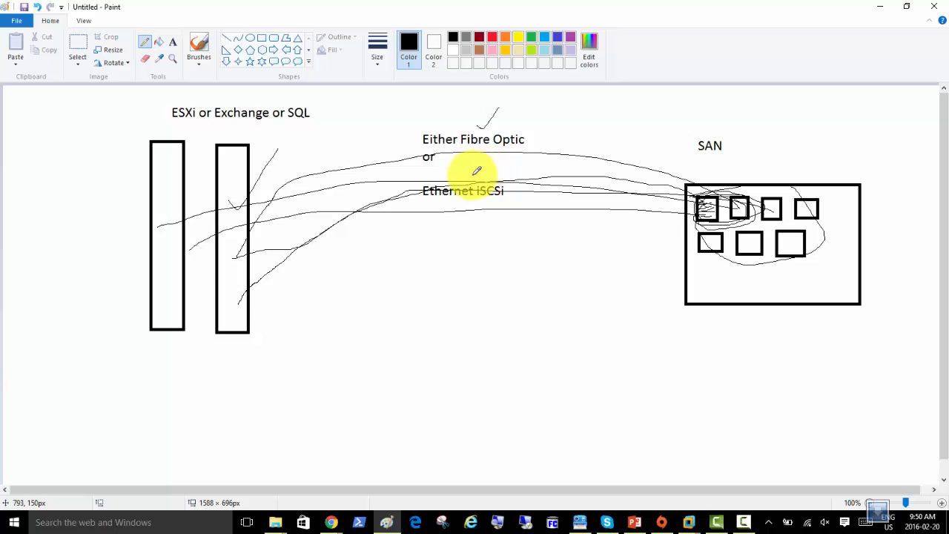
Draw a short pencil tick mark just above the 'Ethernet iSCSi' label
drag(465, 181, 480, 172)
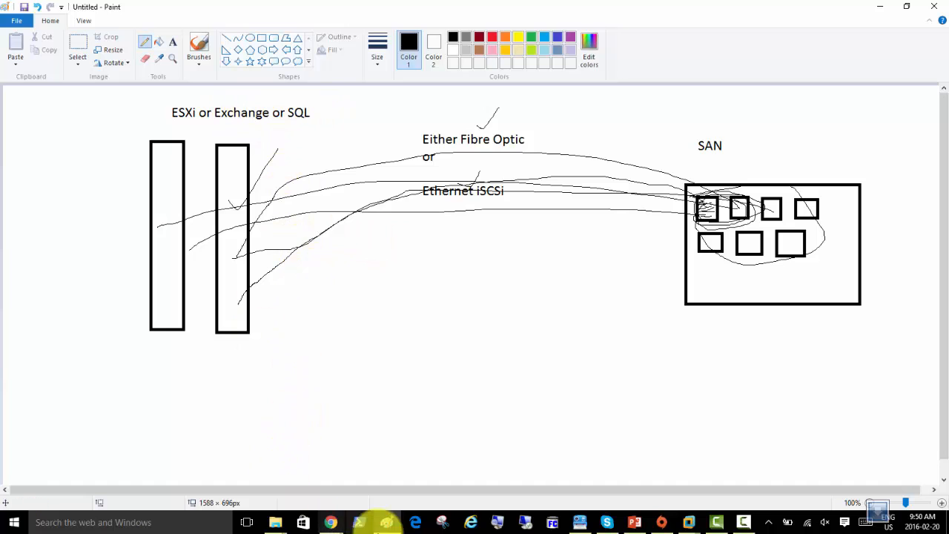
Open a new blank Paint window and draw the first tall rectangle on the left
right_click(389, 524)
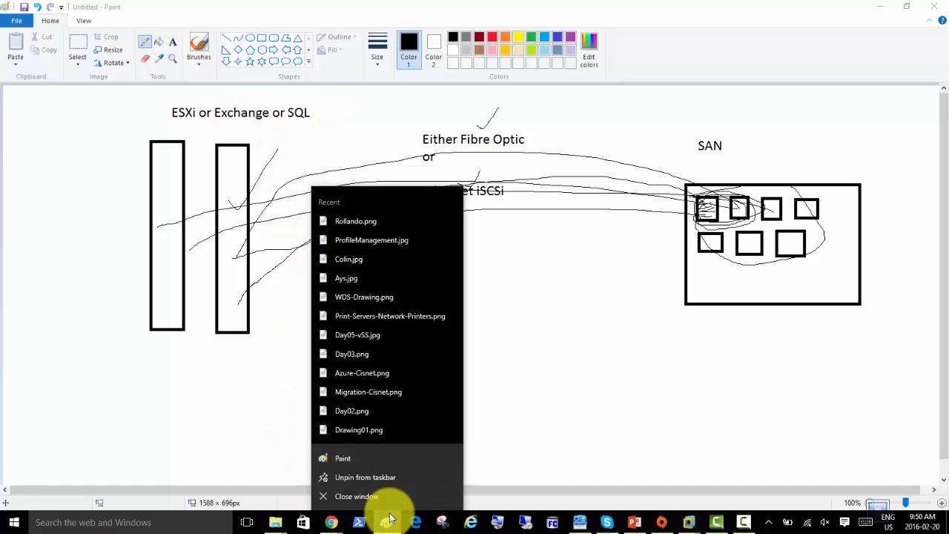
click(357, 462)
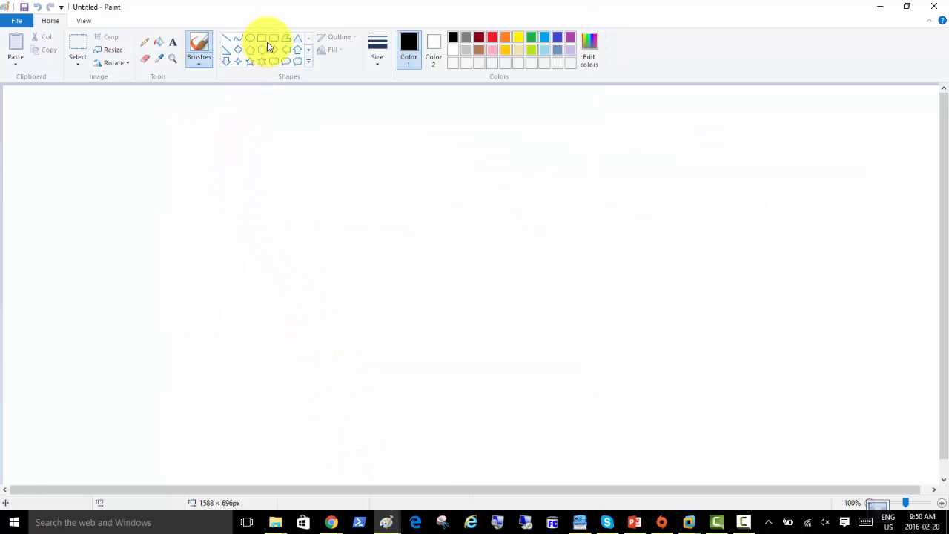
click(262, 37)
drag(220, 123, 255, 138)
drag(271, 187, 274, 271)
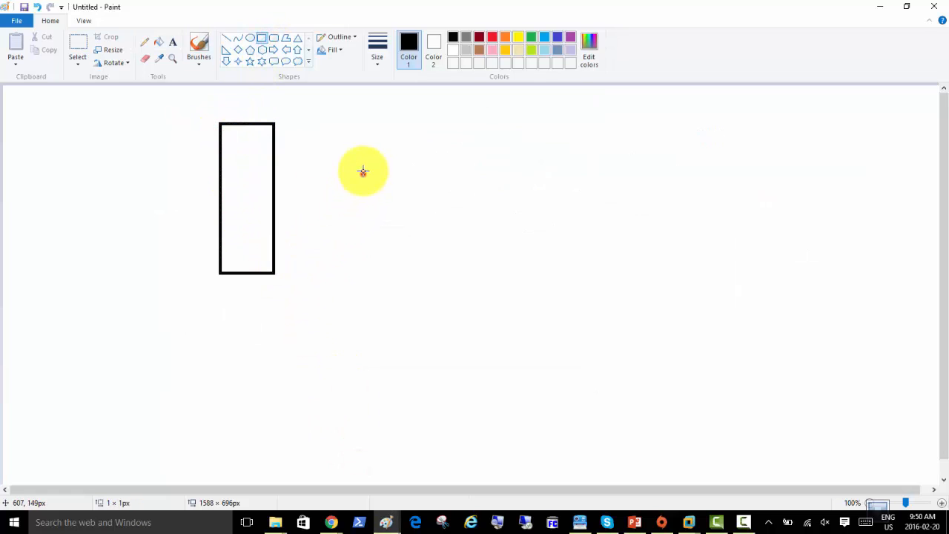
Draw three more tall rectangles side by side to its right
mouse_move(345, 154)
mouse_down()
mouse_move(428, 216)
mouse_move(436, 307)
mouse_up()
drag(468, 150, 551, 306)
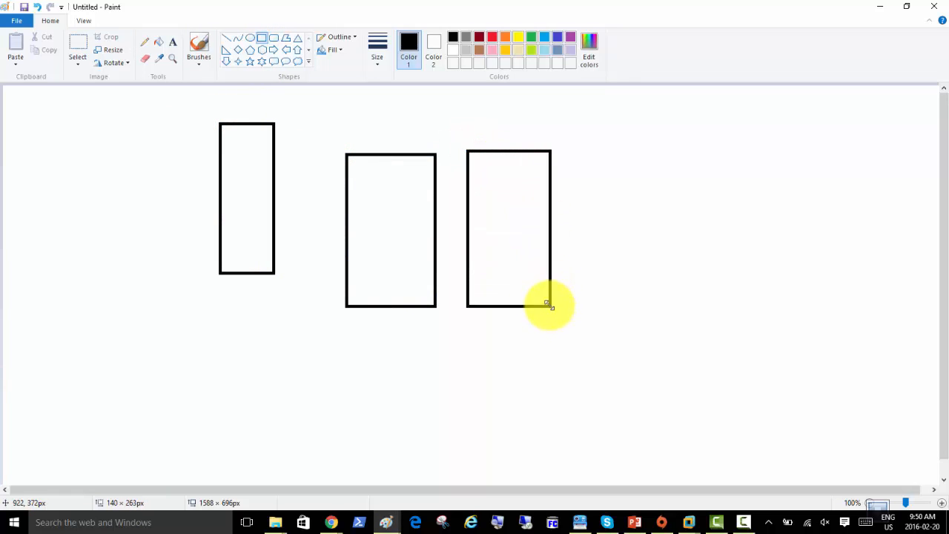
click(614, 115)
drag(580, 116, 665, 281)
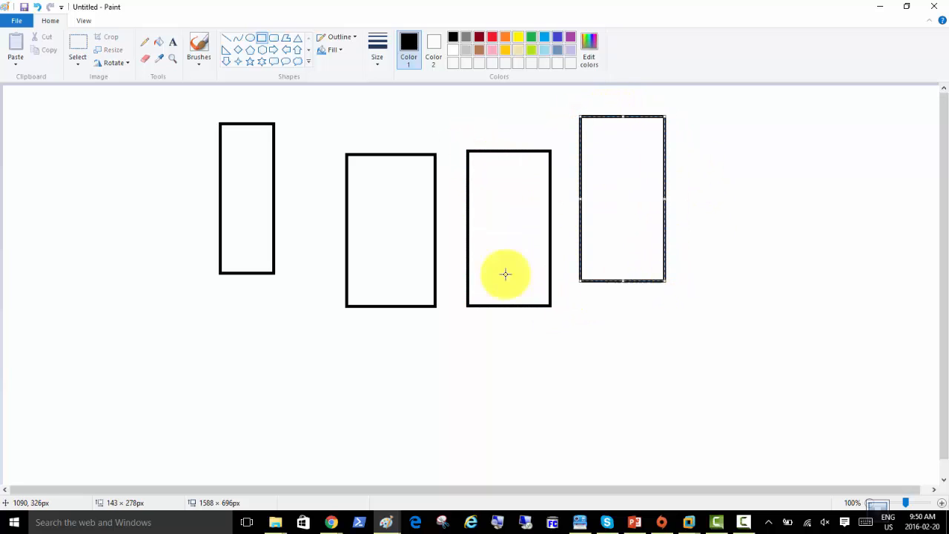
click(173, 42)
Type labels DC01, Server01, Server02 and SAN01 above the rectangles, then add a 'Cluster Servers' heading
click(213, 105)
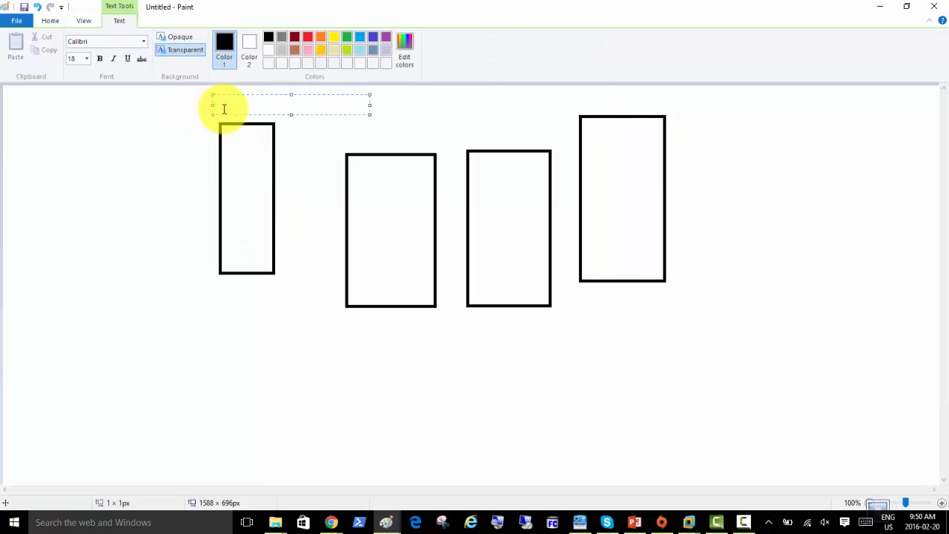
click(346, 136)
click(346, 137)
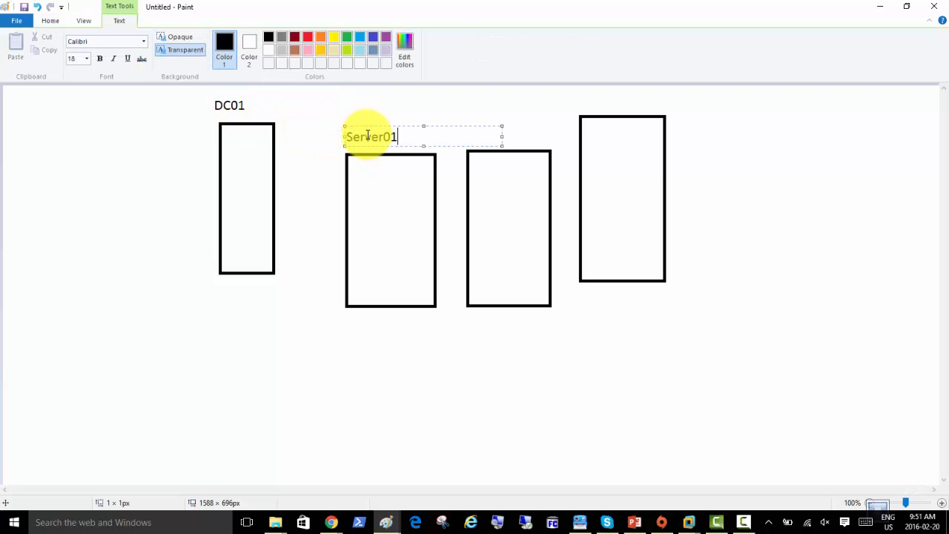
click(491, 115)
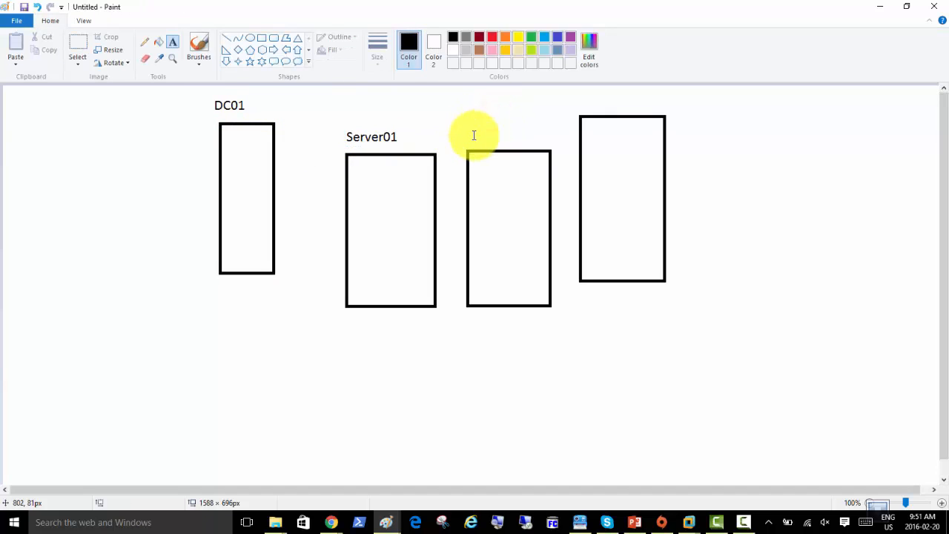
click(474, 135)
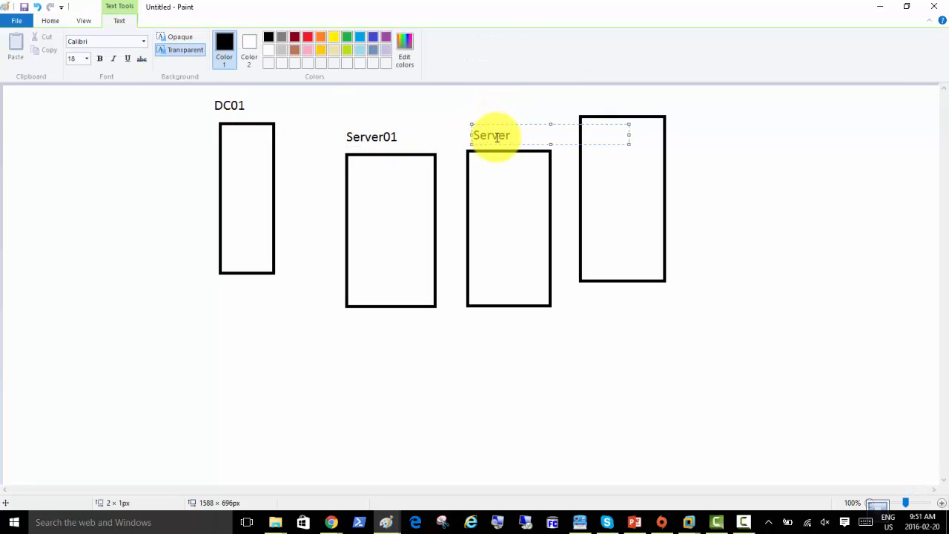
click(590, 99)
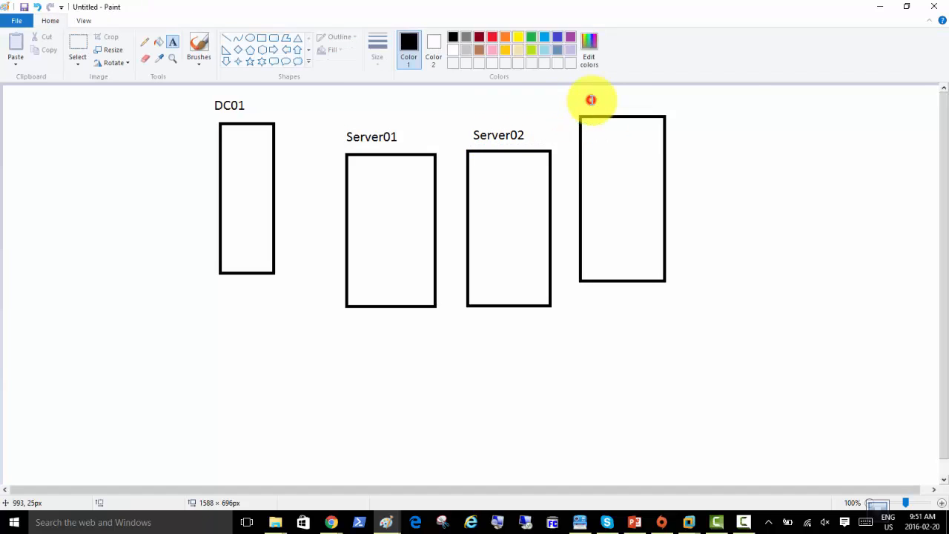
click(591, 102)
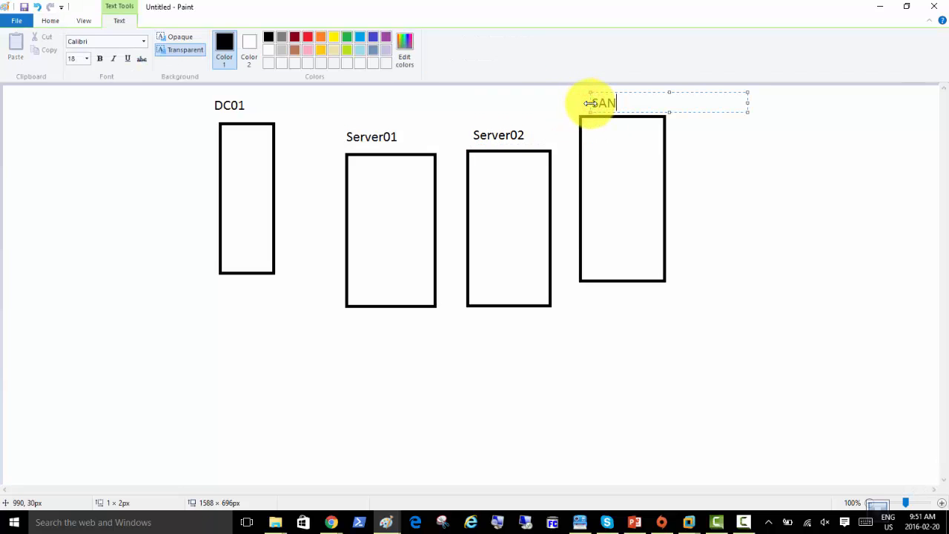
click(753, 227)
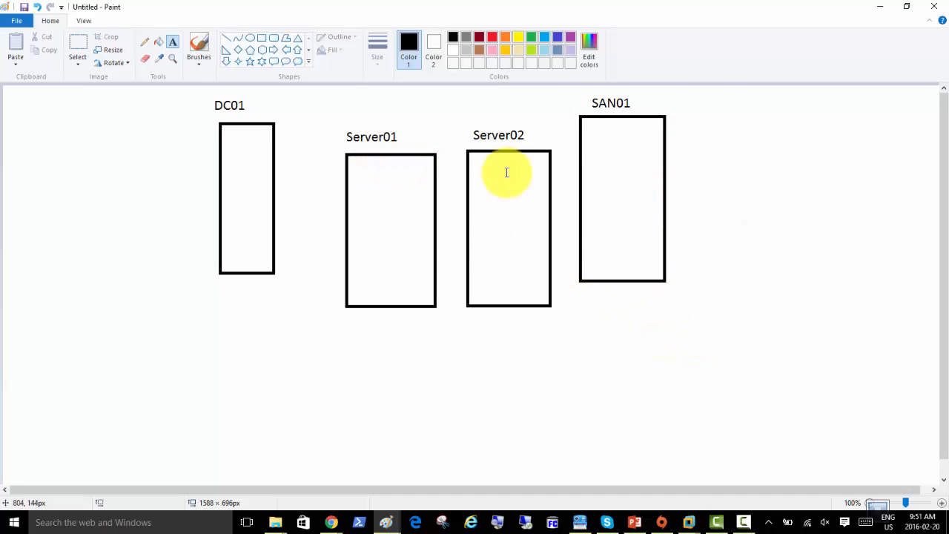
click(351, 114)
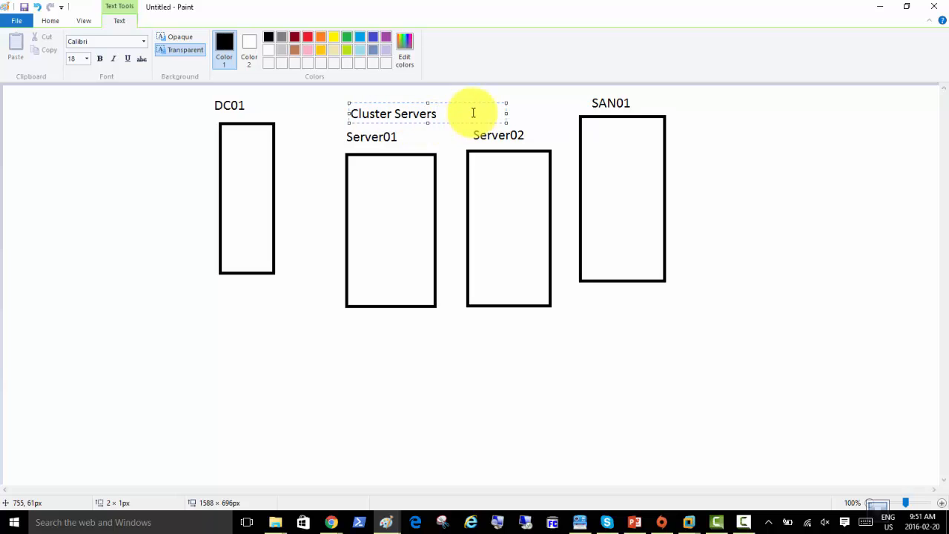
Select the 'Cluster Servers' heading text, apply Bold, and commit it
click(448, 115)
drag(448, 114, 347, 113)
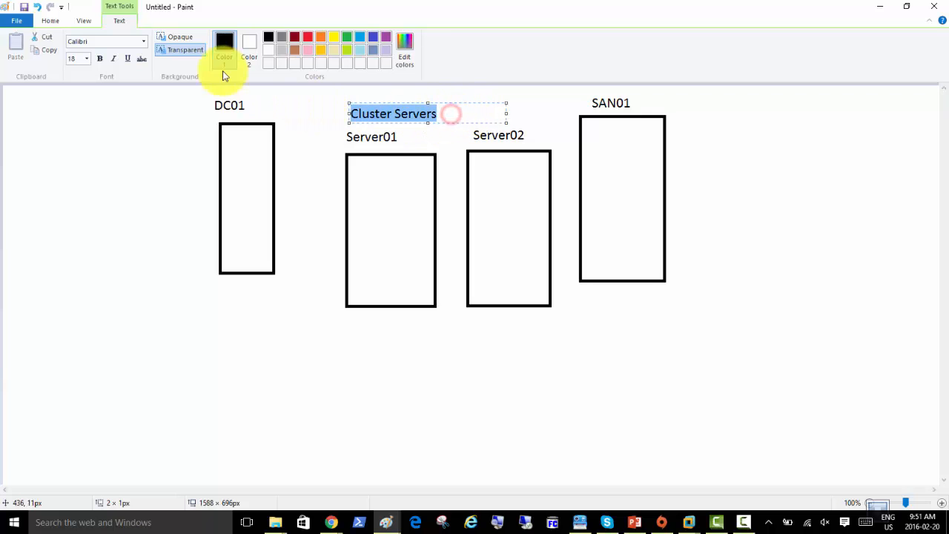
click(97, 59)
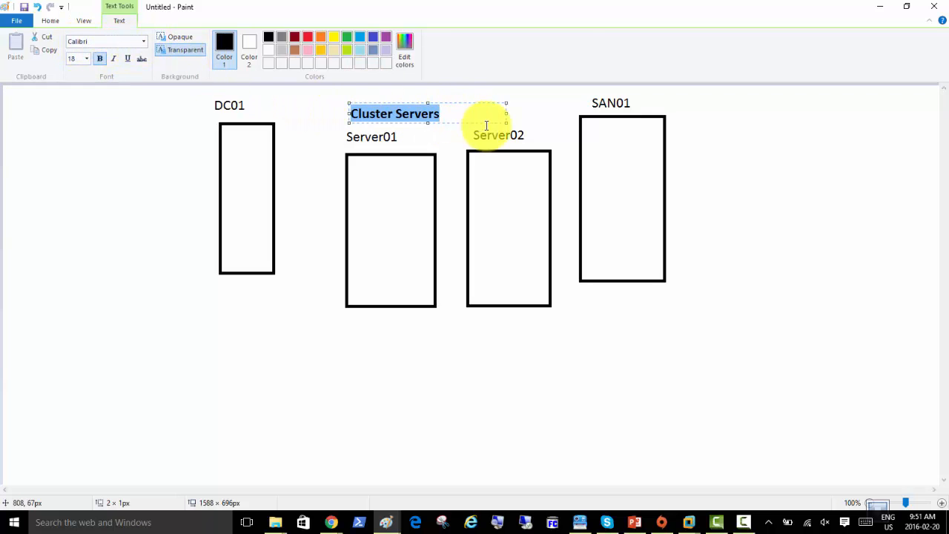
click(529, 115)
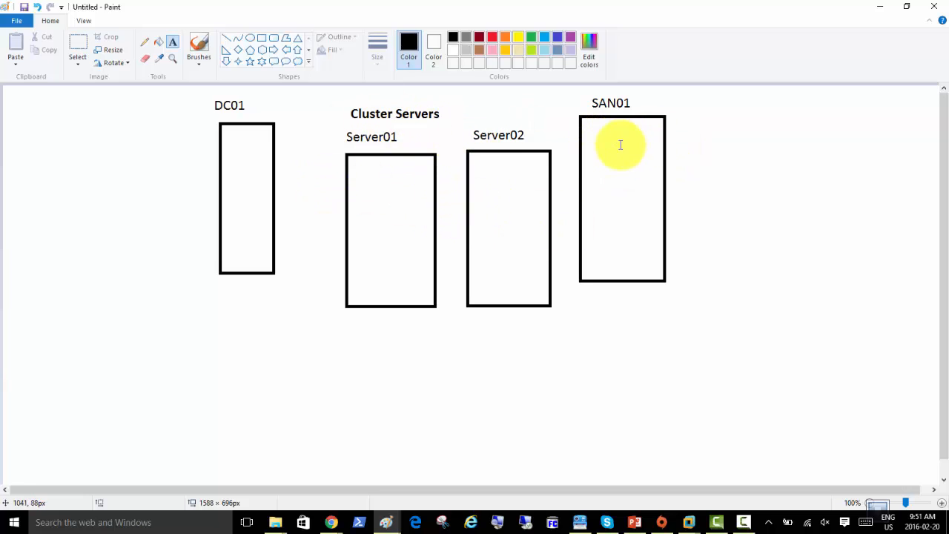
Draw small port squares in rows inside the SAN01 rectangle
click(261, 38)
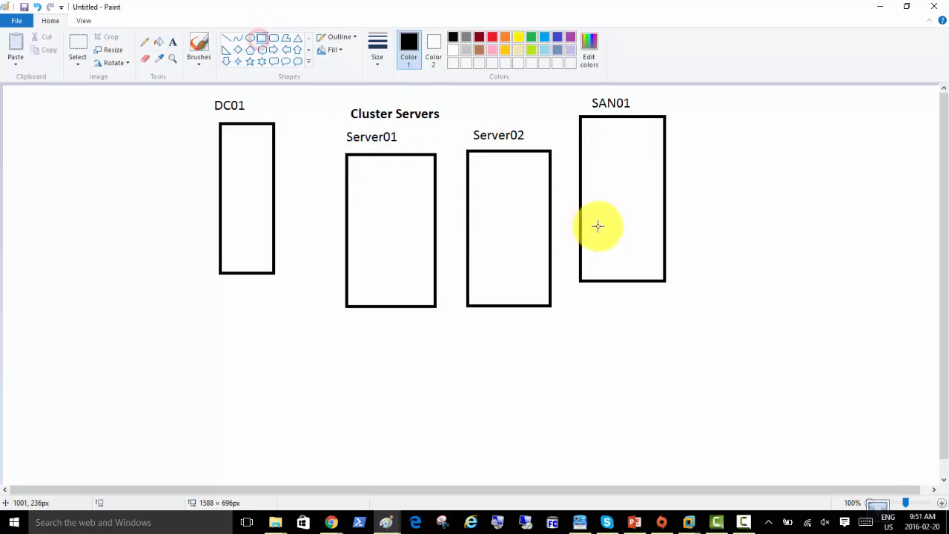
mouse_move(592, 224)
mouse_down()
mouse_move(605, 225)
mouse_move(615, 247)
mouse_move(651, 248)
mouse_up()
mouse_move(591, 189)
mouse_down()
mouse_move(608, 211)
mouse_move(630, 192)
mouse_move(650, 213)
mouse_up()
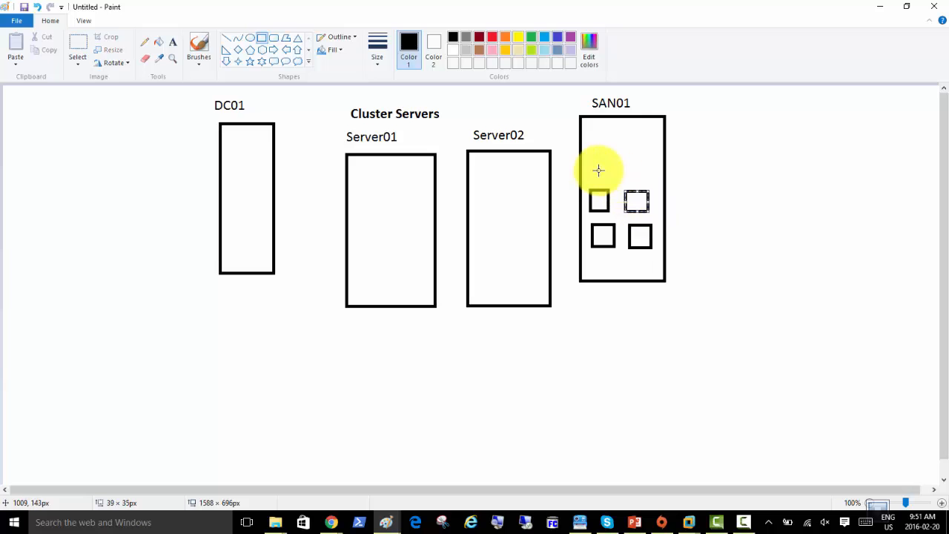
mouse_move(590, 165)
mouse_down()
mouse_move(609, 186)
mouse_move(641, 177)
mouse_up()
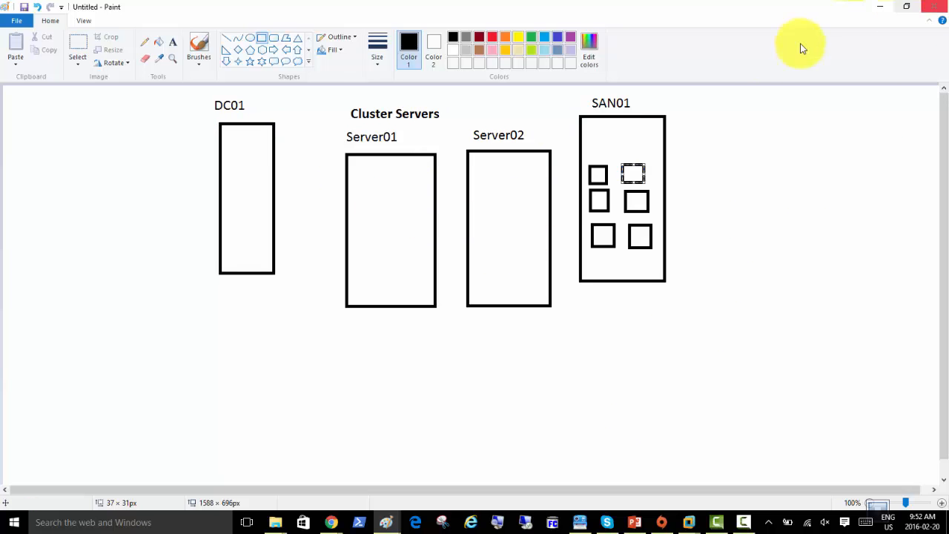
Minimize both Paint windows and bring VMware Workstation's TEMPLATES folder to the front
click(878, 11)
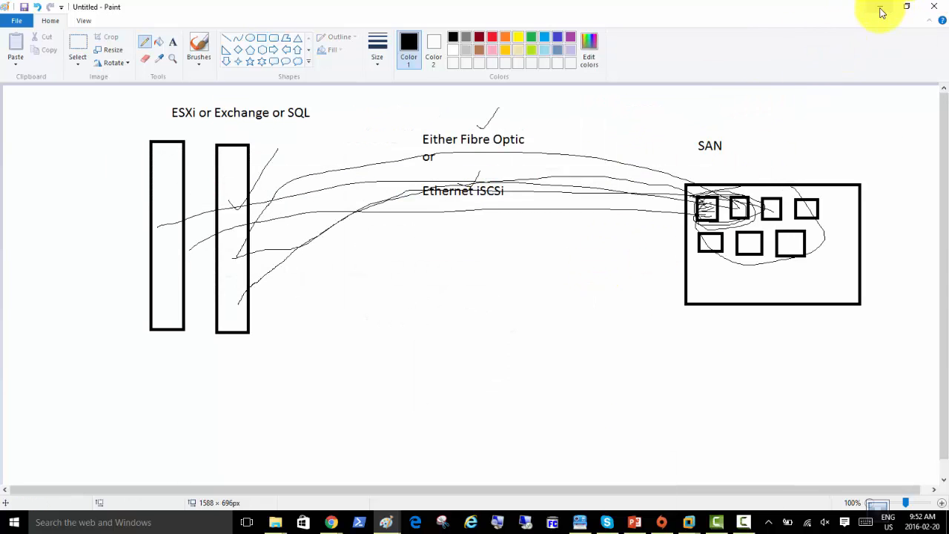
click(878, 11)
mouse_move(688, 519)
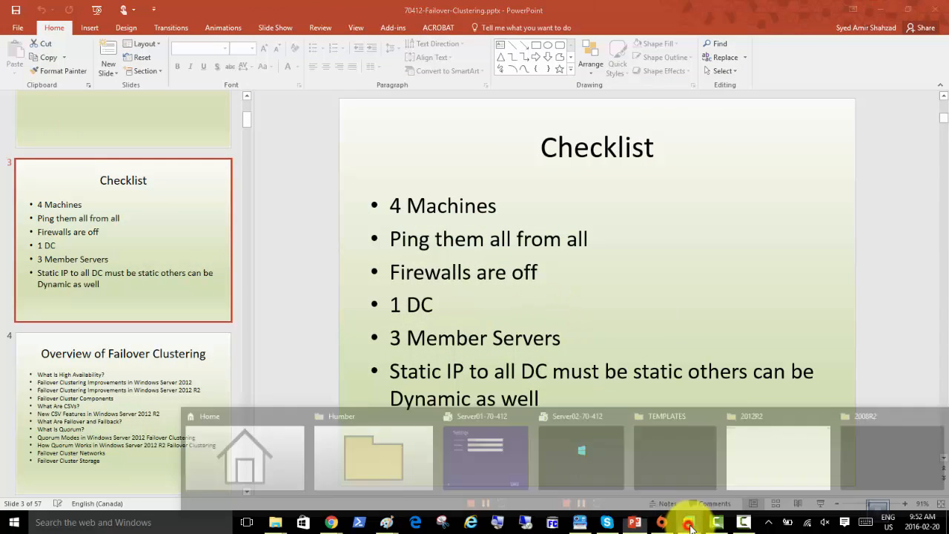
click(679, 459)
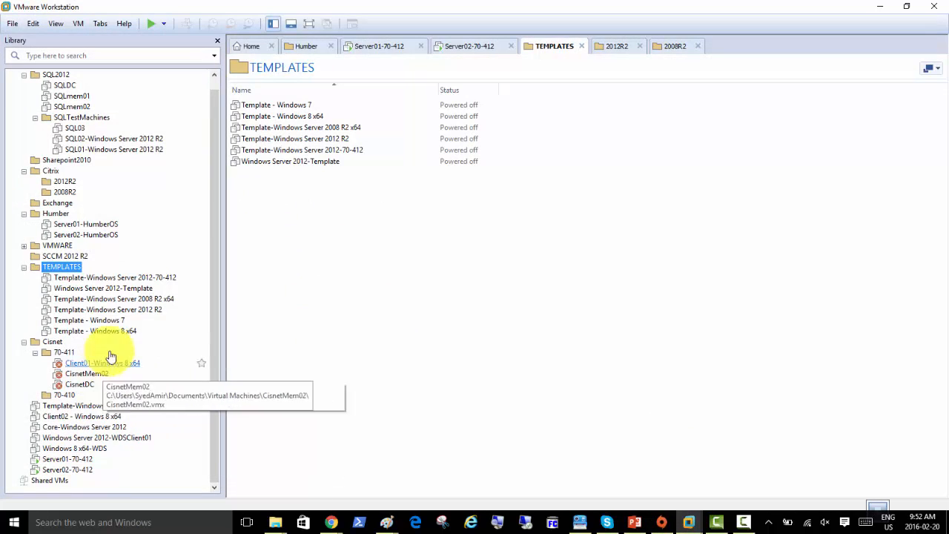
Close the This PC File Explorer window and show the desktop with Win+D
mouse_move(280, 524)
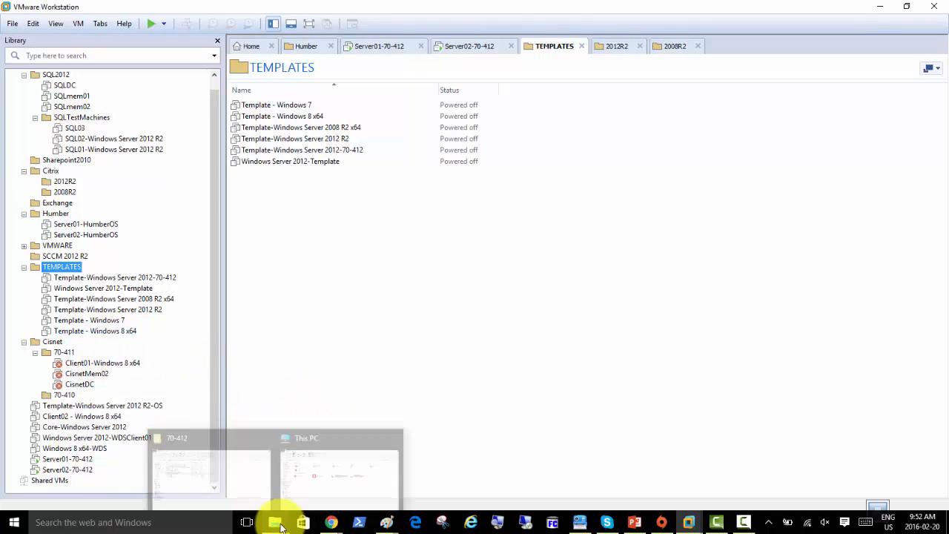
click(327, 483)
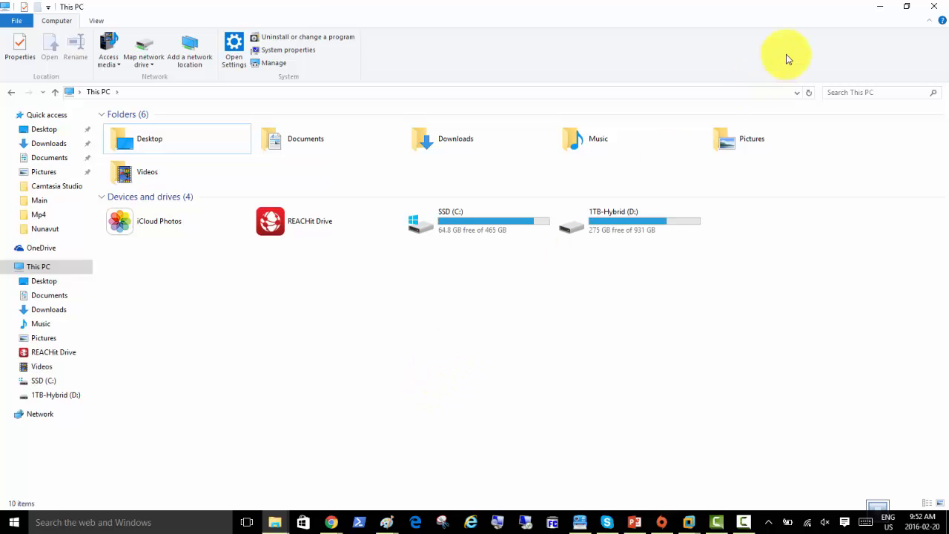
click(934, 9)
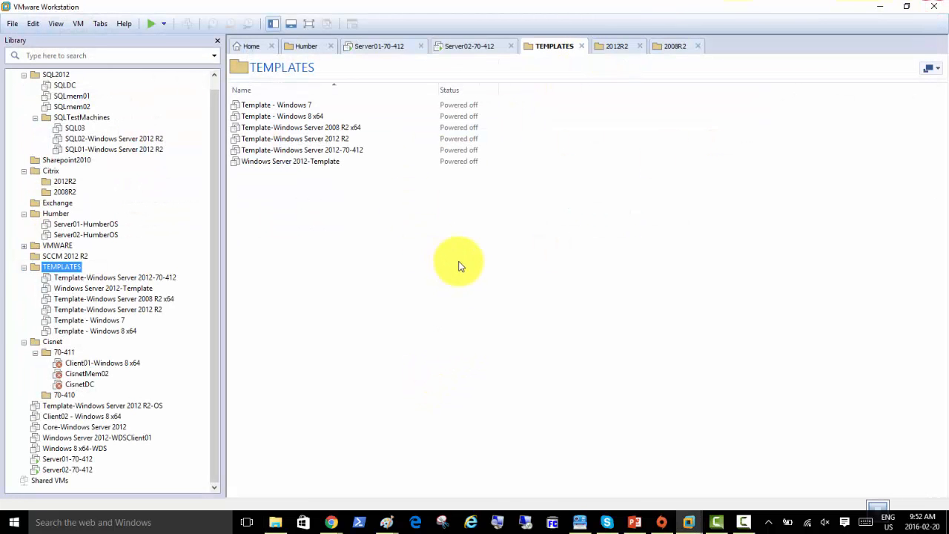
key(super+d)
Empty the Recycle Bin and confirm permanent deletion
right_click(24, 20)
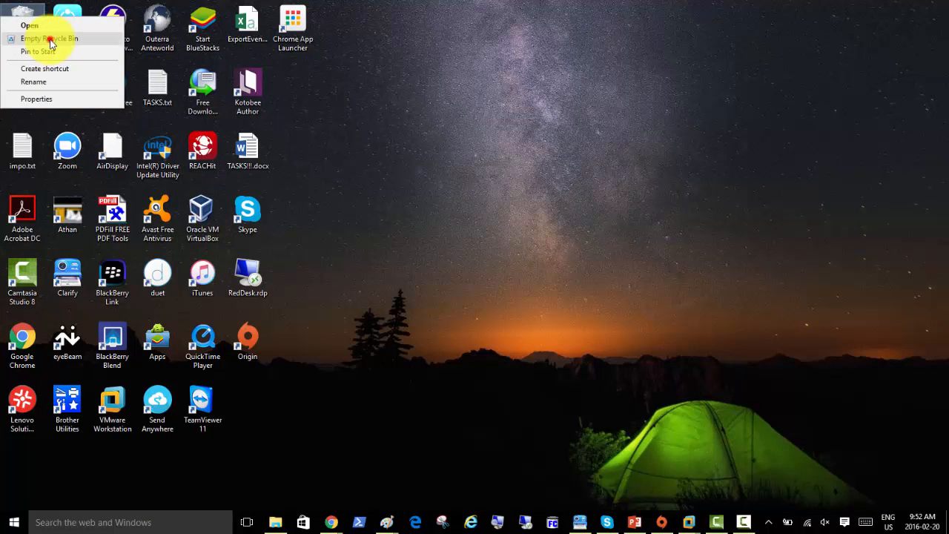
click(26, 37)
click(523, 272)
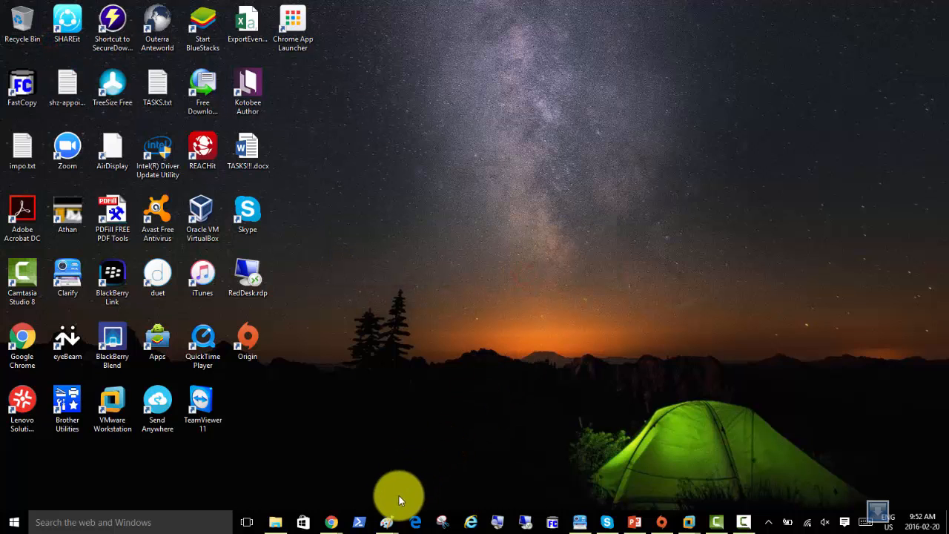
Open File Explorer, then bring VMware Workstation back on the TEMPLATES folder
click(279, 520)
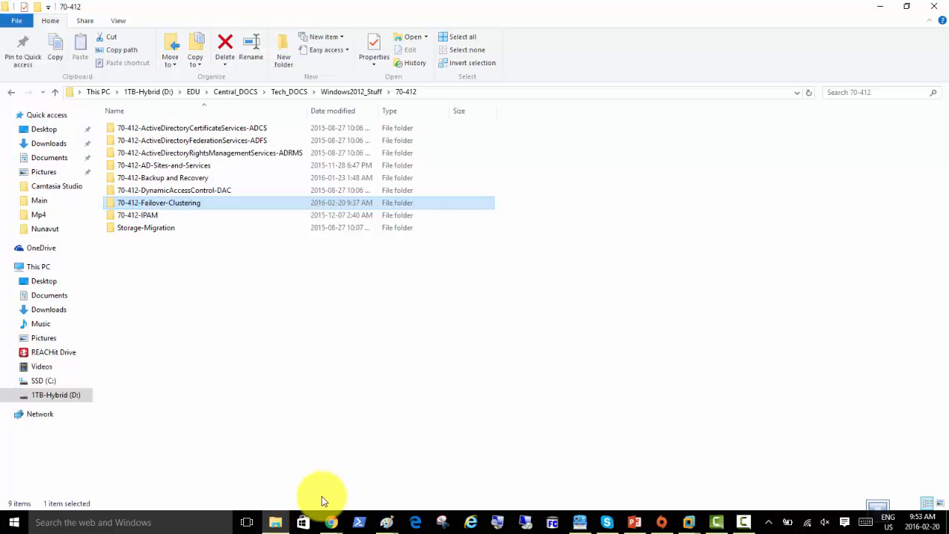
click(425, 380)
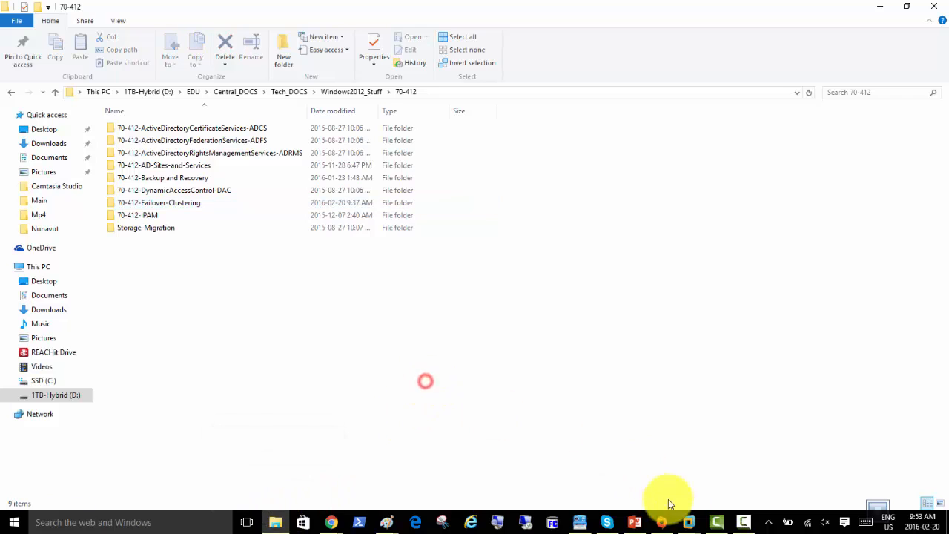
click(689, 519)
click(568, 465)
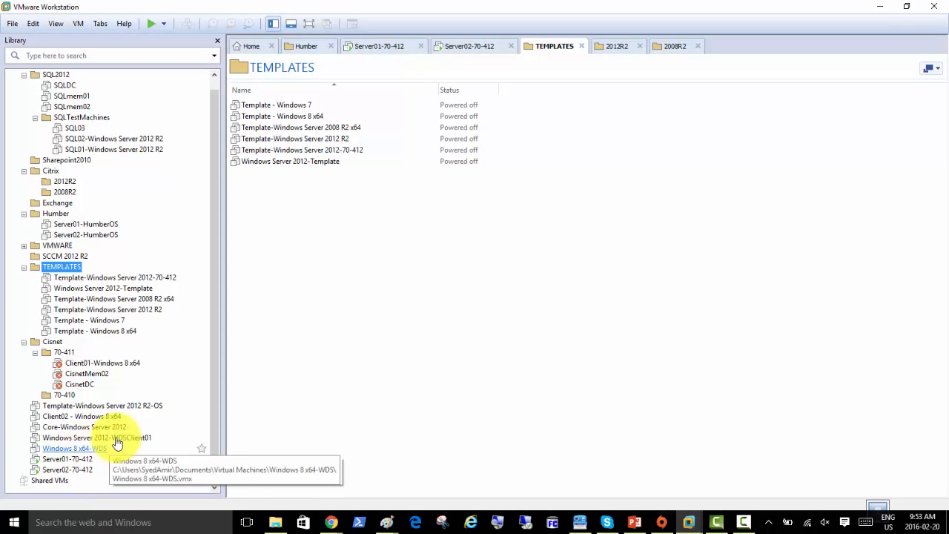
Open the Template-Windows Server 2012 R2-OS VM and choose Manage > Clone
click(74, 406)
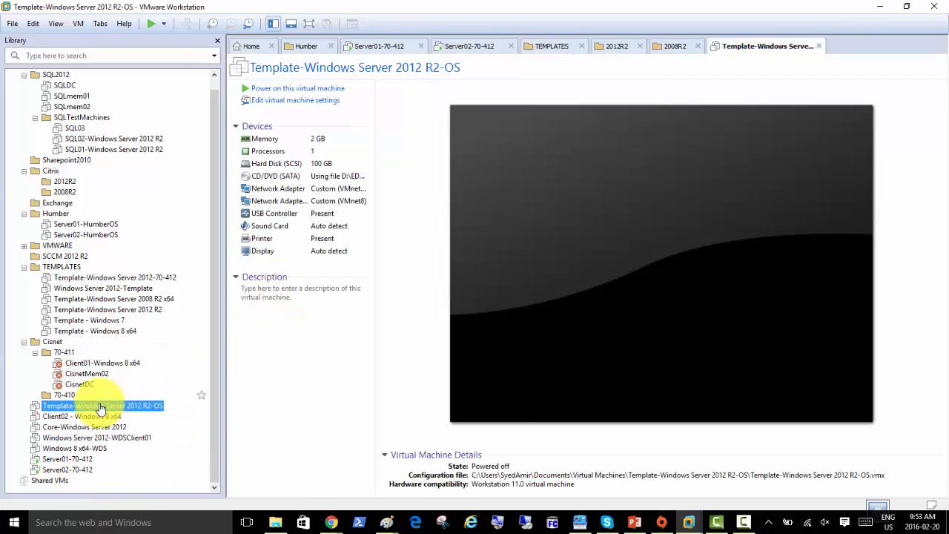
right_click(100, 408)
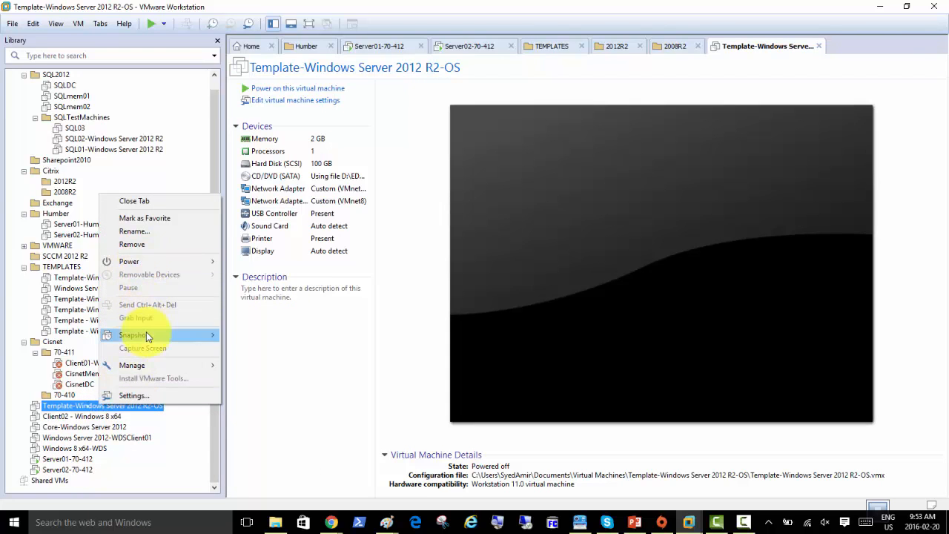
mouse_move(148, 264)
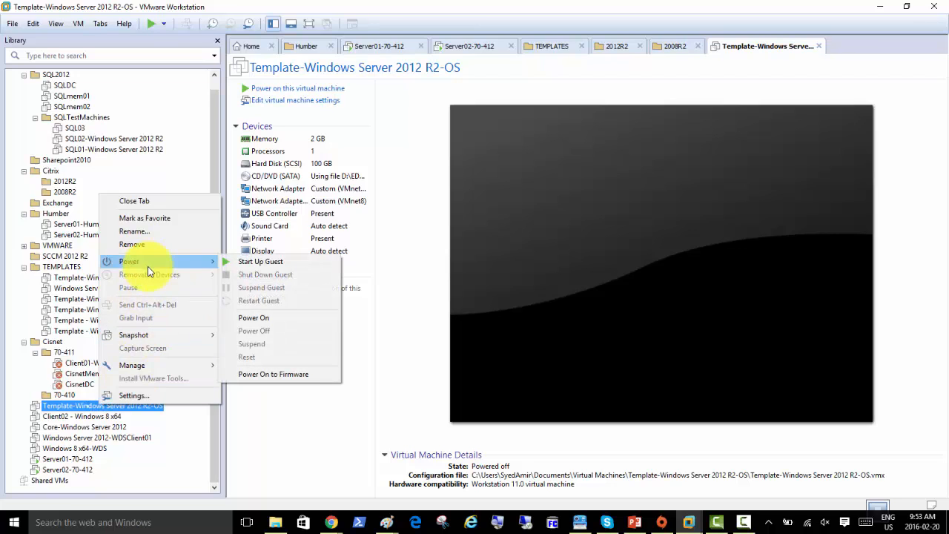
mouse_move(184, 367)
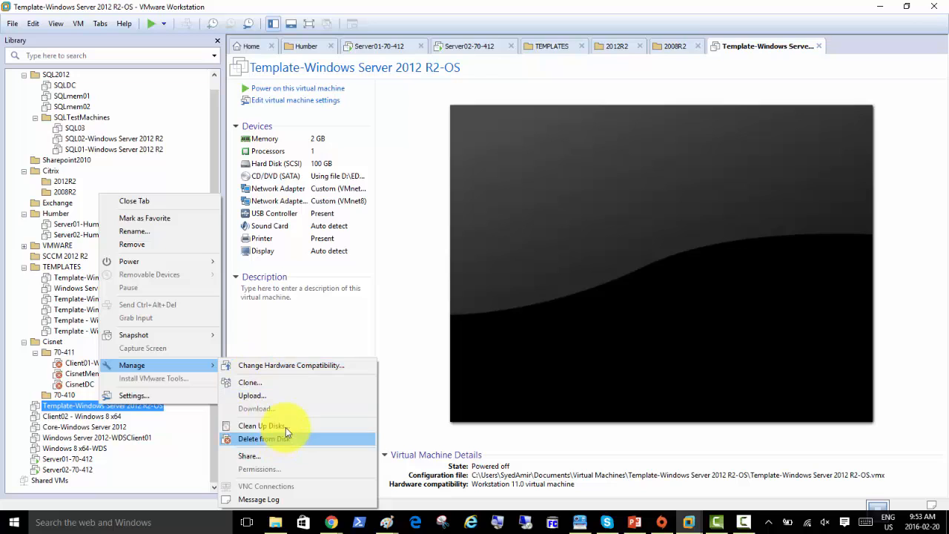
click(293, 382)
Create a linked clone from the current state named Server03-70-412
click(527, 356)
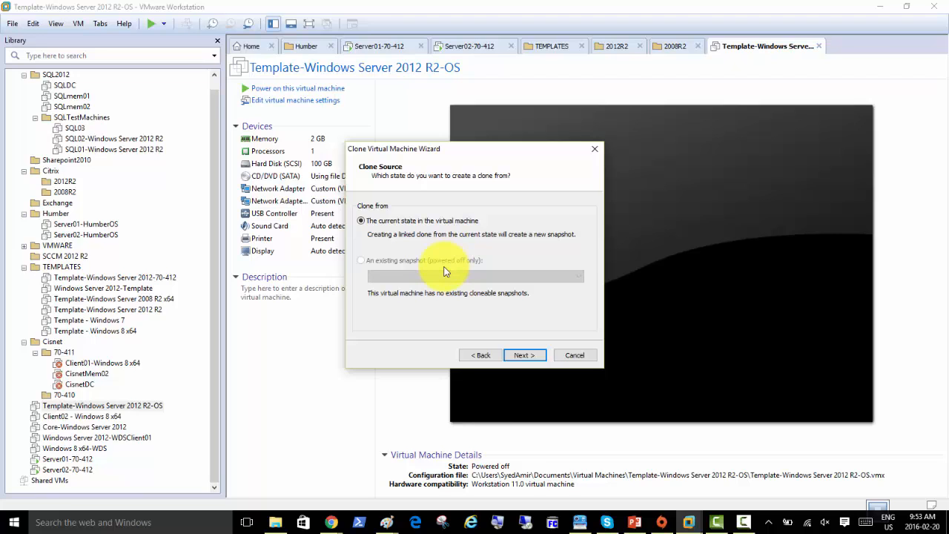
click(521, 357)
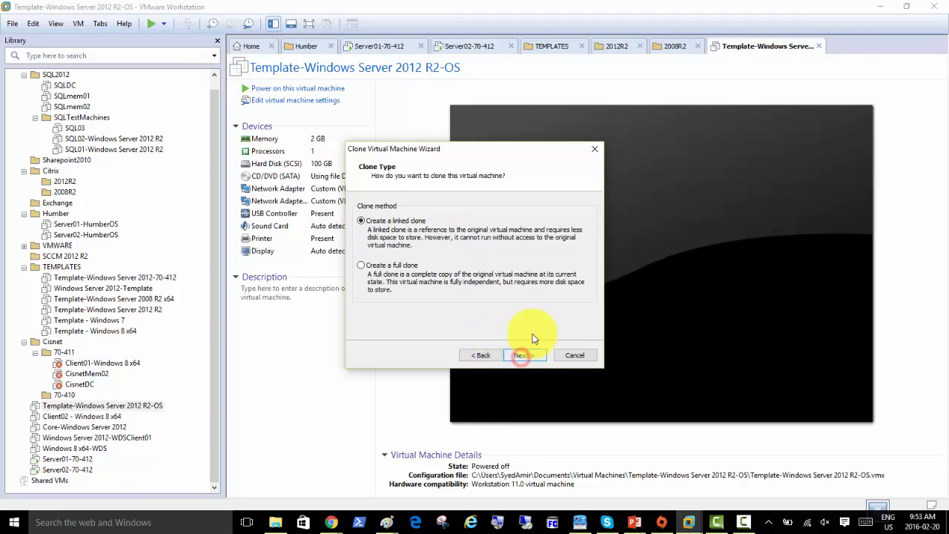
click(391, 264)
click(523, 356)
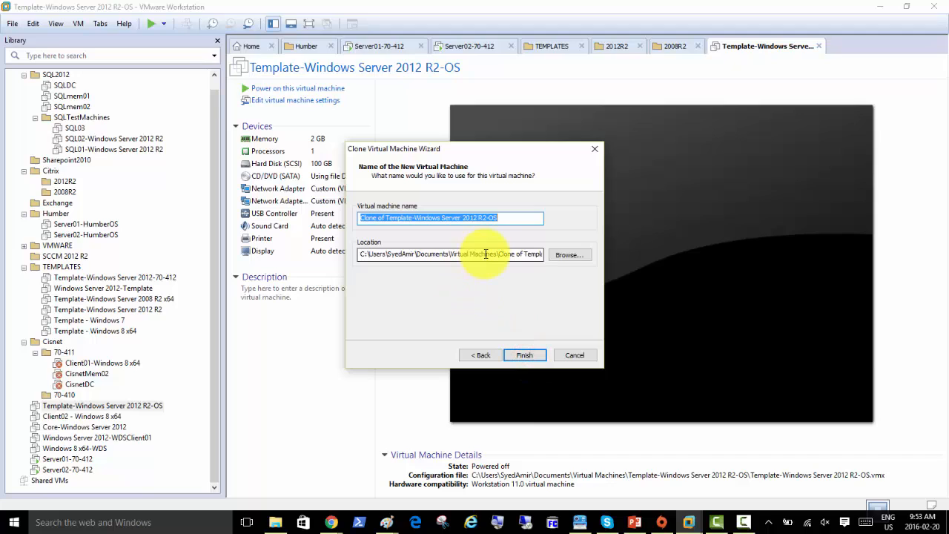
text(Server03-70-412)
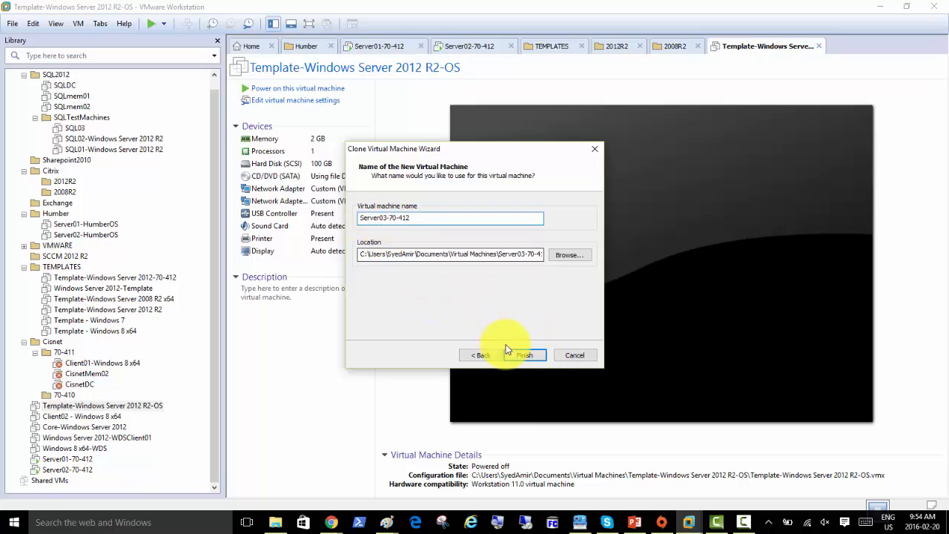
click(524, 354)
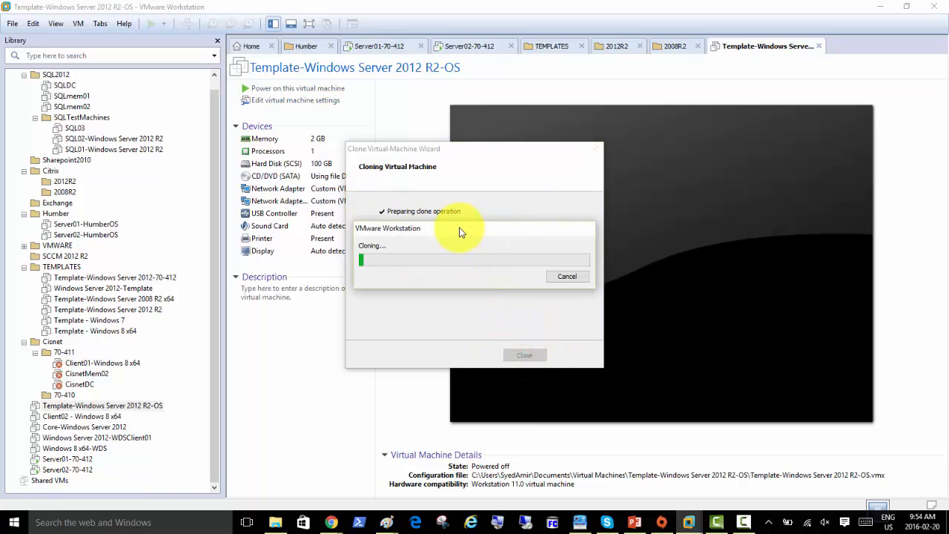
Dismiss the Origin promotion window while the VMware clone keeps copying
mouse_move(634, 523)
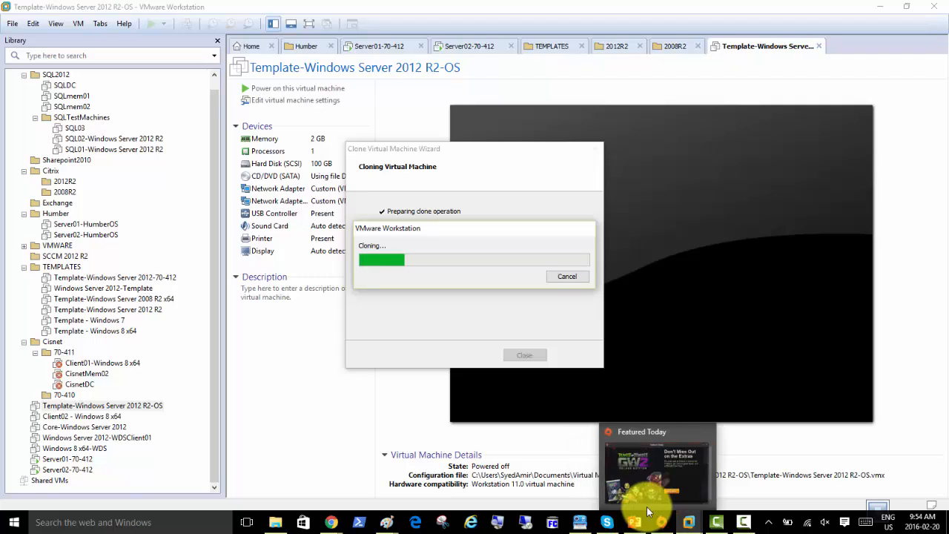
click(650, 481)
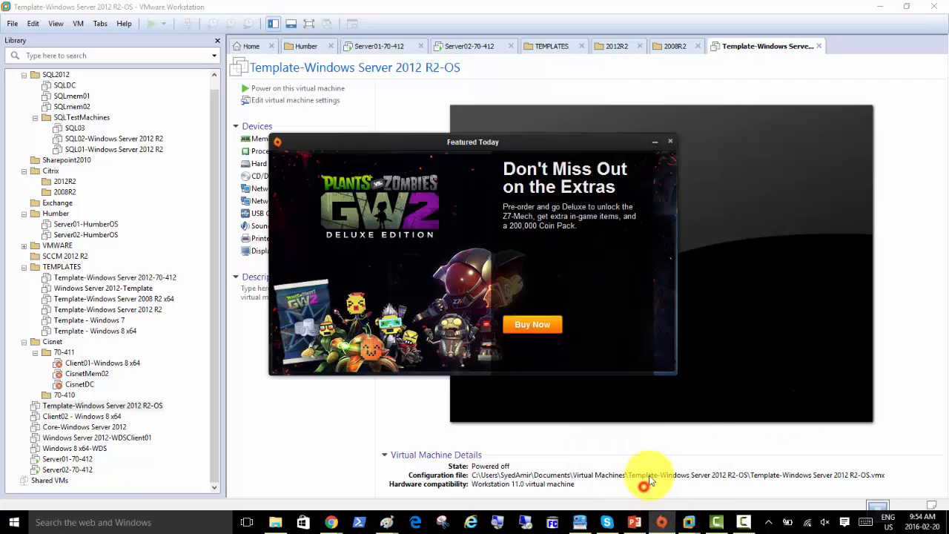
click(669, 142)
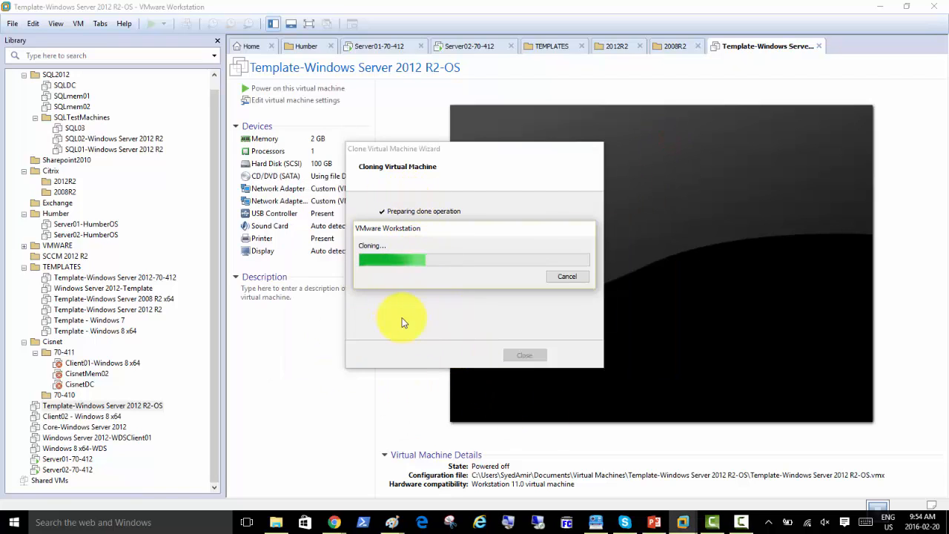
View the Overview of Failover Clustering slide in PowerPoint, then bring up the 70-412 folder
click(654, 522)
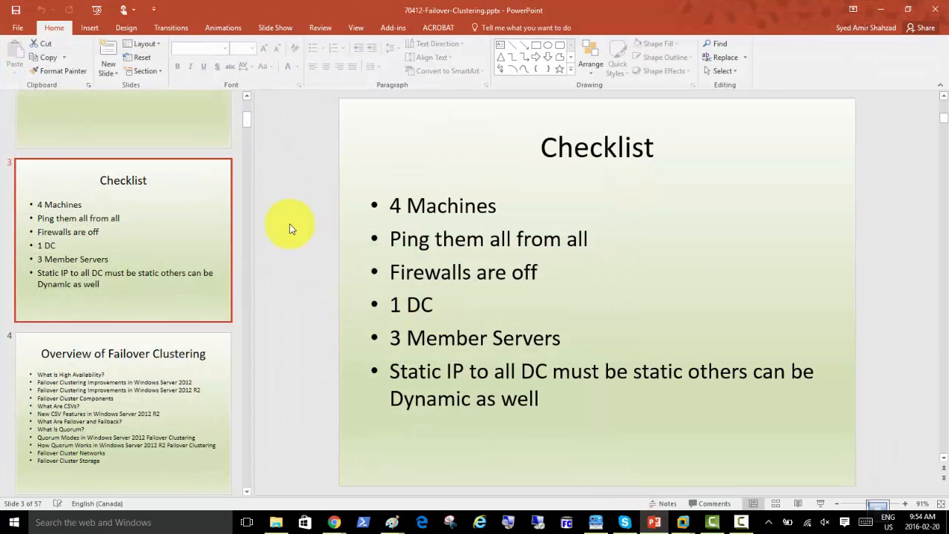
click(140, 397)
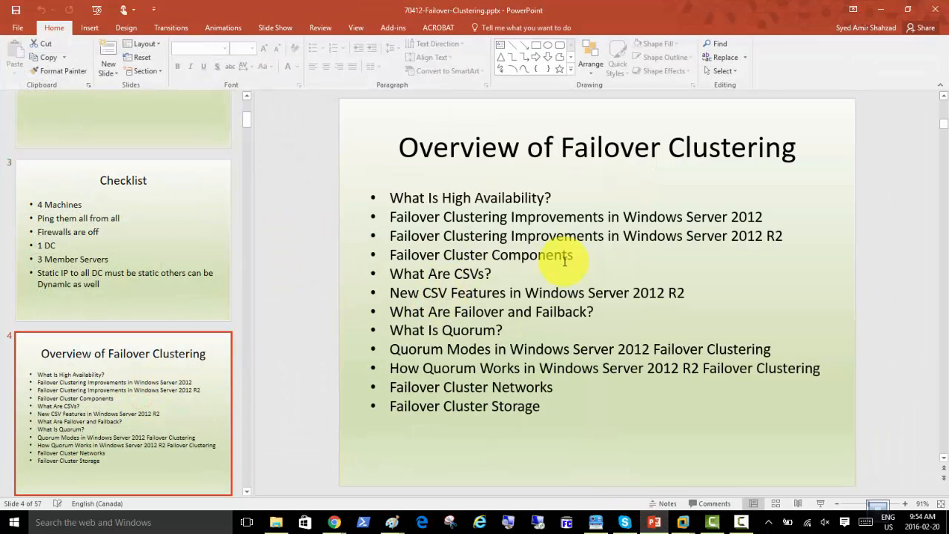
click(276, 522)
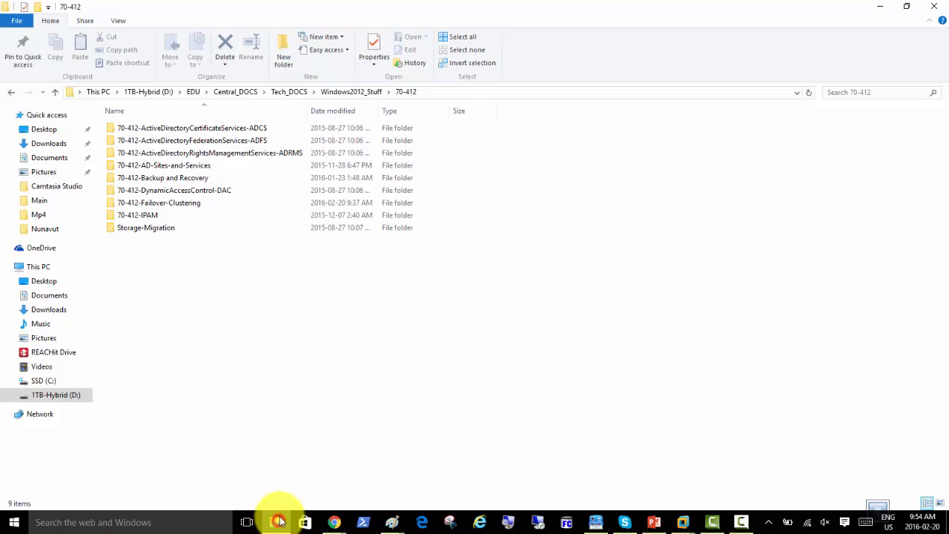
Browse 70-412-Failover-Clustering into Canips-Lab\NLB, back to Windows 2008_Stuff, then return to slide 4
double_click(162, 204)
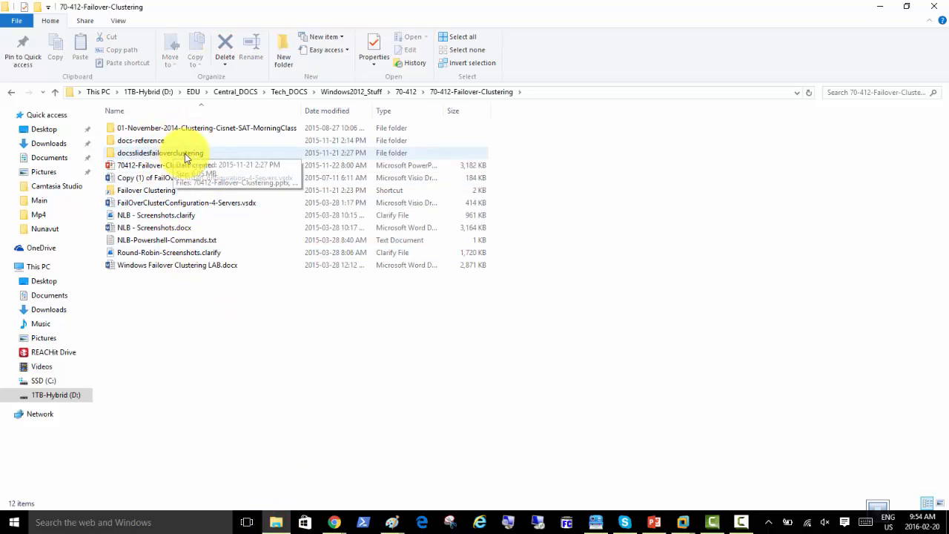
double_click(178, 192)
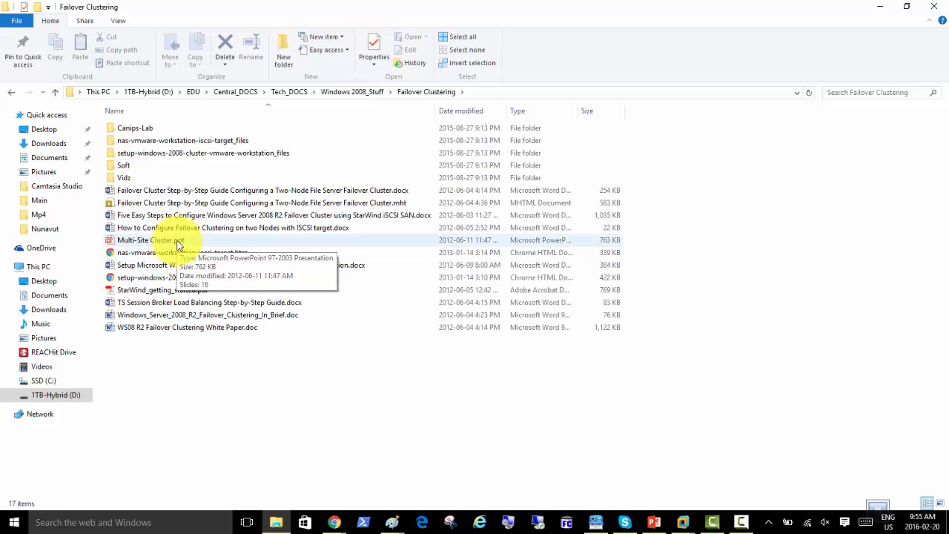
double_click(145, 129)
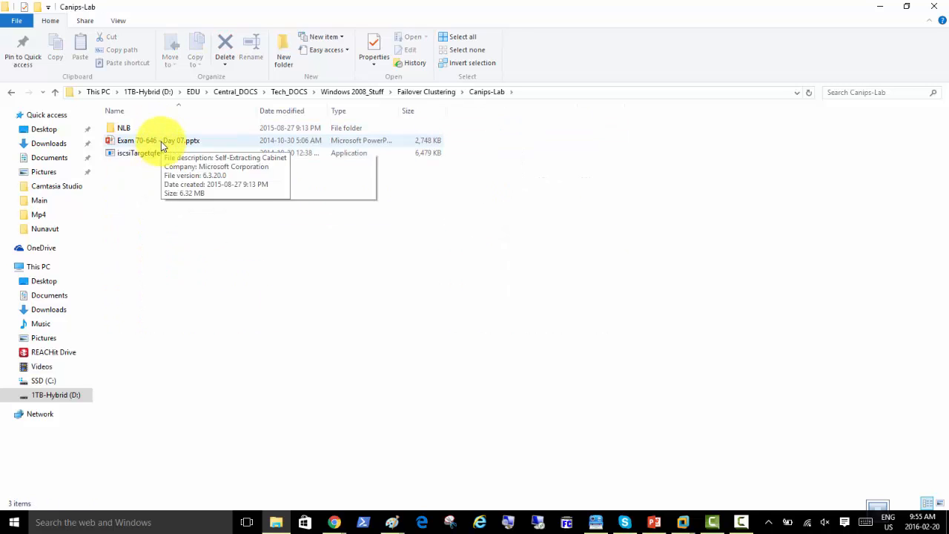
double_click(131, 128)
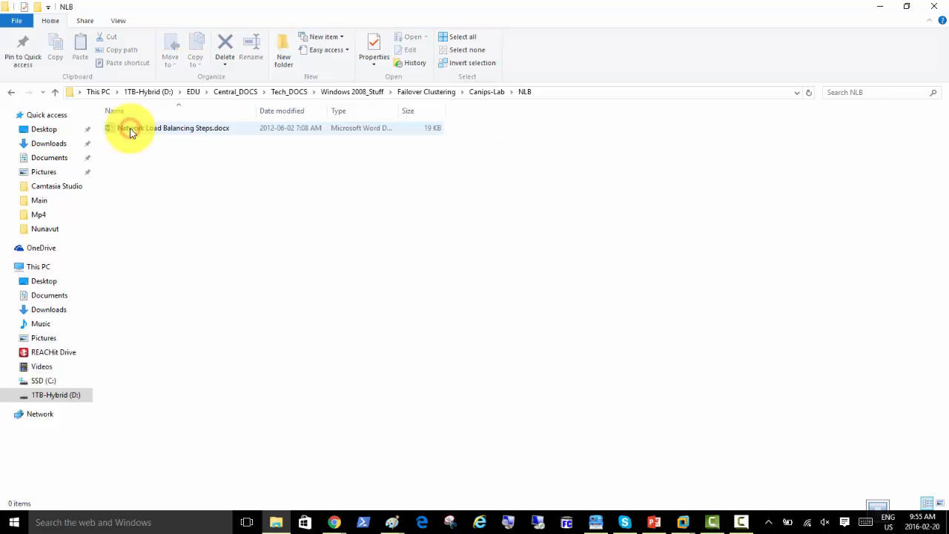
click(349, 93)
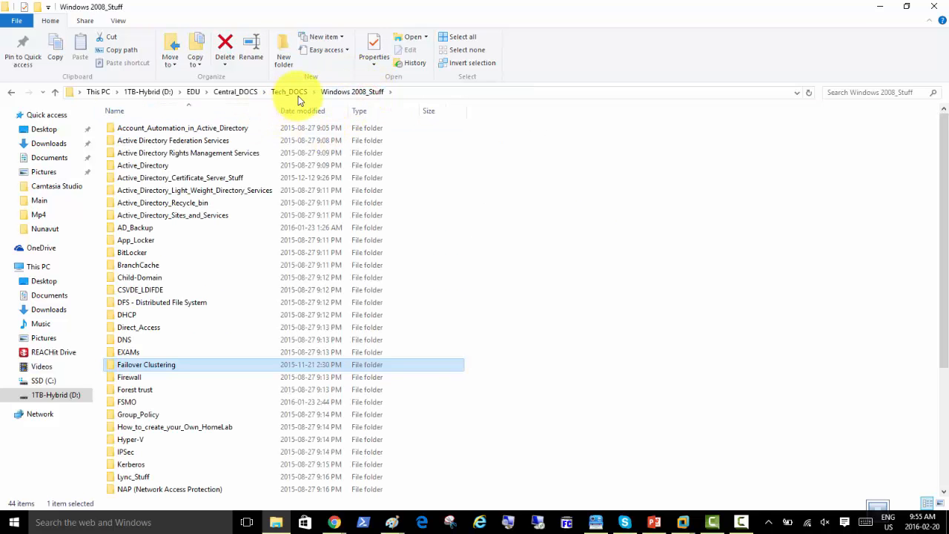
click(655, 522)
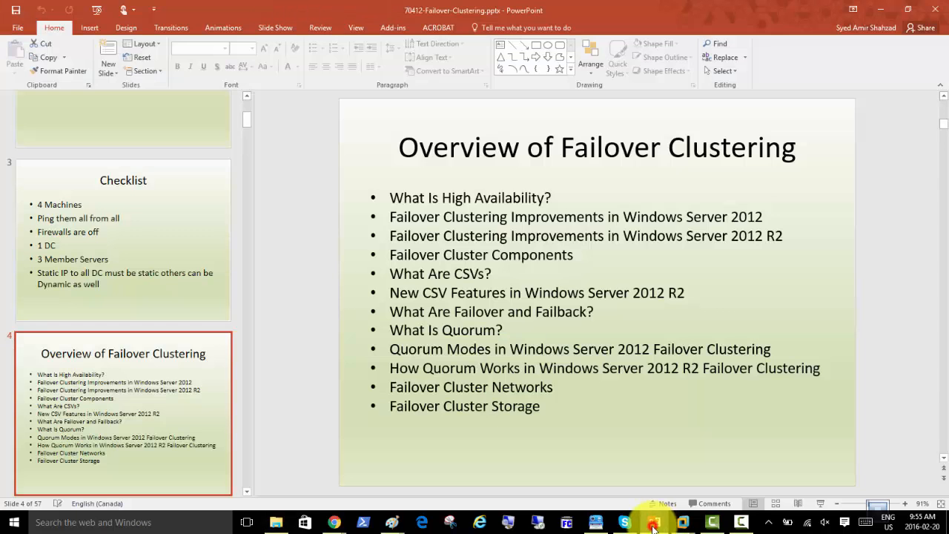
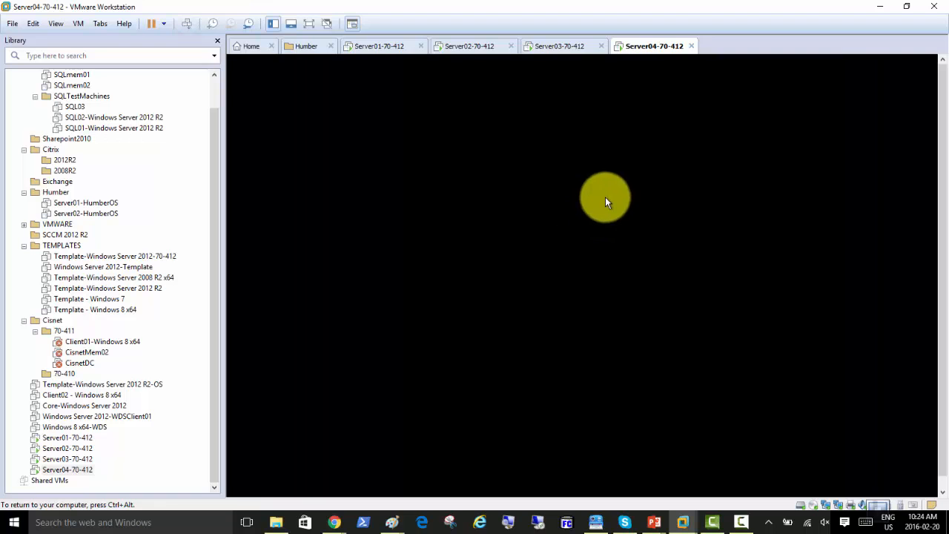
Bring up the Server01-70-412 VM's Local Server properties page in Server Manager
click(378, 46)
click(345, 247)
click(338, 143)
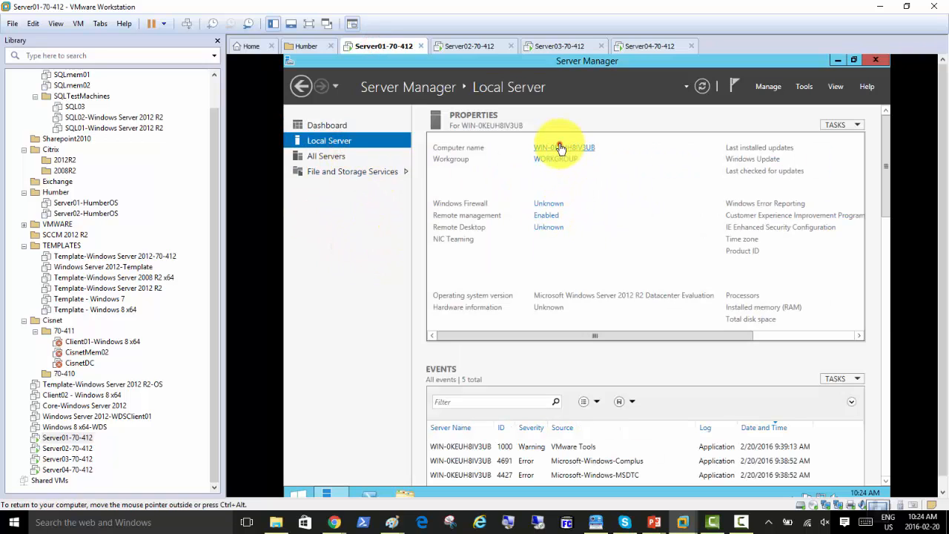
Change the computer name to DC01
click(562, 146)
click(528, 236)
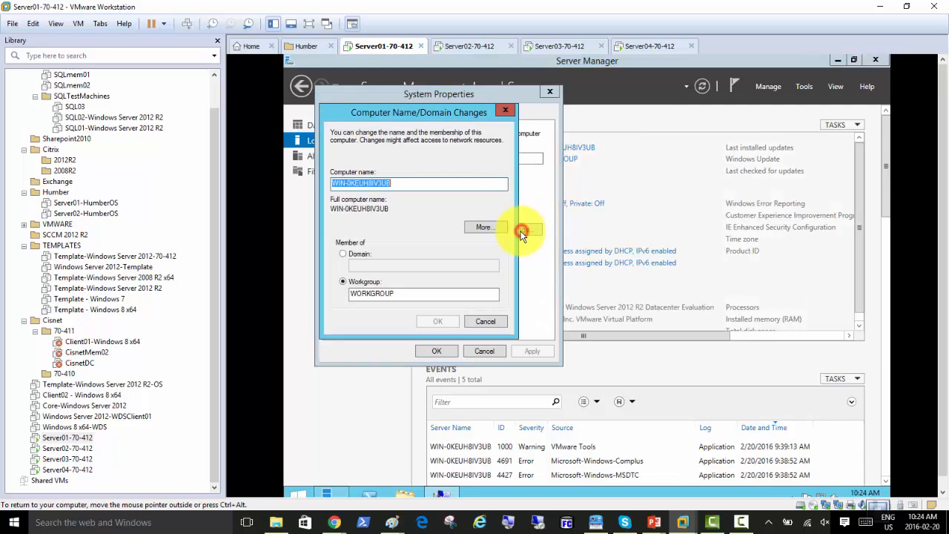
text(DC01)
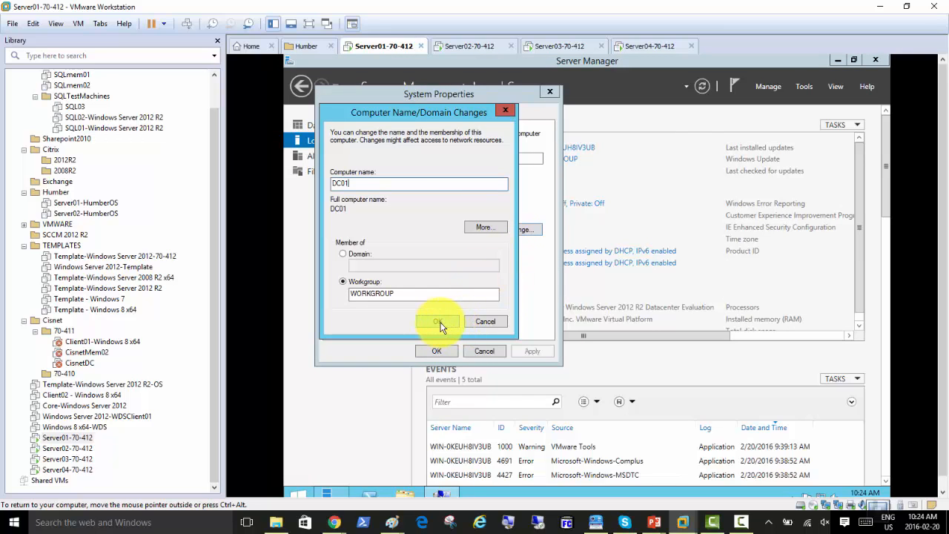
click(441, 321)
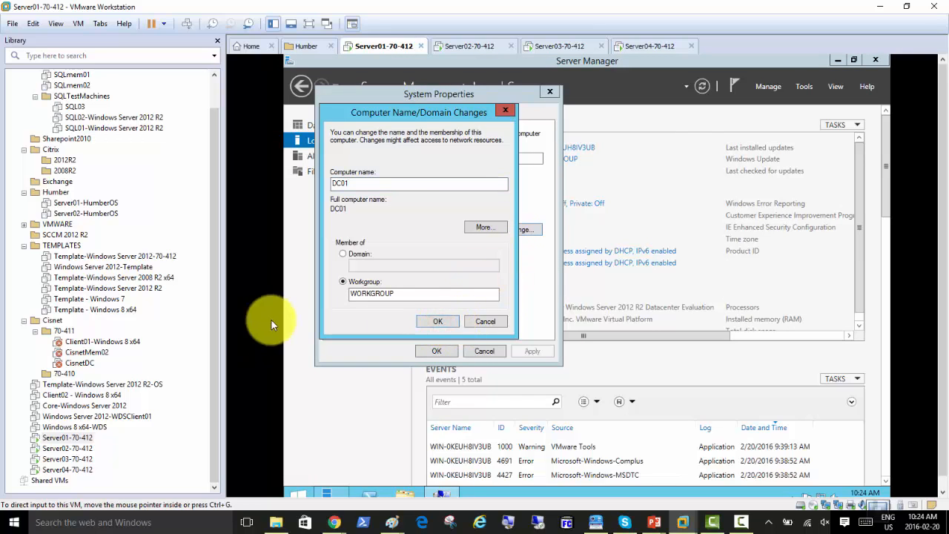
Disable the Ethernet1 adapter in Network Connections
click(551, 251)
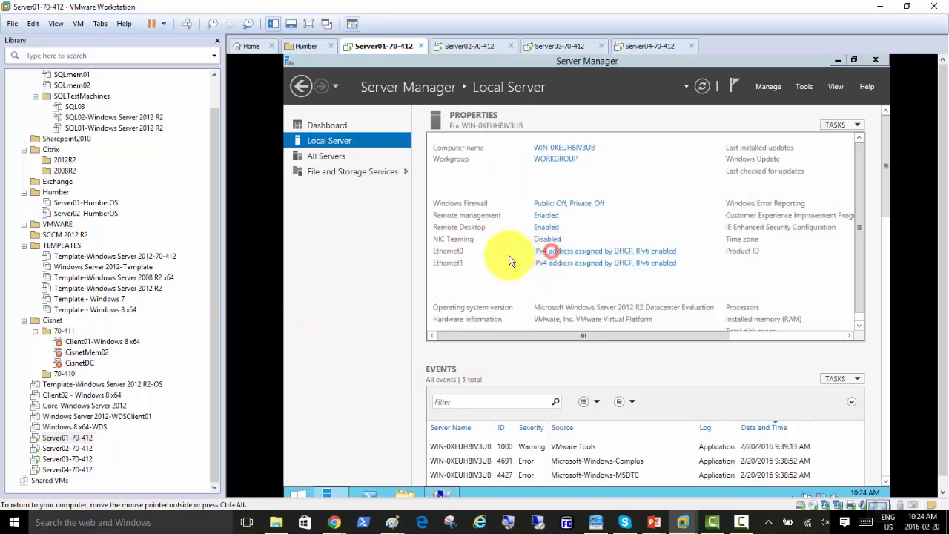
double_click(420, 179)
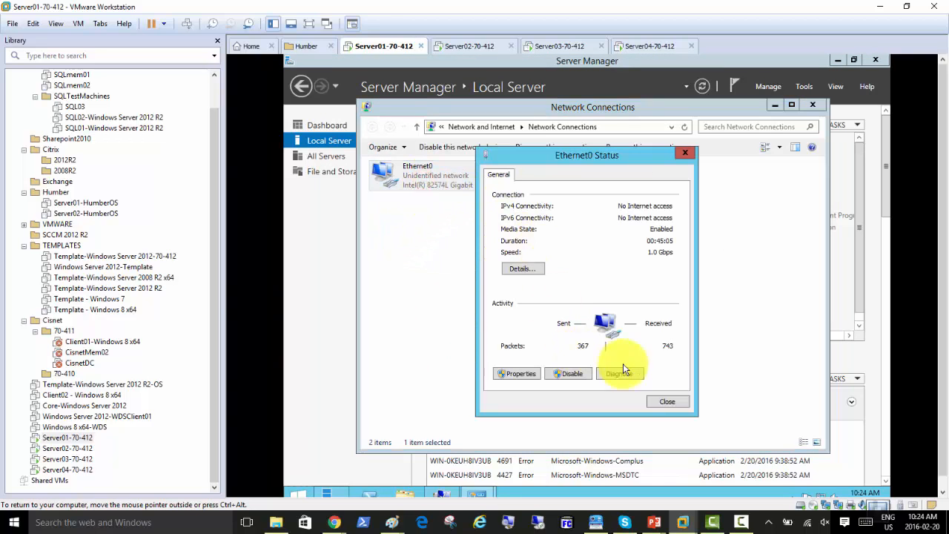
click(665, 401)
right_click(559, 181)
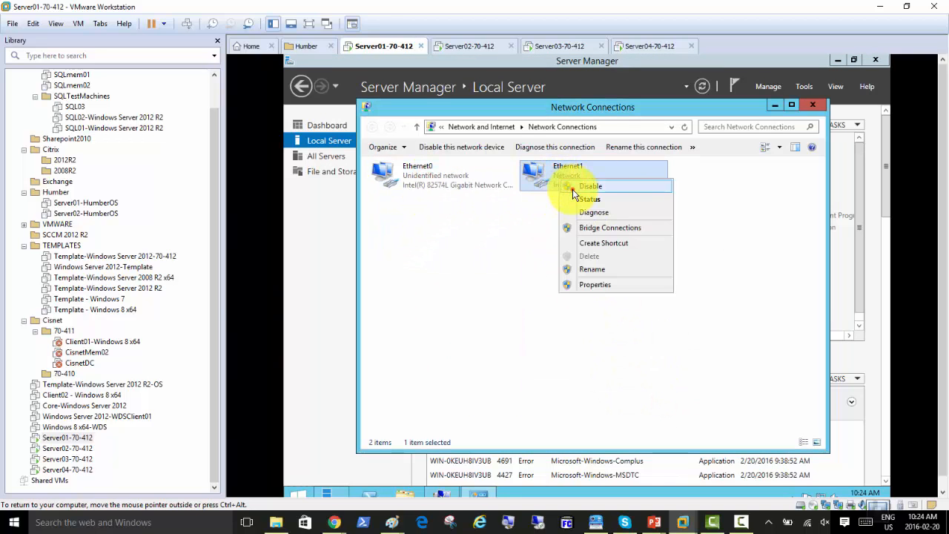
click(572, 190)
Give Ethernet0 static IPv4 192.168.200.1, mask 255.255.255.0, gateway 192.168.200.50, DNS 192.168.200.1
double_click(402, 181)
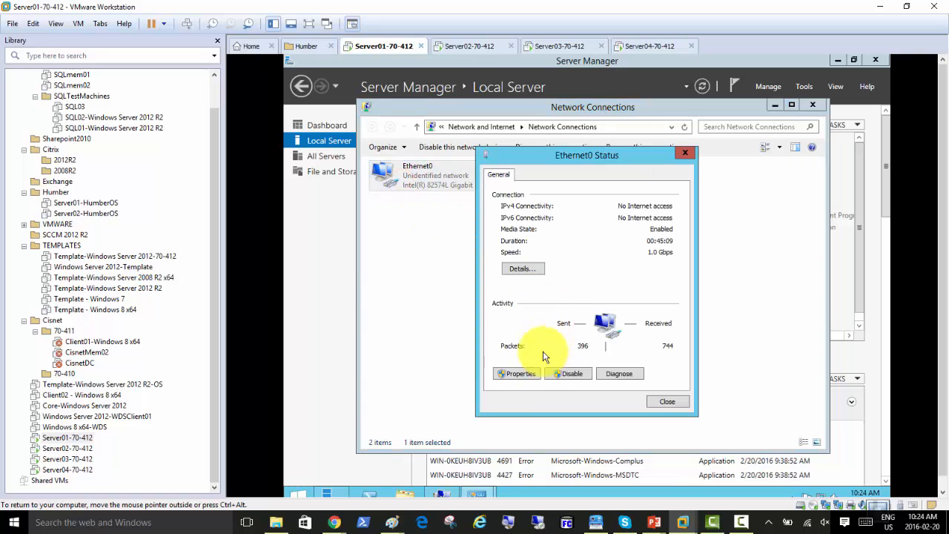
click(519, 373)
click(568, 331)
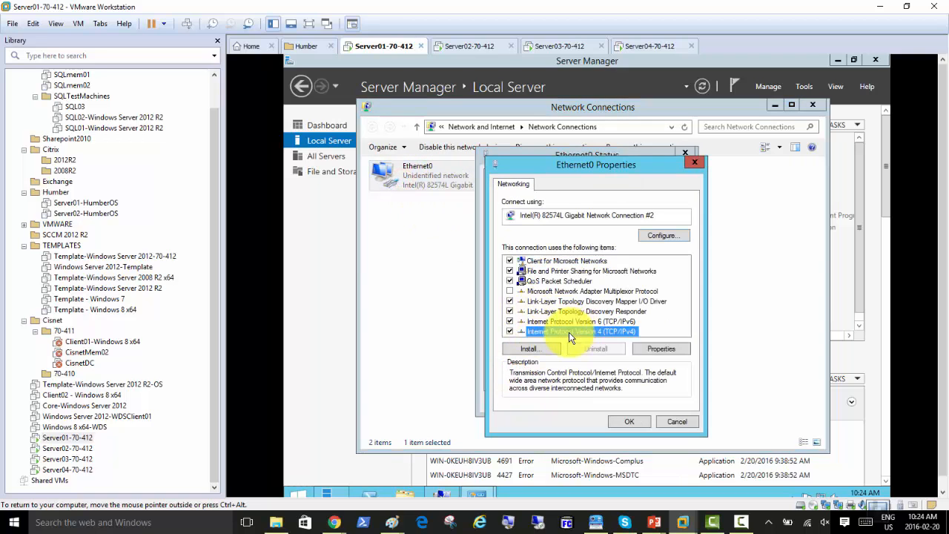
double_click(569, 332)
click(549, 296)
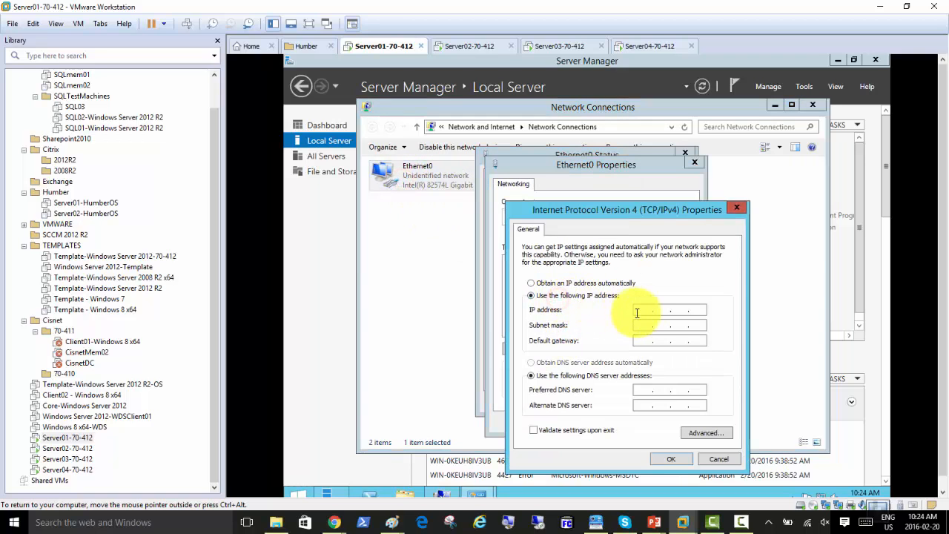
click(660, 311)
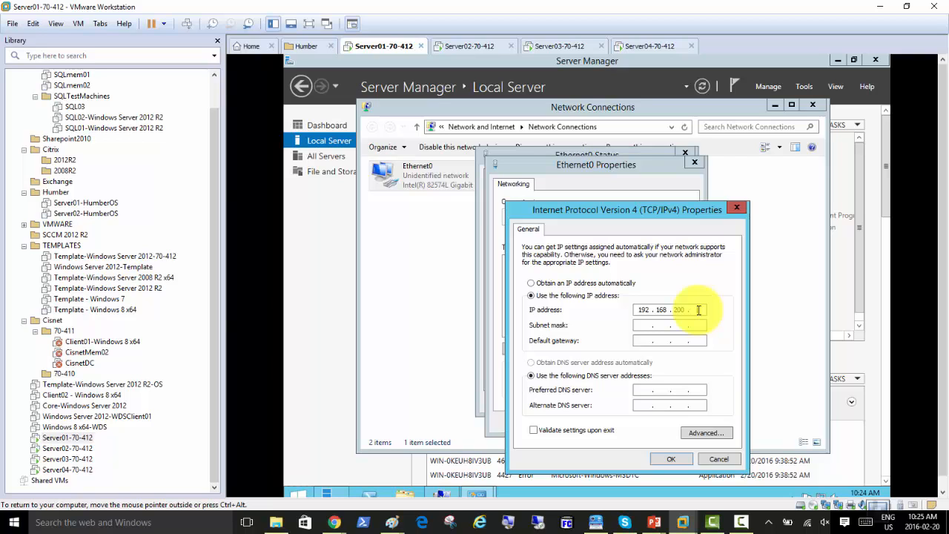
text(1)
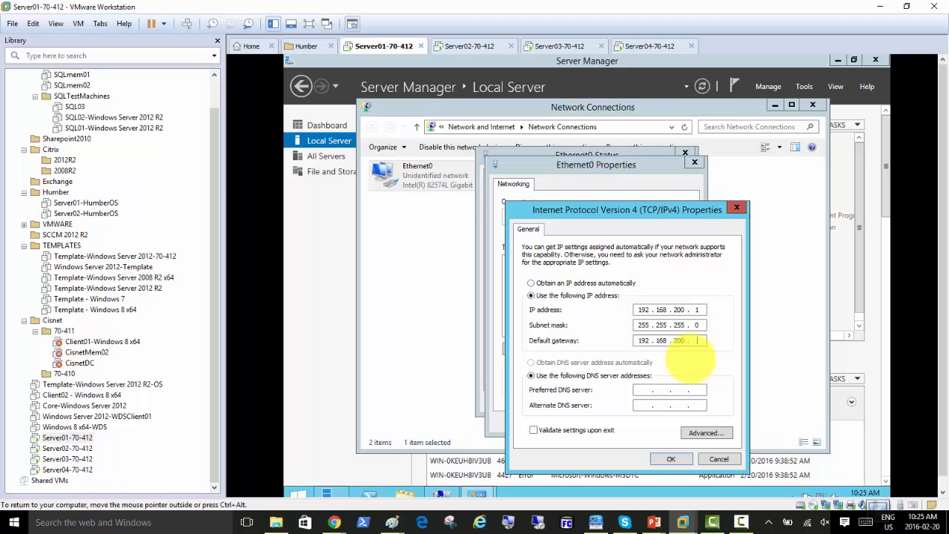
key(Tab)
key(Tab)
click(670, 459)
click(629, 424)
click(664, 400)
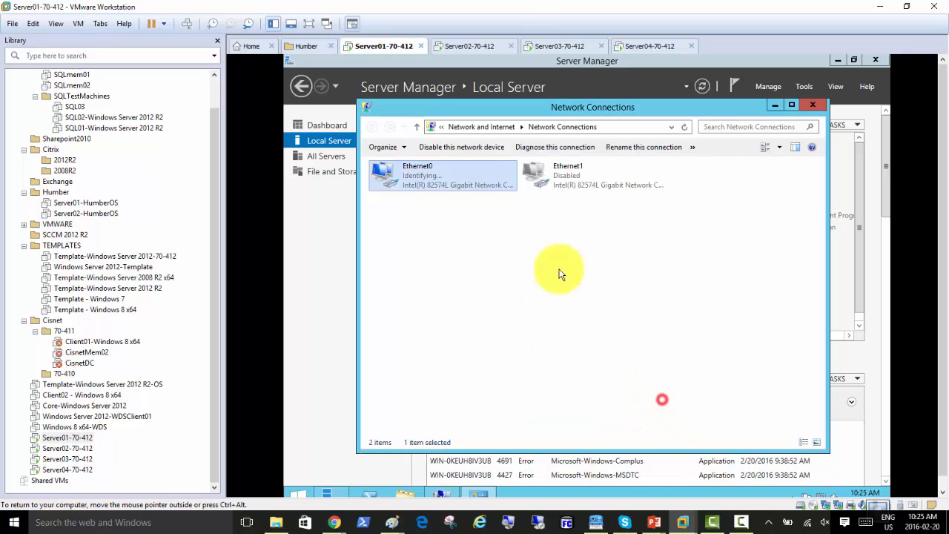
On the Server02-70-412 VM, change the computer name to Server01
click(462, 49)
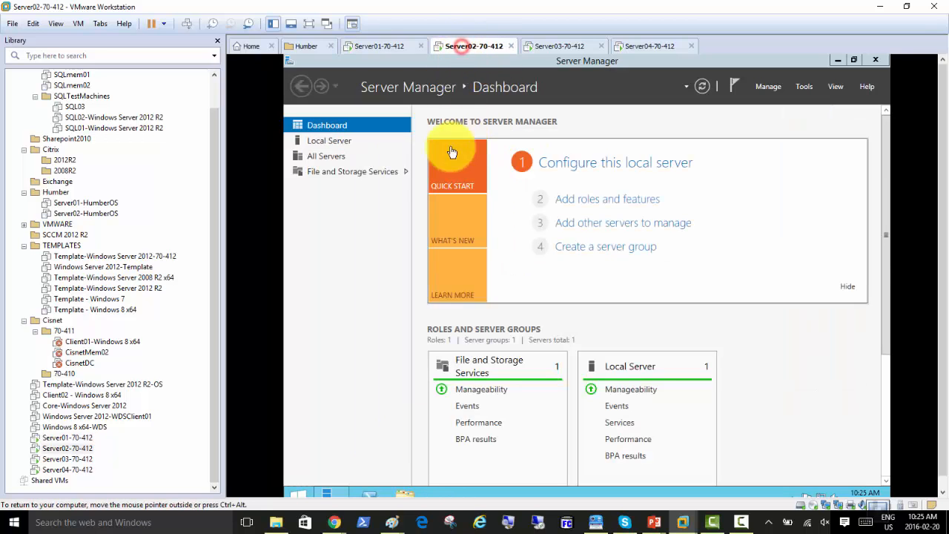
click(344, 141)
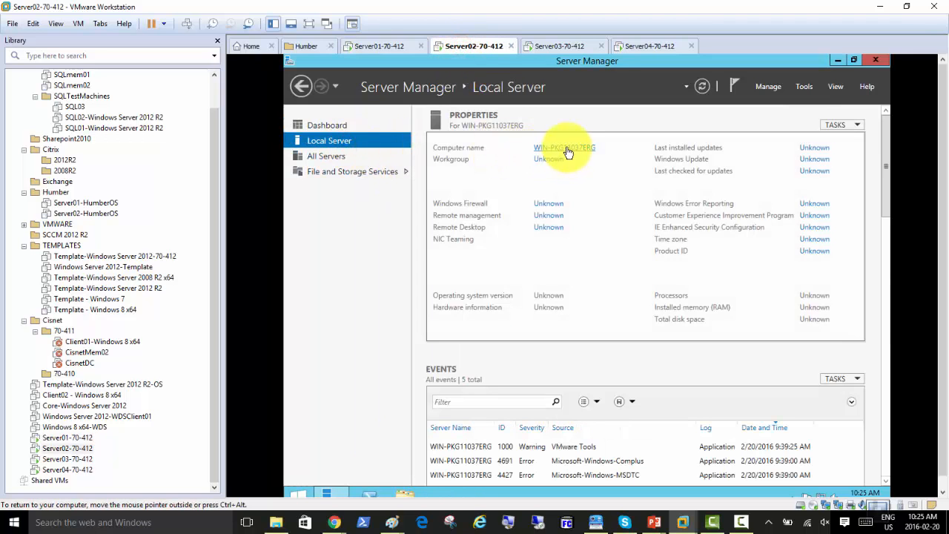
click(564, 148)
click(516, 225)
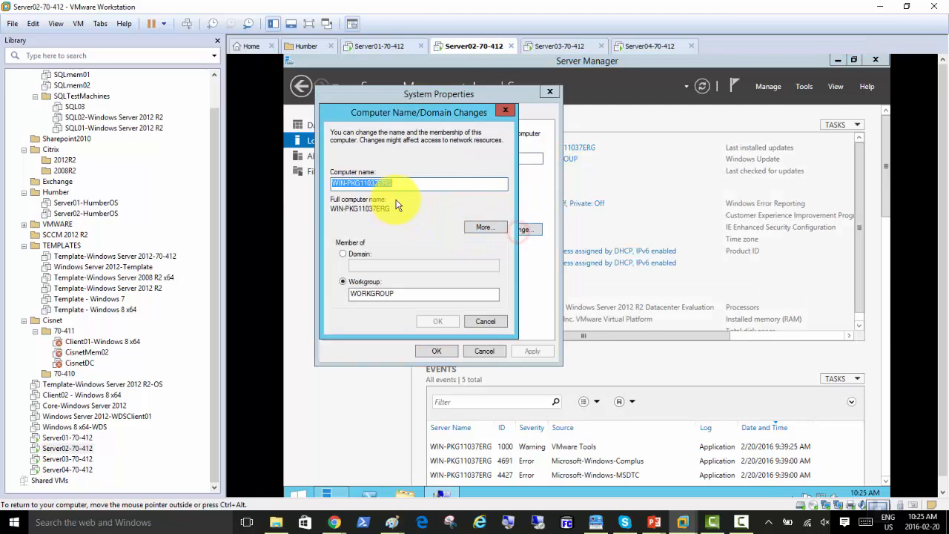
text(Server0)
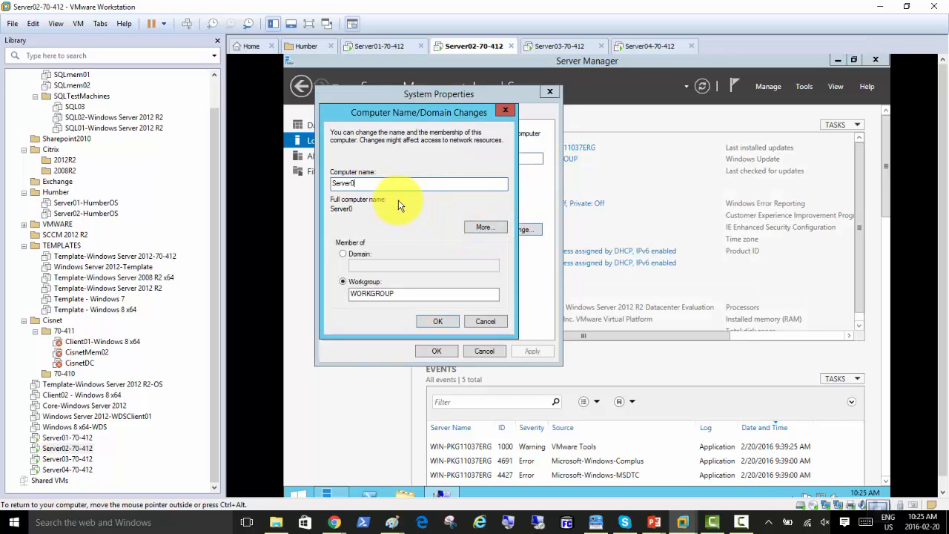
text(1)
click(438, 321)
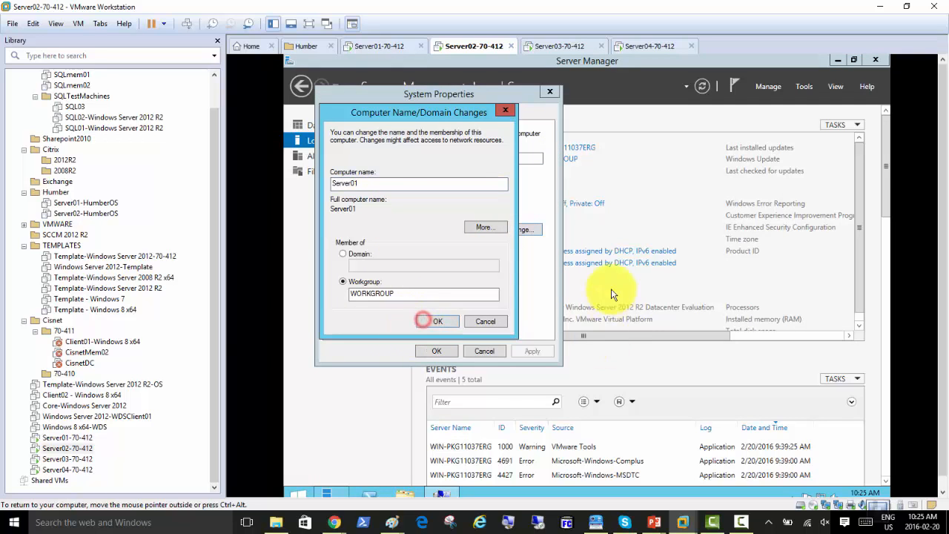
Disable the Ethernet1 adapter in Network Connections
click(593, 264)
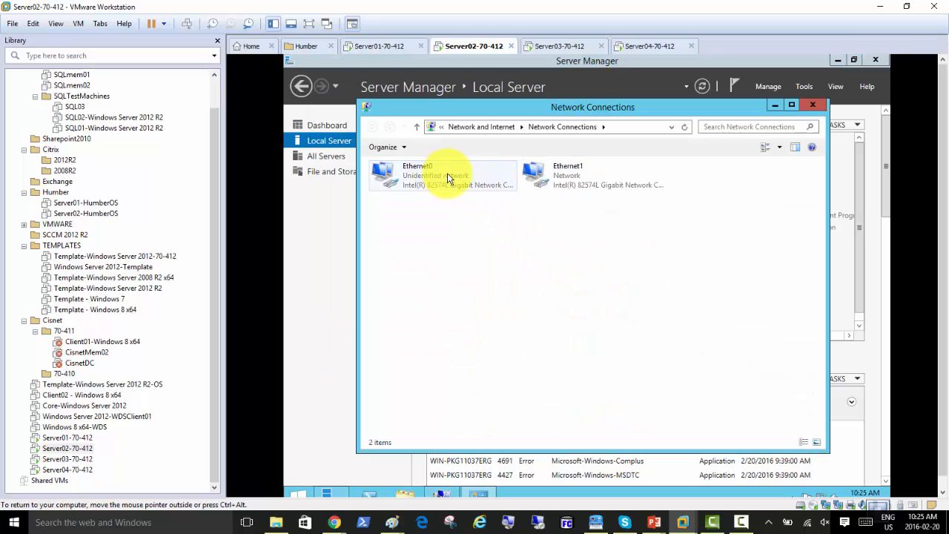
right_click(560, 172)
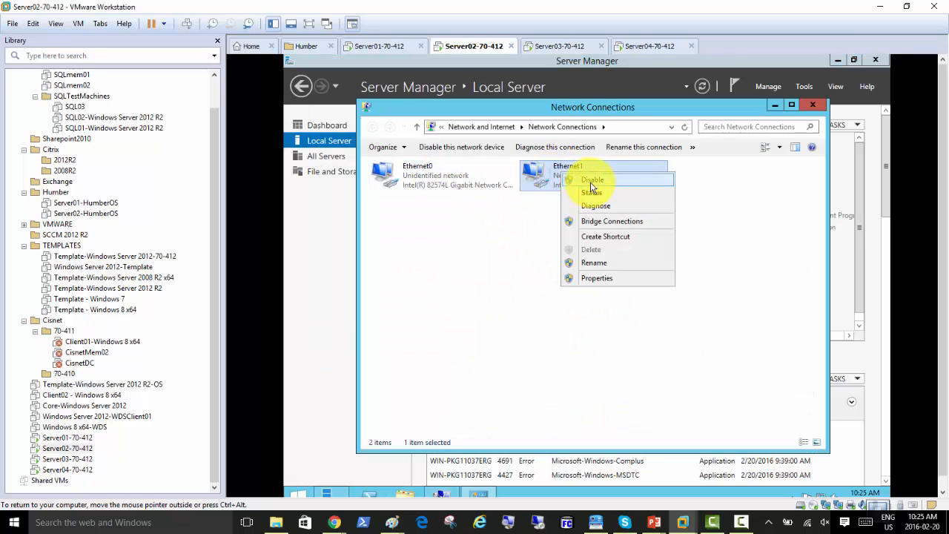
click(591, 184)
Give Ethernet0 static IP 192.168.200.2, gateway 192.168.200.50 and DNS 192.168.200.1
double_click(395, 173)
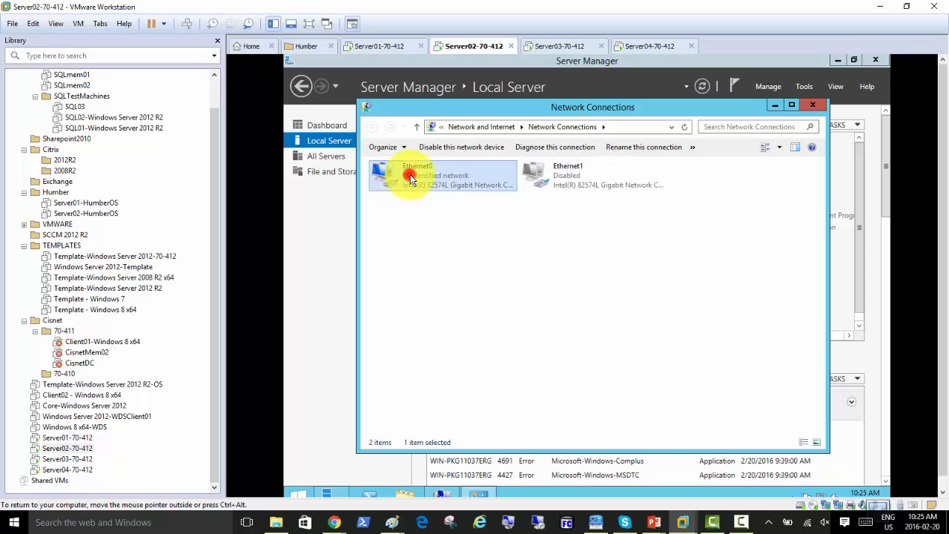
click(519, 373)
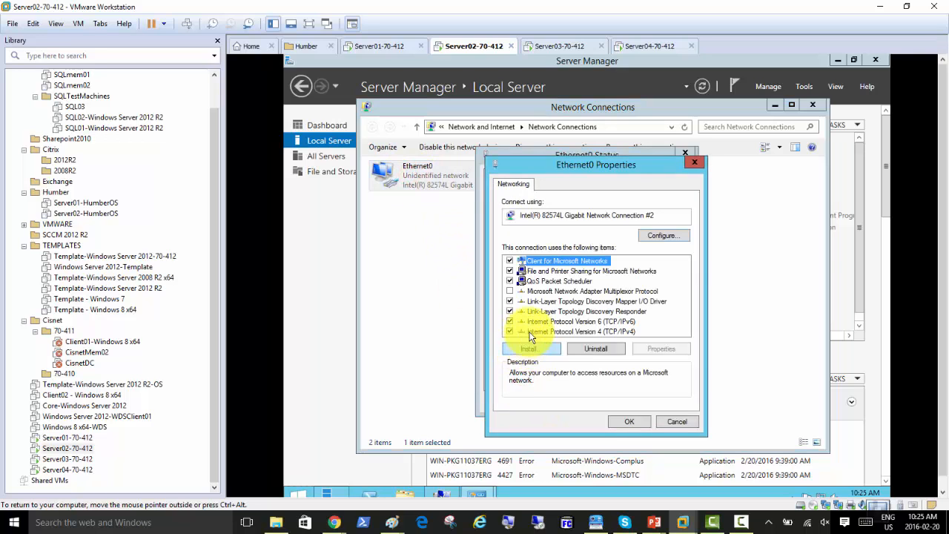
double_click(595, 331)
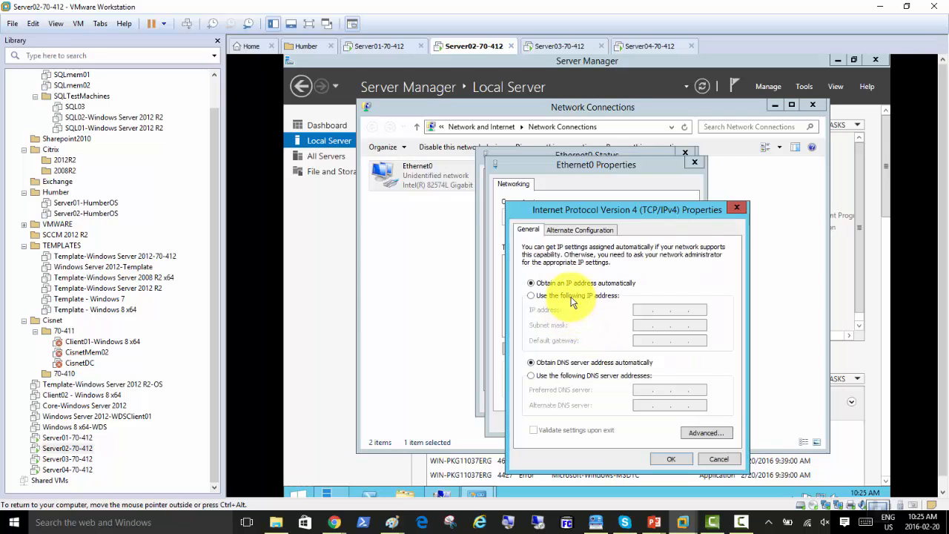
click(571, 296)
click(639, 307)
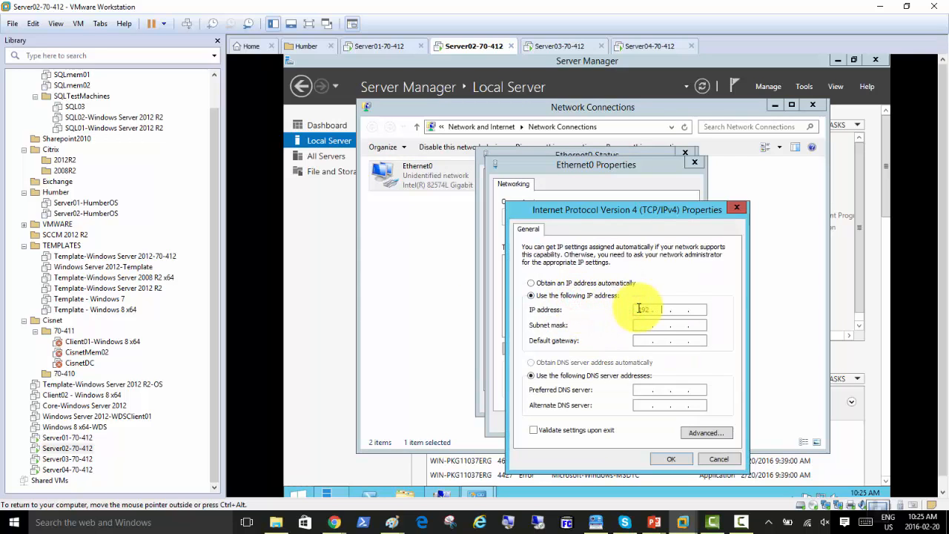
text(192.168.200.2)
key(Tab)
key(Tab)
key(Tab)
key(shift+Tab)
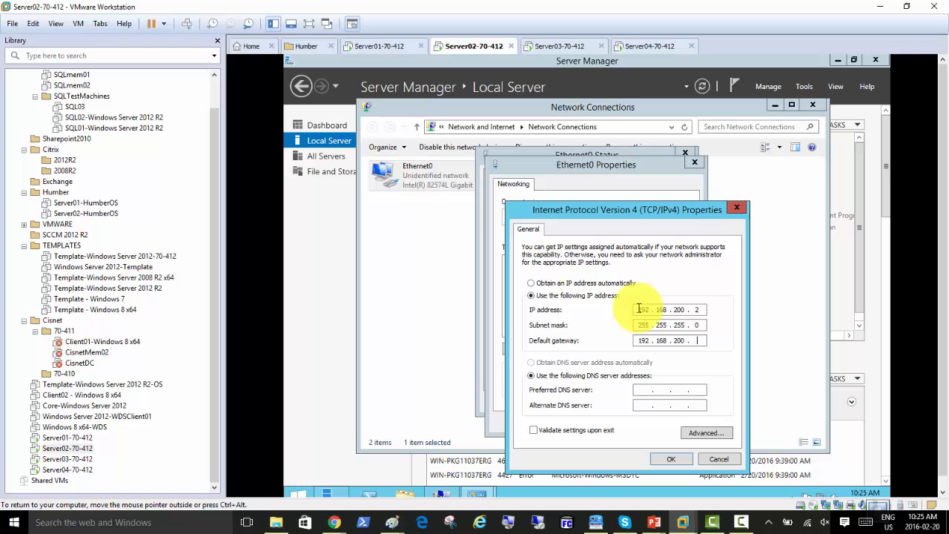
text(192.168.200.50)
key(Tab)
key(Tab)
text(192.168.200.1)
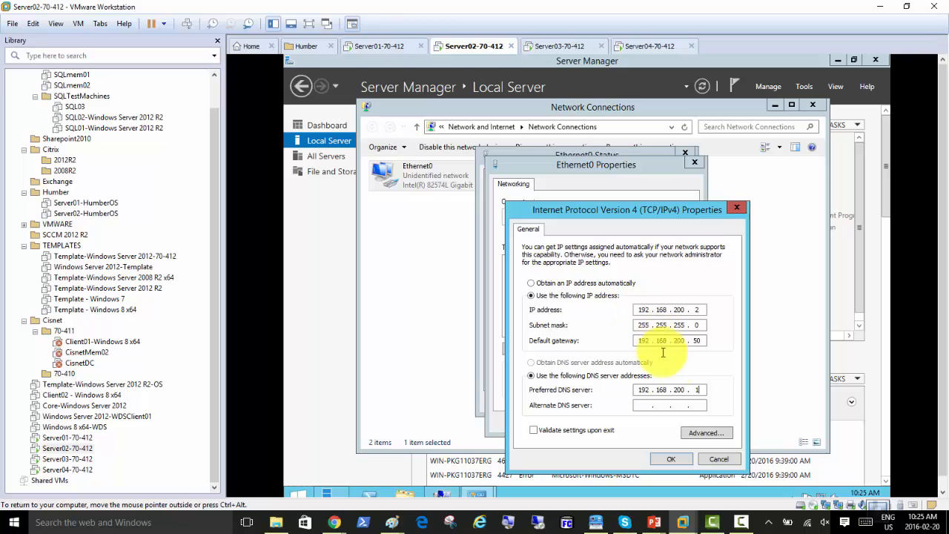
click(672, 460)
click(623, 421)
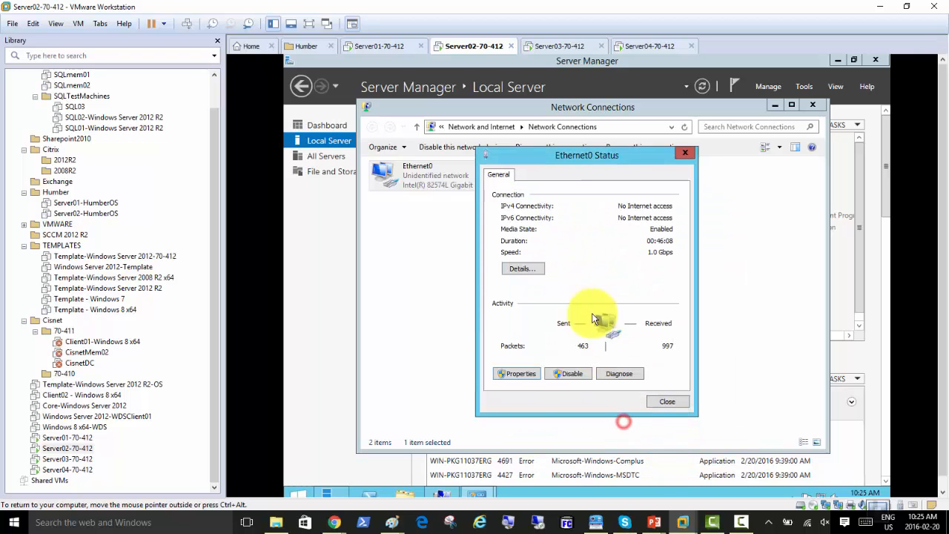
click(656, 403)
click(553, 46)
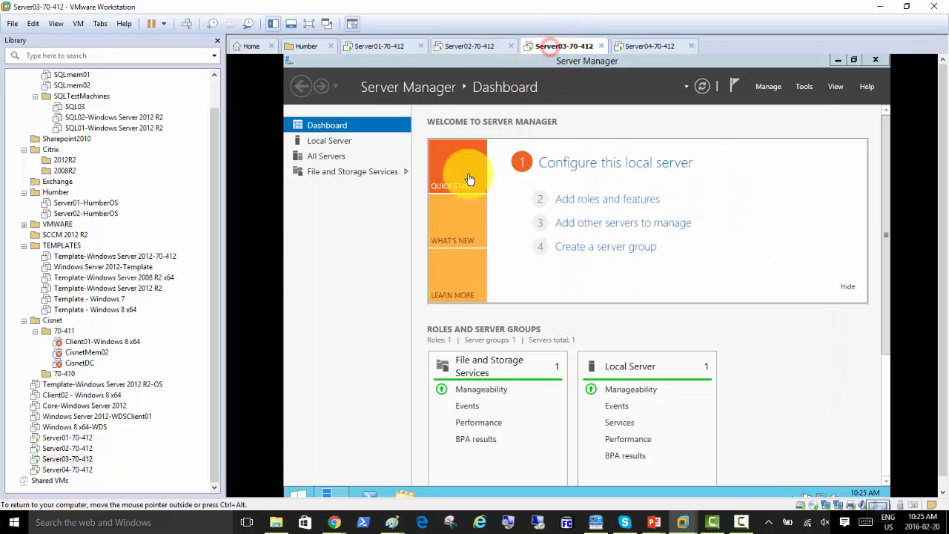
Look over the action menus of the Server01 and Server03 VM tabs
click(381, 49)
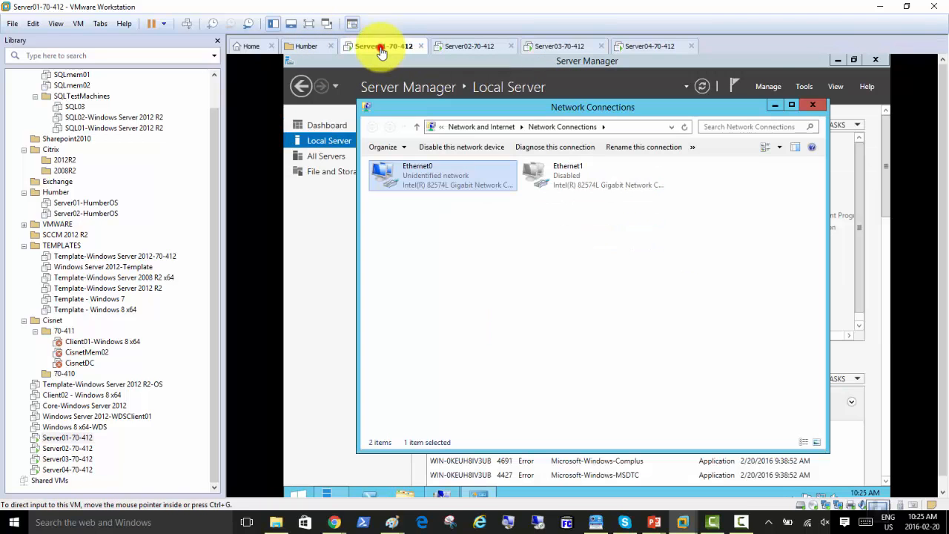
right_click(381, 49)
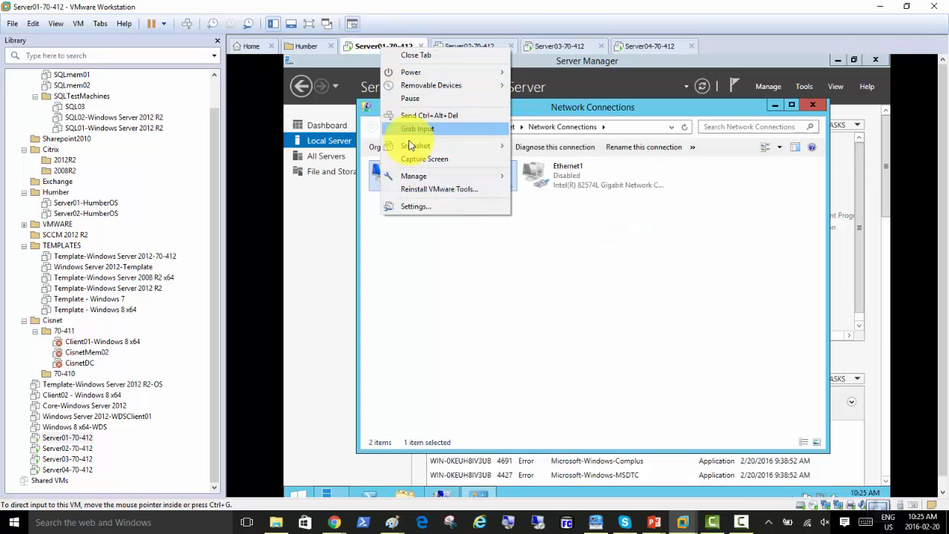
right_click(556, 49)
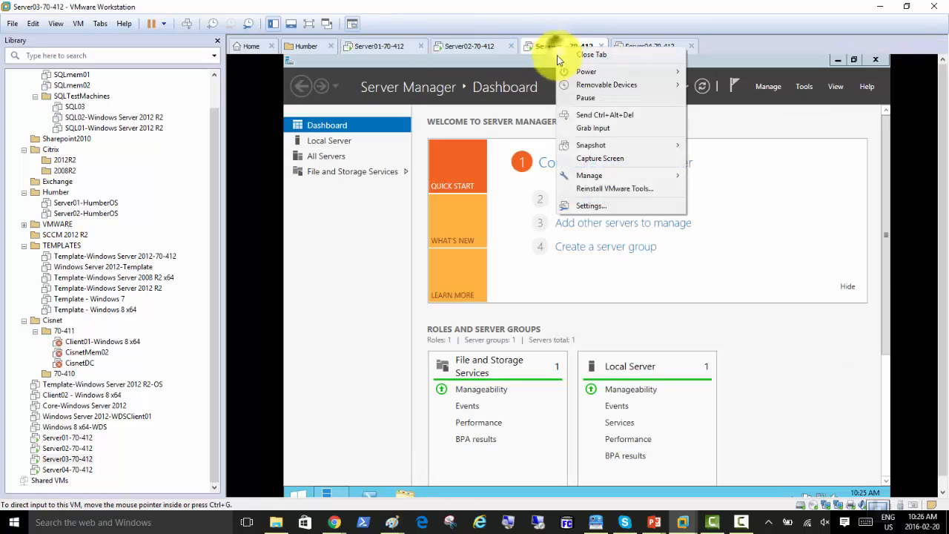
click(375, 241)
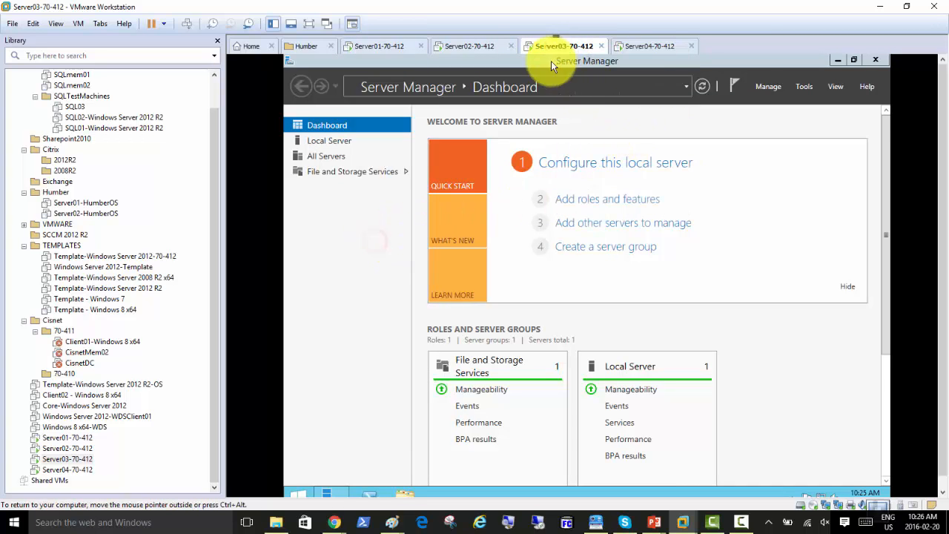
Rename the guest's computer to Server03 and acknowledge the restart notice
click(334, 142)
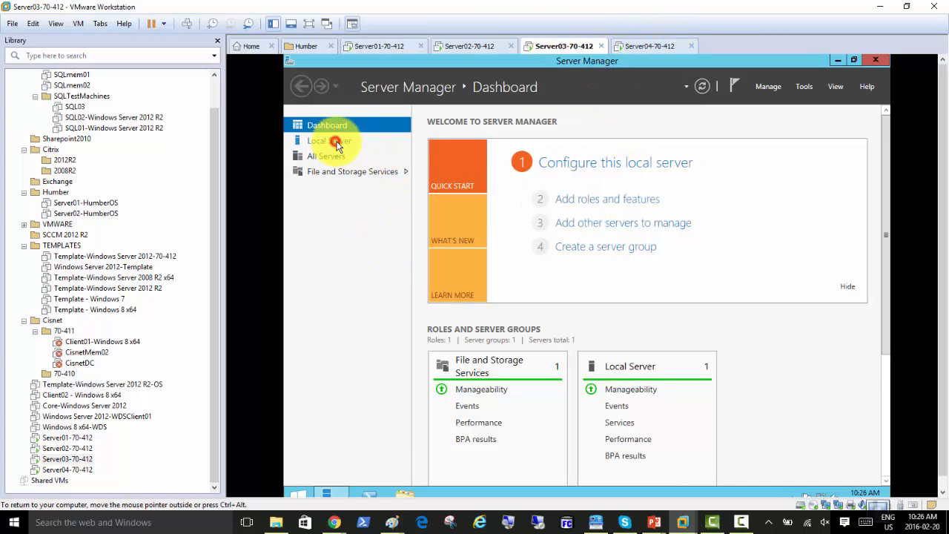
click(563, 150)
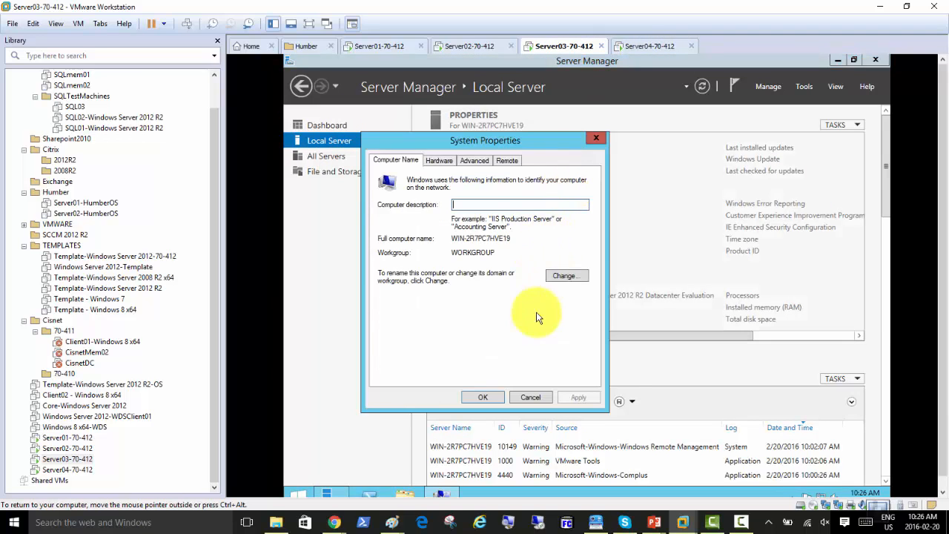
click(564, 275)
text(Ser)
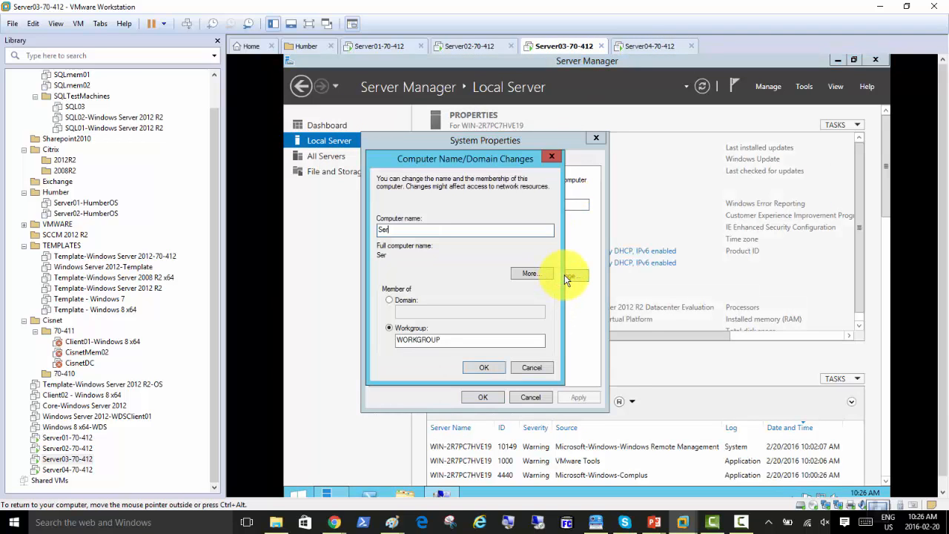
text(ver03)
click(486, 366)
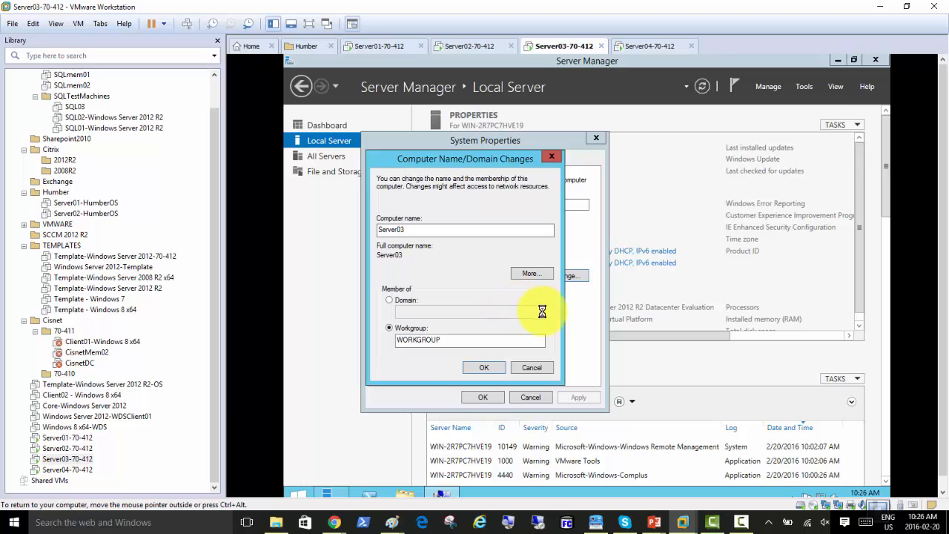
click(659, 293)
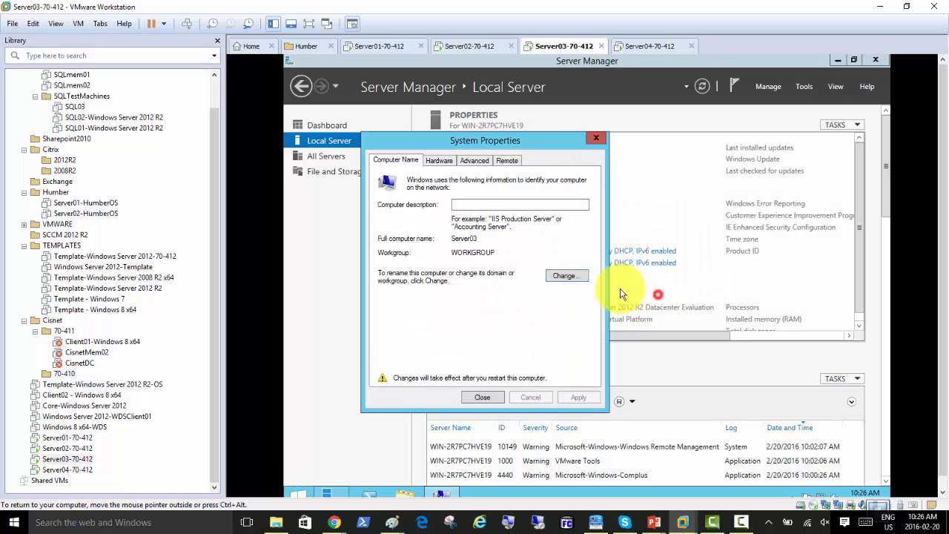
Correct the computer name to Server02, pending restart
click(555, 275)
click(407, 230)
text(Server02)
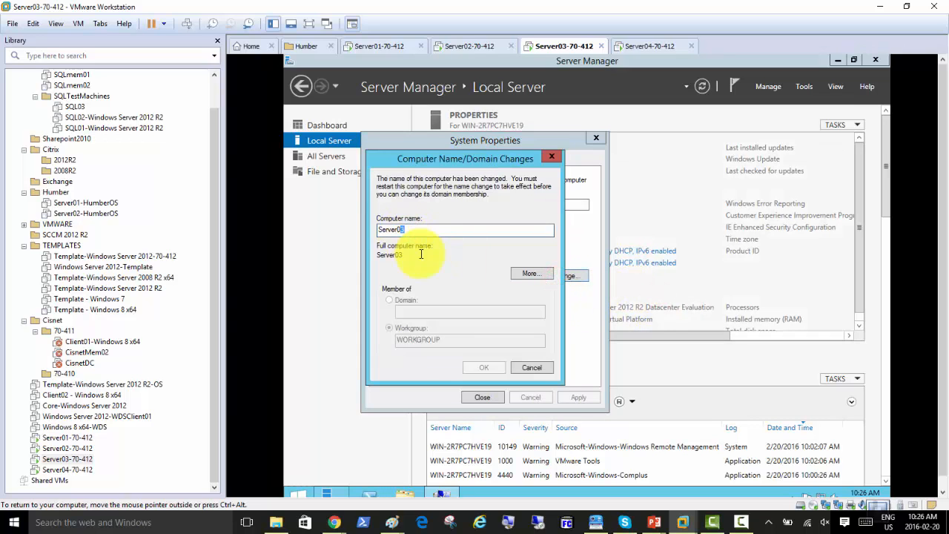
click(474, 368)
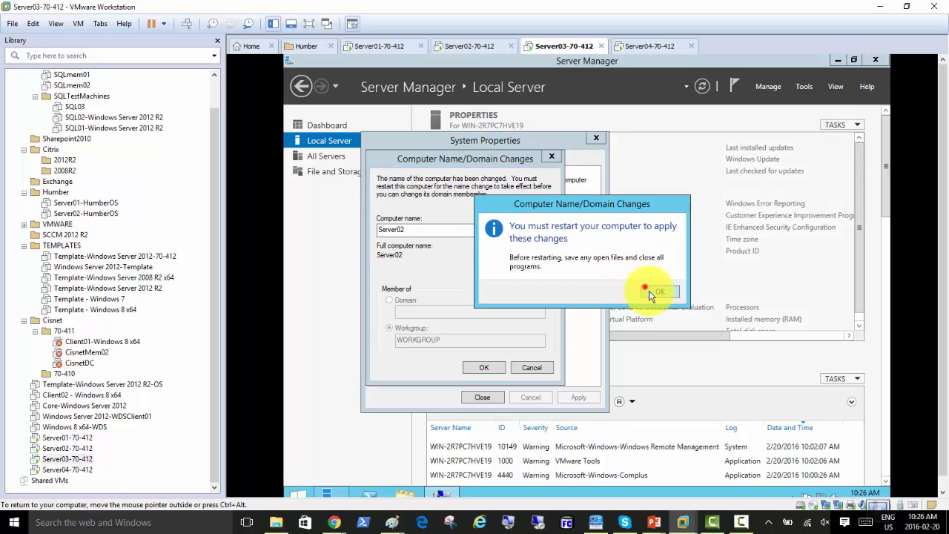
click(647, 291)
click(646, 265)
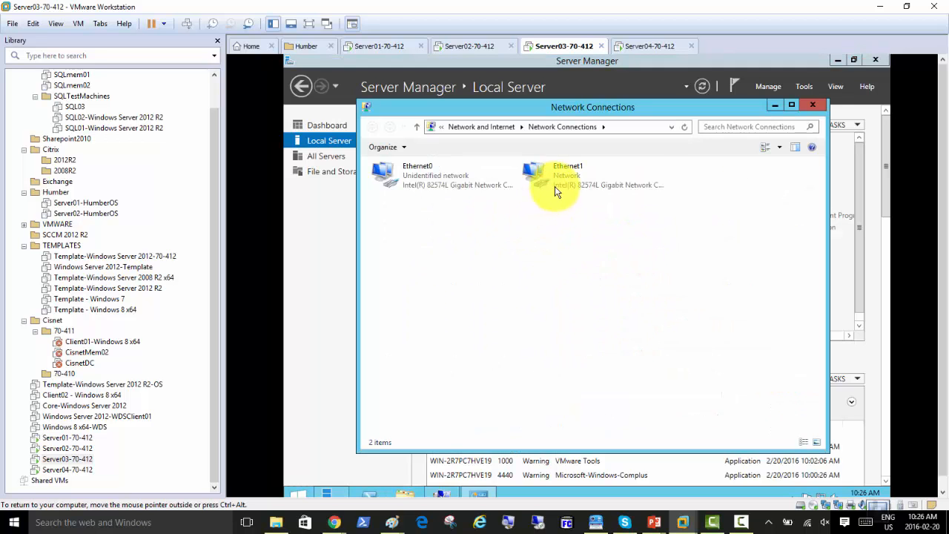
Give Ethernet0 static 192.168.200.3, mask 255.255.255.0, gateway 192.168.200.50, DNS 192.168.200.1; Ethernet1 ends disabled
right_click(557, 193)
click(562, 186)
double_click(419, 176)
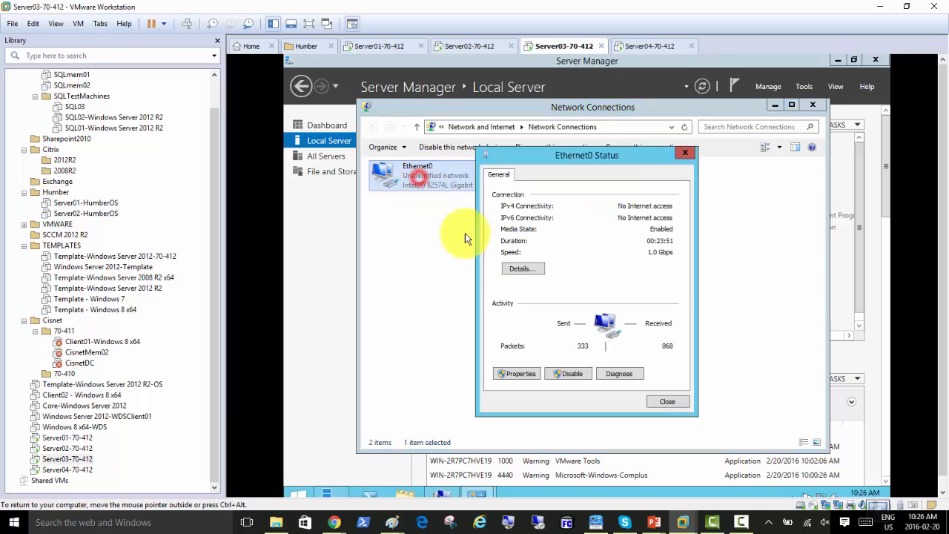
click(516, 374)
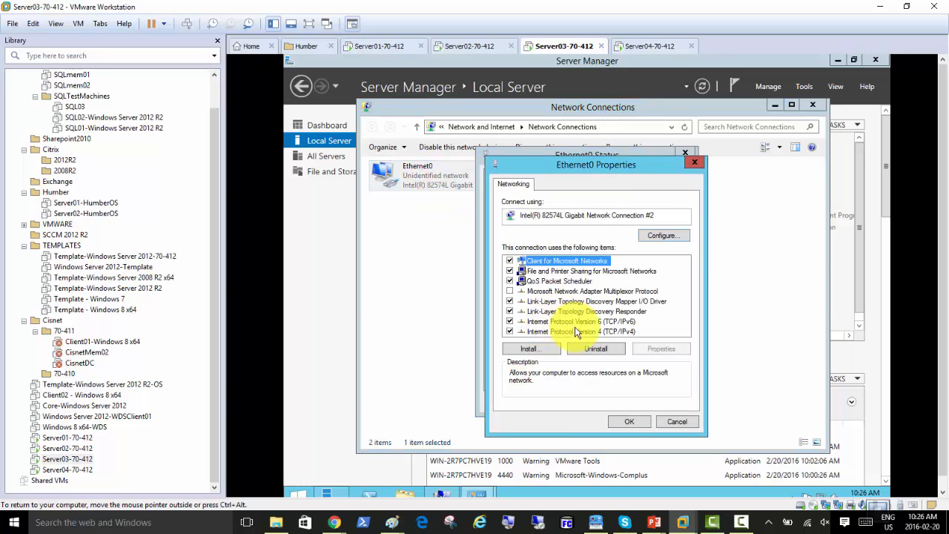
click(519, 331)
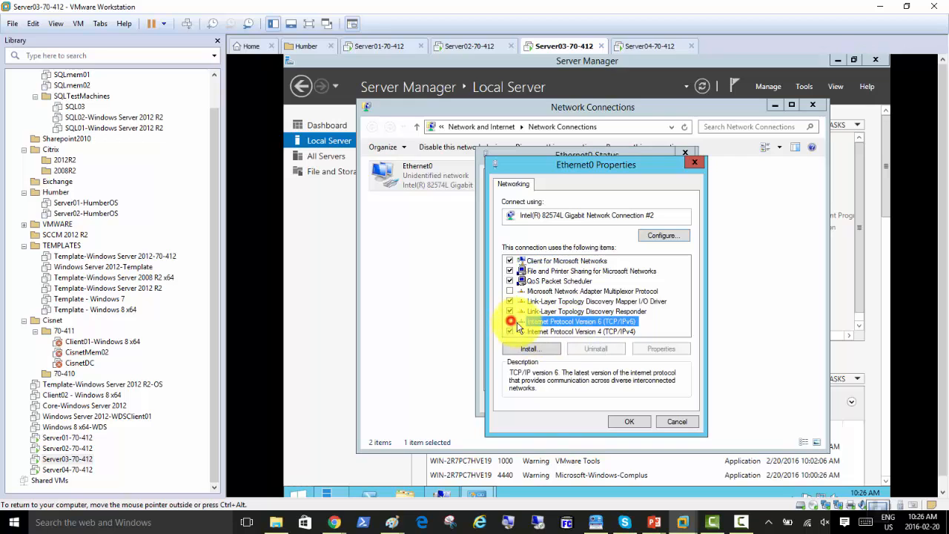
double_click(571, 332)
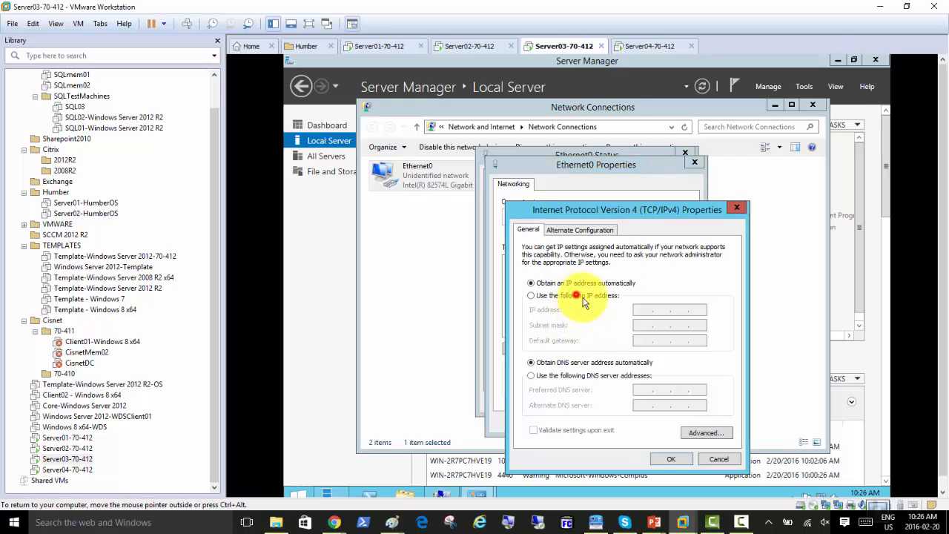
click(571, 296)
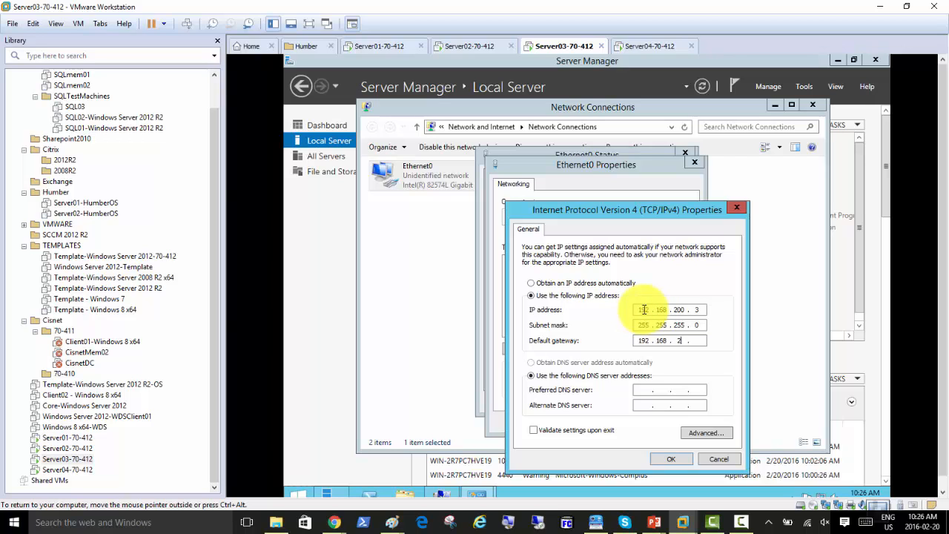
key(Tab)
key(Tab)
text(192.168.200.1)
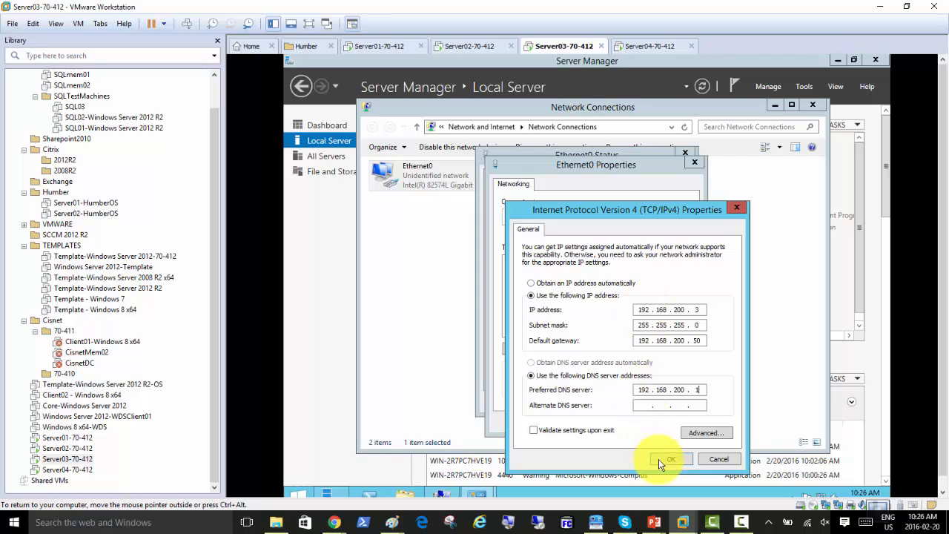
click(669, 458)
click(624, 420)
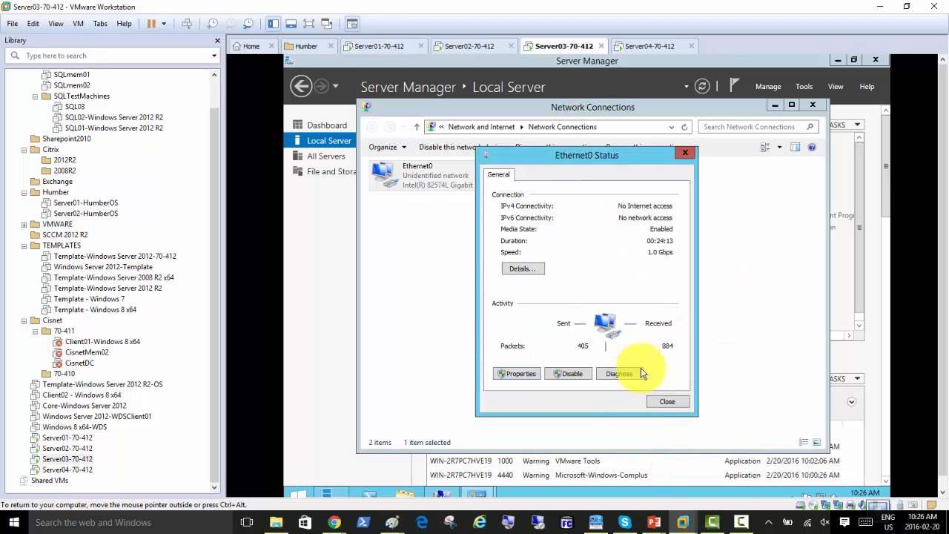
click(664, 402)
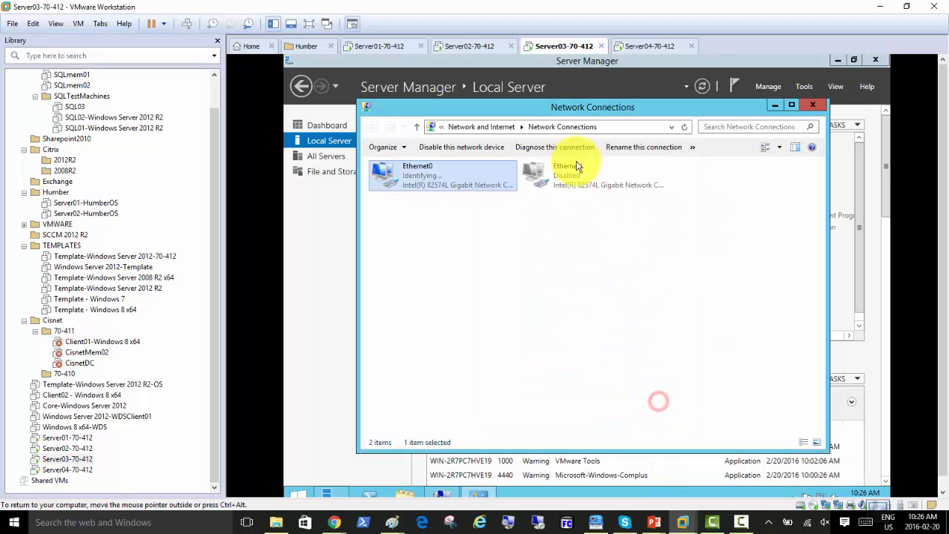
On Server04-70-412, accept the network discovery prompt and review its VM settings without changes
click(645, 46)
click(770, 275)
right_click(629, 50)
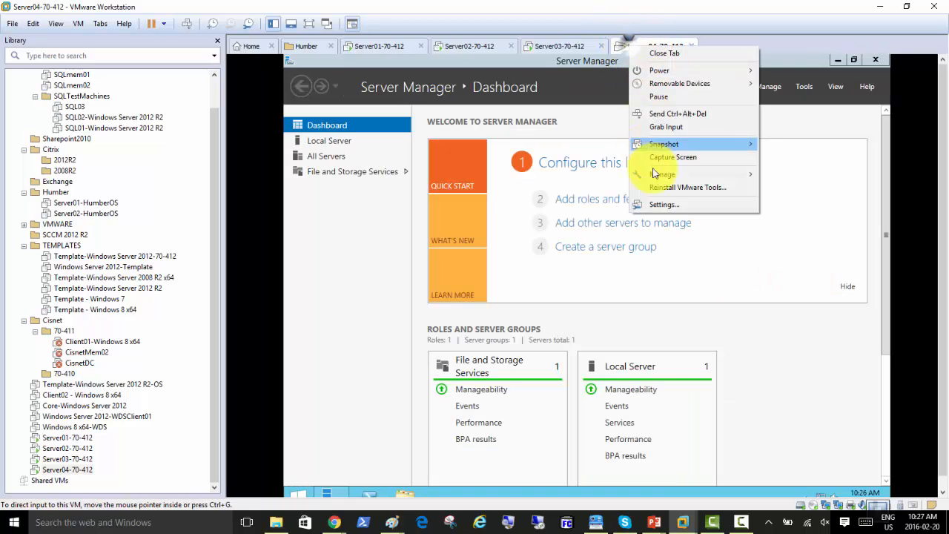
click(665, 201)
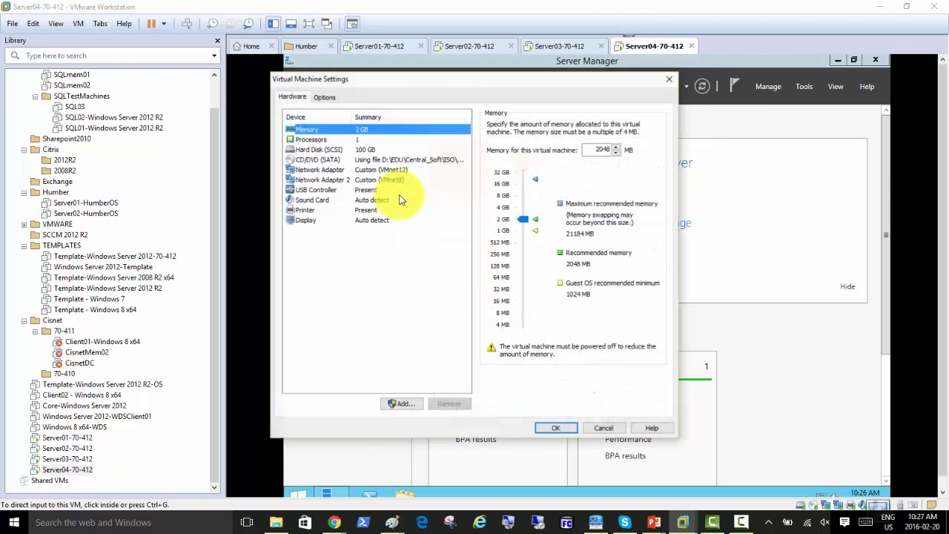
click(597, 427)
Enter SAN01 as the new computer name from Local Server
click(329, 141)
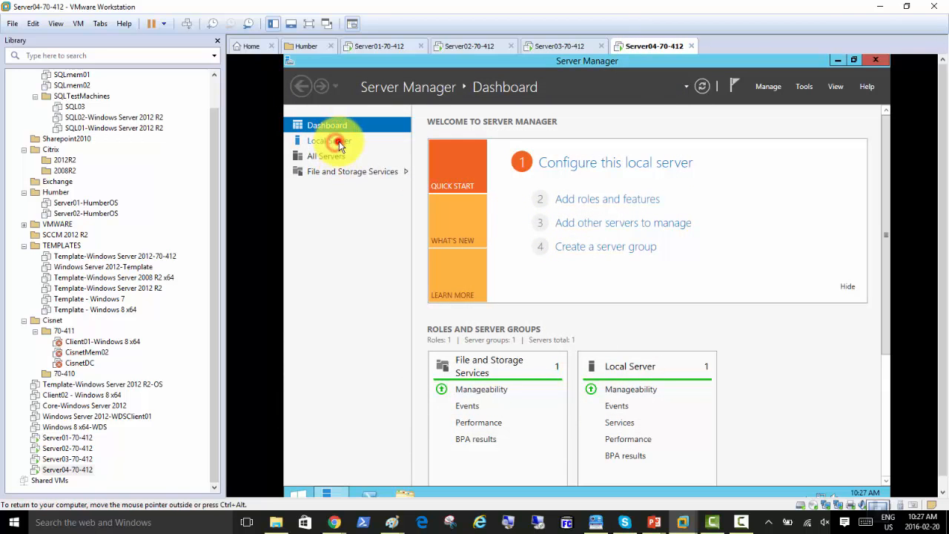
click(557, 148)
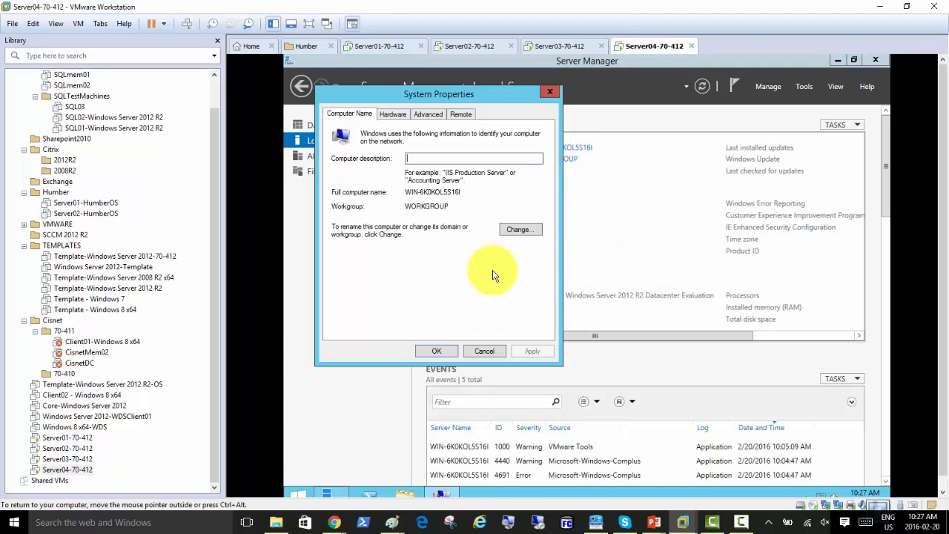
click(514, 228)
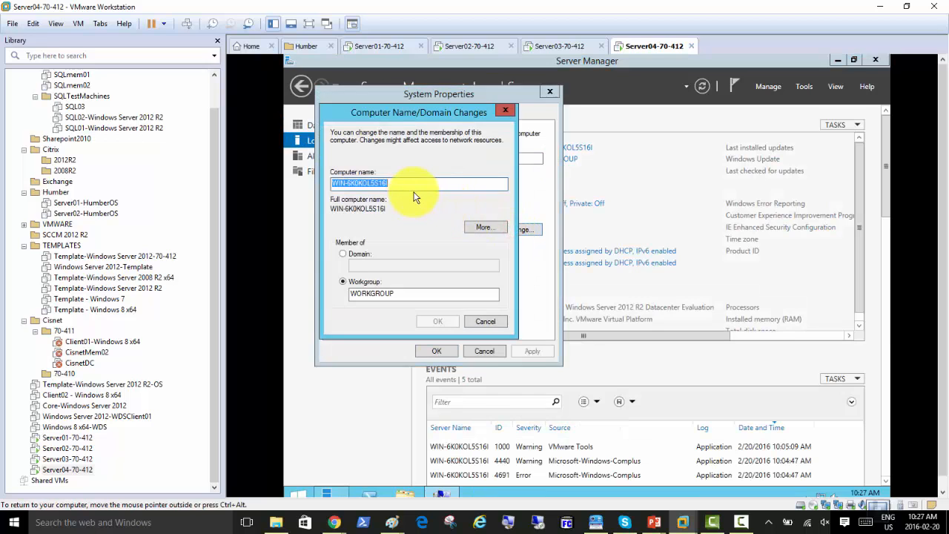
text(SAN01)
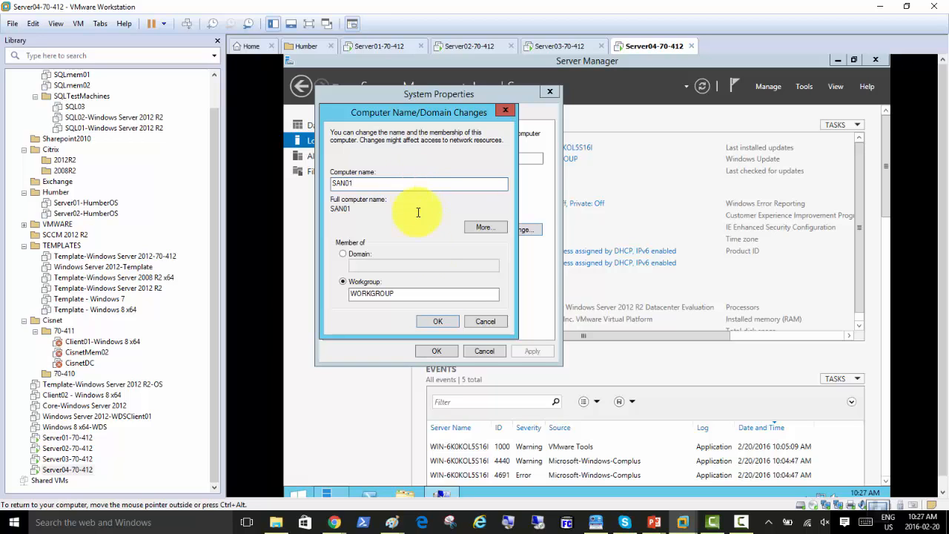
click(432, 325)
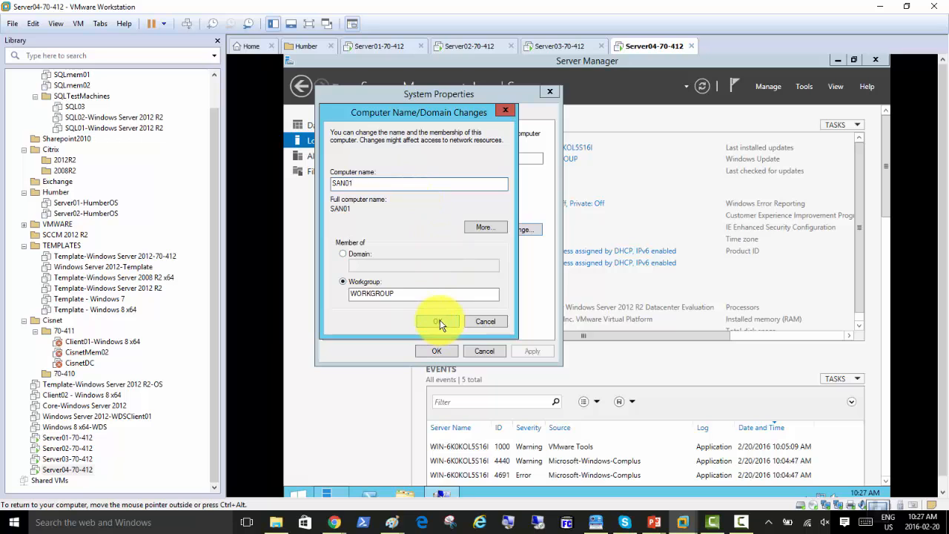
Disable the Ethernet1 adapter in Network Connections
click(629, 269)
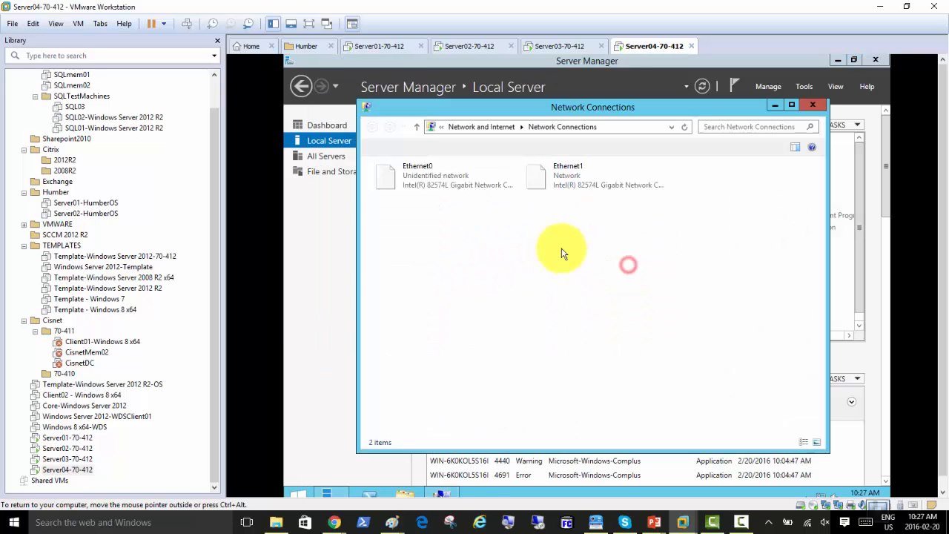
right_click(580, 192)
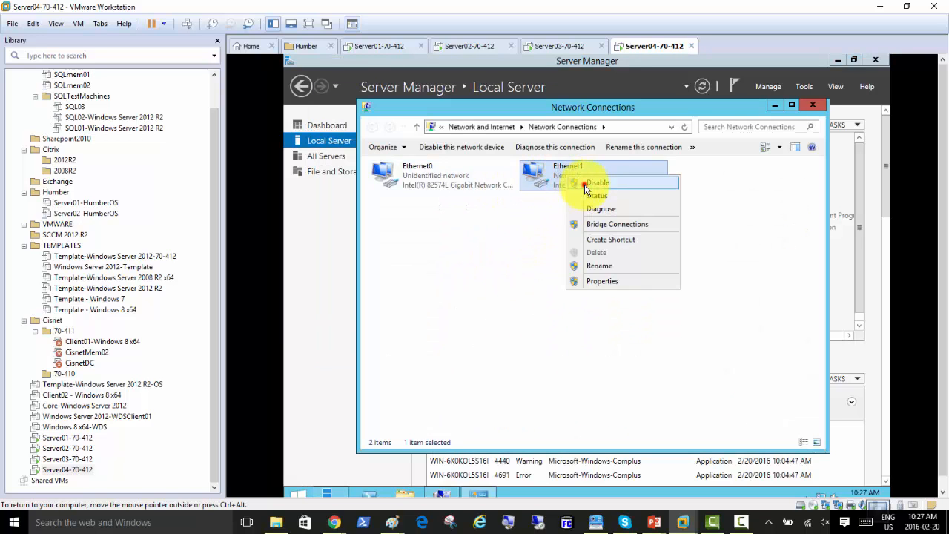
click(583, 180)
Give Ethernet0 static IP 192.168.200.4, gateway 192.168.200.50, DNS 192.168.200.1
double_click(407, 182)
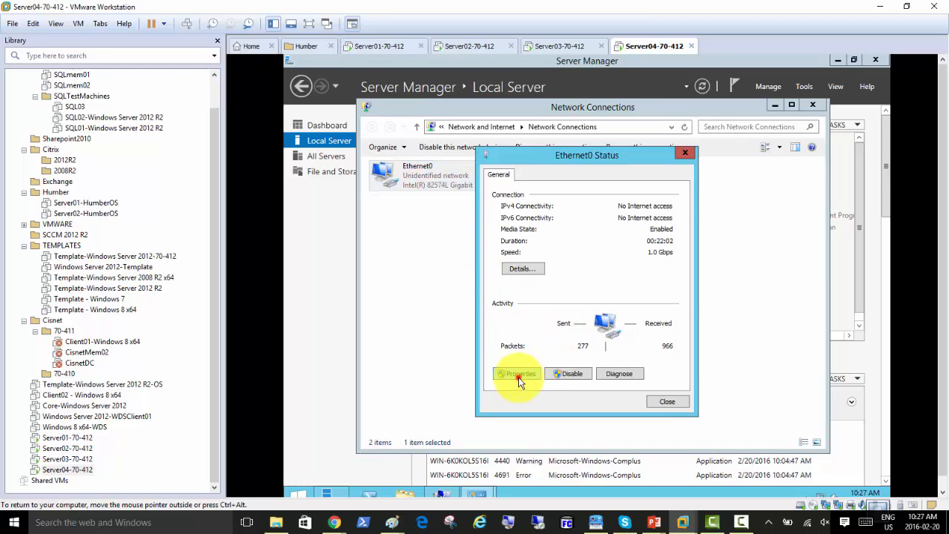
click(517, 374)
double_click(567, 332)
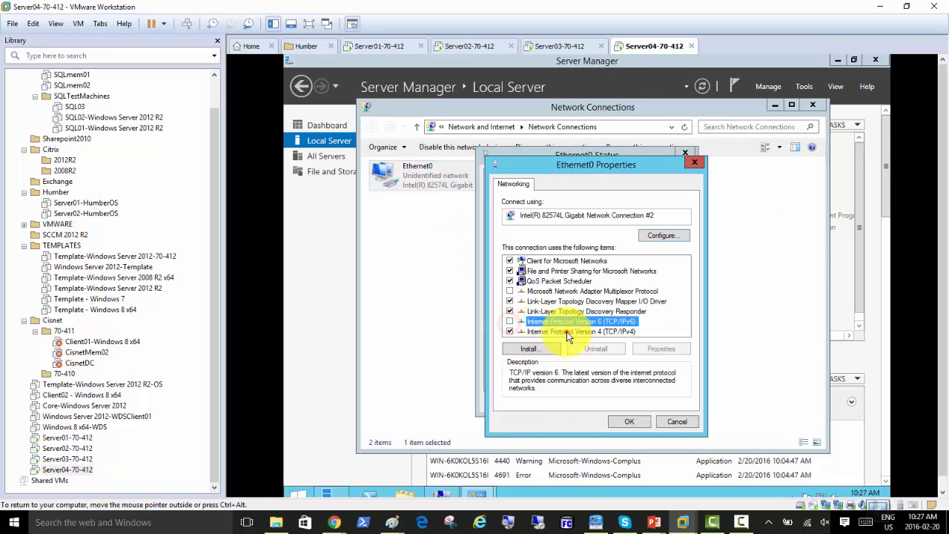
click(550, 295)
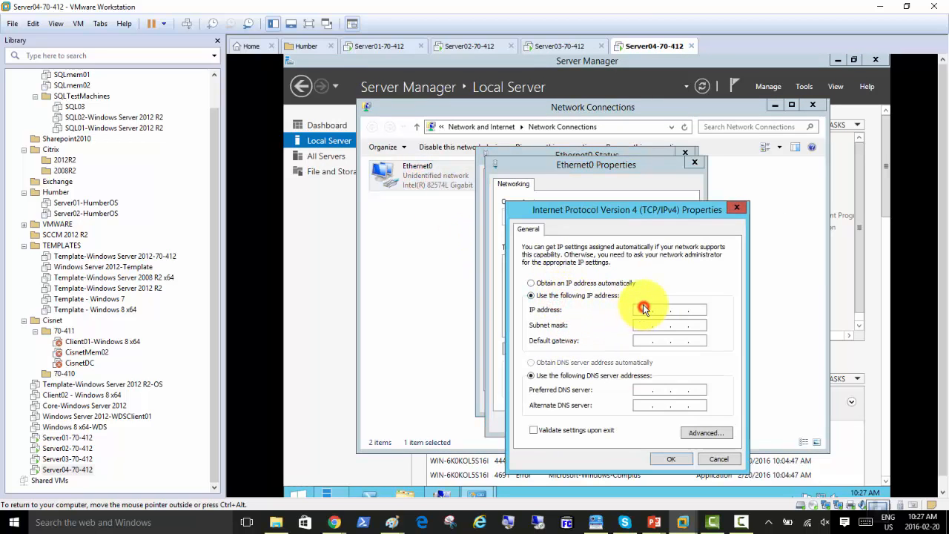
click(643, 307)
text(192.168.200.)
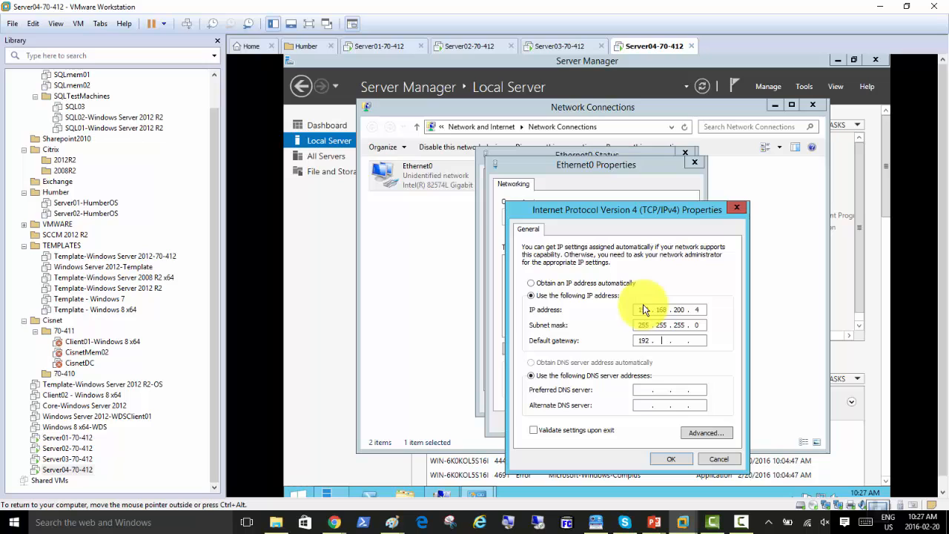
text(50)
key(Tab)
key(Tab)
click(670, 459)
click(637, 424)
click(658, 404)
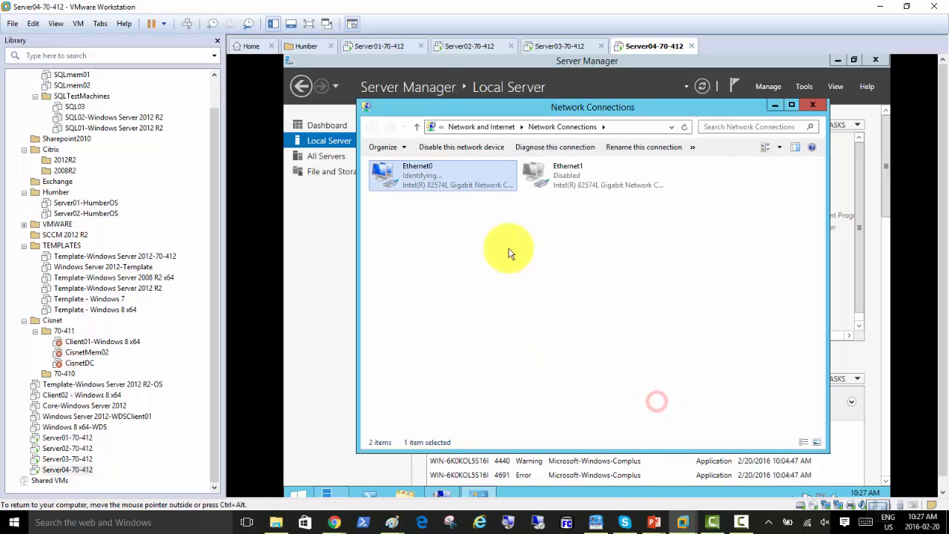
click(322, 140)
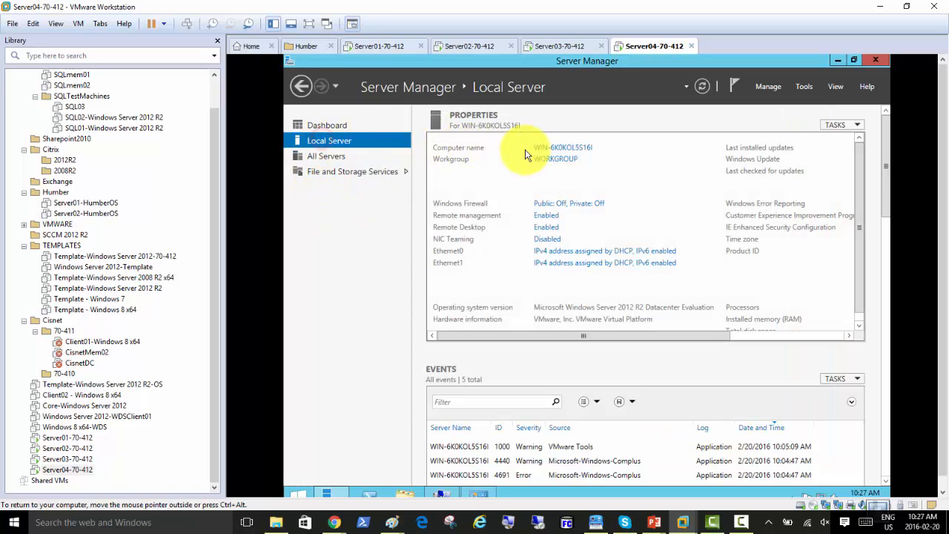
Confirm the SAN01 name past the validation error and restart Server04 now
click(558, 147)
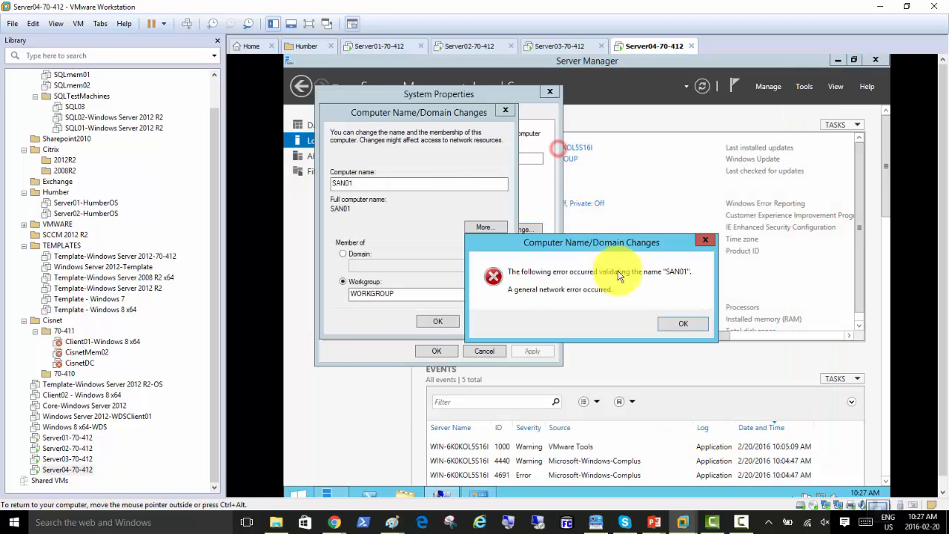
click(686, 326)
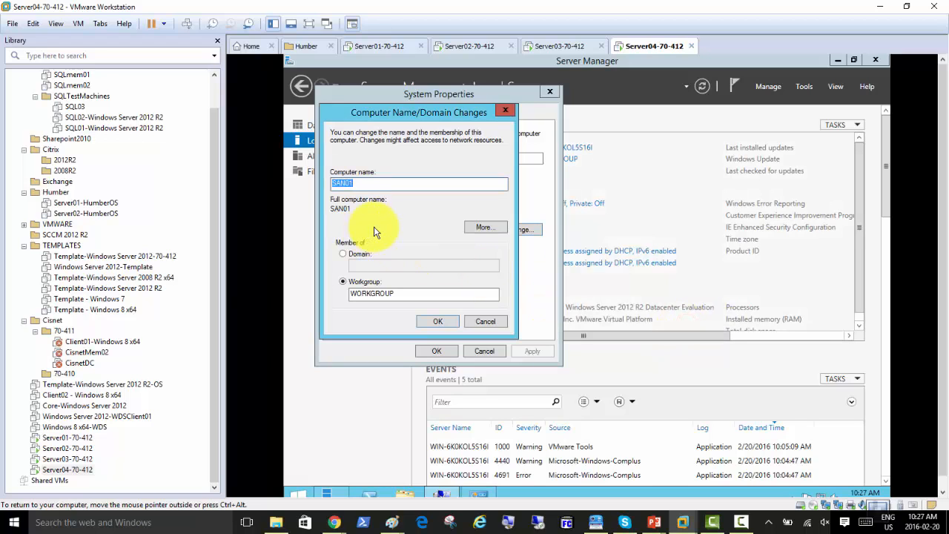
click(428, 324)
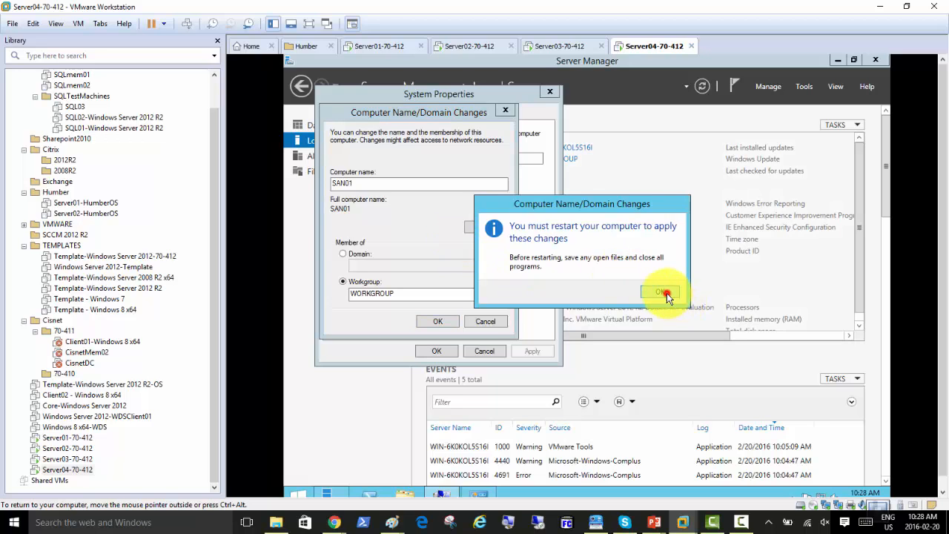
click(664, 293)
click(436, 350)
click(589, 288)
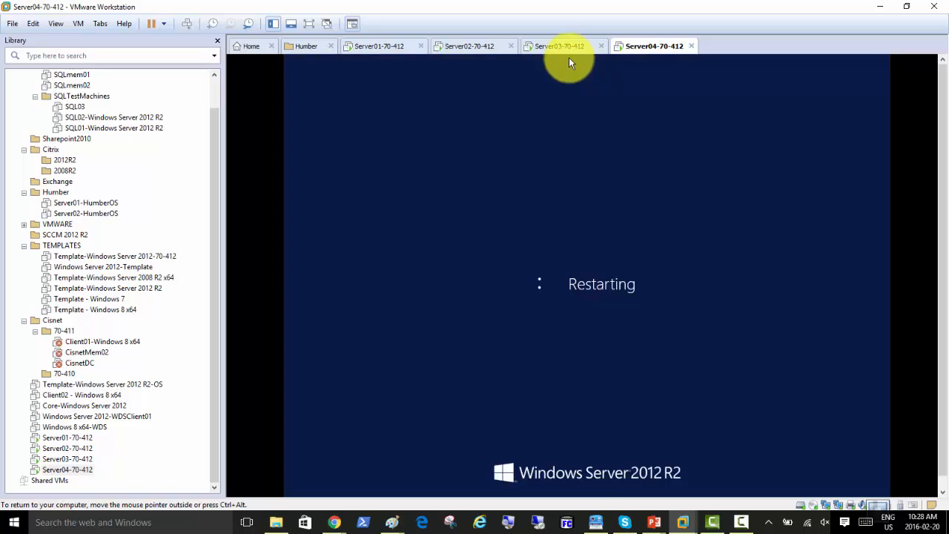
Restart Server03-70-412 now to apply its pending name Server02
click(565, 47)
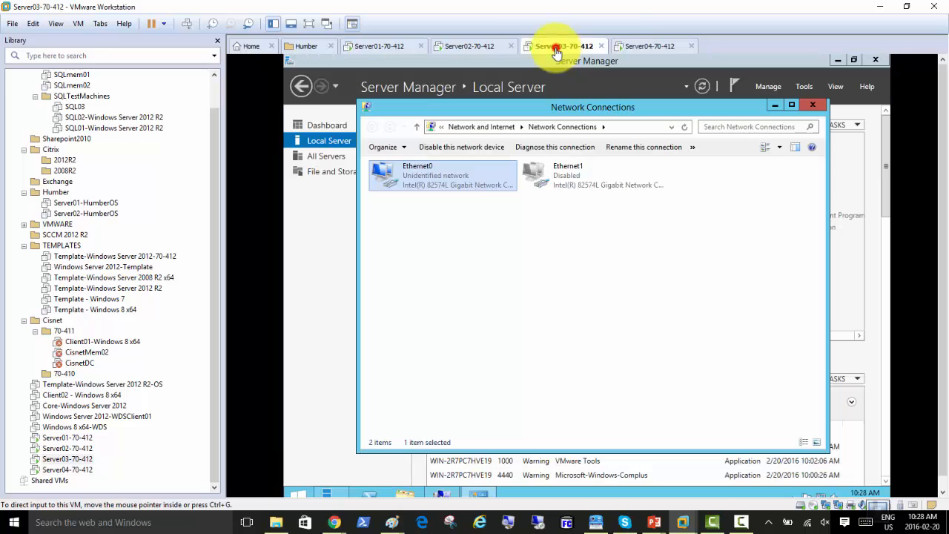
click(328, 143)
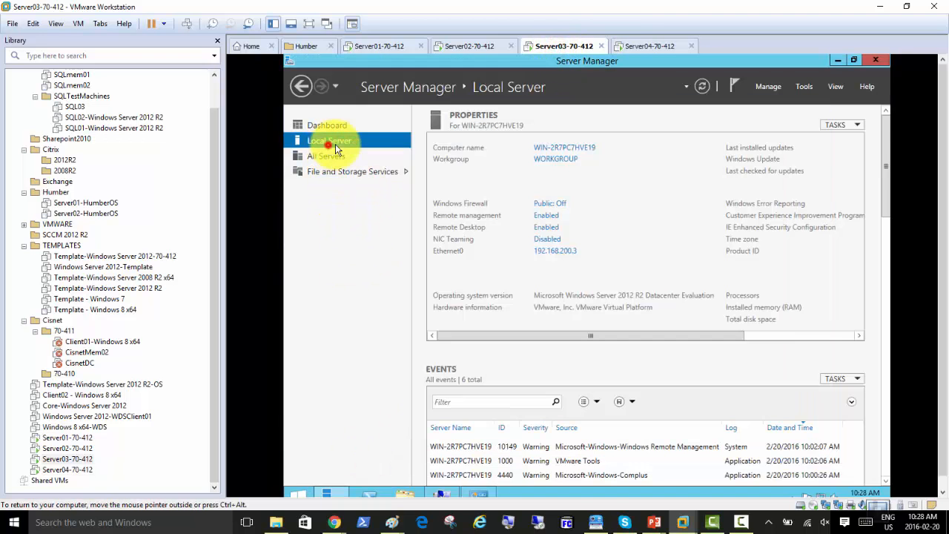
click(560, 149)
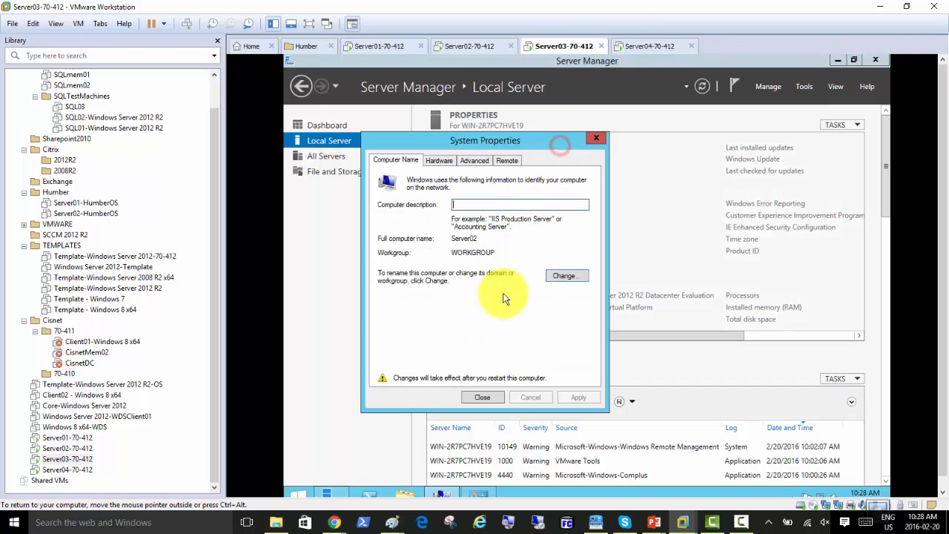
click(480, 396)
click(586, 288)
On Server02-70-412, reopen the computer name settings from Local Server
click(474, 46)
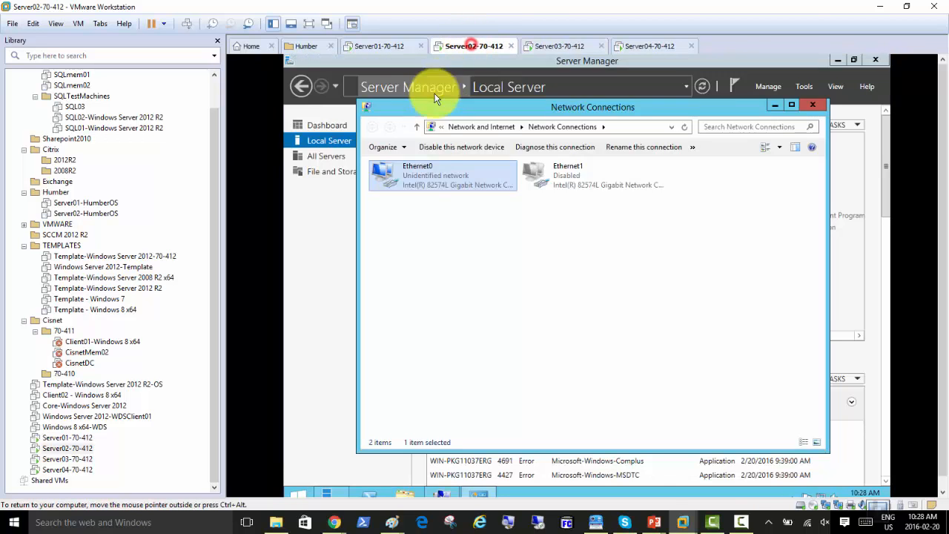
click(332, 145)
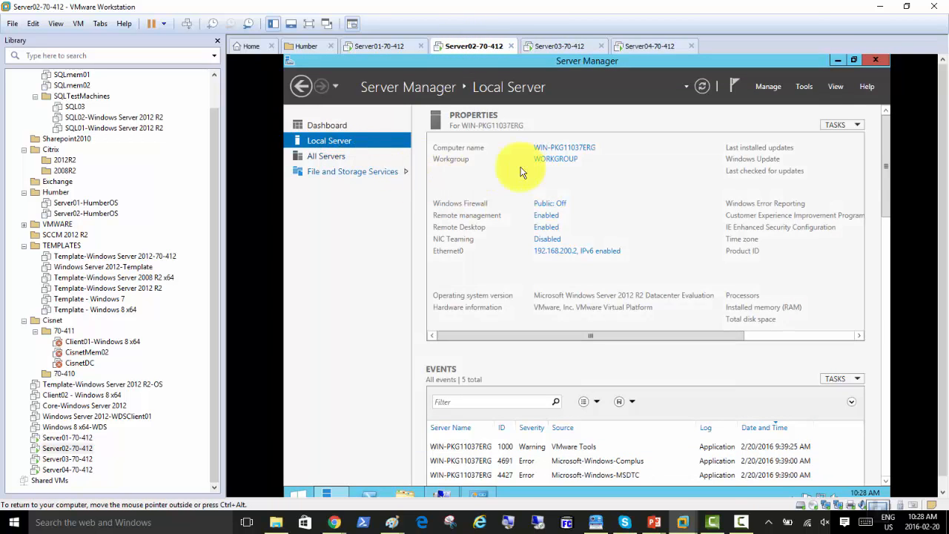
click(564, 147)
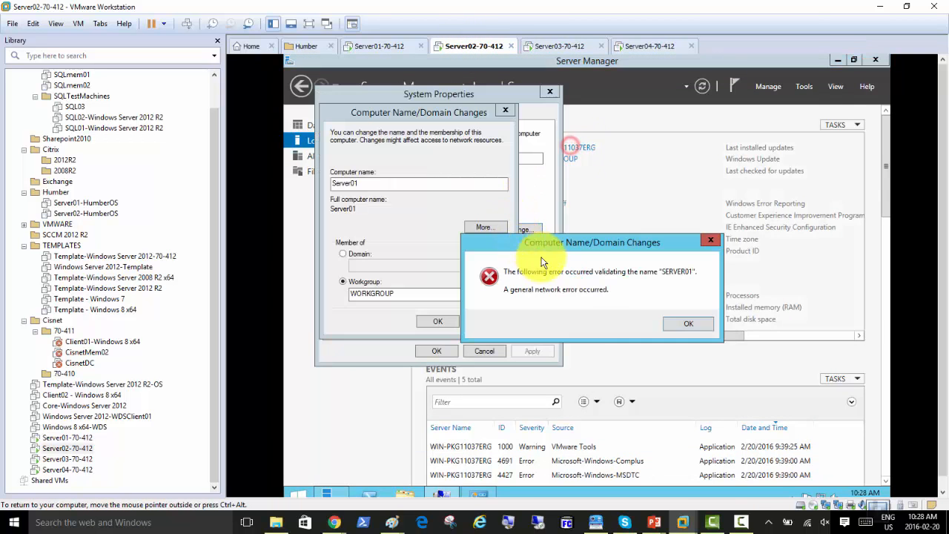
Confirm the Server01 name past the validation error and restart the Server02 VM
click(688, 323)
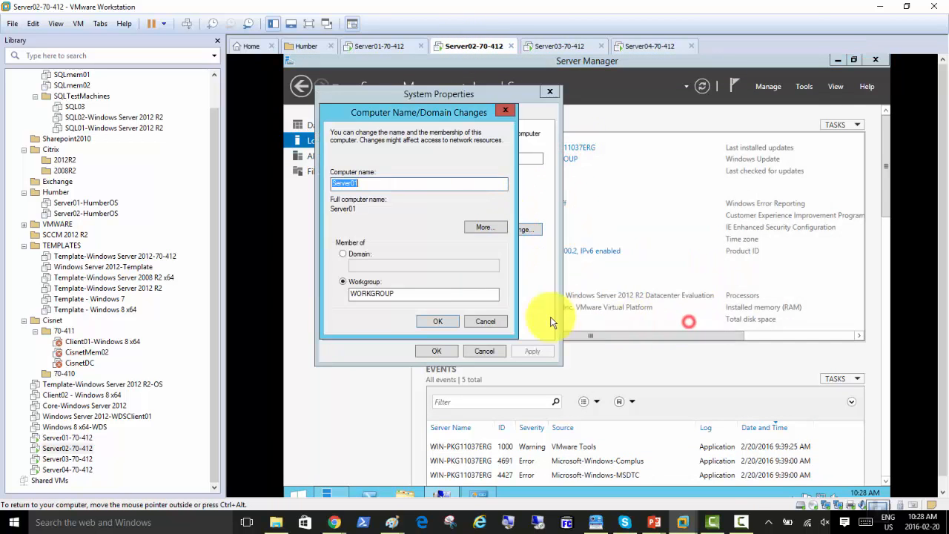
click(438, 324)
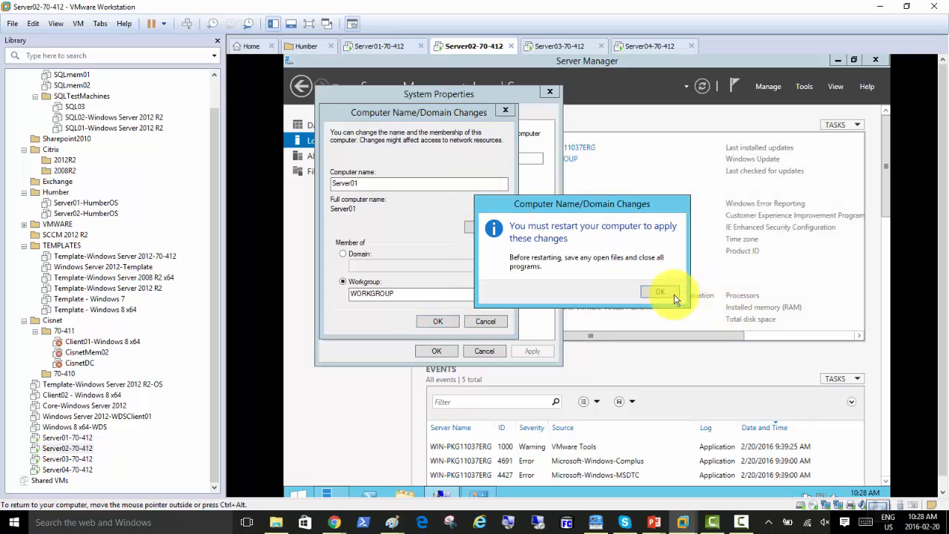
click(671, 293)
click(439, 350)
click(587, 287)
On Server01-70-412, confirm the DC01 name and restart the VM
click(377, 46)
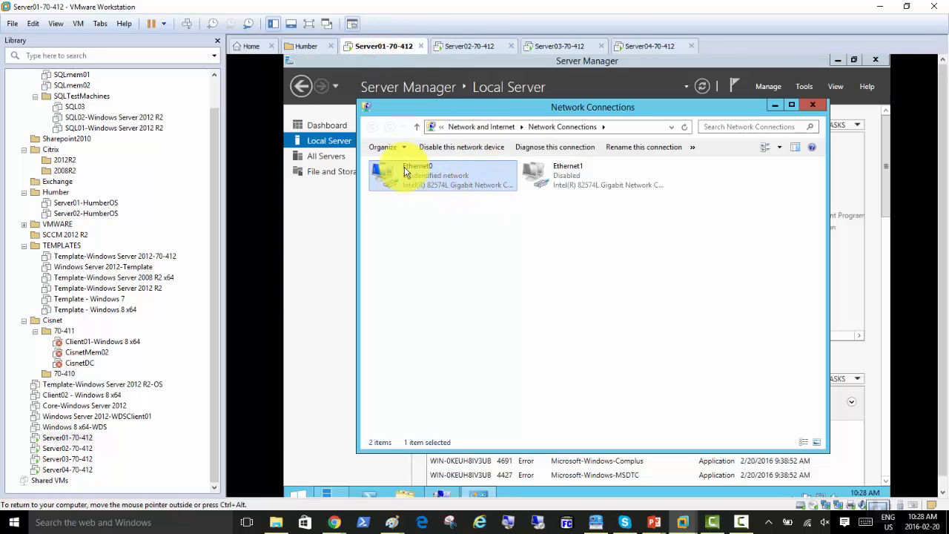
click(312, 139)
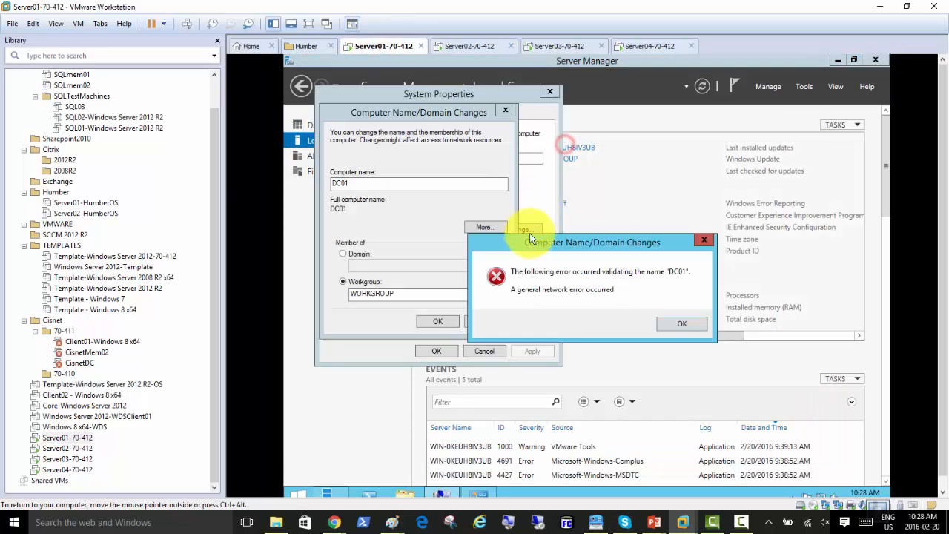
click(672, 319)
click(438, 321)
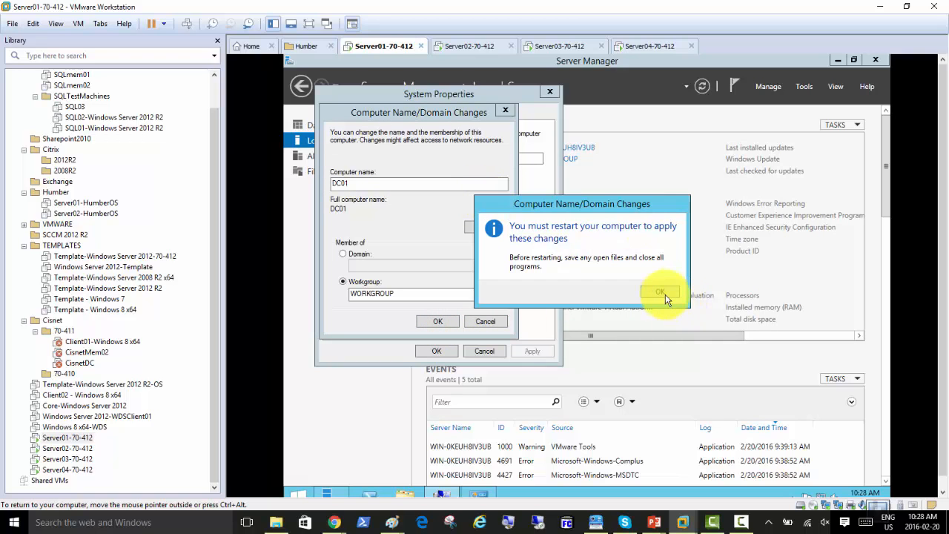
click(662, 296)
click(437, 350)
click(590, 288)
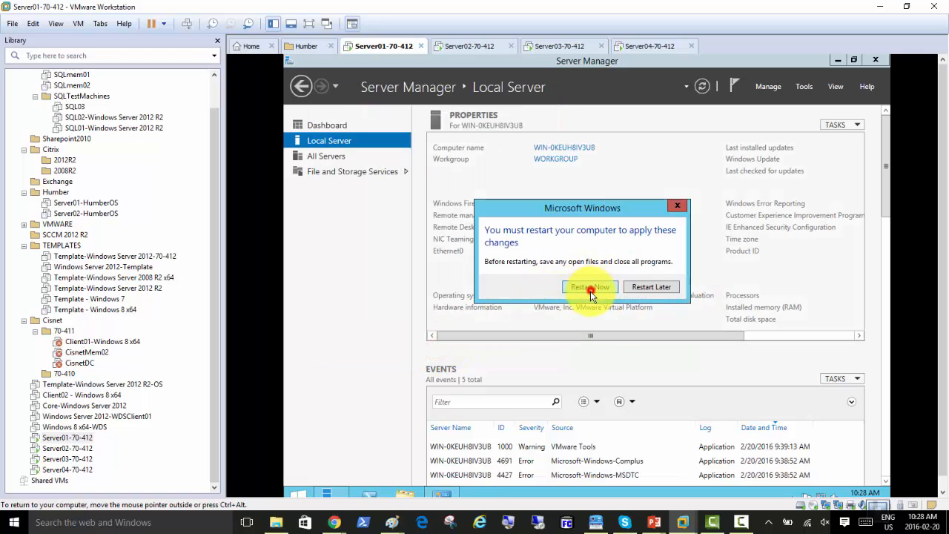
Check restart progress across the Server02, Server03 and Server04 VMs, ending on Server01
click(482, 49)
click(569, 46)
click(649, 48)
click(472, 49)
click(371, 48)
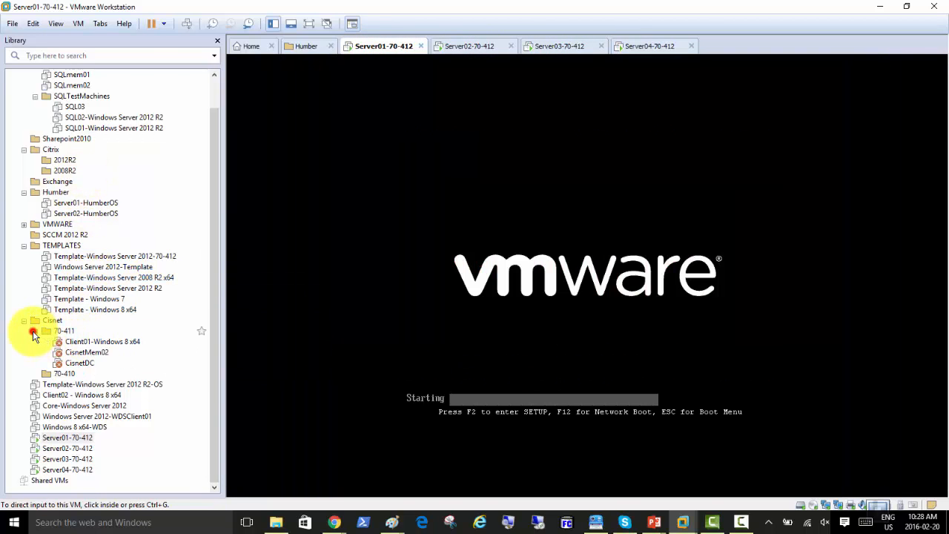
Create a new library folder named 70-412 under the Cisnet folder
click(34, 331)
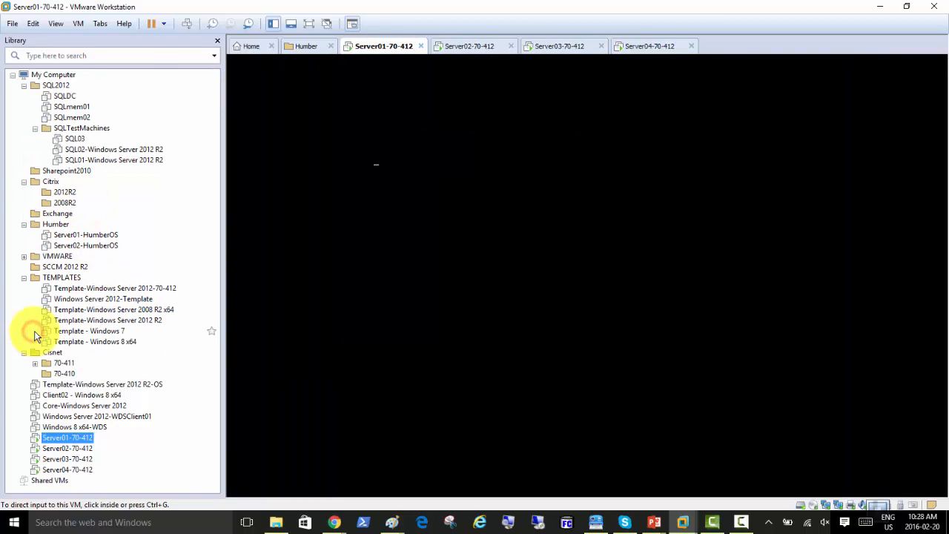
click(52, 353)
right_click(54, 356)
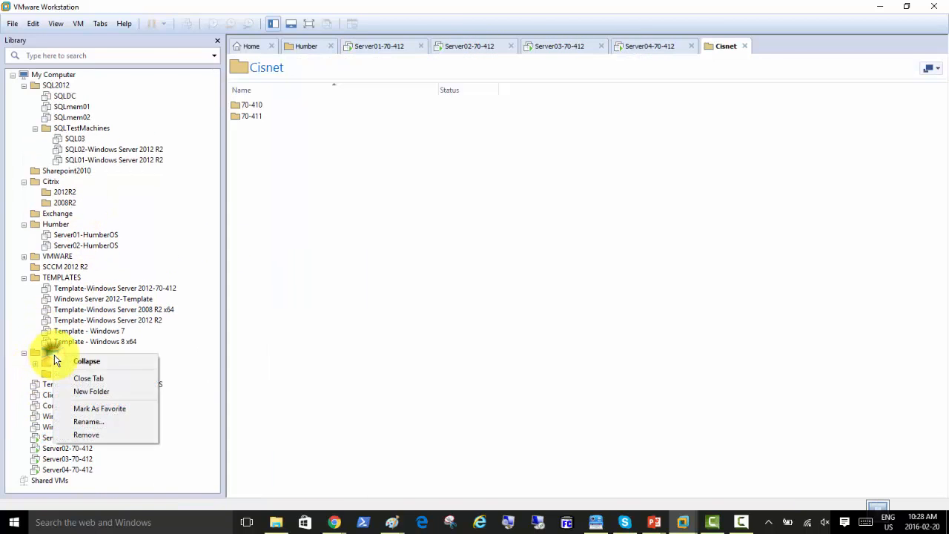
click(104, 392)
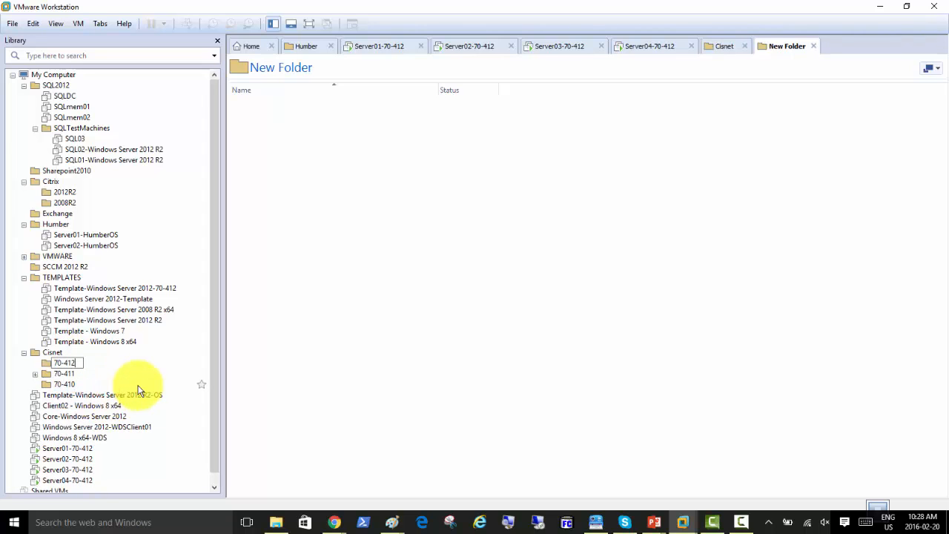
click(317, 380)
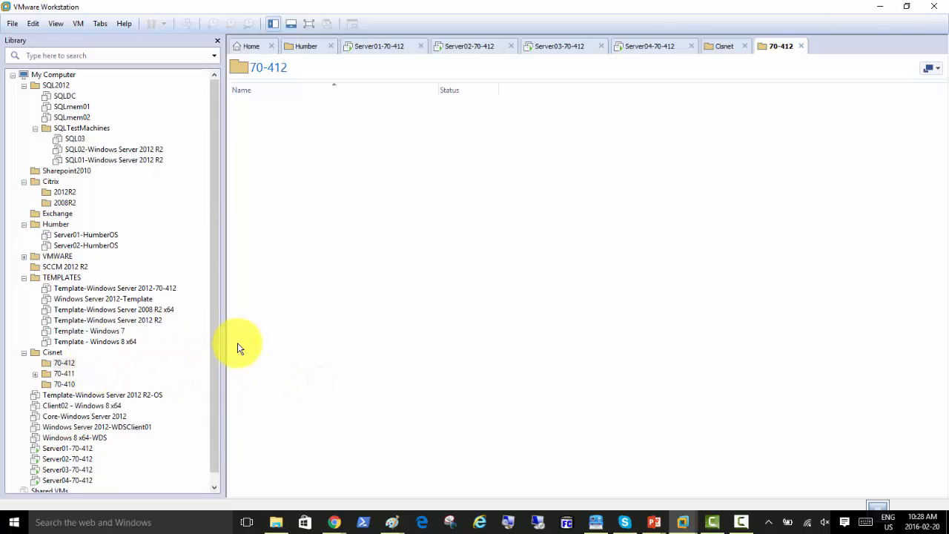
drag(214, 344, 215, 382)
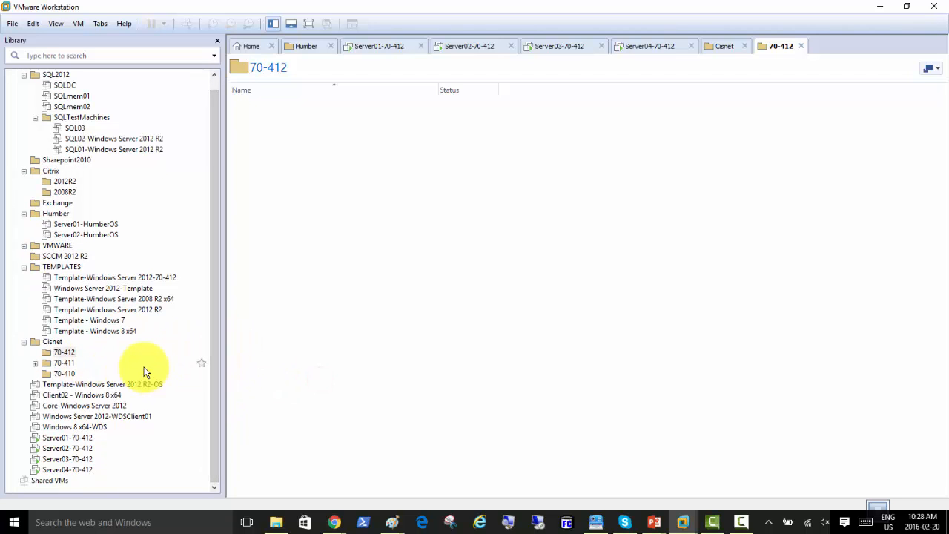
Move Server01 through Server04-70-412 into the 70-412 folder and close the Humber tab
drag(85, 442, 70, 359)
drag(85, 449, 71, 371)
drag(78, 449, 74, 367)
drag(83, 448, 68, 364)
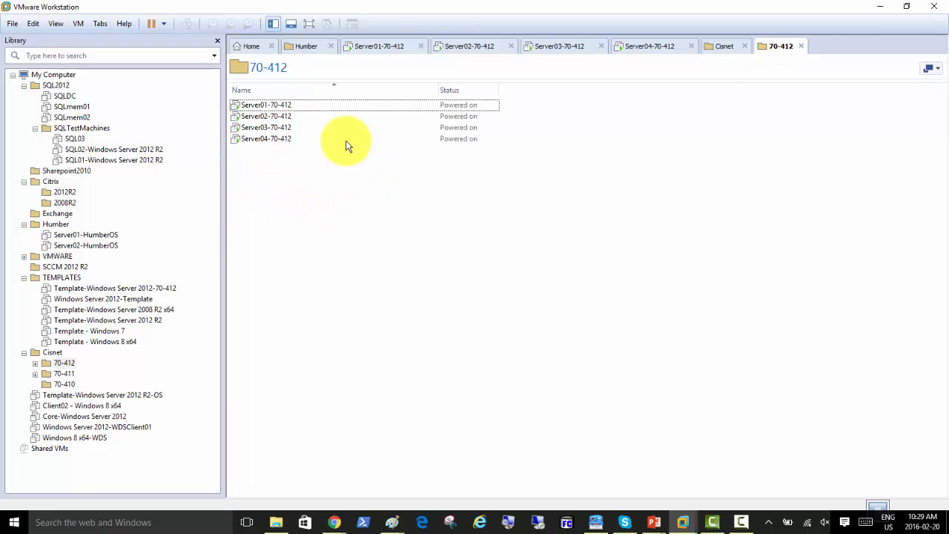
click(330, 49)
Sign in as Administrator with the account password on Server01-70-412 and Server02-70-412
click(687, 47)
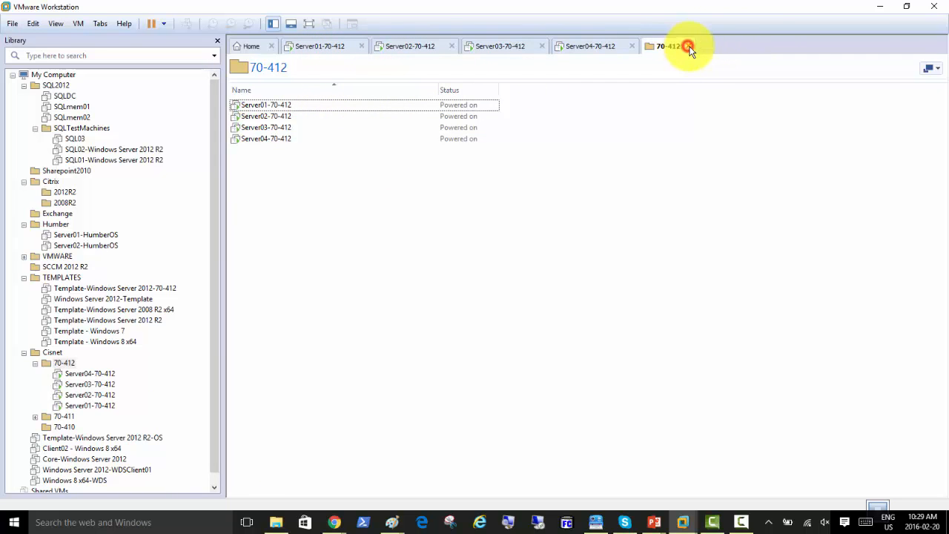
click(690, 45)
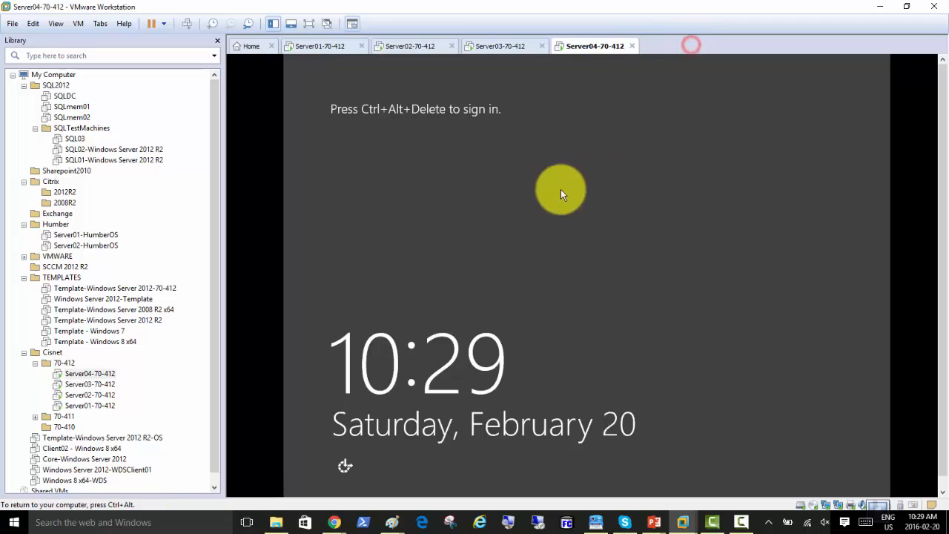
click(320, 48)
click(189, 26)
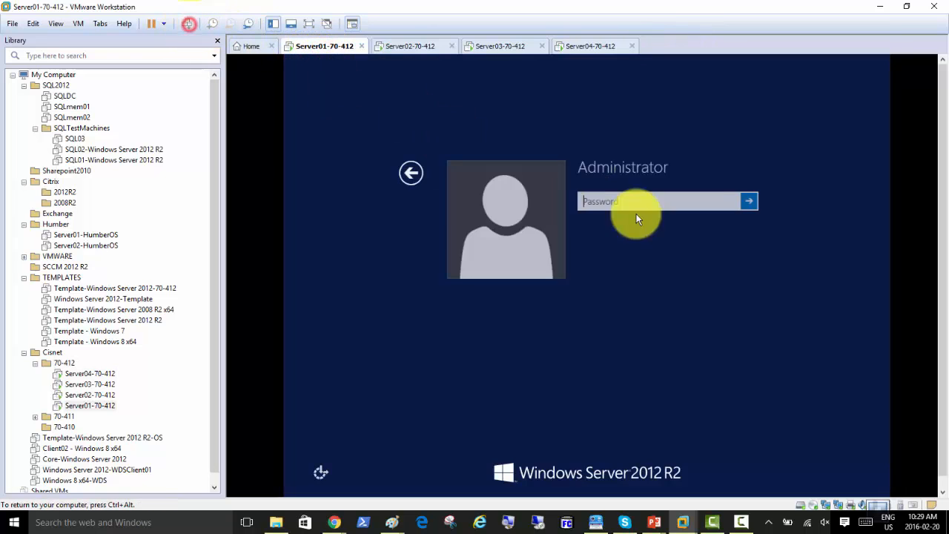
click(621, 202)
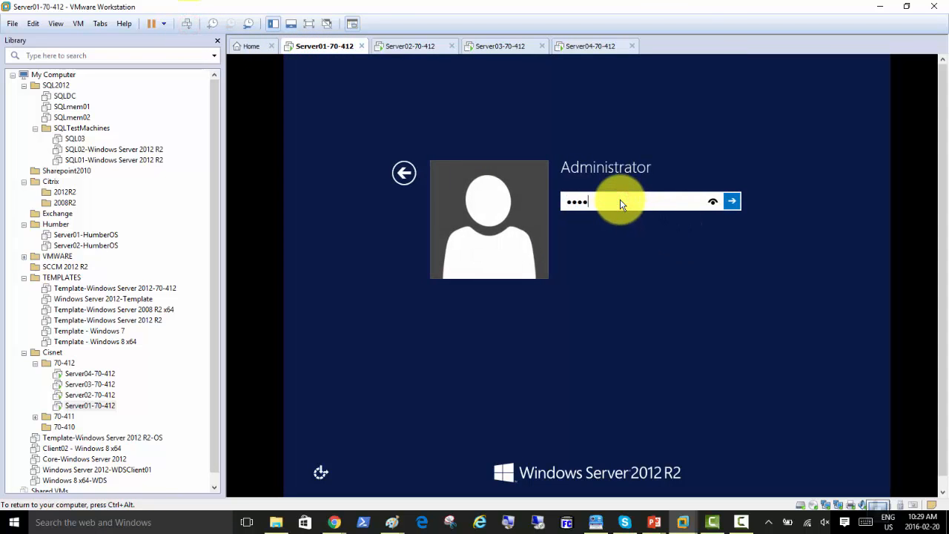
key(Return)
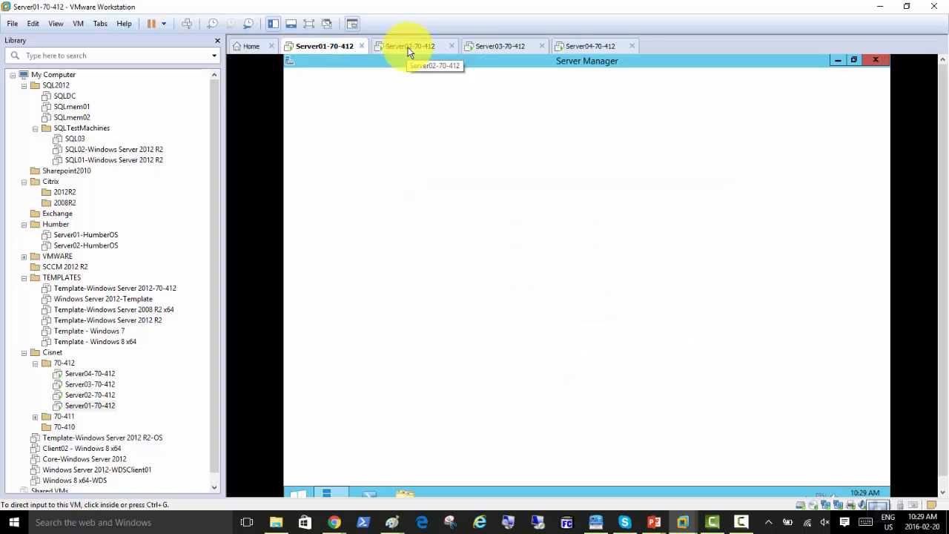
click(406, 46)
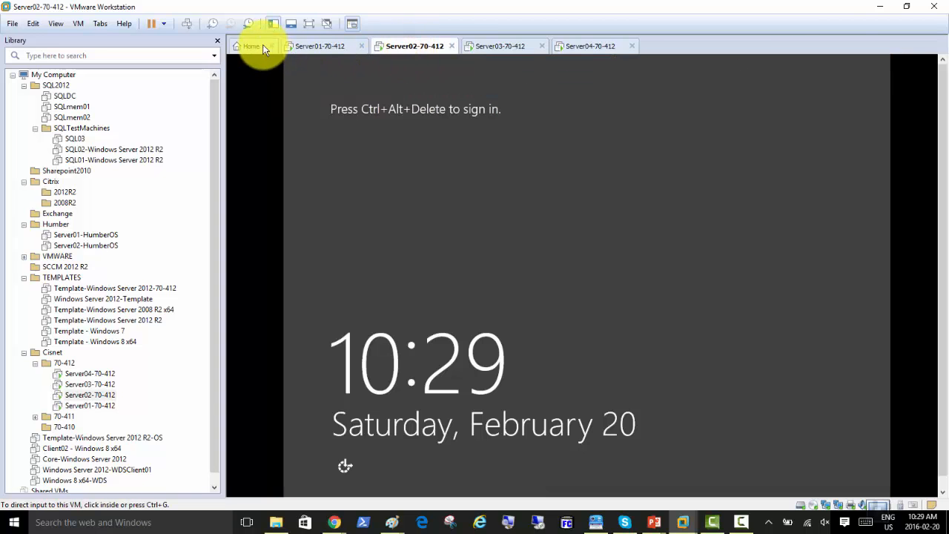
click(187, 23)
click(603, 201)
text(P)
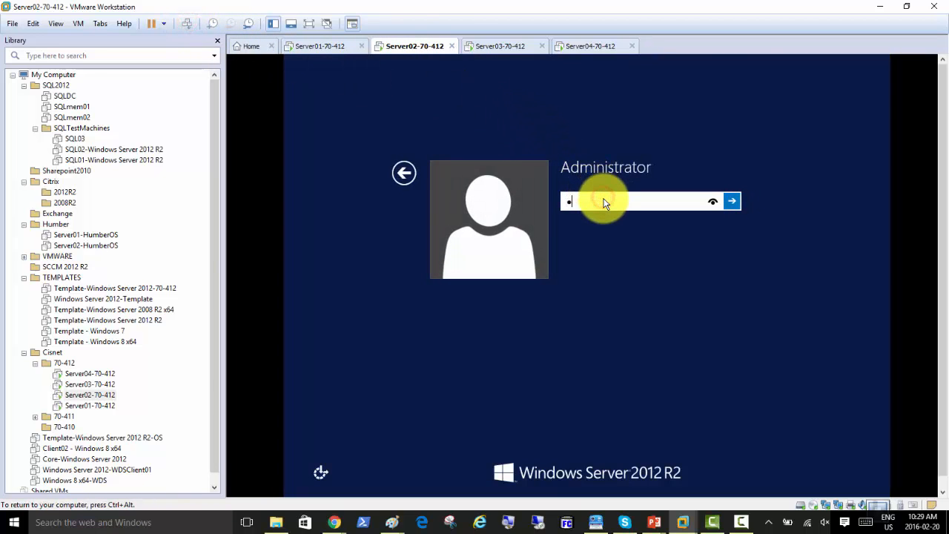
key(Return)
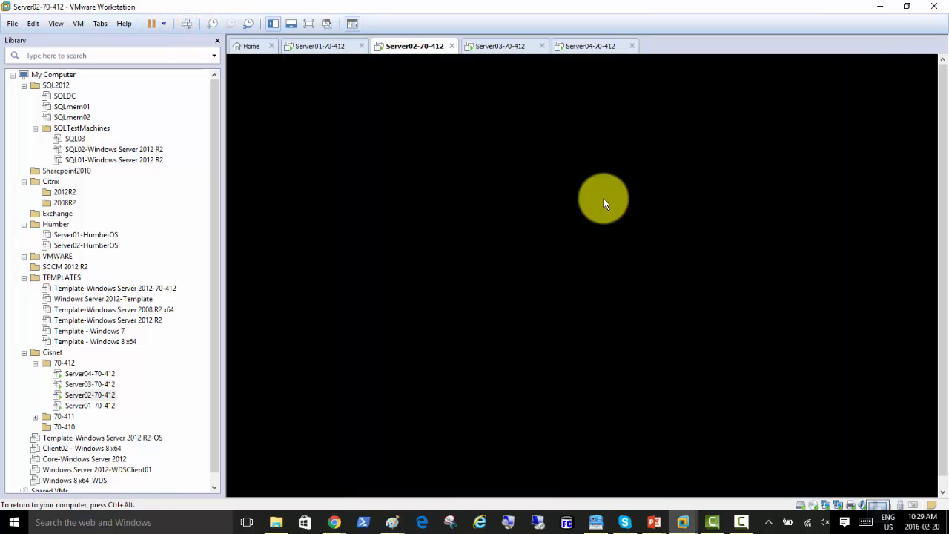
Sign in as Administrator on Server03 and Server04-70-412, then return to Server01's console
click(487, 46)
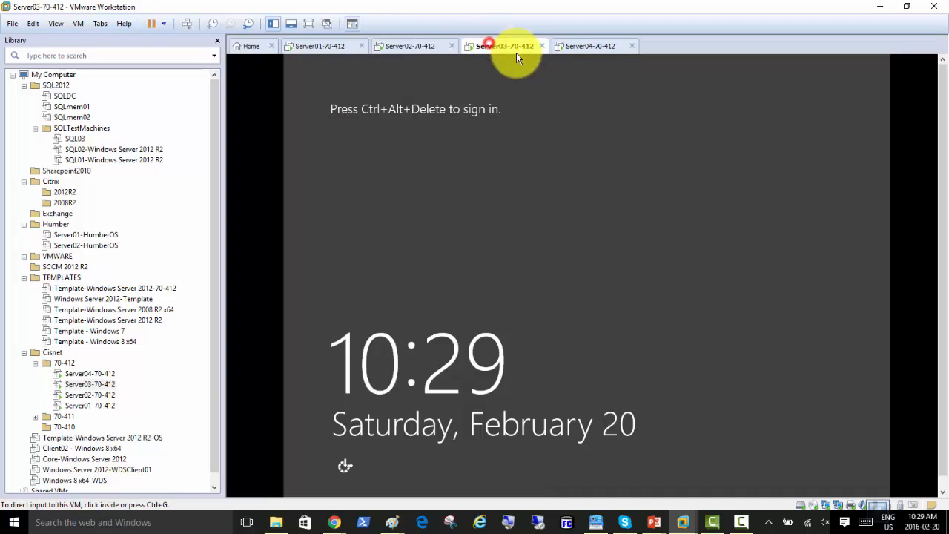
click(190, 25)
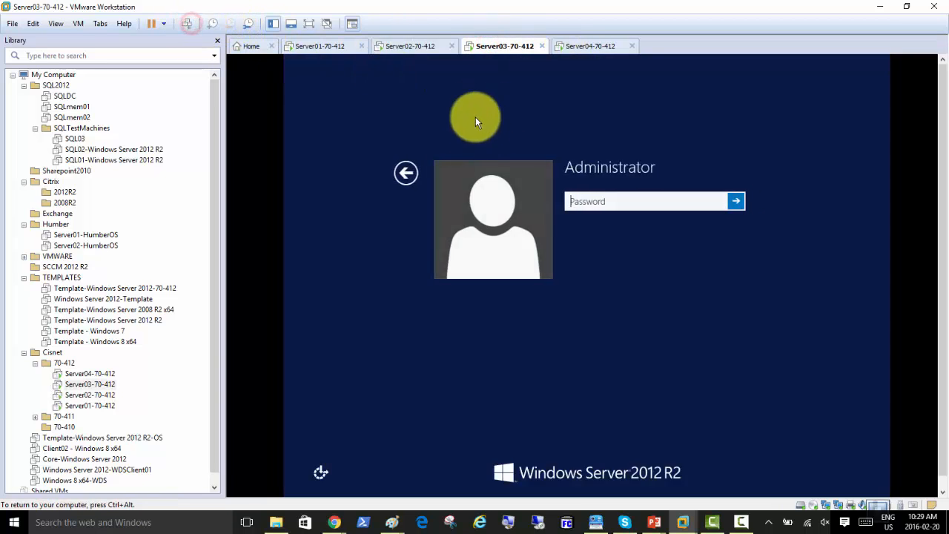
text(•••••••••)
key(Return)
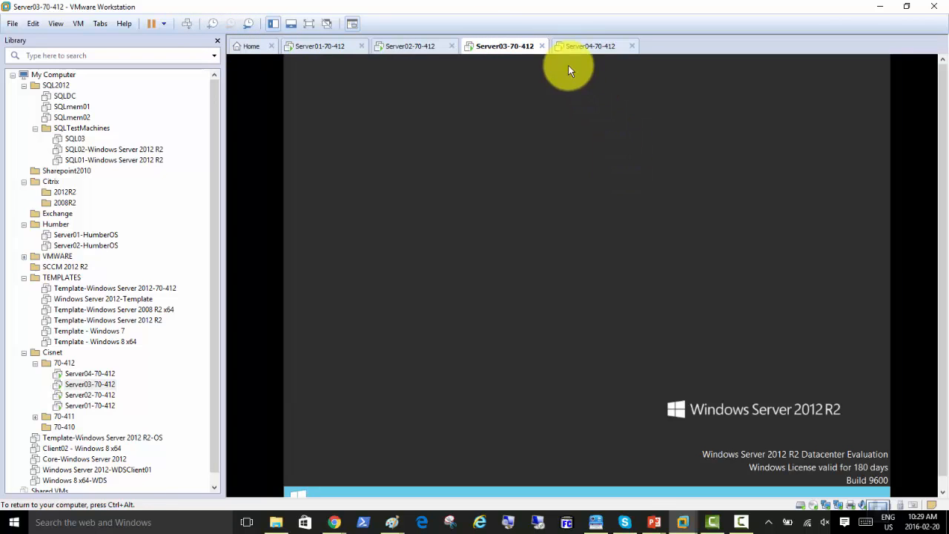
click(586, 47)
click(190, 25)
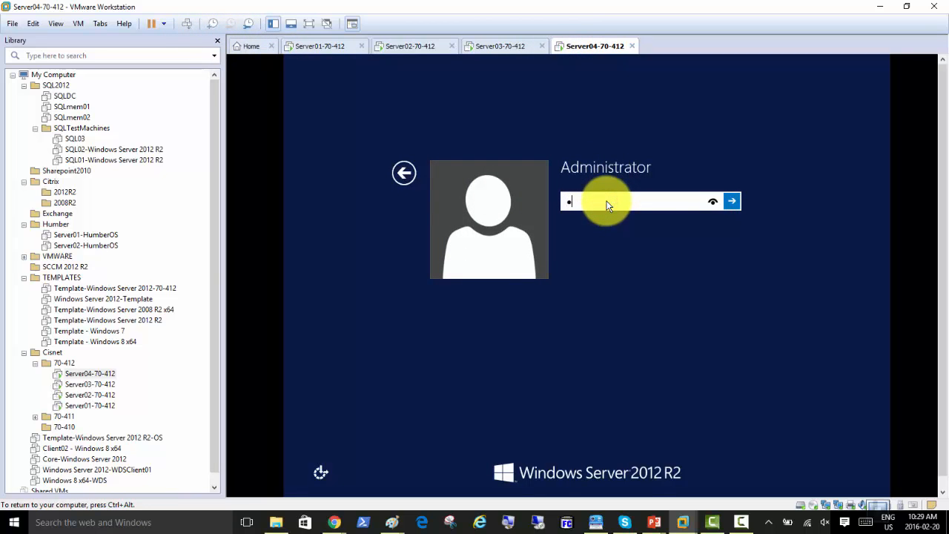
text(•••••••••)
key(Return)
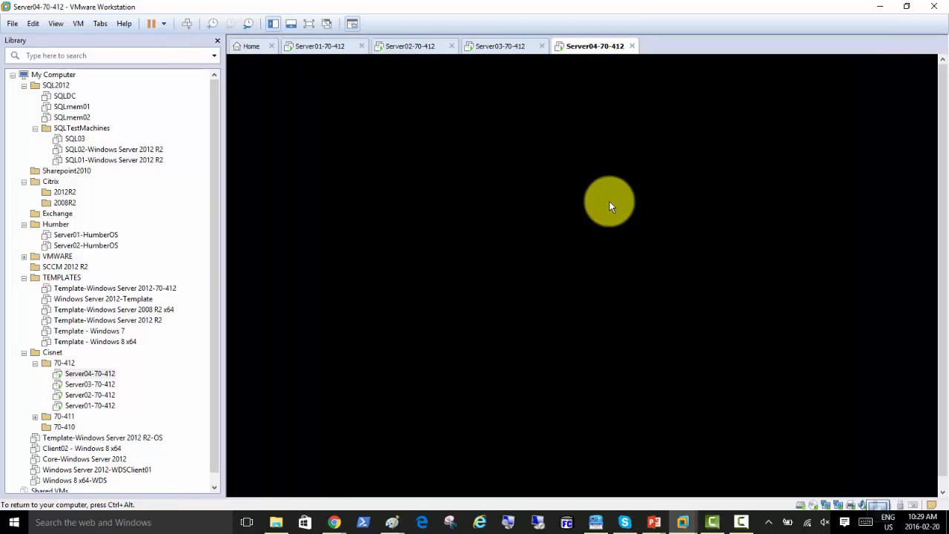
click(304, 47)
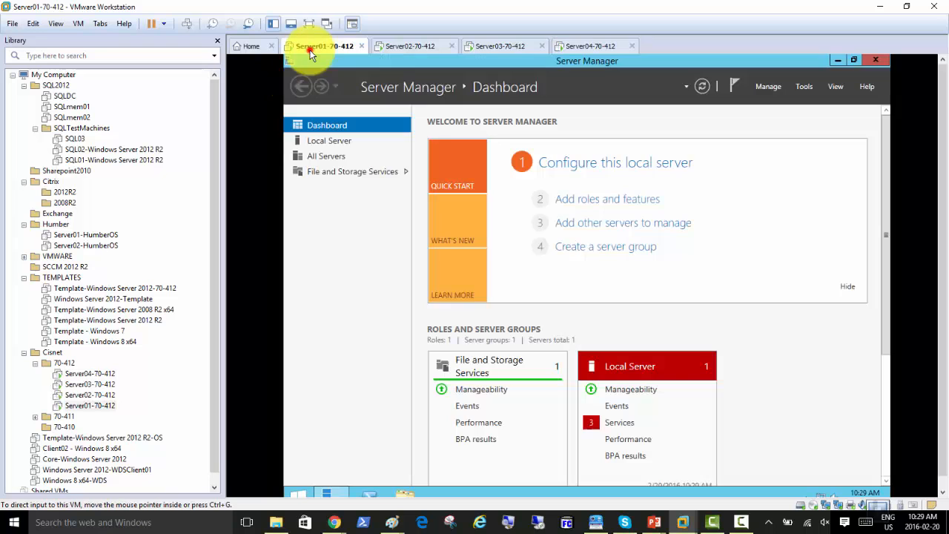
Start the Add Roles and Features wizard with role-based installation targeting DC01
click(339, 142)
click(334, 125)
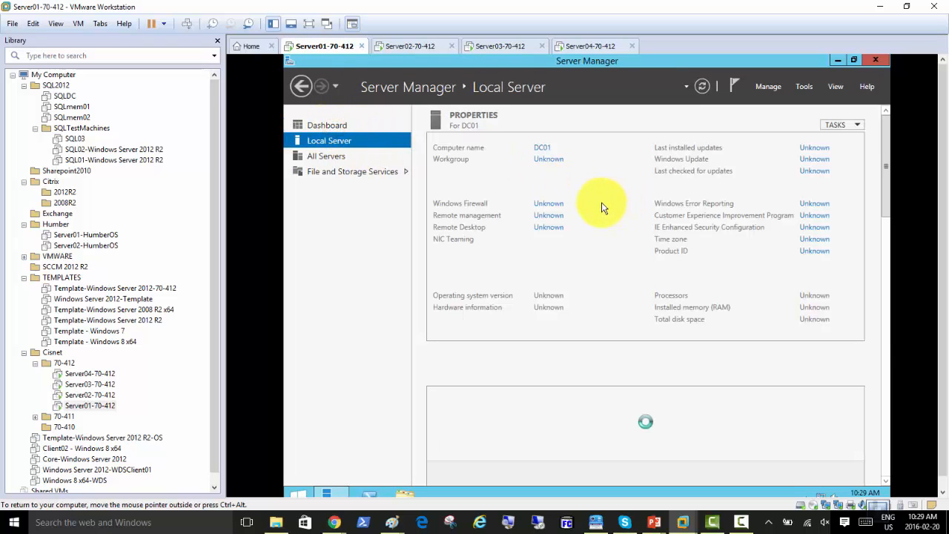
click(349, 127)
click(625, 201)
click(697, 465)
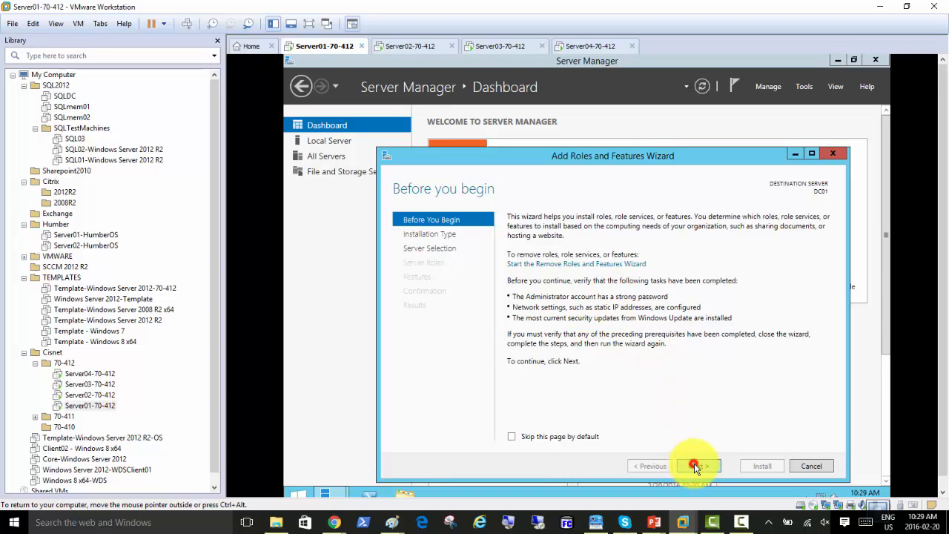
click(699, 465)
click(700, 465)
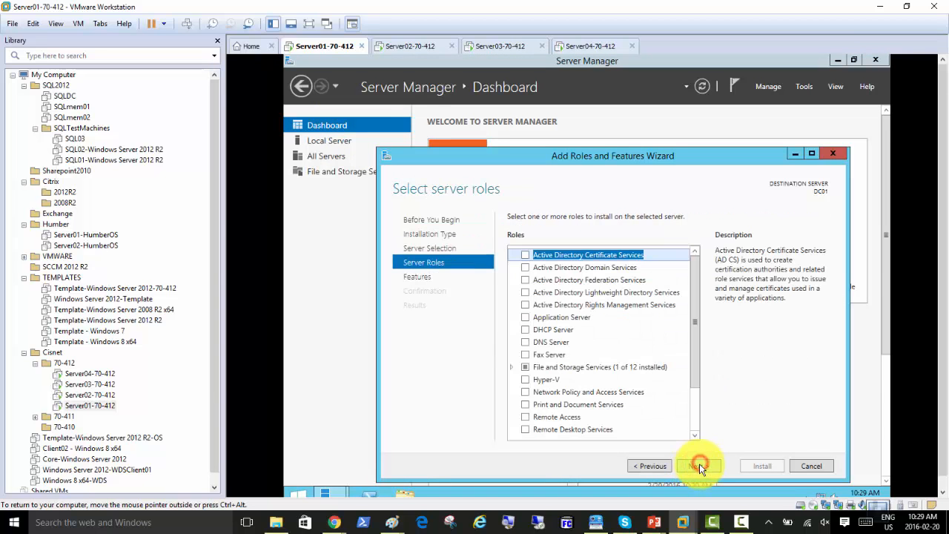
Select Active Directory Domain Services with its required features and begin the installation
click(524, 267)
click(636, 419)
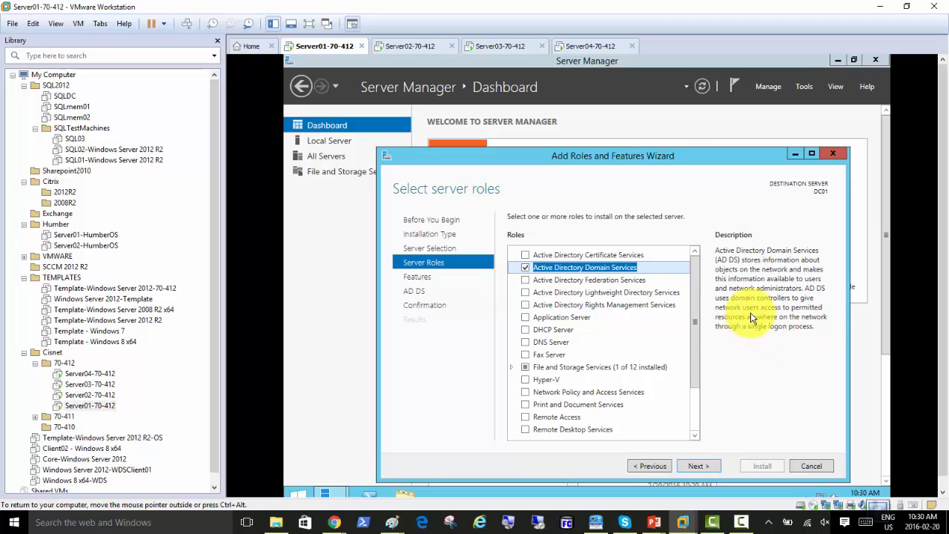
click(697, 466)
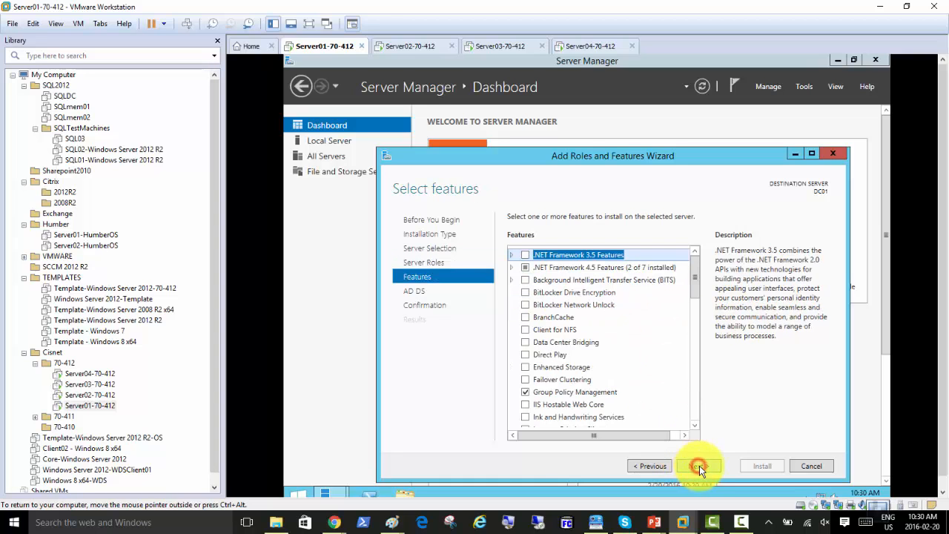
click(701, 465)
click(703, 465)
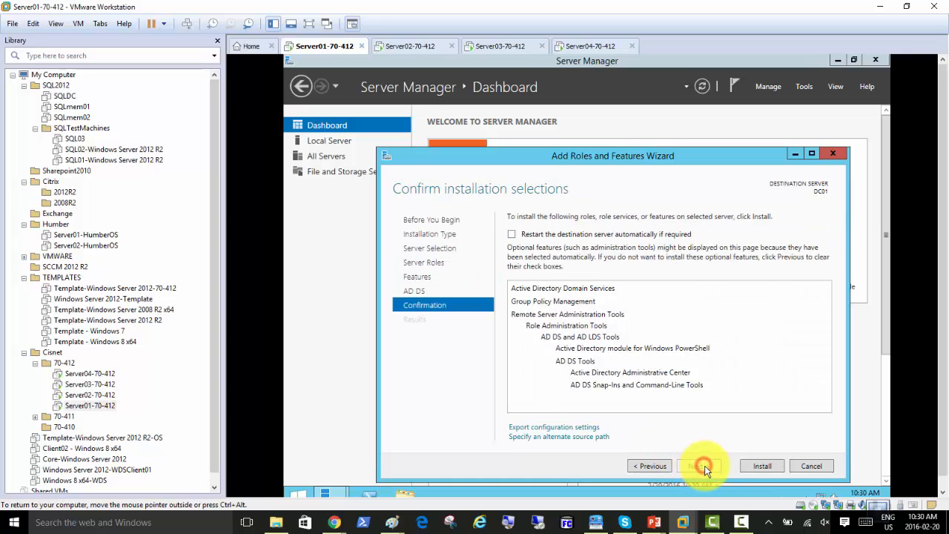
click(762, 465)
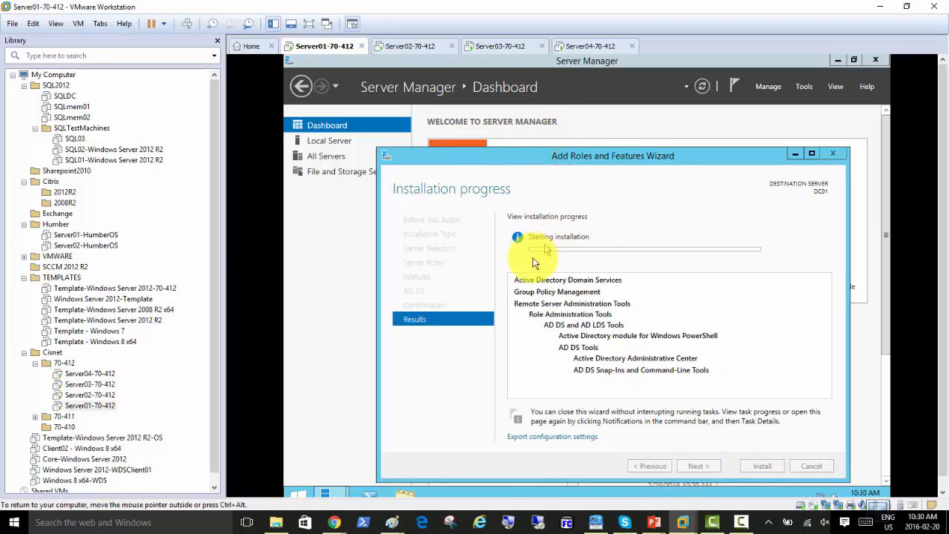
Widen the VM view and bring up the 'What Are Failover and Failback?' slide
drag(223, 212, 119, 212)
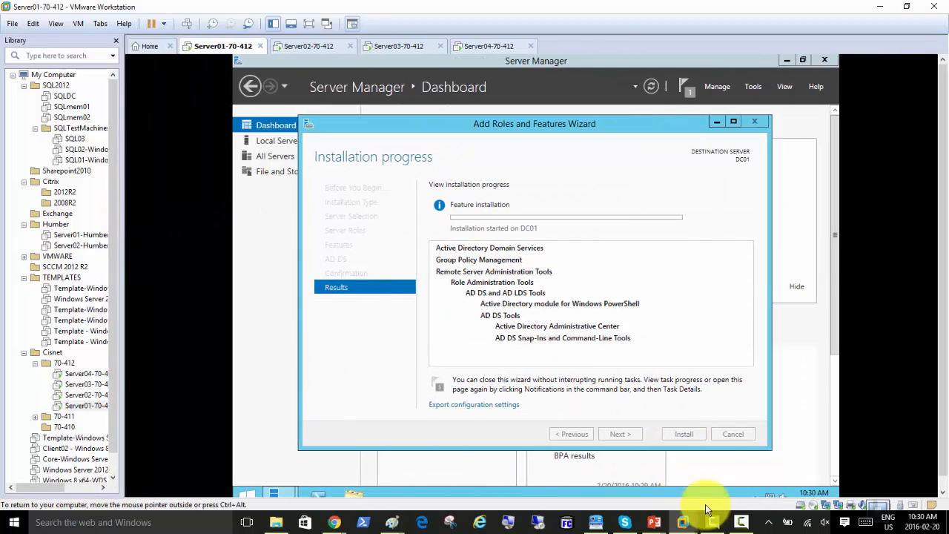
mouse_move(655, 519)
click(712, 485)
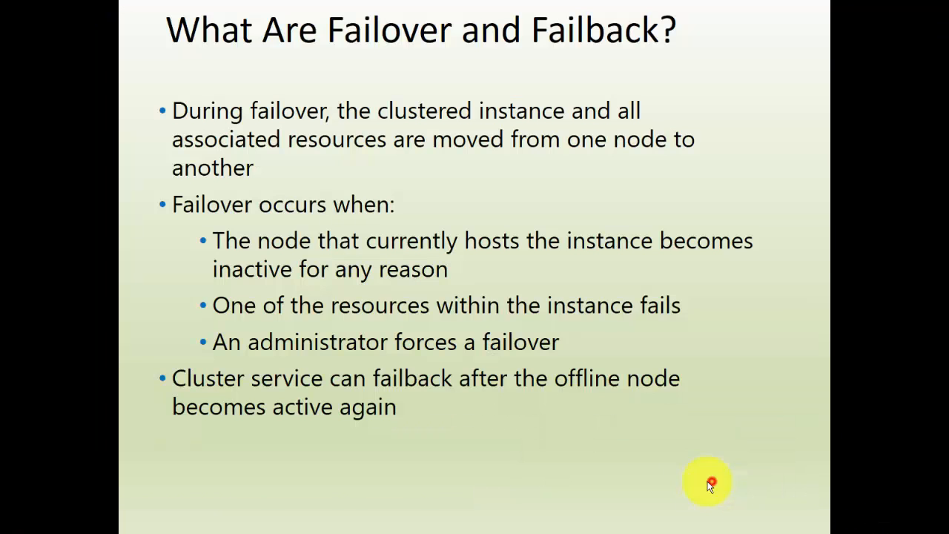
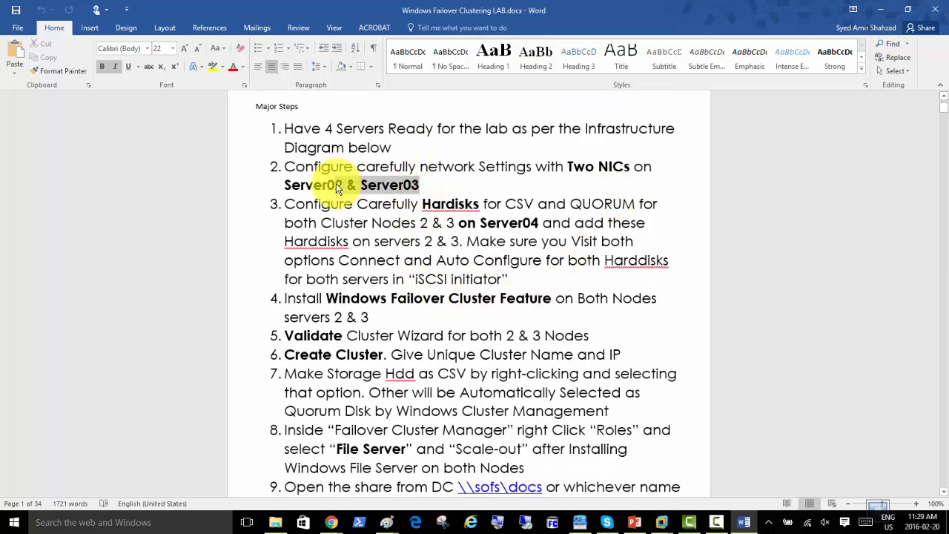
Save the guide as 'Windows Failover Clustering LAB-Cisnet-.docx' and change step 2 to Server01 & Server02
click(336, 185)
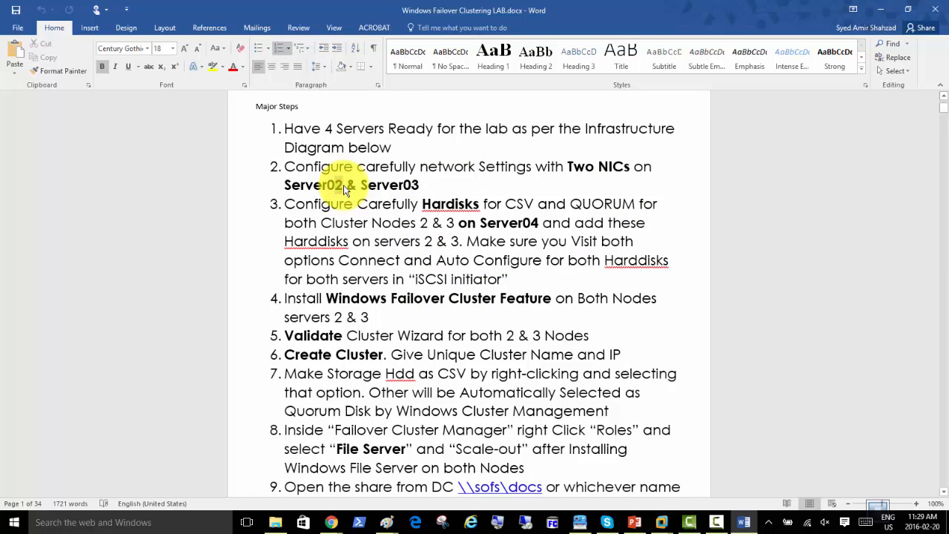
click(16, 30)
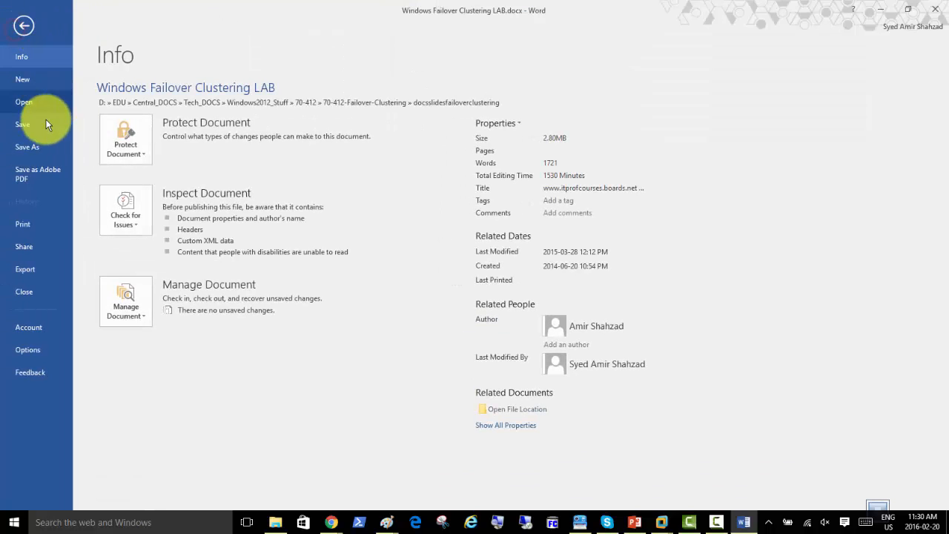
click(35, 148)
click(141, 225)
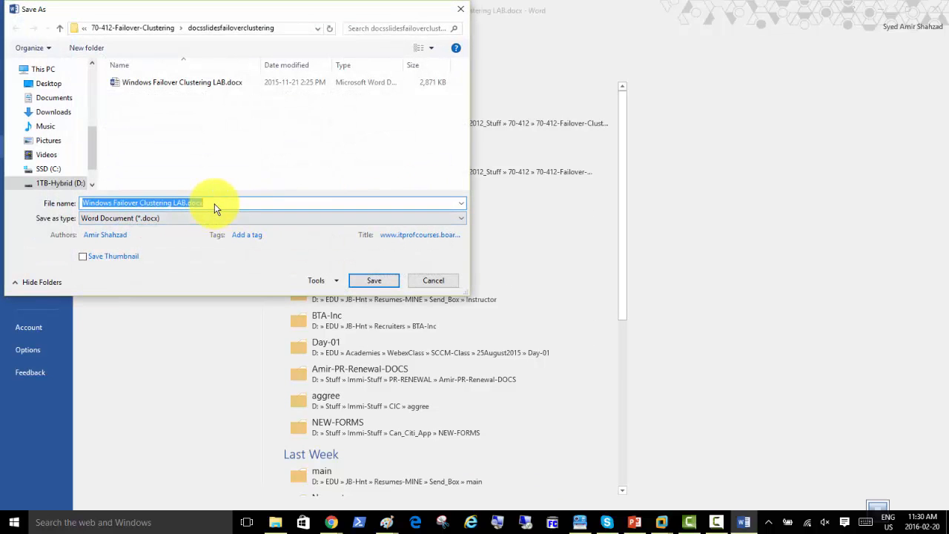
click(186, 206)
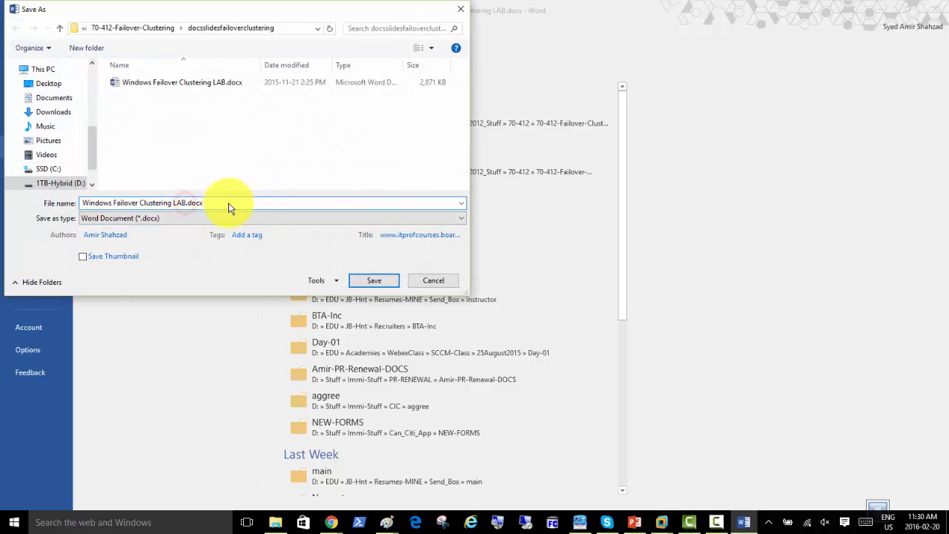
text(-Cisnet-)
click(374, 281)
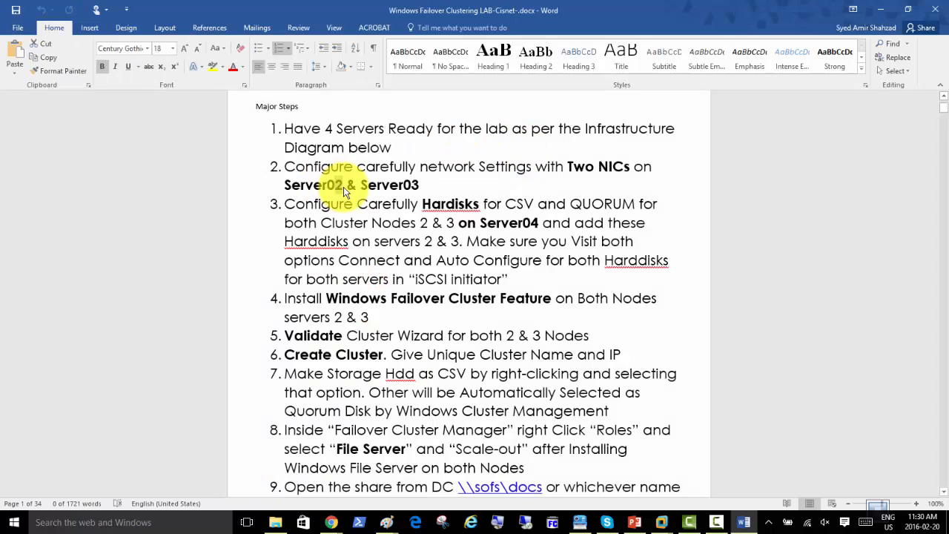
text(1)
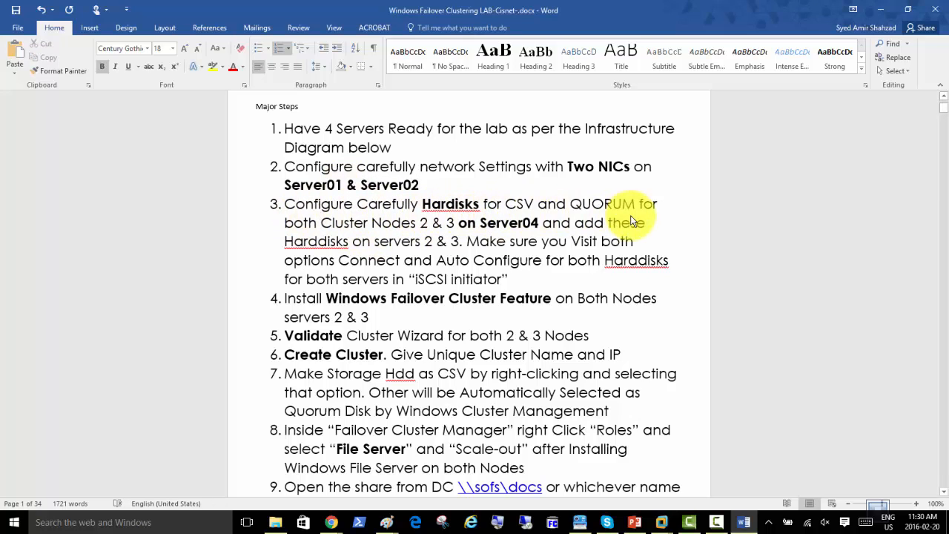
Select the node number 2 in step 3, then scroll to the Private and Public network connection screenshots on page 5
double_click(421, 223)
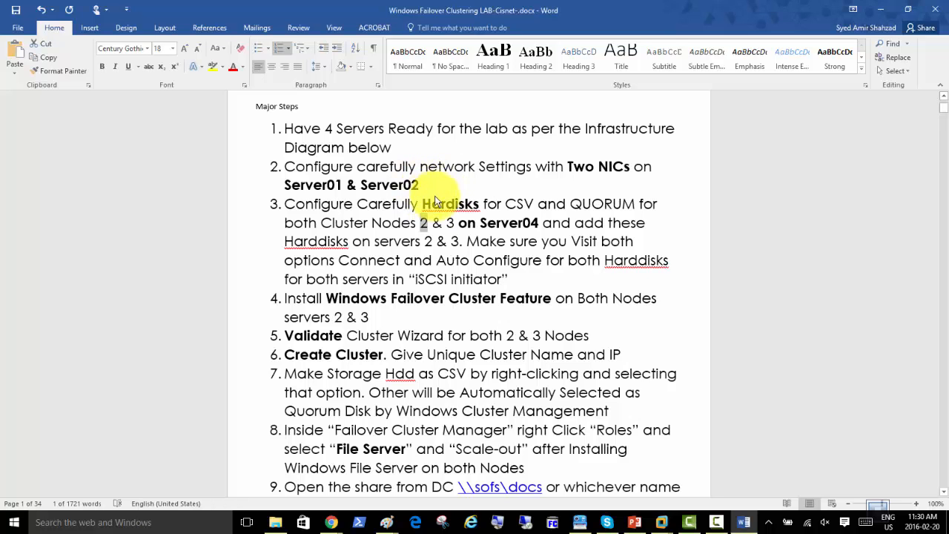
scroll(443, 217, down, 1)
scroll(442, 217, down, 1)
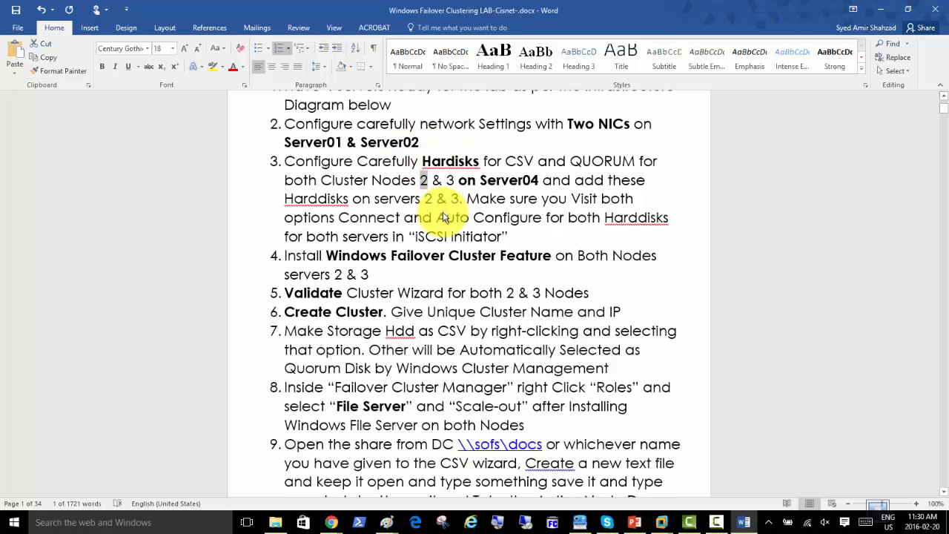
scroll(443, 218, down, 5)
scroll(447, 216, down, 12)
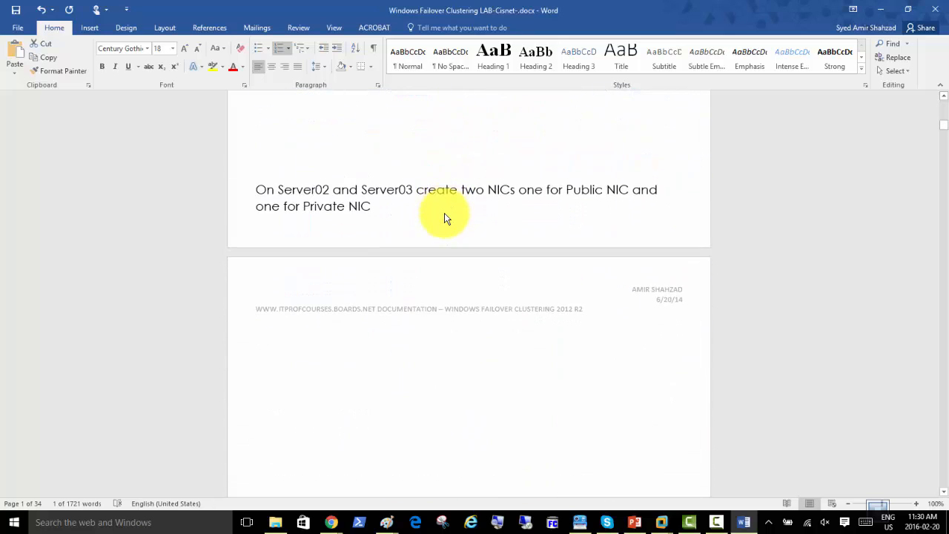
scroll(444, 215, down, 15)
scroll(444, 219, down, 15)
scroll(444, 220, down, 15)
scroll(444, 220, down, 2)
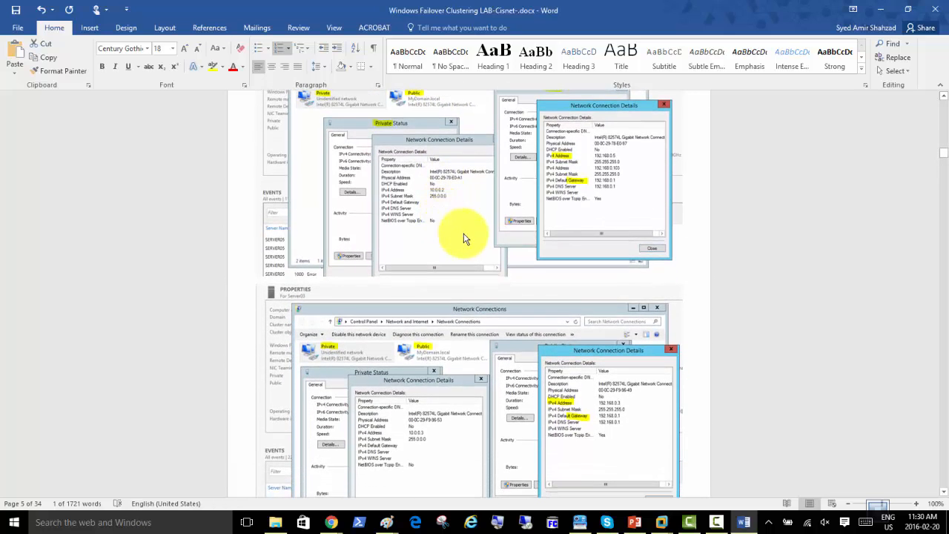
scroll(450, 223, up, 4)
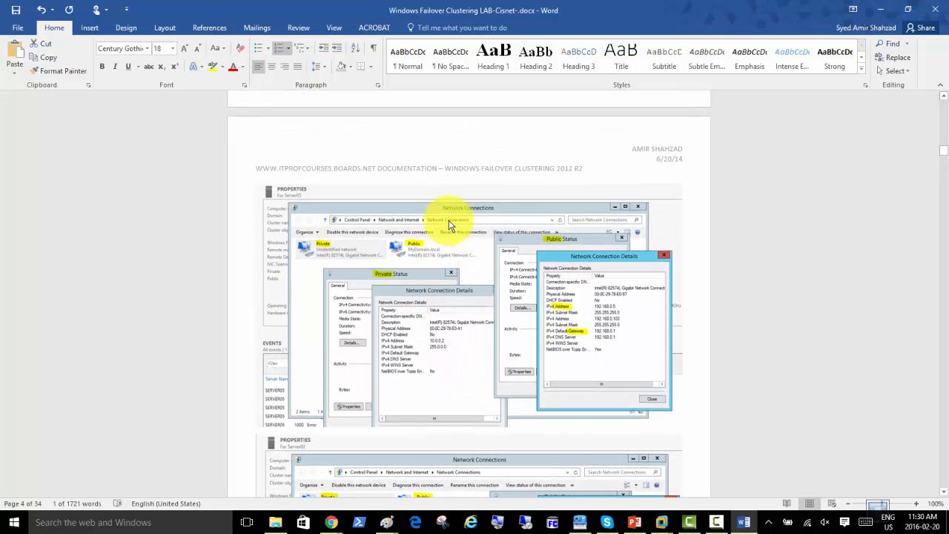
scroll(448, 225, down, 4)
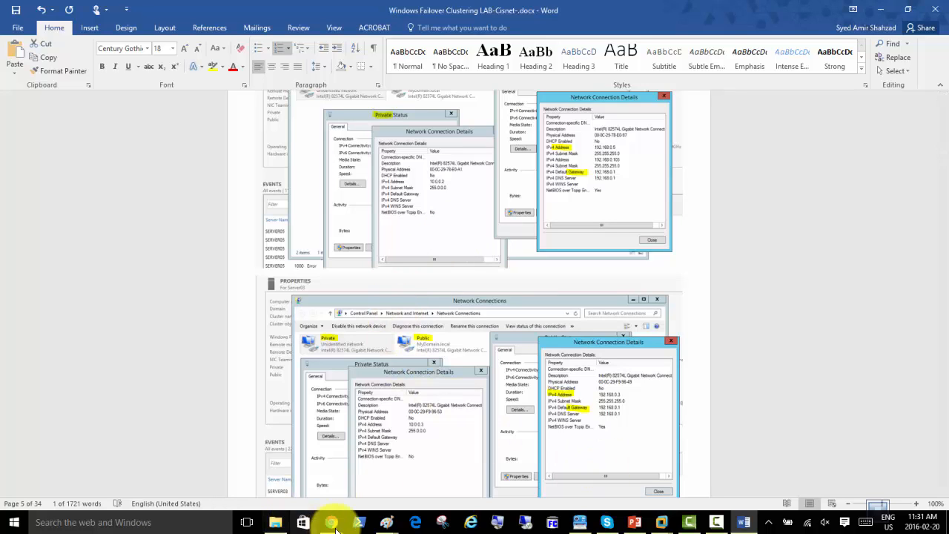
click(385, 523)
In the Paint cluster diagram, draw two red right triangles under Node1 and two under Node 2
click(490, 474)
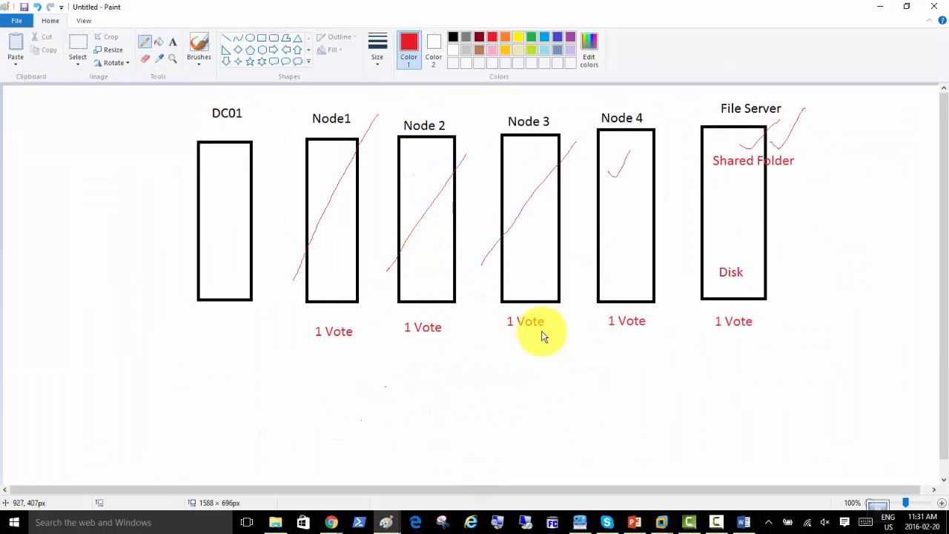
click(227, 51)
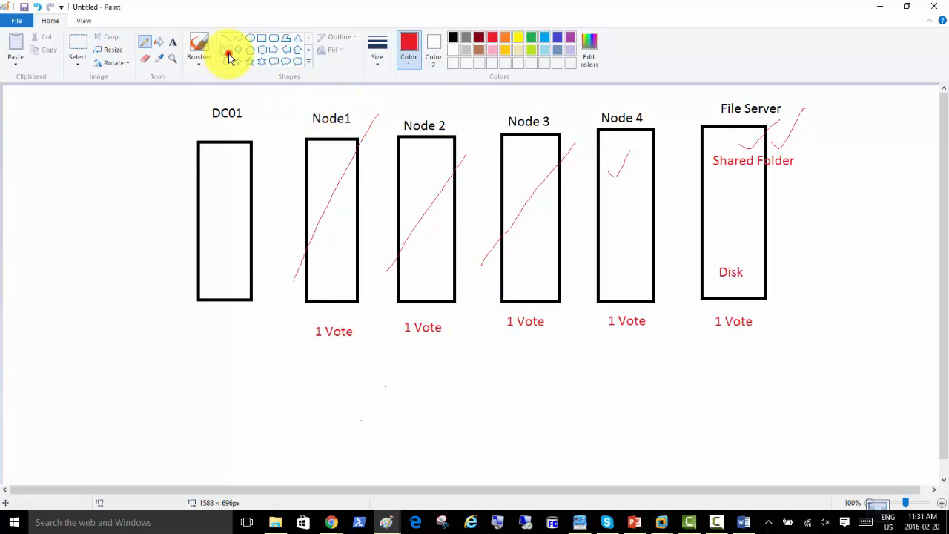
drag(315, 287, 330, 322)
drag(343, 285, 366, 320)
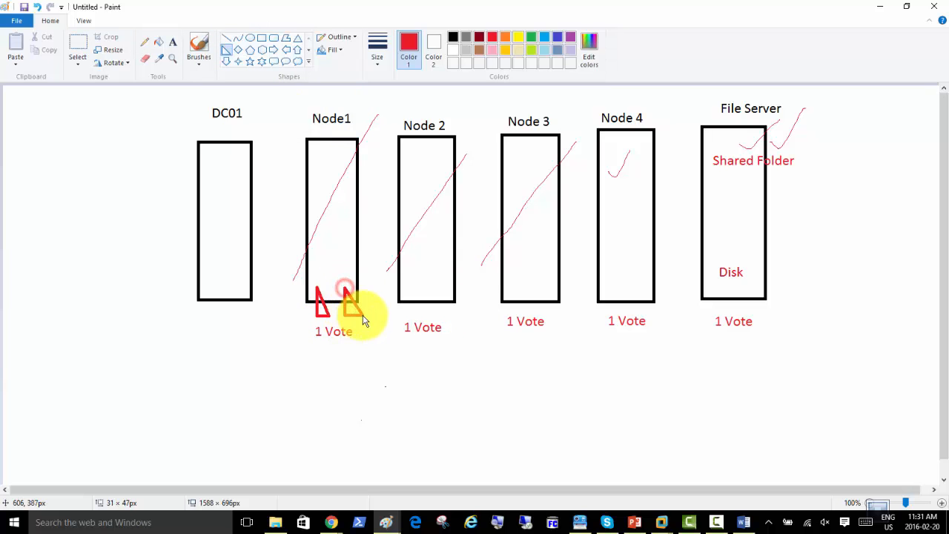
drag(407, 289, 423, 315)
drag(438, 284, 454, 317)
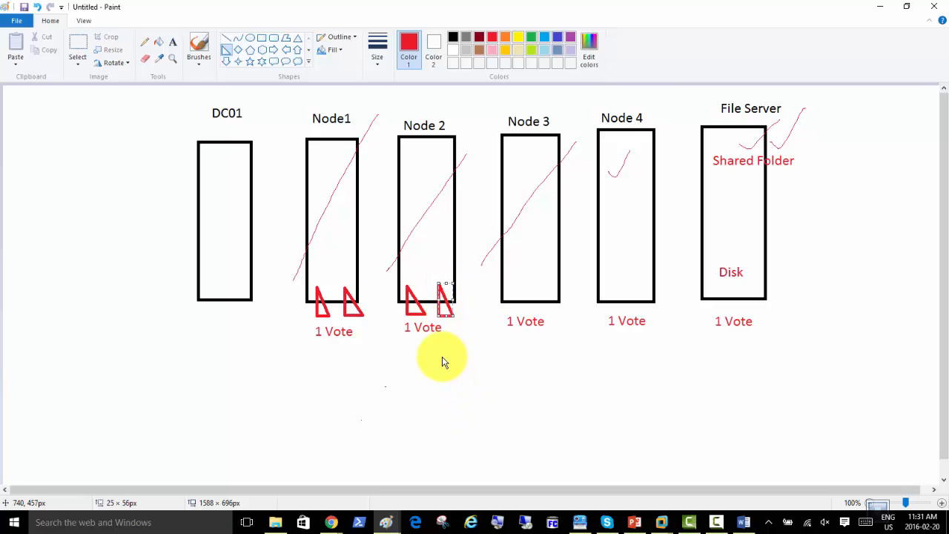
With a grey pencil, draw tick marks inside Node1 and Node 2 and a curve linking them
click(144, 43)
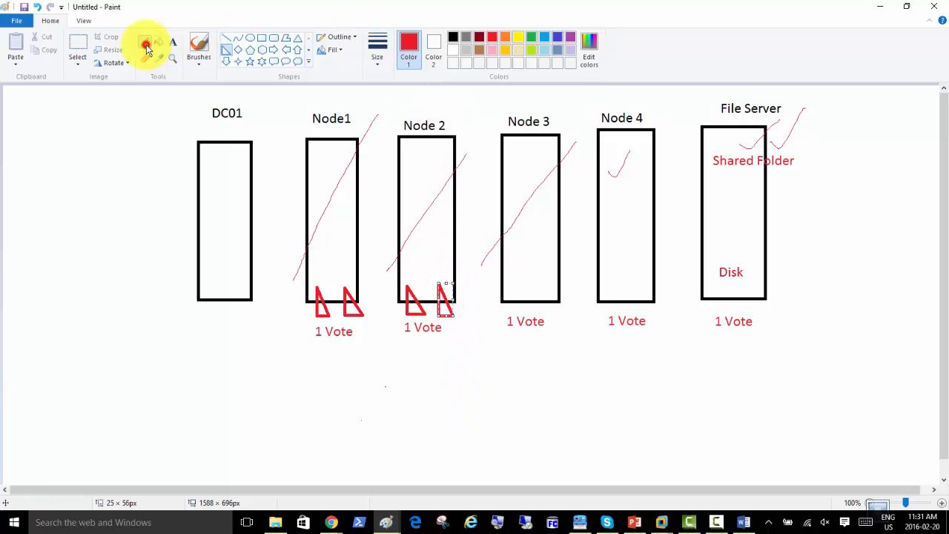
click(466, 37)
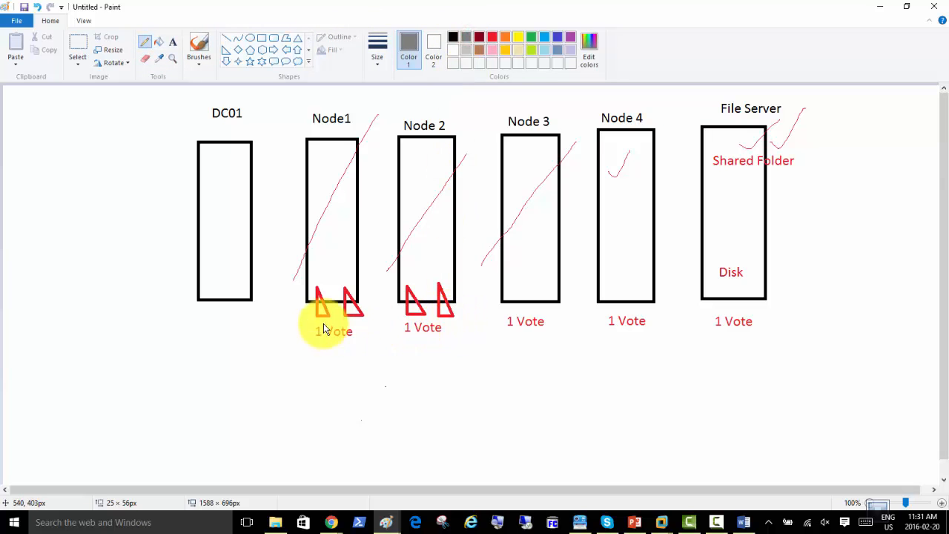
click(309, 301)
drag(325, 302, 343, 265)
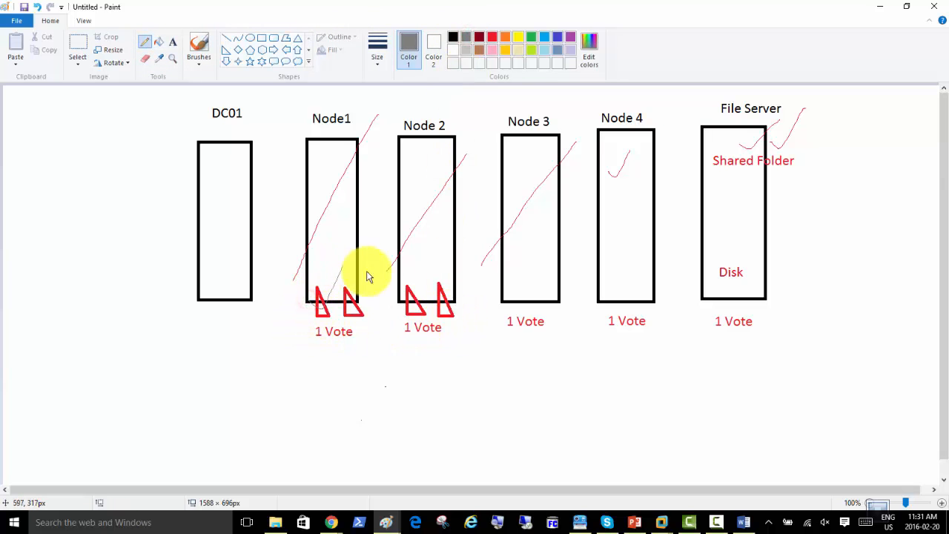
drag(399, 295, 424, 274)
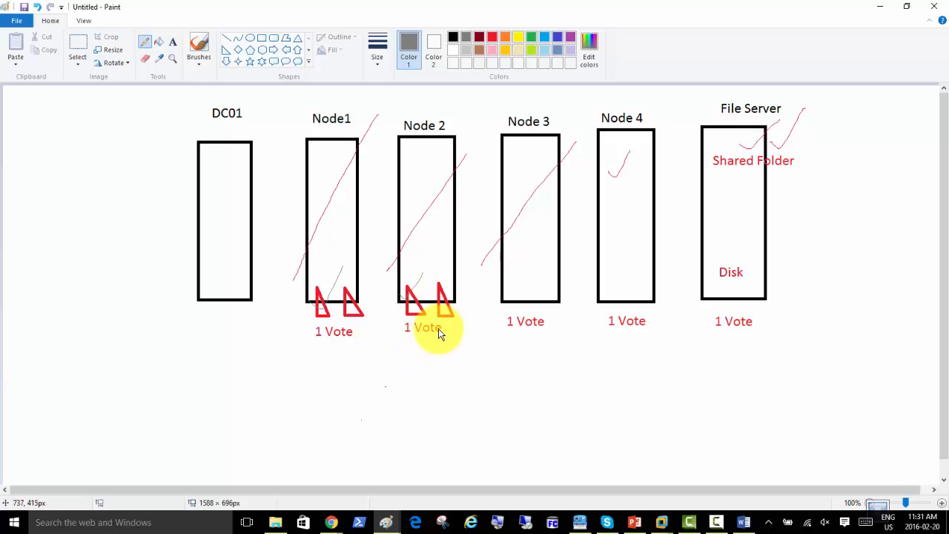
mouse_move(443, 315)
mouse_down()
mouse_move(436, 337)
mouse_move(371, 344)
mouse_move(357, 331)
mouse_up()
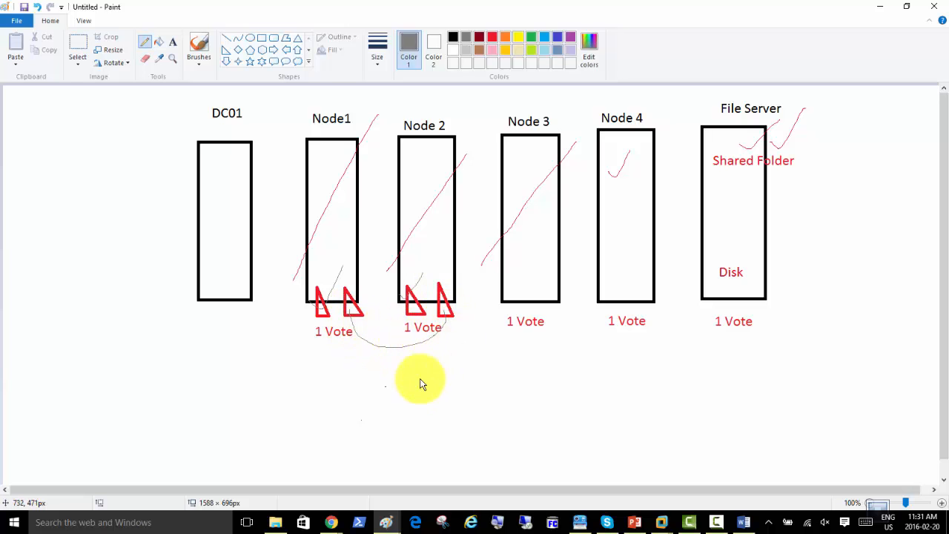
Add a text label '10.0.0.1 & 10.0.0.2 Heartbeats' beneath the curve linking the nodes
click(173, 42)
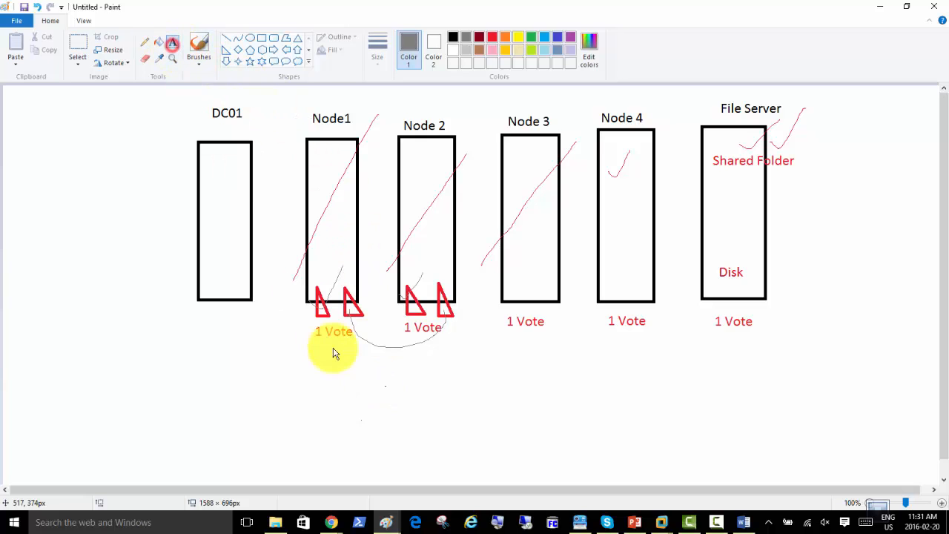
click(378, 376)
text(10.0.0.1)
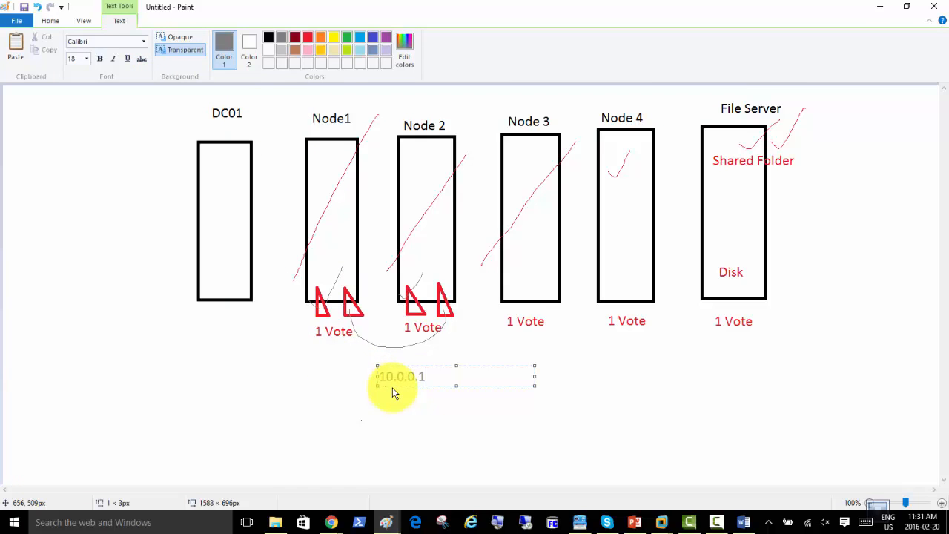
text( & 10.0.0.2)
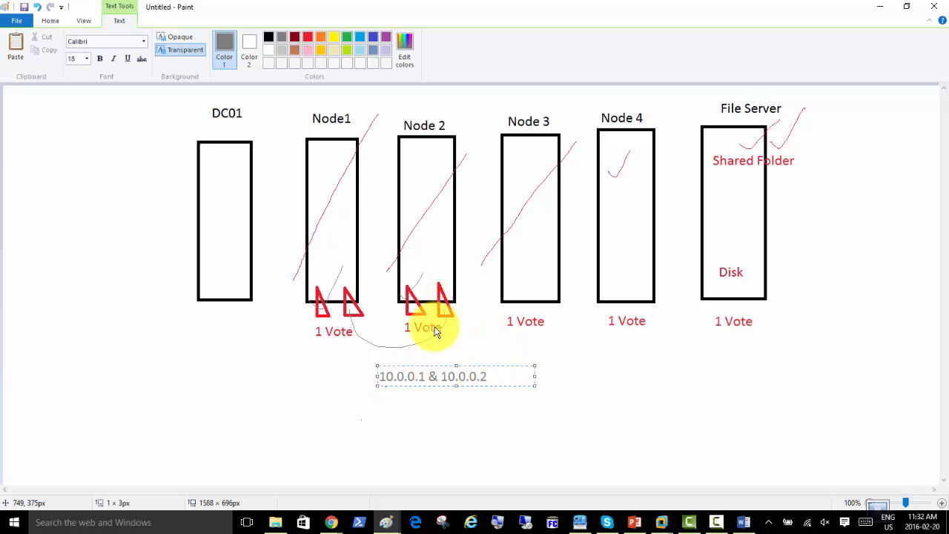
text( Heartbeats)
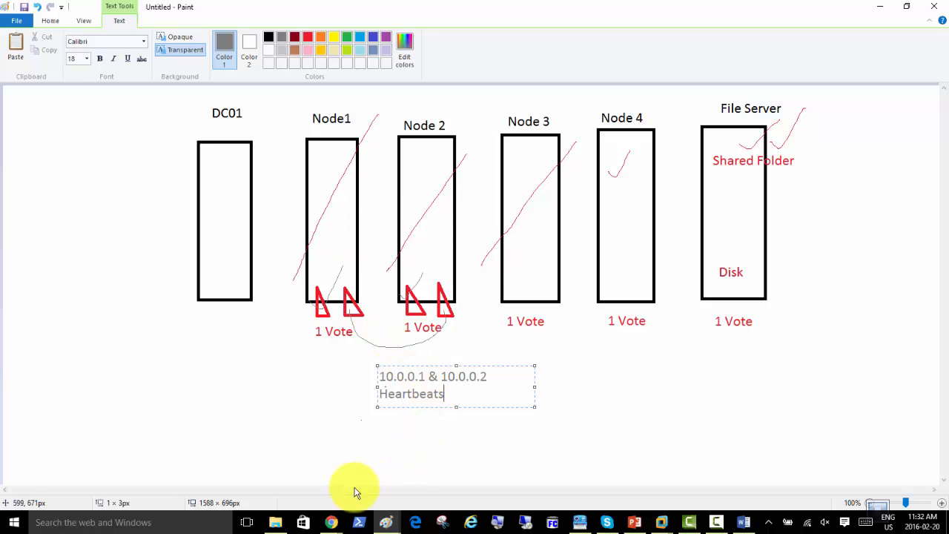
mouse_move(330, 523)
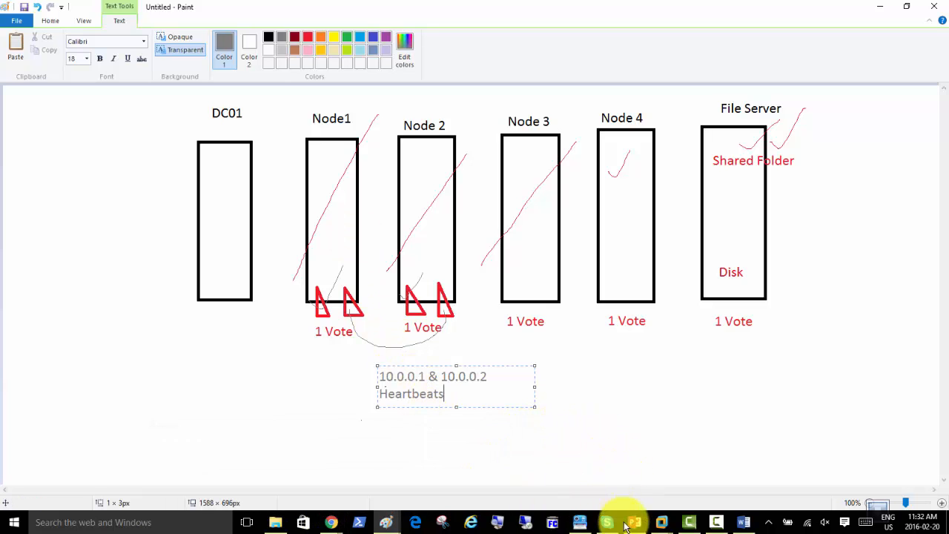
Switch to the Server02 VM and open its virtual machine settings
mouse_move(664, 525)
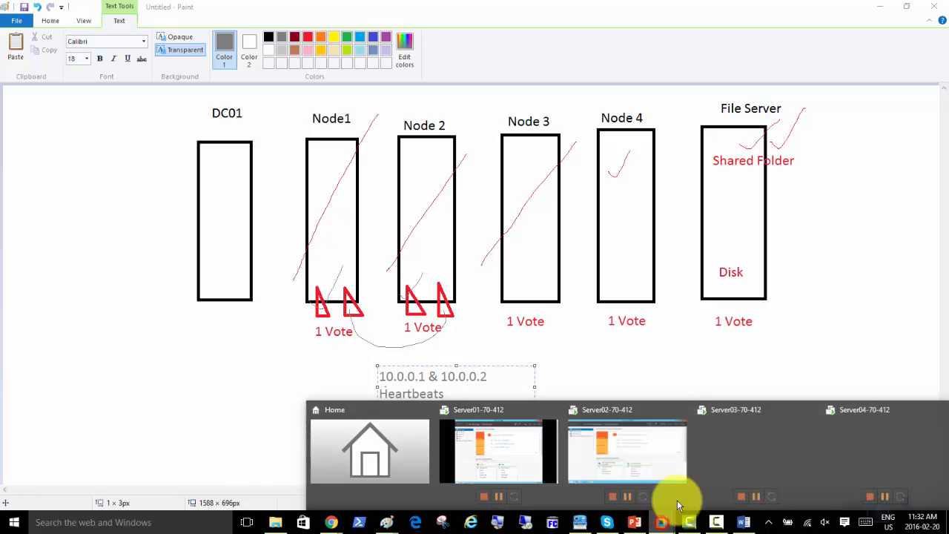
click(605, 467)
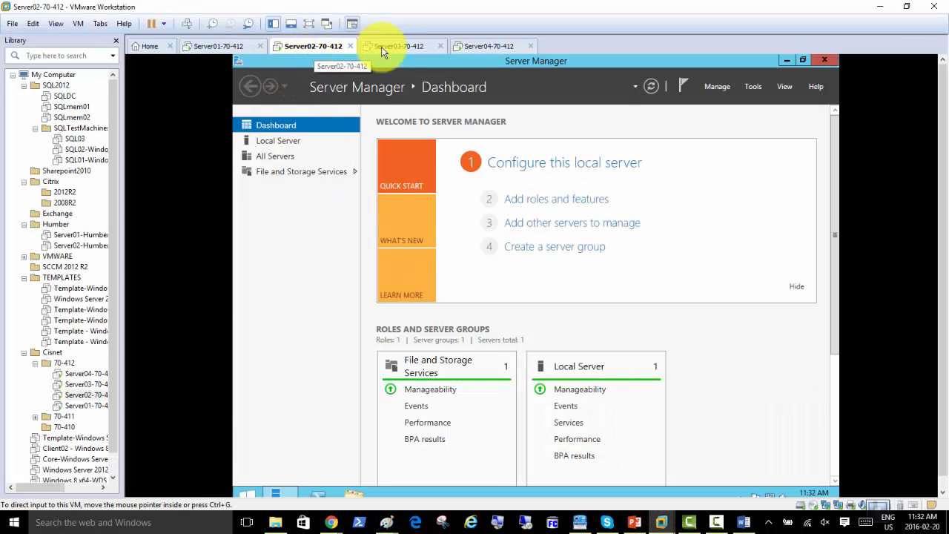
right_click(297, 47)
click(359, 205)
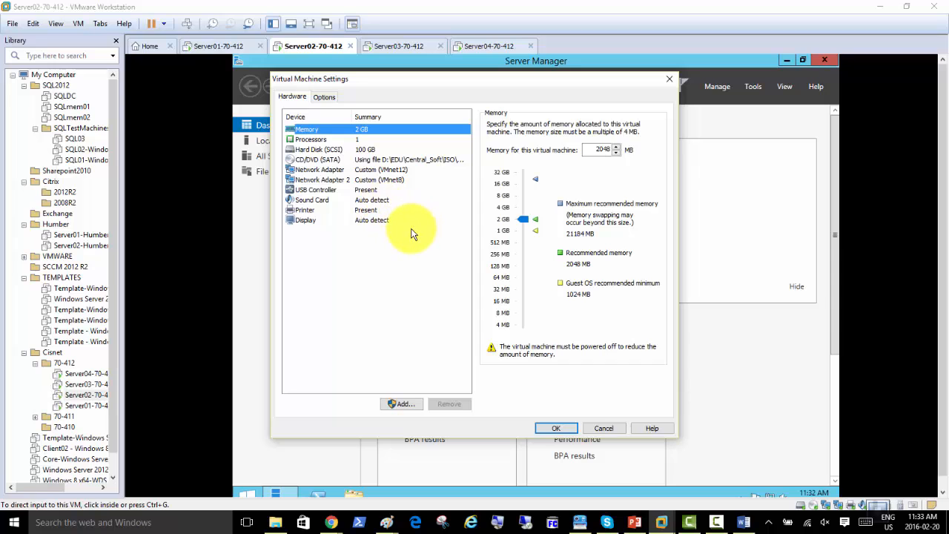
Confirm Network Adapter is on custom VMnet12 and Network Adapter 2 on VMnet8 (NAT)
click(404, 170)
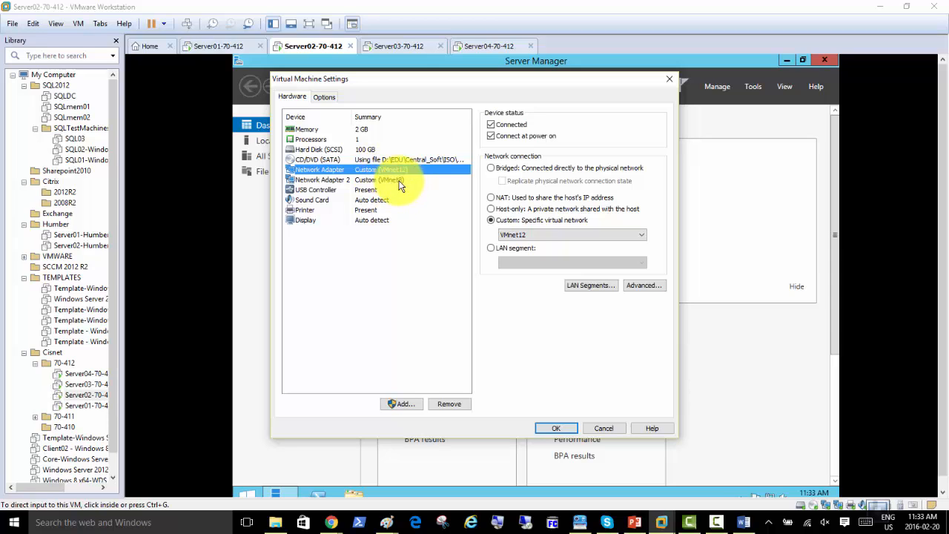
click(399, 185)
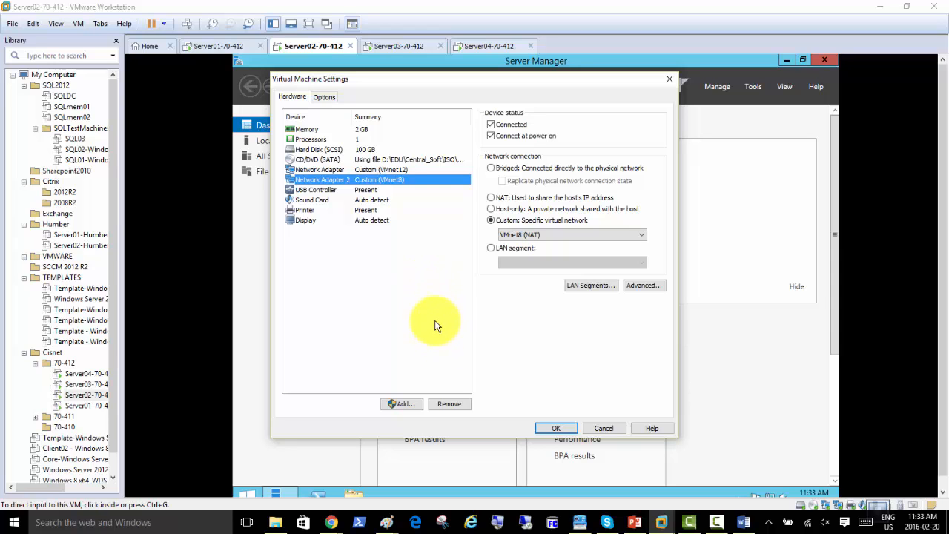
click(409, 404)
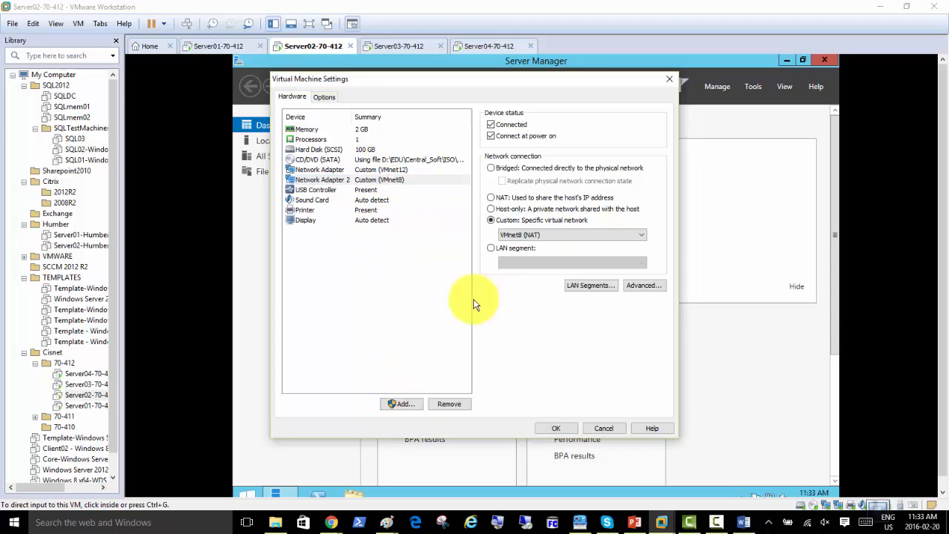
click(400, 247)
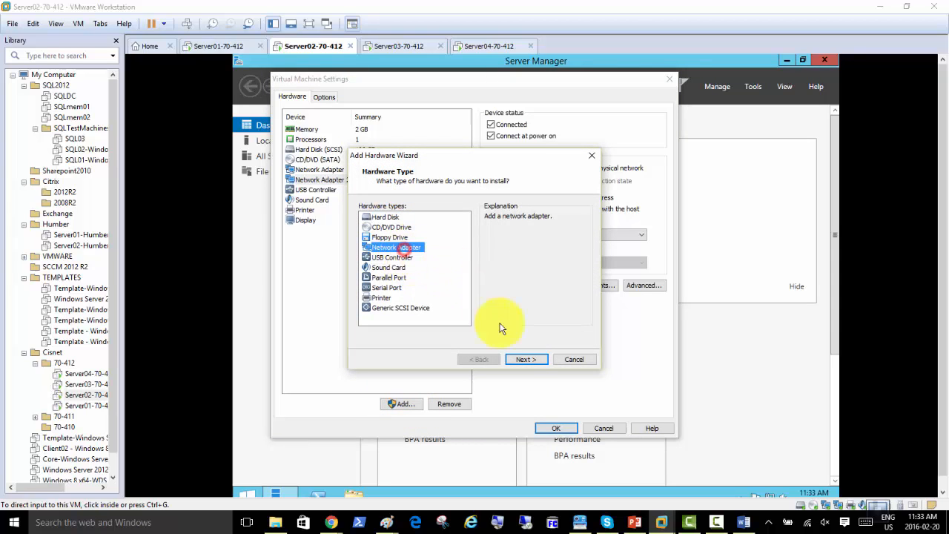
click(523, 362)
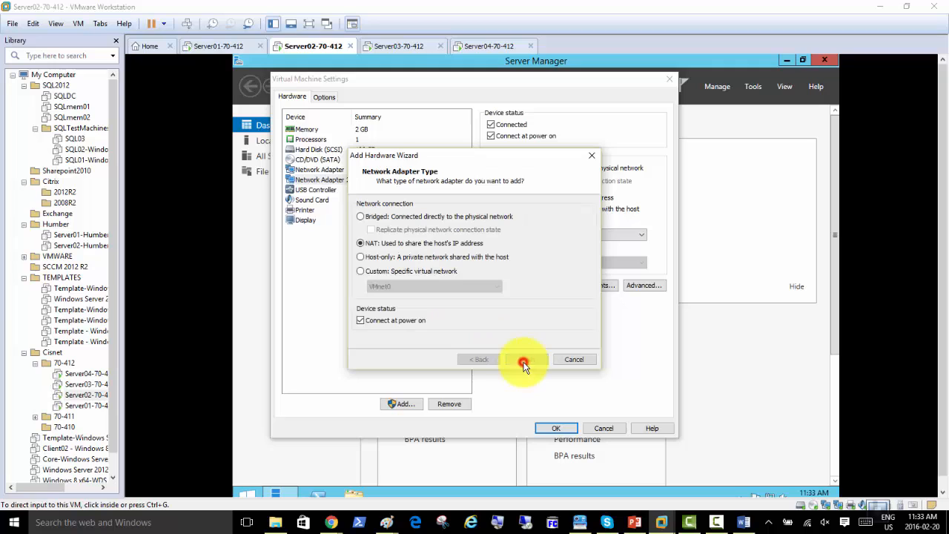
click(361, 272)
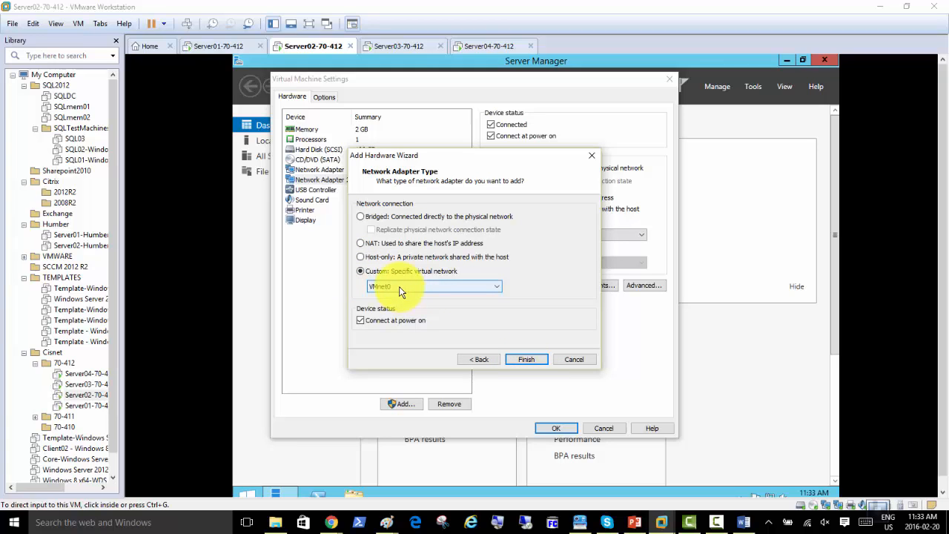
click(574, 361)
click(386, 170)
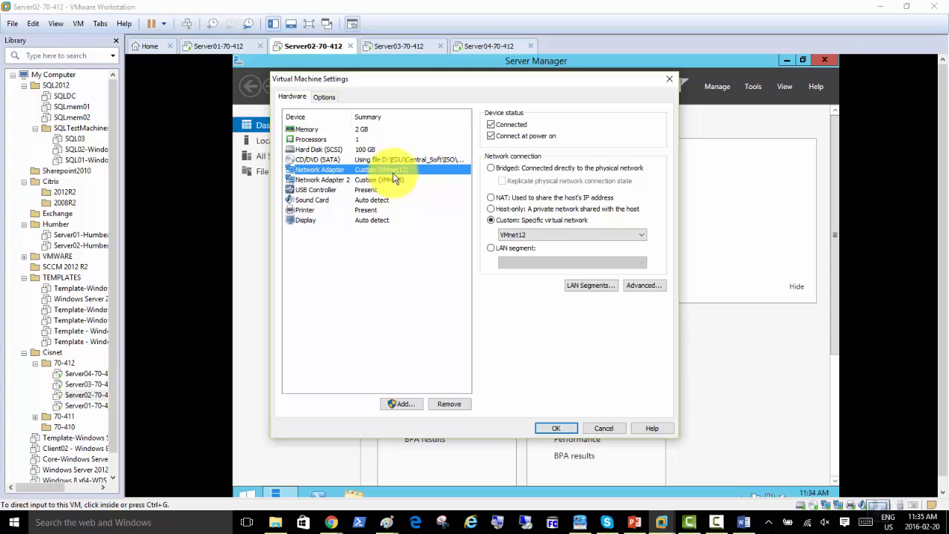
click(399, 404)
Add Network Adapter 3 on custom VMnet13 to Server02 and save its settings
click(395, 247)
click(523, 360)
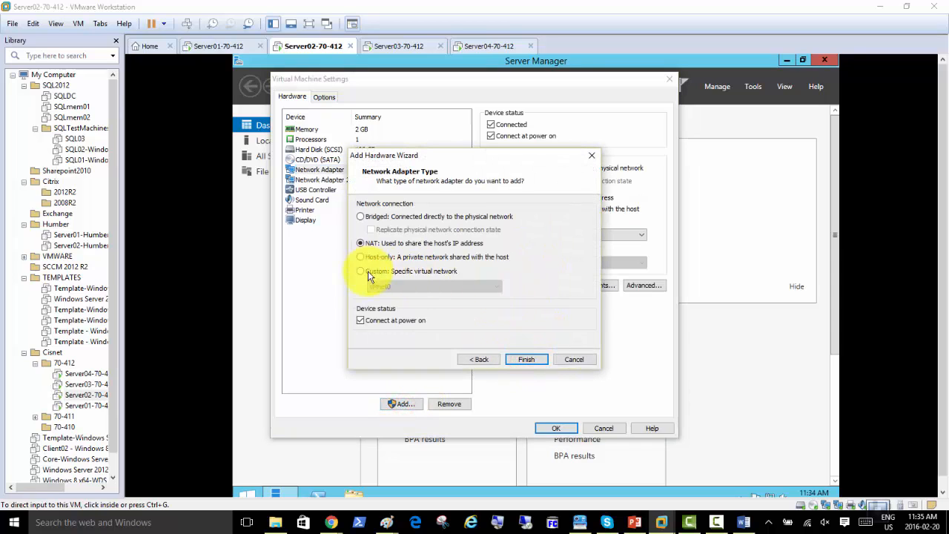
click(362, 272)
click(383, 286)
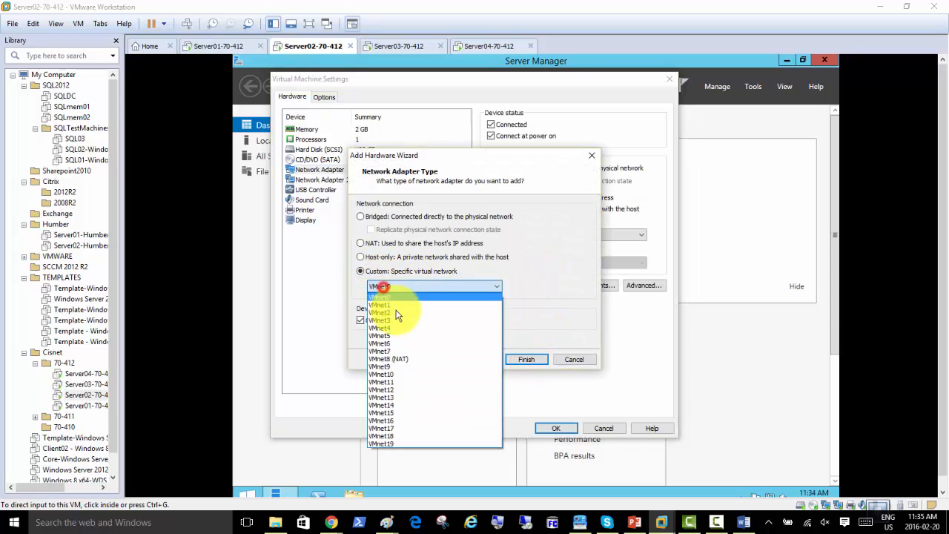
click(398, 398)
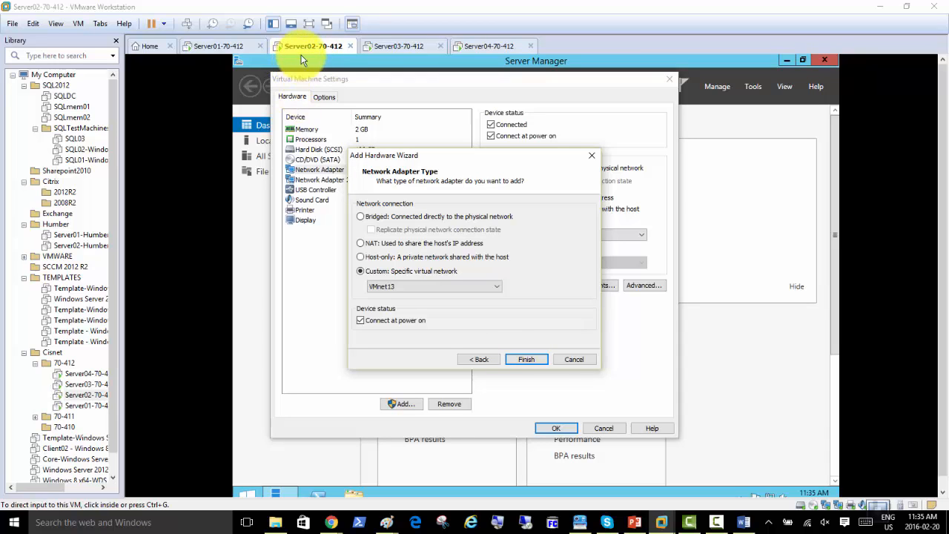
click(513, 358)
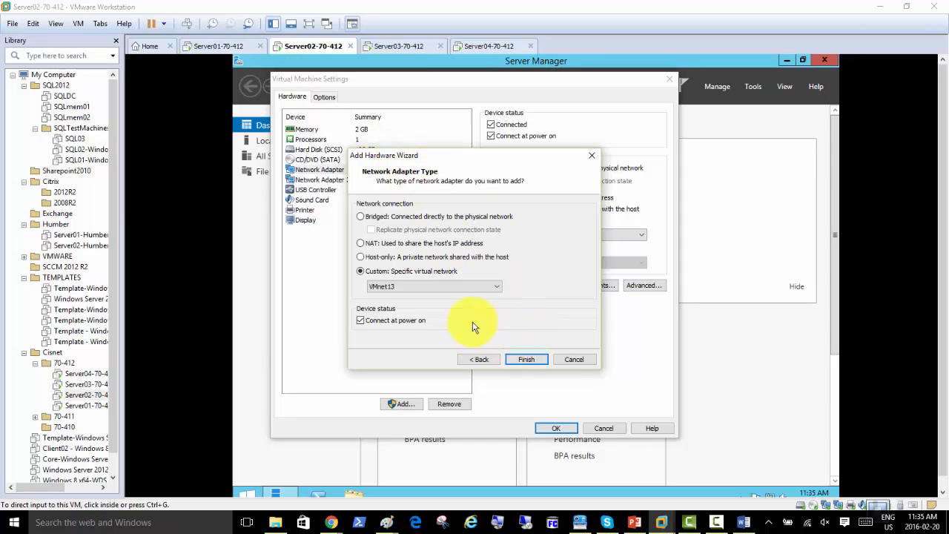
click(521, 359)
click(526, 360)
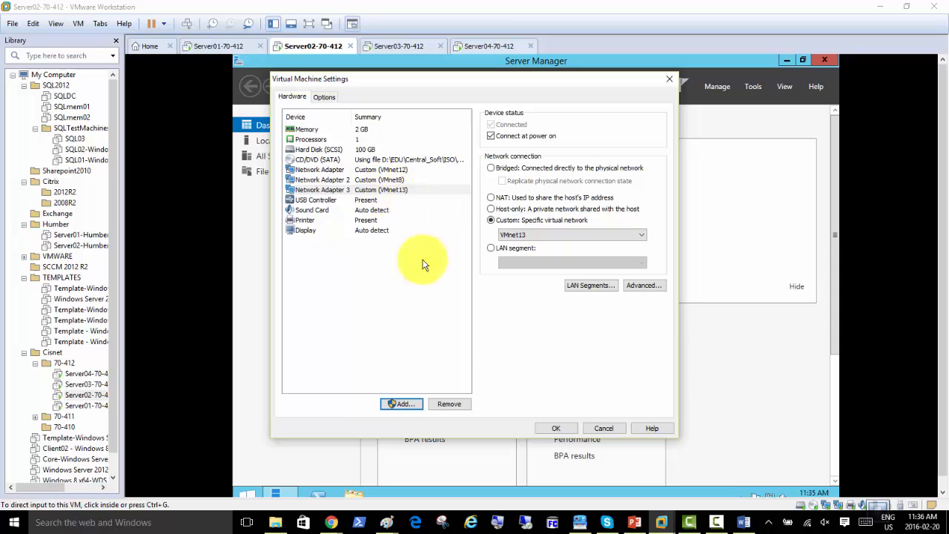
click(556, 428)
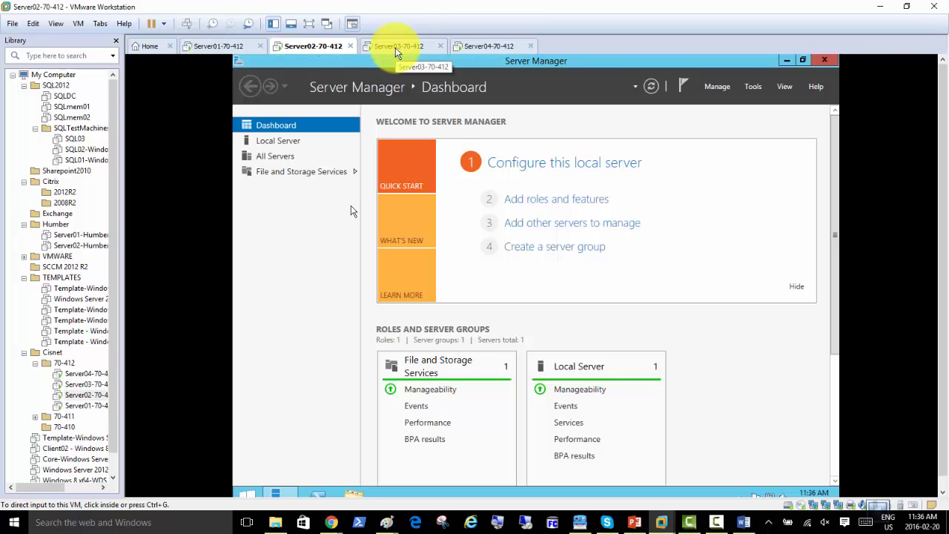
Switch to the Server03 VM and open its virtual machine settings
click(395, 48)
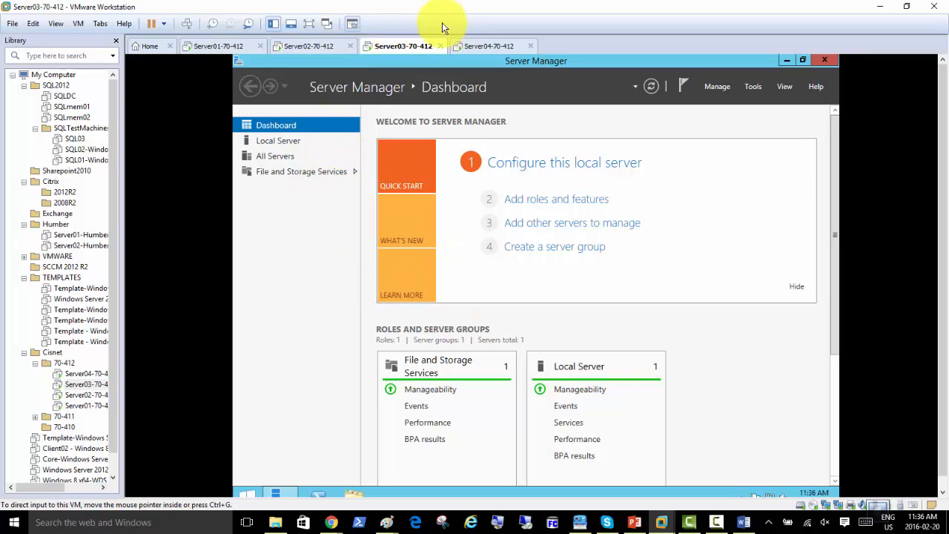
right_click(387, 47)
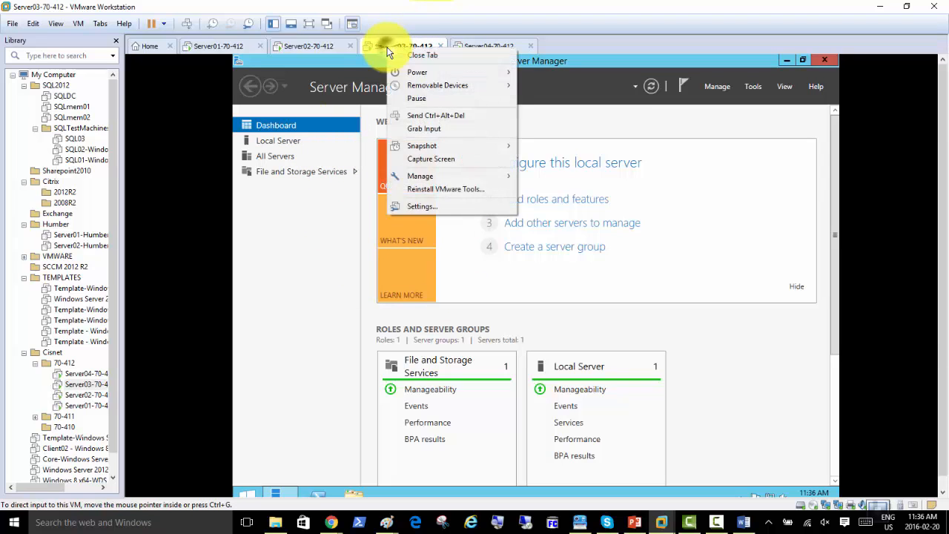
click(451, 208)
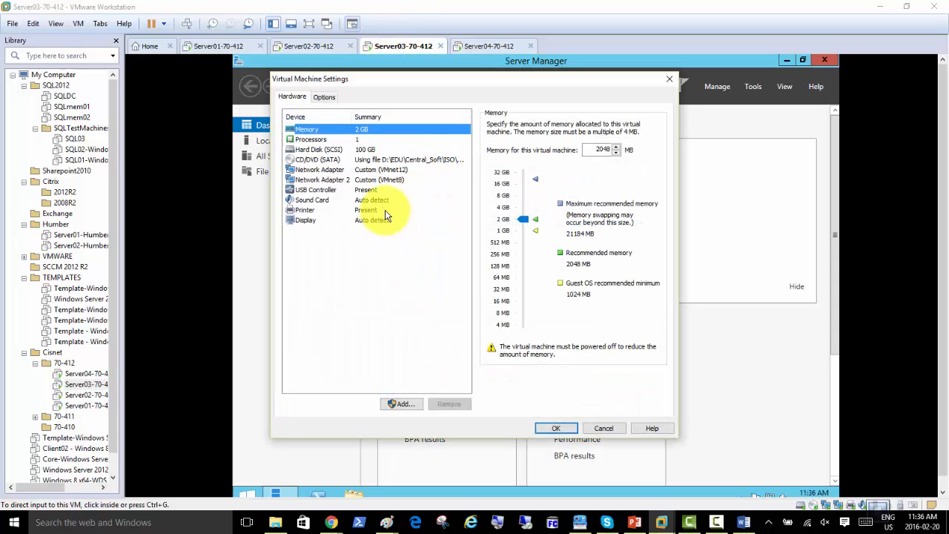
Add Network Adapter 3 on custom VMnet13 to Server03 and save its settings
click(398, 404)
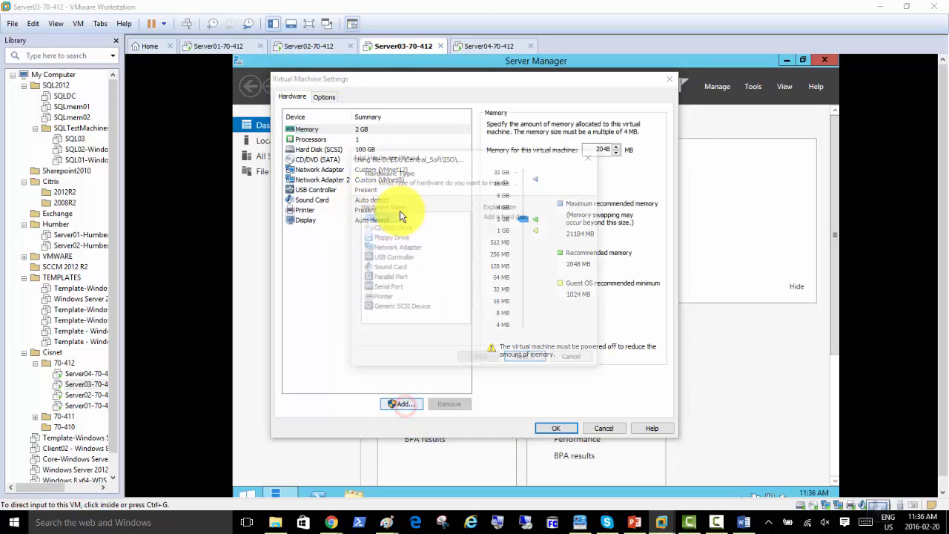
click(404, 248)
click(525, 361)
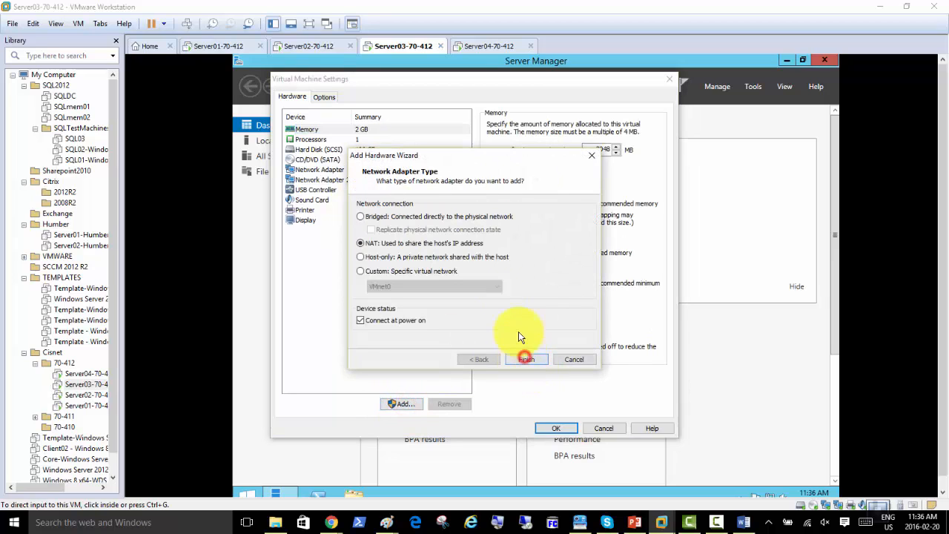
click(362, 272)
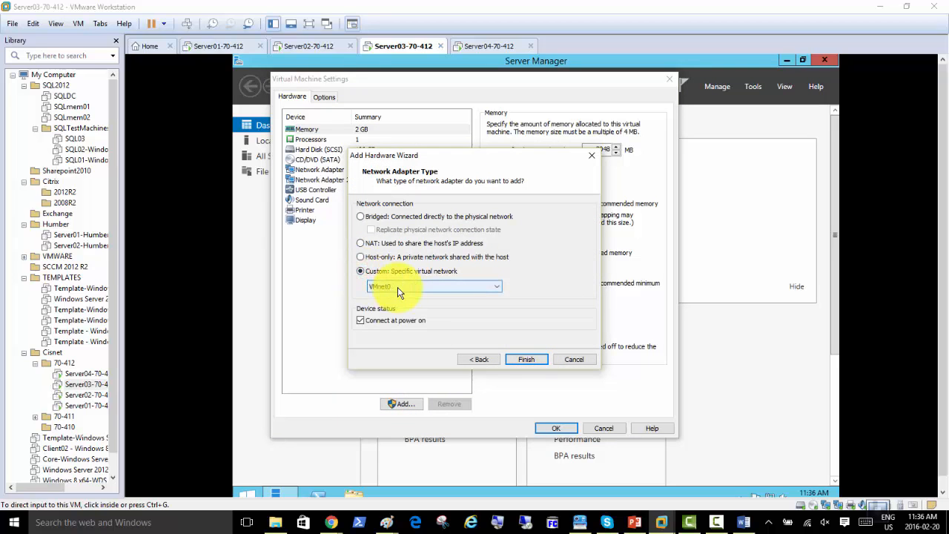
click(400, 291)
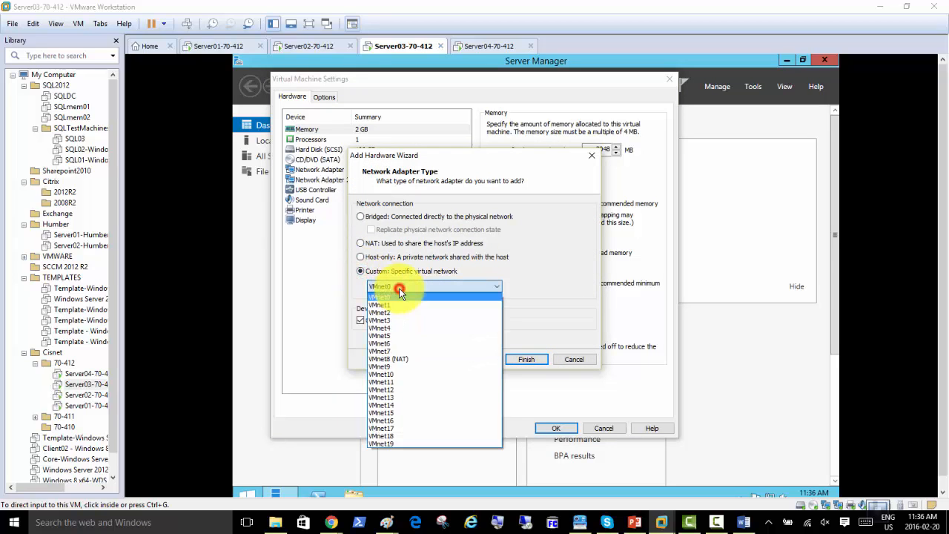
click(418, 398)
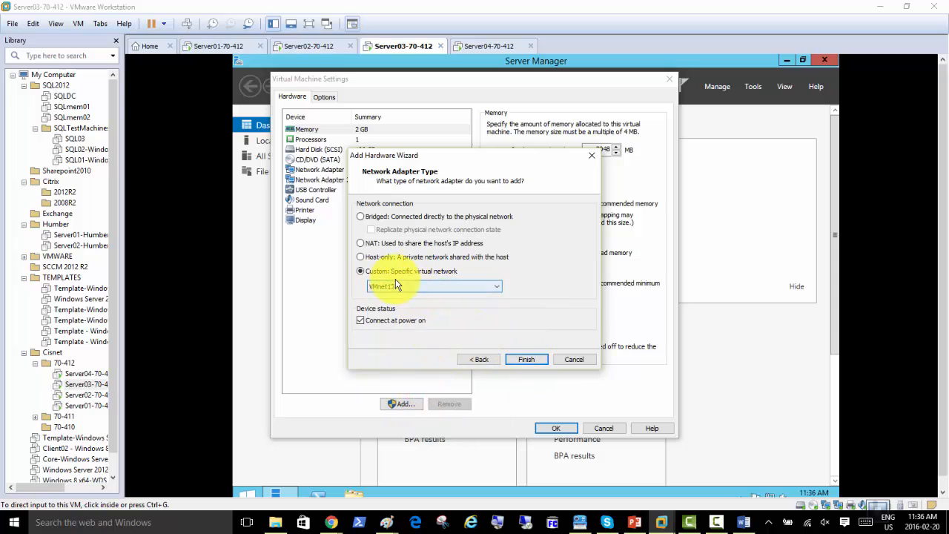
click(526, 361)
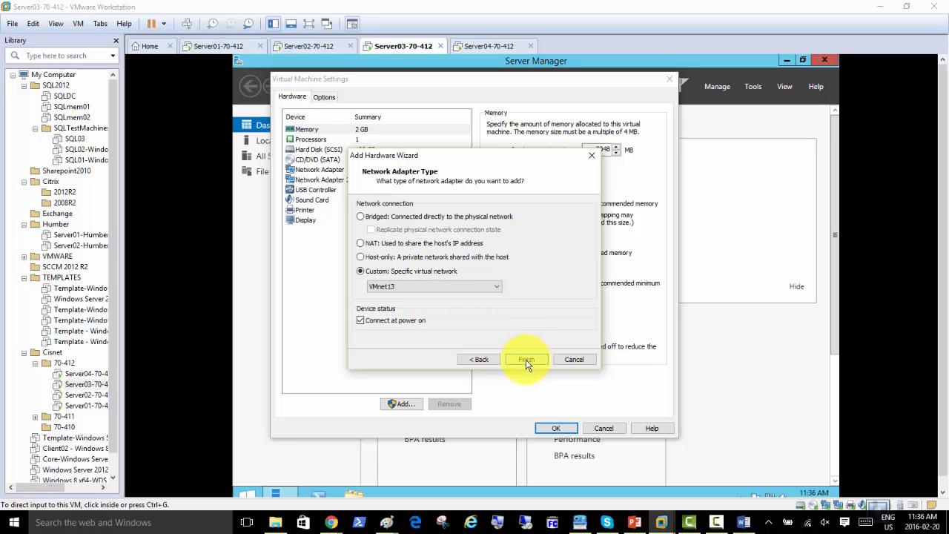
click(524, 359)
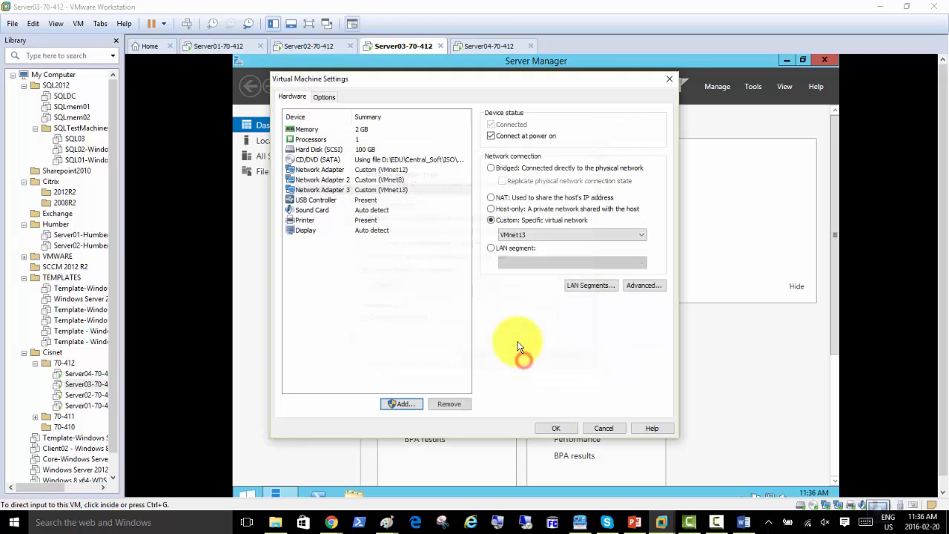
click(555, 428)
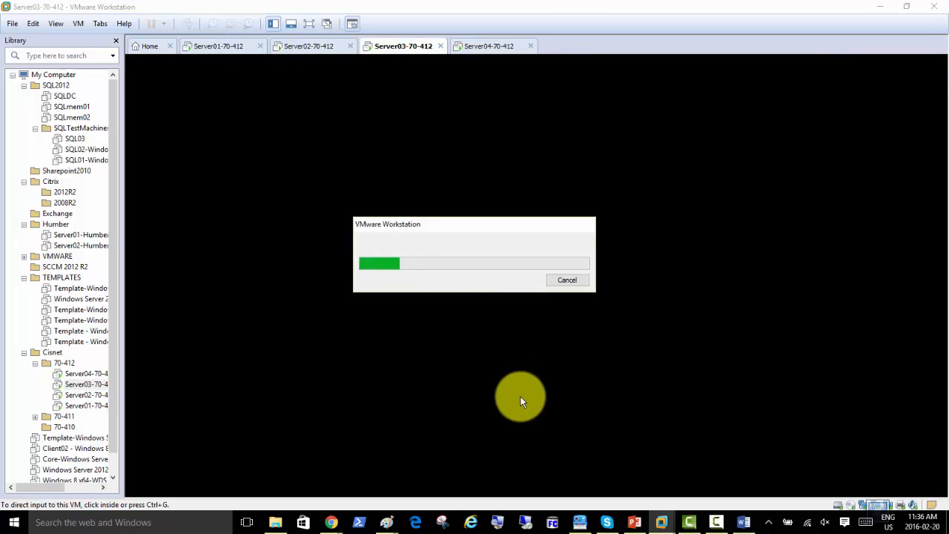
On Server02, open Network Connections and inspect Ethernet0's IPv4 address in its connection details
click(304, 46)
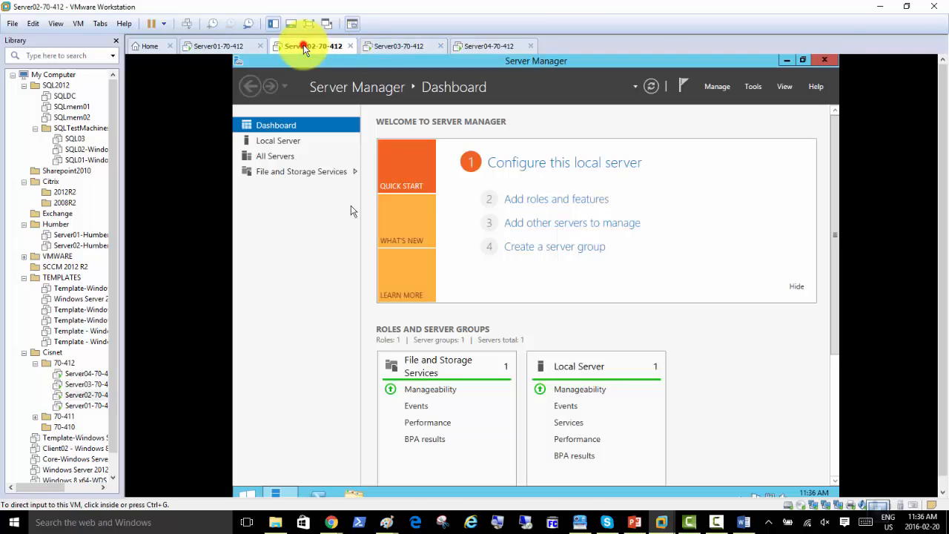
click(302, 249)
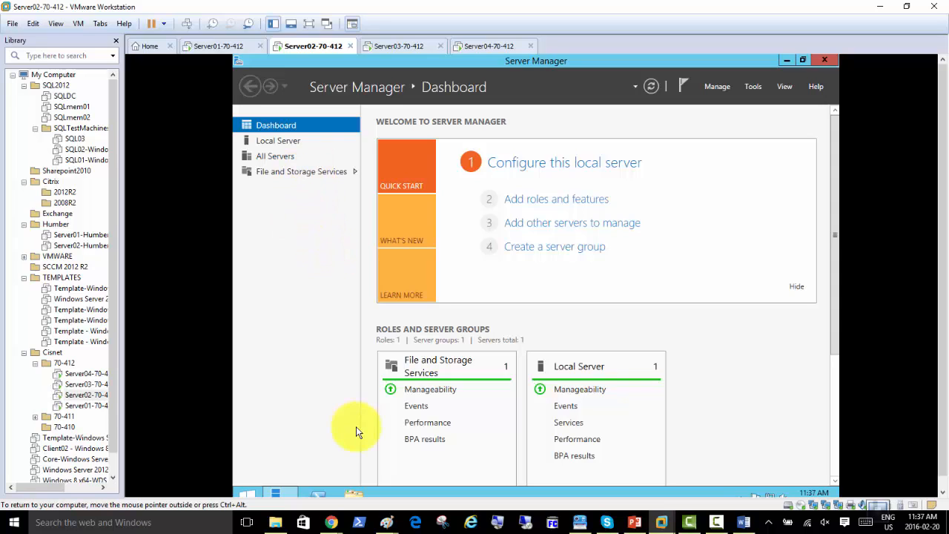
click(295, 141)
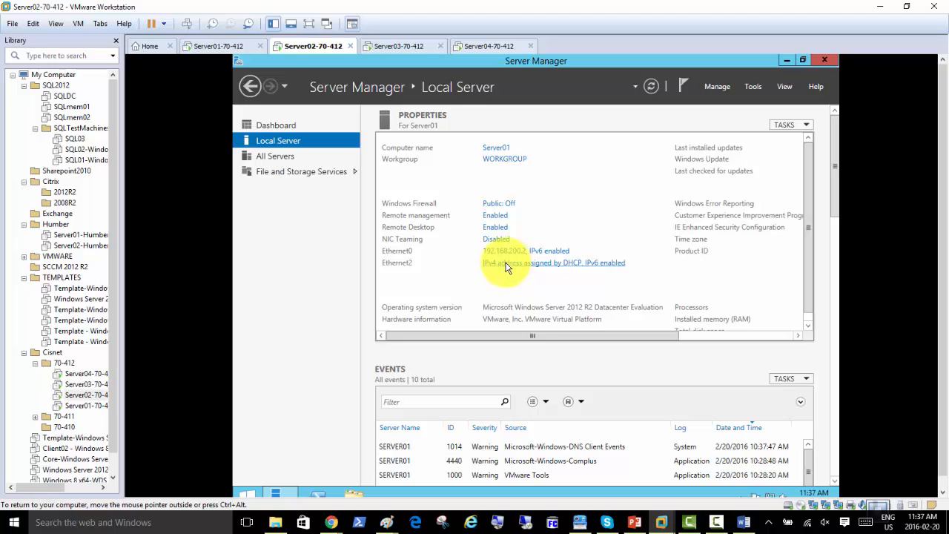
click(508, 252)
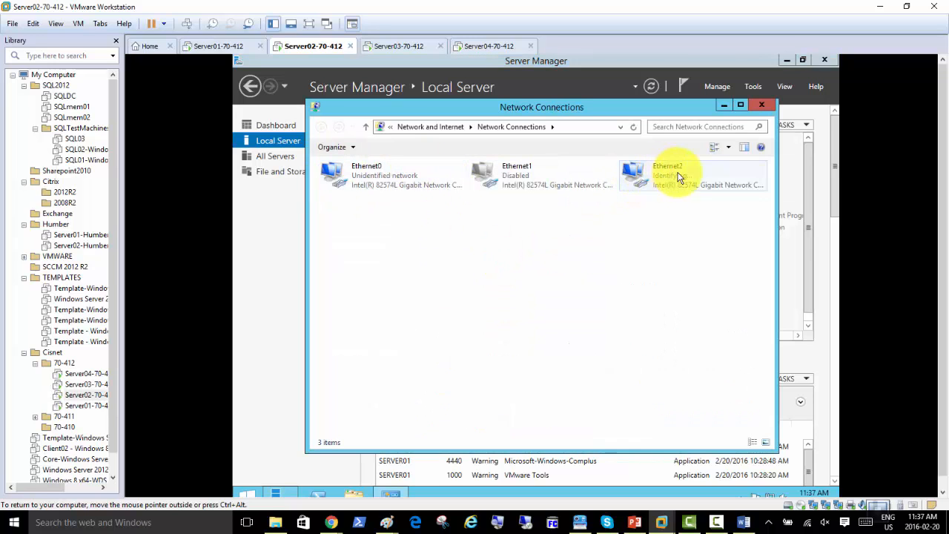
double_click(375, 176)
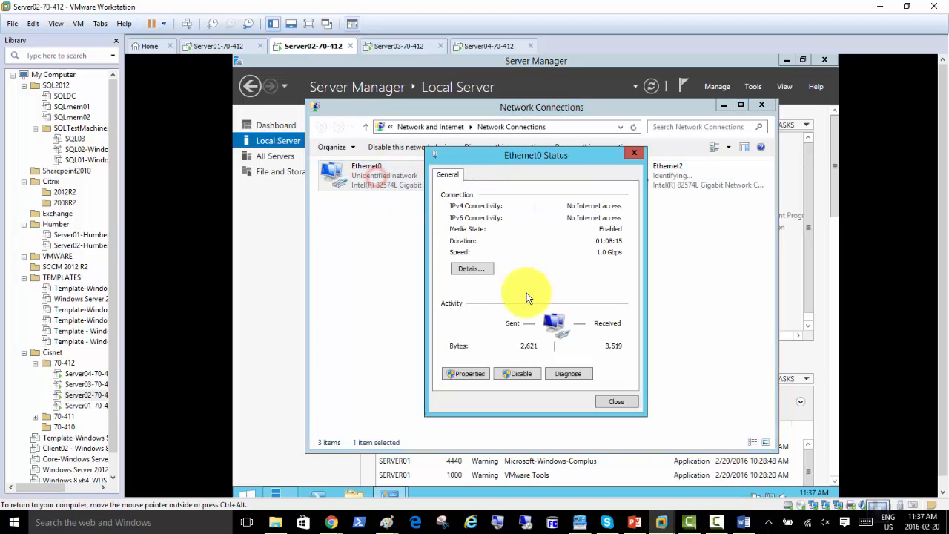
click(482, 270)
click(556, 256)
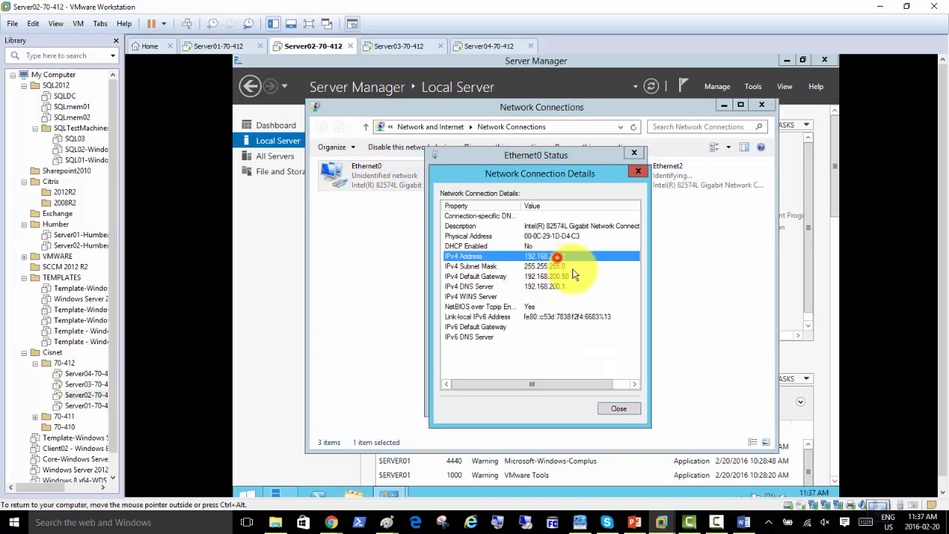
click(623, 410)
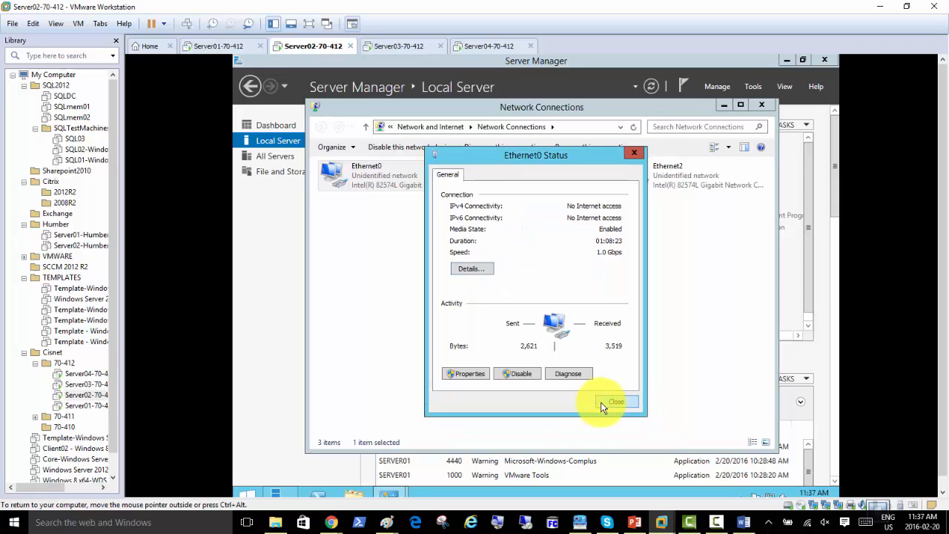
click(615, 401)
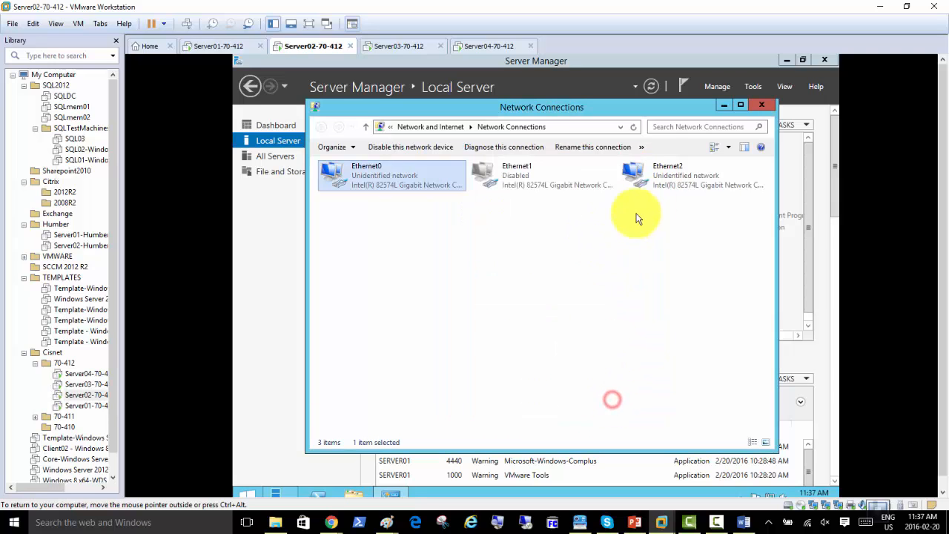
Rename Server02's Ethernet2 network connection to HB
right_click(674, 176)
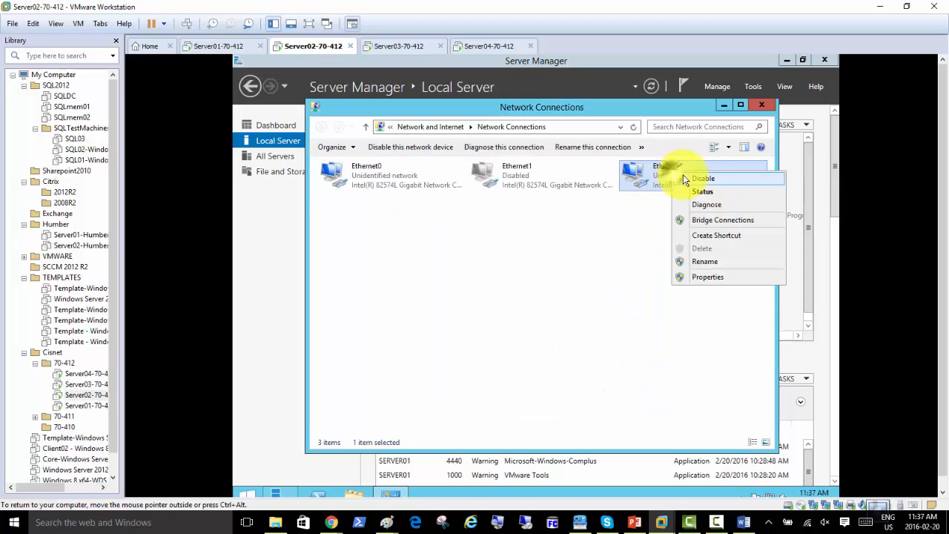
click(714, 264)
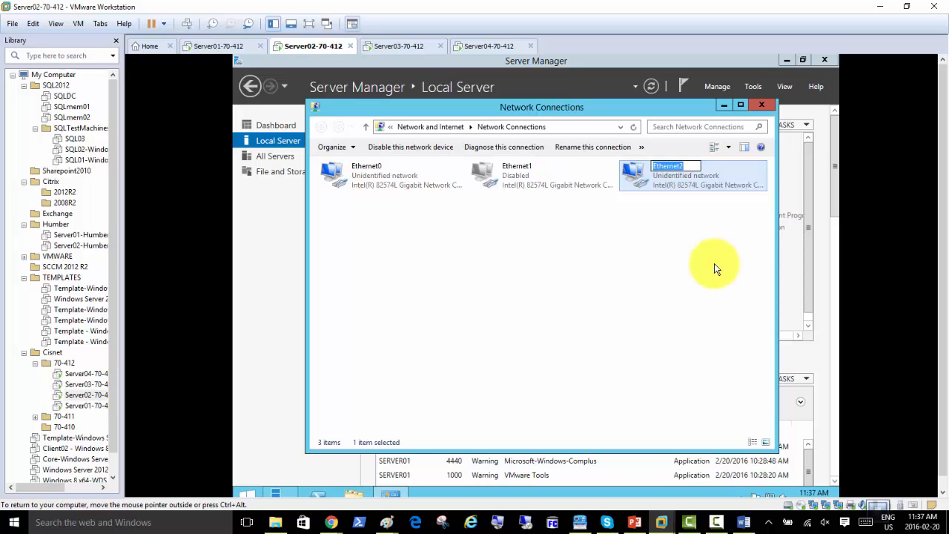
text(HB)
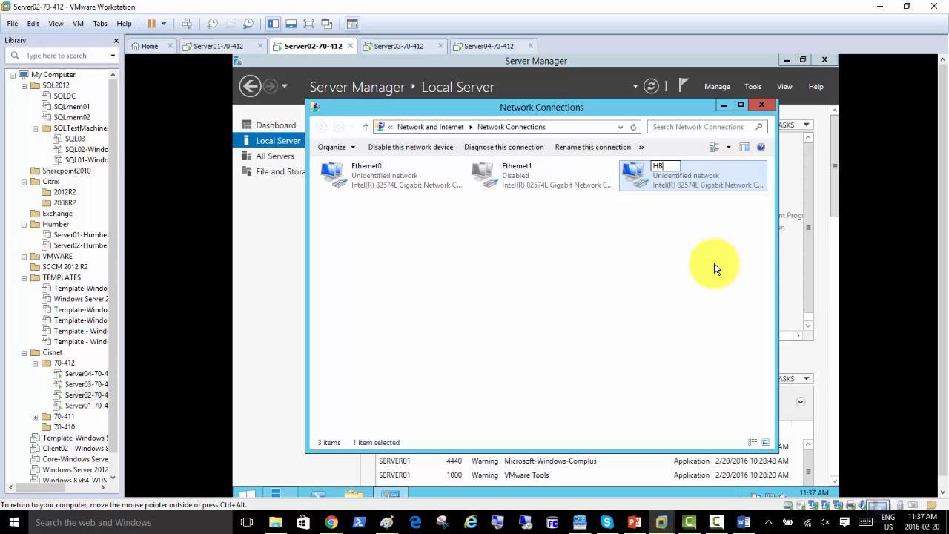
click(668, 249)
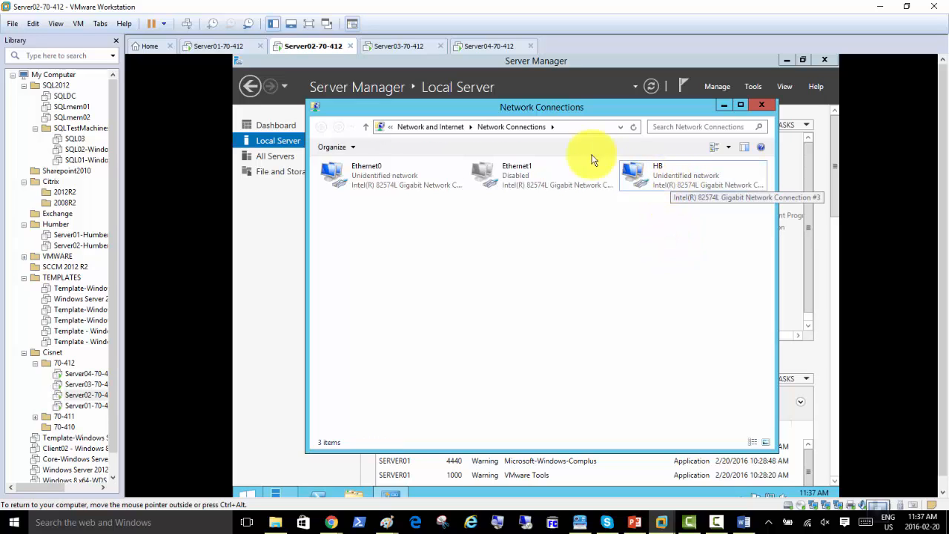
click(397, 46)
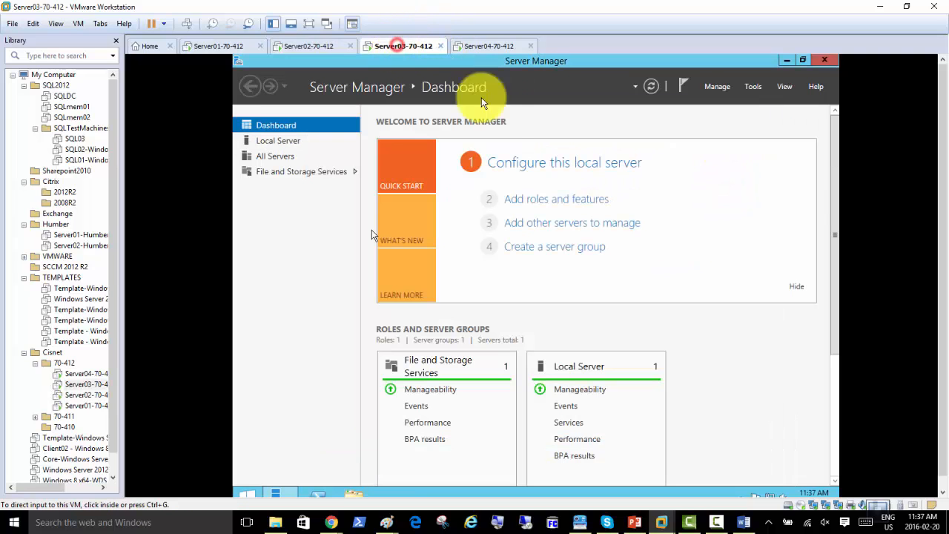
On Server03, open Network Connections from Local Server and rename Ethernet2 to HB
click(303, 144)
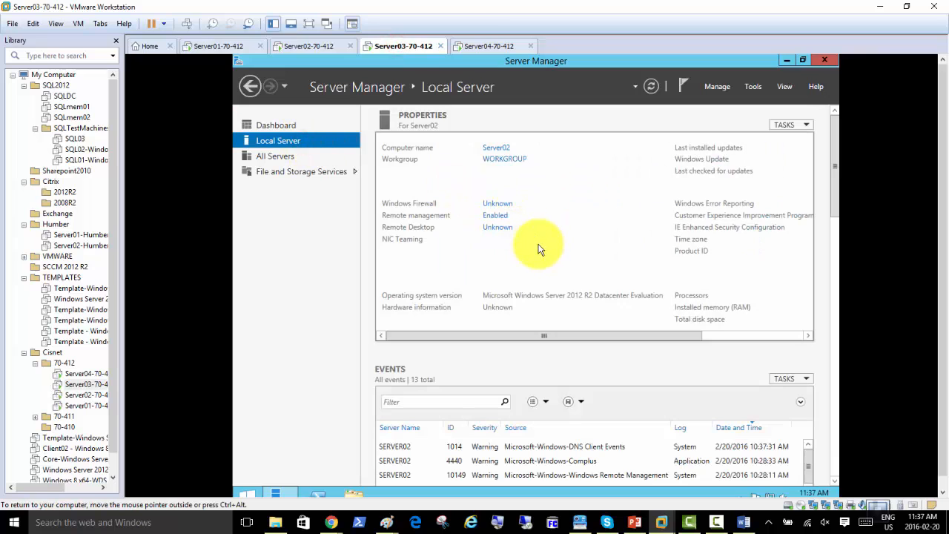
click(521, 263)
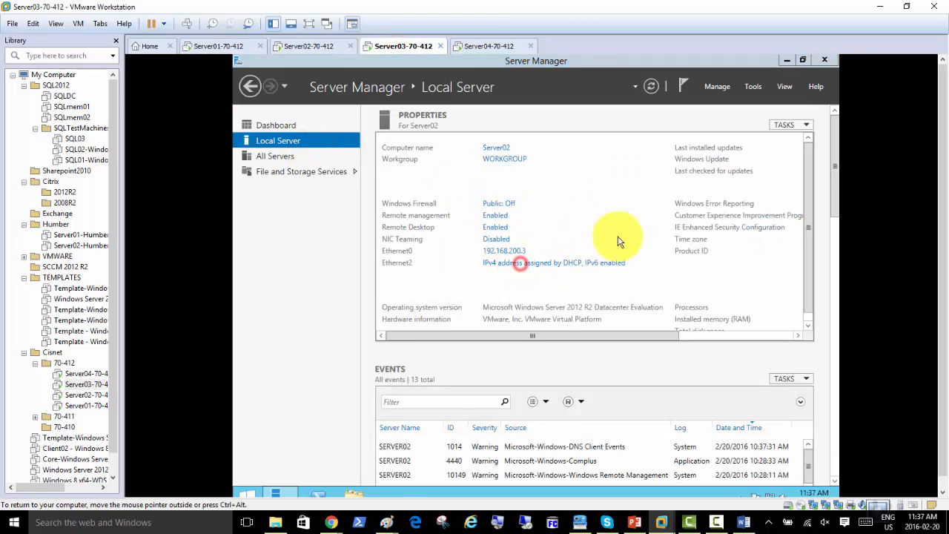
double_click(656, 182)
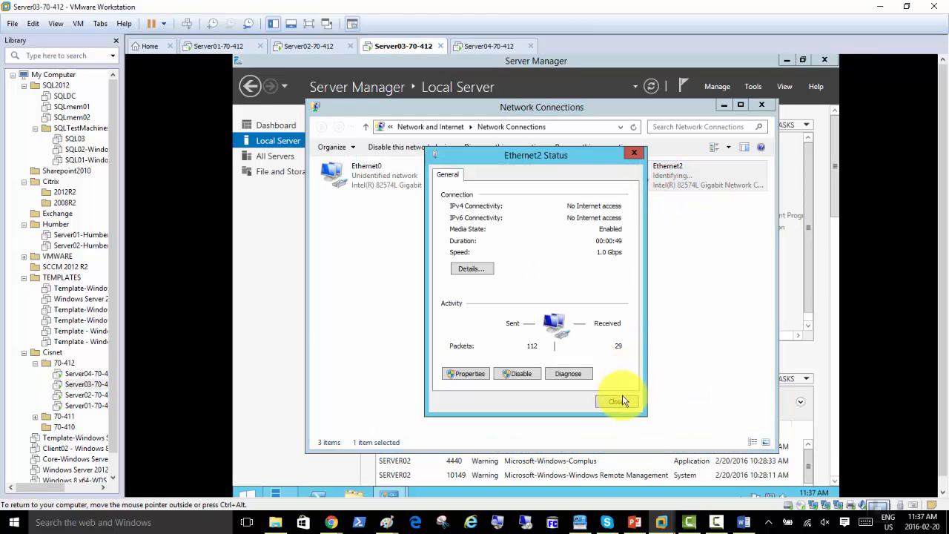
click(619, 401)
right_click(659, 176)
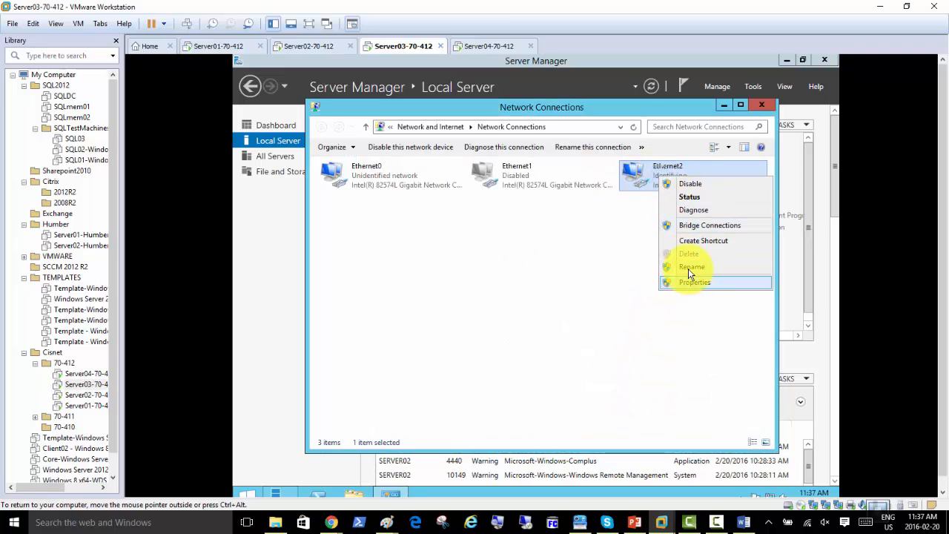
click(688, 267)
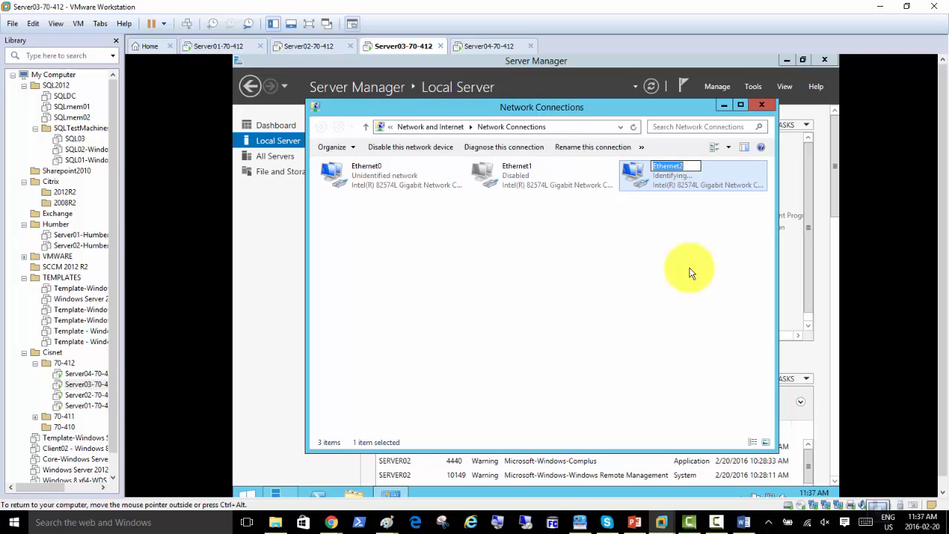
text(HB)
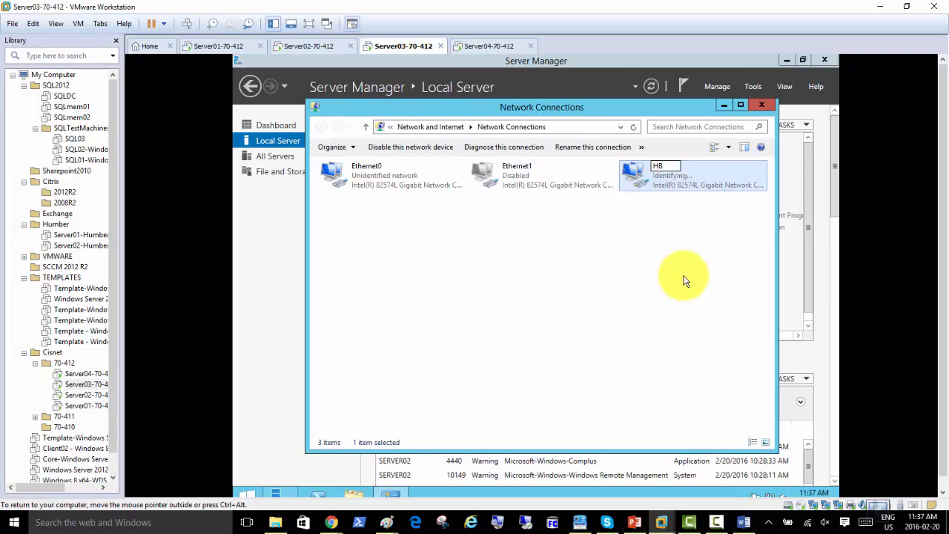
click(683, 275)
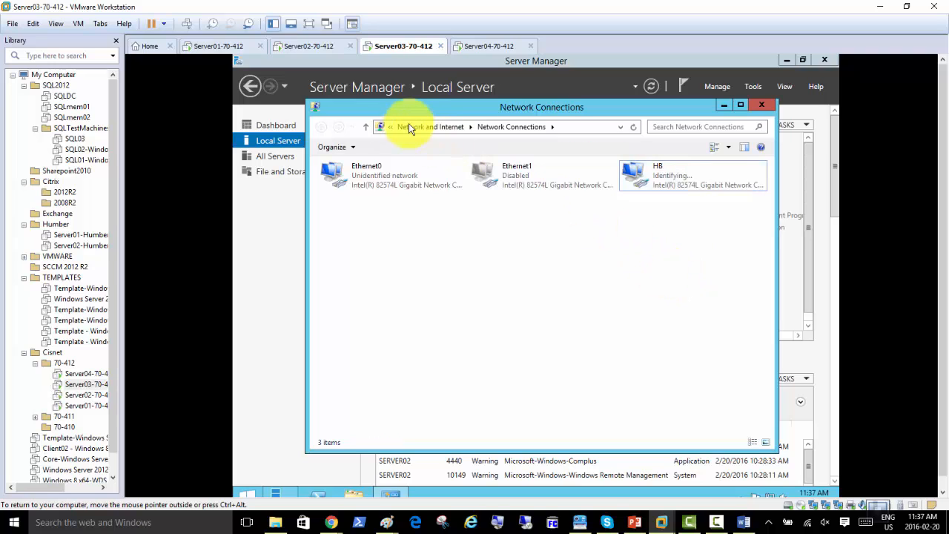
click(309, 47)
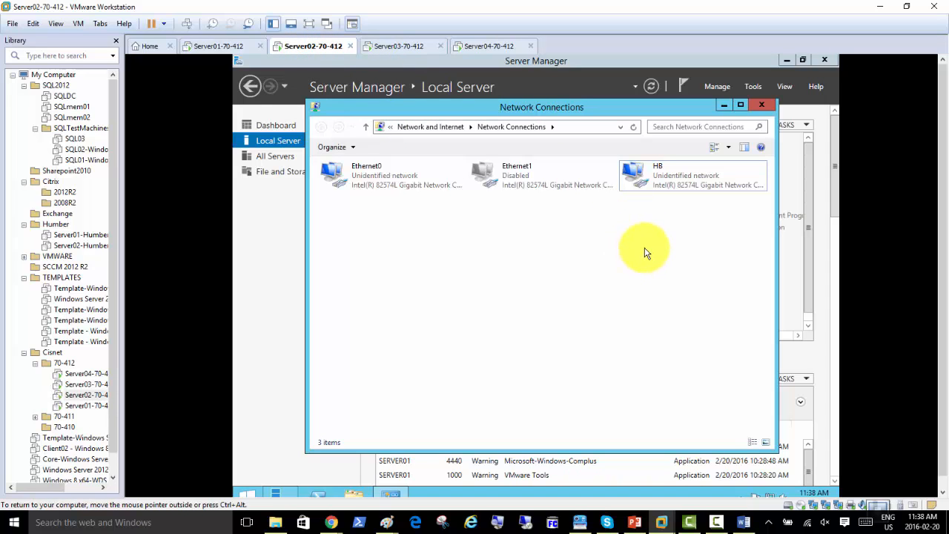
Disable IPv6 on Server02's HB connection
double_click(667, 185)
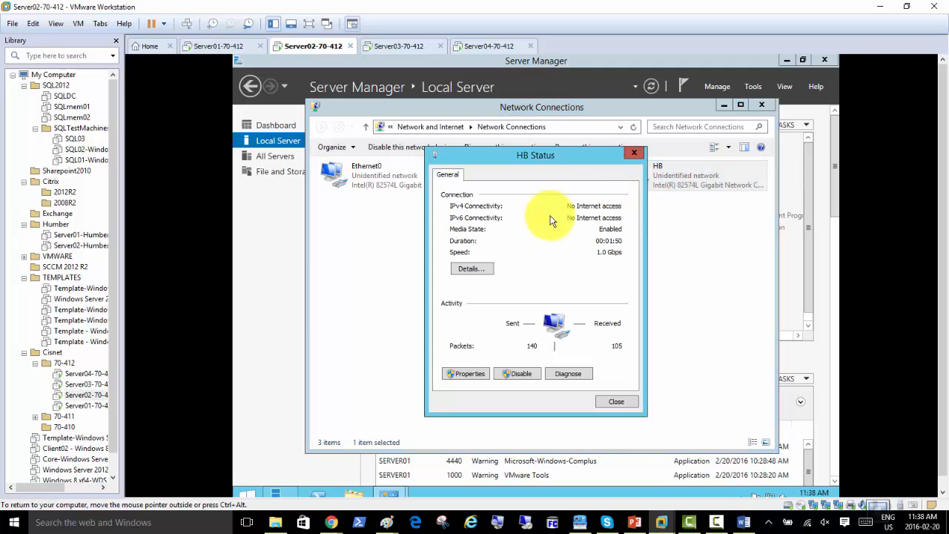
click(465, 374)
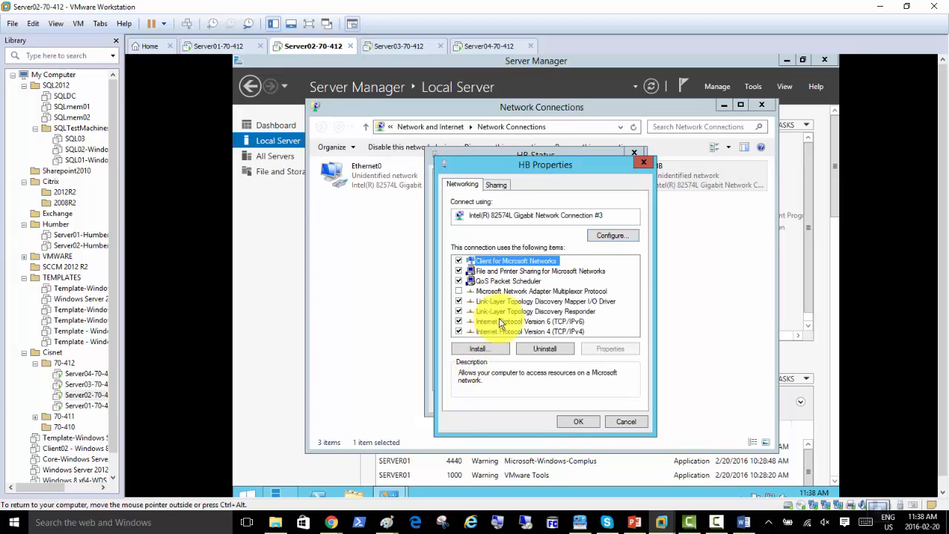
click(457, 322)
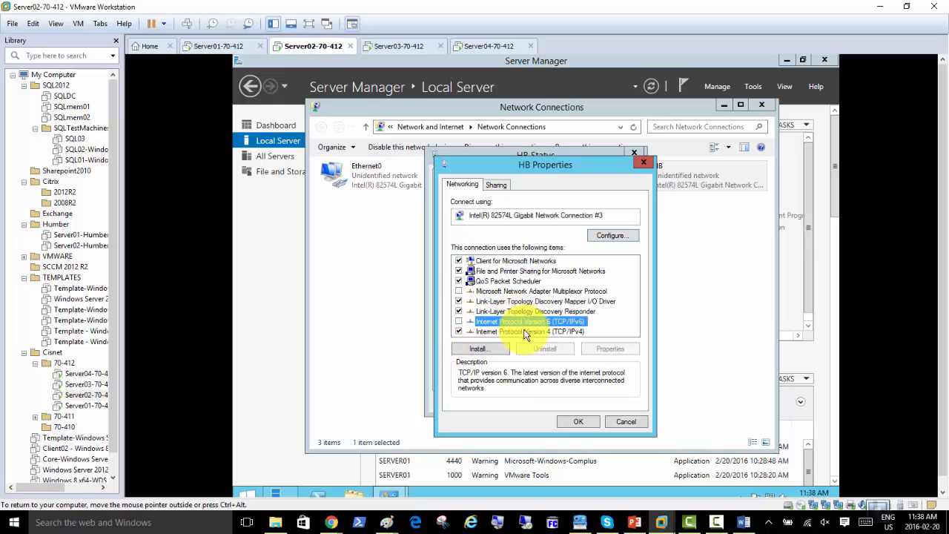
Give the HB adapter static IPv4 address 10.0.0.1 with subnet mask 255.0.0.0
double_click(525, 332)
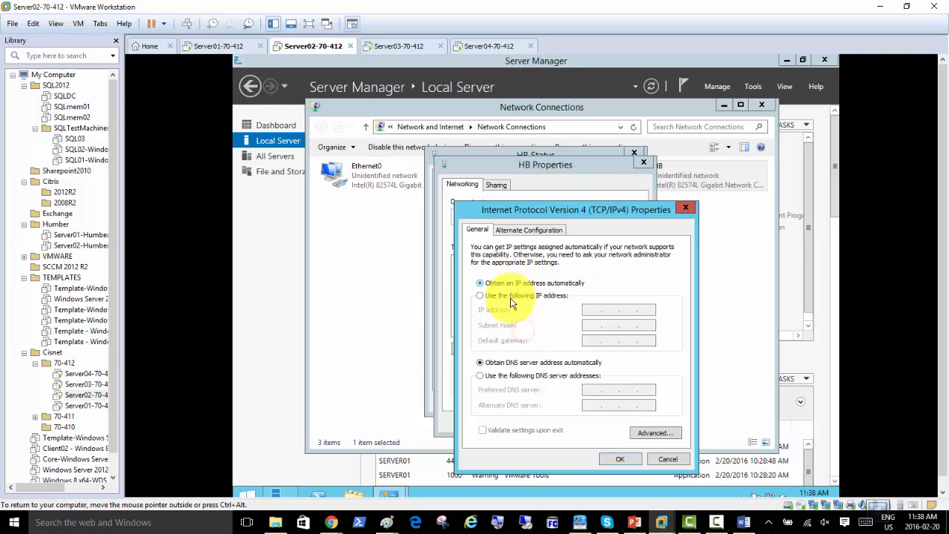
click(510, 296)
click(589, 311)
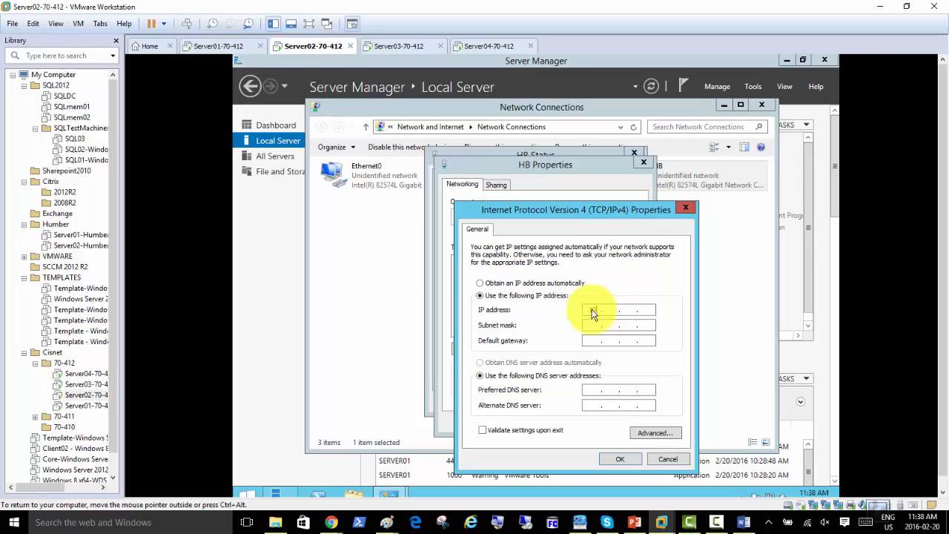
text(10 . 0 . 0)
key(BackSpace)
key(BackSpace)
key(BackSpace)
key(BackSpace)
text(10.0.0.1)
key(Tab)
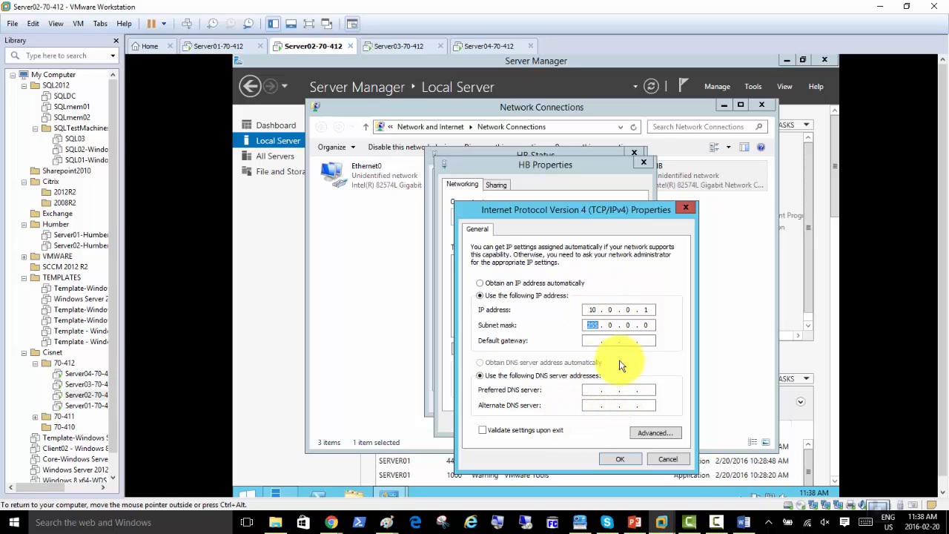
In the HB adapter's Advanced TCP/IP Settings, turn off DNS address registration and LMHOSTS lookup
click(655, 435)
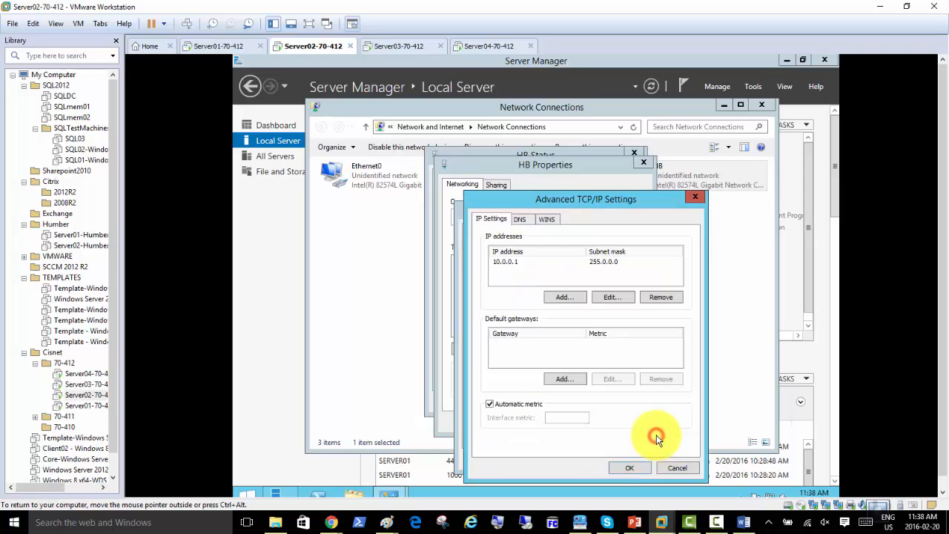
click(520, 221)
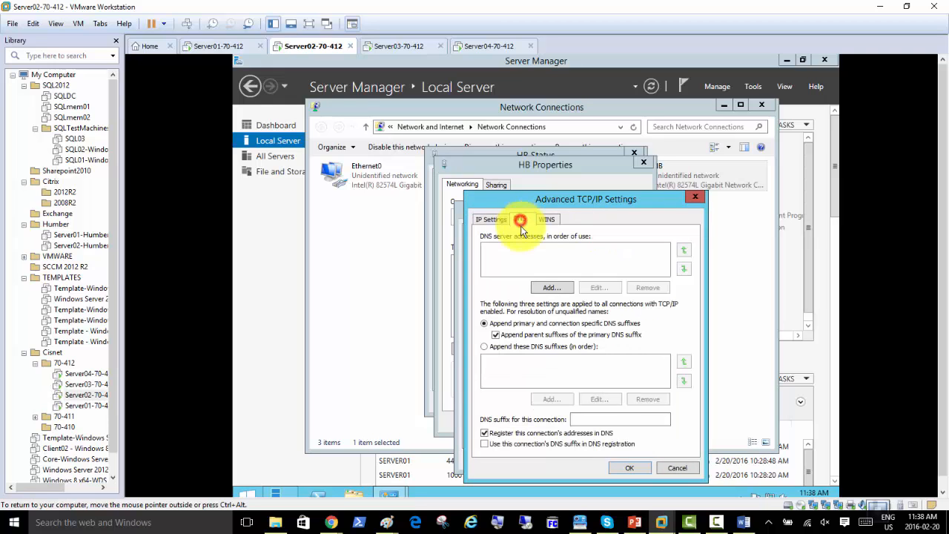
click(484, 433)
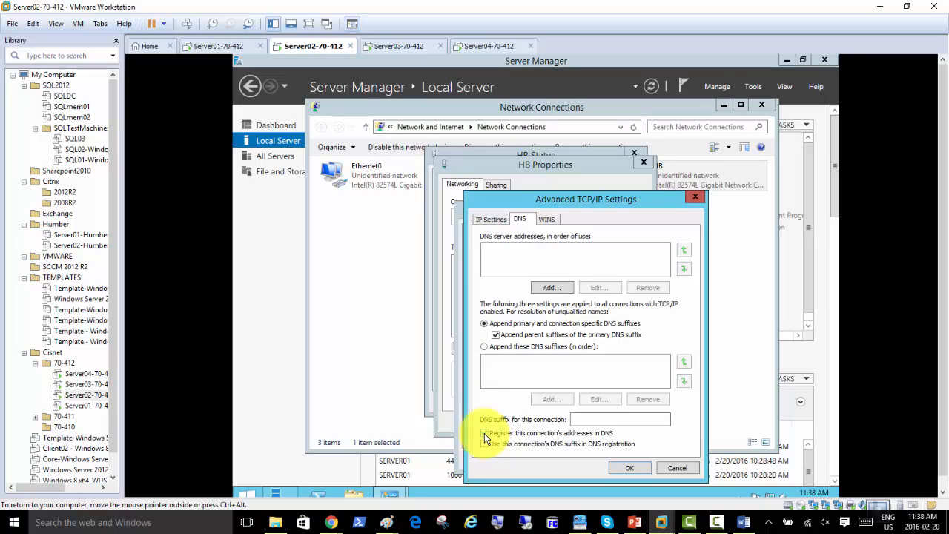
click(484, 433)
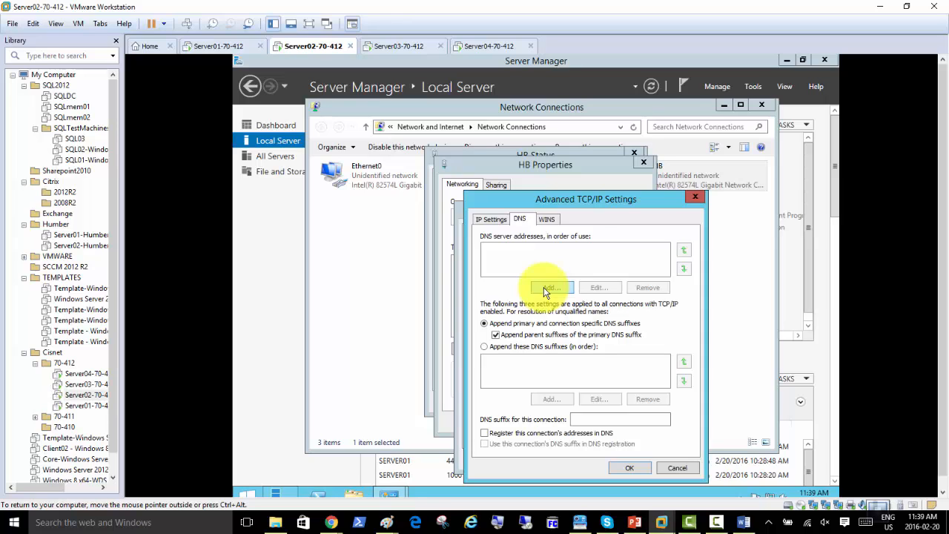
click(552, 221)
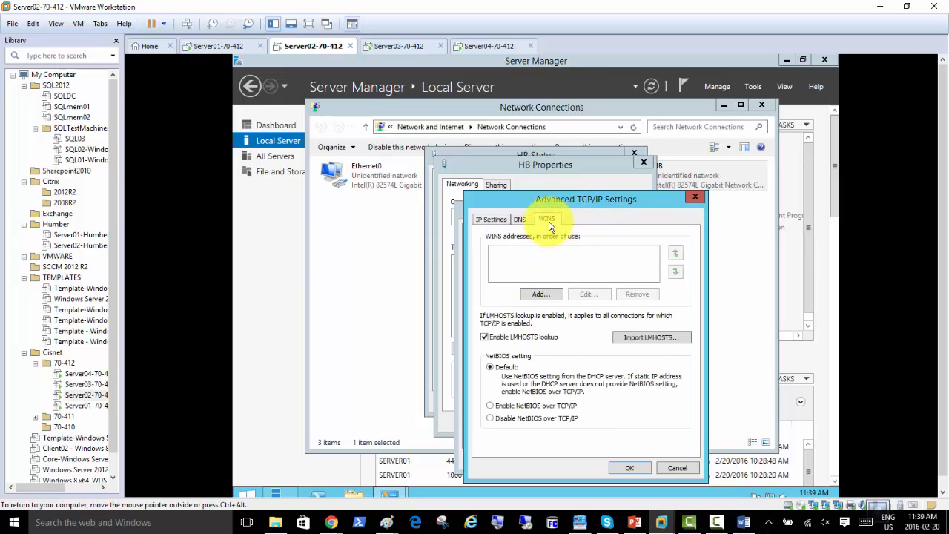
click(485, 339)
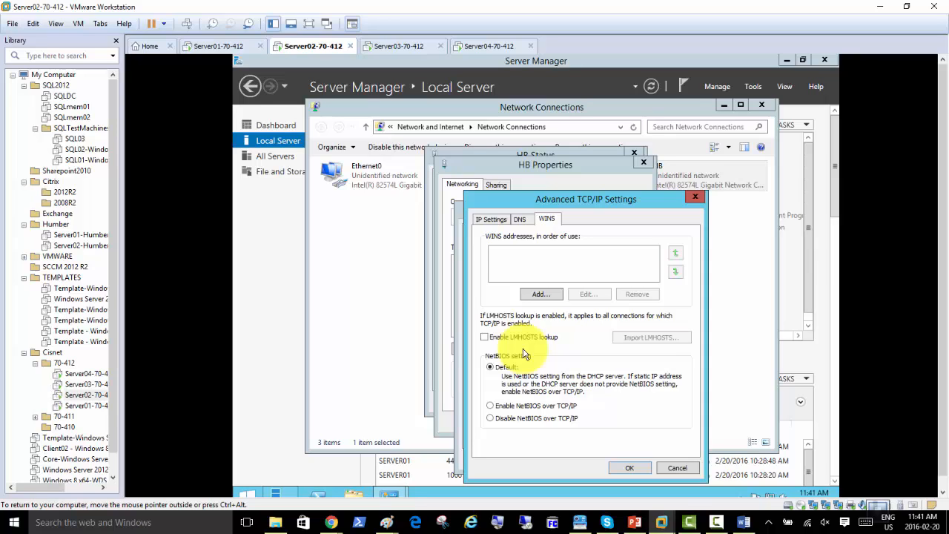
Recheck the DNS and WINS settings on Server02's HB adapter
click(518, 221)
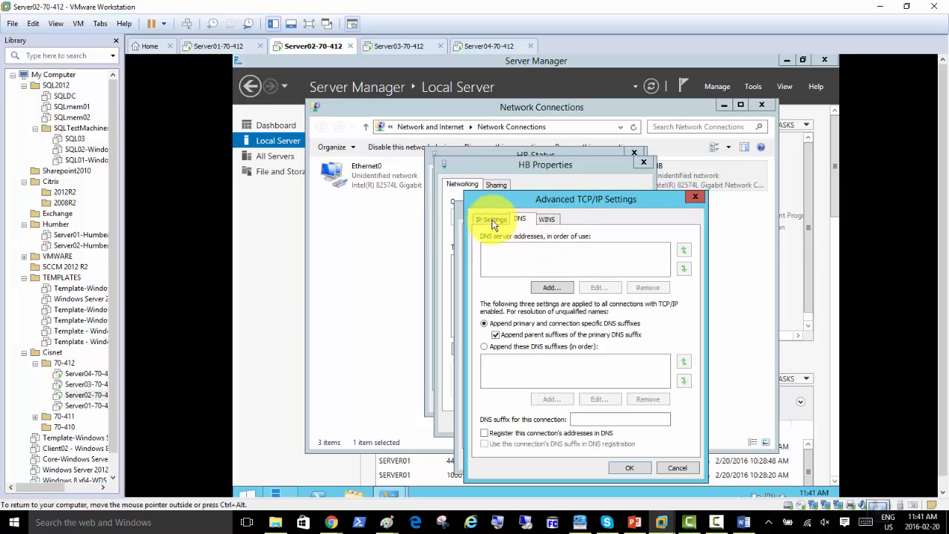
click(623, 466)
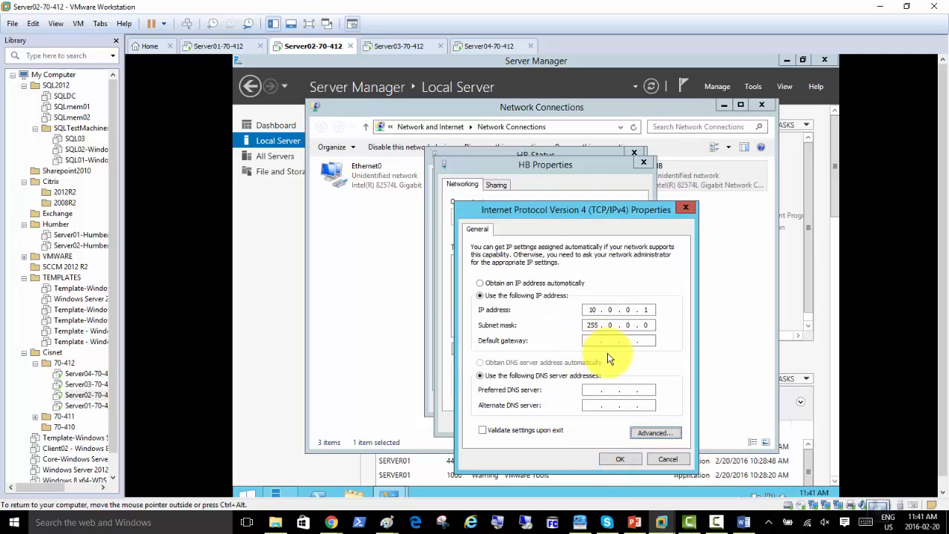
click(651, 433)
click(521, 220)
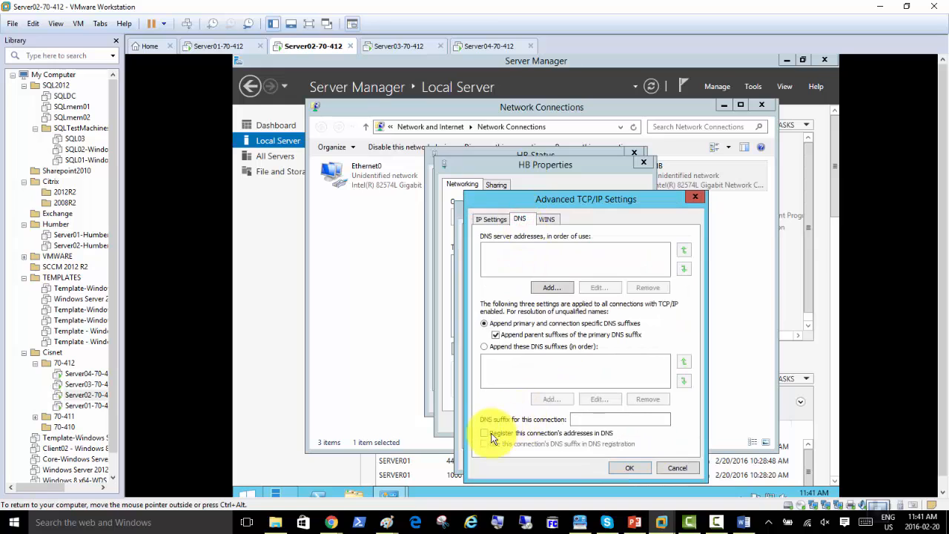
click(546, 219)
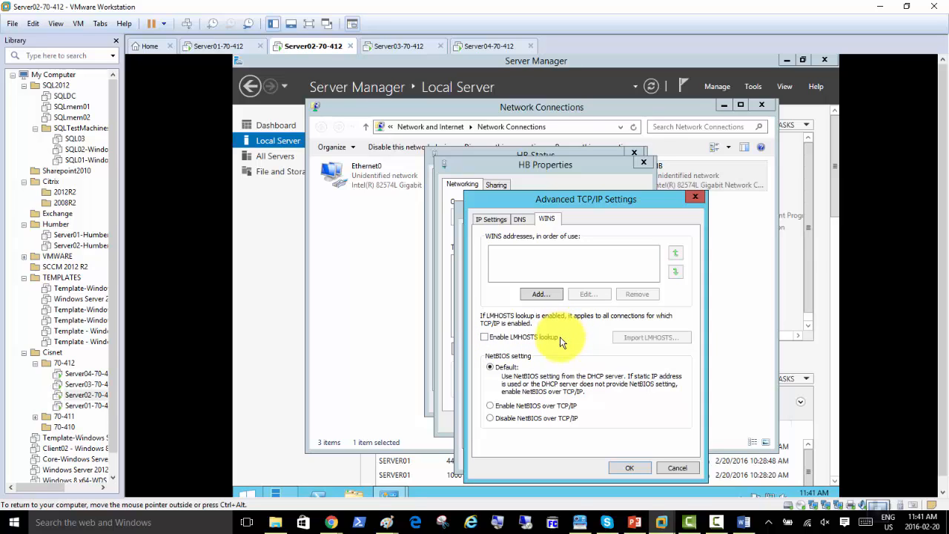
Accept the advanced TCP/IP, IPv4 and HB properties dialogs, then close HB Status
click(517, 218)
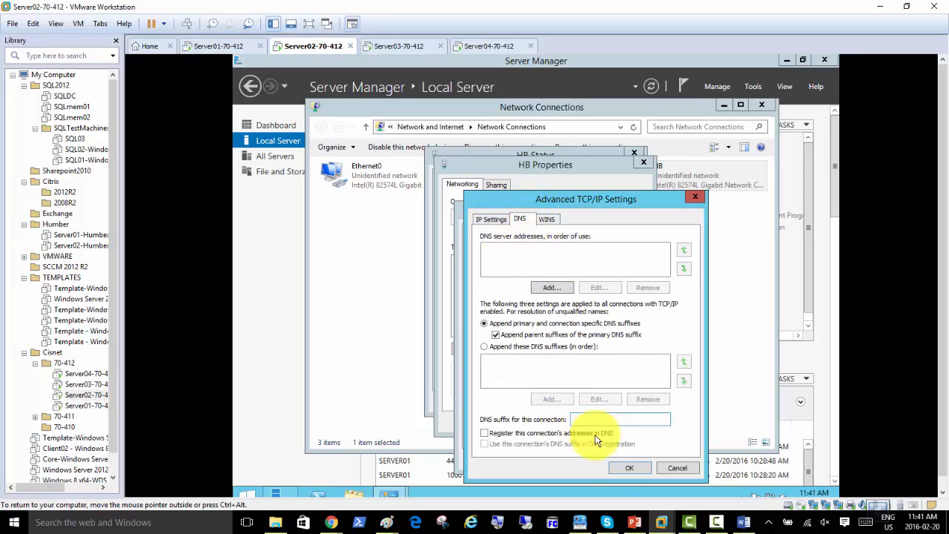
click(623, 465)
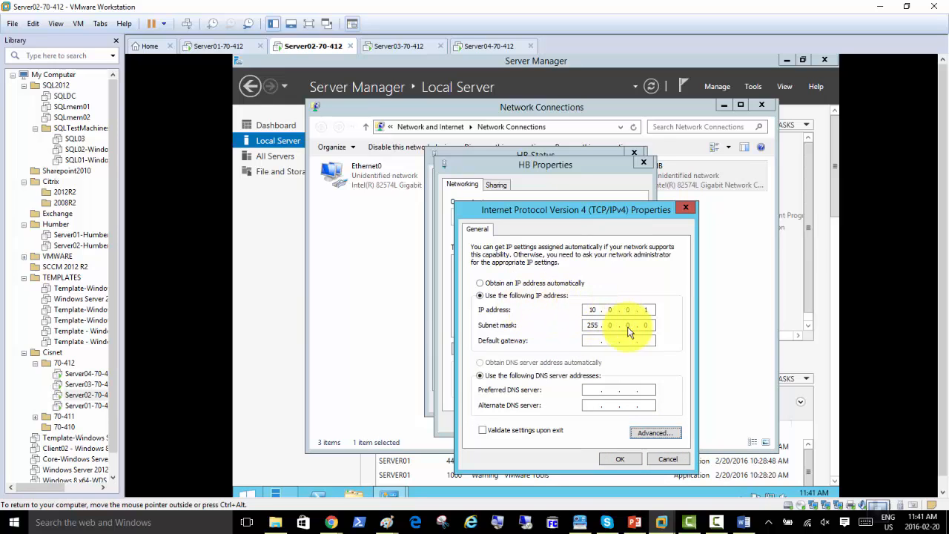
click(622, 459)
click(585, 424)
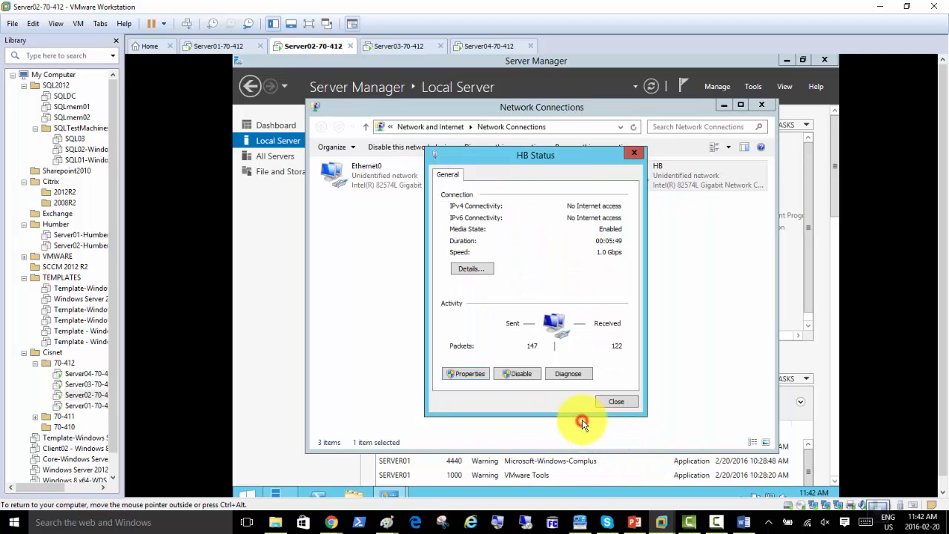
click(612, 402)
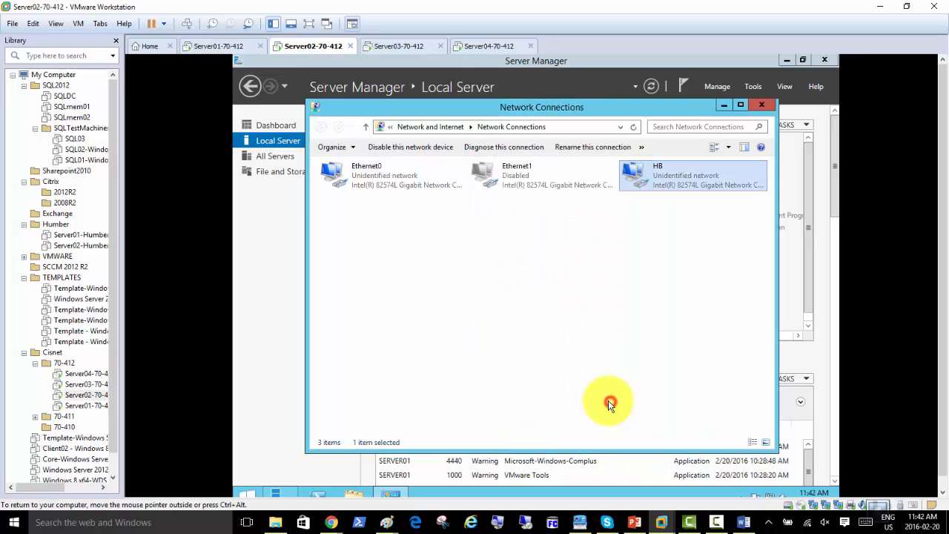
Switch to Server03-70-412 and open the IPv4 properties of its HB adapter
click(408, 45)
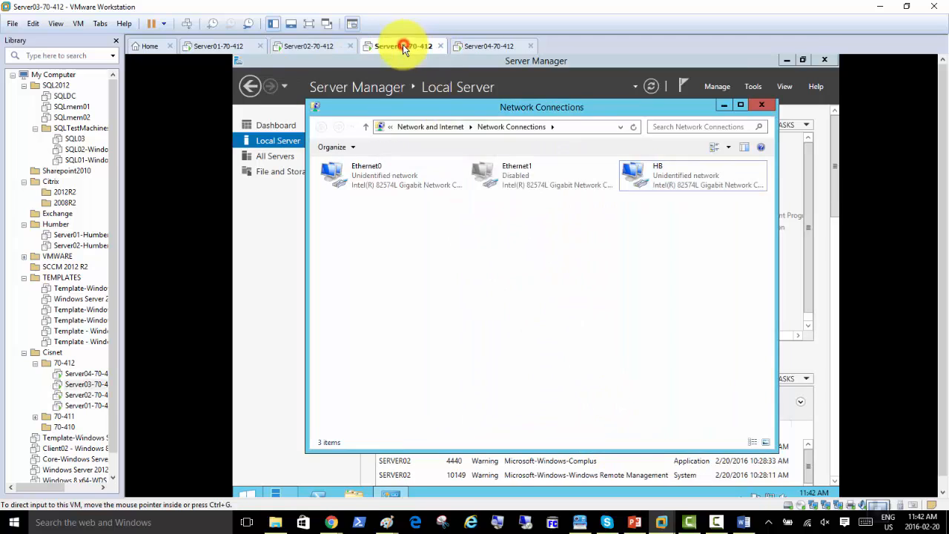
double_click(667, 184)
click(478, 375)
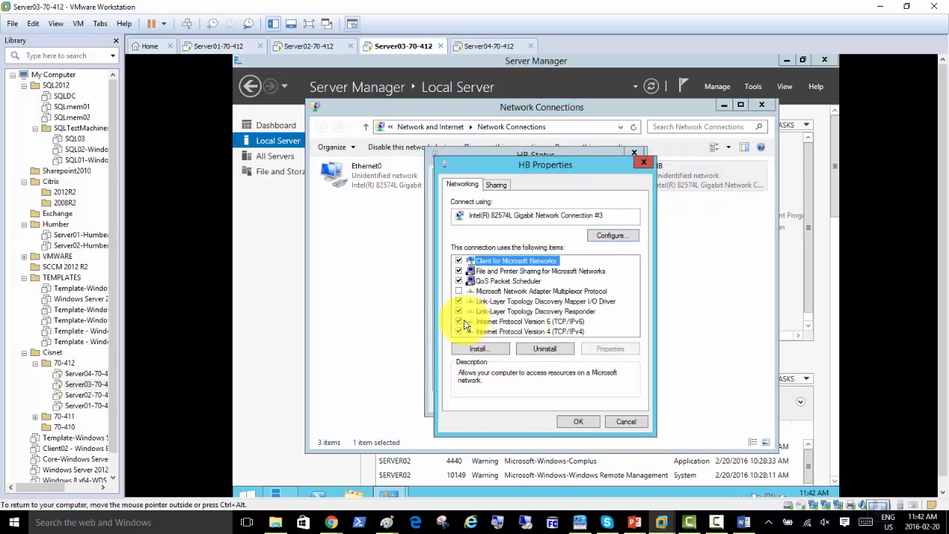
click(458, 324)
double_click(542, 331)
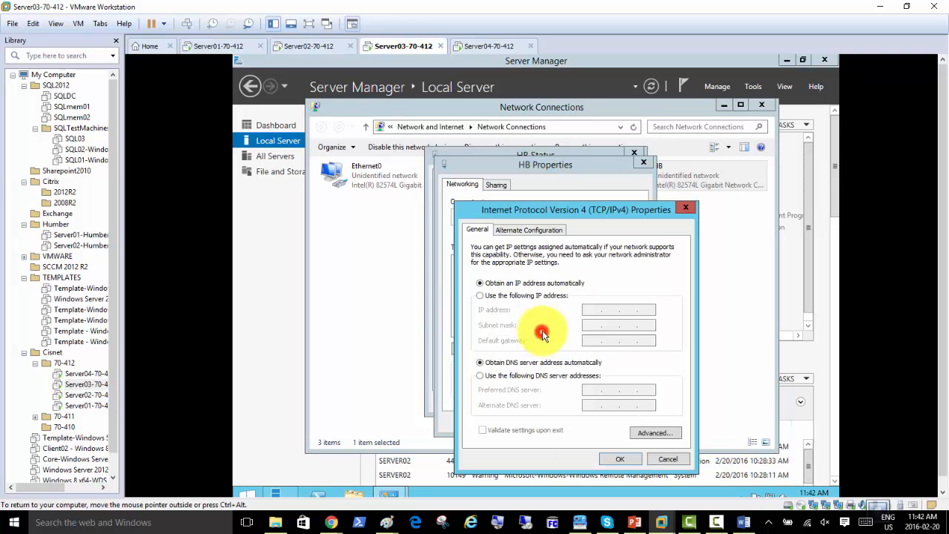
Give HB the static address 10.0.0.2 with subnet mask 255.0.0.0
click(531, 296)
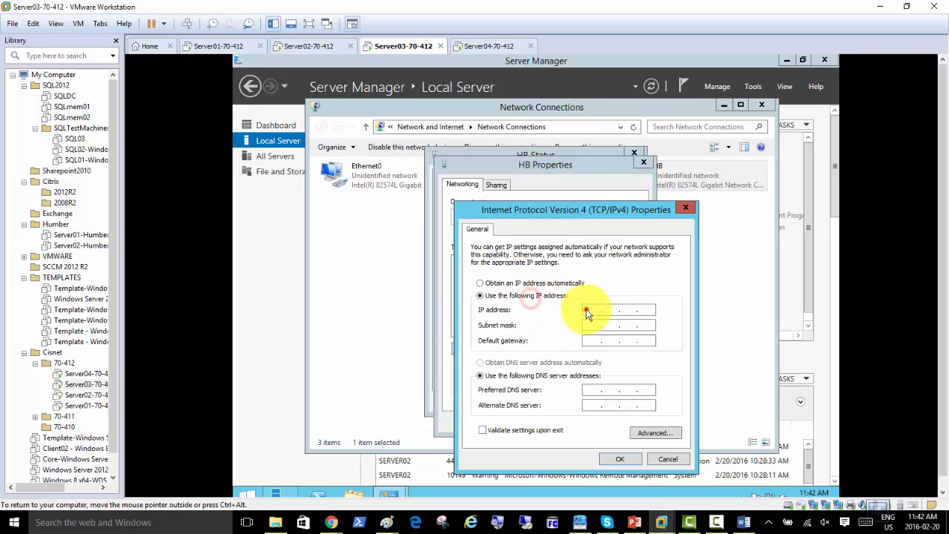
click(586, 310)
text(10.0.0.2)
key(Tab)
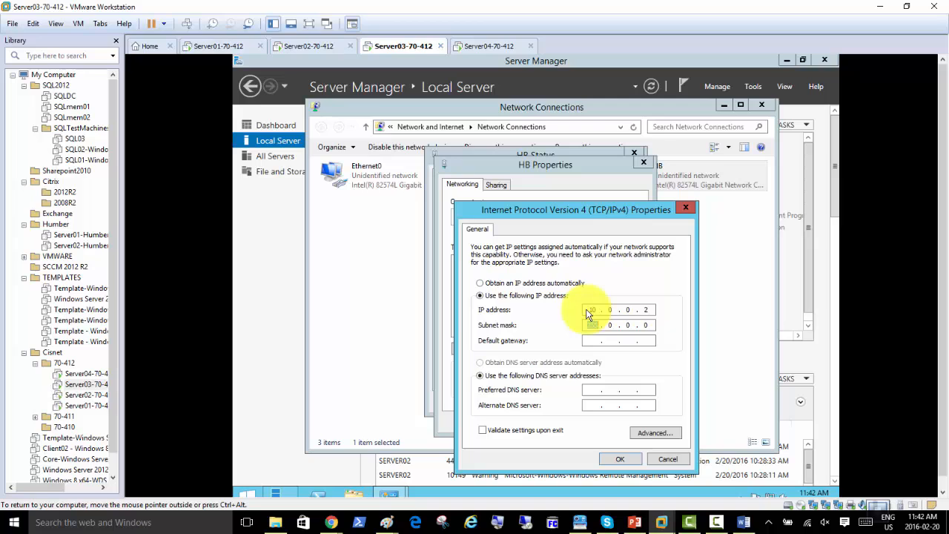
click(659, 427)
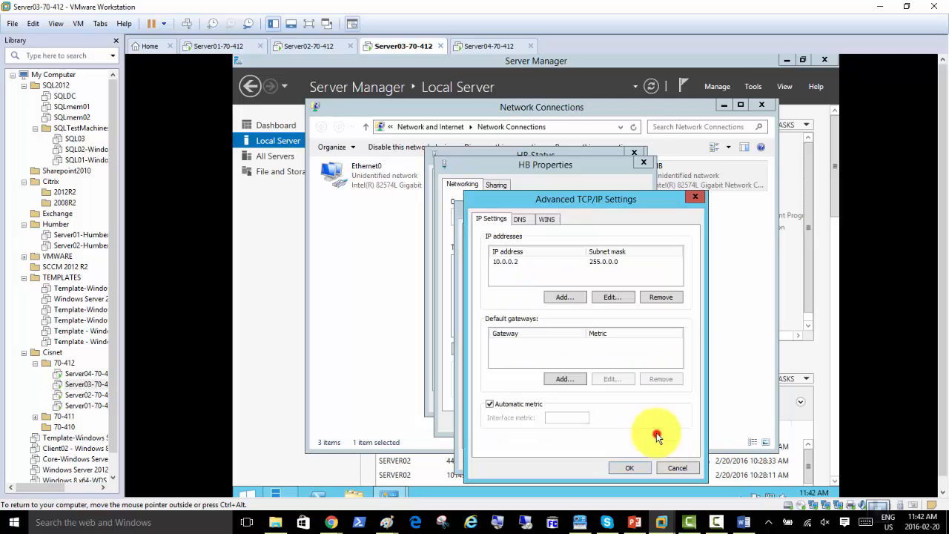
Turn off DNS registration and LMHOSTS lookup for Server03's HB adapter, then accept all dialogs
click(522, 221)
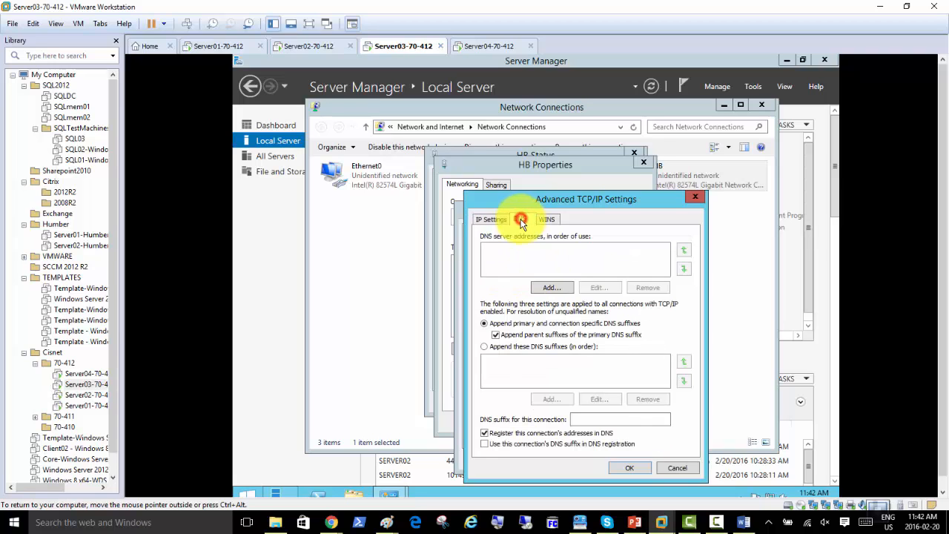
click(485, 434)
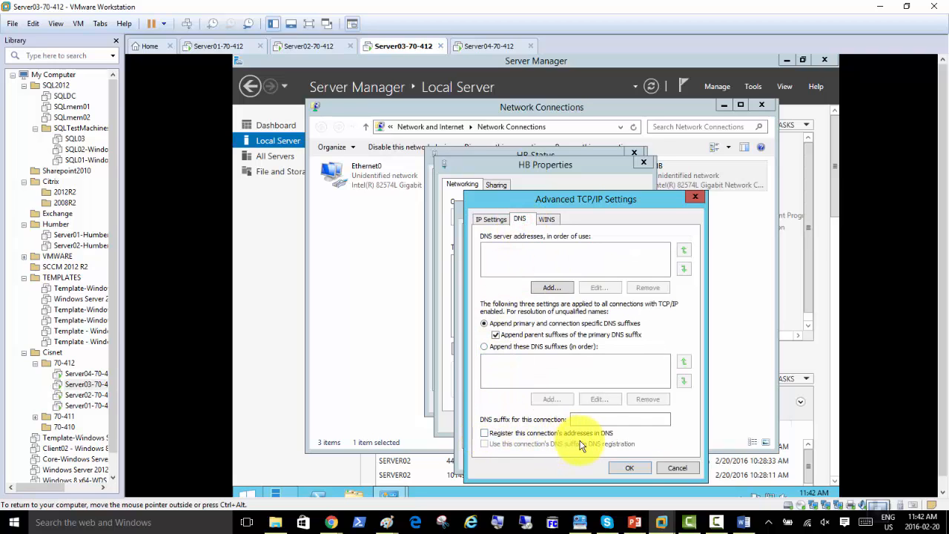
click(547, 220)
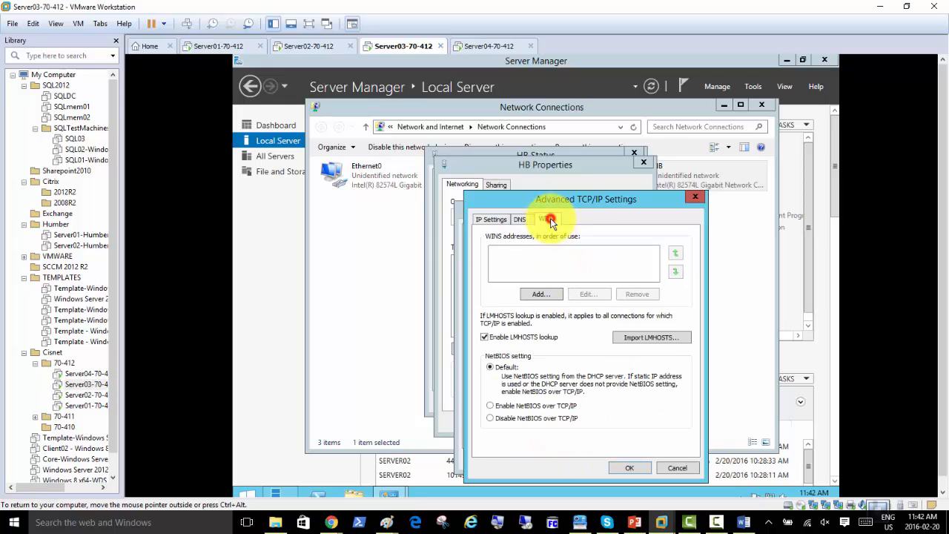
click(485, 339)
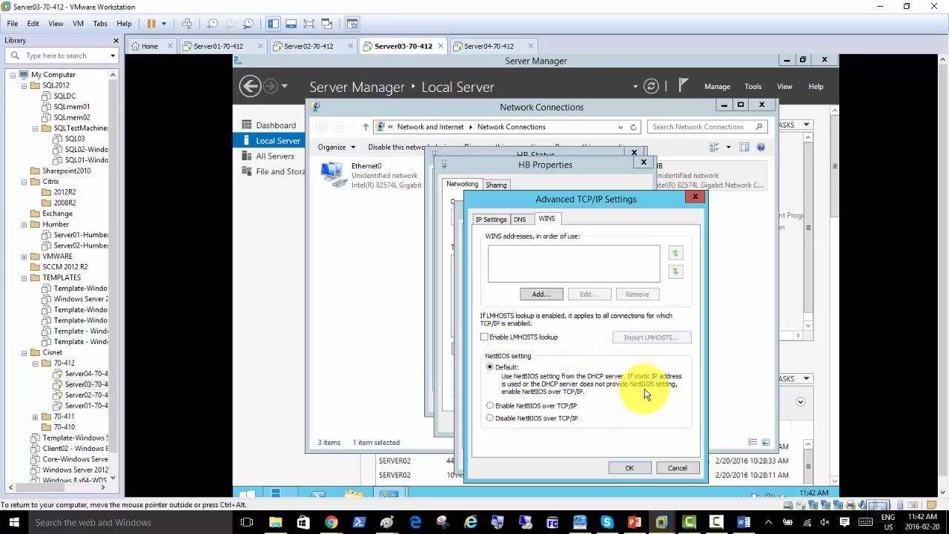
click(626, 468)
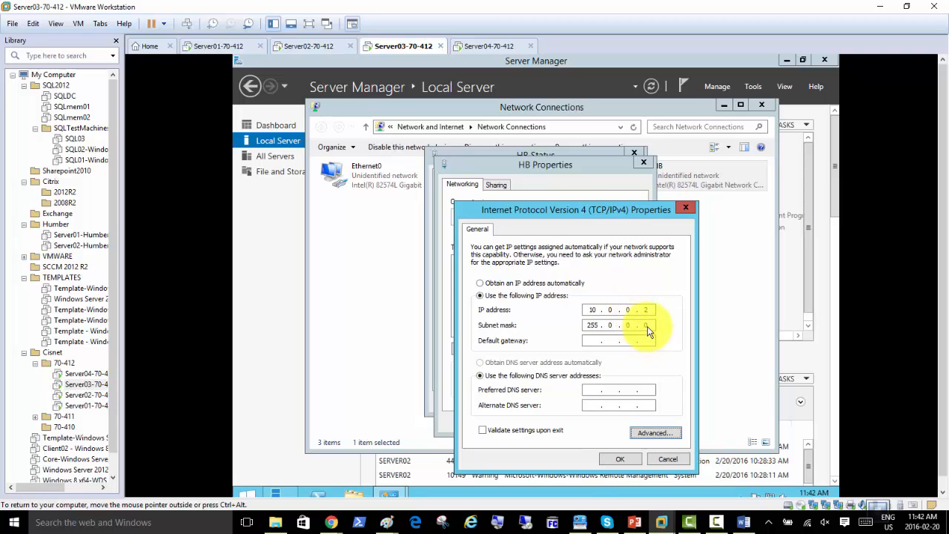
click(620, 459)
click(576, 422)
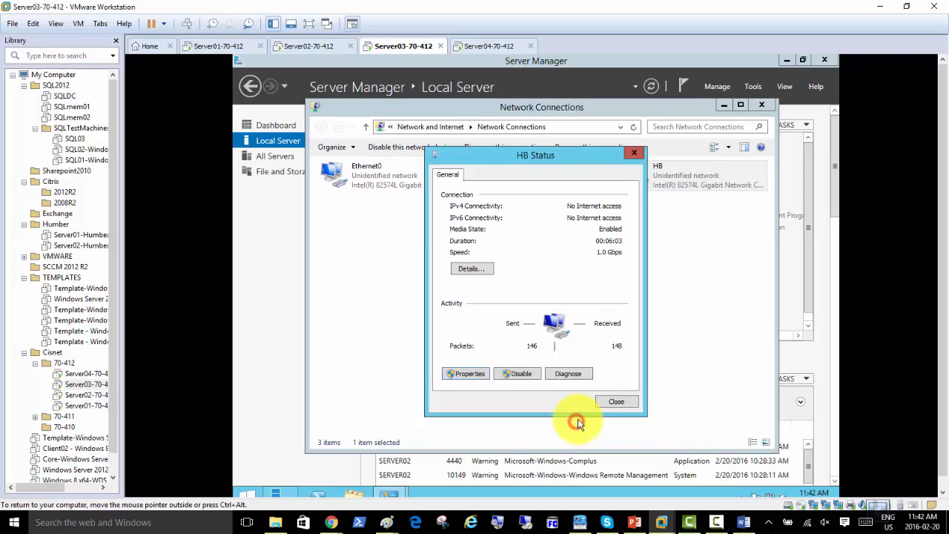
Close HB Status and confirm on Local Server that Windows Firewall Public is Off
click(611, 401)
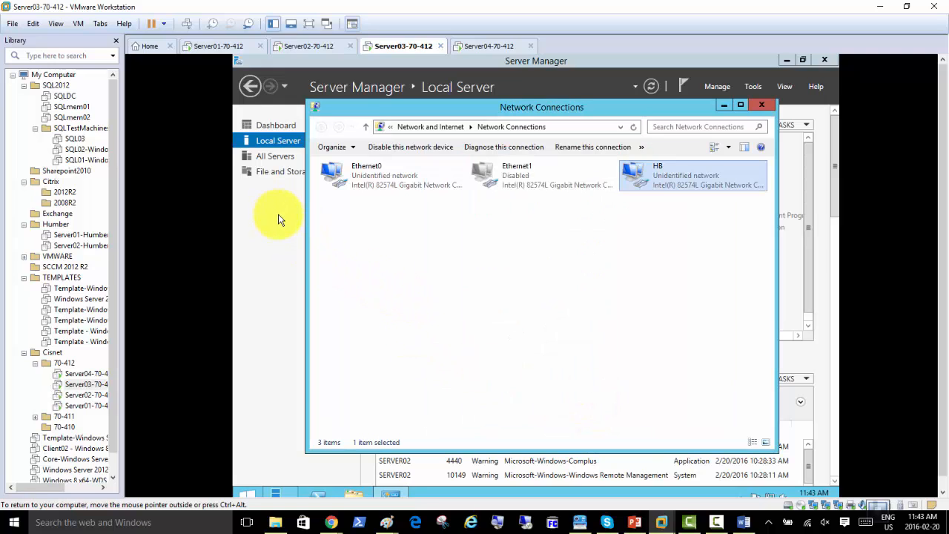
click(289, 148)
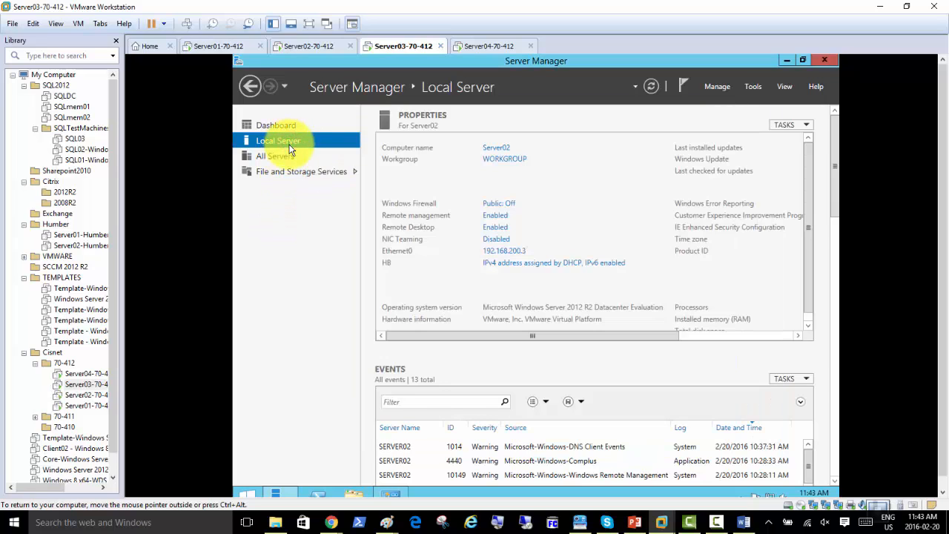
click(508, 203)
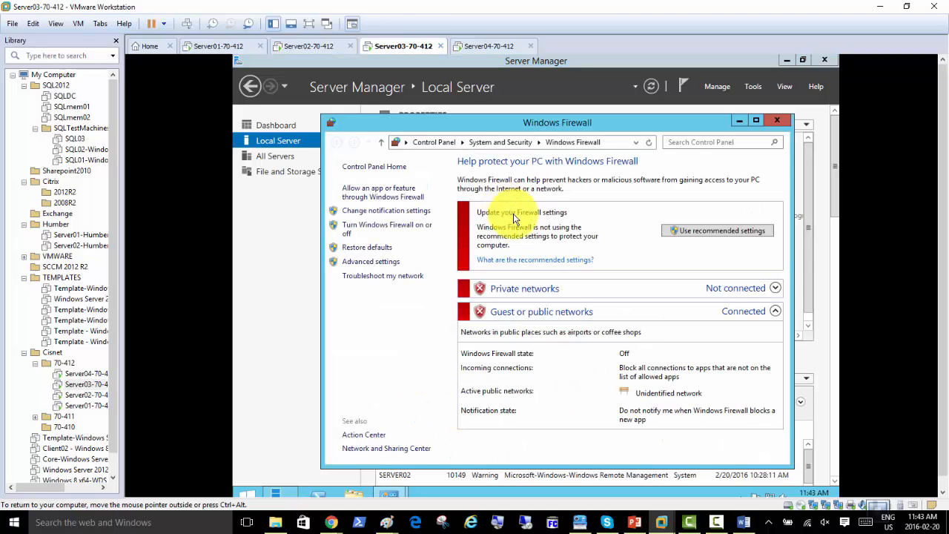
click(777, 120)
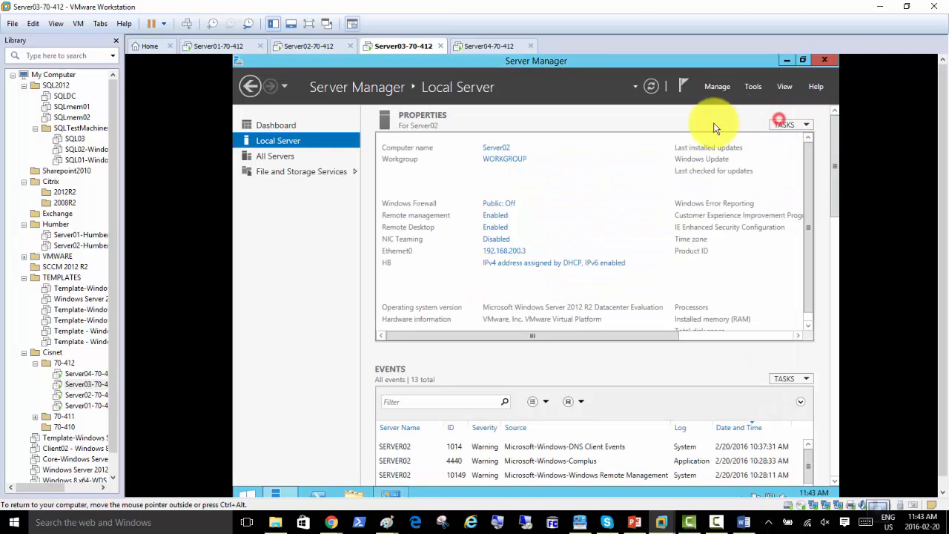
Snapshot Server01-70-412 described 'activated, 192.168.200.1, DC/DNS installed, Cisnetdomain'
click(212, 48)
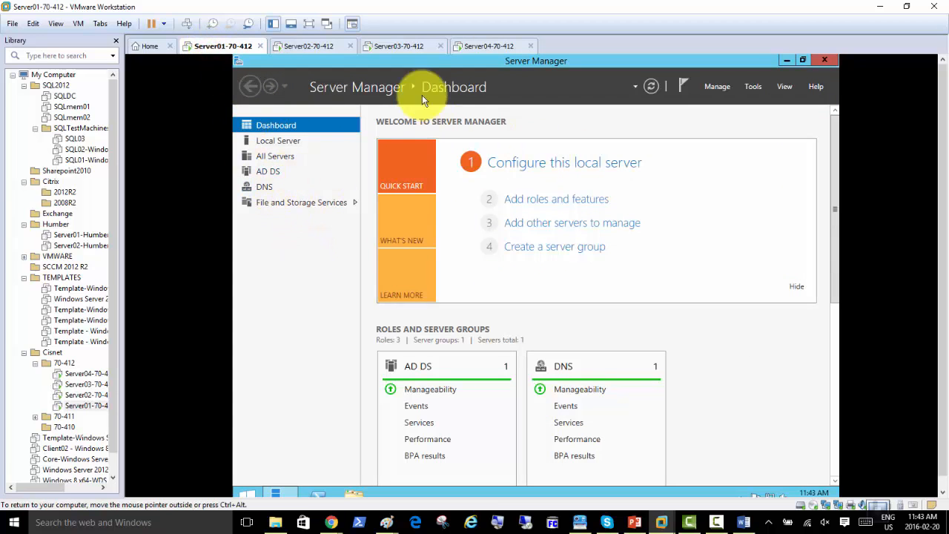
right_click(233, 52)
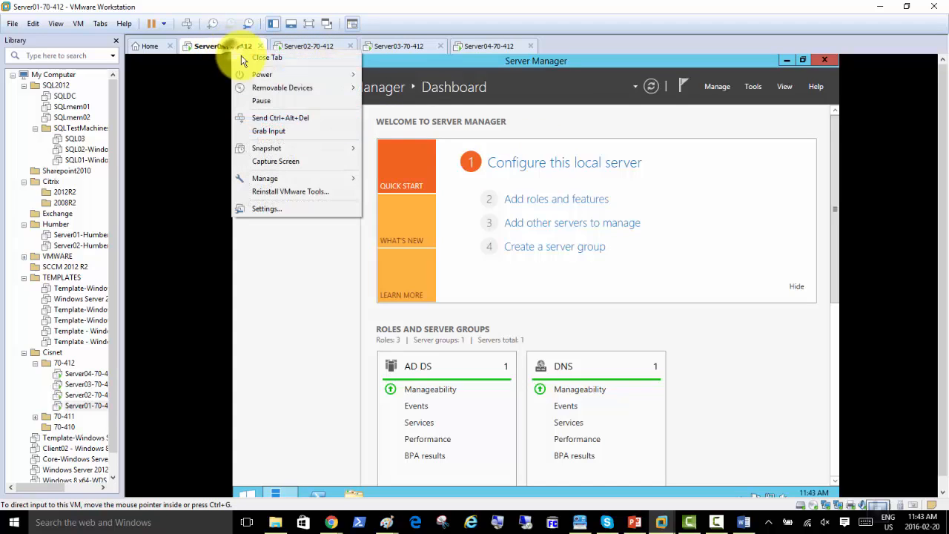
mouse_move(314, 150)
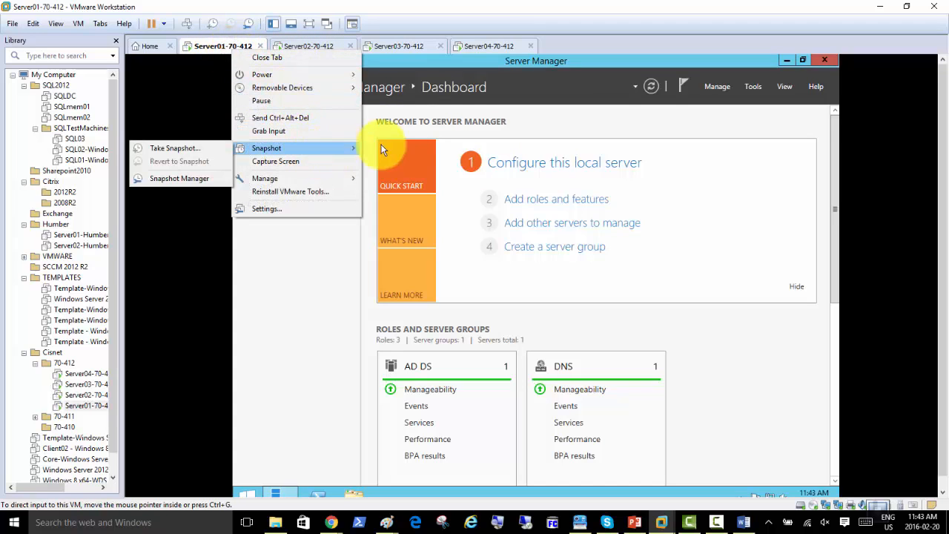
click(210, 148)
click(492, 267)
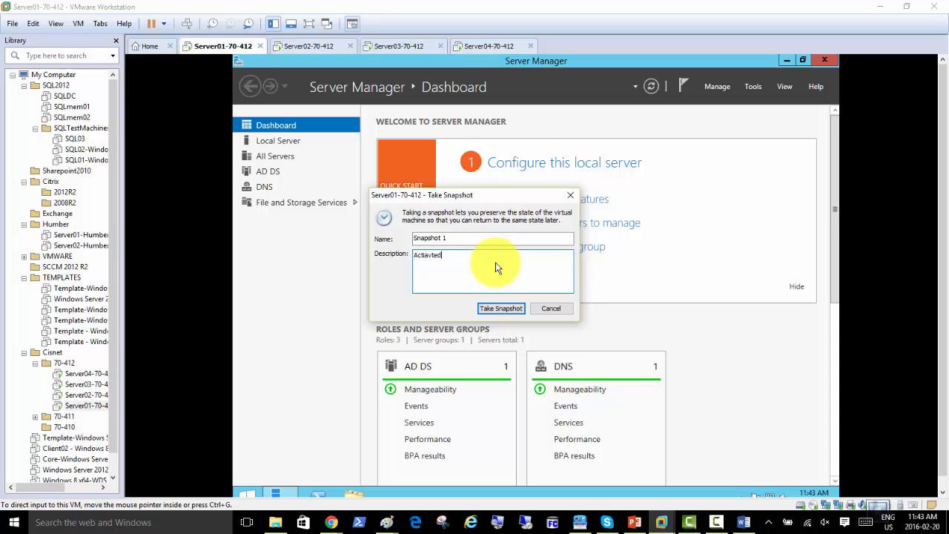
key(Return)
text(192.168.200)
text(DNS installed)
key(Return)
text(Cisnetdomain)
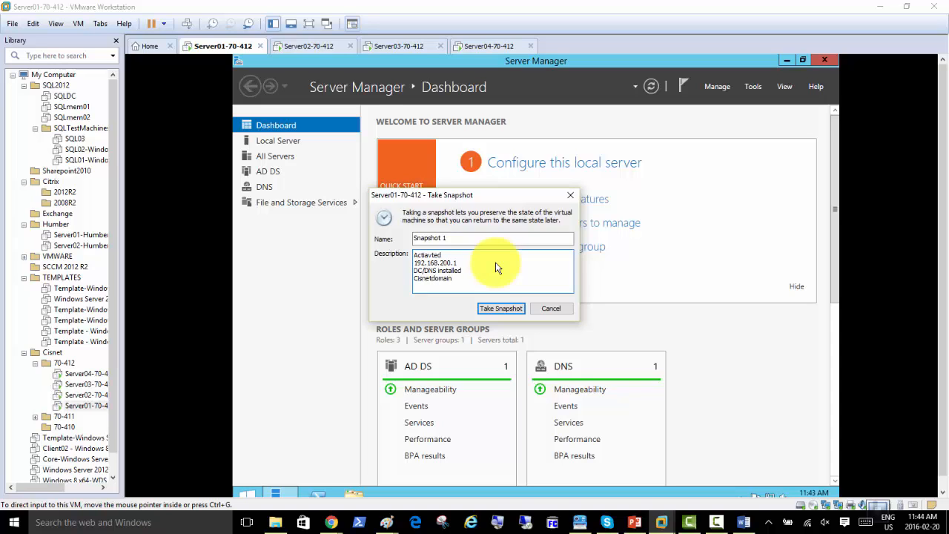
click(501, 308)
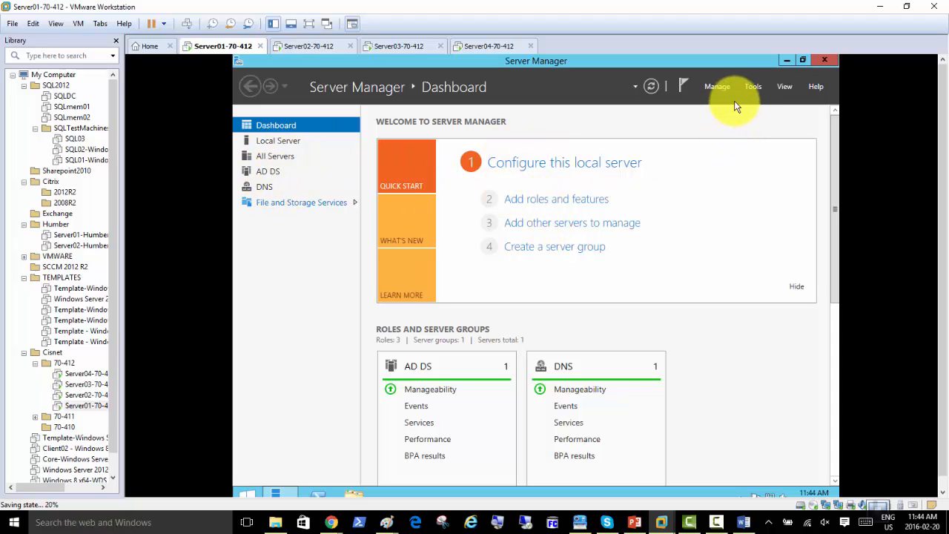
In Active Directory Users and Computers, copy the Administrator account from Cisnetdomain.local's Users container
click(716, 88)
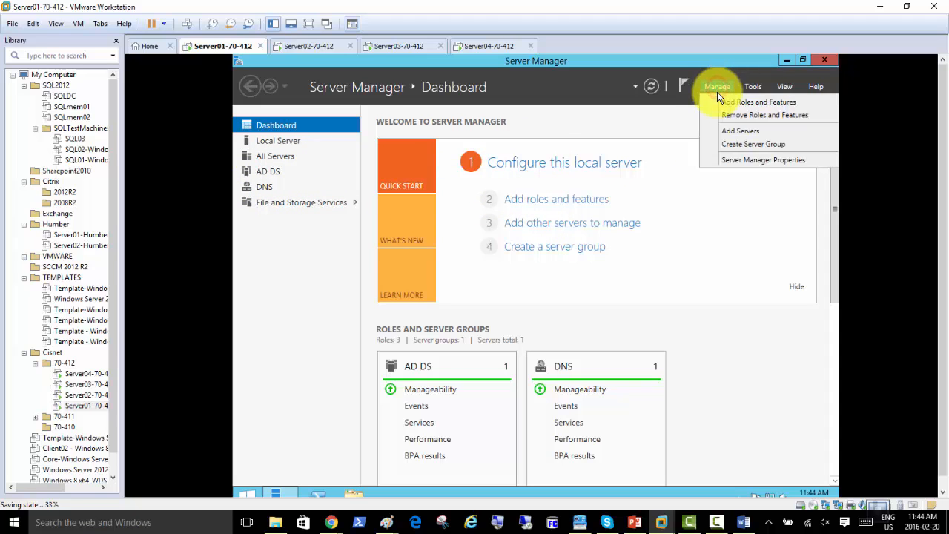
click(752, 87)
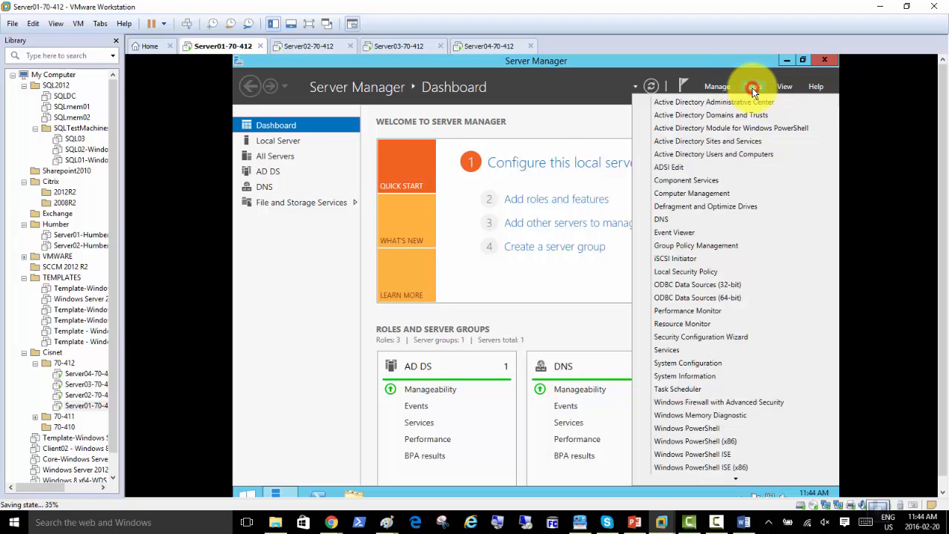
click(723, 155)
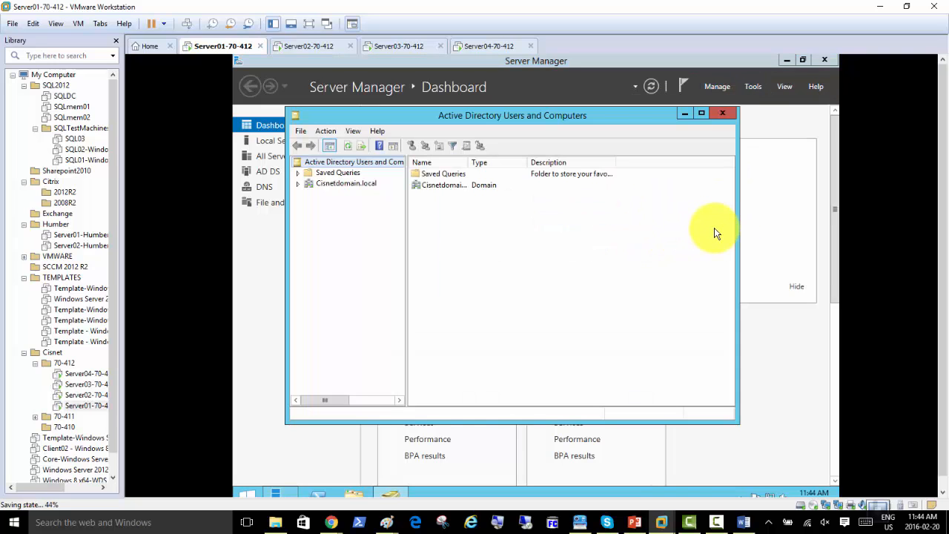
double_click(352, 185)
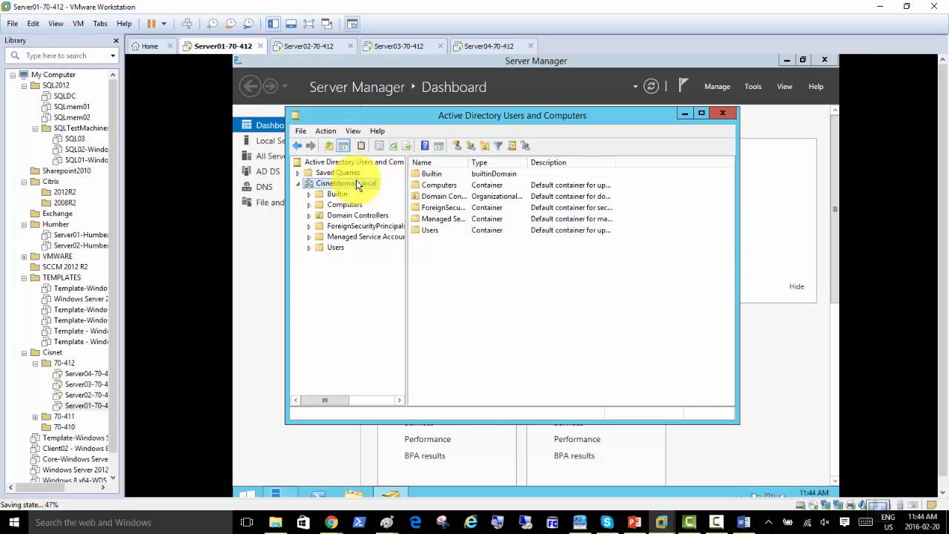
click(336, 250)
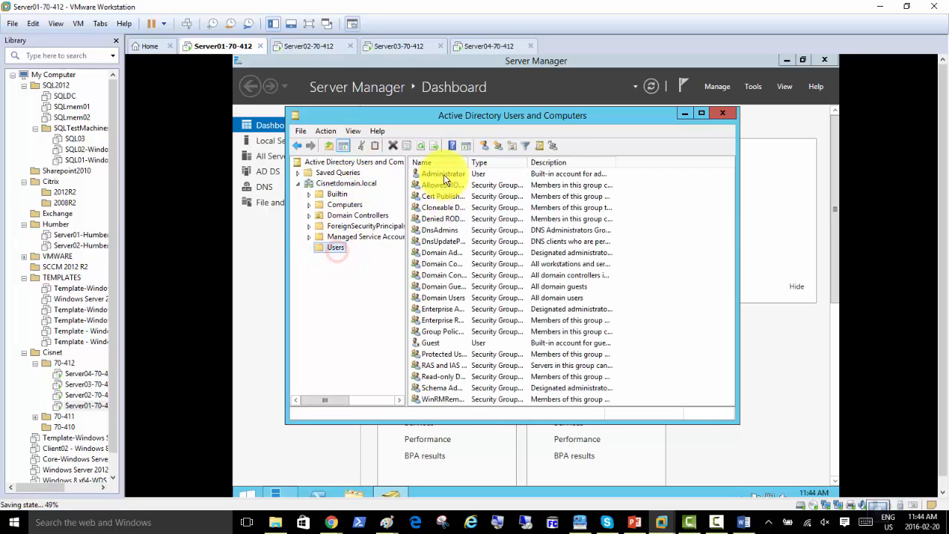
right_click(444, 174)
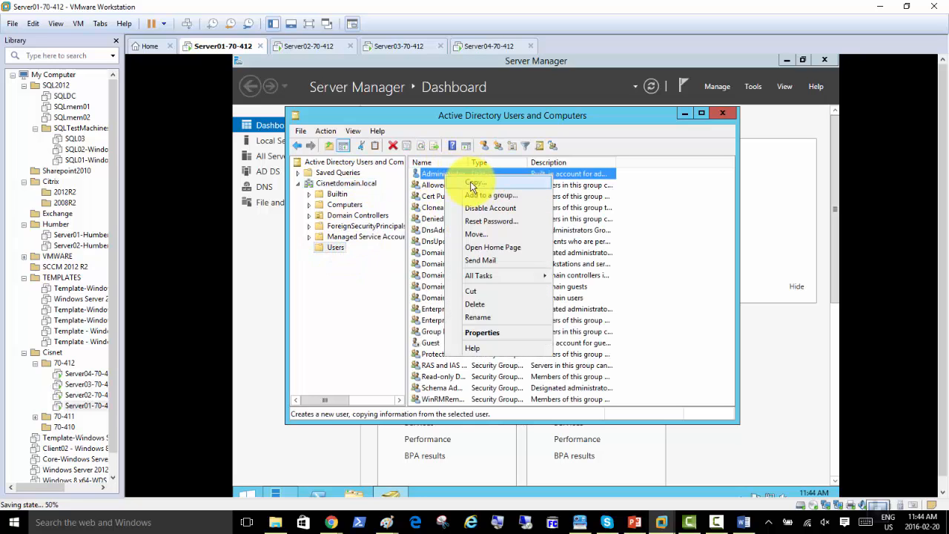
click(475, 183)
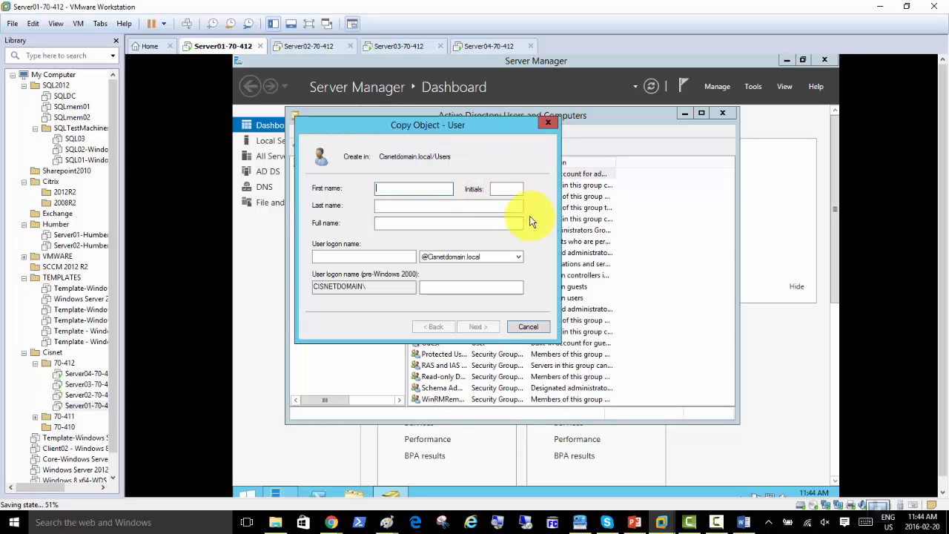
Name the copied user Cisnetadmin, set and confirm its password, and finish
text(Cisnetadmin)
key(Tab)
key(Tab)
key(Tab)
key(Tab)
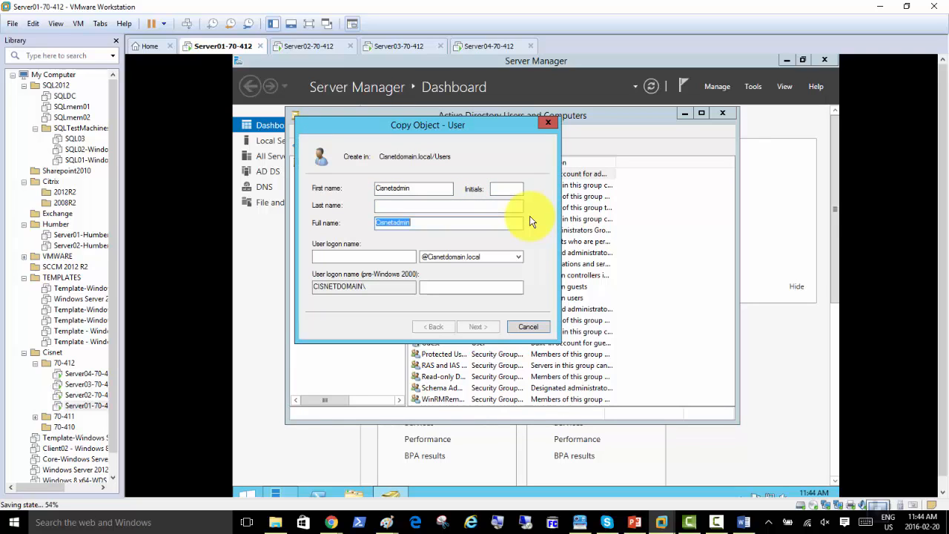
text(Cisnetadmin)
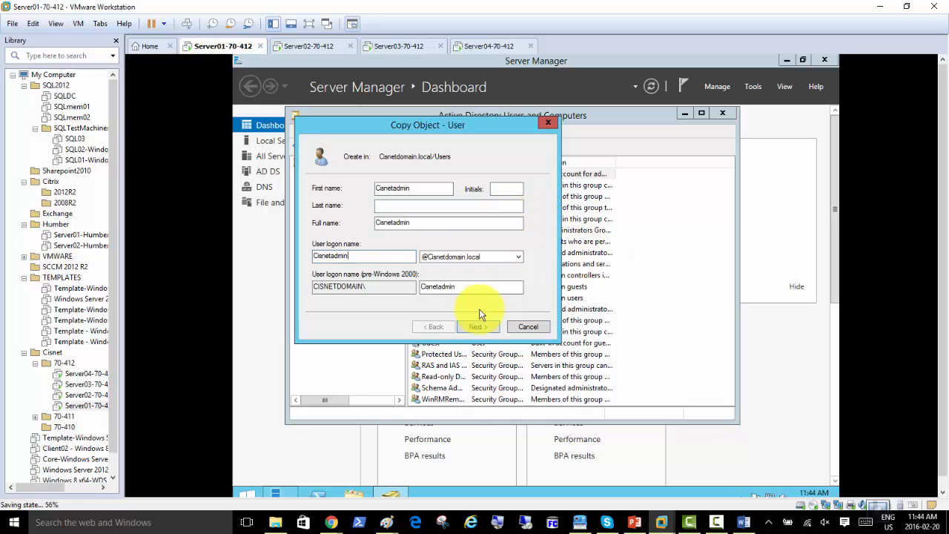
click(478, 326)
text(Pa$$w0rd1)
key(Tab)
text(Pa$$w0rd1)
click(482, 327)
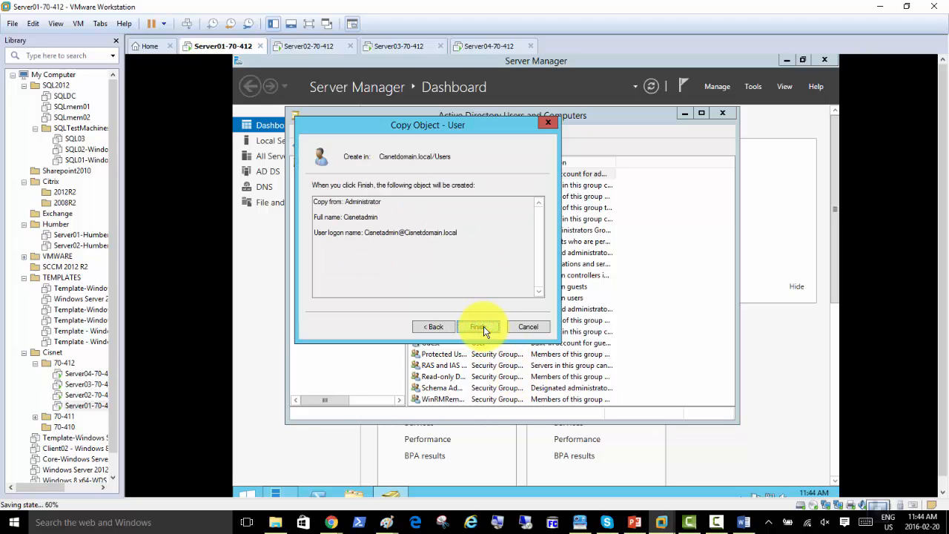
click(482, 327)
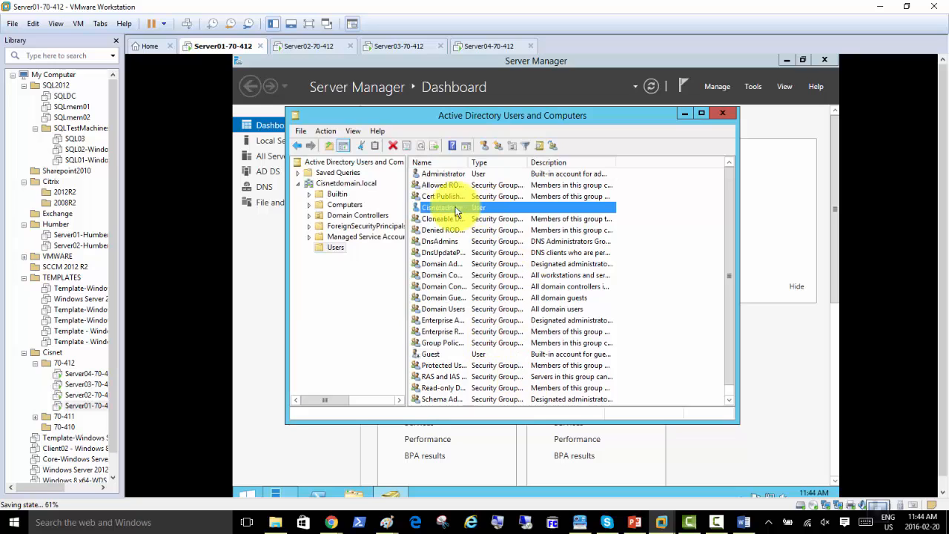
Sign out of Administrator and sign back in as cisnetadmin with its password
click(249, 490)
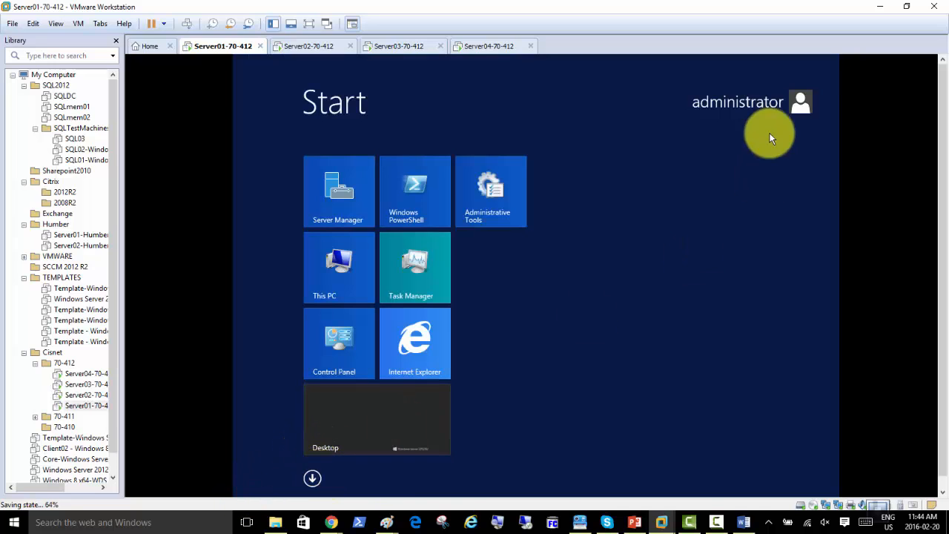
click(800, 103)
click(730, 160)
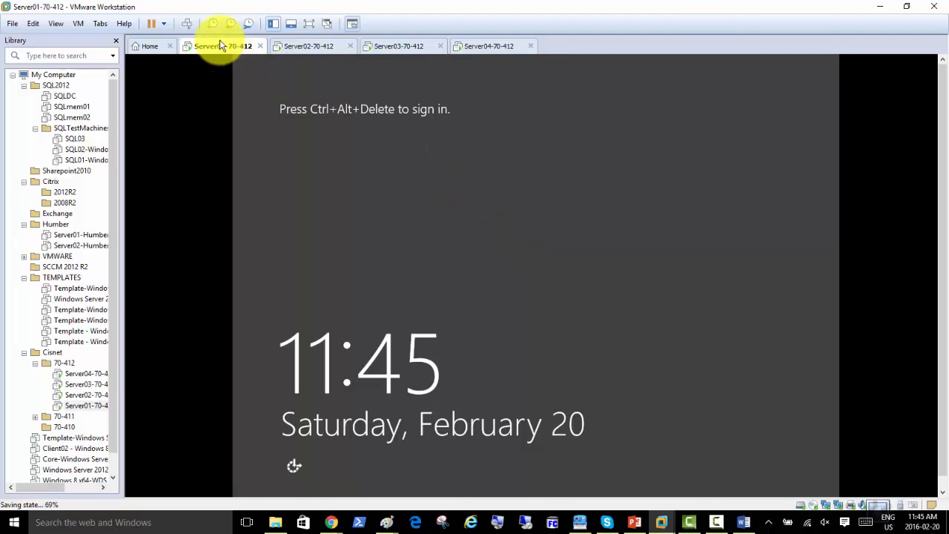
click(187, 24)
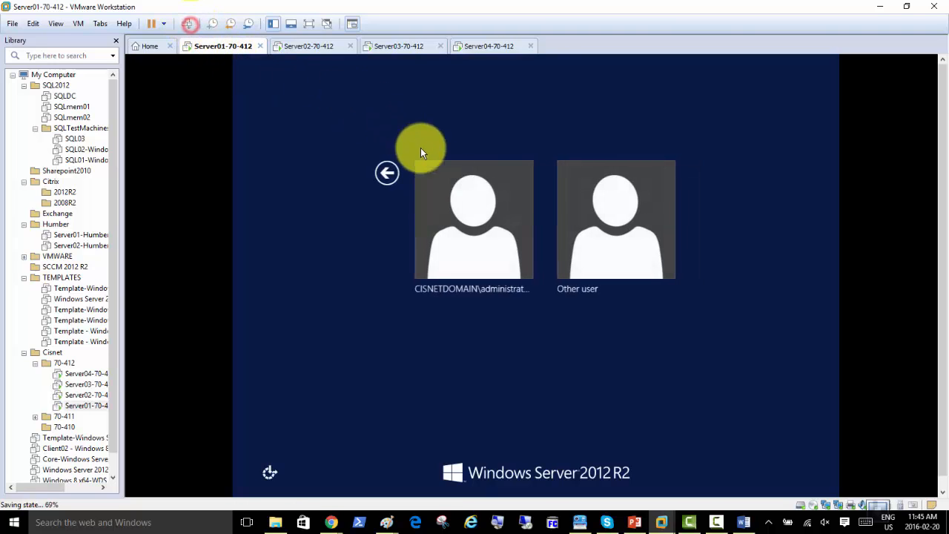
click(605, 236)
text(cisnetadmin)
key(Tab)
text(Pa$$w0rd1)
key(Return)
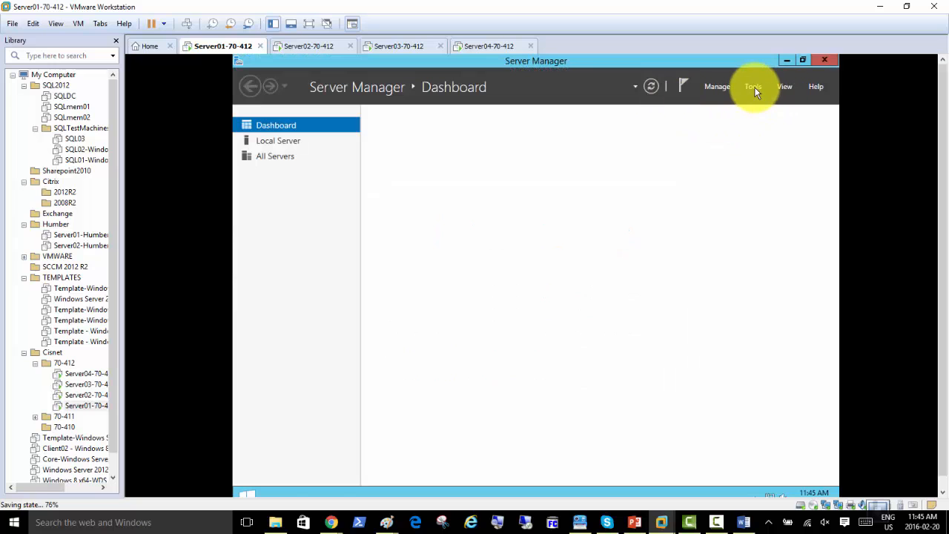
Disable the Administrator account in Cisnetdomain.local's Users container, then close Active Directory Users and Computers
click(754, 89)
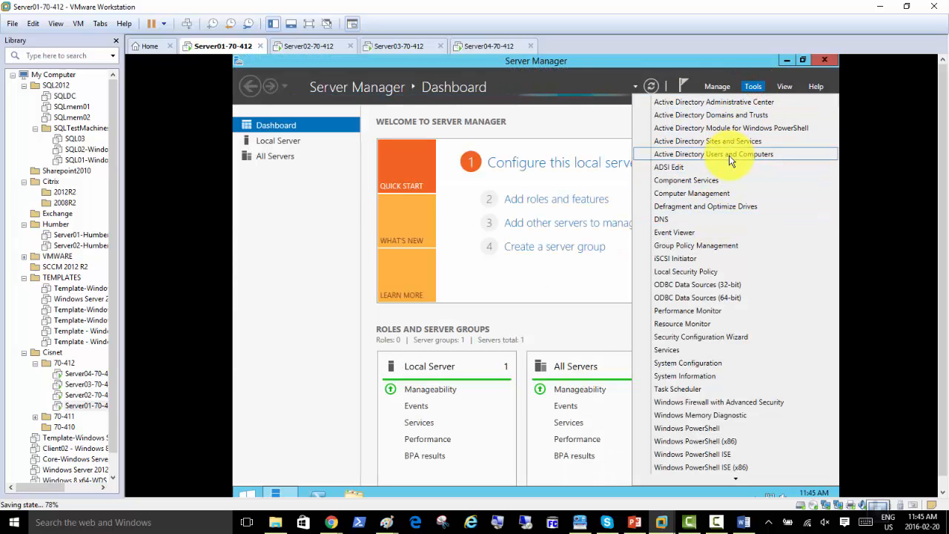
click(728, 154)
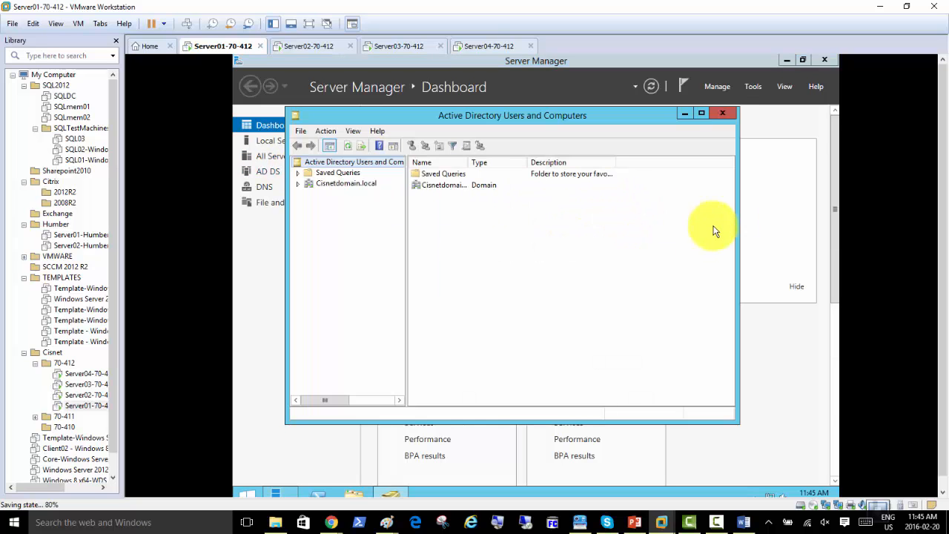
click(361, 184)
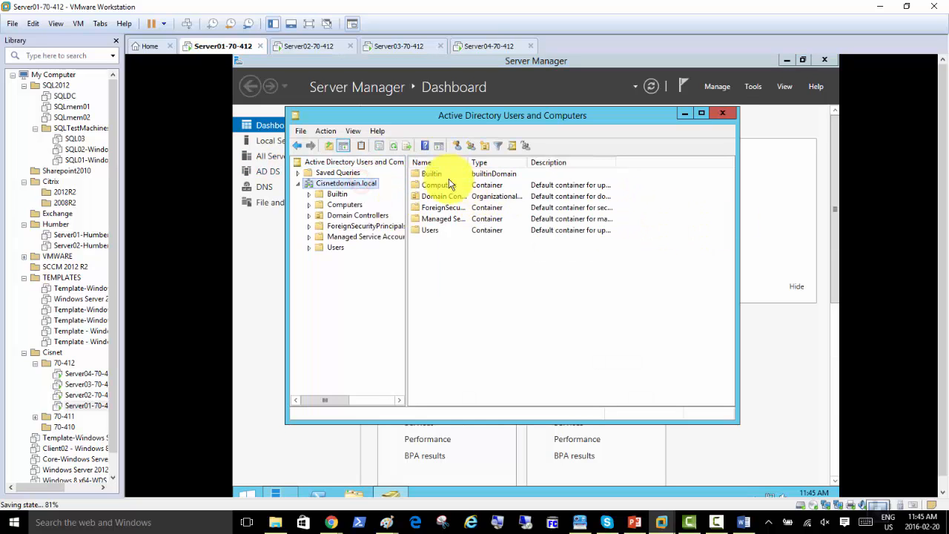
click(335, 247)
right_click(438, 180)
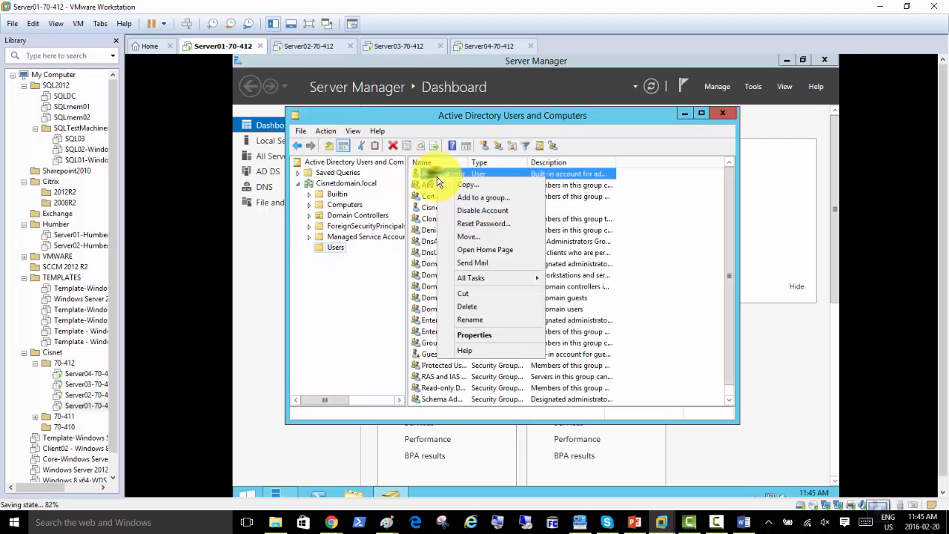
click(467, 208)
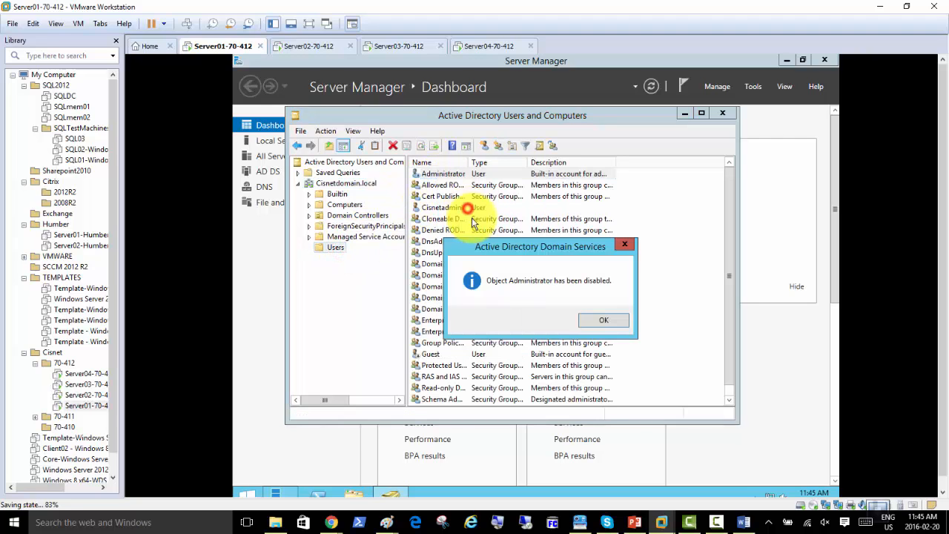
click(597, 320)
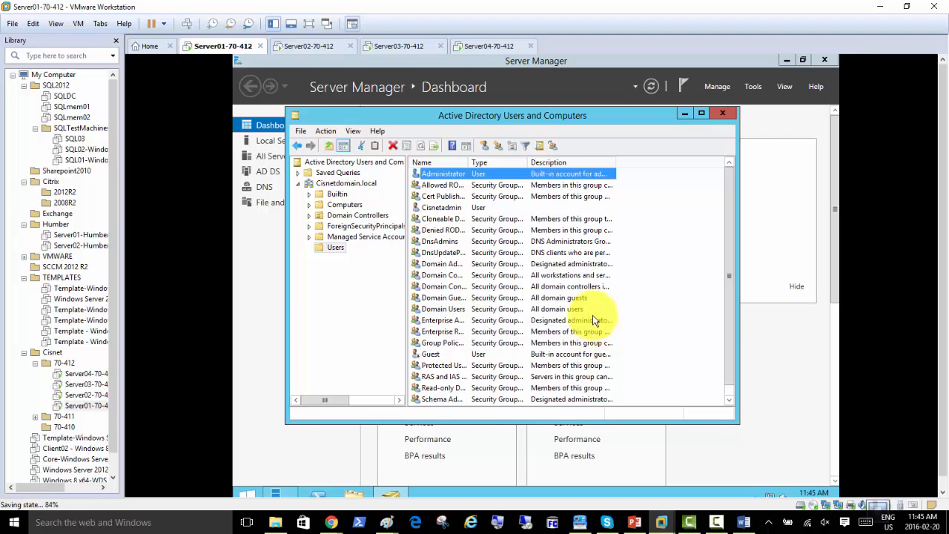
click(719, 114)
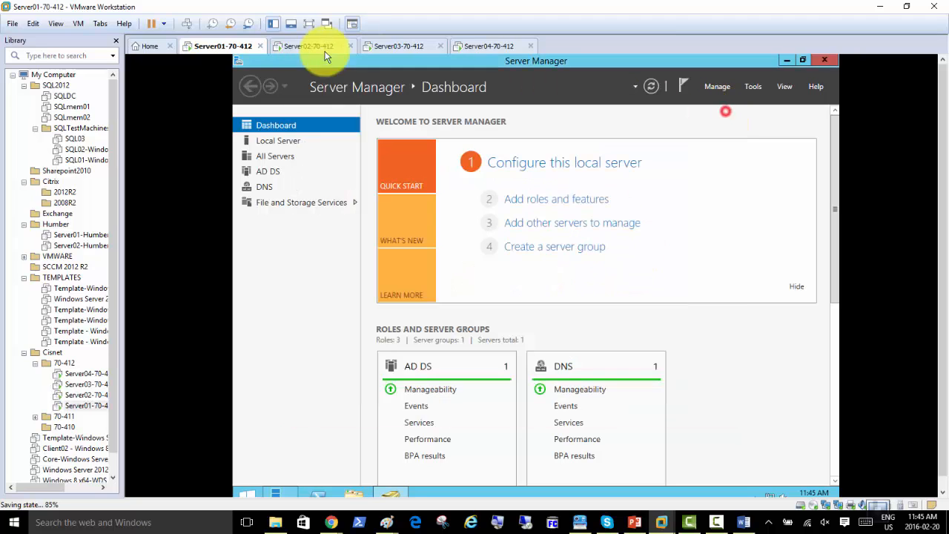
Switch to Server02-70-412 and bring the Paint node diagram forward
click(301, 46)
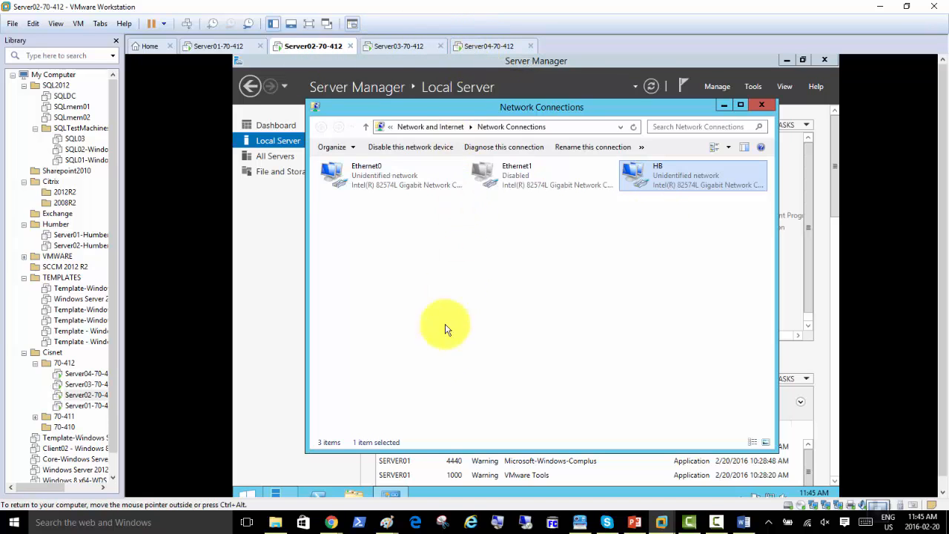
mouse_move(394, 509)
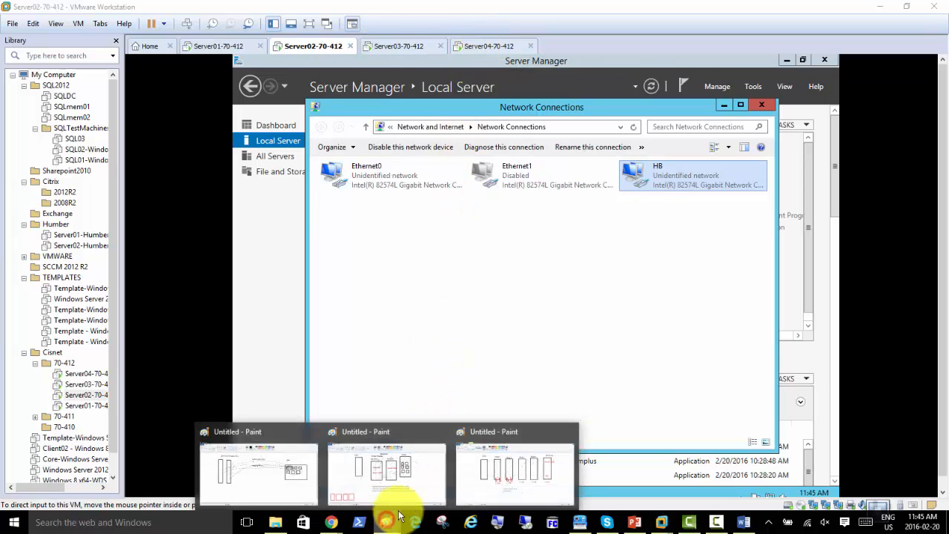
click(494, 483)
Add a top-left note reading 'Configure HB' and '- on SAN Box Add and configure two DISKS'
click(11, 140)
click(22, 130)
text(Configure)
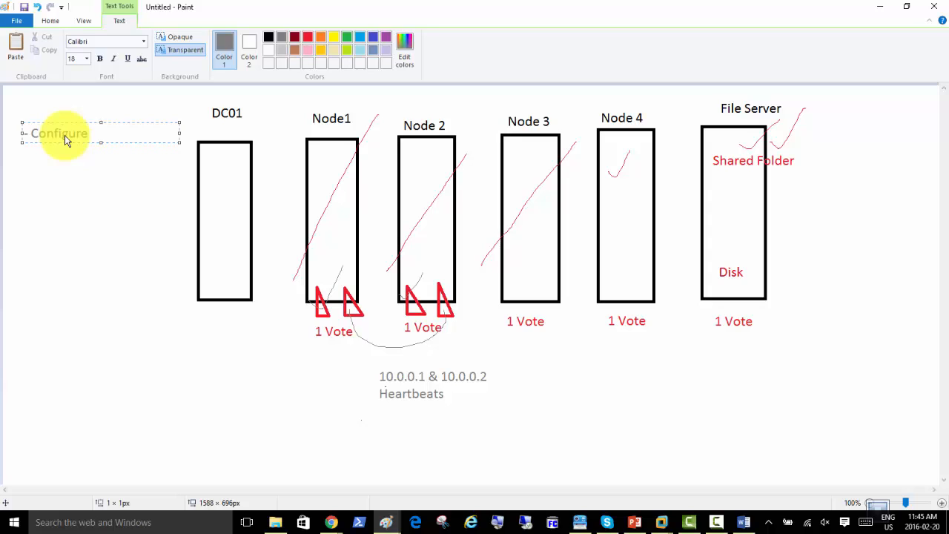
text(HB)
key(Return)
text(- on SAN Bo)
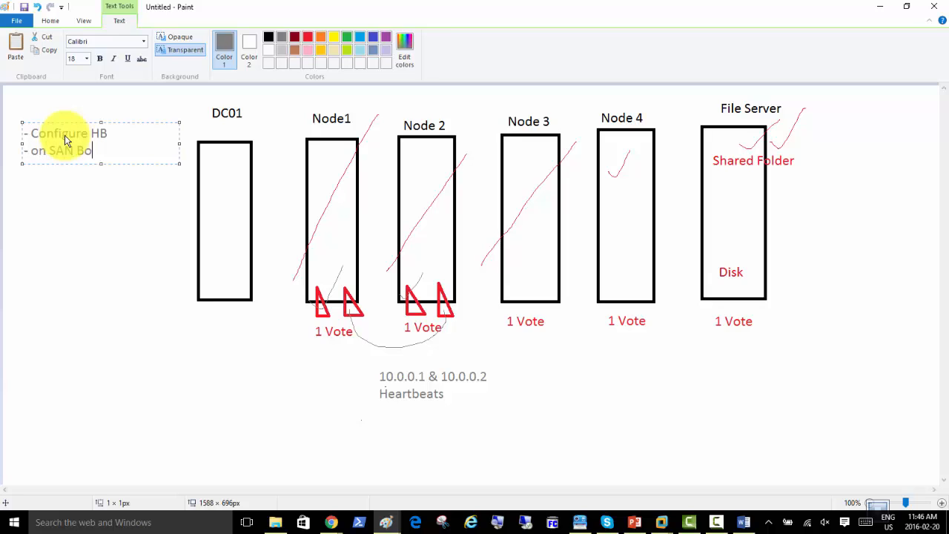
text(x Add and configure two DISKS)
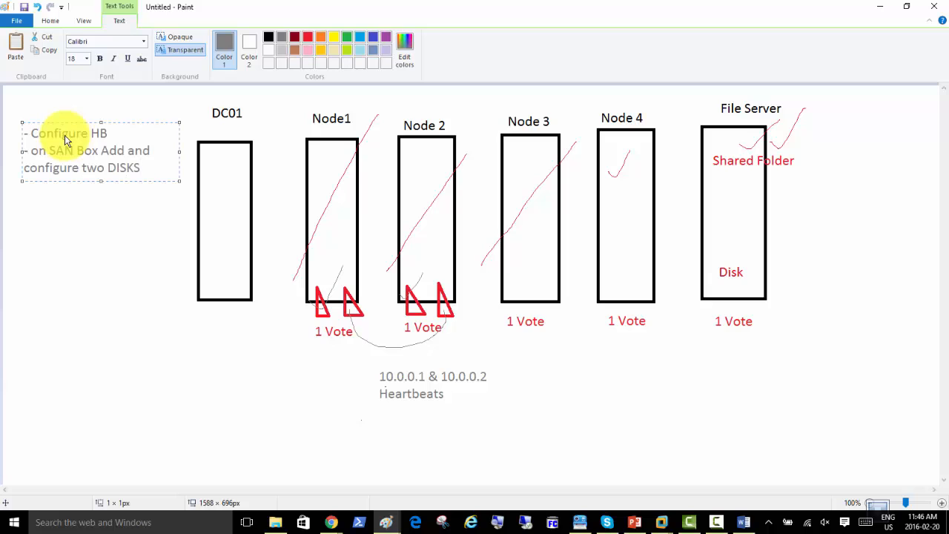
Change 'two' to '3' in the note and enlarge its text box
key(Left)
key(Left)
key(Left)
key(Left)
key(Left)
key(Left)
key(shift+Left)
key(shift+Left)
key(shift+Left)
text(3)
drag(180, 152, 201, 157)
drag(113, 182, 112, 251)
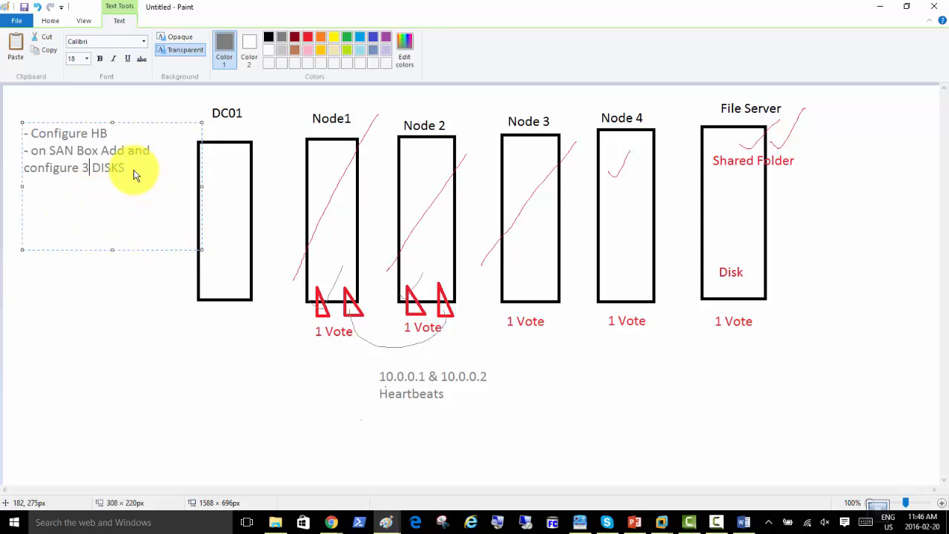
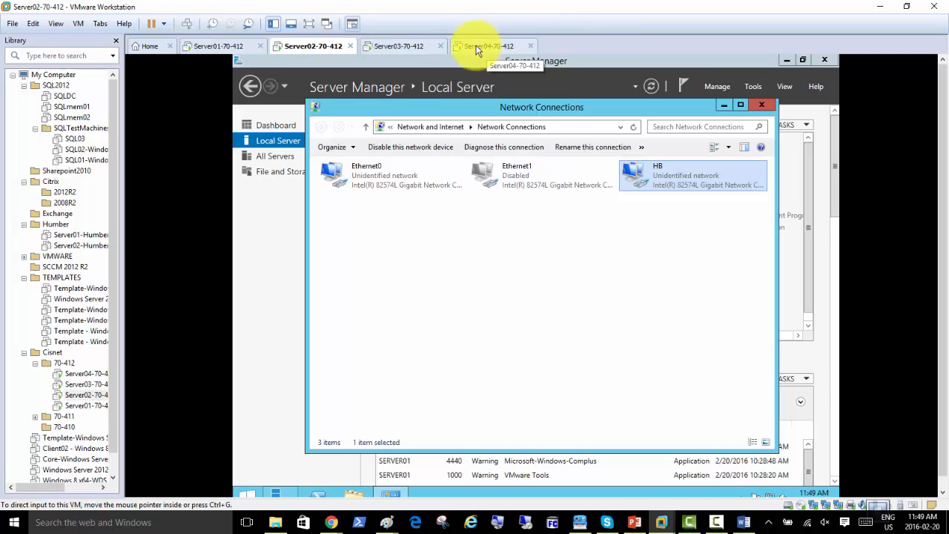
Check SAN01's local server properties on Server04, then bring up Server02's Server Manager
click(478, 47)
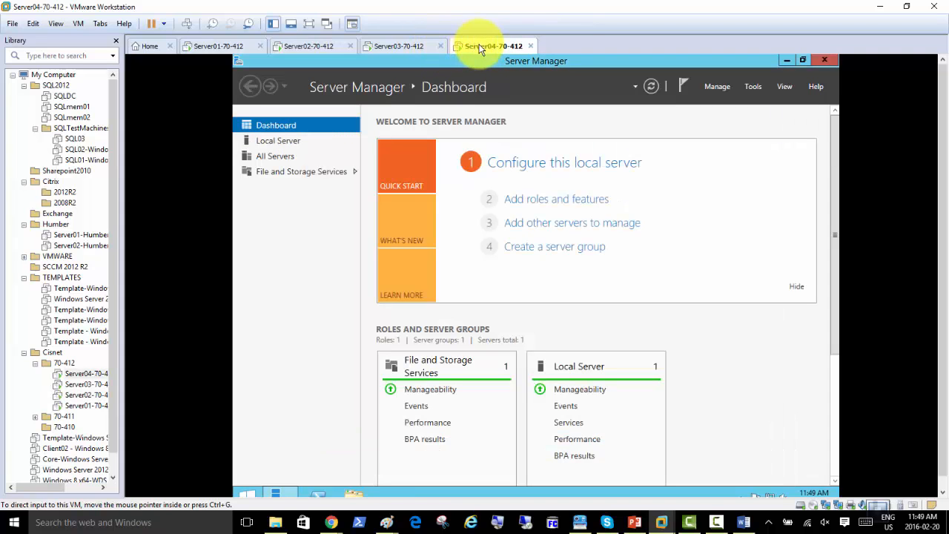
click(288, 141)
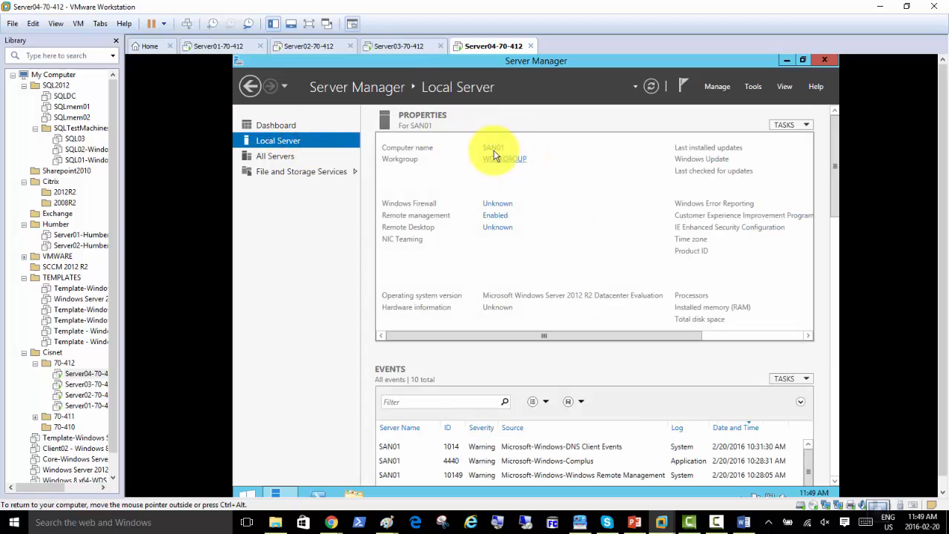
click(307, 47)
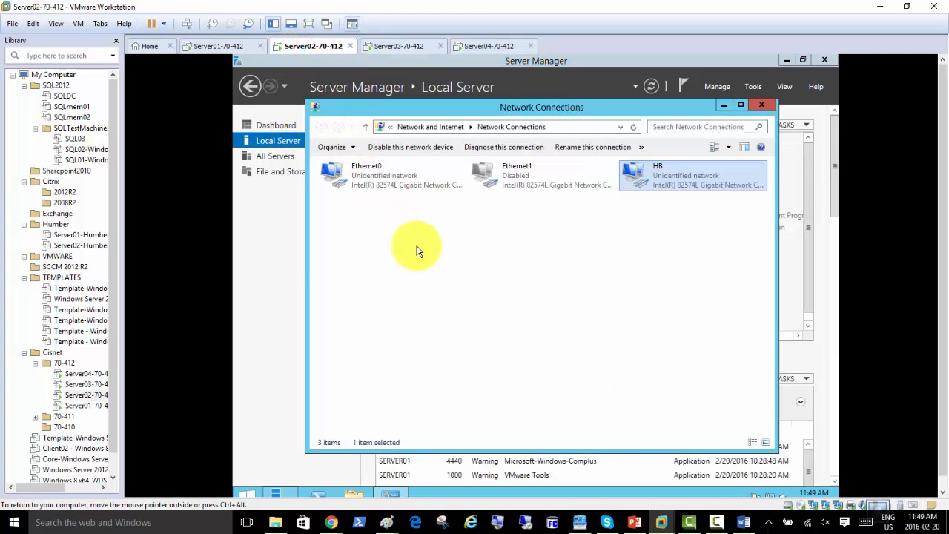
click(283, 257)
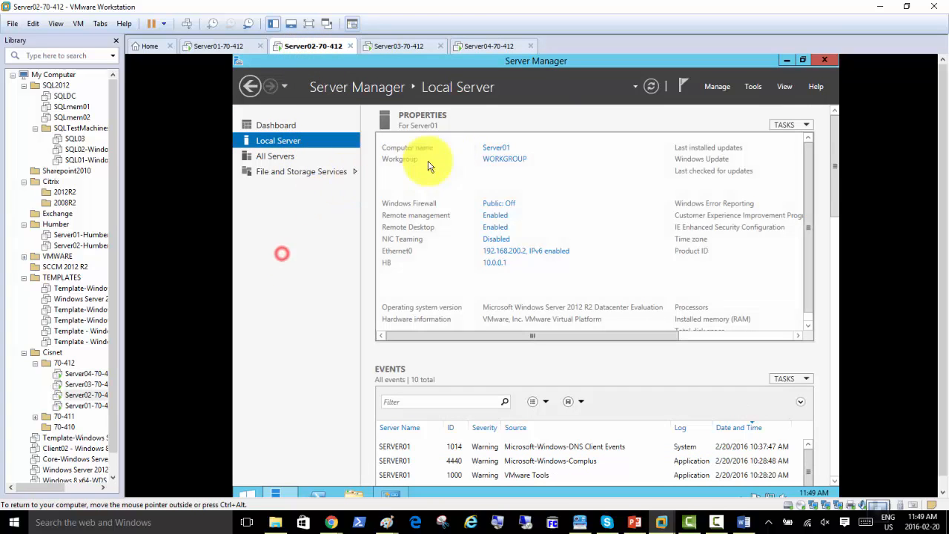
Join Server02 to the cisnetdomain domain using the domain administrator's user name and password
click(507, 161)
click(439, 213)
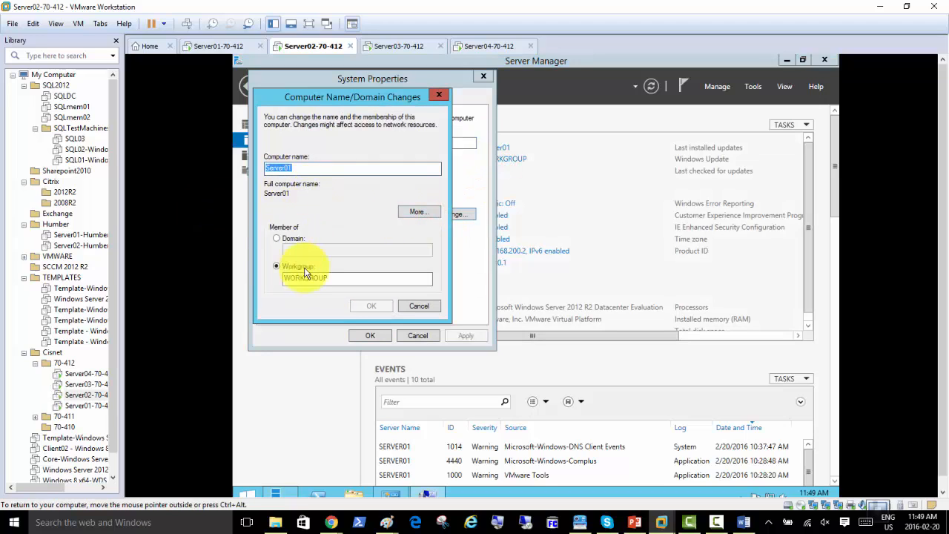
click(295, 239)
text(ci)
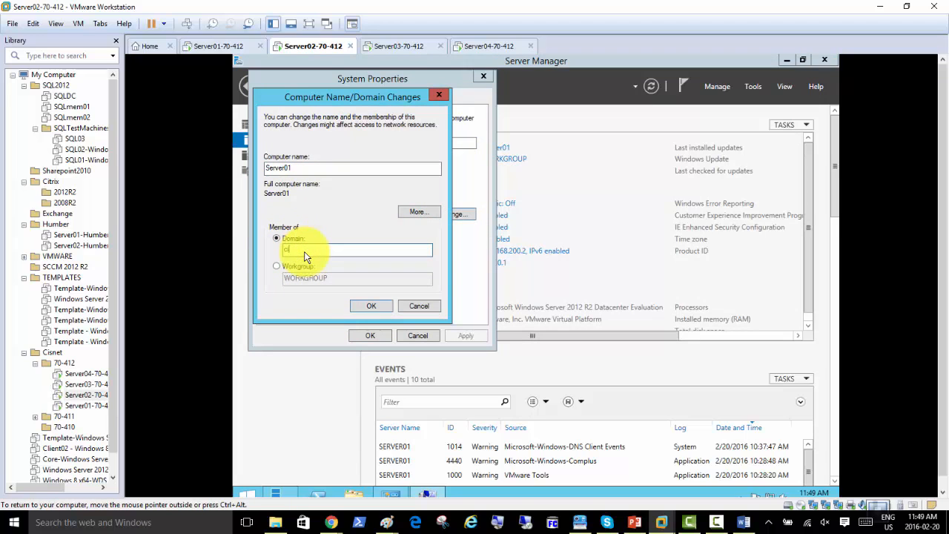
text(snetdomain)
key(Return)
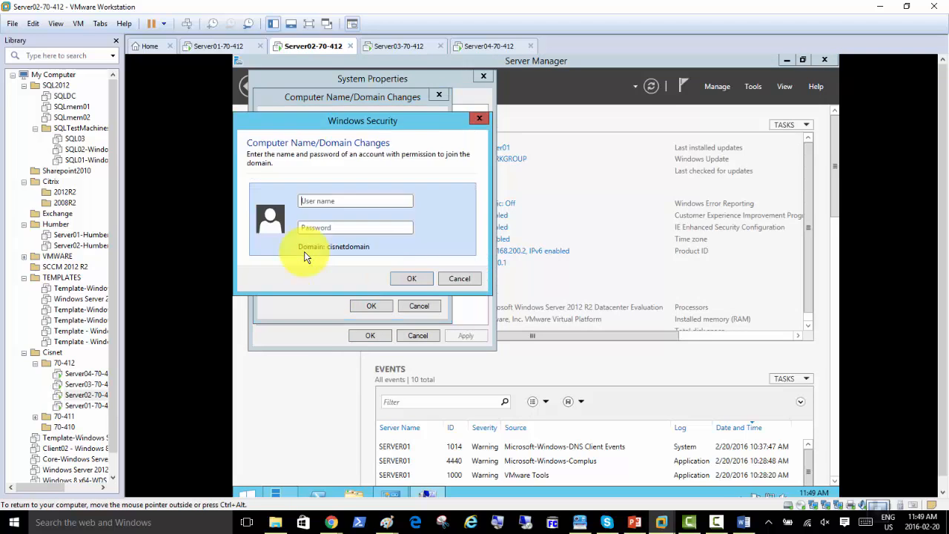
text(cisnetadmin)
key(Tab)
text(Pa$$w0rd)
key(Return)
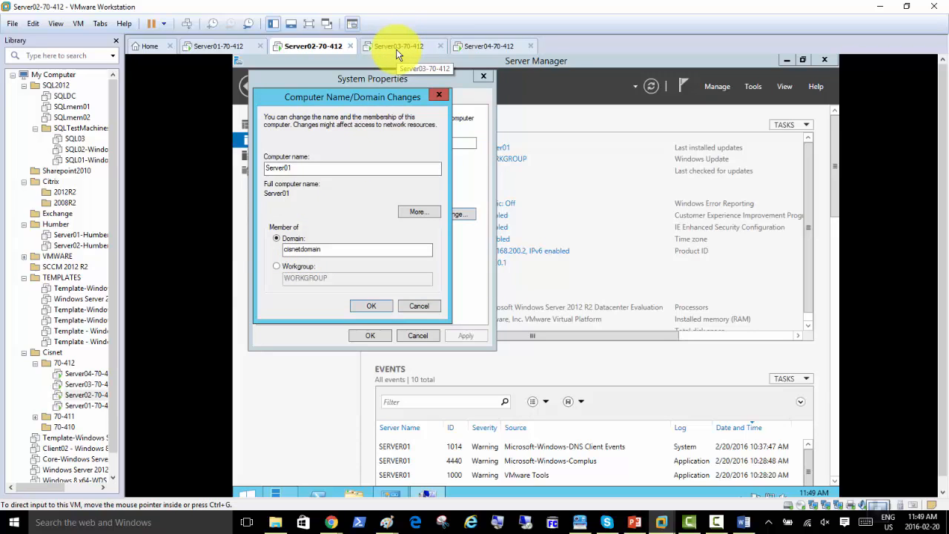
click(493, 45)
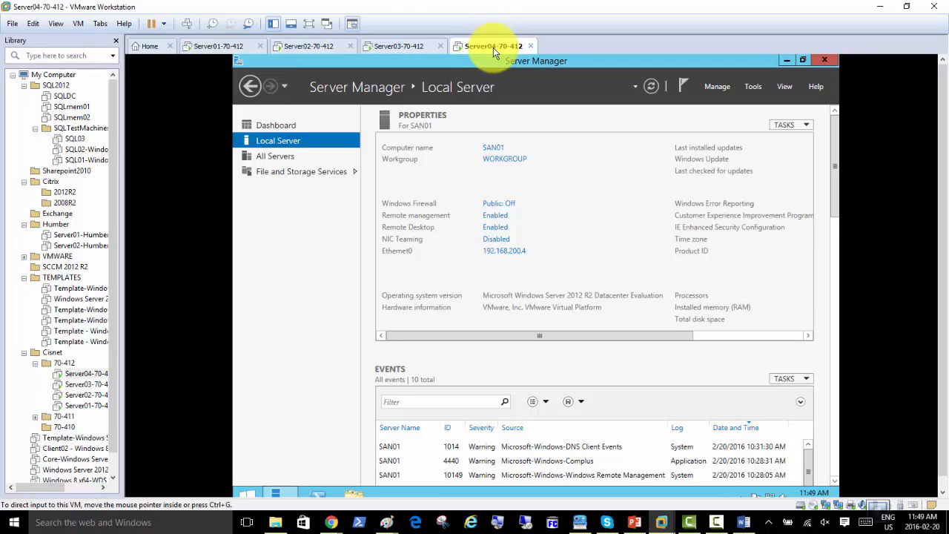
In Server04's VM settings, add a first new 60 GB SCSI virtual hard disk
right_click(491, 46)
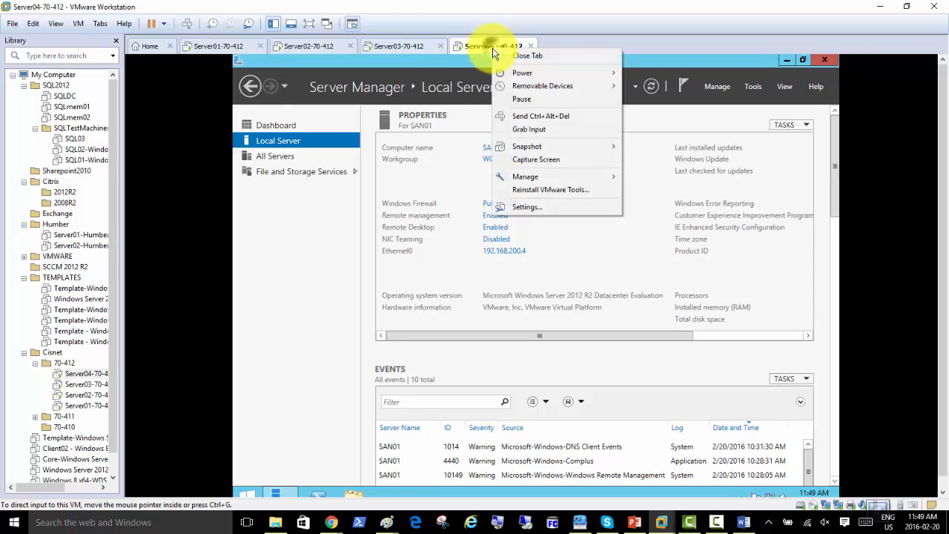
click(545, 209)
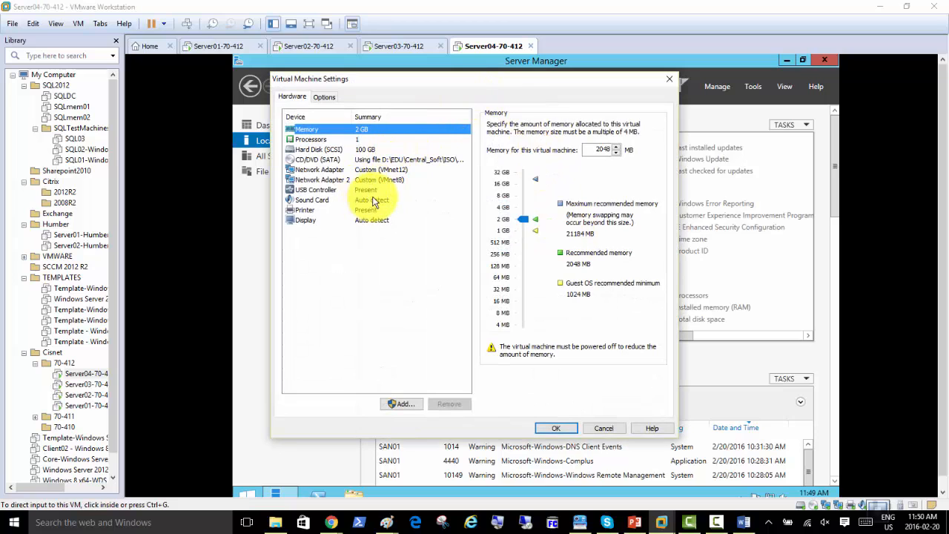
click(336, 151)
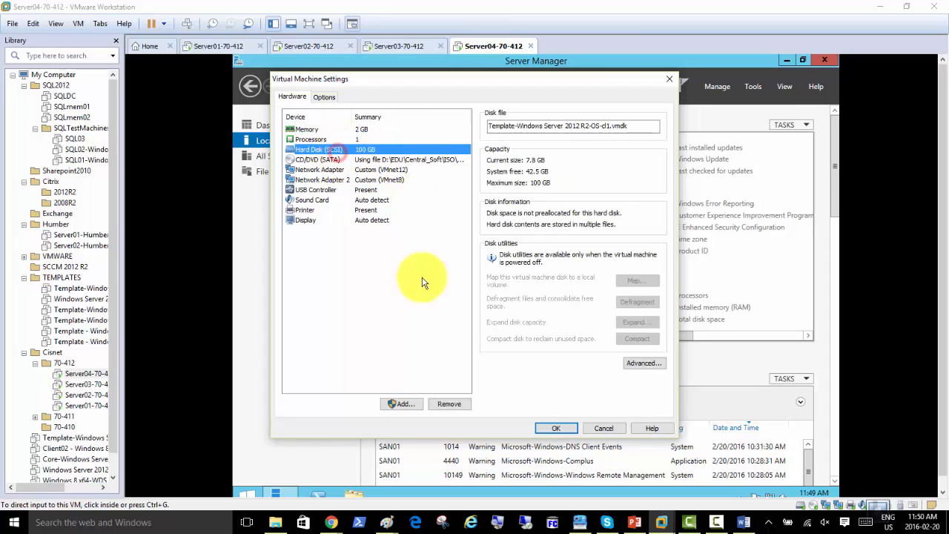
click(401, 404)
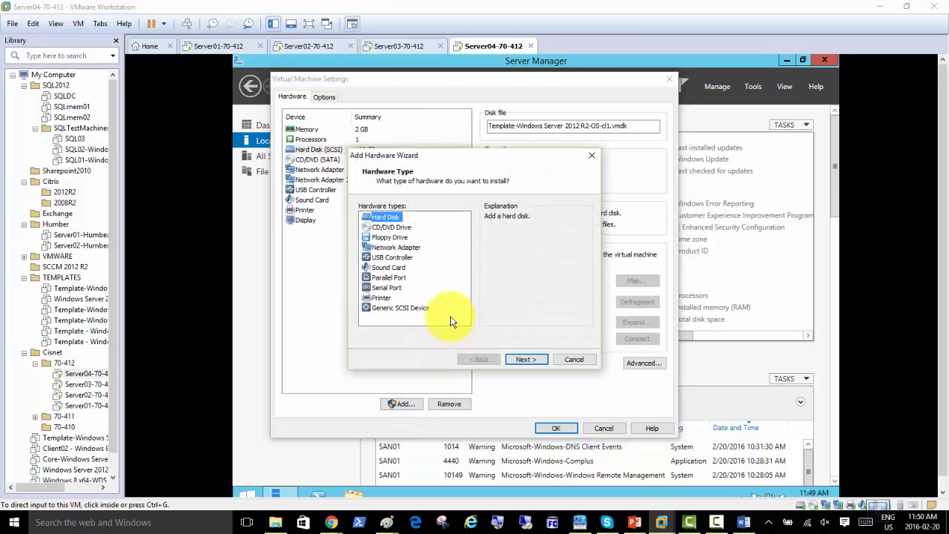
click(522, 360)
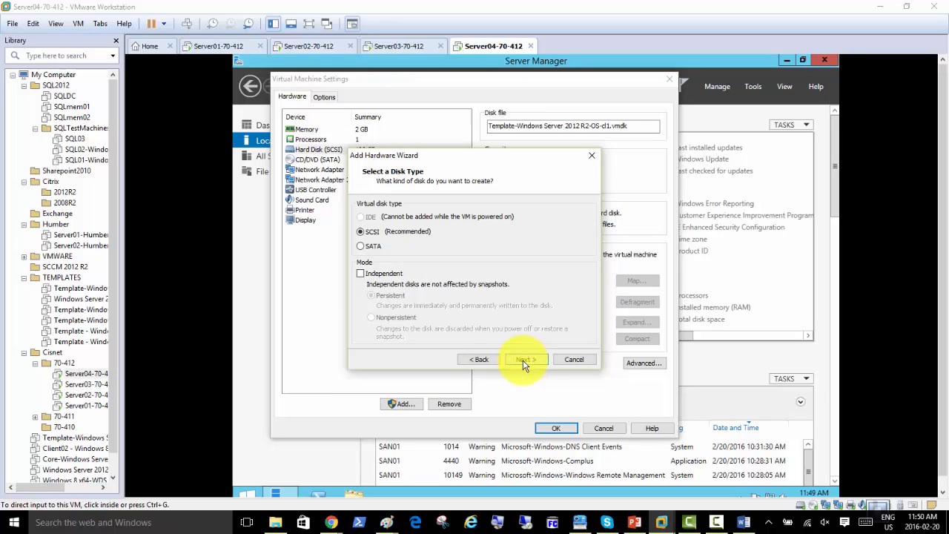
click(523, 361)
click(523, 360)
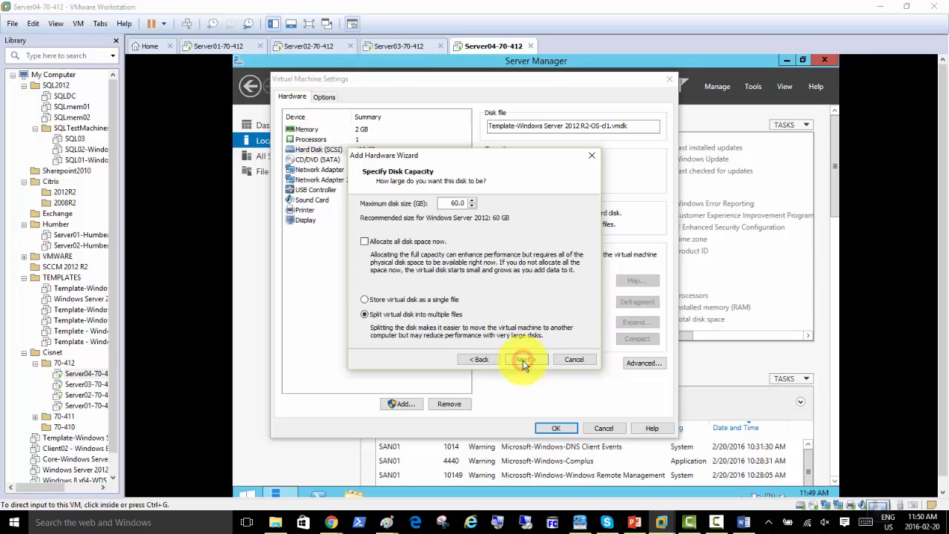
click(523, 360)
click(481, 360)
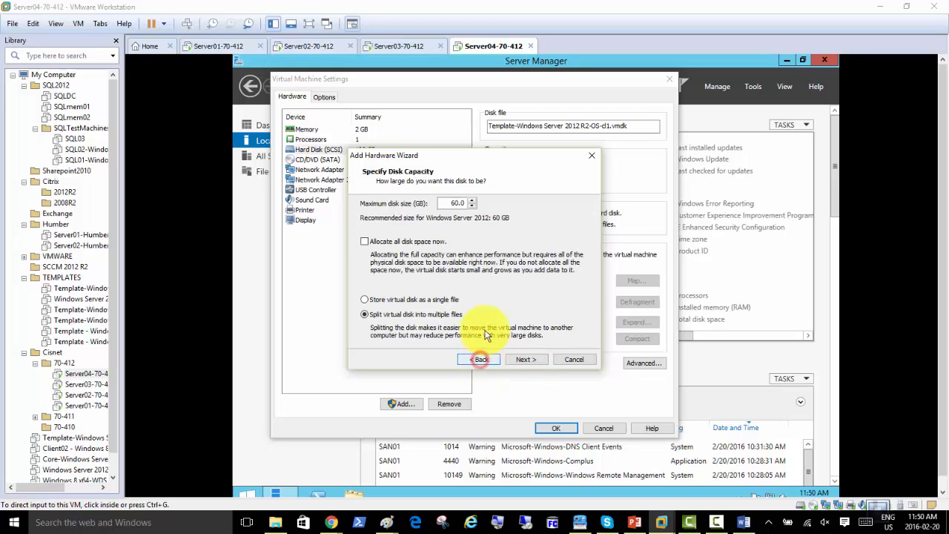
click(522, 361)
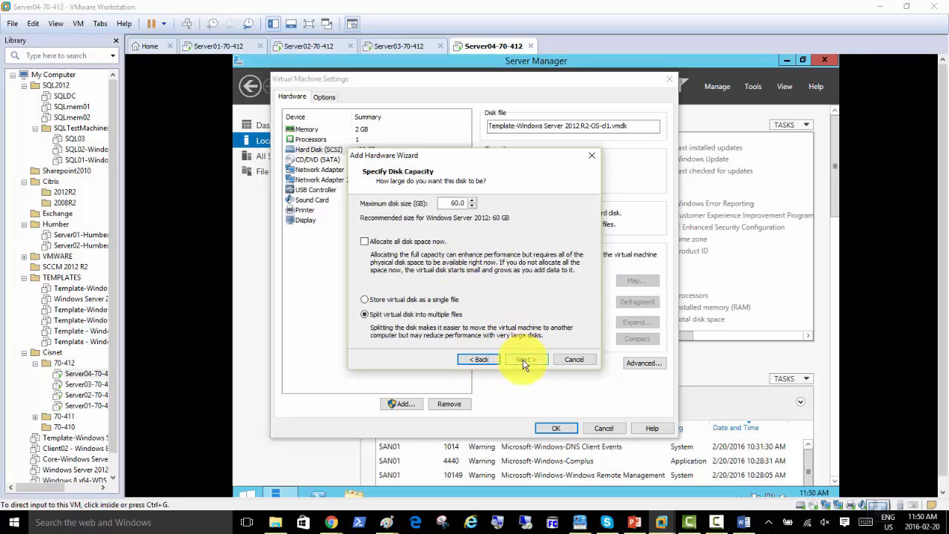
click(522, 360)
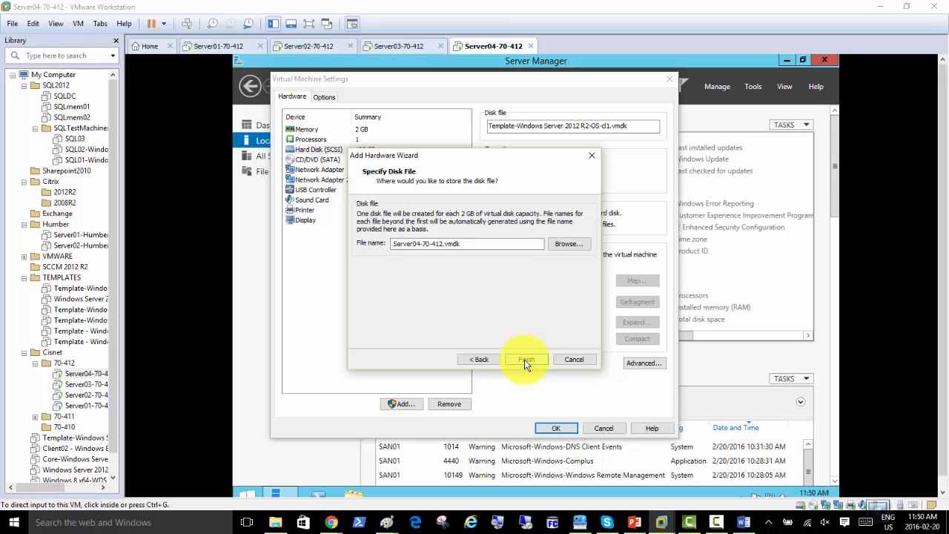
click(526, 361)
Add a second new 60 GB hard disk with default settings
click(404, 402)
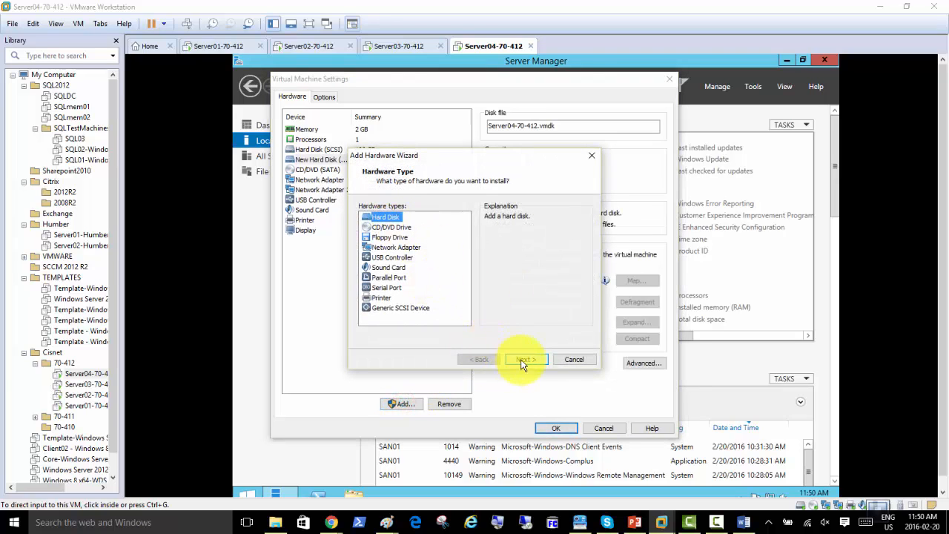
click(523, 359)
click(523, 359)
click(522, 360)
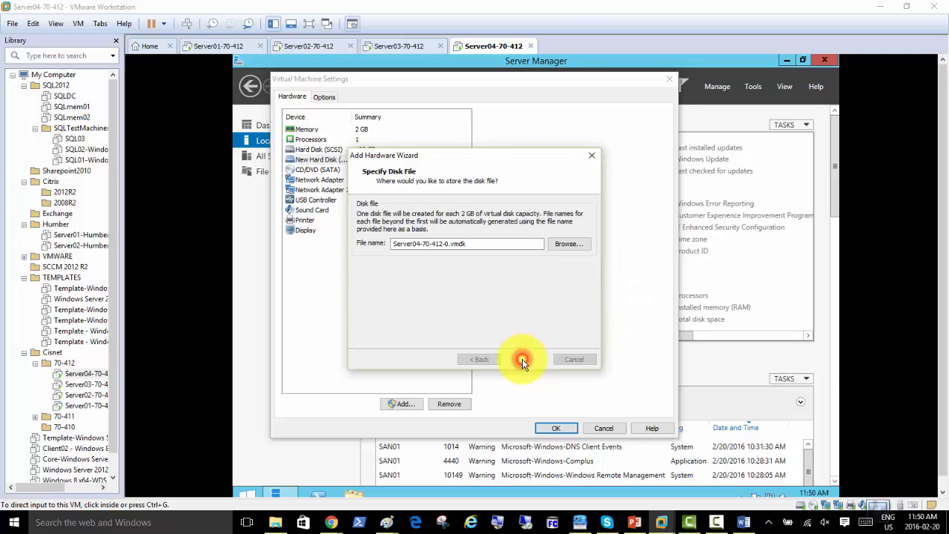
click(523, 360)
Add a third new 60 GB hard disk and apply the VM settings
click(404, 403)
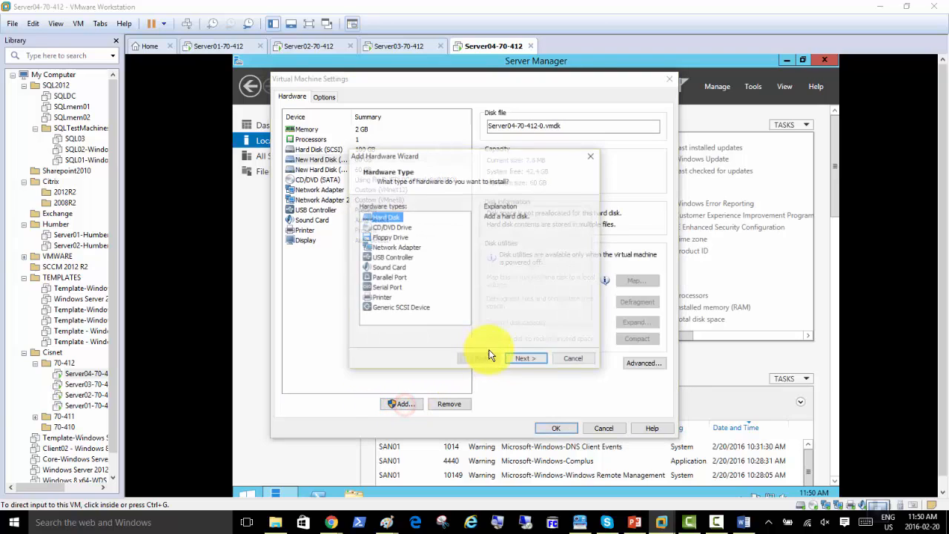
click(524, 360)
click(524, 360)
click(524, 360)
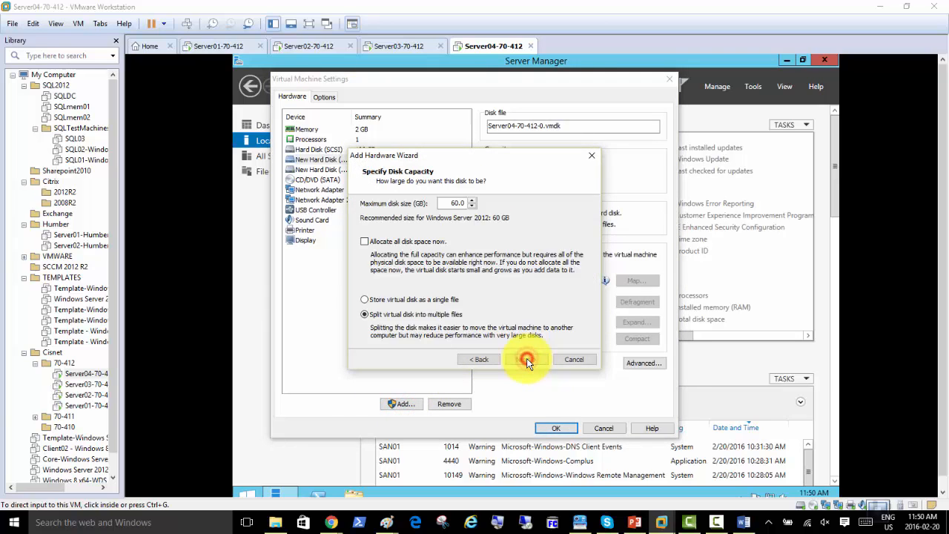
click(524, 359)
click(524, 360)
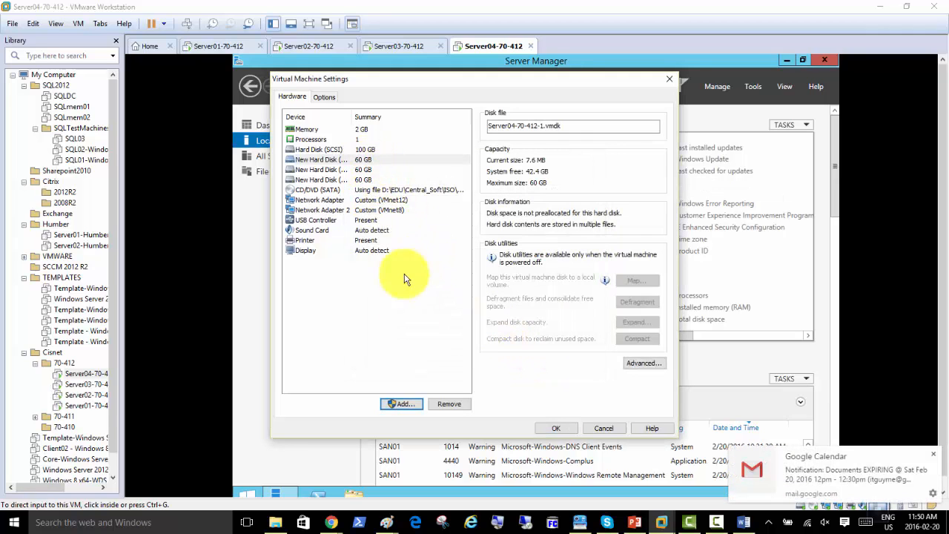
click(549, 429)
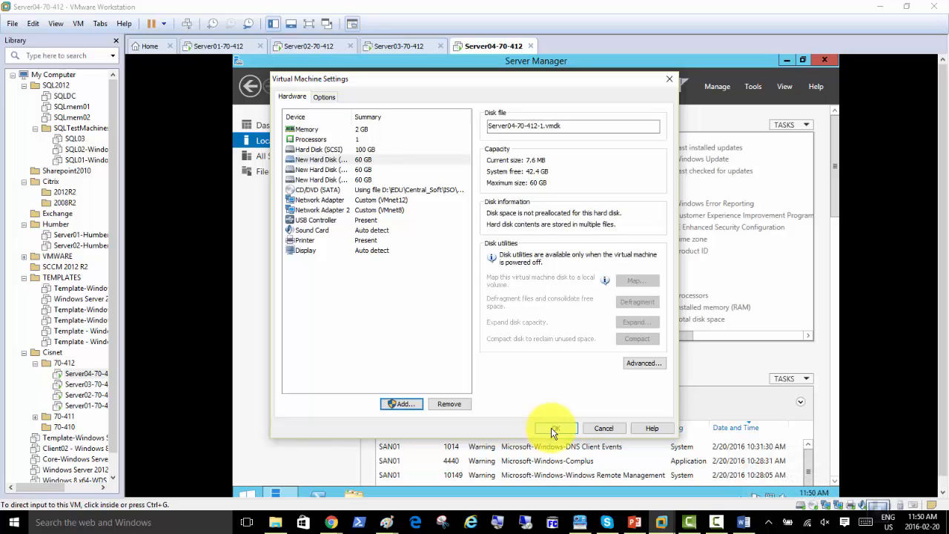
click(552, 430)
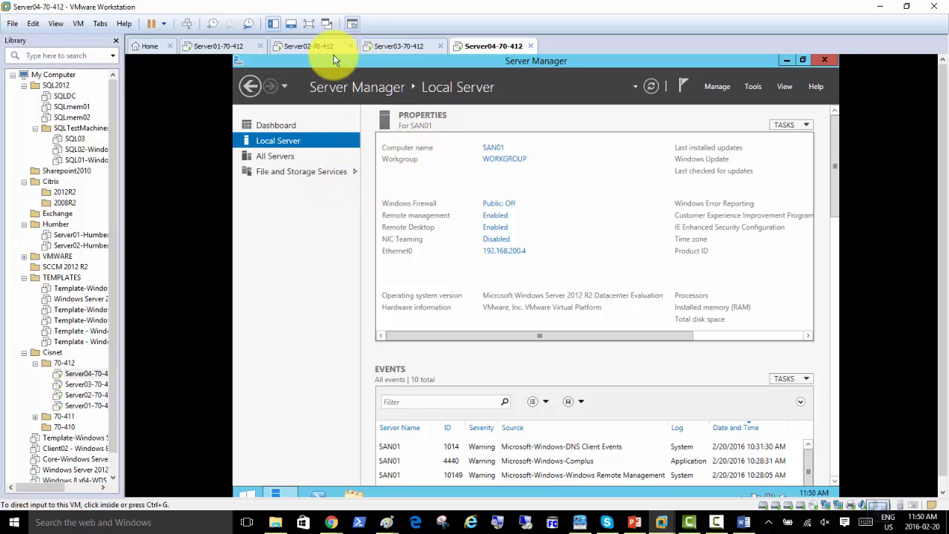
Acknowledge Server02's cisnetdomain welcome and restart notices, then restart it now
click(300, 46)
click(601, 319)
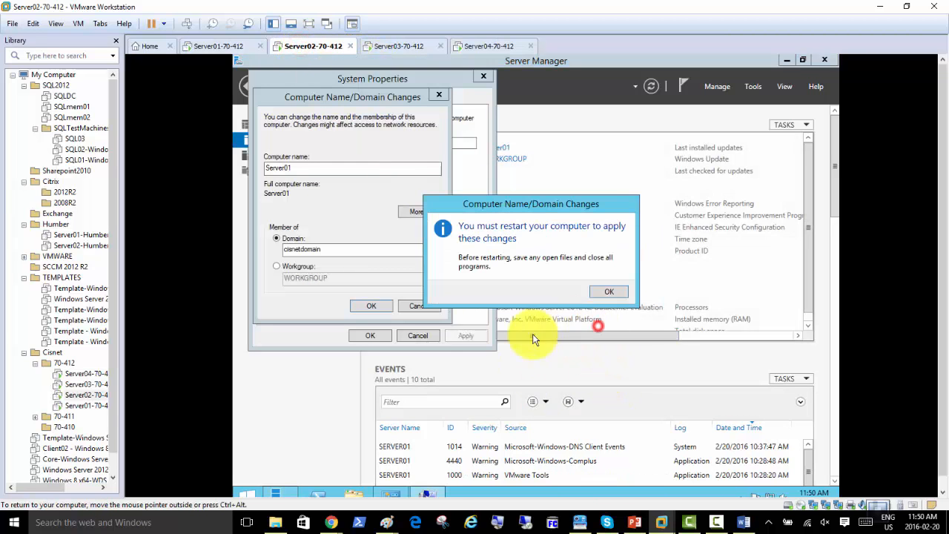
click(597, 293)
click(382, 340)
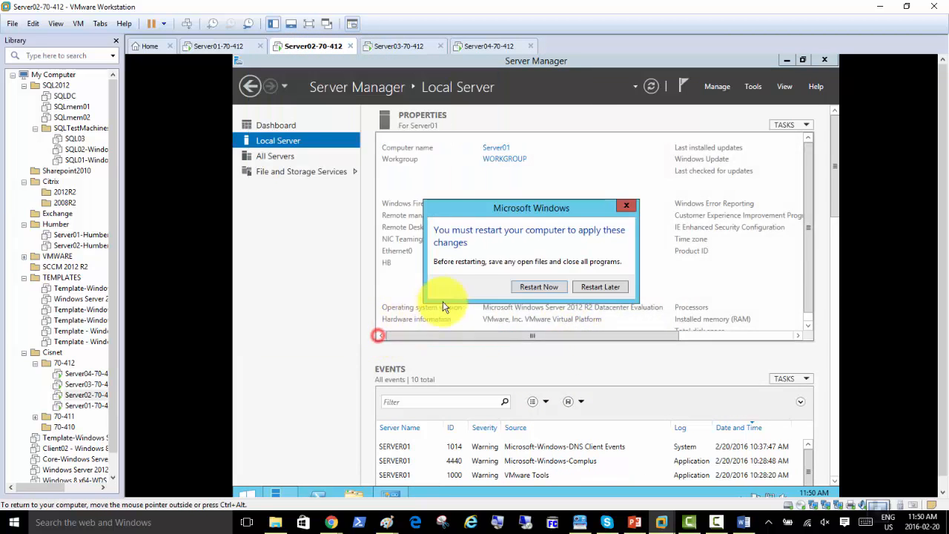
click(541, 286)
On the Server03 VM, open the computer name settings and choose Domain membership
click(387, 48)
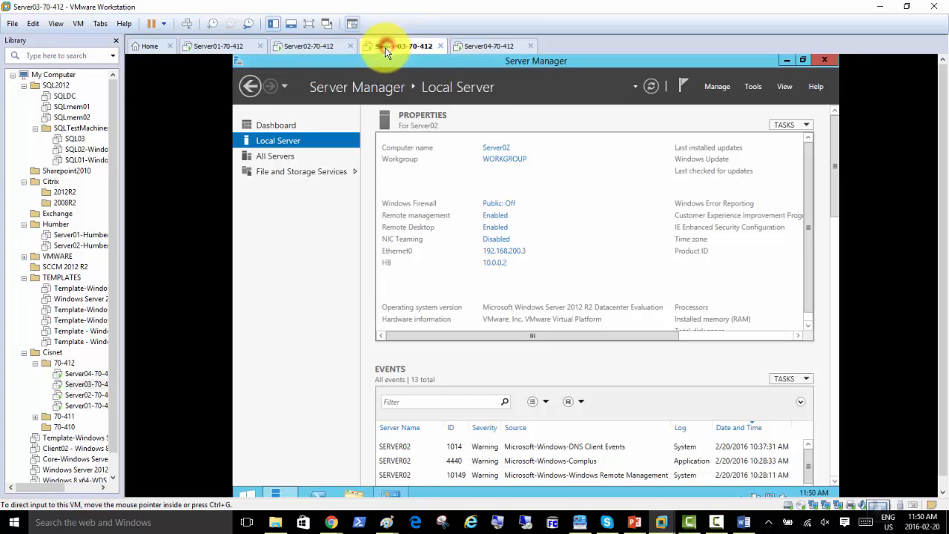
right_click(382, 46)
click(317, 206)
click(503, 162)
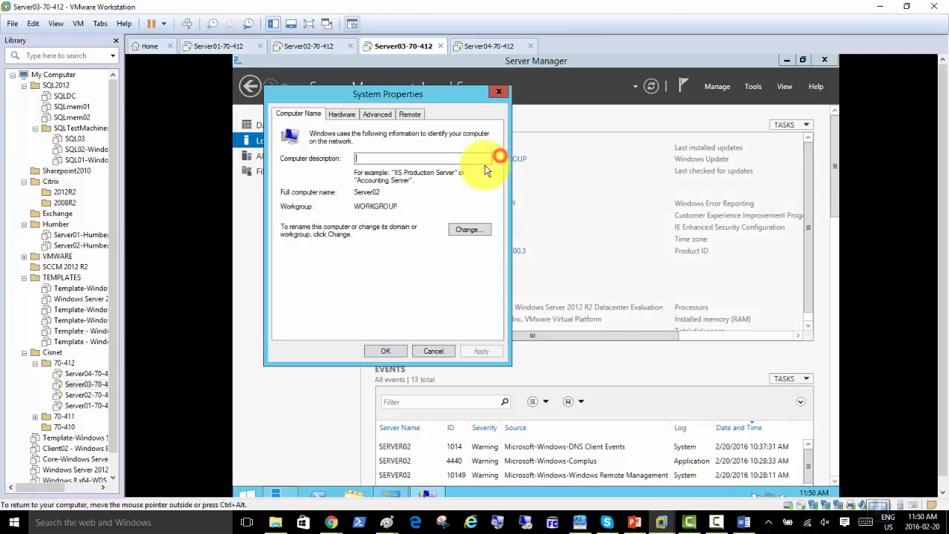
click(464, 231)
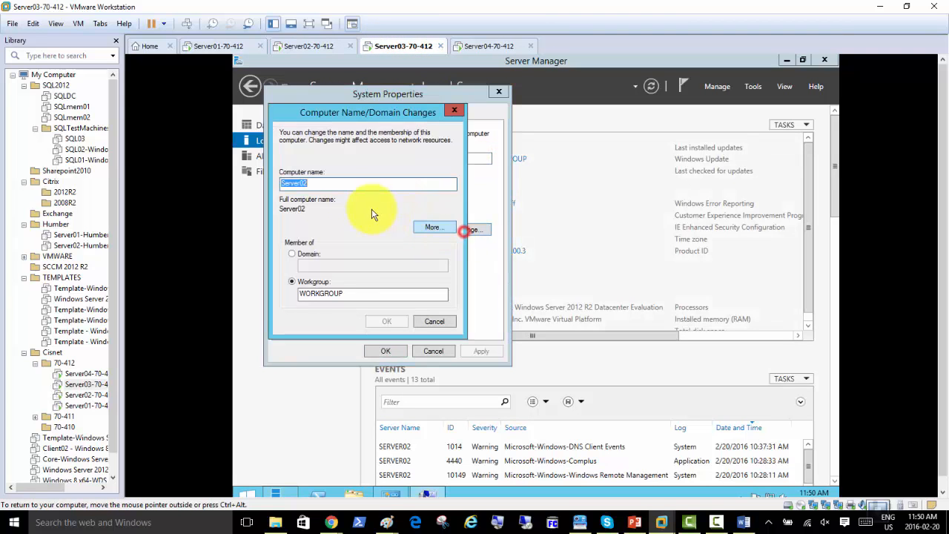
click(292, 254)
Enter cisnetdomain as the domain name and submit the join request
click(322, 268)
text(abc)
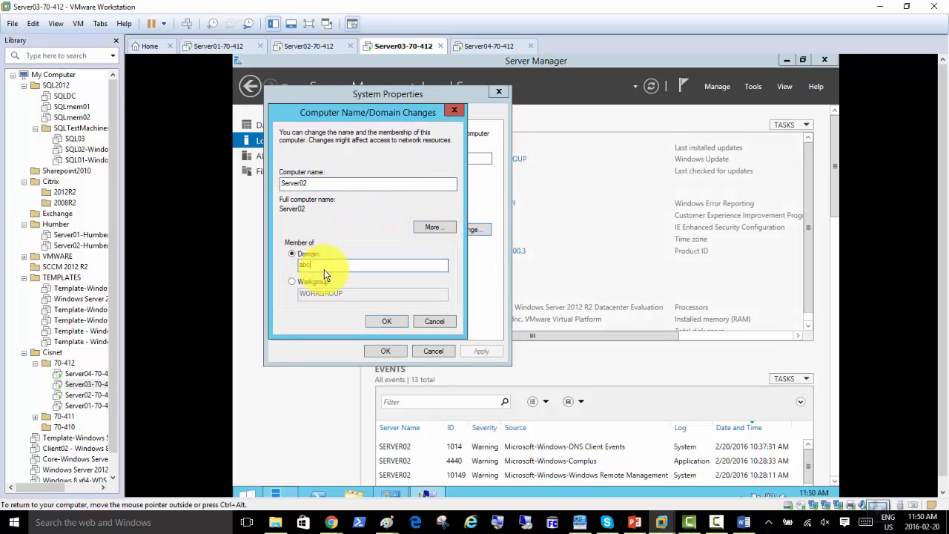
text(ABC)
key(BackSpace)
key(BackSpace)
key(BackSpace)
key(BackSpace)
key(BackSpace)
key(BackSpace)
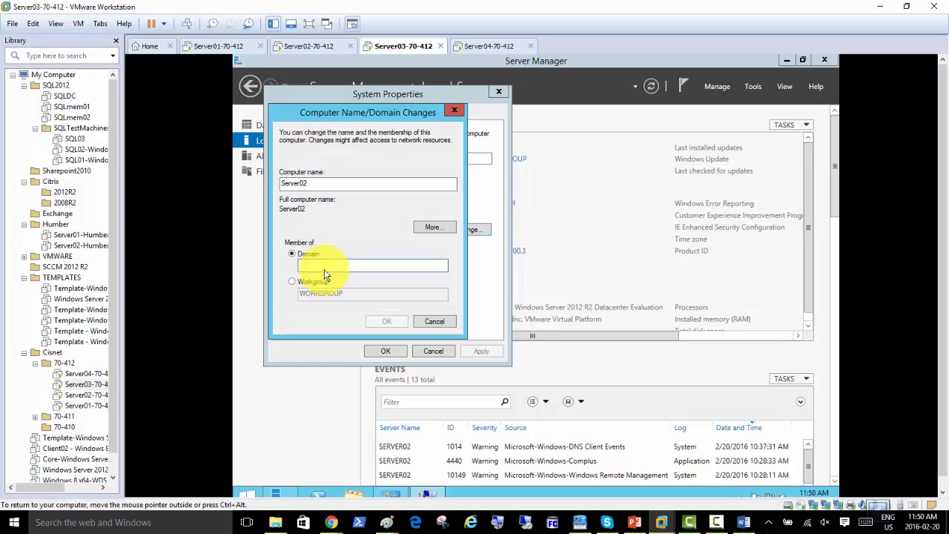
text(cisn)
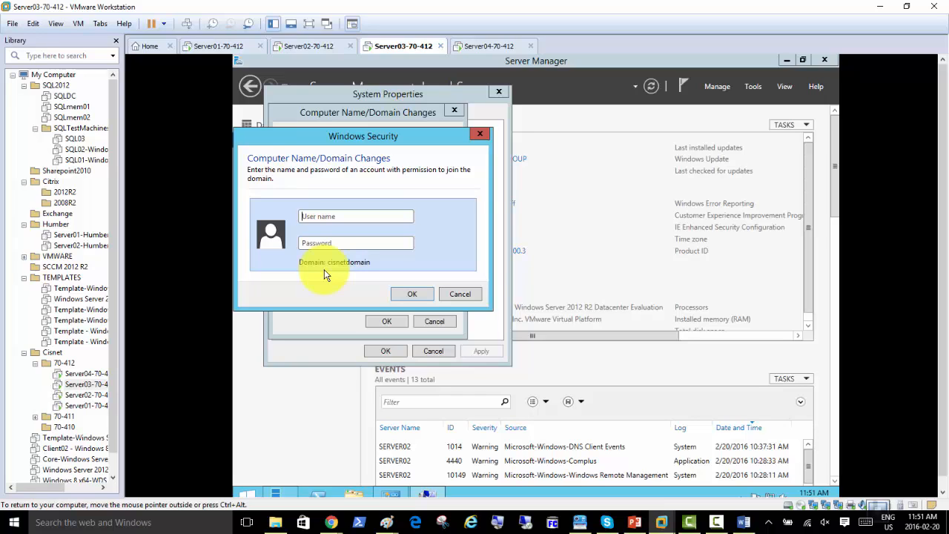
text(cisnetdomain)
key(Return)
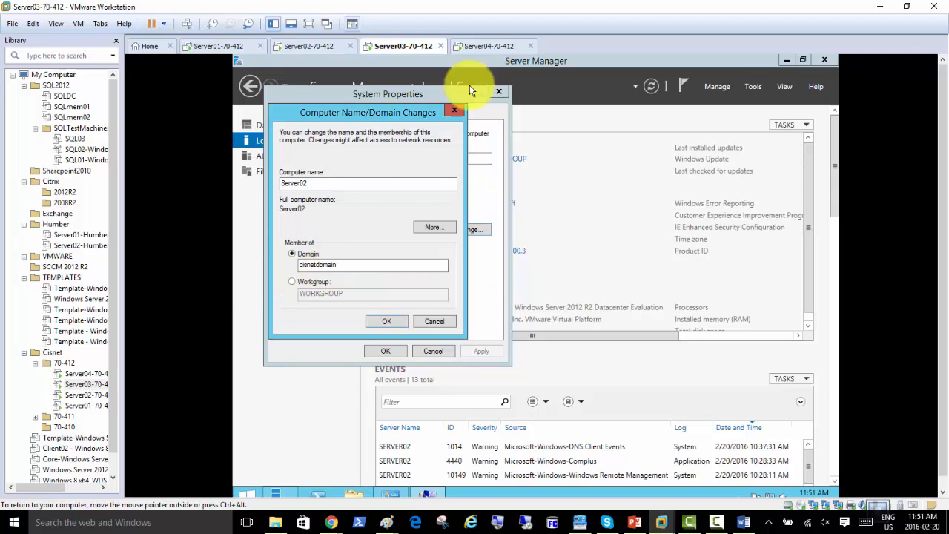
click(490, 46)
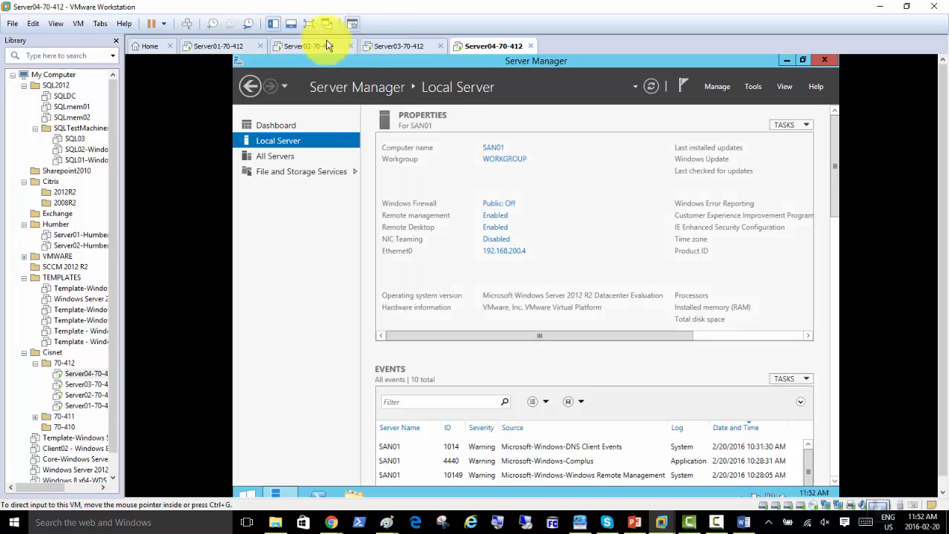
Dismiss the incorrect-credentials error and resubmit the cisnetdomain join with domain administrator credentials
click(382, 45)
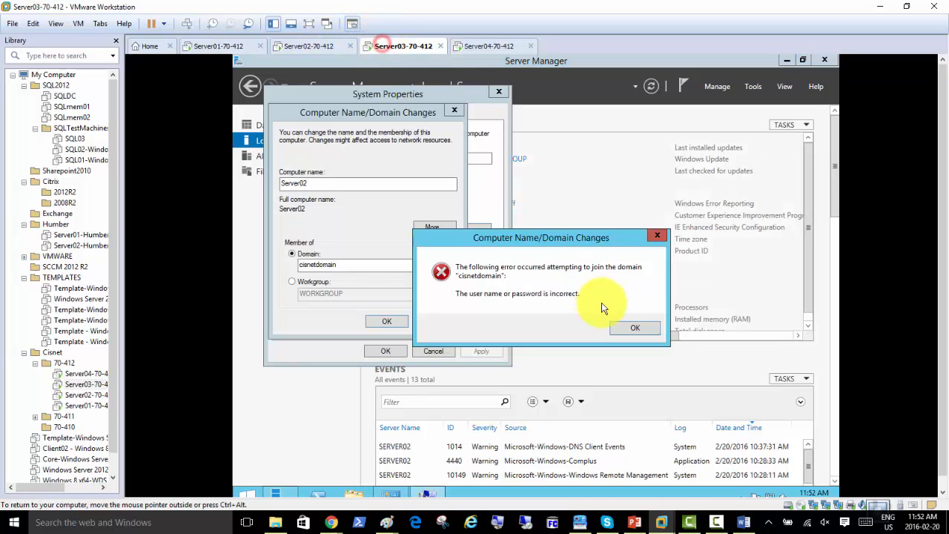
click(641, 330)
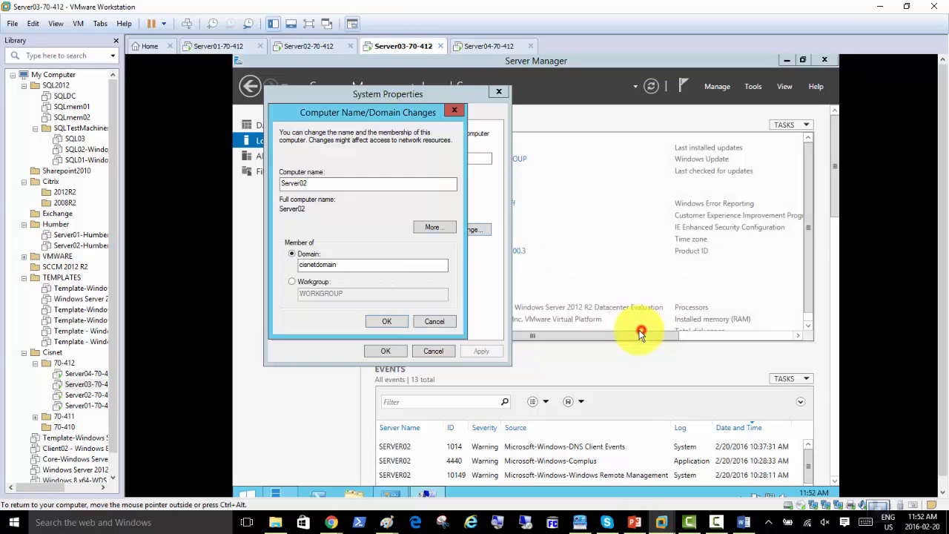
click(384, 323)
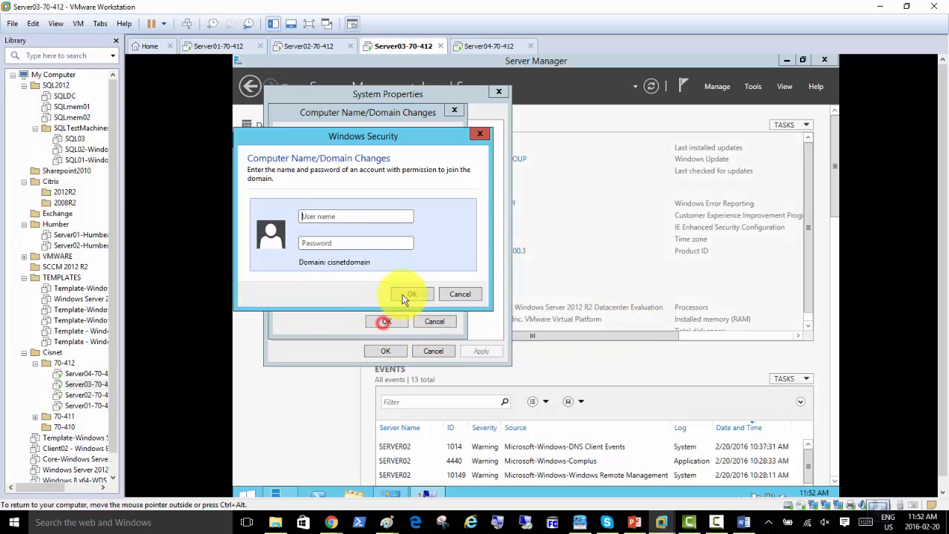
text(cisne)
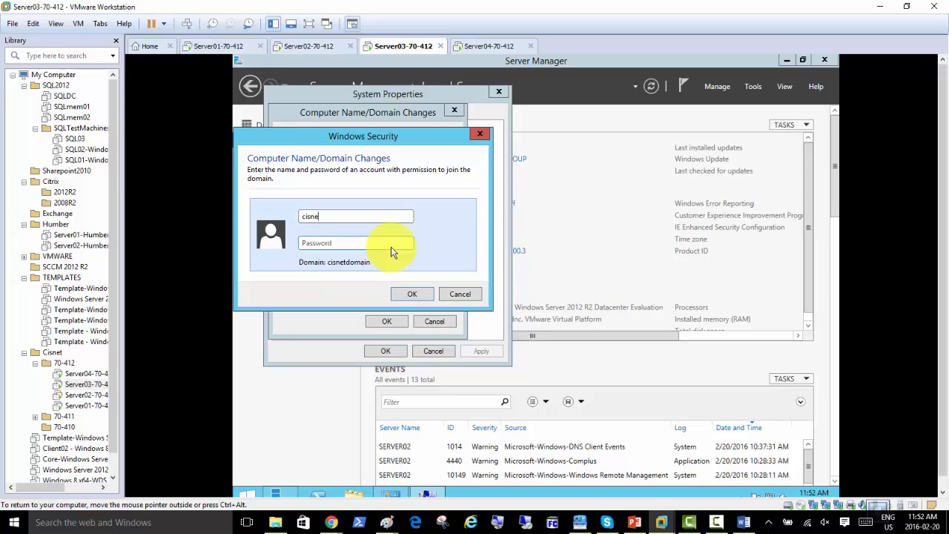
text(tadmin)
key(Tab)
text(Pa$$w0r)
key(Return)
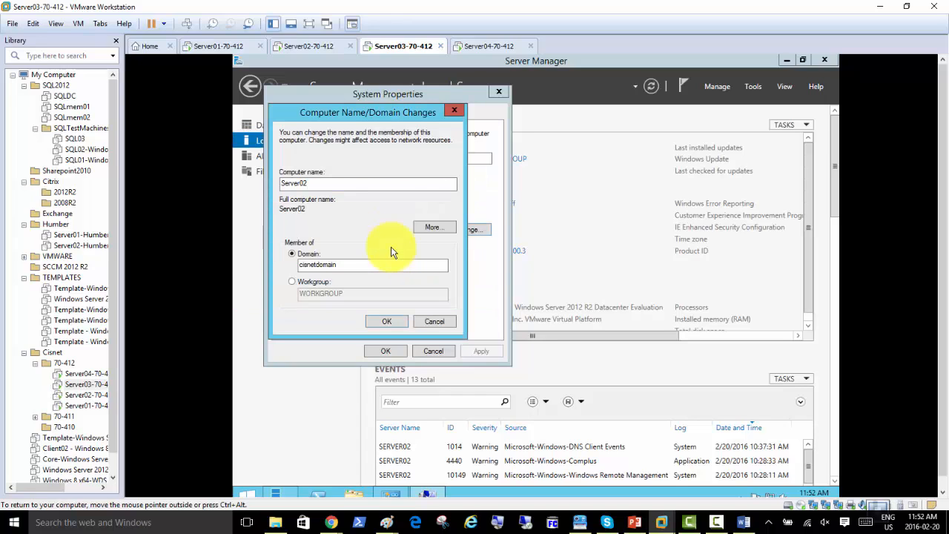
click(483, 51)
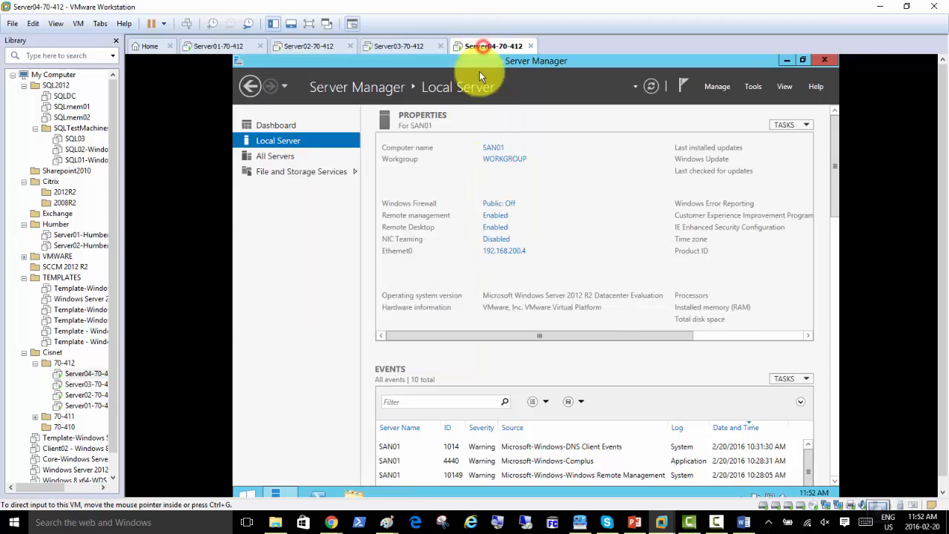
Join SAN01 to Cisnetdomain through System Properties, submitting the domain administrator's credentials
click(497, 154)
click(482, 244)
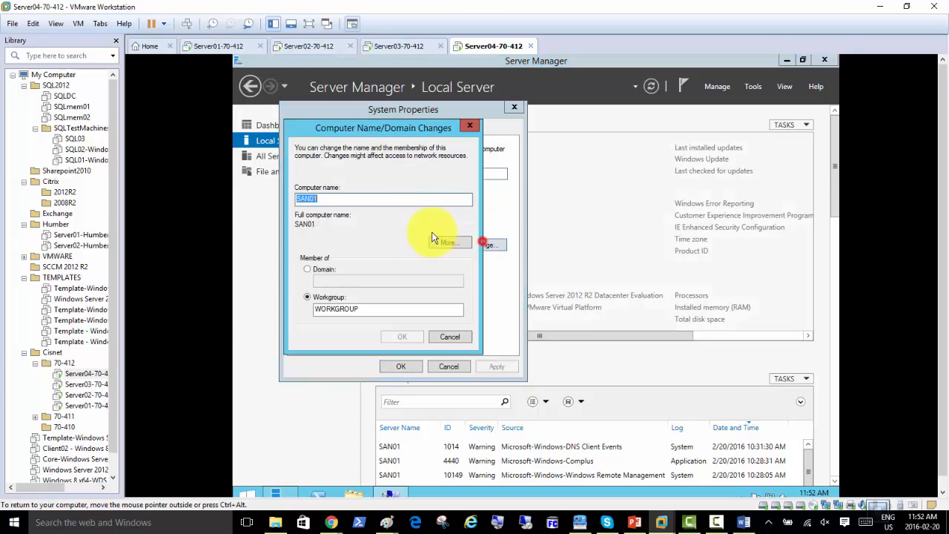
click(308, 270)
click(339, 284)
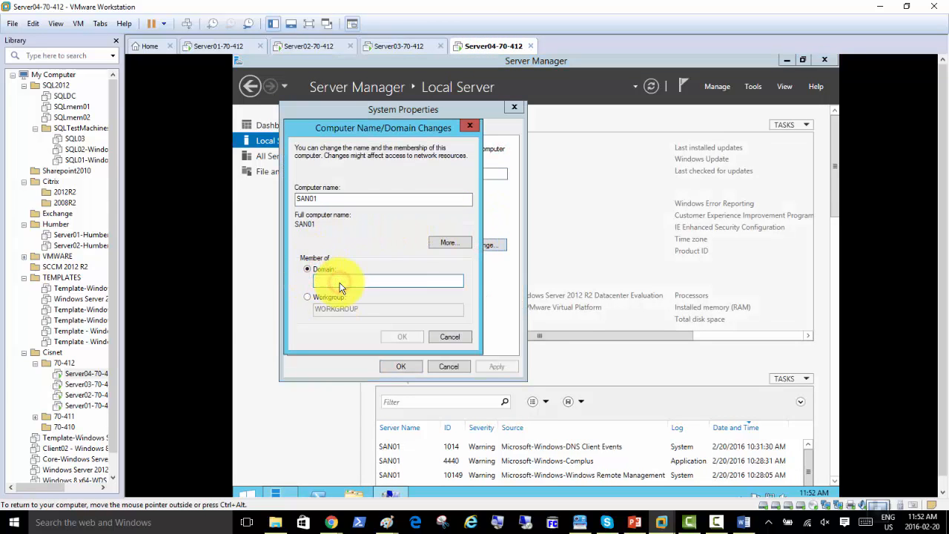
text(Cisnet)
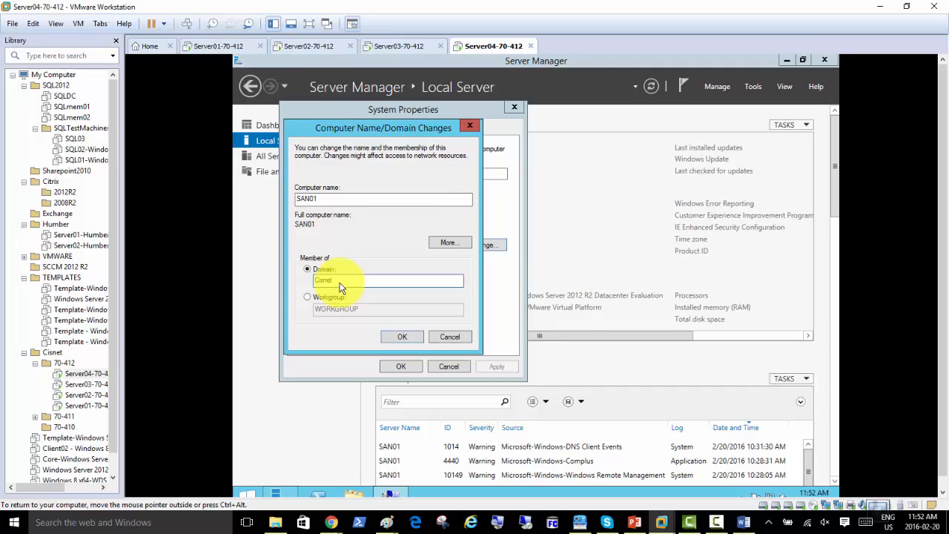
text(domain)
key(Return)
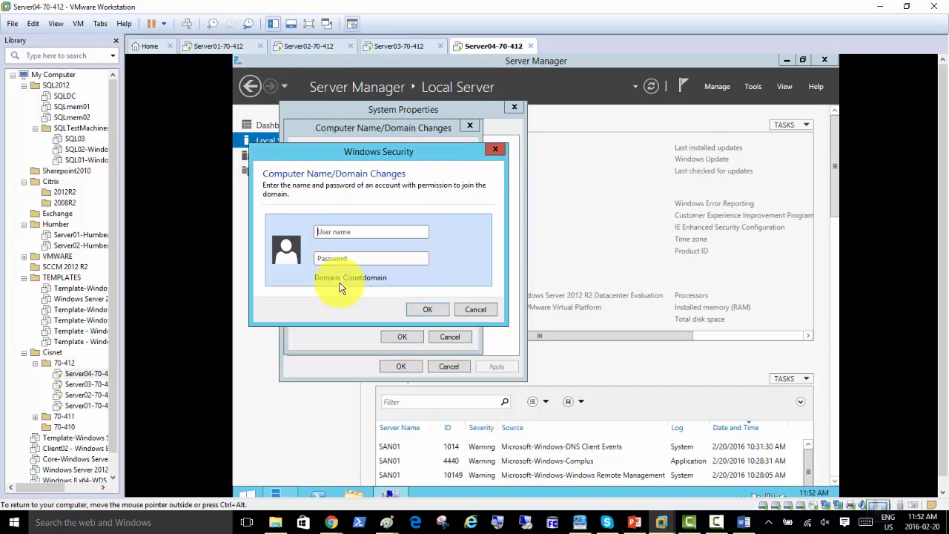
text(cisnetadminP)
key(Return)
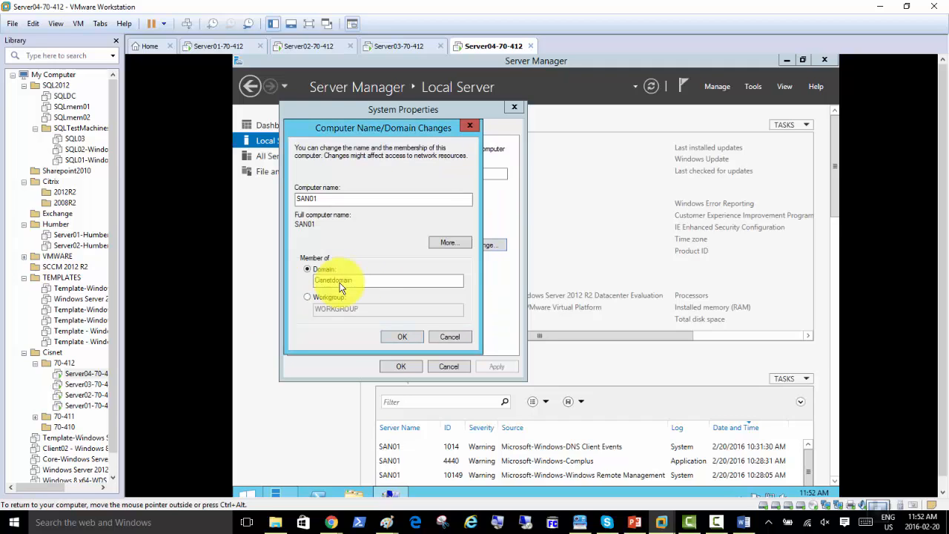
click(395, 45)
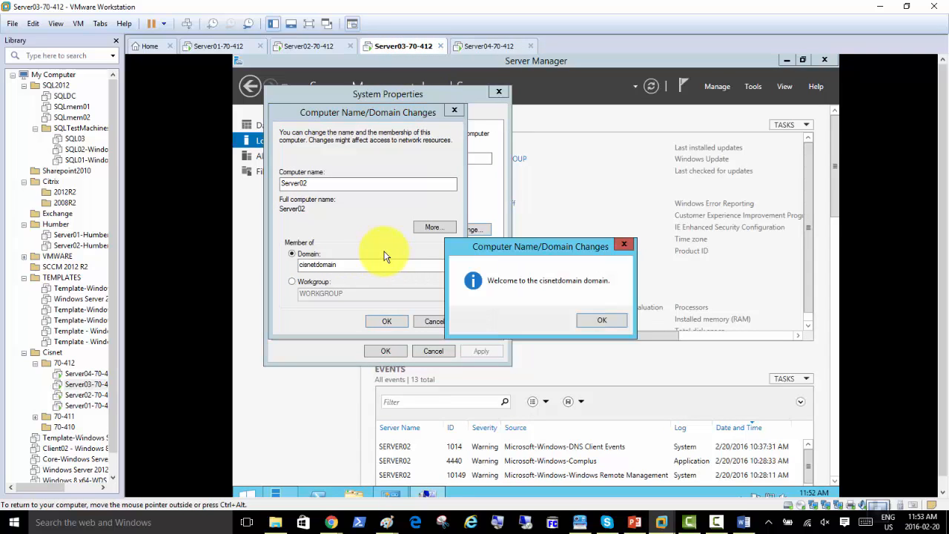
Acknowledge Server02's domain welcome and restart notices, close System Properties, and restart now
click(600, 320)
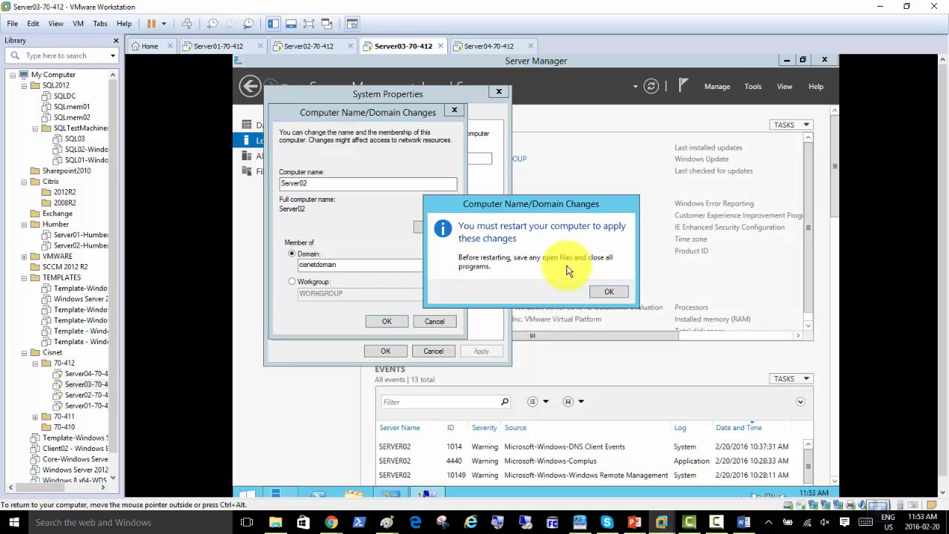
click(603, 293)
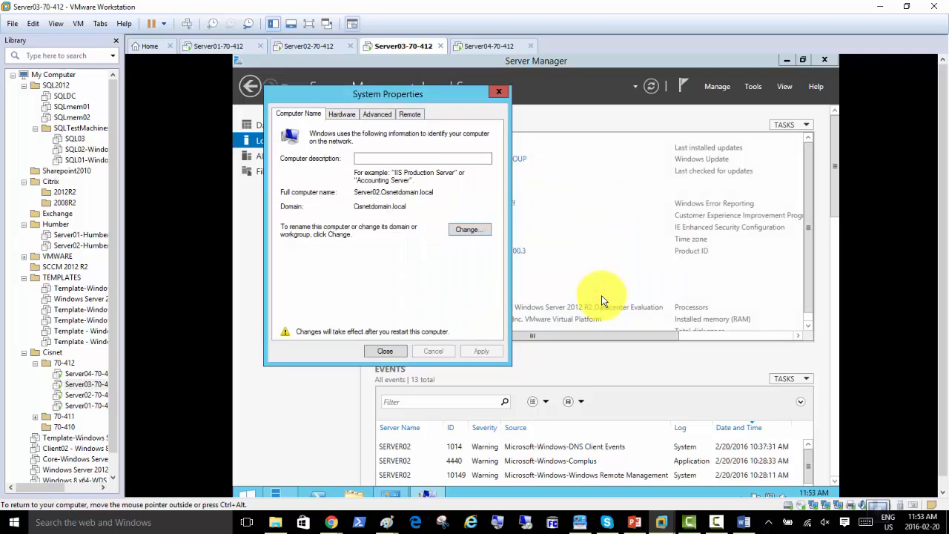
click(386, 351)
click(534, 289)
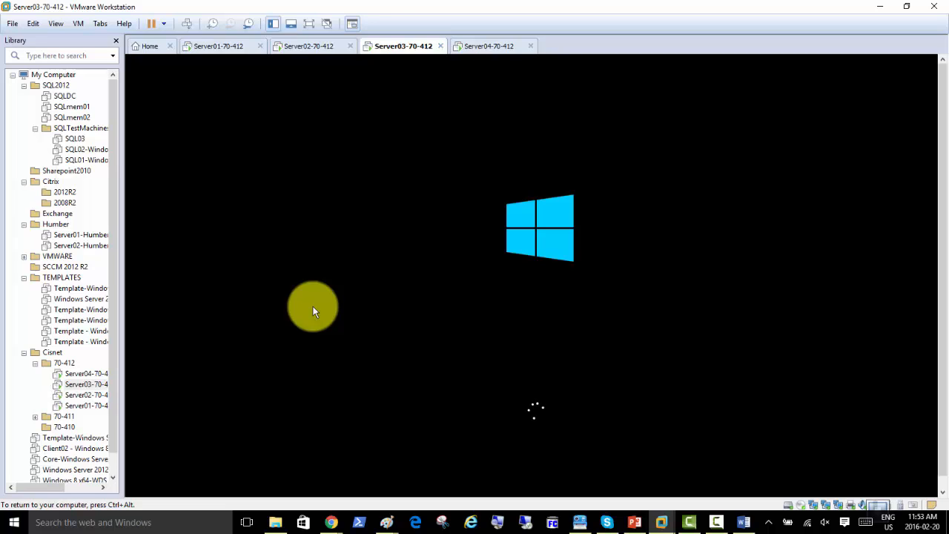
key(ctrl+alt)
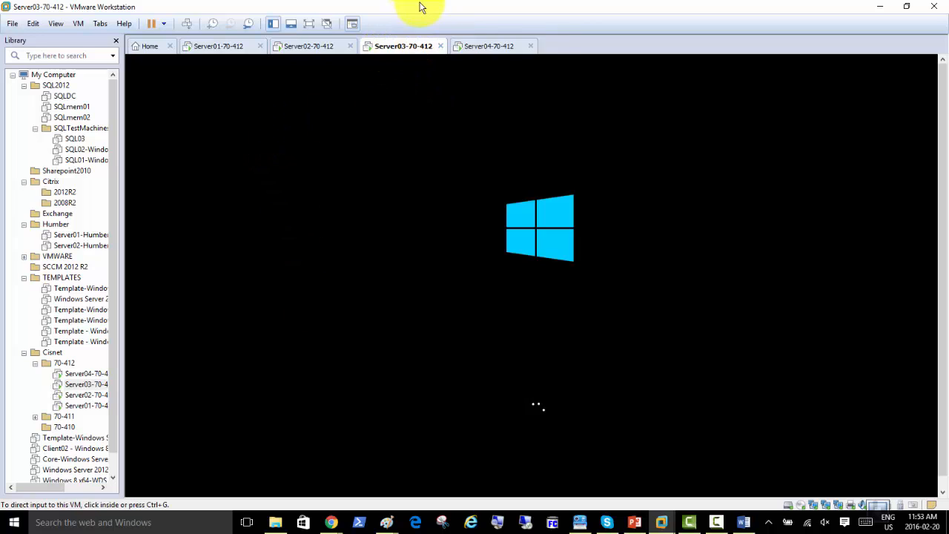
Acknowledge SAN01's domain welcome and restart notices and restart it, then bring up the Word guide
click(488, 46)
click(595, 321)
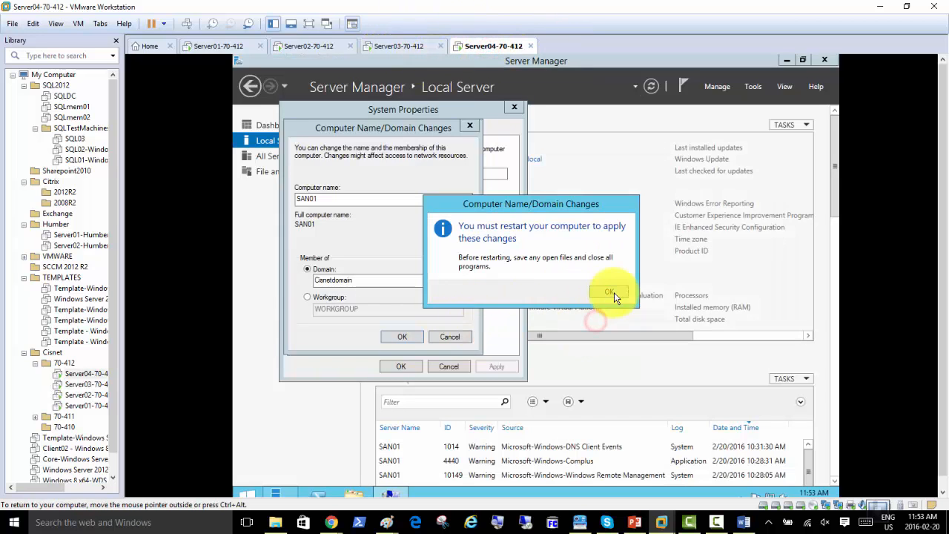
click(614, 295)
click(398, 366)
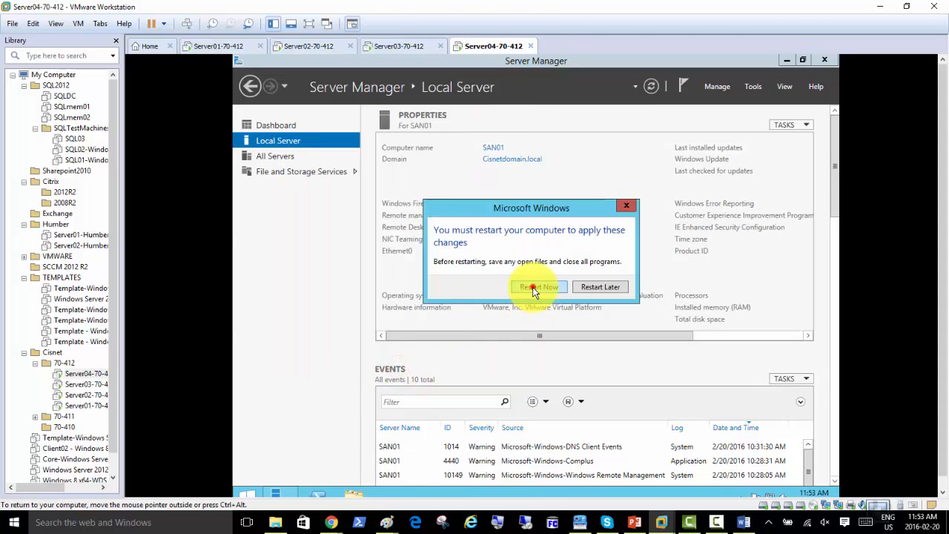
click(535, 289)
click(399, 46)
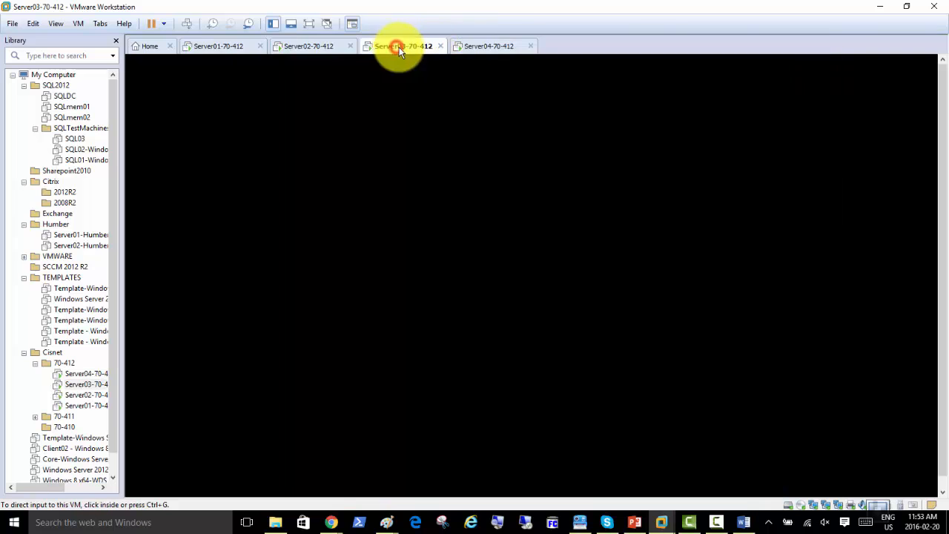
click(478, 47)
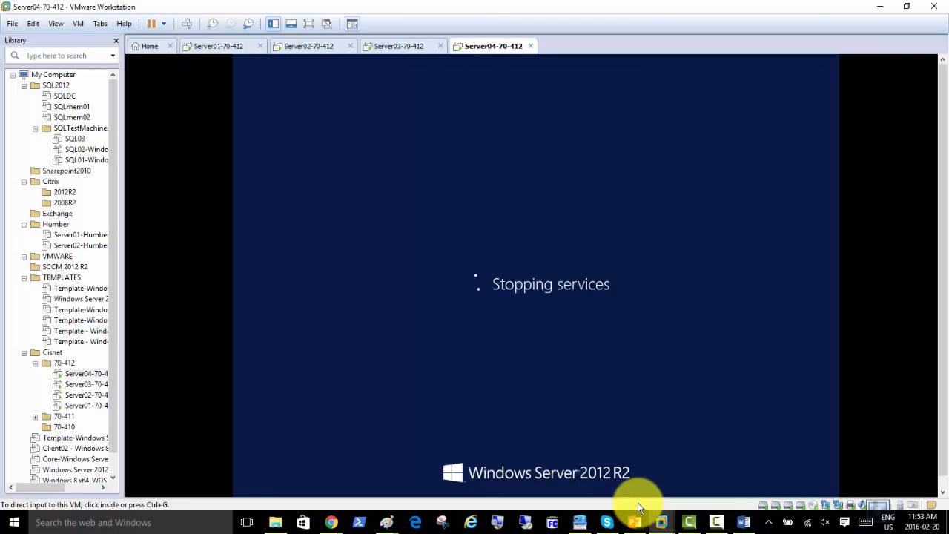
click(744, 524)
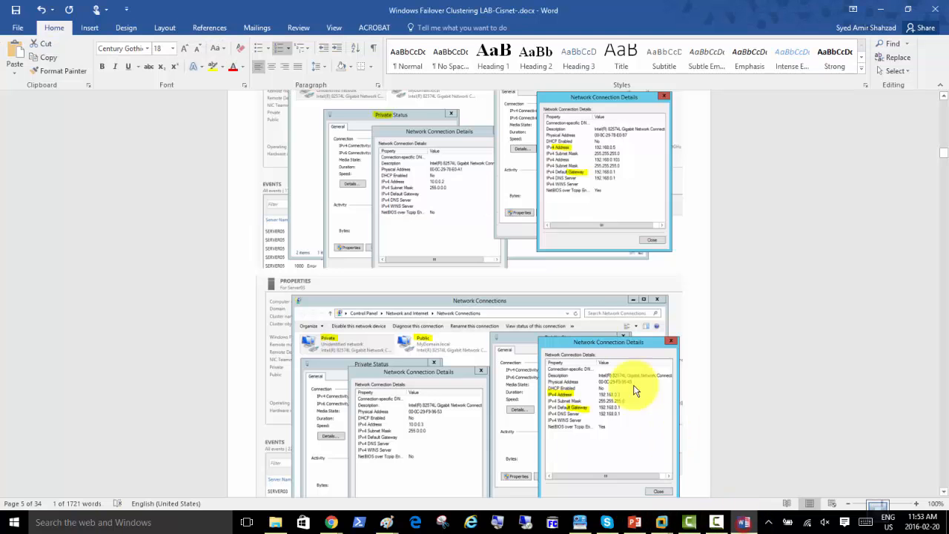
Scroll past the STORAGE section to the Configure iSCSI SAN role installation steps 2–4 on page 10
scroll(567, 294, down, 10)
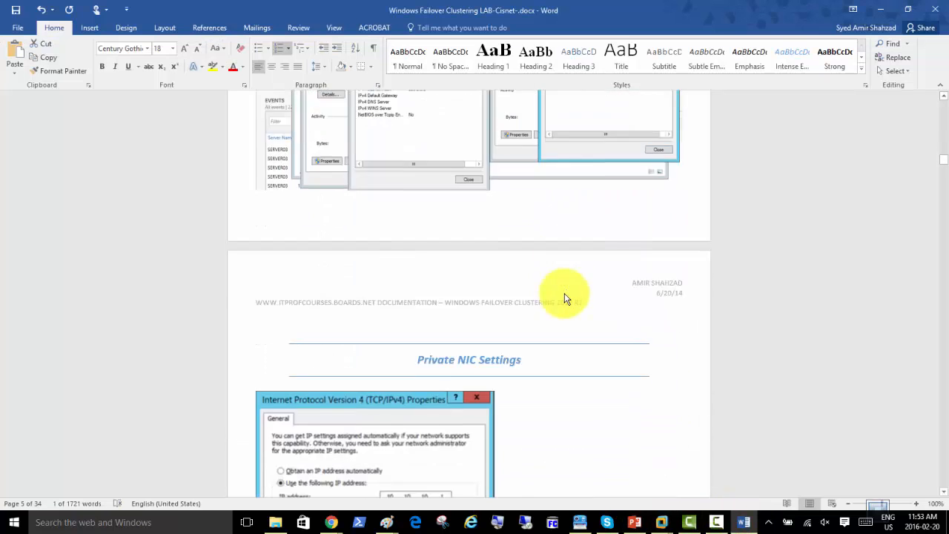
scroll(566, 295, down, 10)
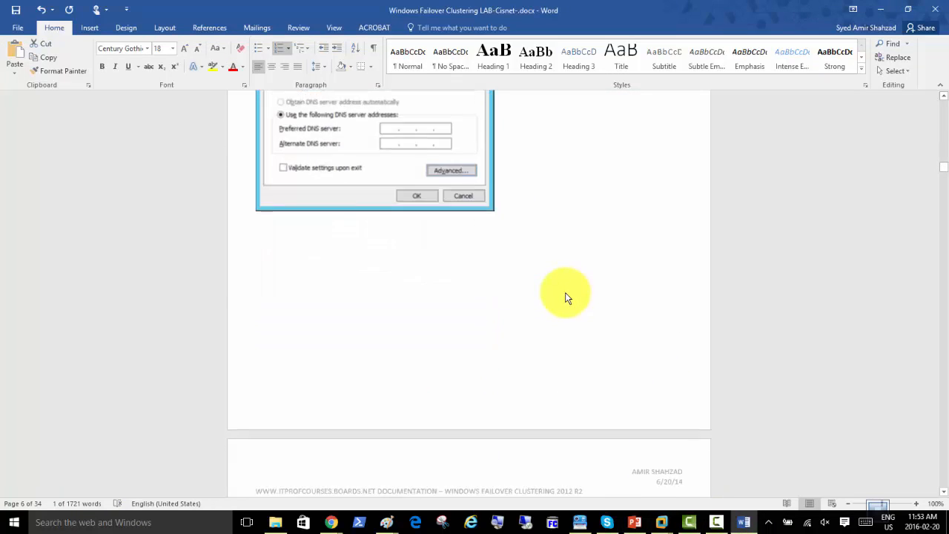
scroll(567, 300, down, 10)
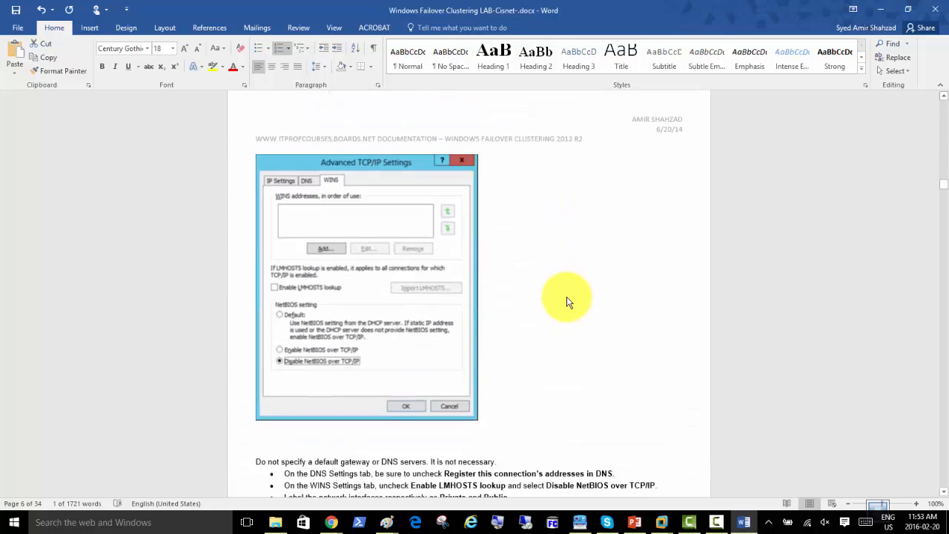
scroll(566, 303, up, 4)
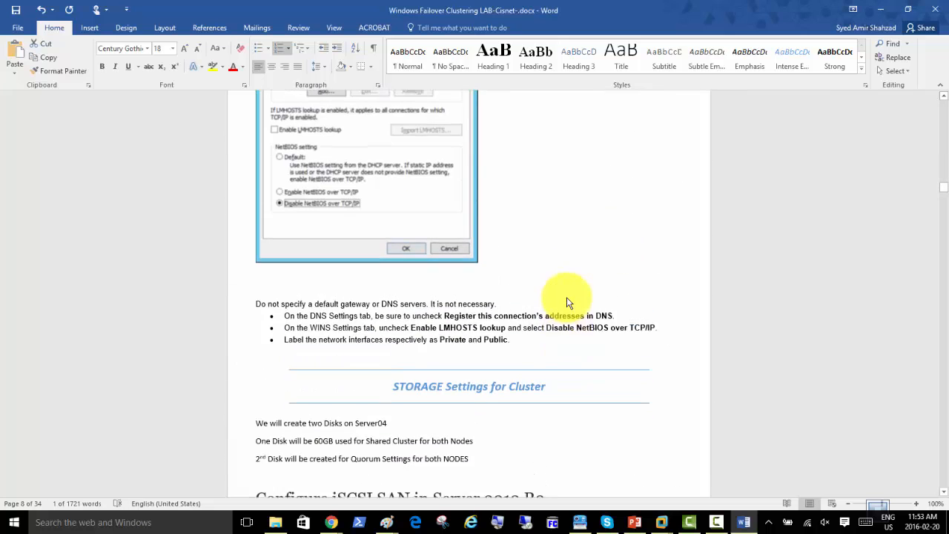
scroll(568, 302, down, 6)
scroll(568, 302, up, 7)
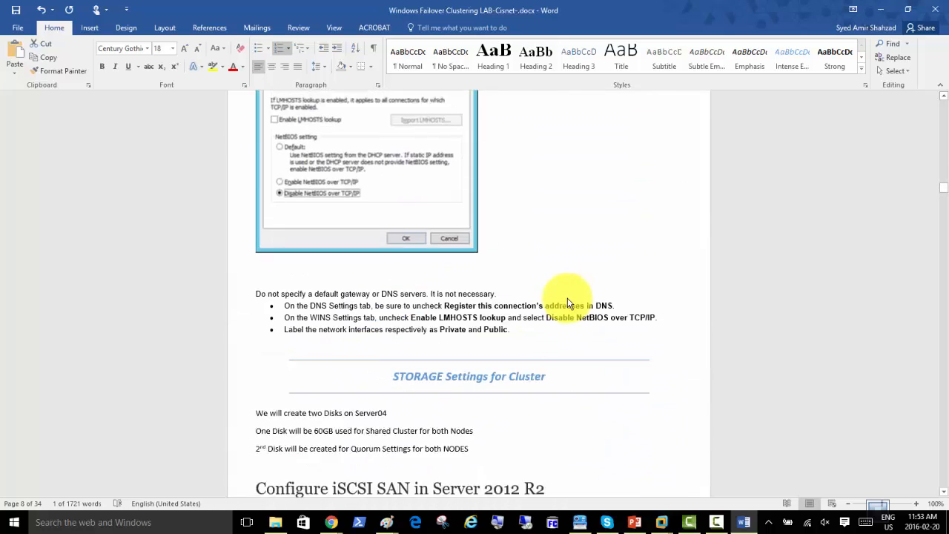
scroll(568, 302, down, 10)
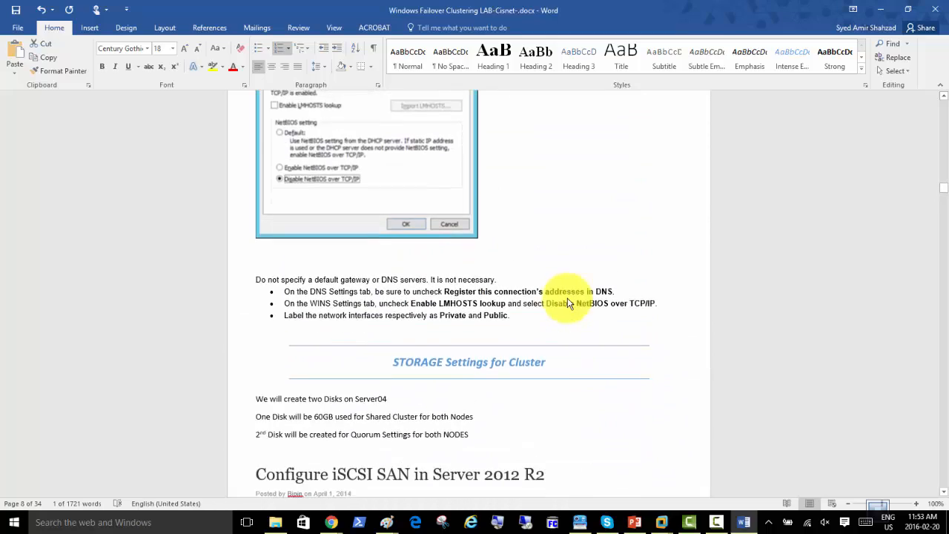
scroll(568, 303, down, 1)
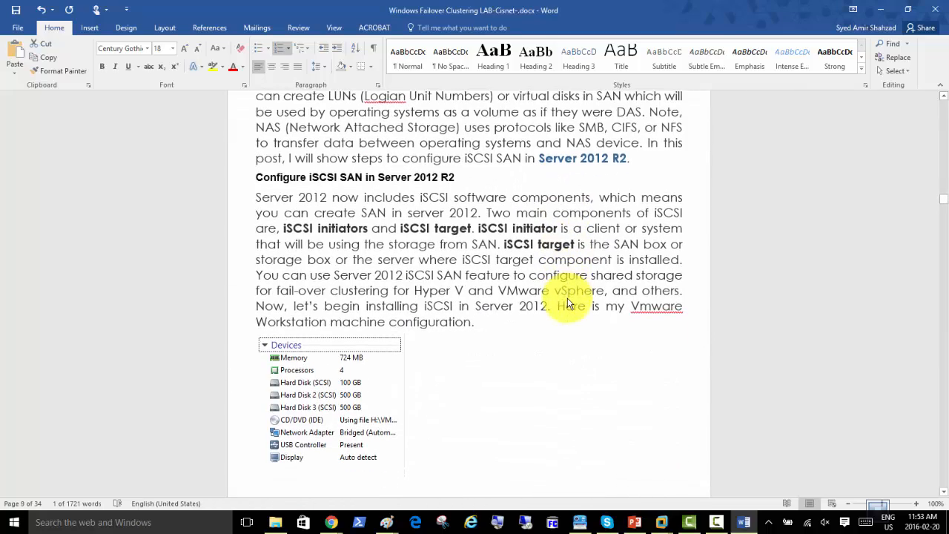
scroll(568, 303, down, 1)
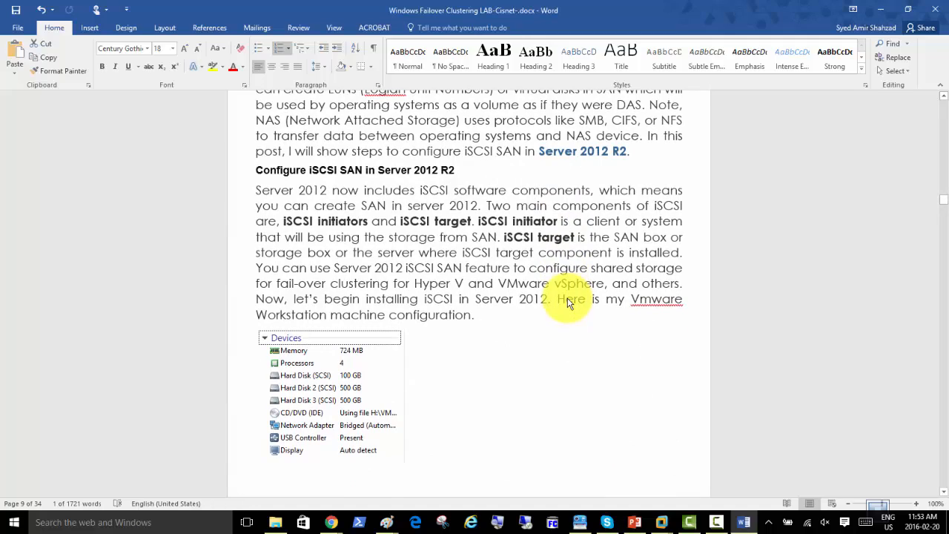
scroll(568, 303, up, 5)
scroll(568, 301, up, 6)
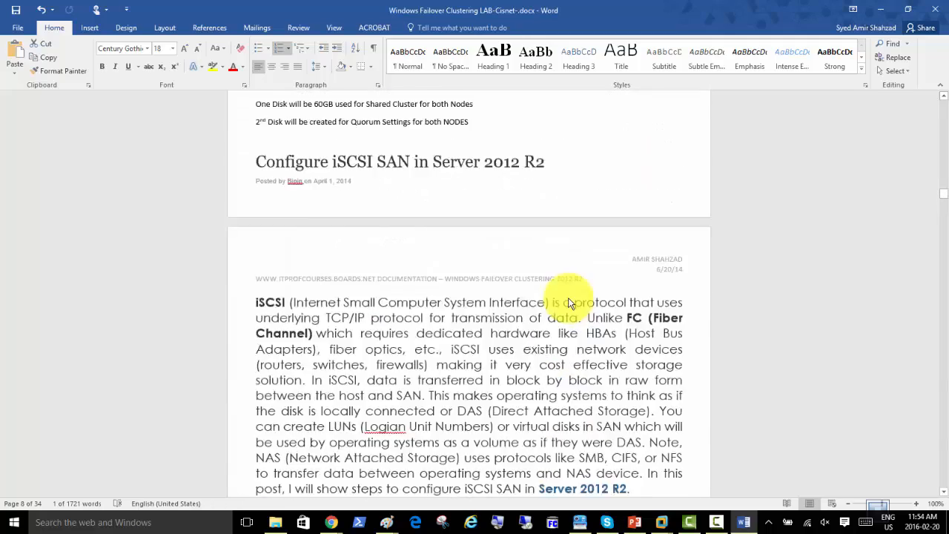
scroll(570, 303, down, 7)
scroll(569, 299, down, 20)
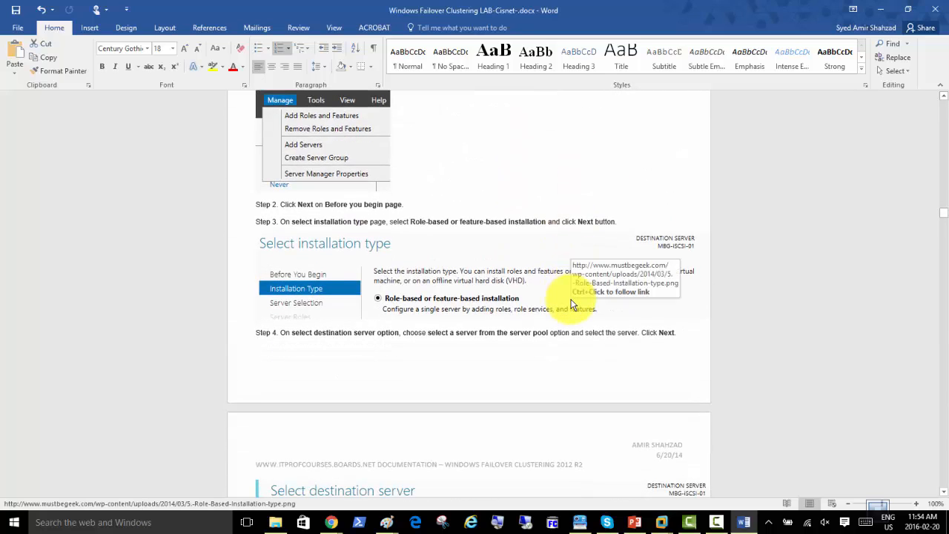
Scroll through the volume and iSCSI pages to the New iSCSI Virtual Disk Wizard, then minimize Word
scroll(571, 302, down, 5)
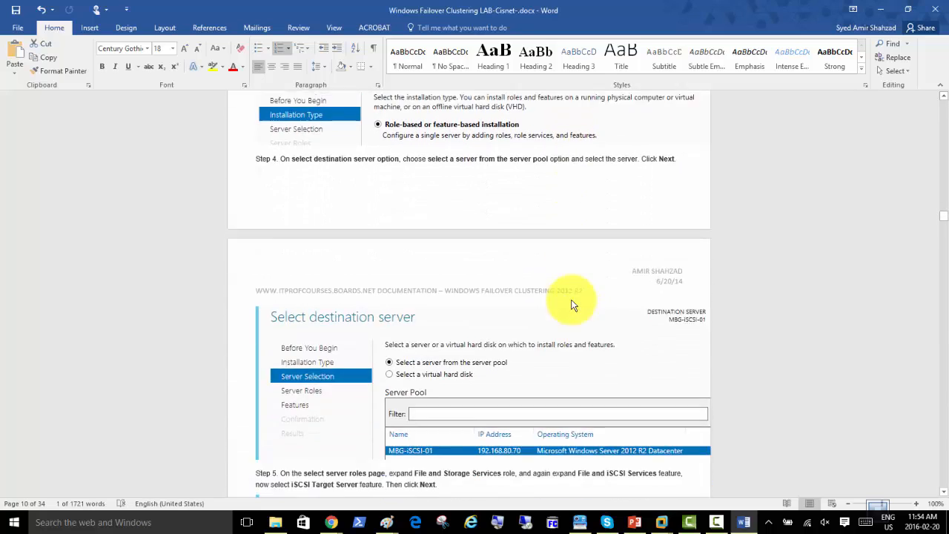
scroll(570, 304, down, 9)
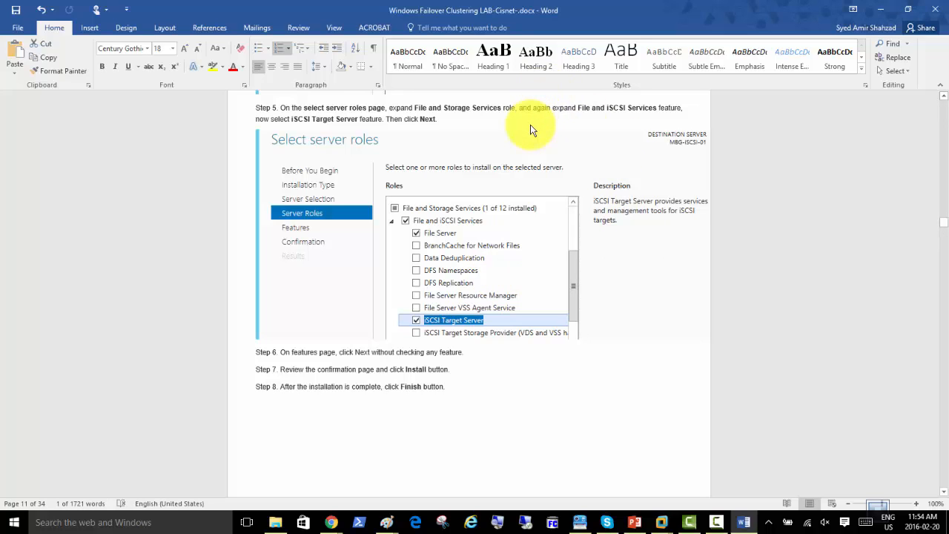
scroll(467, 250, down, 3)
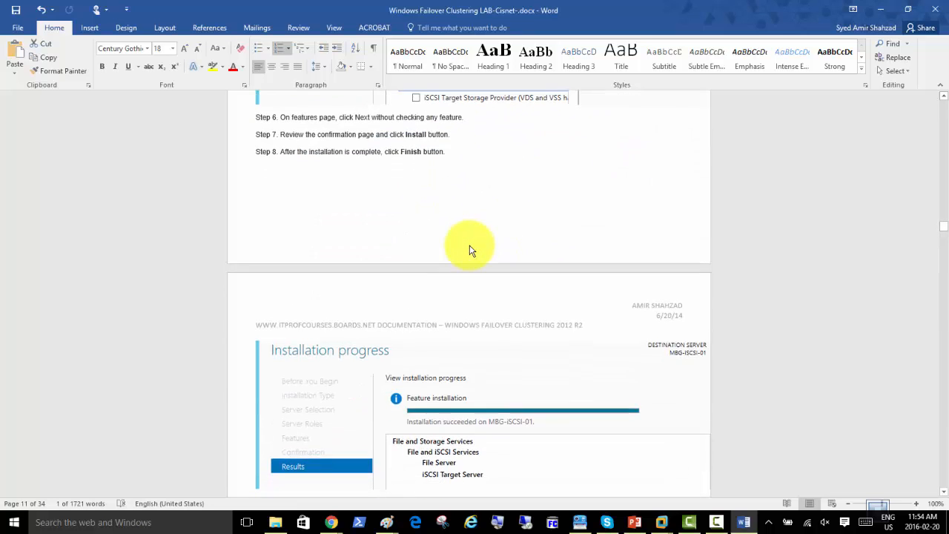
scroll(469, 250, down, 3)
scroll(471, 250, down, 3)
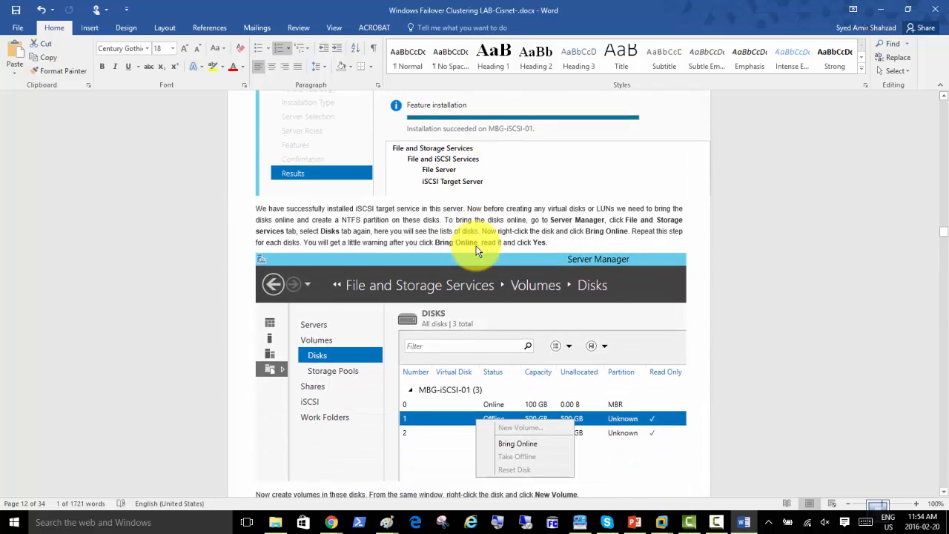
scroll(477, 251, down, 4)
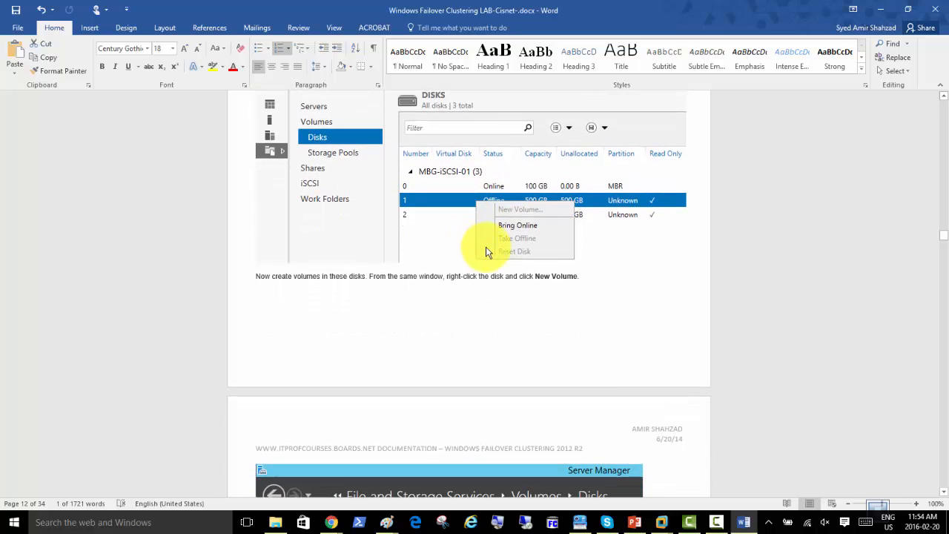
scroll(485, 251, down, 6)
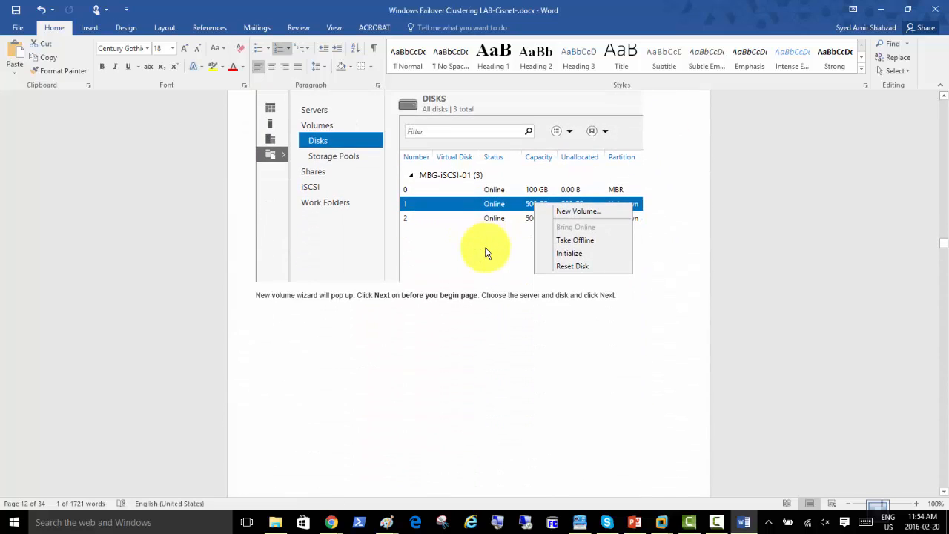
scroll(486, 252, down, 7)
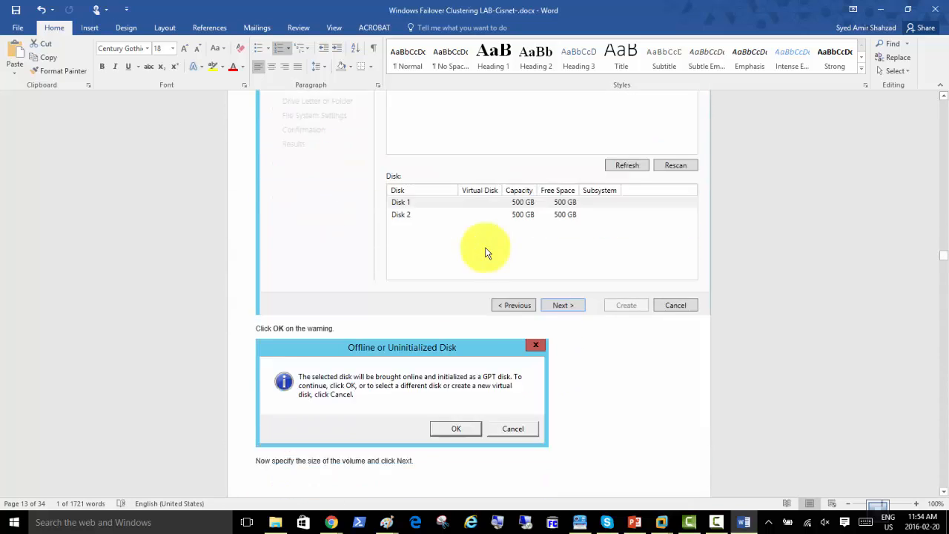
scroll(486, 252, up, 2)
scroll(486, 252, up, 3)
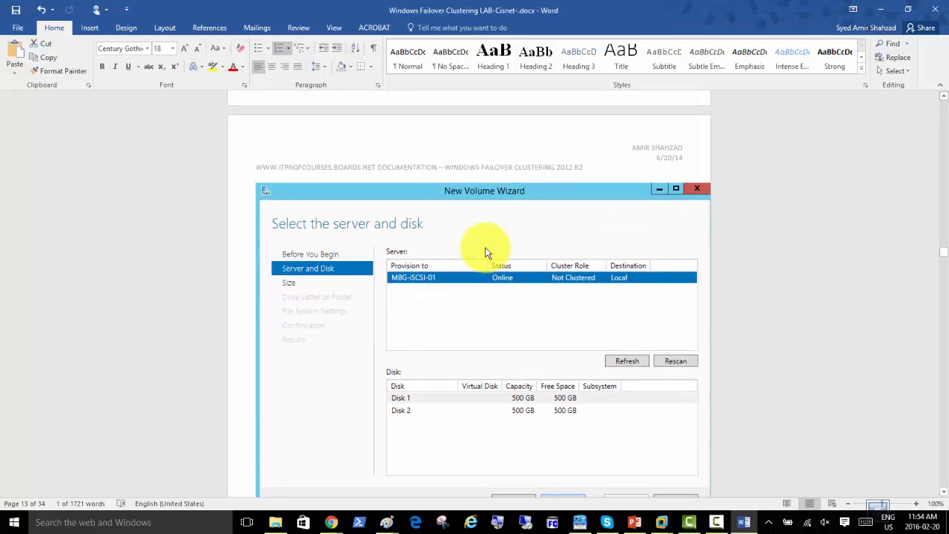
scroll(486, 252, down, 8)
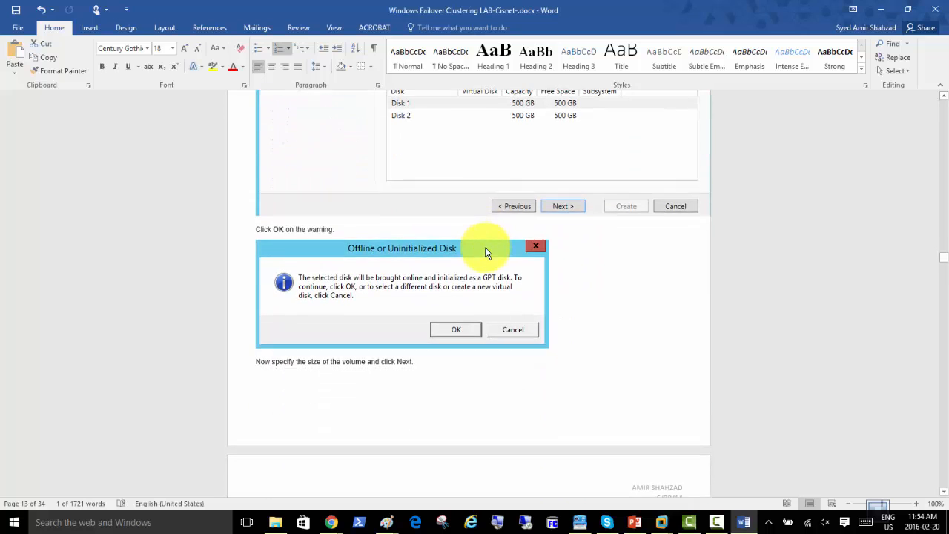
scroll(486, 252, down, 4)
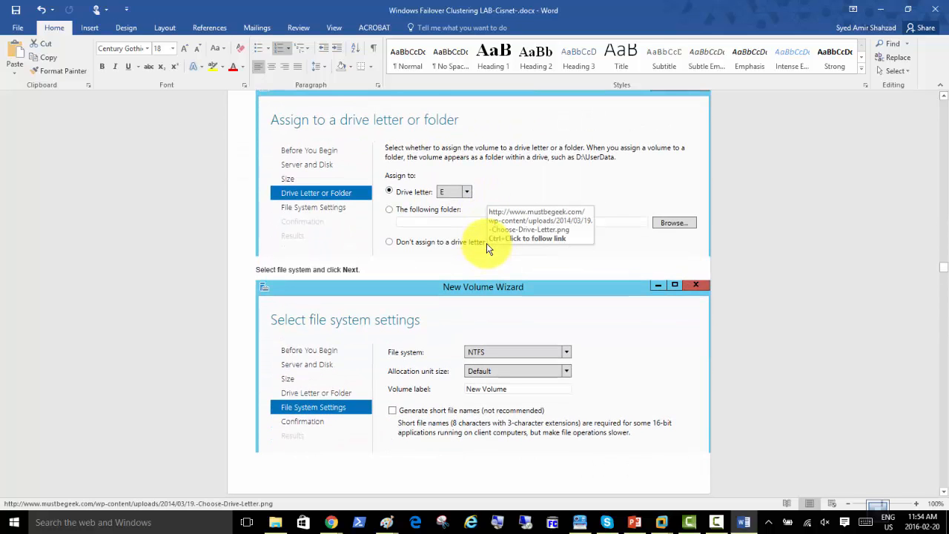
scroll(487, 247, down, 5)
scroll(487, 250, down, 5)
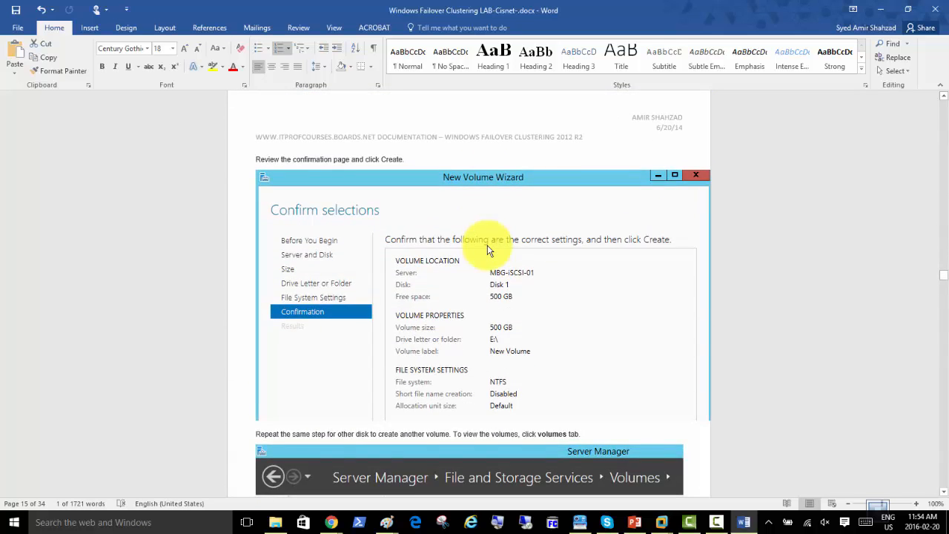
scroll(487, 250, down, 3)
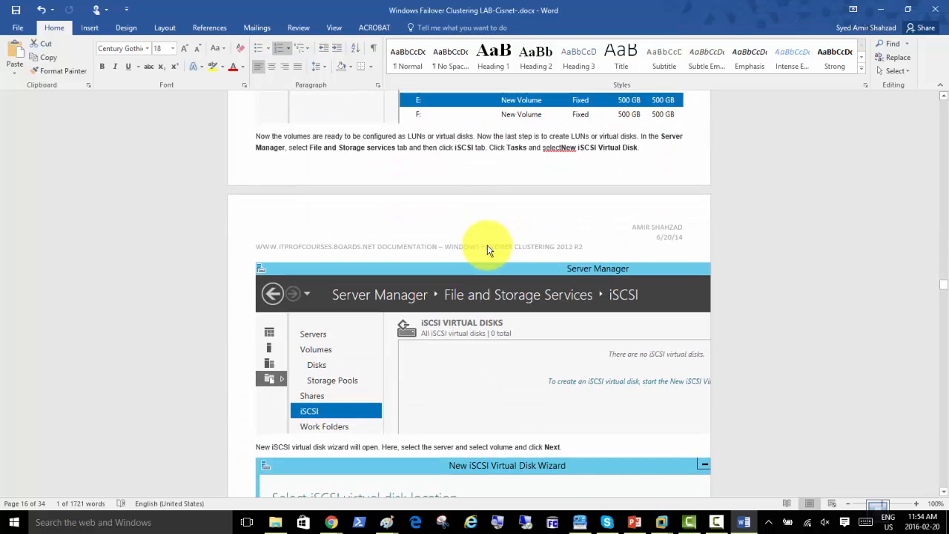
scroll(487, 250, down, 2)
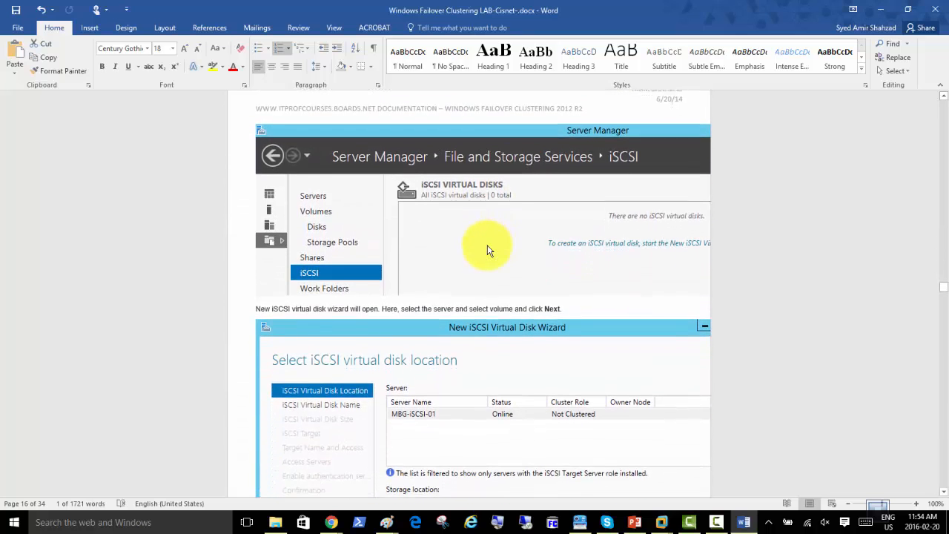
scroll(488, 250, down, 1)
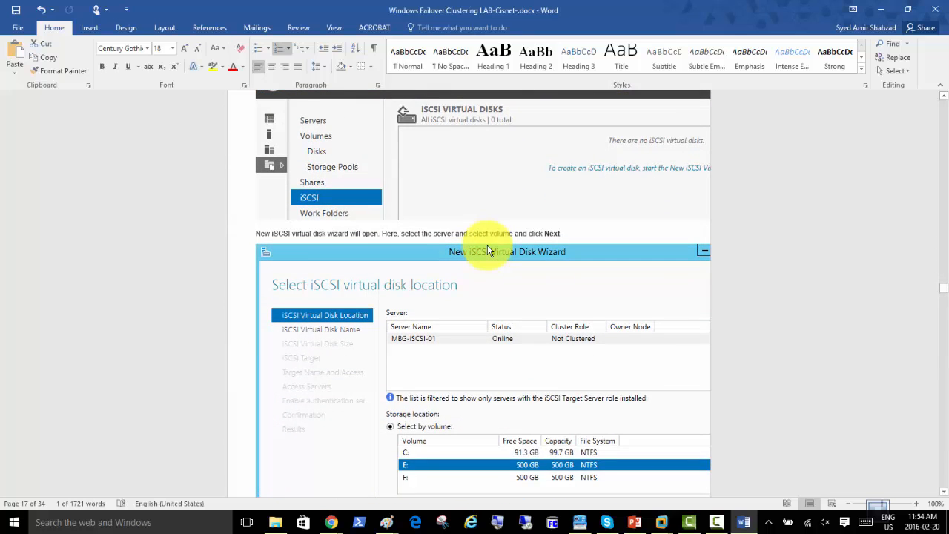
scroll(487, 251, up, 1)
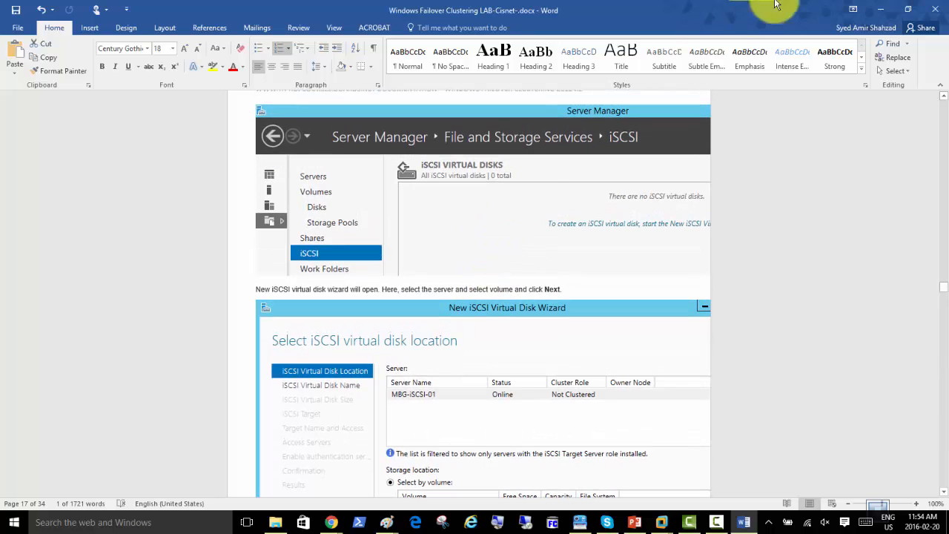
click(880, 8)
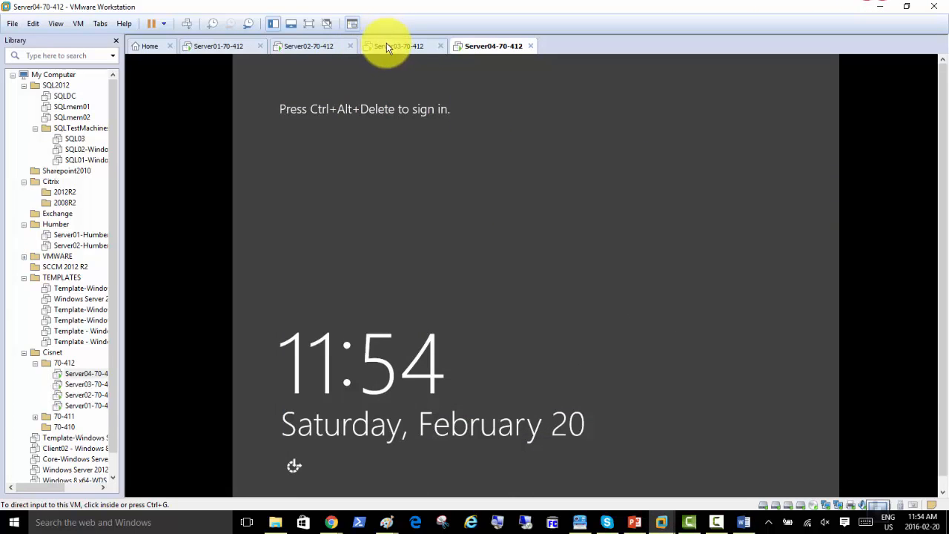
Sign Server02 in to CISNETDOMAIN as another user with the domain administrator account and password
click(393, 46)
click(311, 44)
click(238, 45)
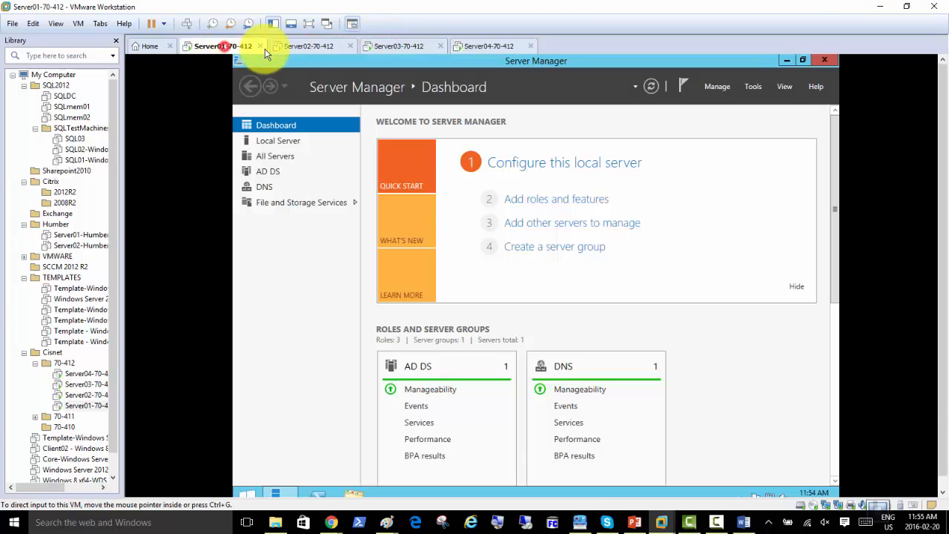
click(300, 46)
click(186, 24)
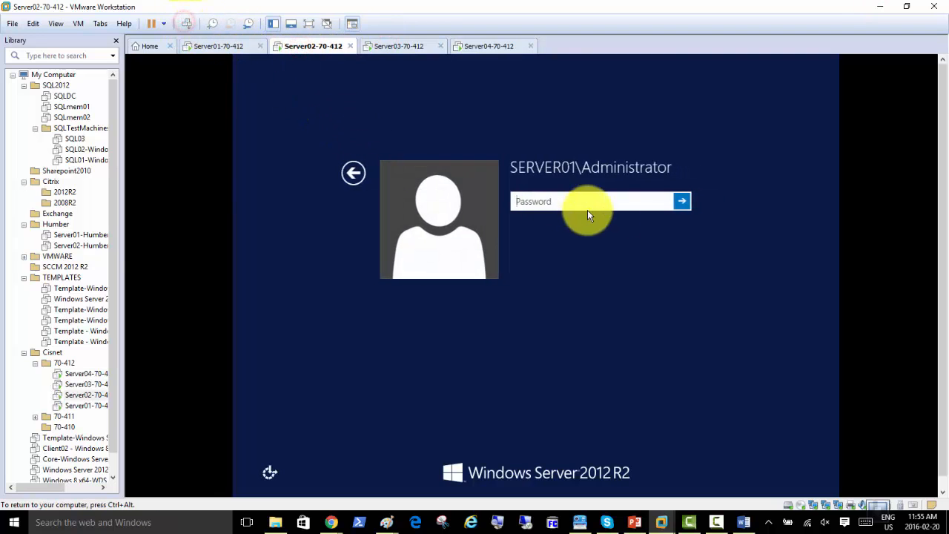
click(352, 176)
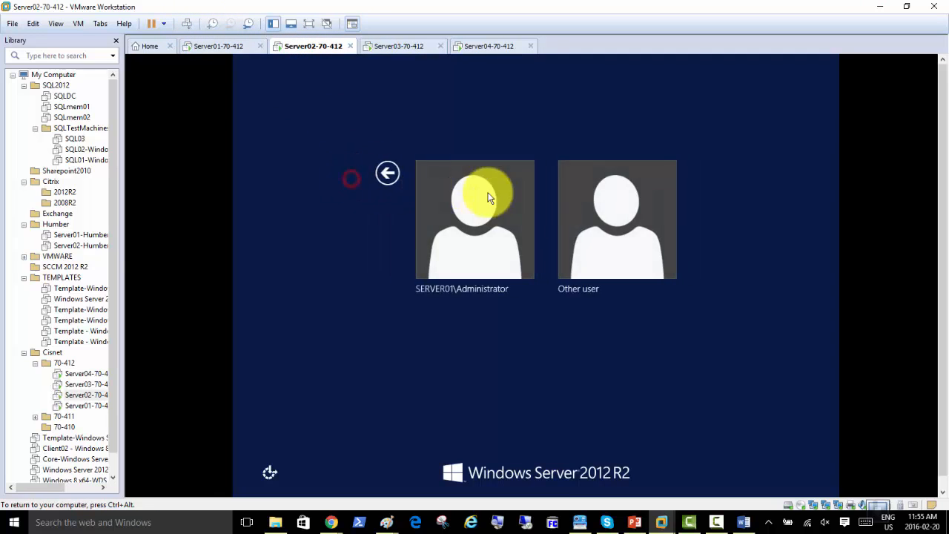
click(596, 222)
text(cisnetamfdin)
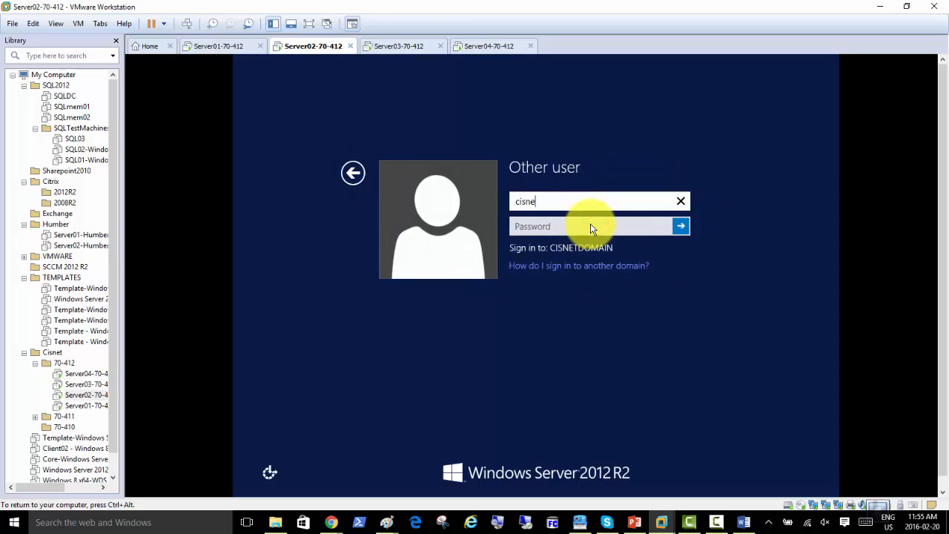
key(BackSpace)
key(BackSpace)
key(BackSpace)
key(BackSpace)
key(BackSpace)
text(ds)
key(BackSpace)
text(m)
key(Tab)
text(•••)
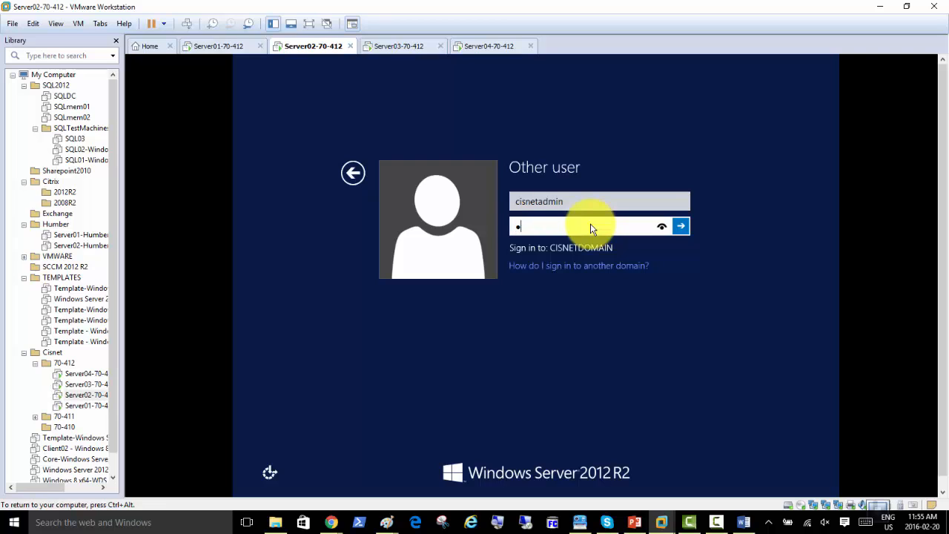
text(••••••)
key(Return)
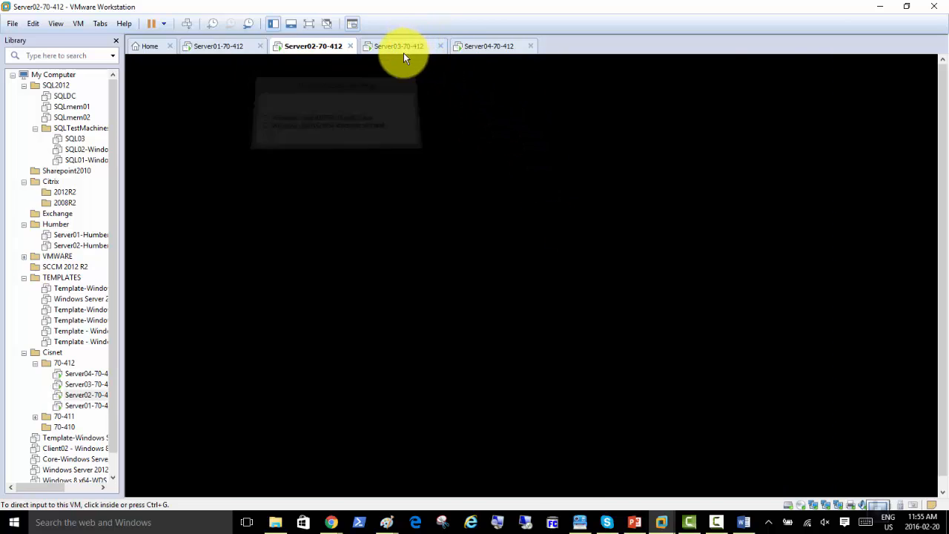
Sign Server03 in to CISNETDOMAIN with the domain administrator credentials, then switch to Server04
click(401, 47)
click(186, 23)
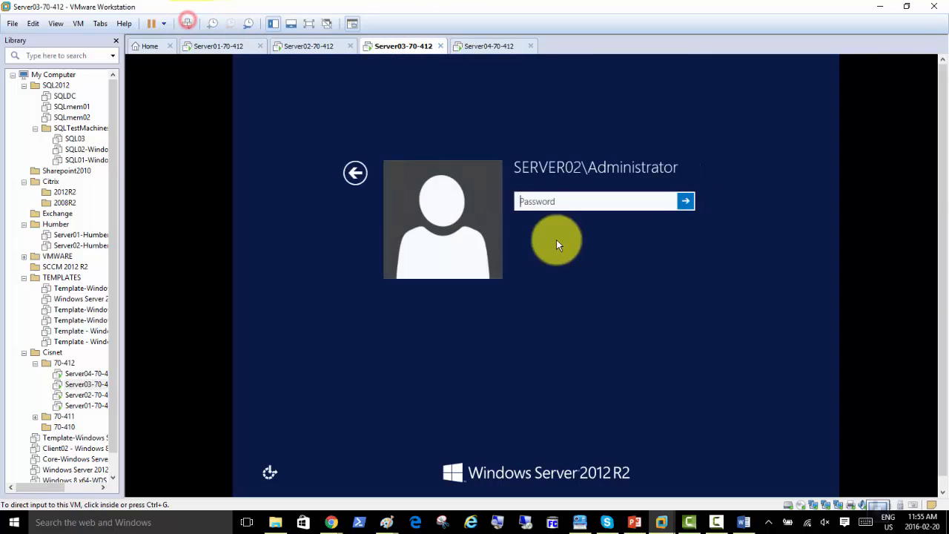
click(355, 172)
click(355, 172)
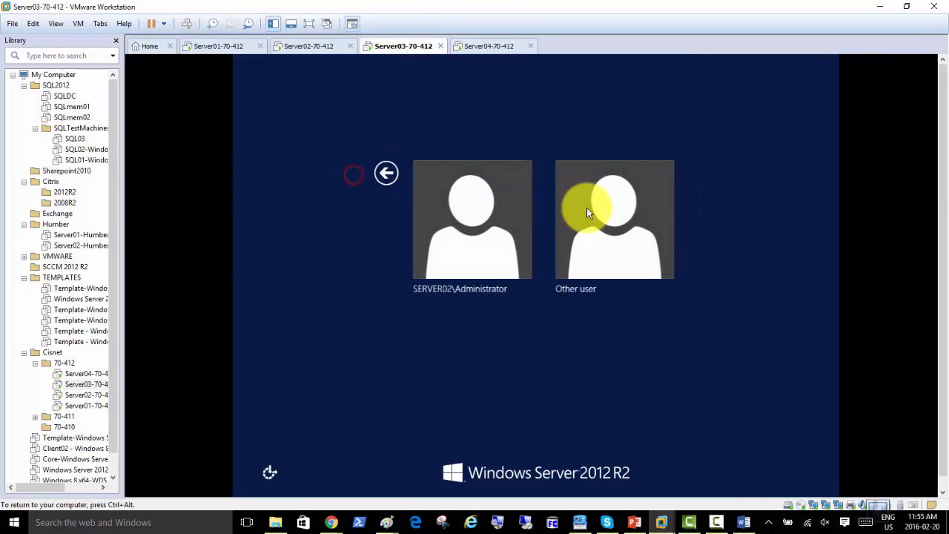
click(583, 205)
click(524, 201)
text(ci)
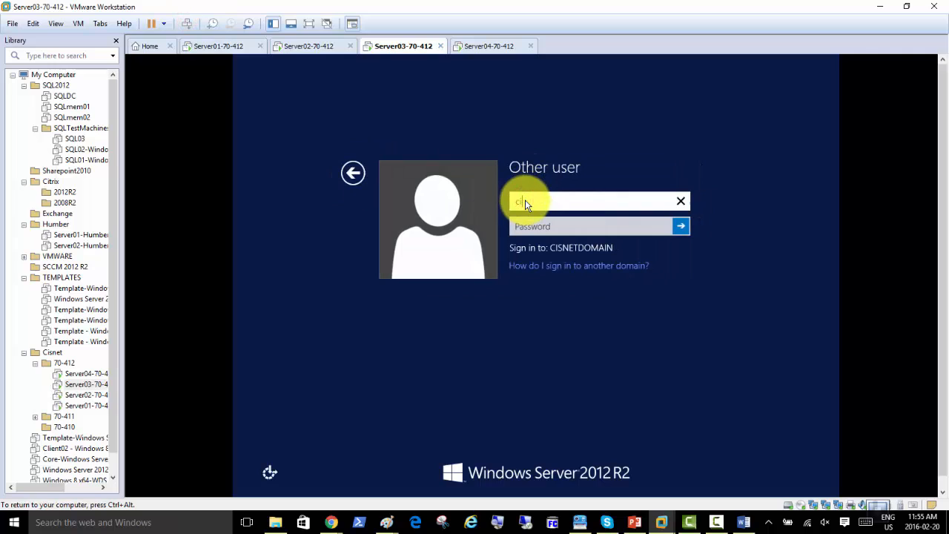
text(snetadmin)
key(Tab)
text(Pa$$w0rd)
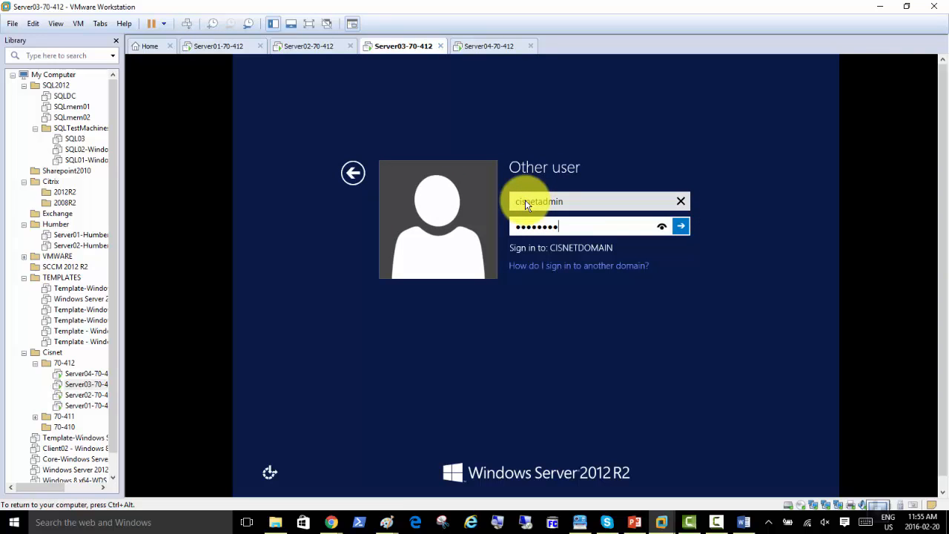
key(Return)
click(488, 46)
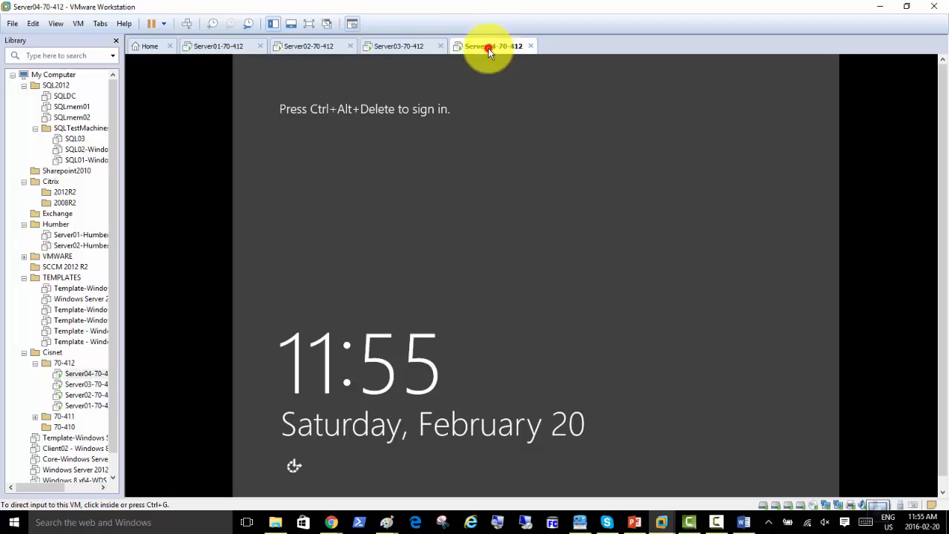
Sign the Server04 VM (SAN01) in as another user with the domain administrator account and password
click(187, 24)
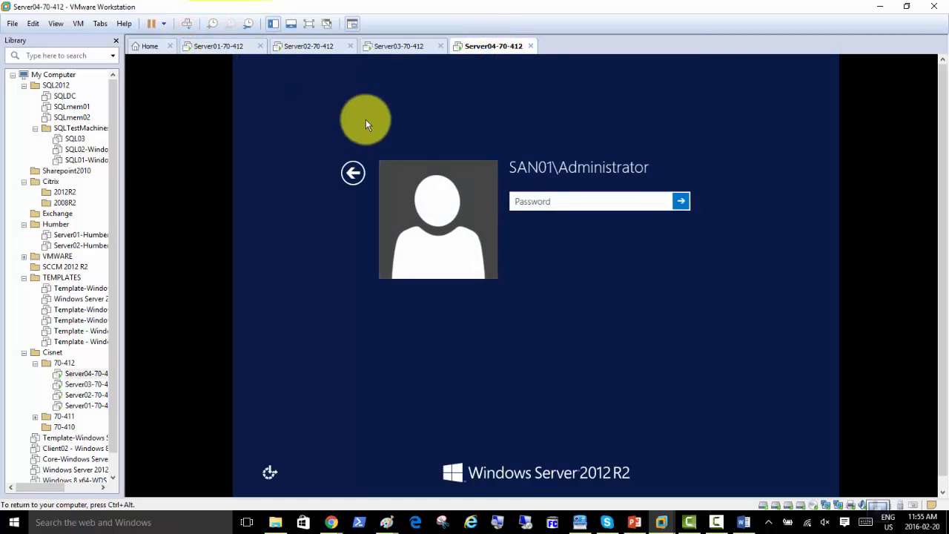
click(347, 173)
click(579, 207)
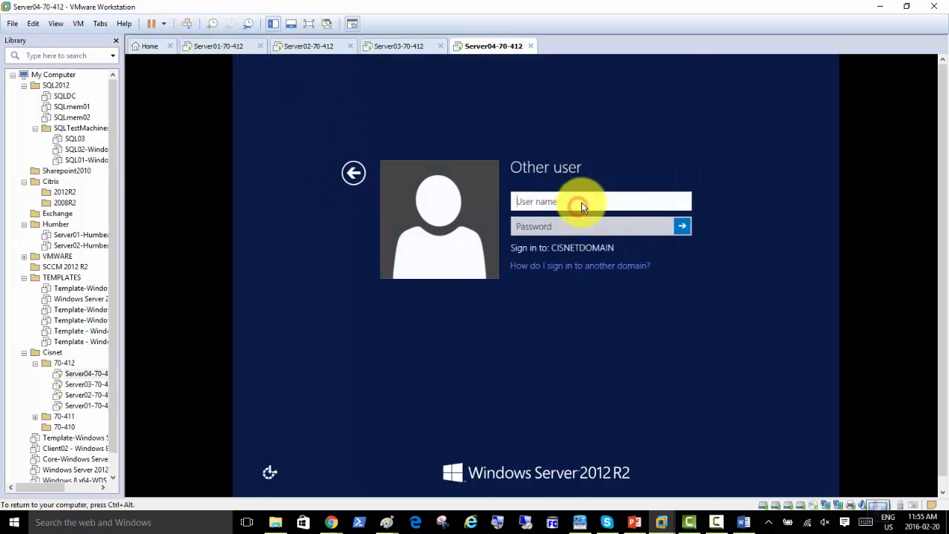
text(cisnetadmin)
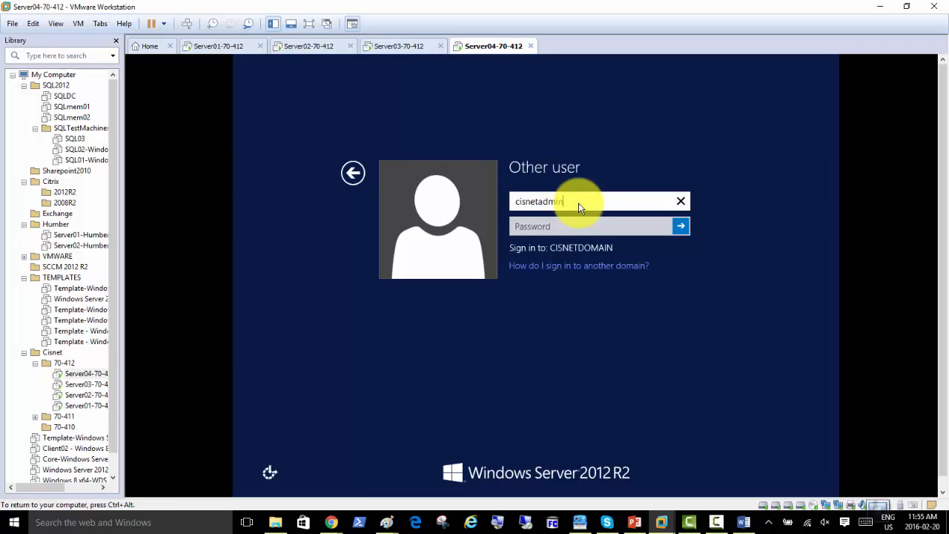
key(Tab)
text(Passw0rd1)
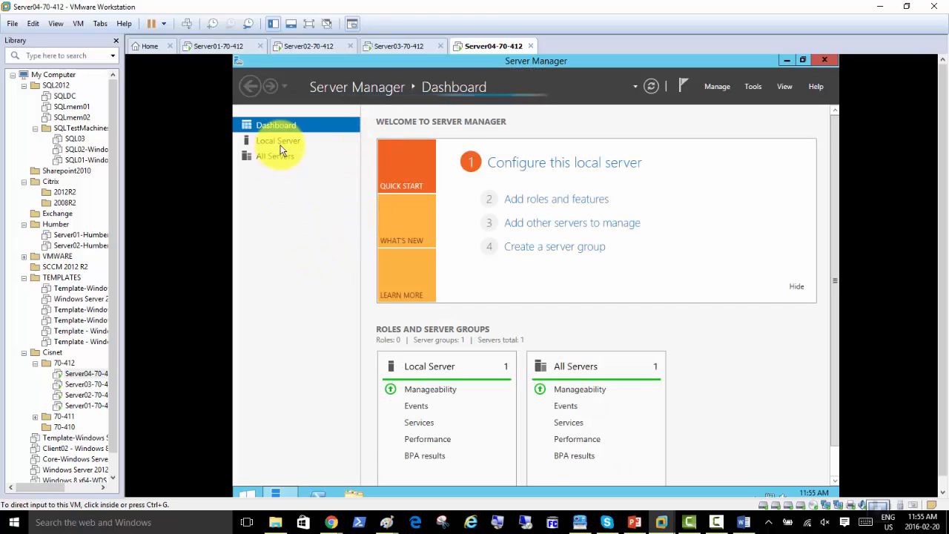
click(281, 141)
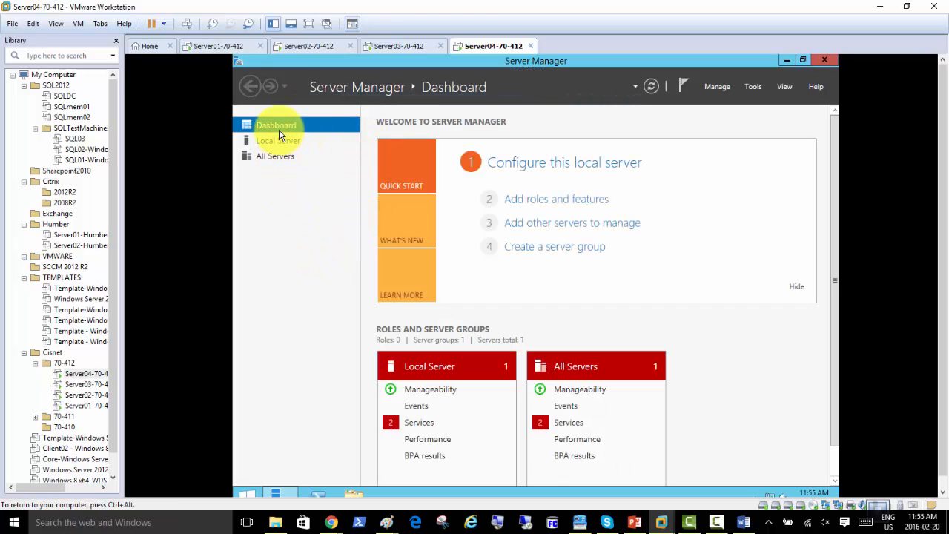
click(541, 203)
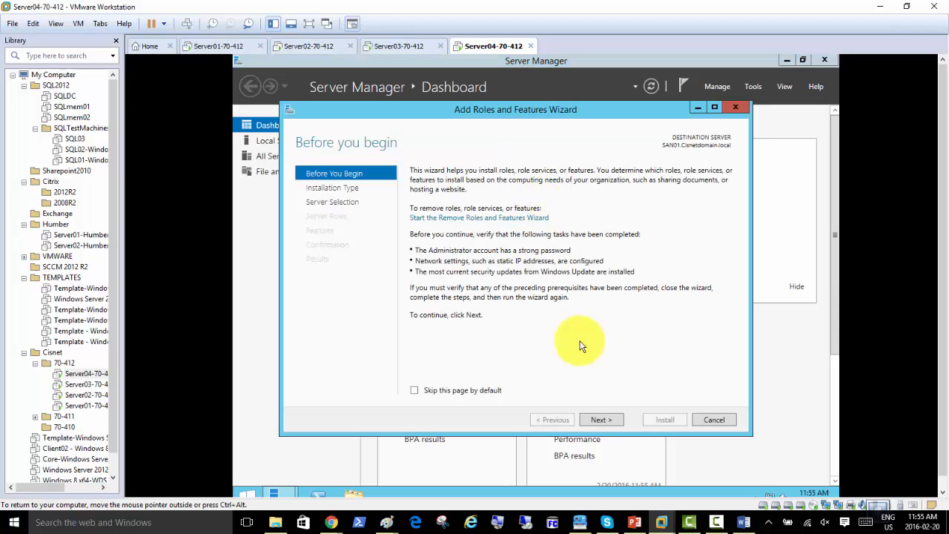
Make a role-based install on SAN01 and select iSCSI Target Server under File and iSCSI Services, adding its required features
click(604, 420)
click(604, 420)
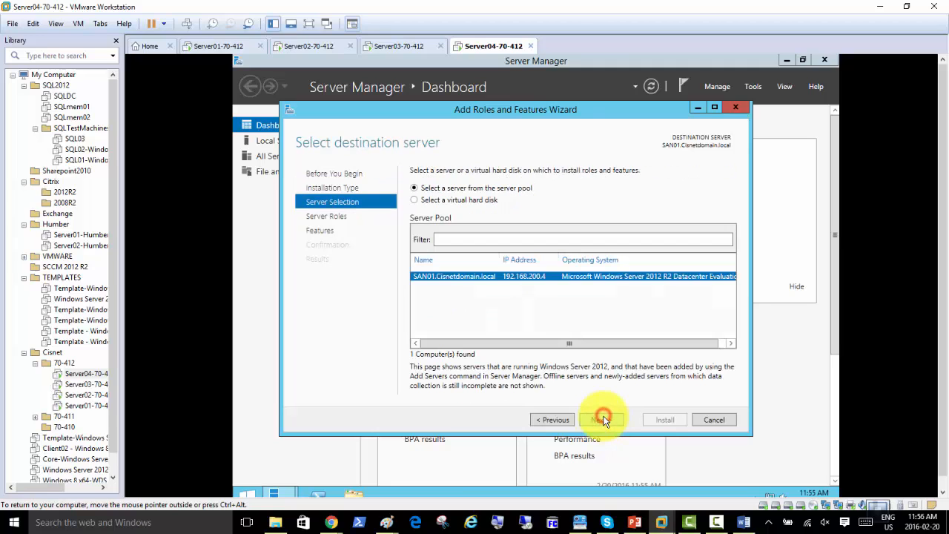
click(604, 420)
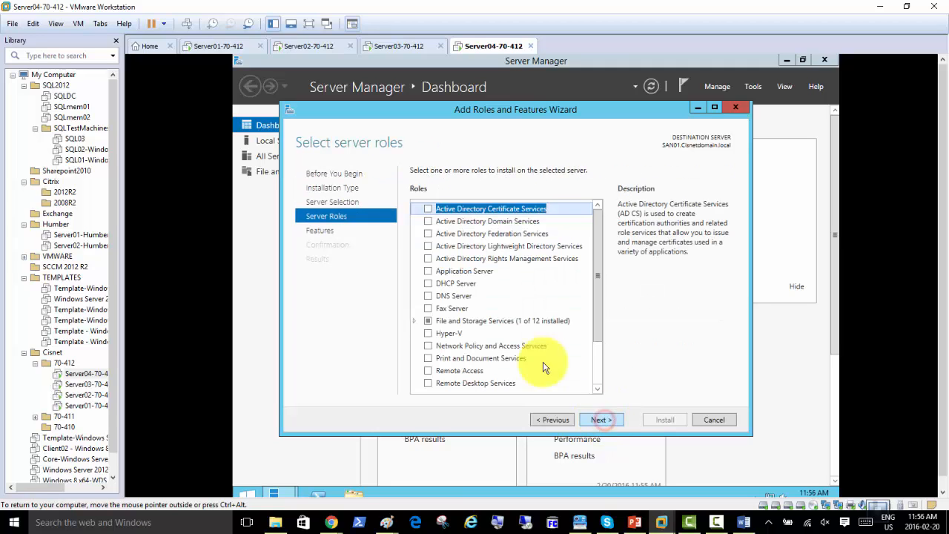
click(415, 321)
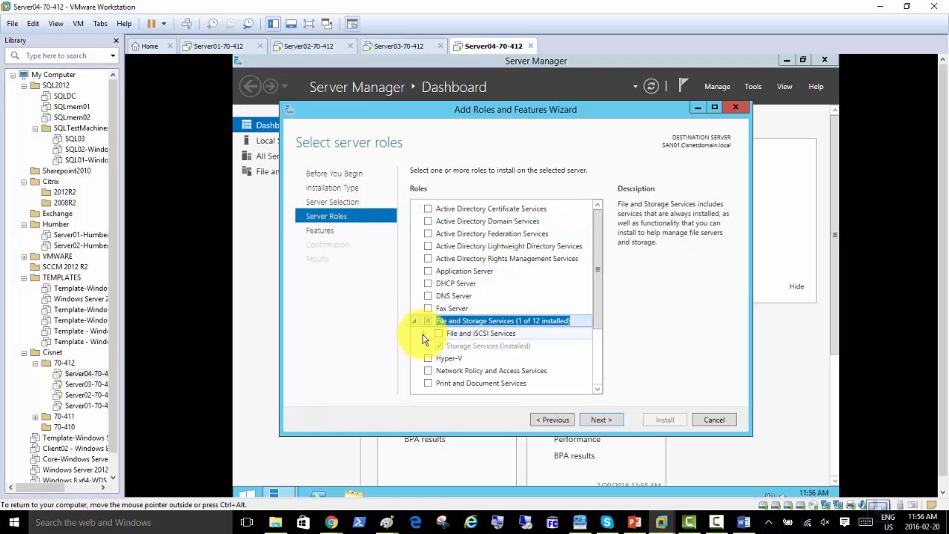
click(424, 334)
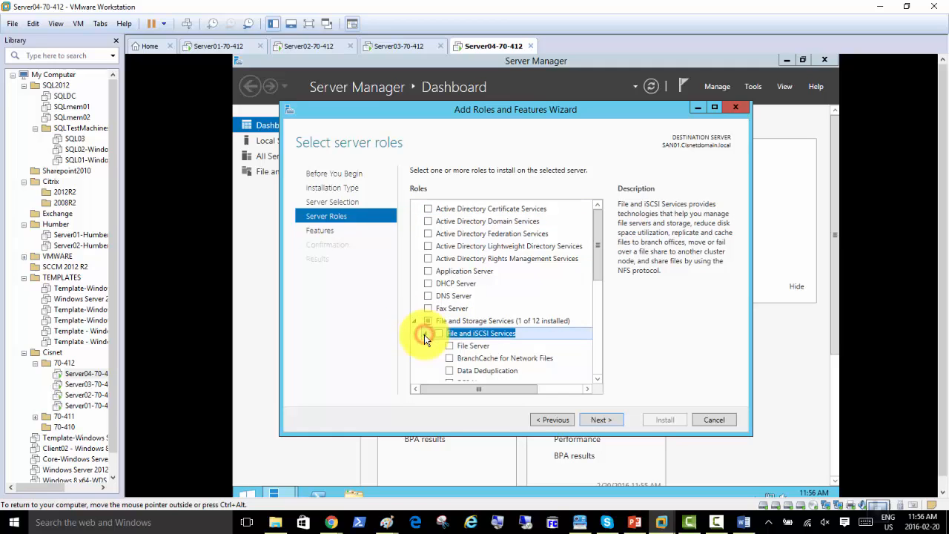
drag(598, 266, 597, 303)
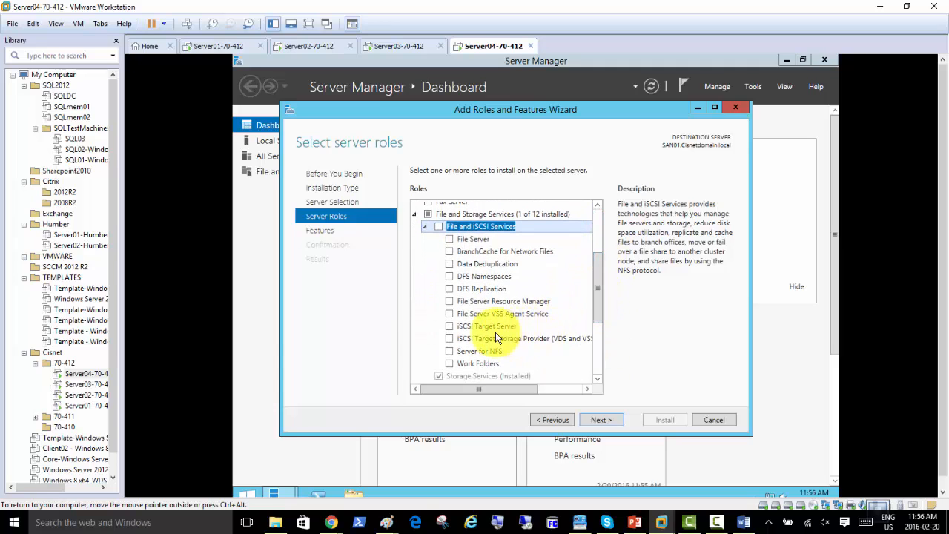
click(448, 327)
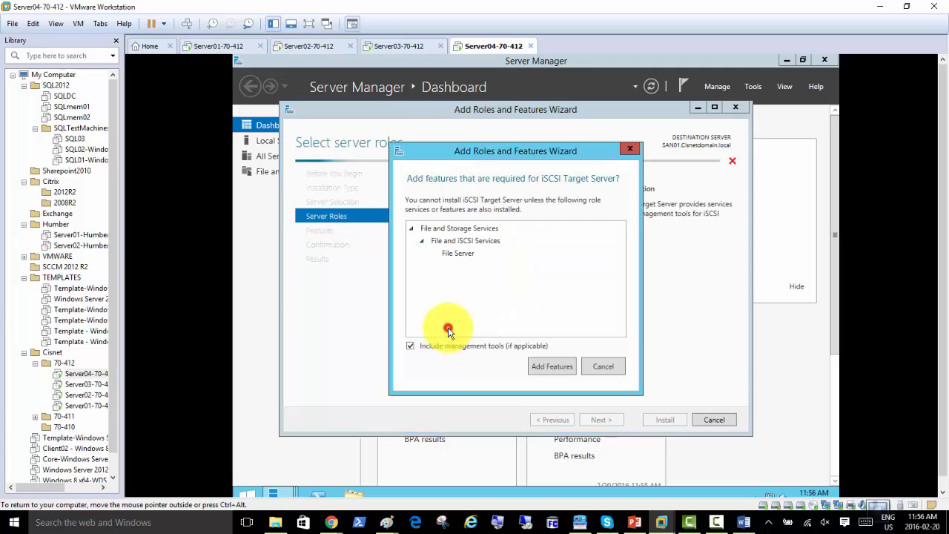
click(550, 366)
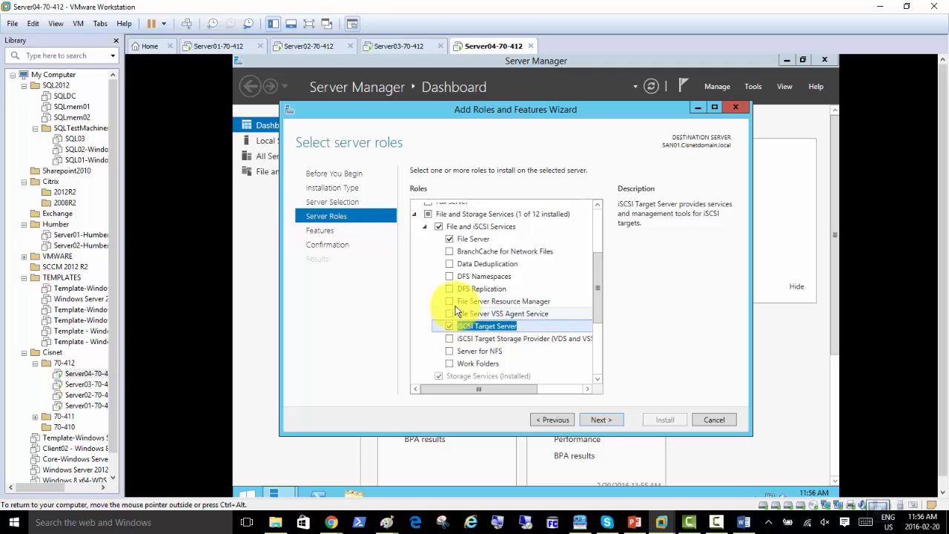
Skip extra features, allow automatic restart if required, and begin the installation
click(602, 421)
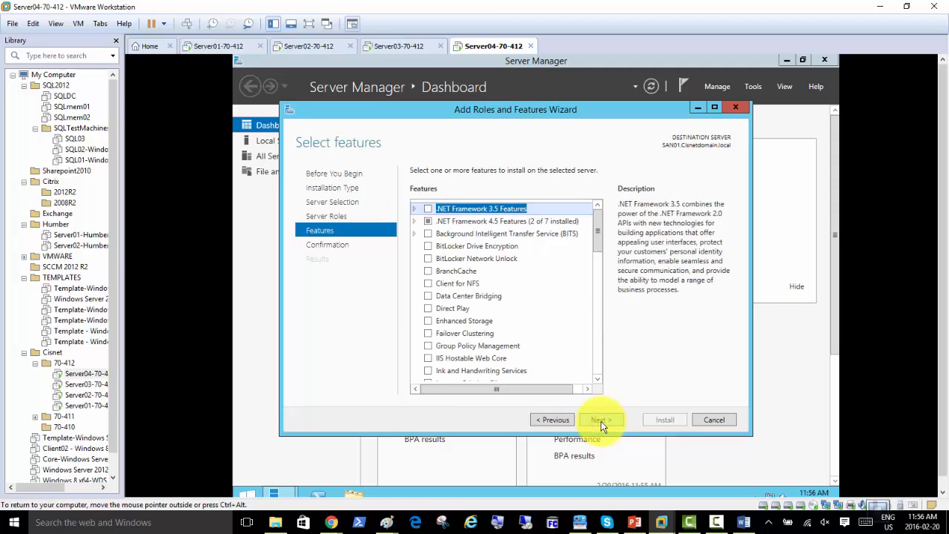
click(601, 420)
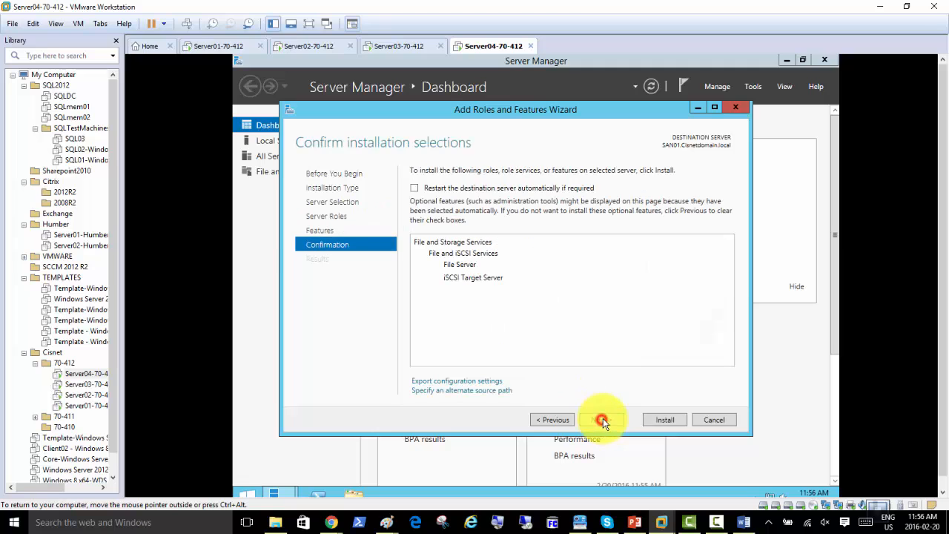
click(414, 189)
click(582, 317)
click(664, 420)
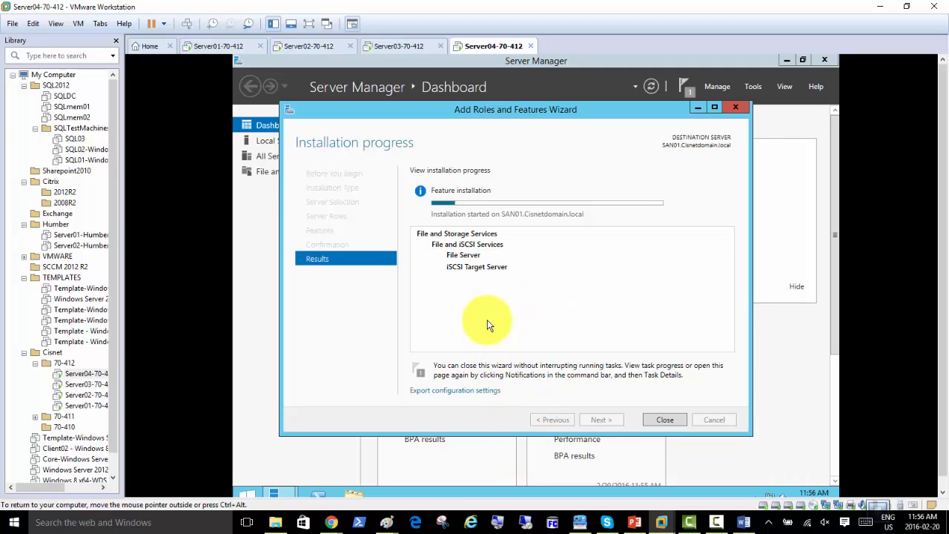
Bring the Paint drawing of the cluster diagram showing SAN01 to the front
mouse_move(331, 520)
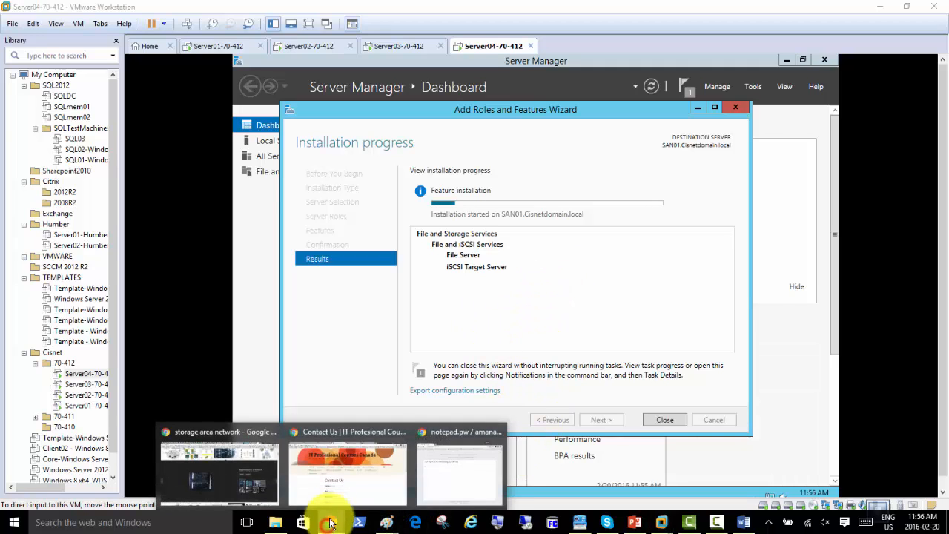
mouse_move(385, 520)
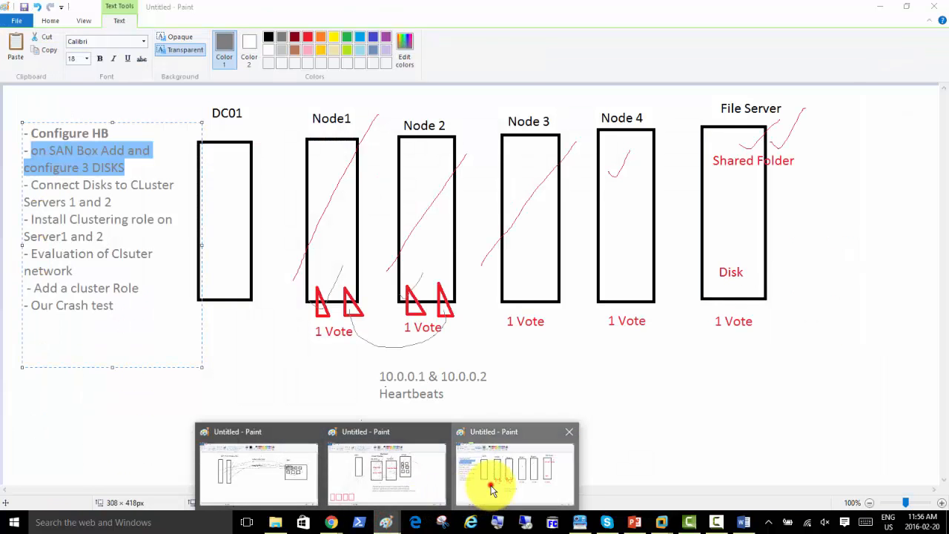
click(491, 485)
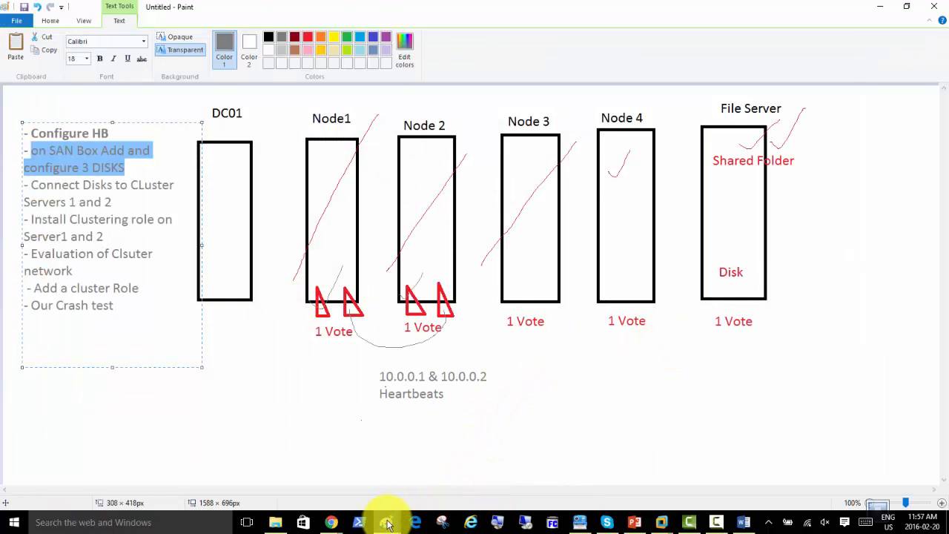
mouse_move(387, 524)
click(386, 483)
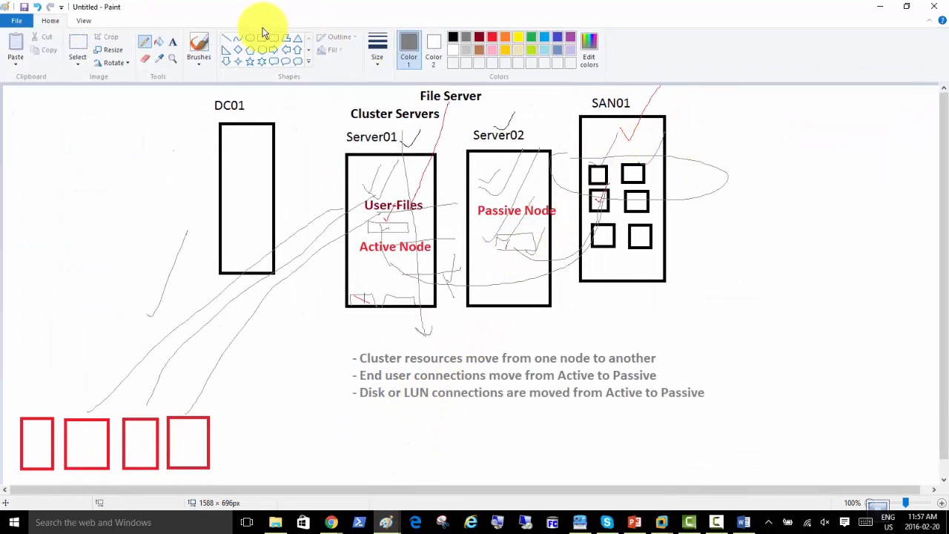
Add a red 'Targets' text label right of SAN01 and start another label below Server01
click(173, 42)
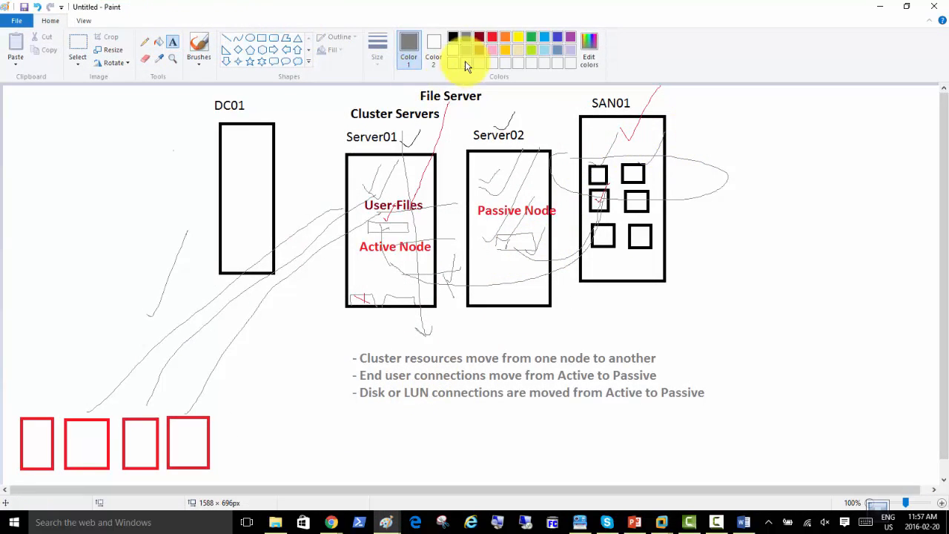
click(491, 37)
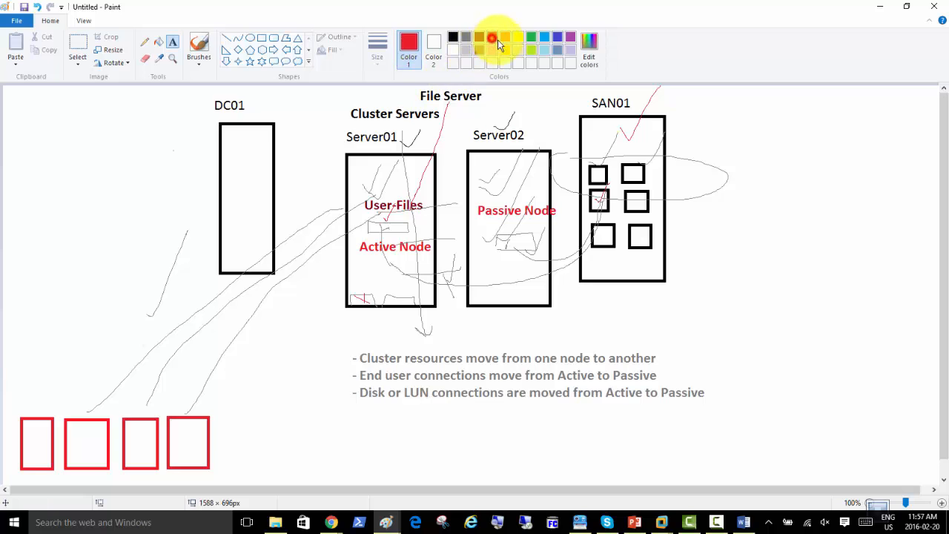
click(691, 134)
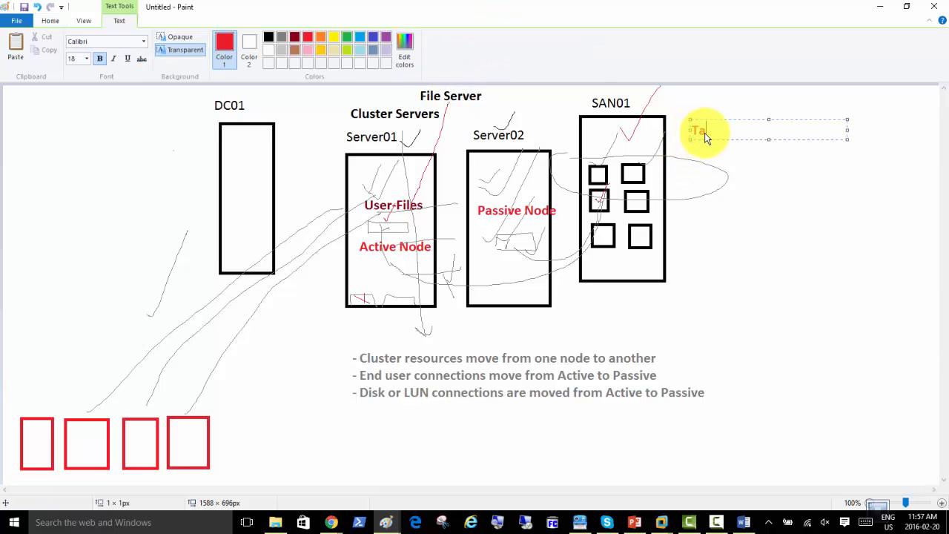
text(Targets)
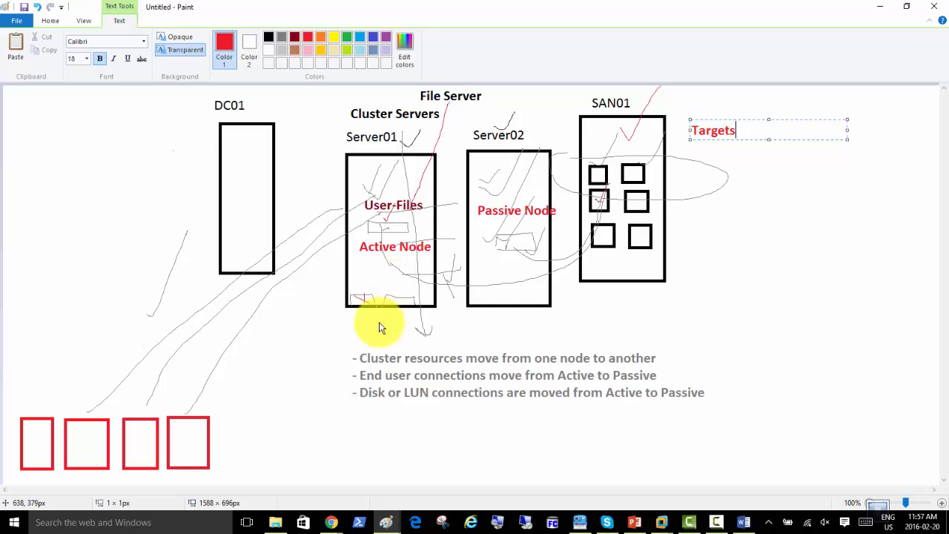
click(311, 340)
click(312, 340)
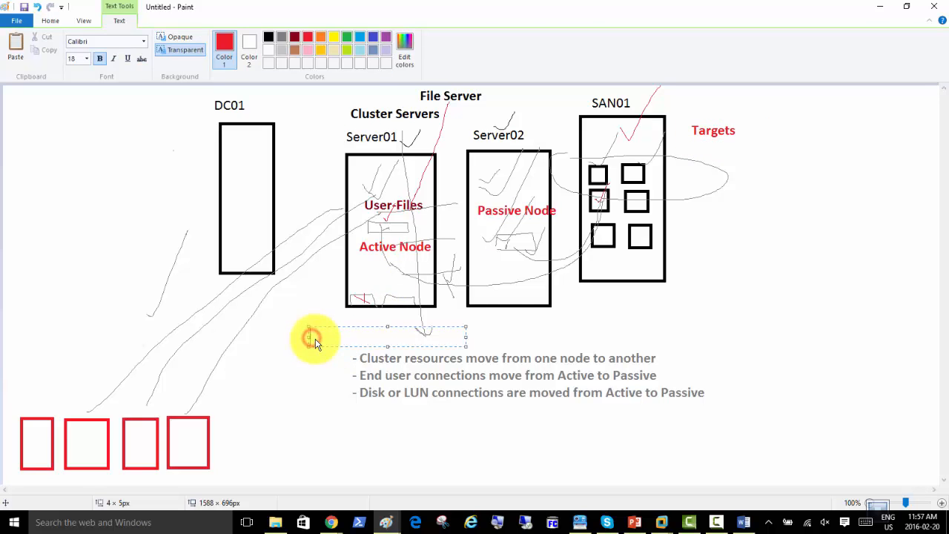
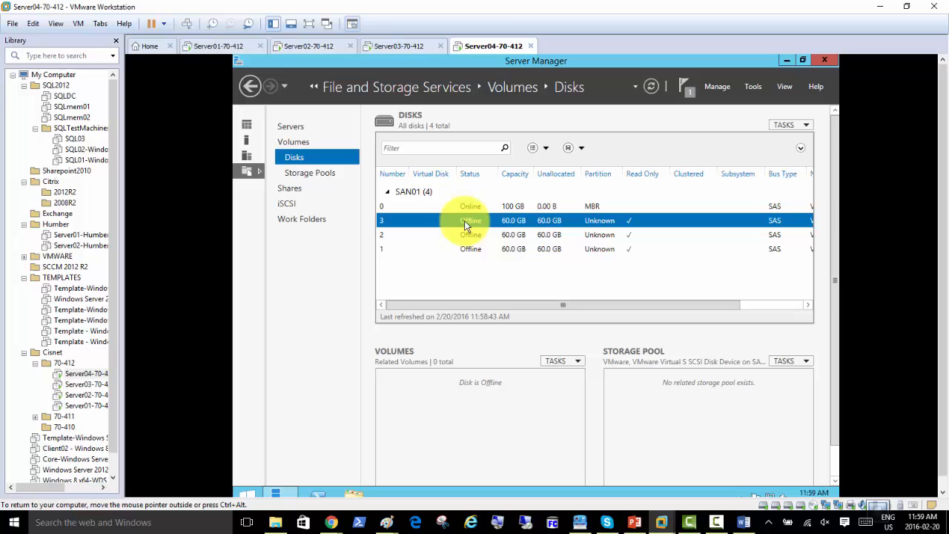
Bring SAN01's disks 3, 2 and 1 online, confirming the warning for each
right_click(468, 223)
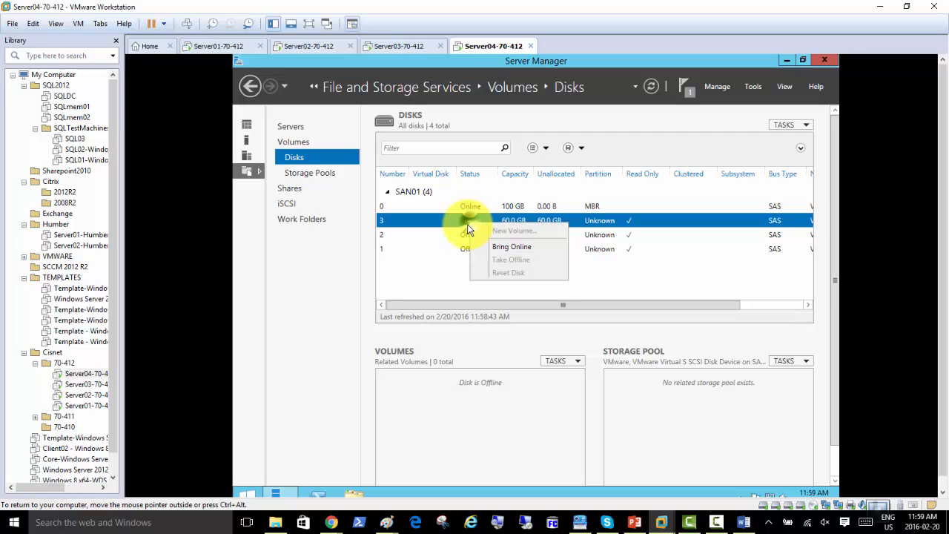
click(495, 250)
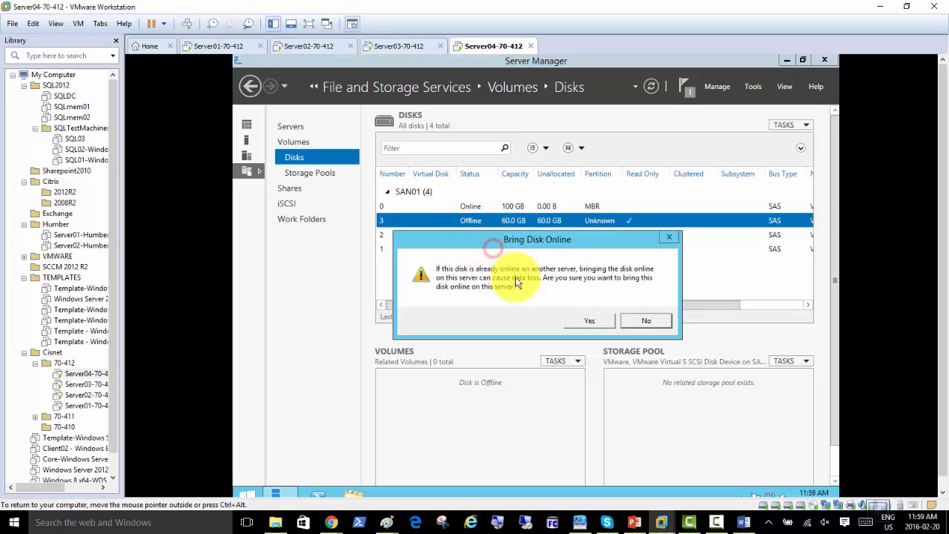
click(583, 321)
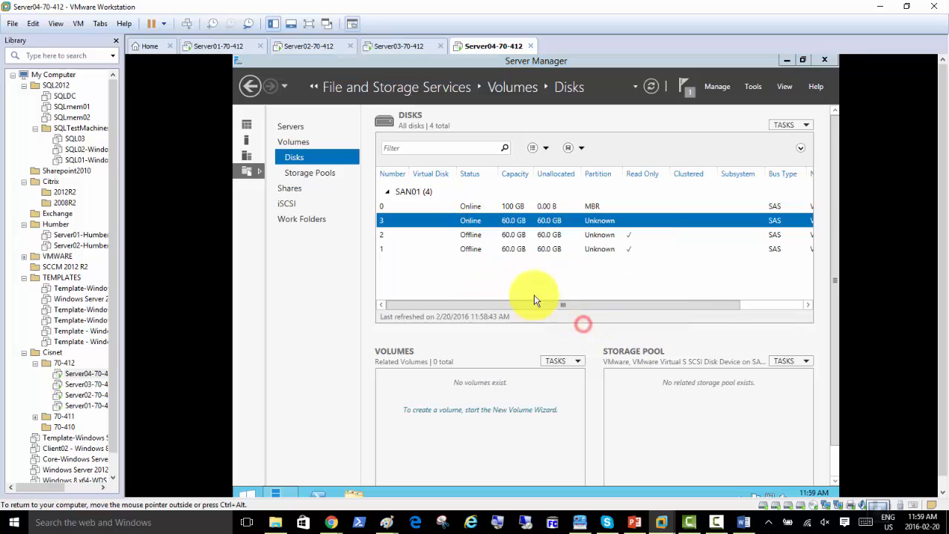
right_click(468, 237)
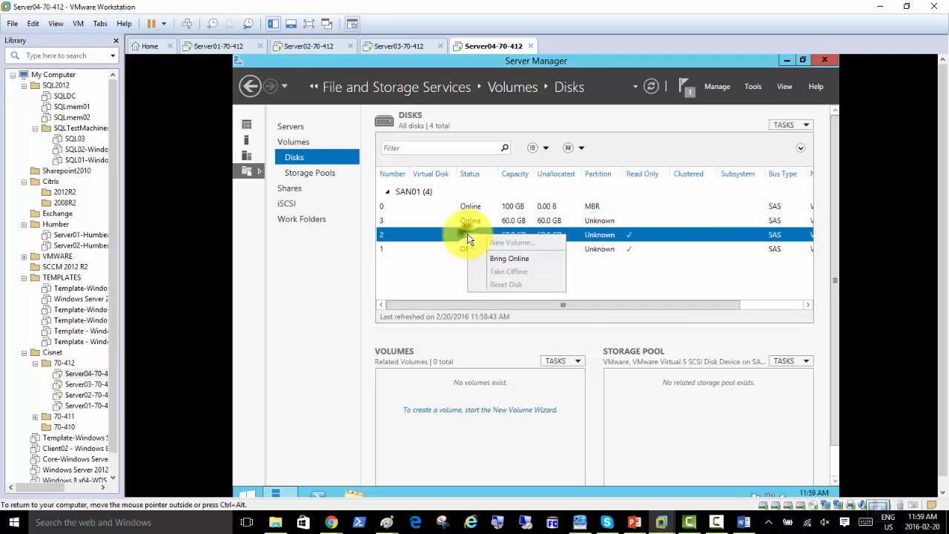
click(486, 252)
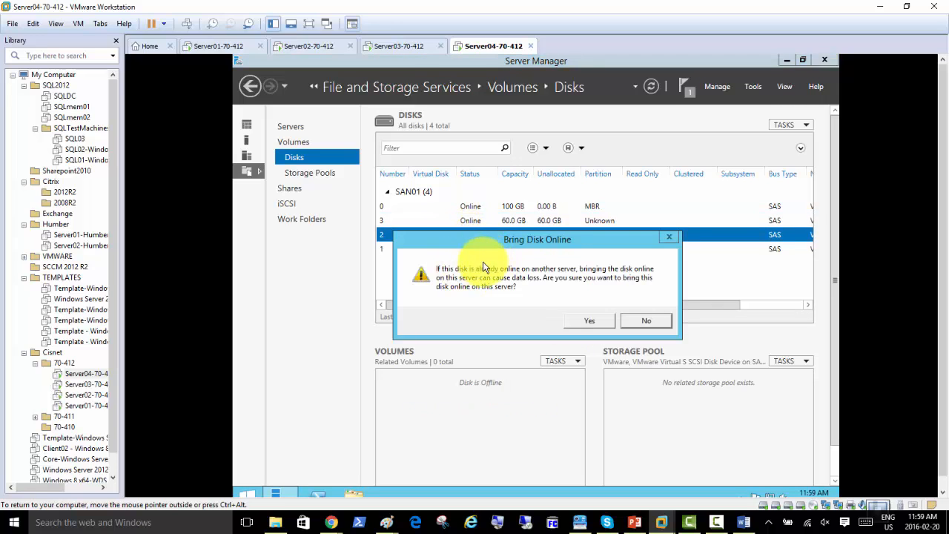
click(585, 321)
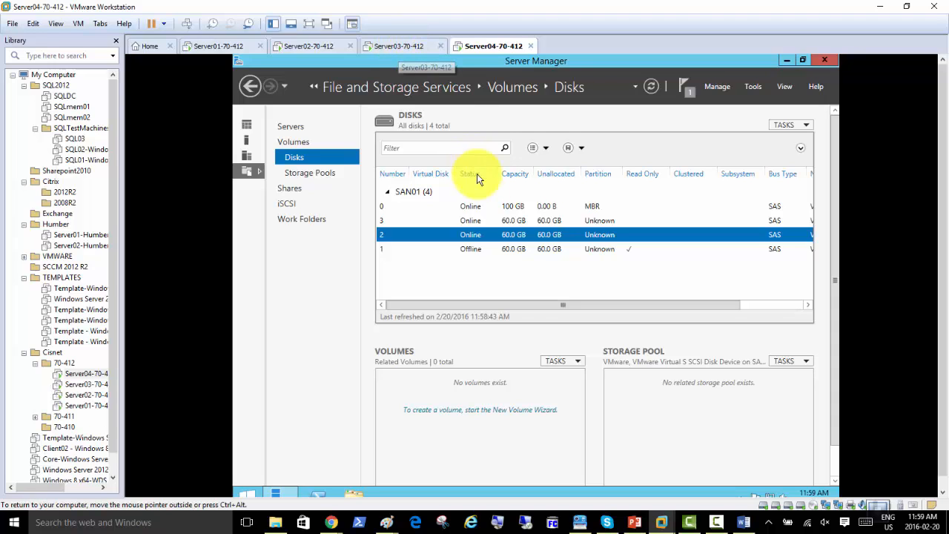
click(474, 249)
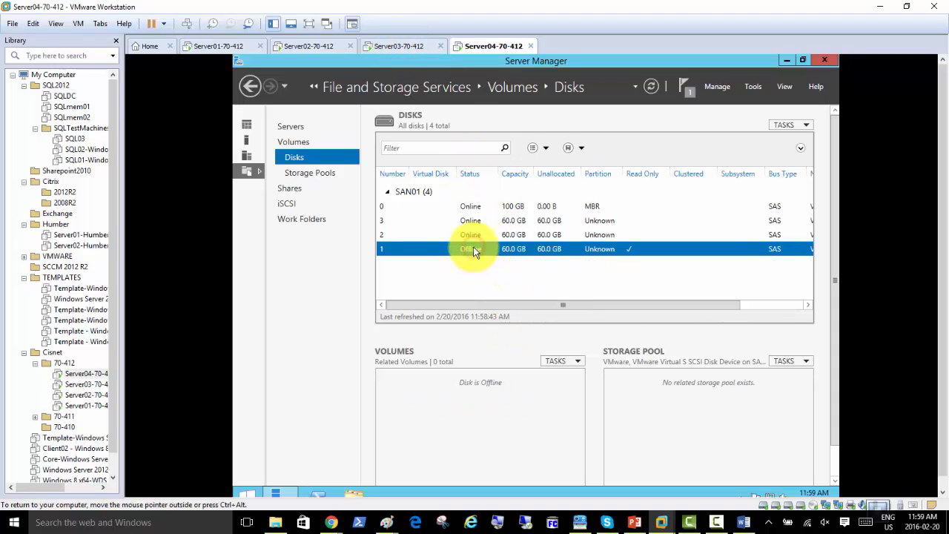
right_click(474, 251)
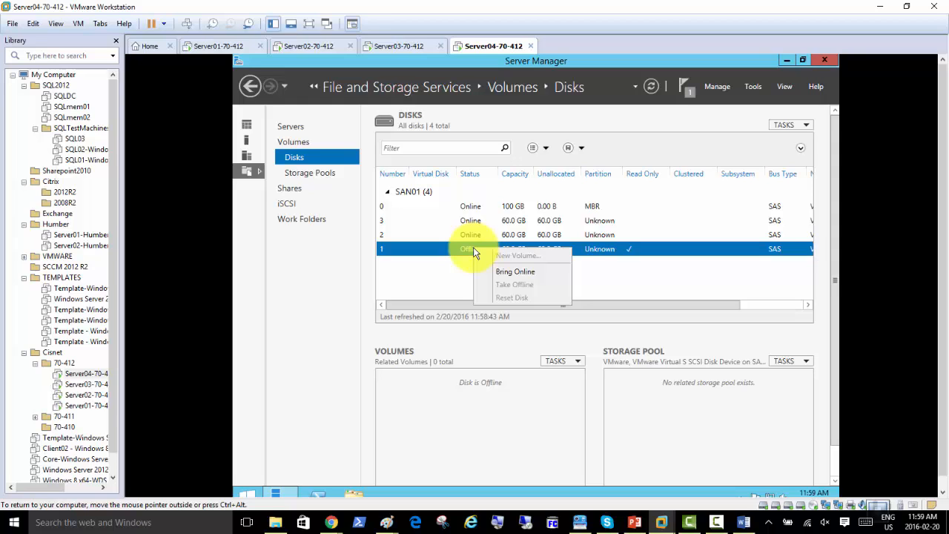
click(503, 272)
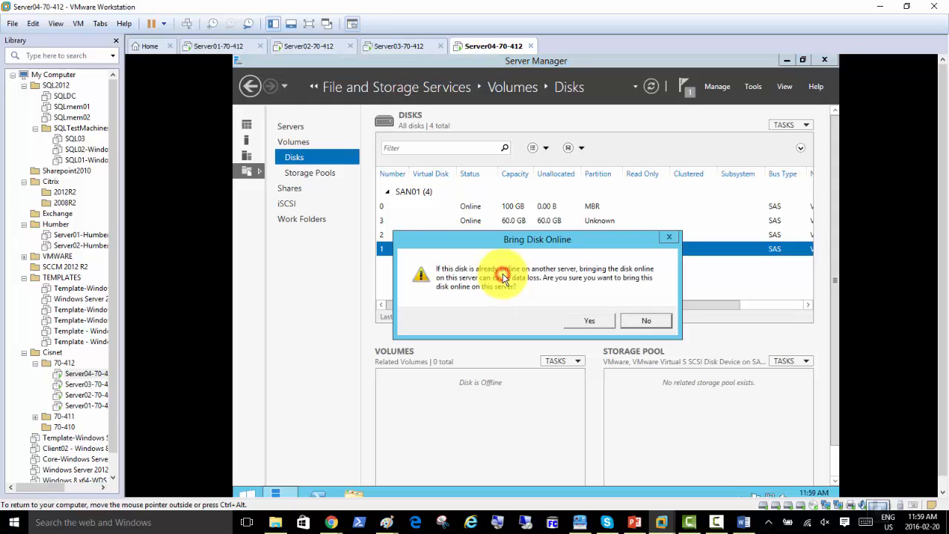
click(591, 321)
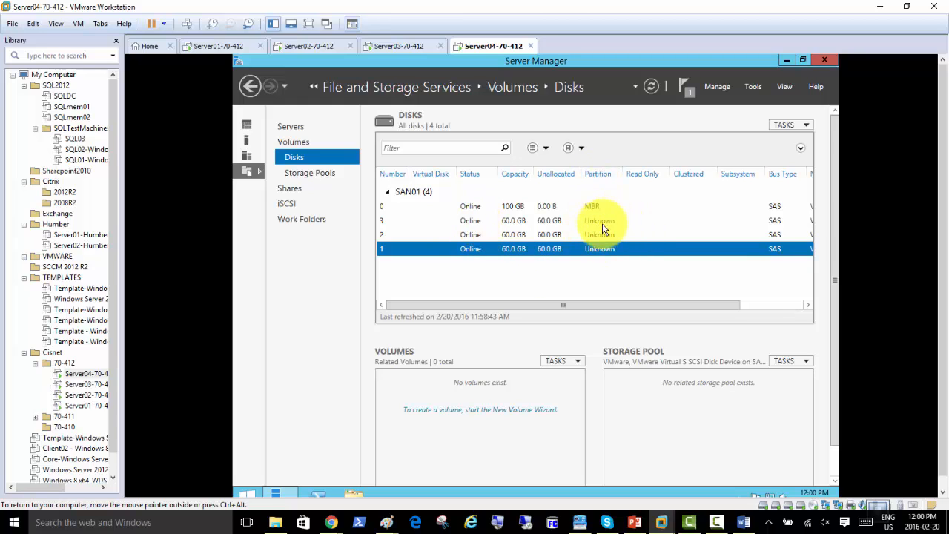
Start a new volume on Disk 1 and initialize the disk as GPT
right_click(468, 225)
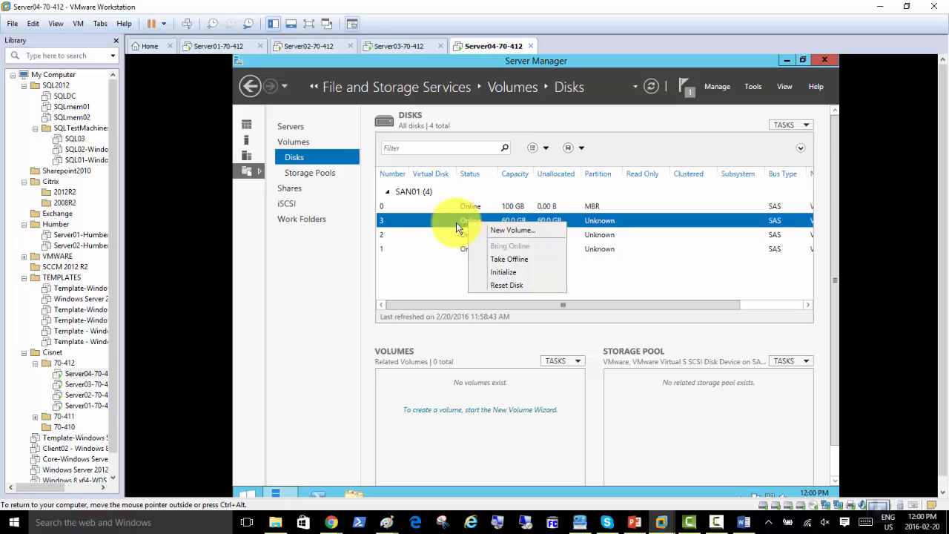
click(520, 230)
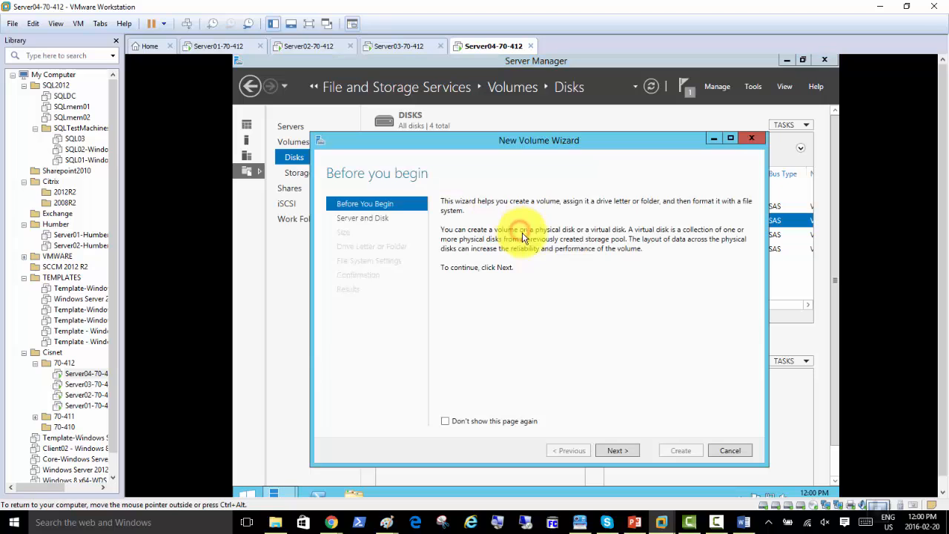
click(617, 450)
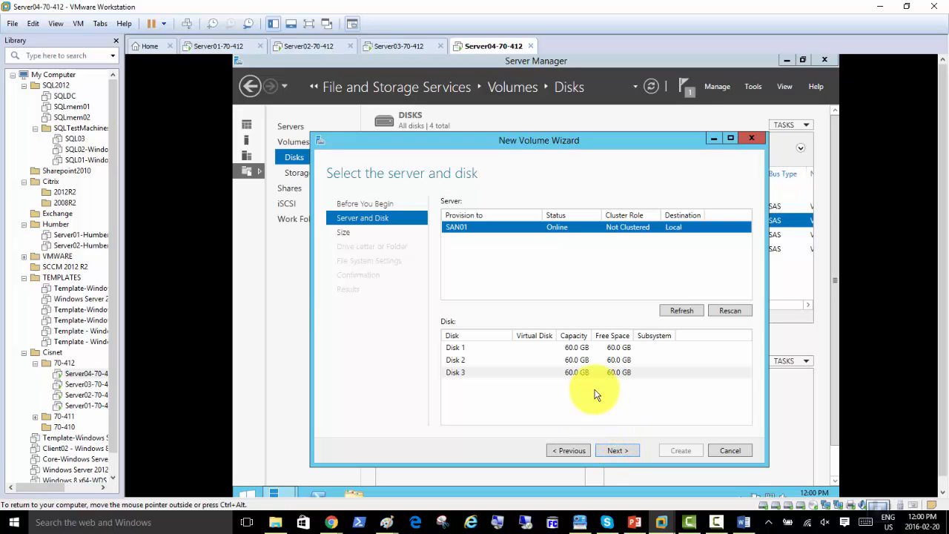
click(464, 349)
click(608, 449)
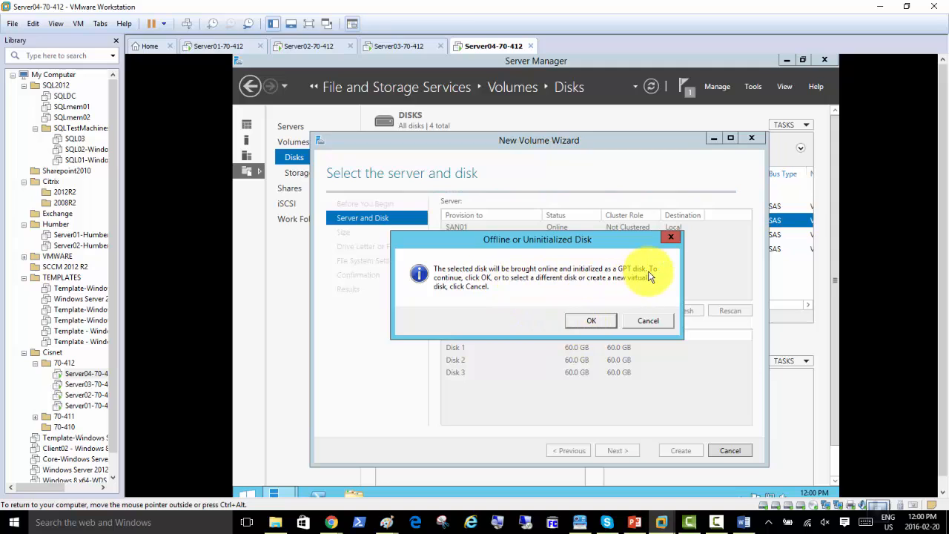
click(588, 321)
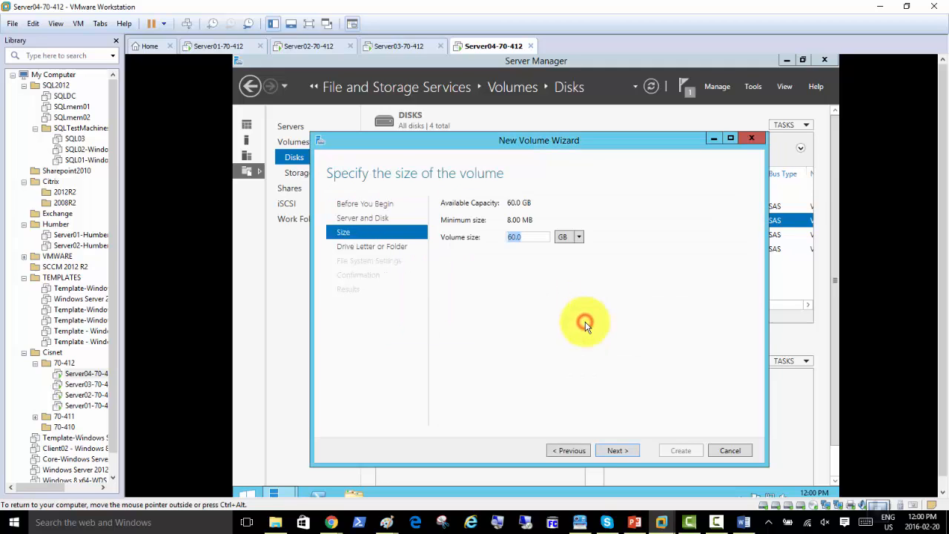
Create the full 60 GB NTFS volume as drive E:
click(620, 452)
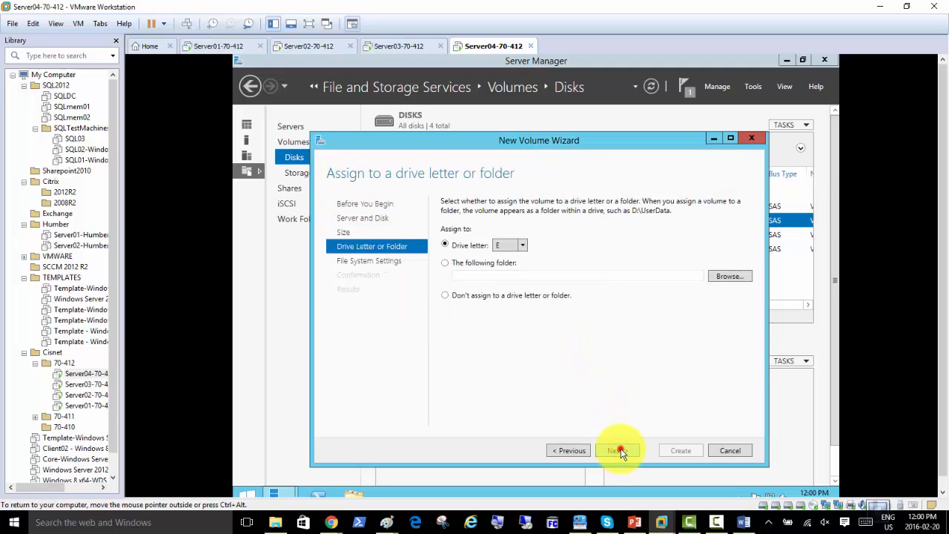
click(620, 450)
click(621, 450)
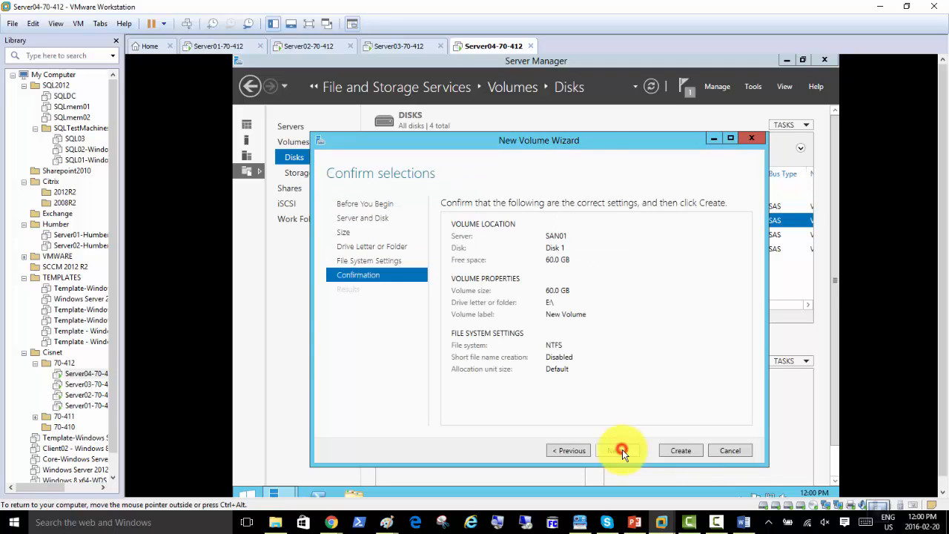
click(666, 450)
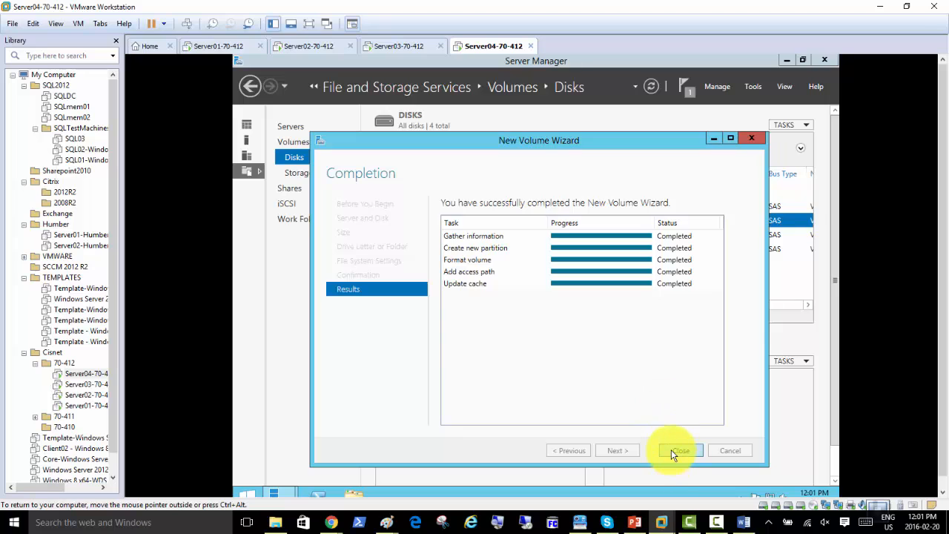
click(679, 450)
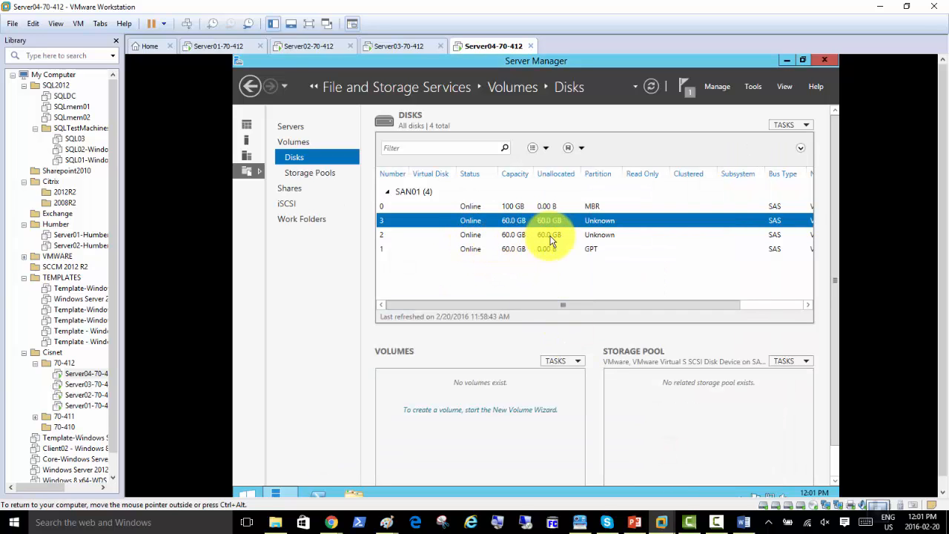
right_click(469, 225)
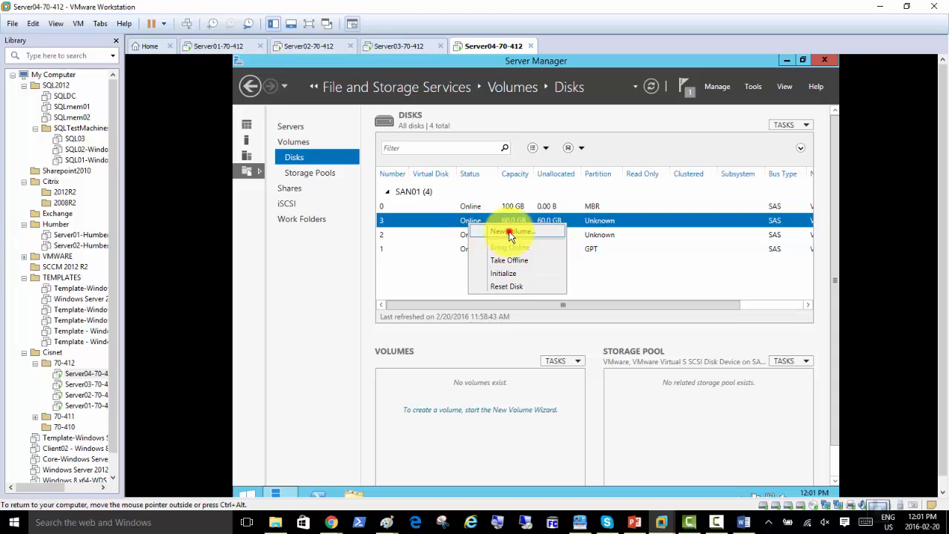
click(511, 233)
click(630, 466)
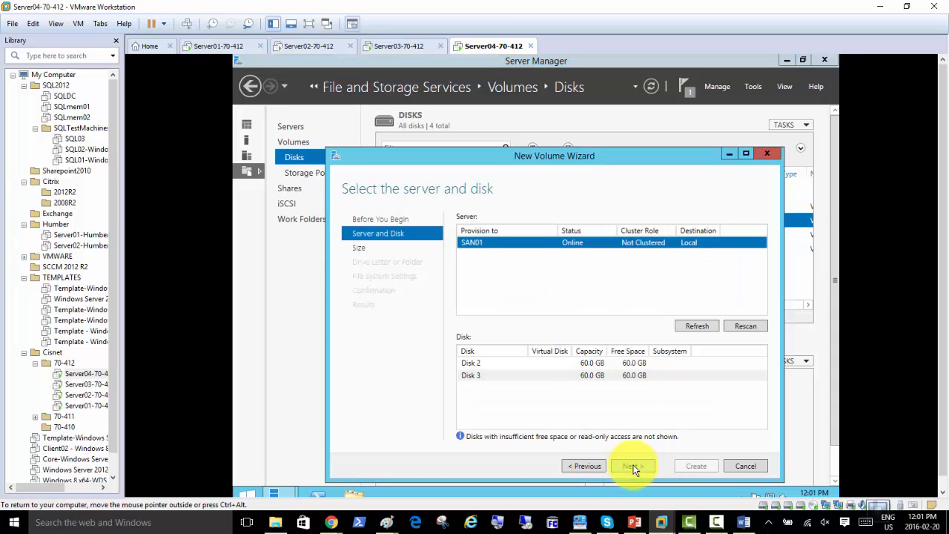
click(488, 363)
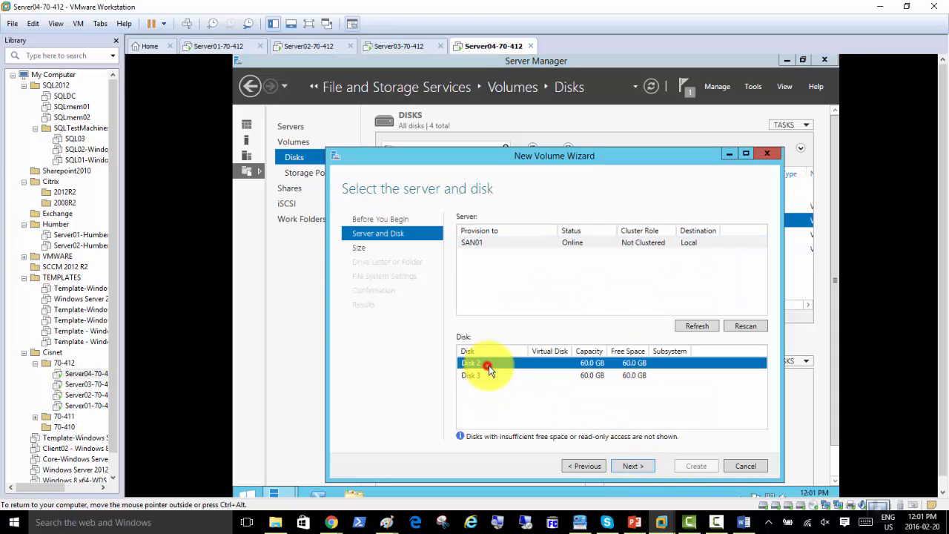
click(633, 465)
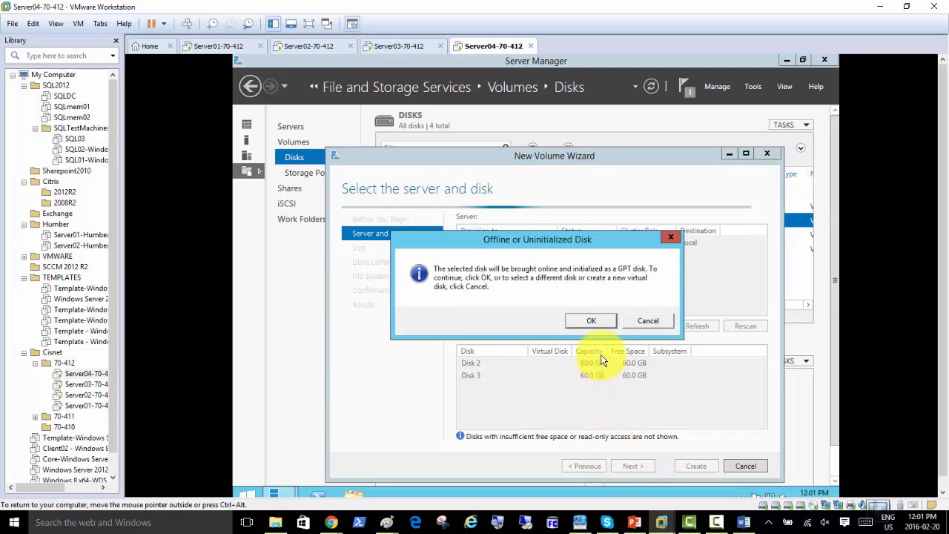
click(590, 324)
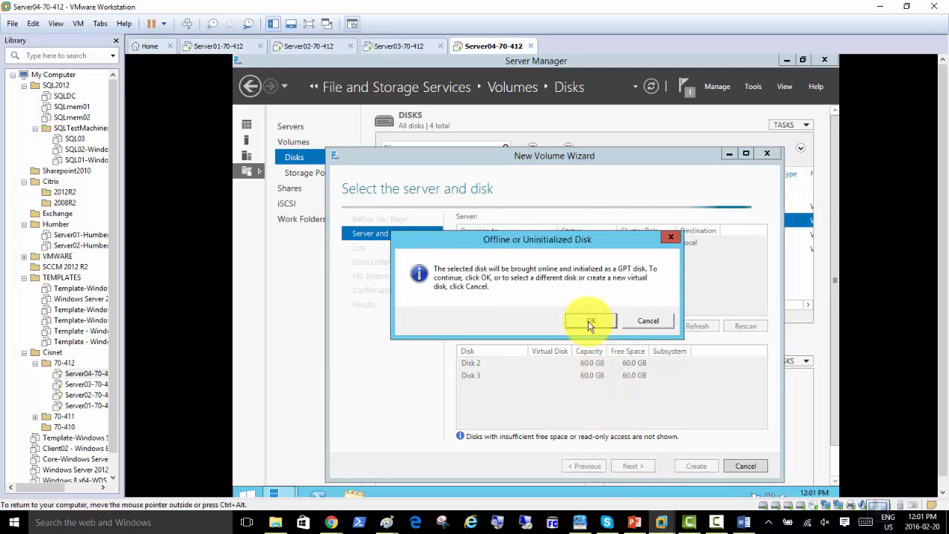
click(634, 466)
click(635, 466)
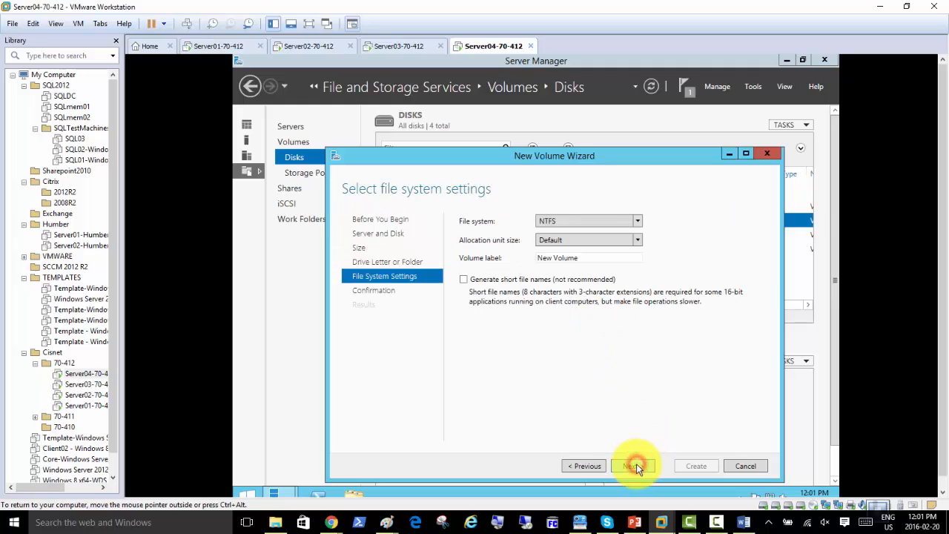
click(636, 466)
click(679, 466)
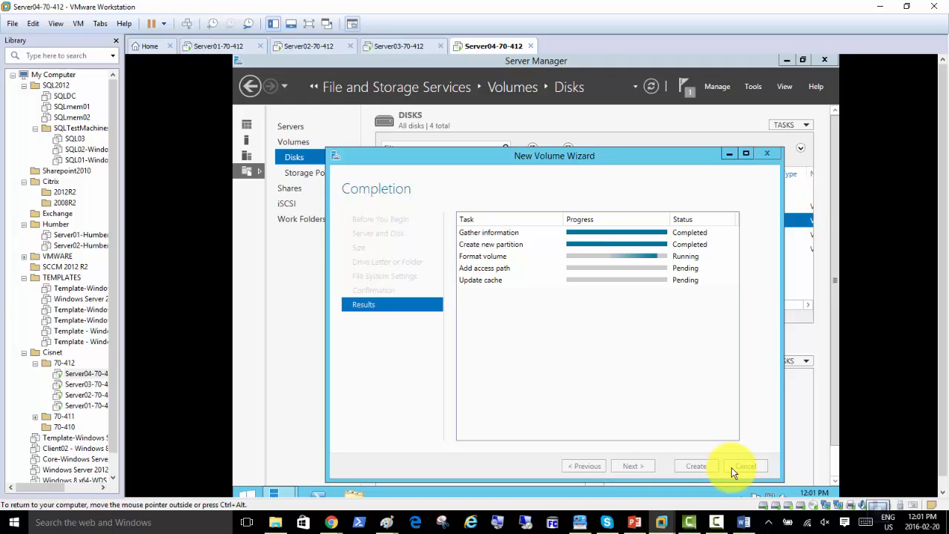
click(694, 465)
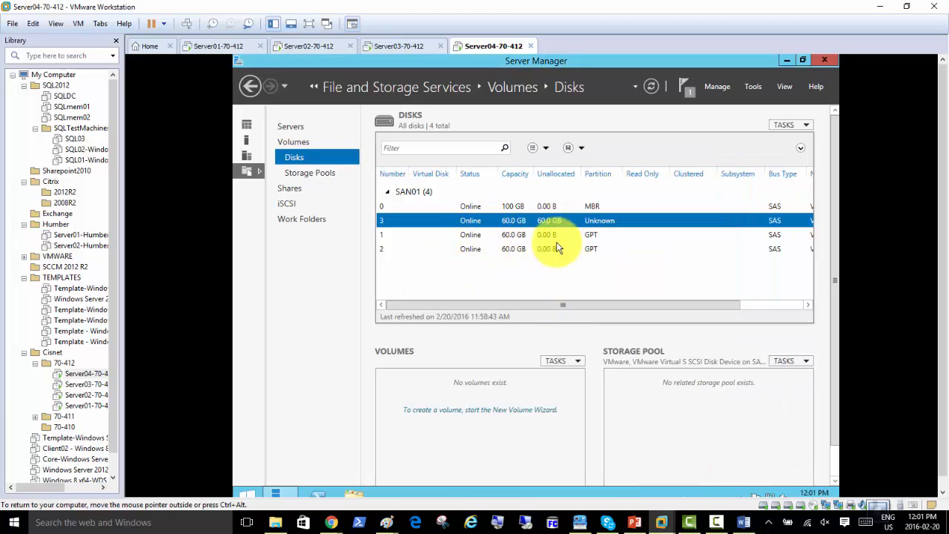
Initialize disk 3 and create a full 60 GB volume with the suggested drive letter
right_click(477, 221)
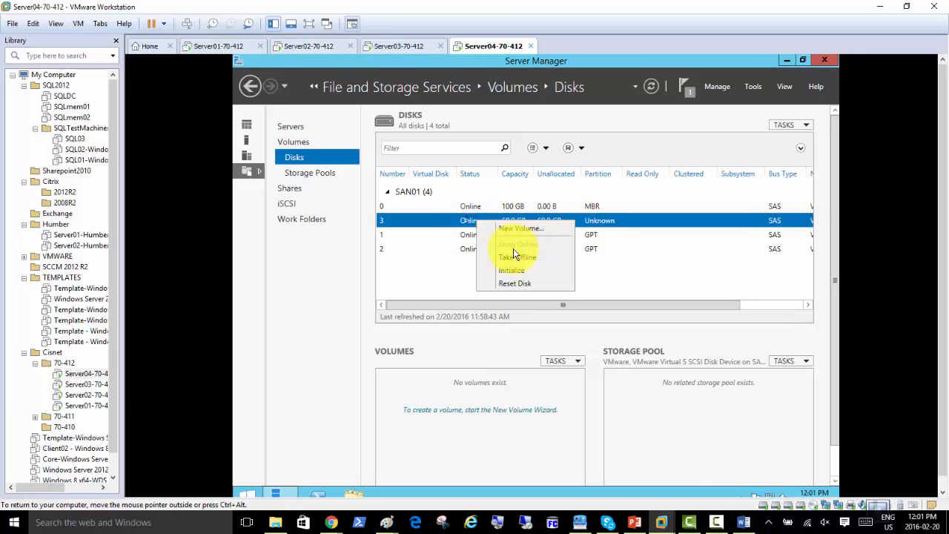
click(522, 230)
click(560, 388)
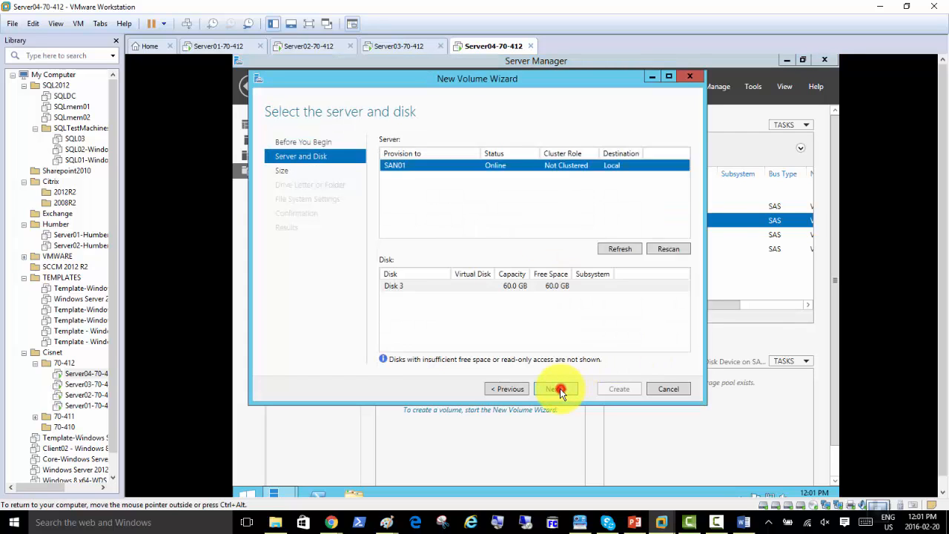
click(560, 389)
click(586, 321)
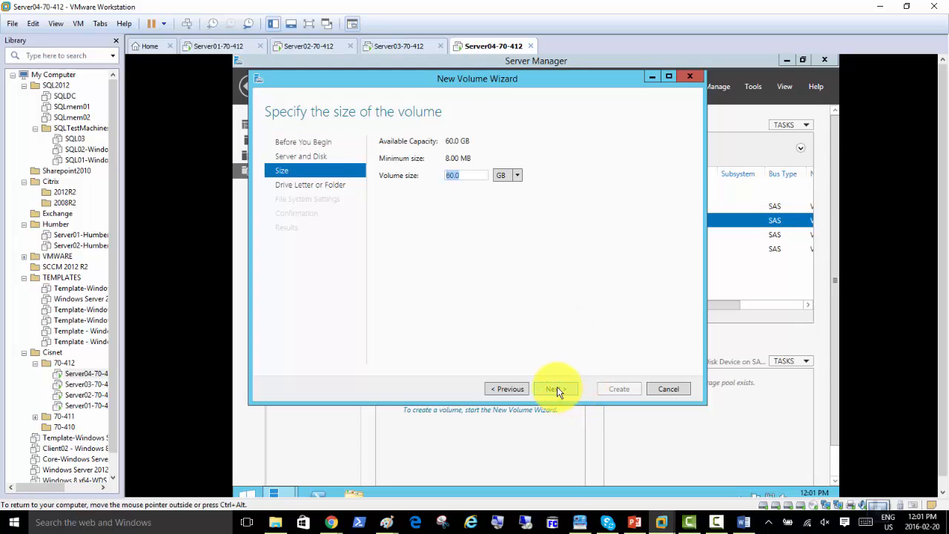
click(556, 387)
click(557, 388)
click(557, 387)
click(619, 389)
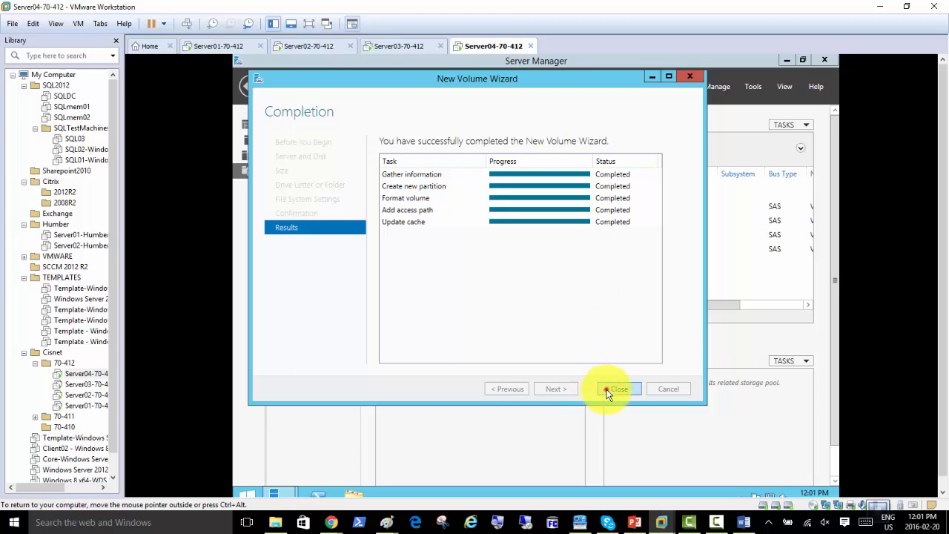
click(606, 389)
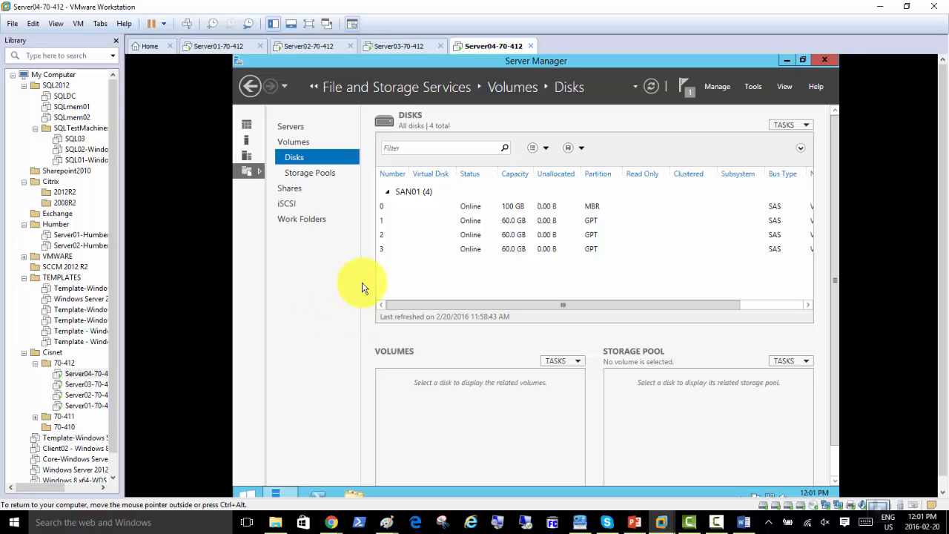
Select disk 1 to list its 59.9 GB volume E:
click(482, 222)
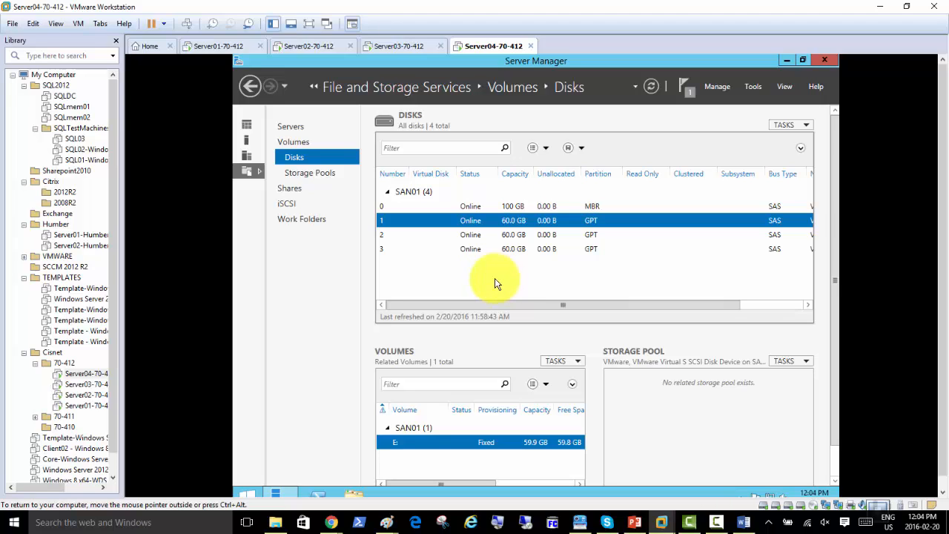
click(306, 247)
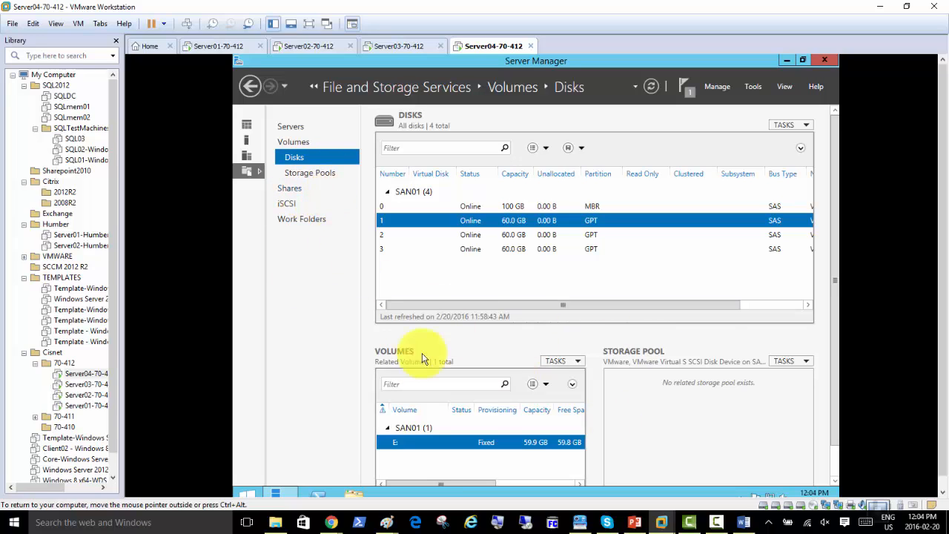
Show the iSCSI page under File and Storage Services, listing 0 virtual disks
click(290, 207)
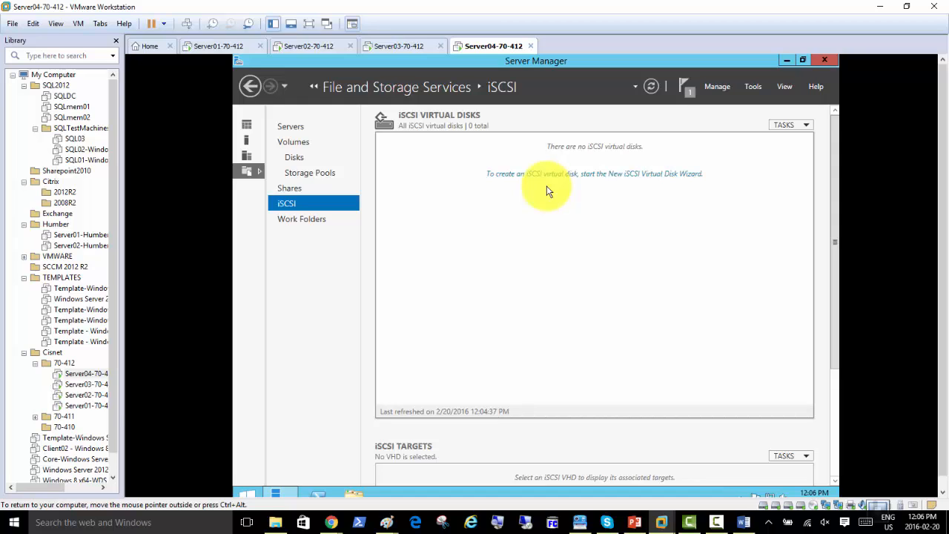
click(716, 522)
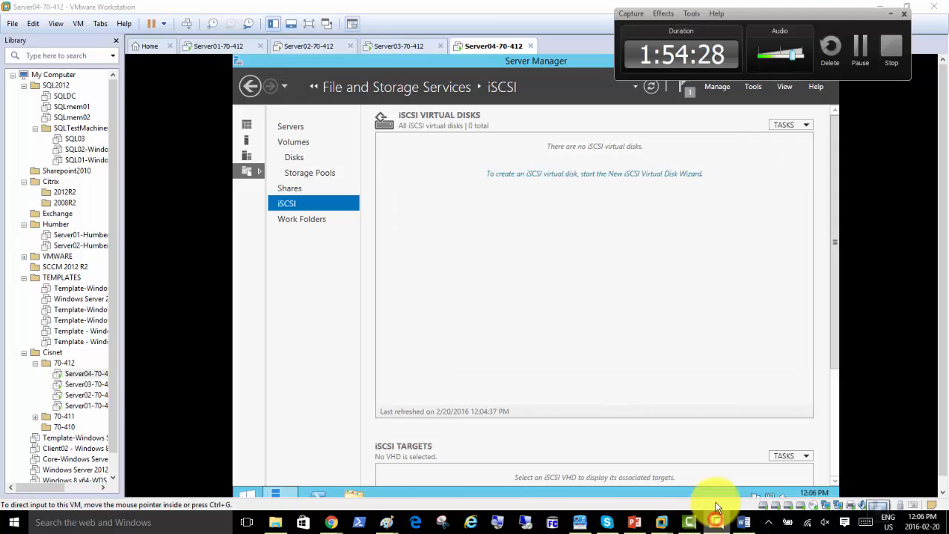
click(860, 57)
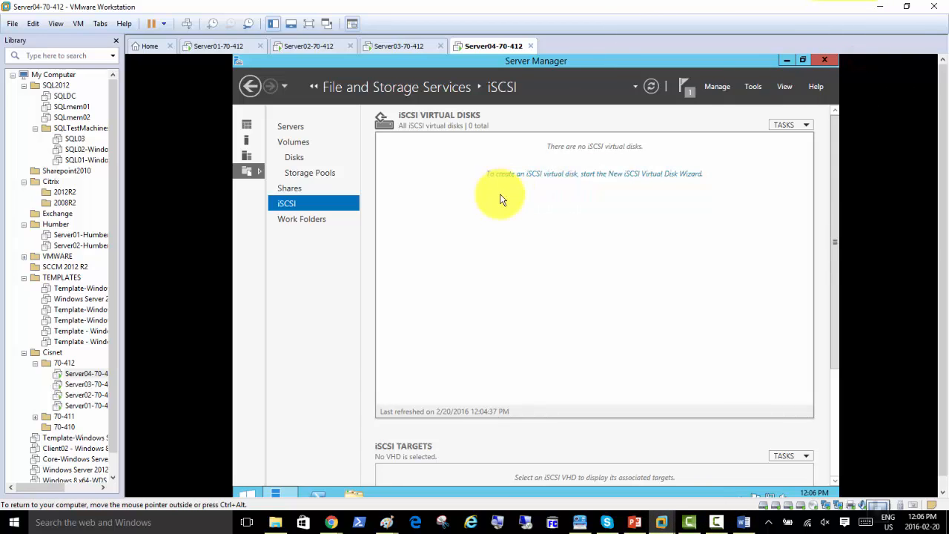
Start a new iSCSI virtual disk stored on volume E: (E:\iSCSIVirtualDisks\)
click(569, 174)
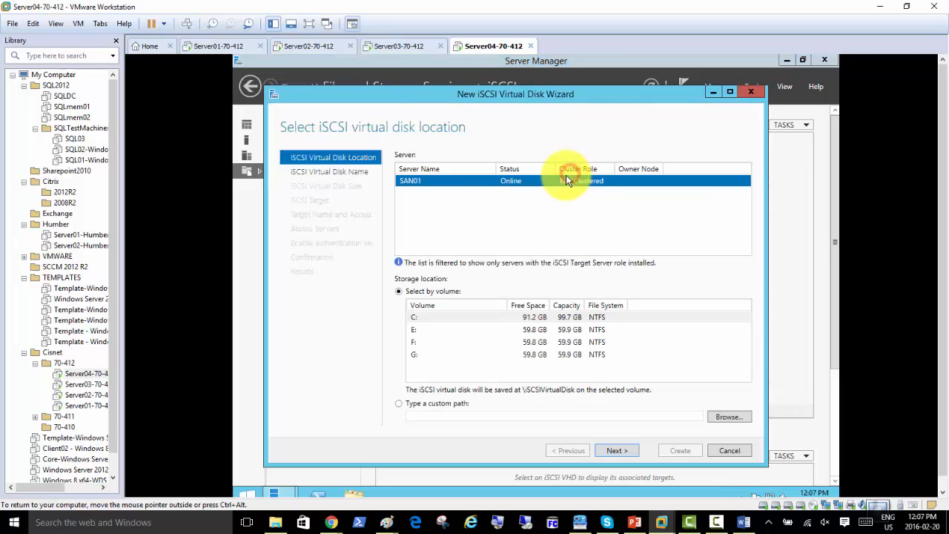
drag(545, 95, 516, 106)
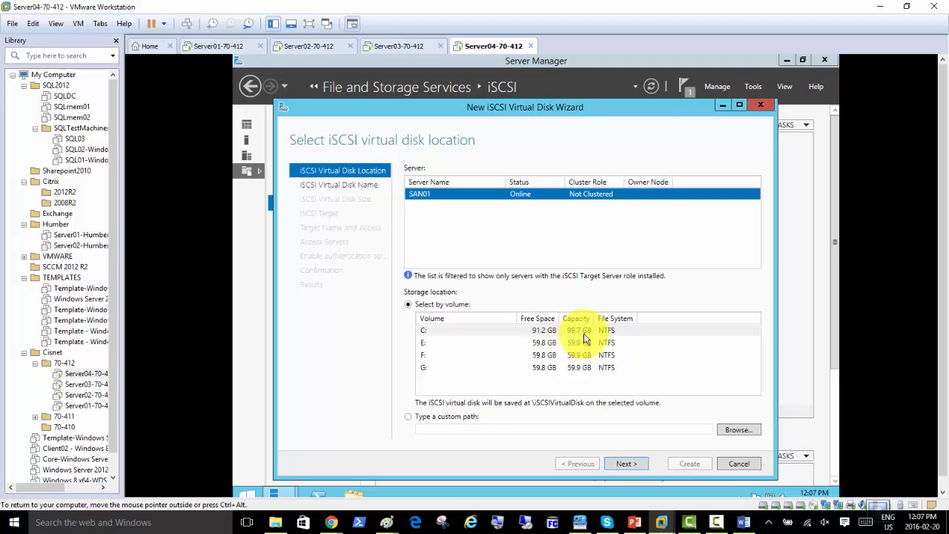
click(526, 346)
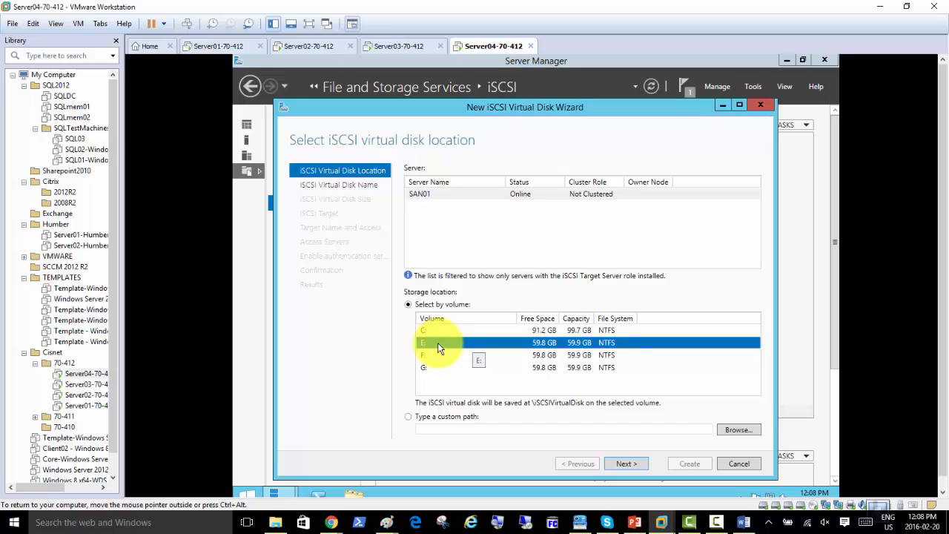
click(625, 464)
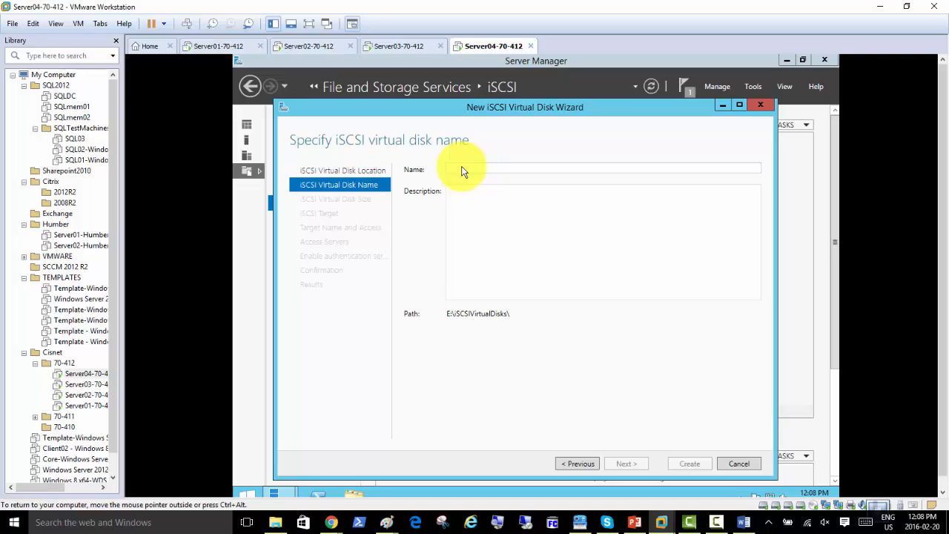
Name the iSCSI virtual disk 'Quorum' and switch to the PowerPoint presentation
text(Quo)
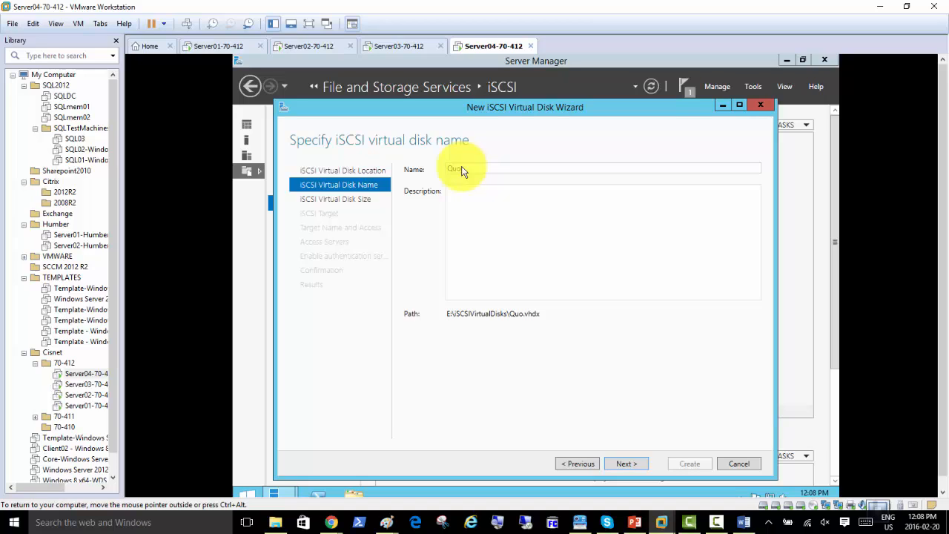
text(rum)
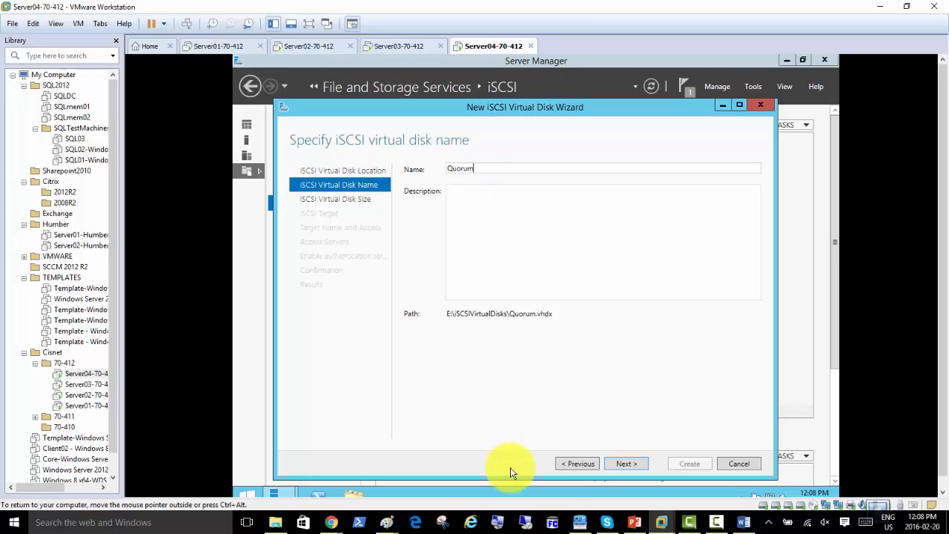
click(634, 522)
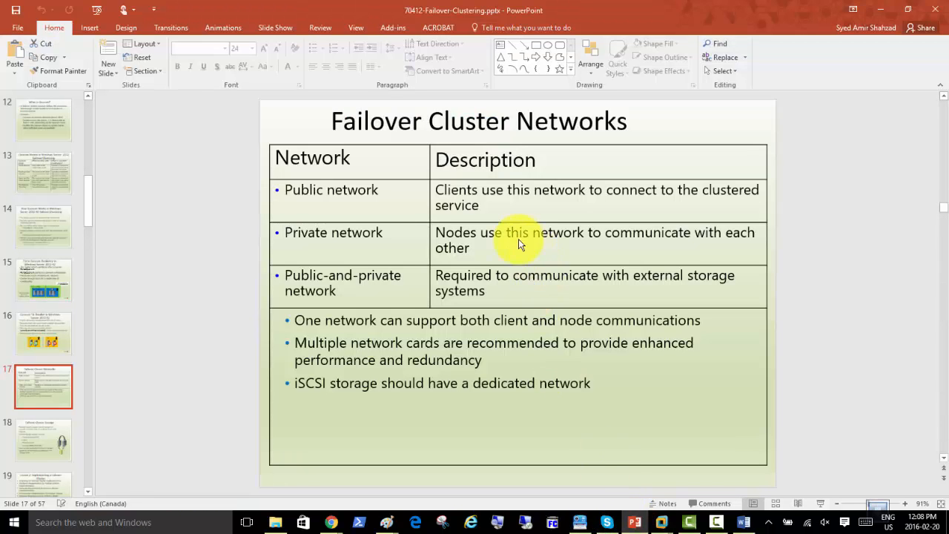
Go to the Quorum Modes slide via slide 15, then minimize PowerPoint back to the wizard
click(32, 282)
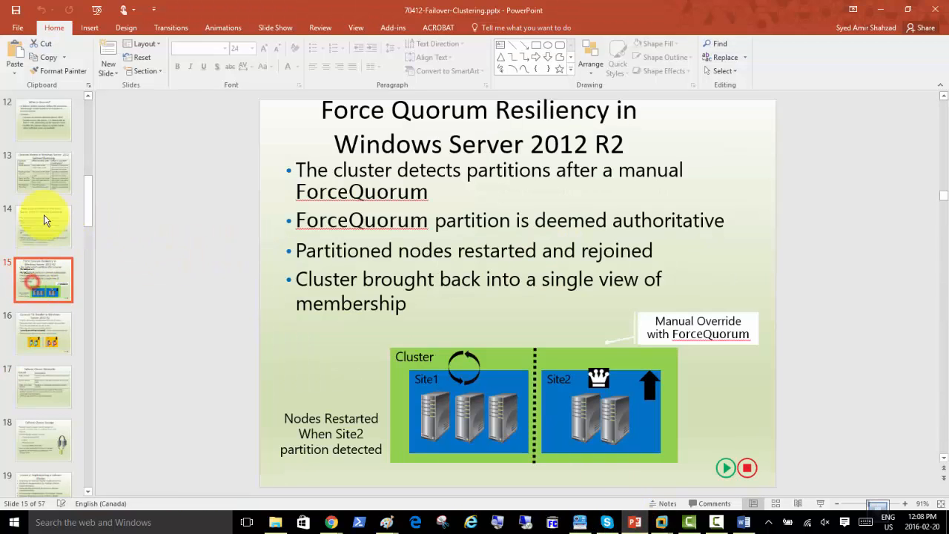
click(37, 173)
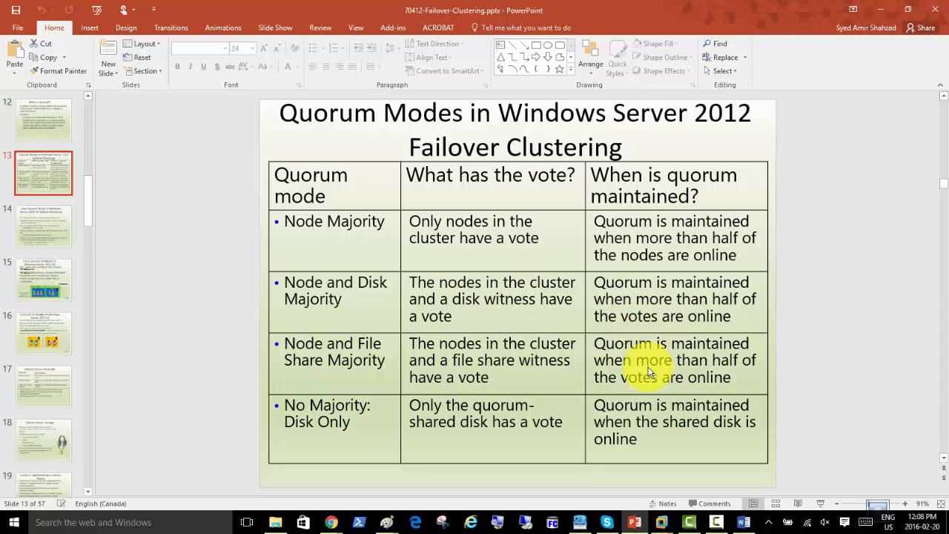
click(880, 9)
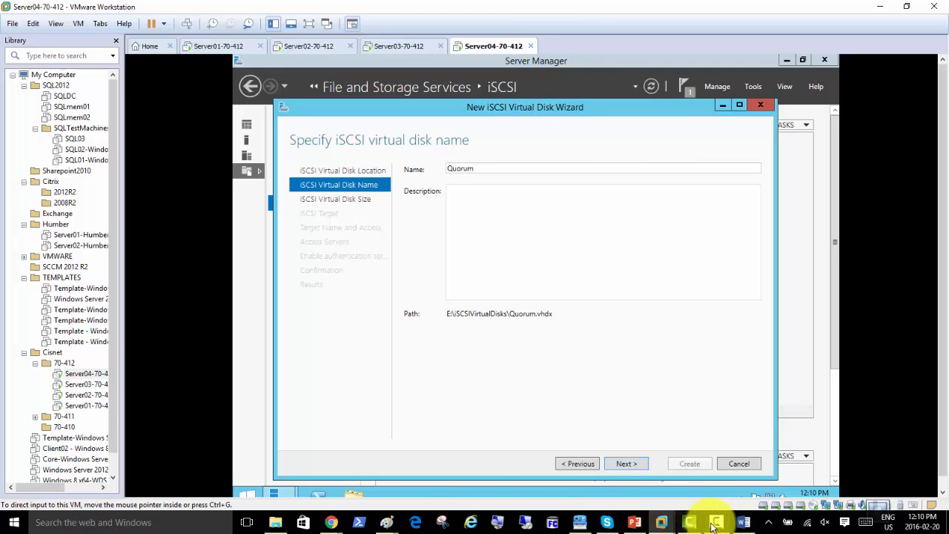
mouse_move(685, 525)
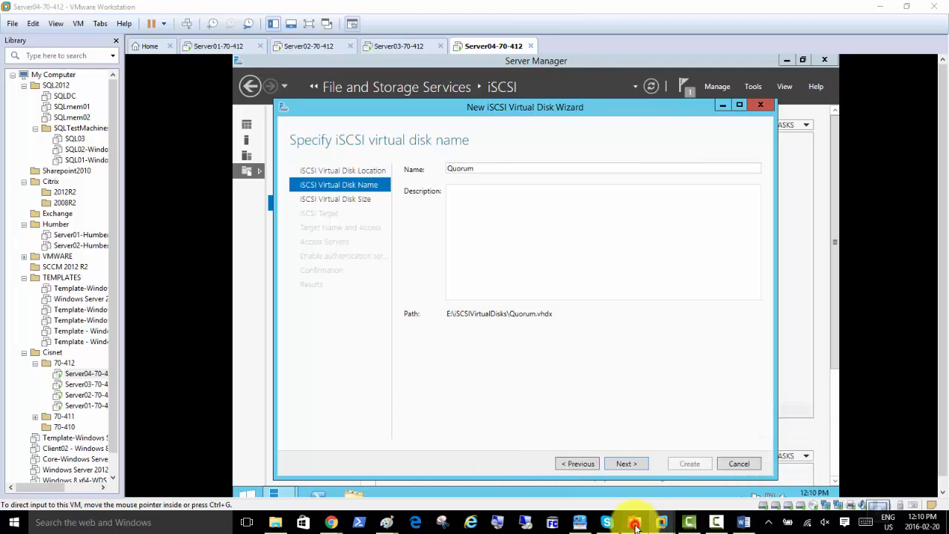
click(634, 521)
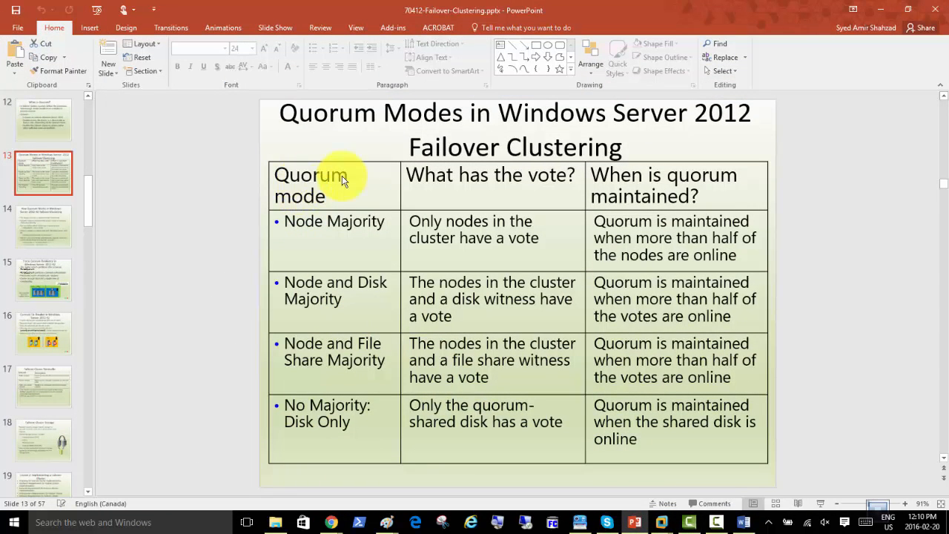
click(880, 9)
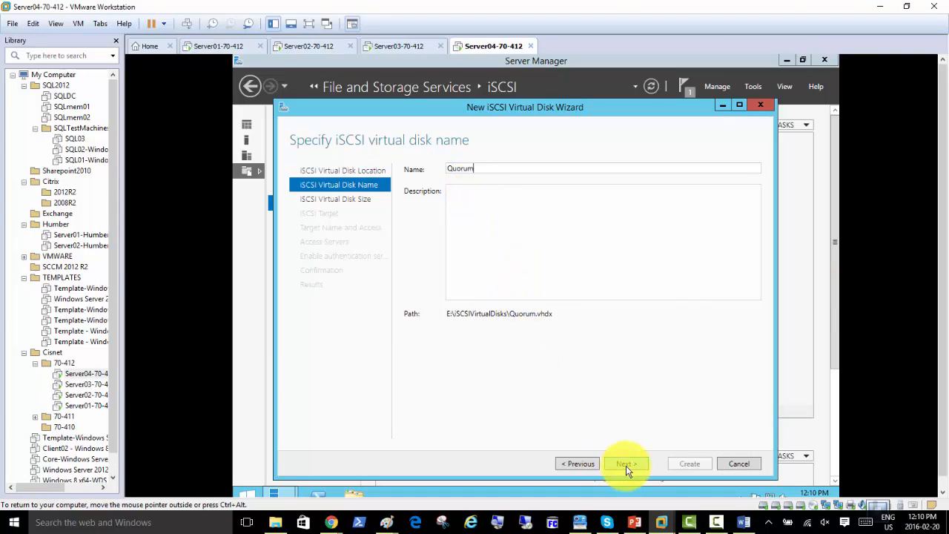
Retype the final 'm' so the name reads Quorum and continue to the size page
key(BackSpace)
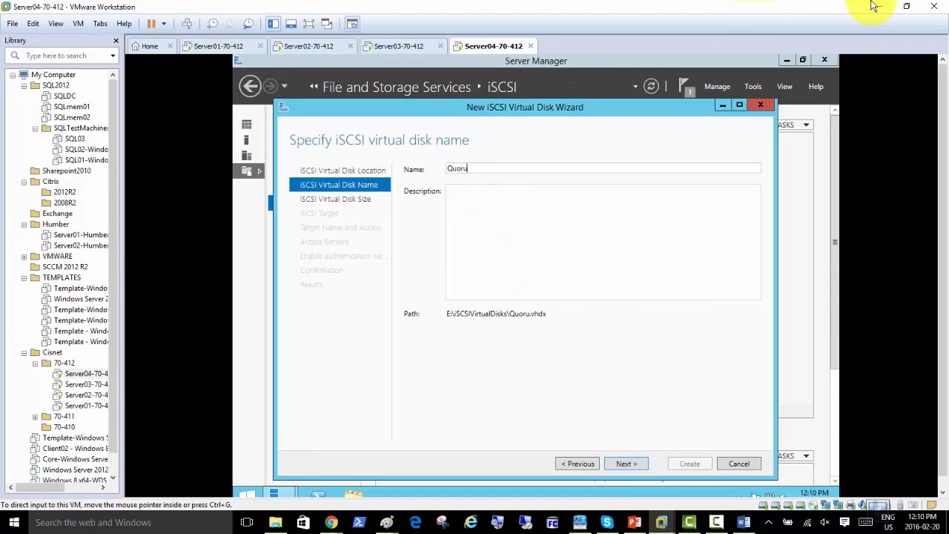
text(m)
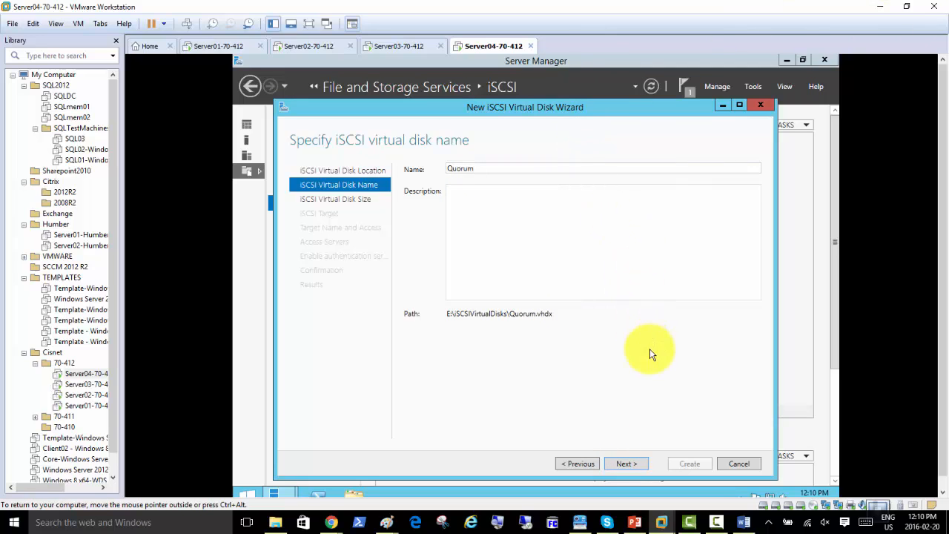
click(631, 465)
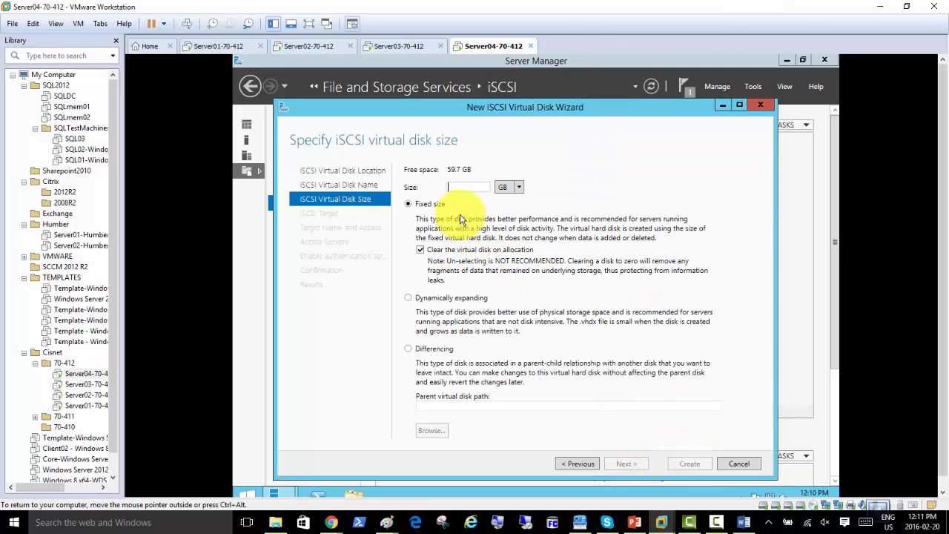
Size the Quorum disk at 59.7 GB, dynamically expanding, and continue to target assignment
click(454, 298)
click(455, 187)
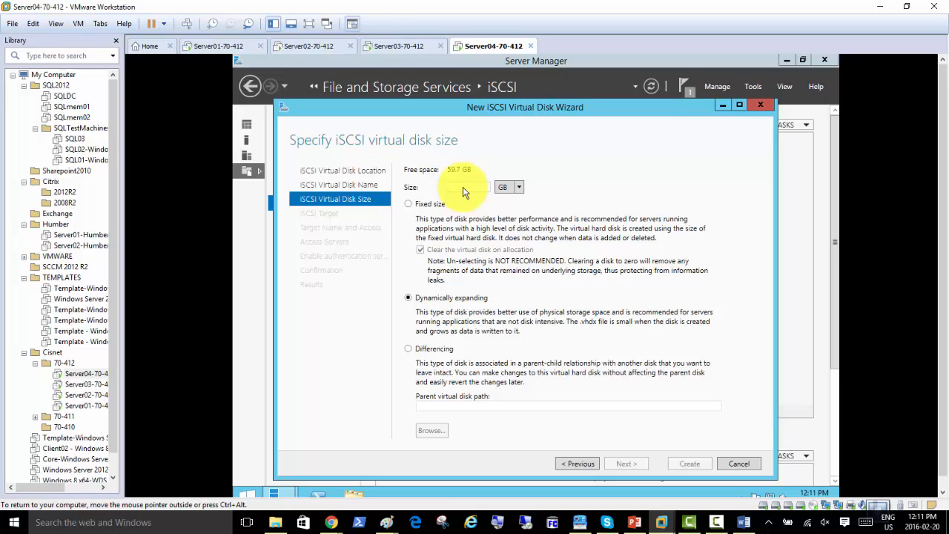
text(59)
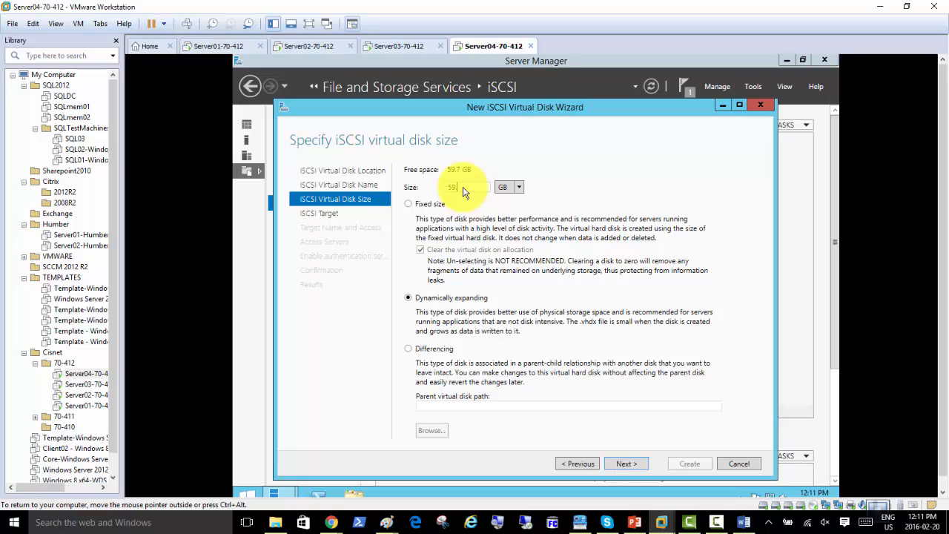
text(.7)
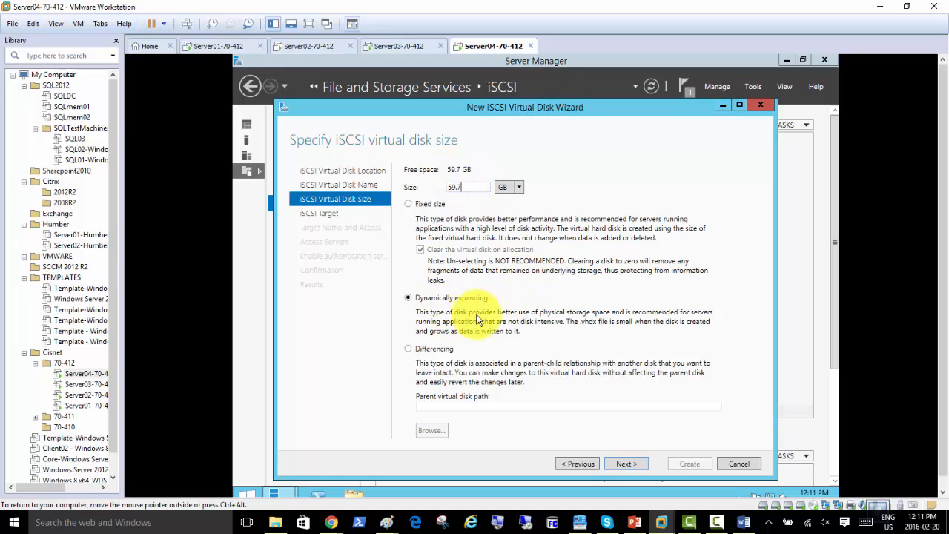
click(628, 463)
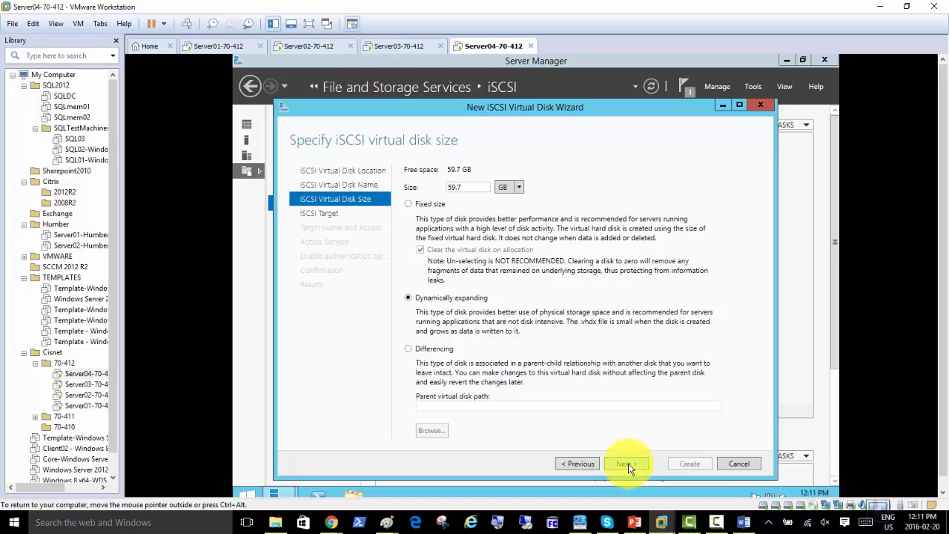
click(628, 463)
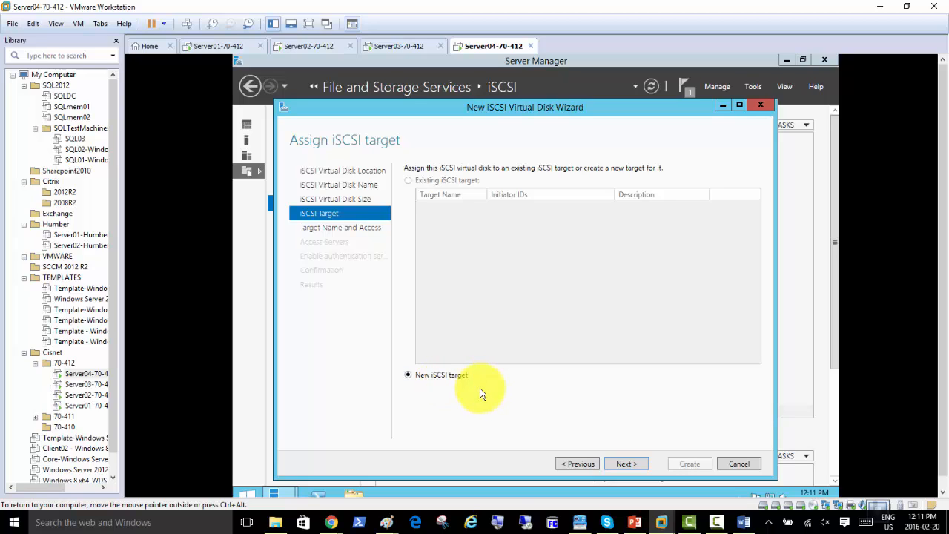
Keep New iSCSI target selected and enter the target name 'Accounts iSCSI Disks'
click(625, 466)
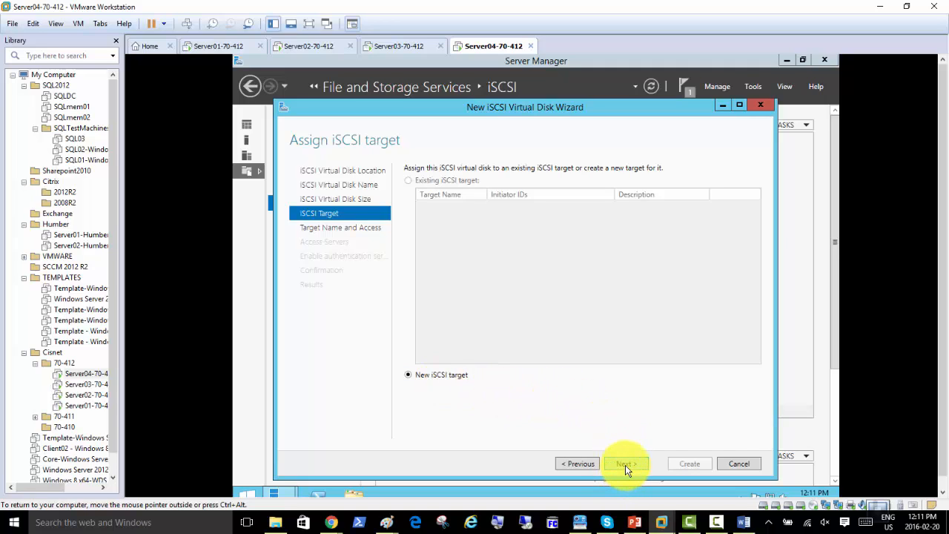
click(625, 465)
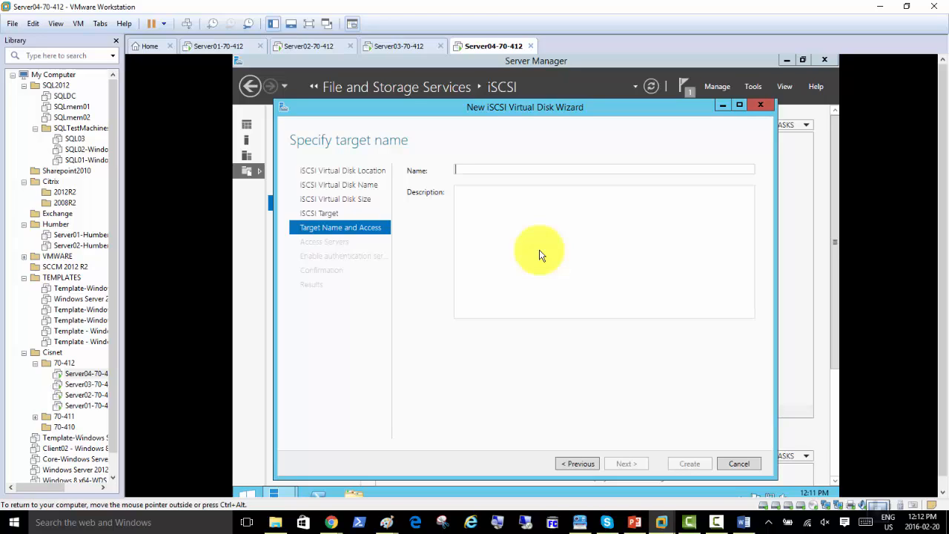
text(Accounts)
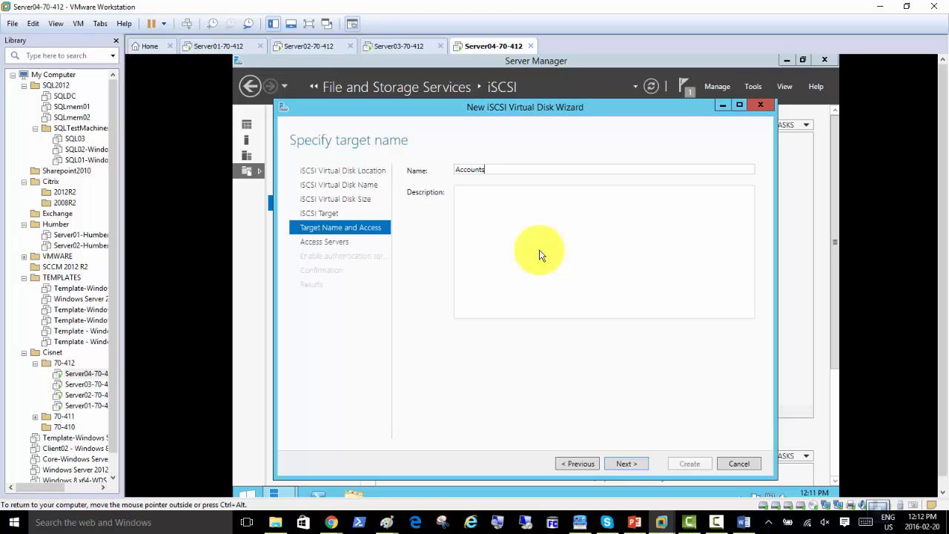
text( Disks)
double_click(508, 170)
drag(509, 170, 419, 172)
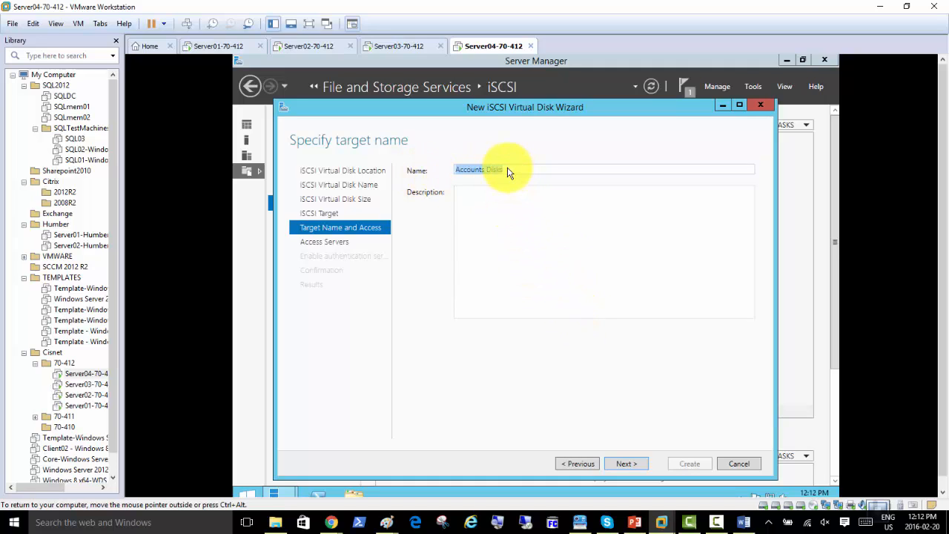
click(489, 172)
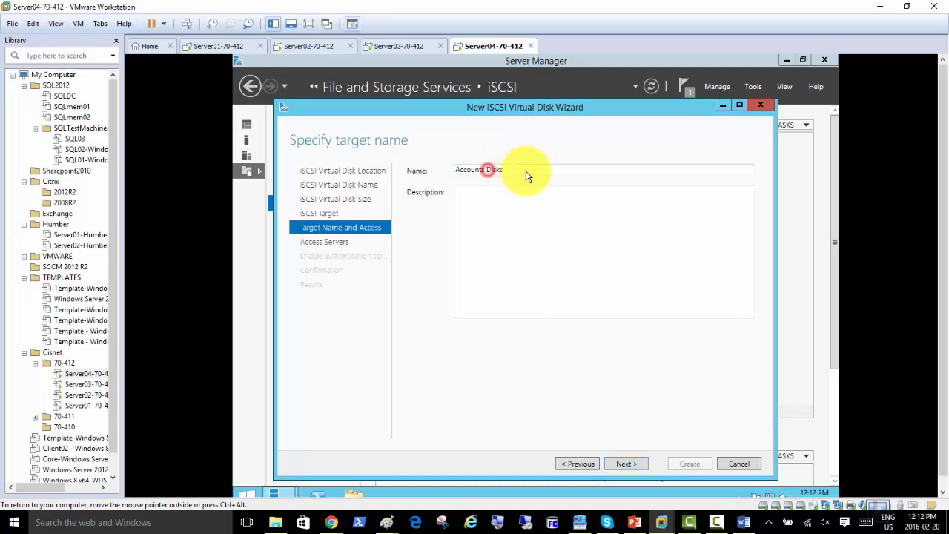
text(iSCSI)
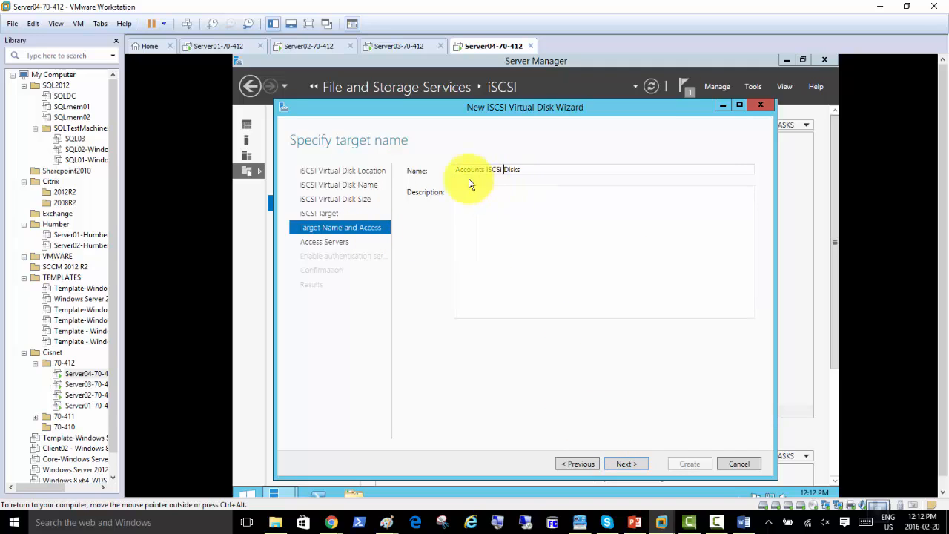
Accept the name conversion to accounts-iscsi-disks and advance to the access servers page
click(625, 463)
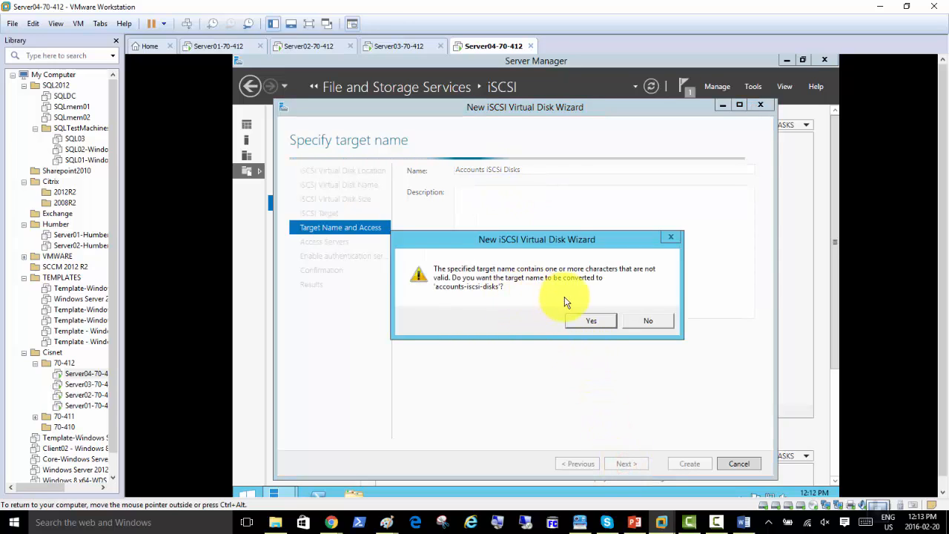
click(590, 325)
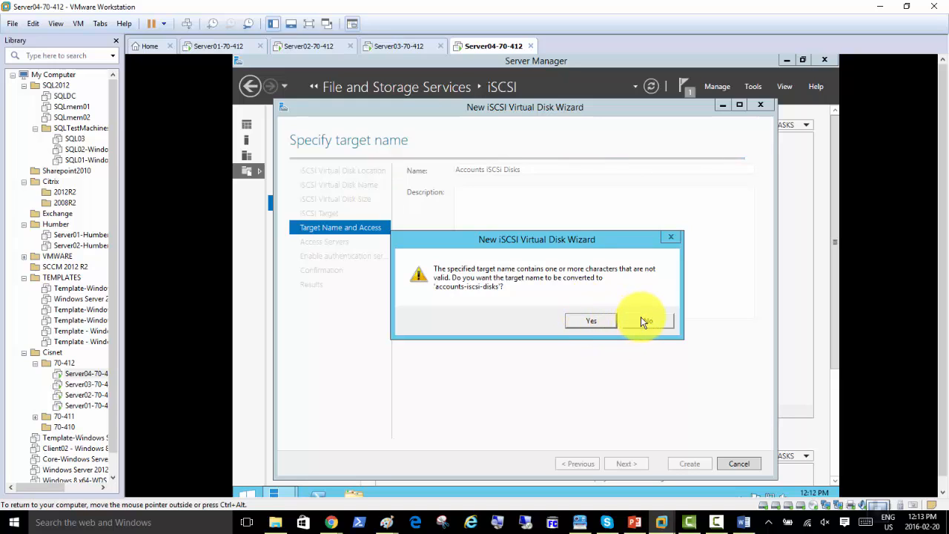
click(589, 321)
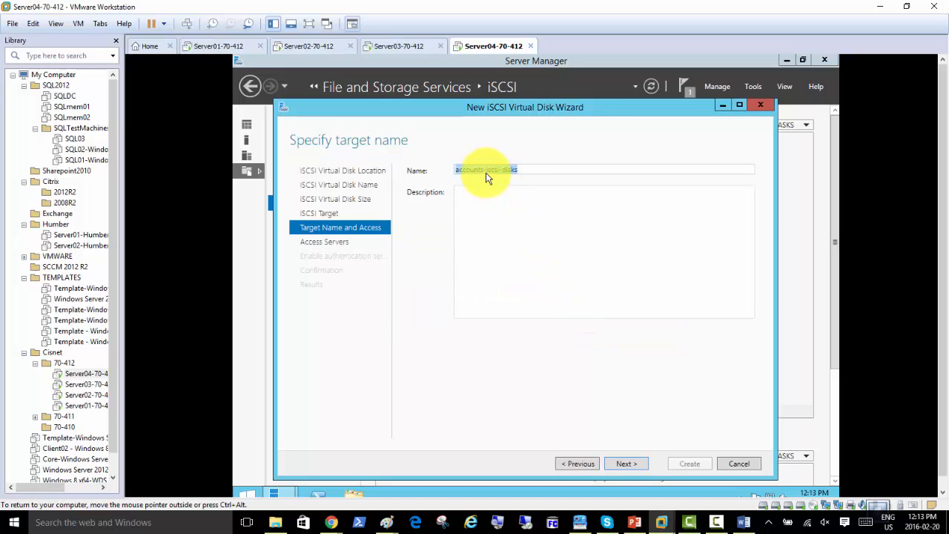
click(486, 175)
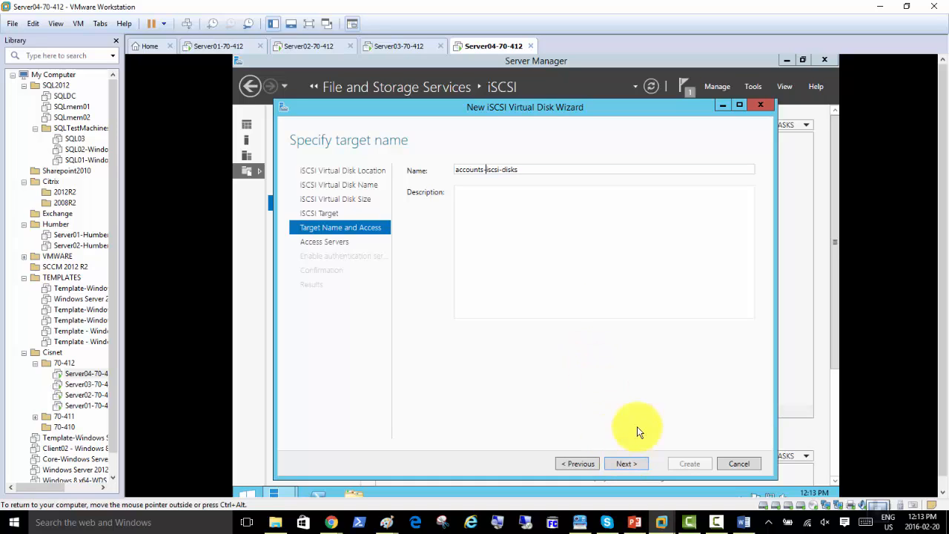
click(627, 464)
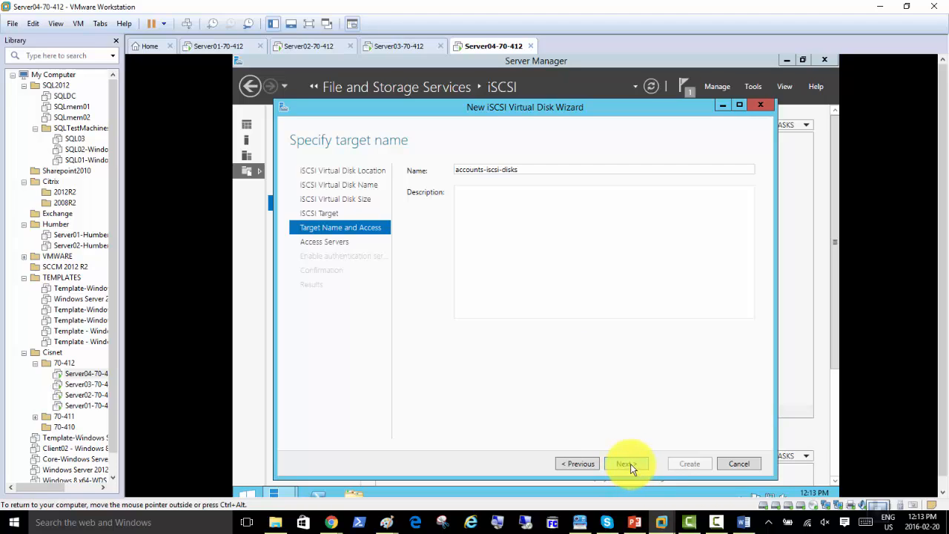
click(628, 466)
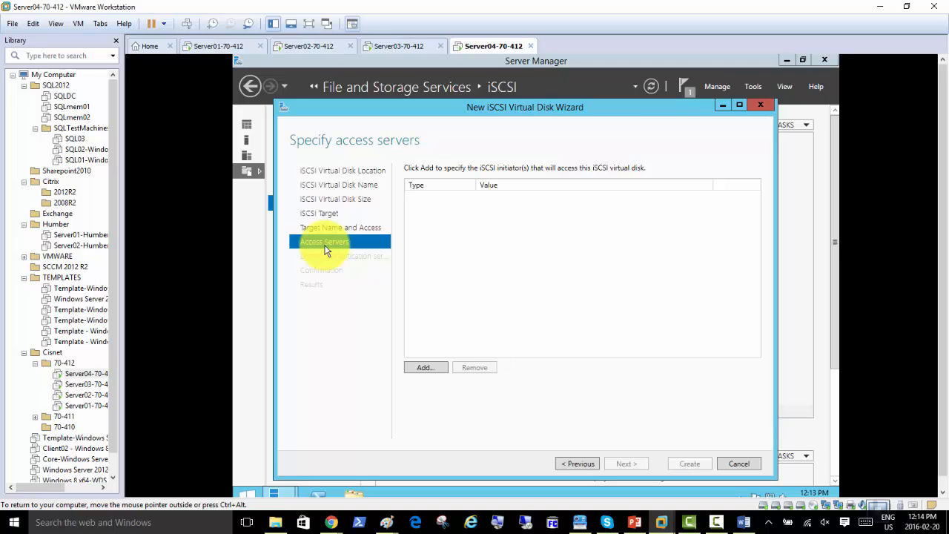
Add an initiator ID set to Enter a value for the selected type, showing the Type list
click(428, 369)
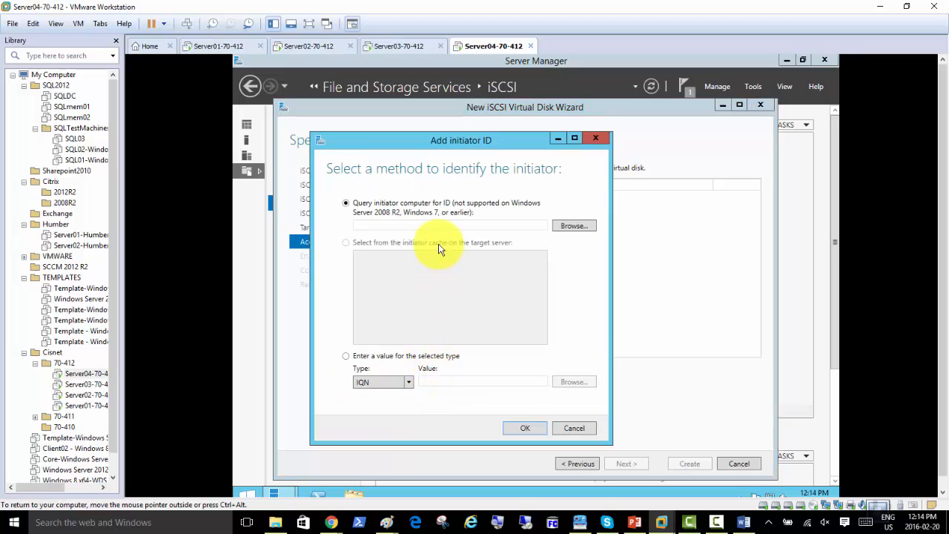
drag(447, 139, 536, 101)
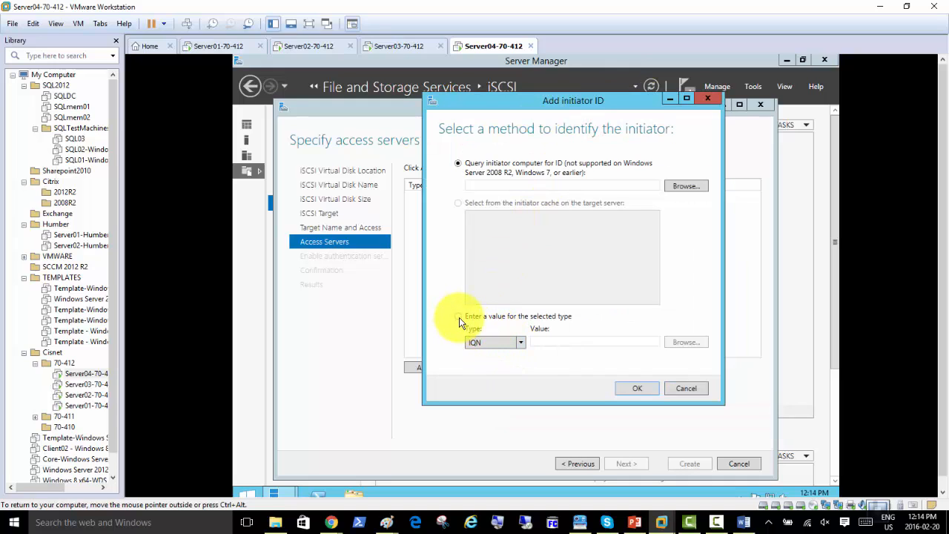
click(459, 318)
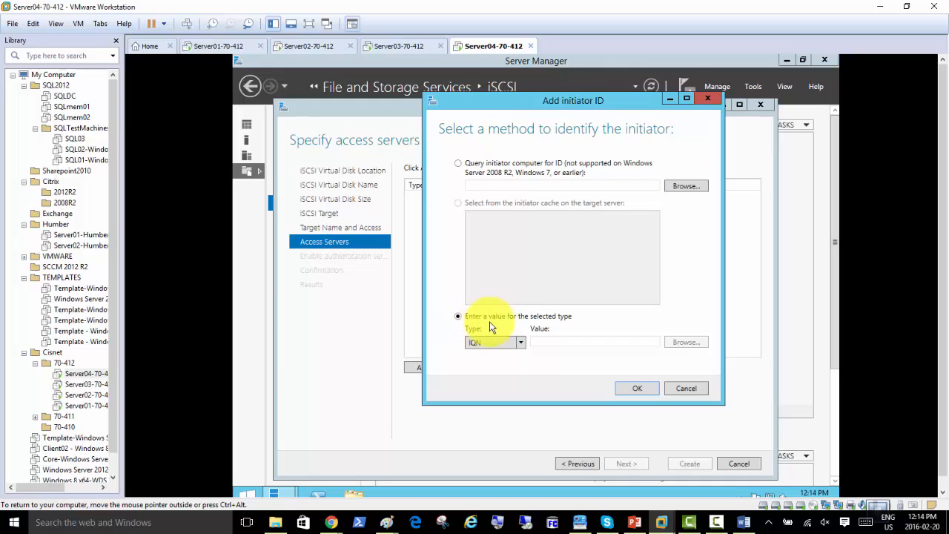
click(519, 343)
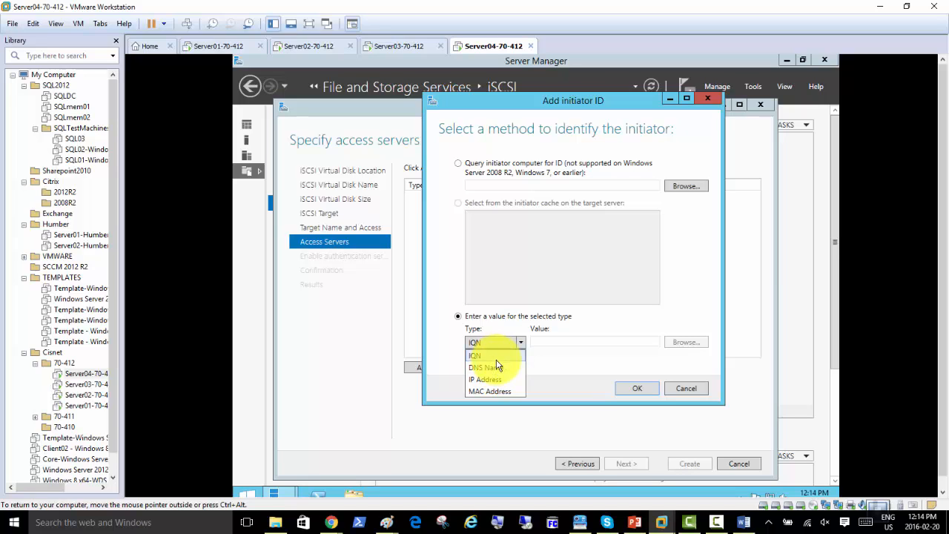
On Server02-70-412, launch iSCSI Initiator from Server Manager's Tools menu
click(300, 47)
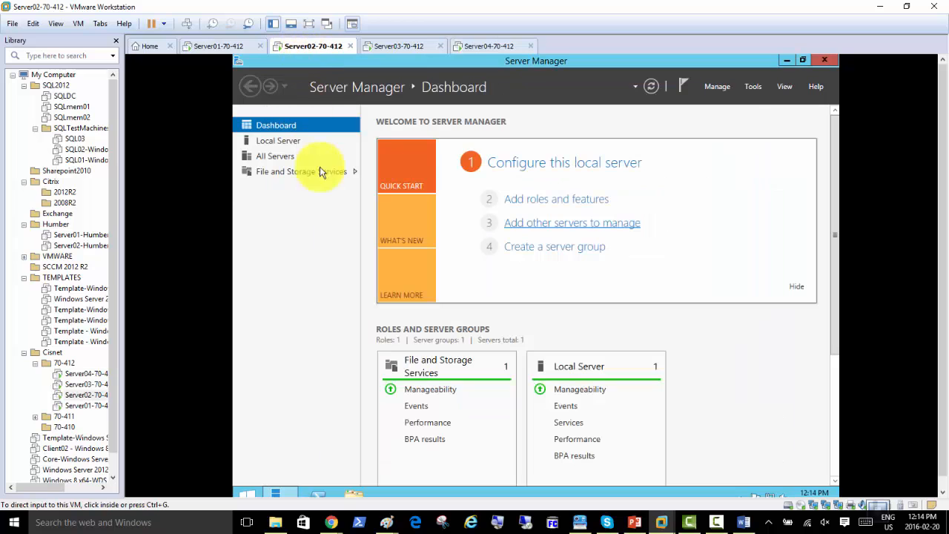
click(752, 89)
click(752, 91)
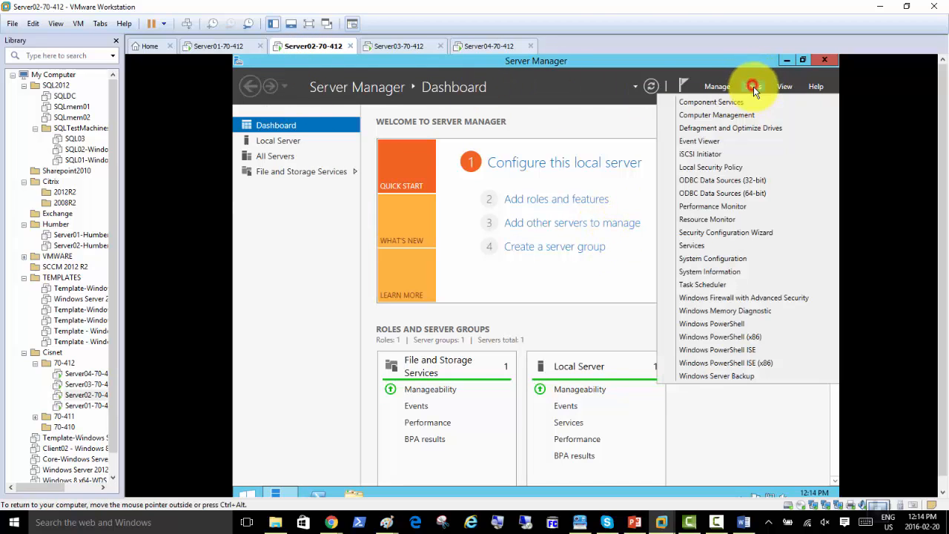
click(721, 154)
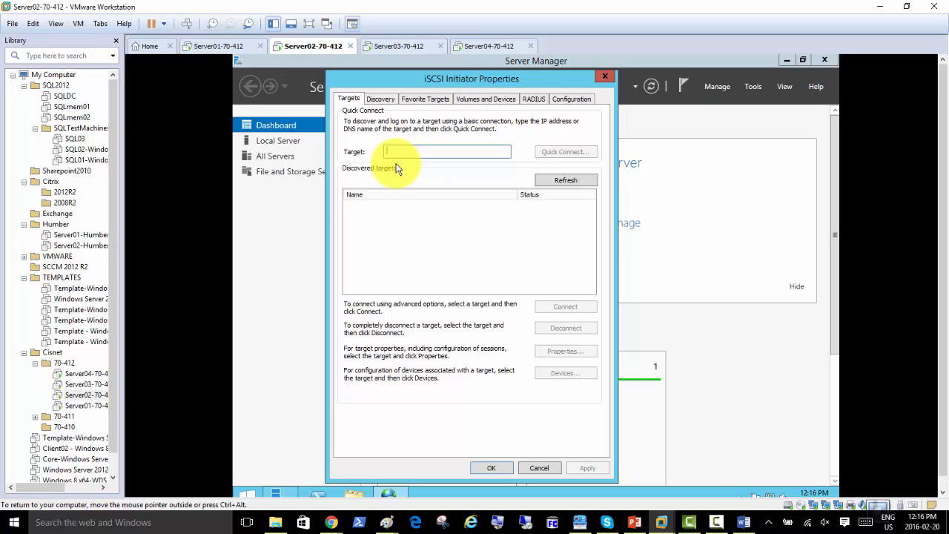
On Server04, add IP Address access servers 192.168.200.2 and 192.168.200.3
click(483, 45)
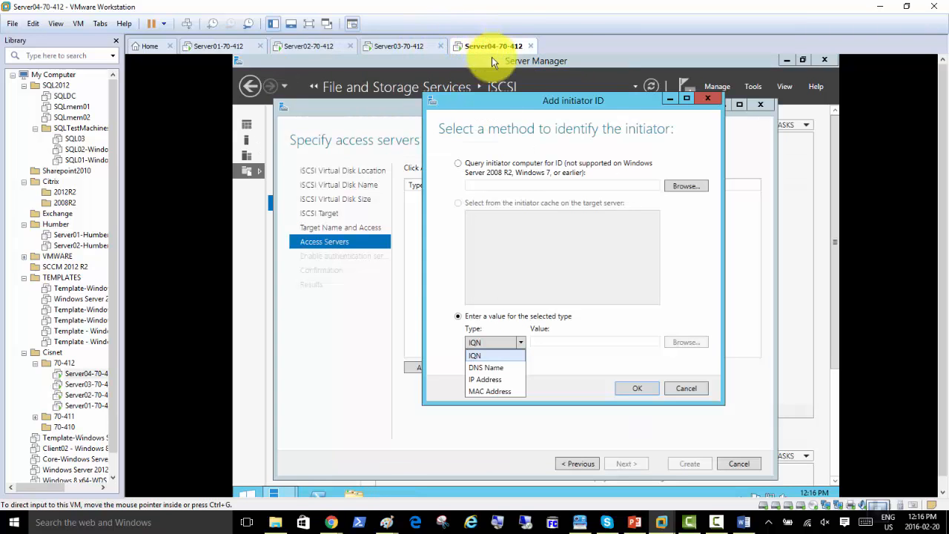
click(492, 379)
click(547, 344)
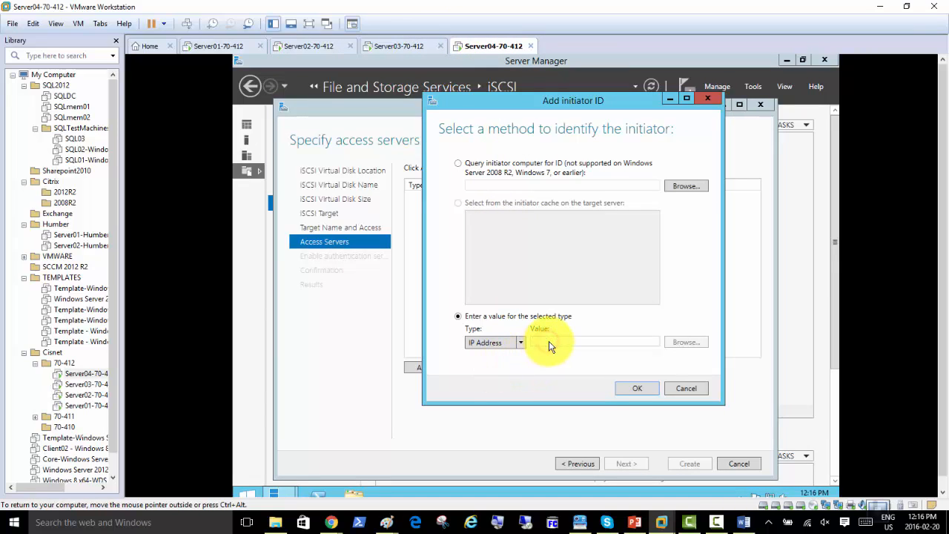
text(192.)
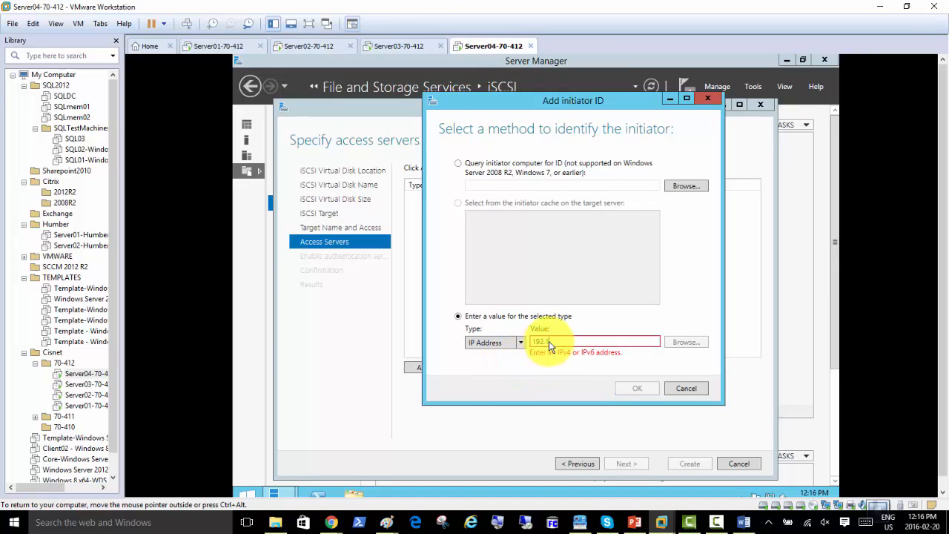
text(168.200.2)
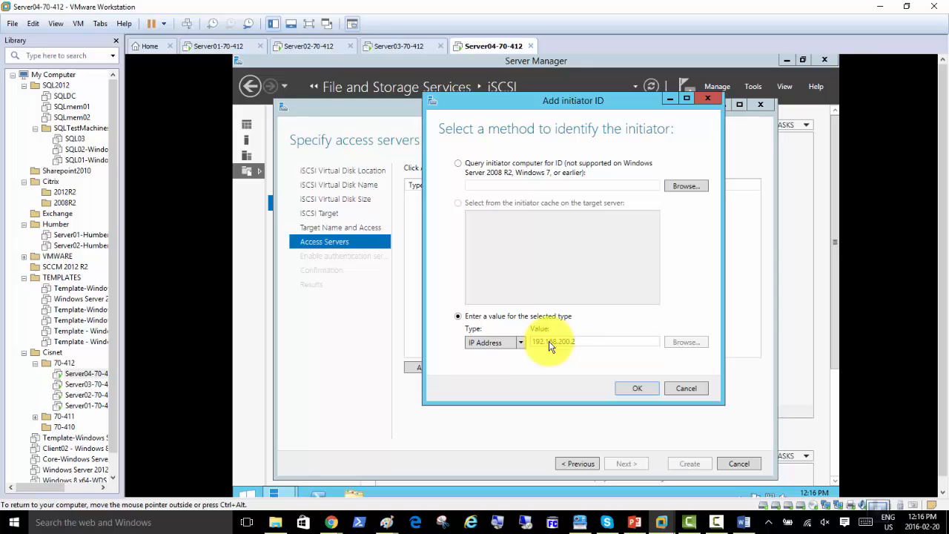
click(635, 390)
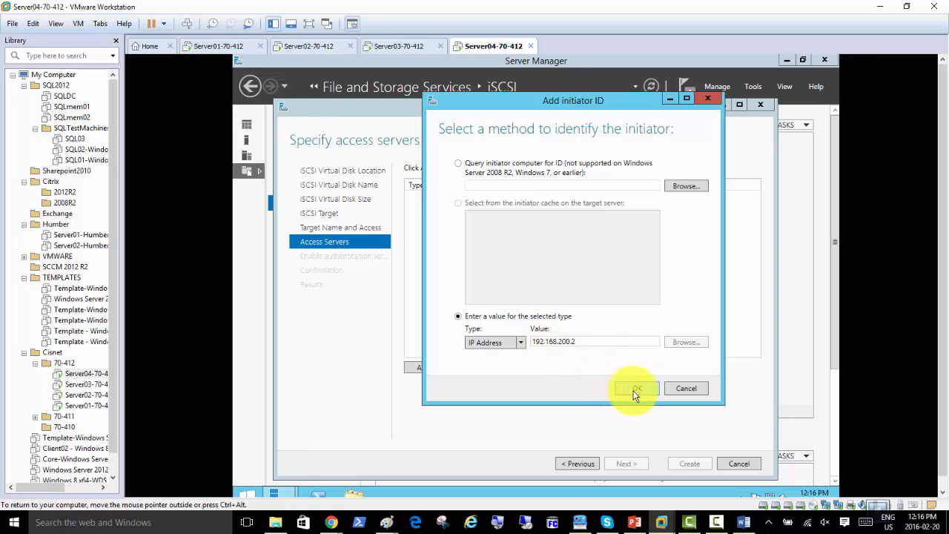
click(427, 369)
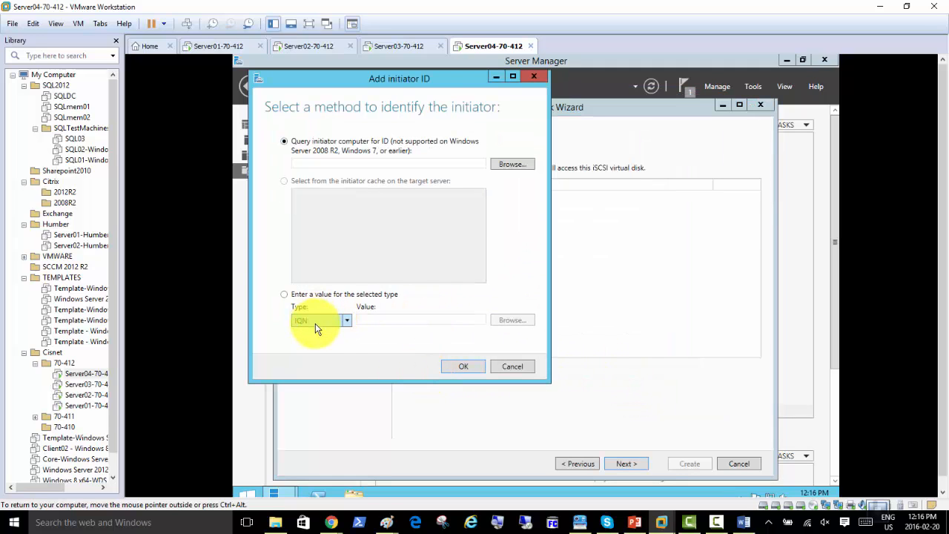
click(317, 322)
click(312, 357)
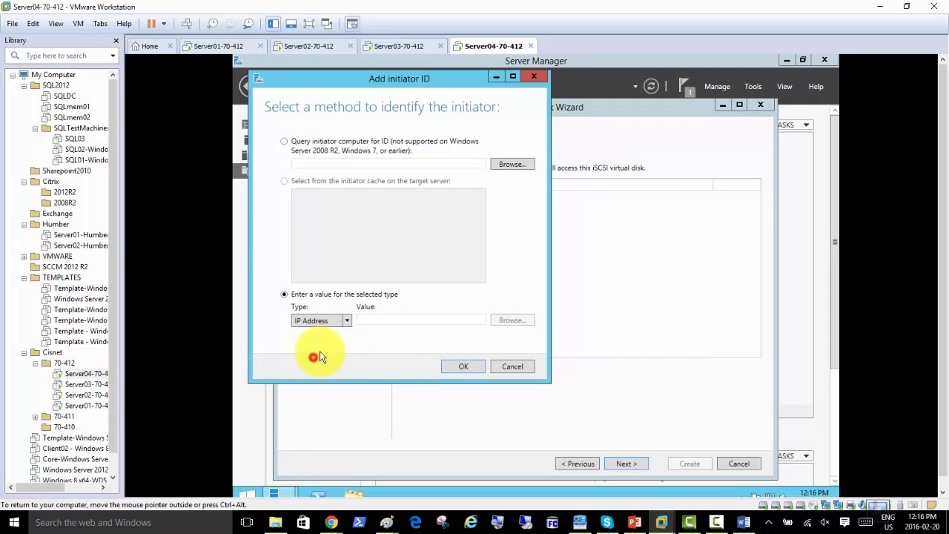
click(373, 323)
text(192)
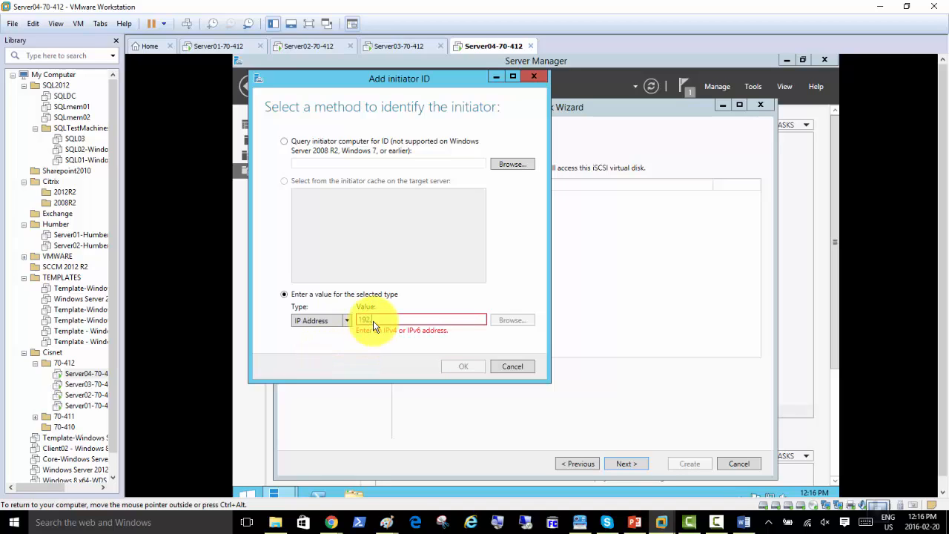
text(.168.200.3)
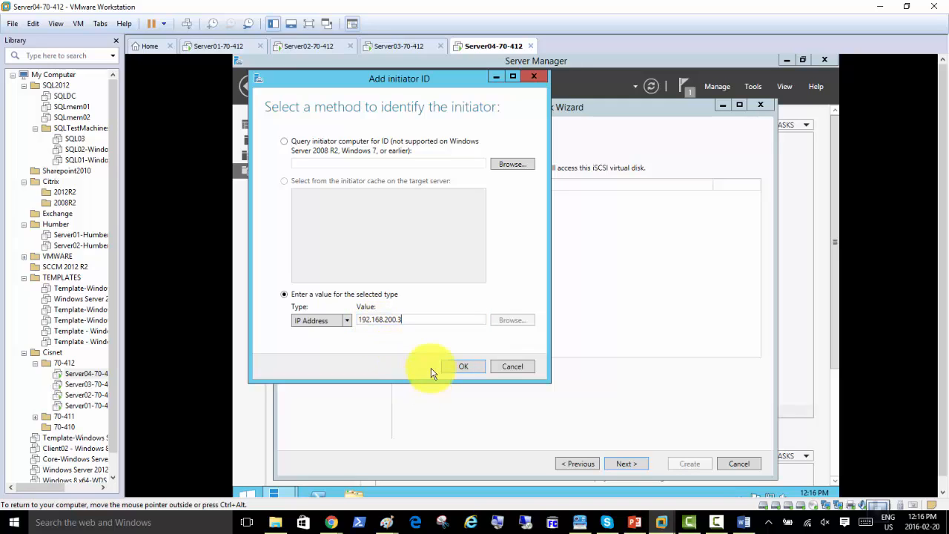
click(454, 365)
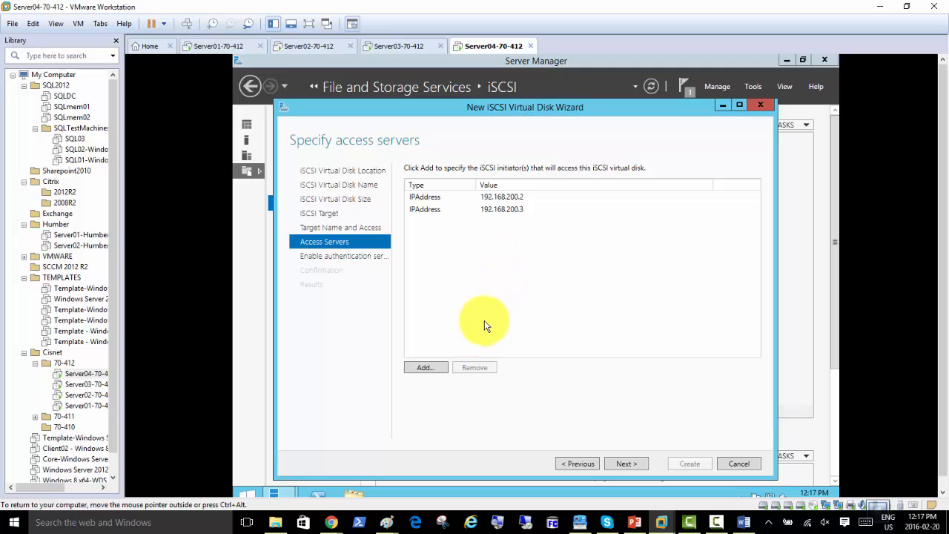
Cancel a third Add initiator ID attempt and advance to the Enable Authentication page
click(424, 367)
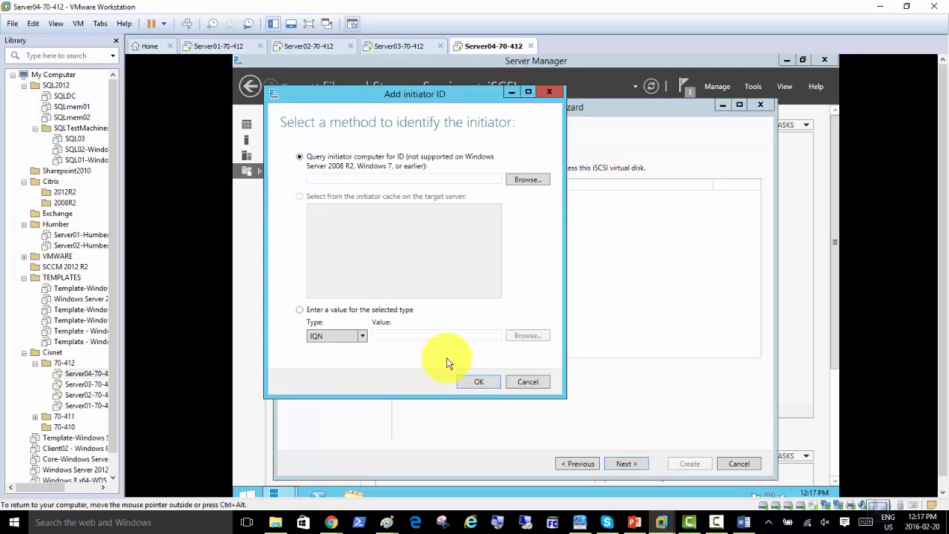
click(363, 337)
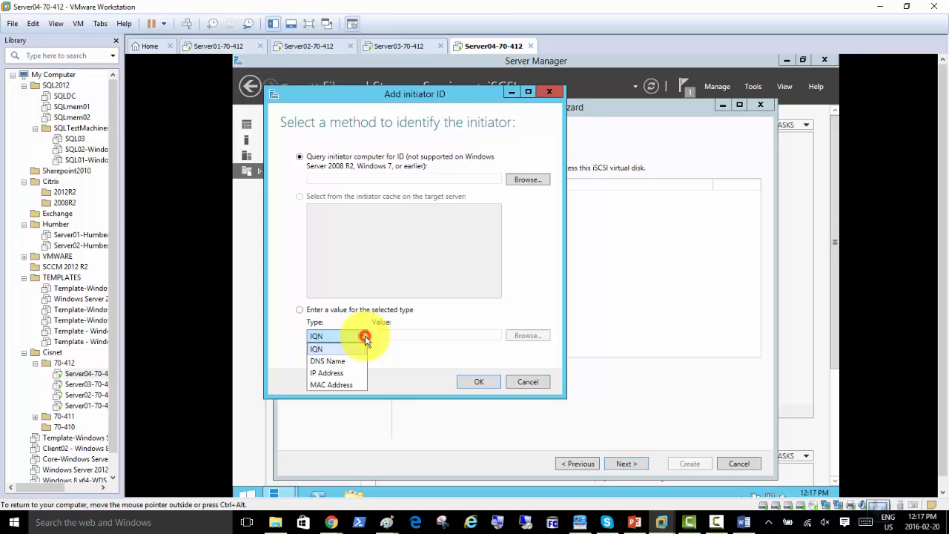
click(355, 375)
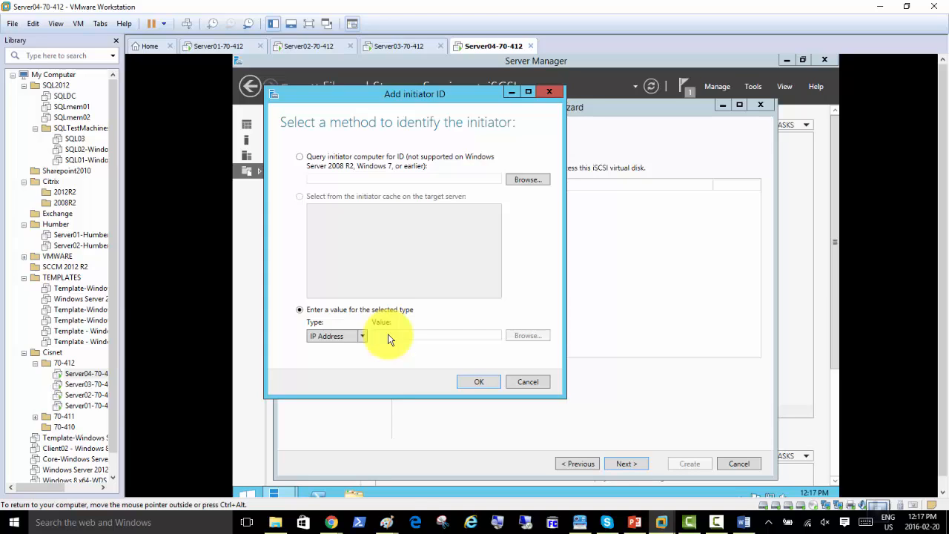
click(362, 339)
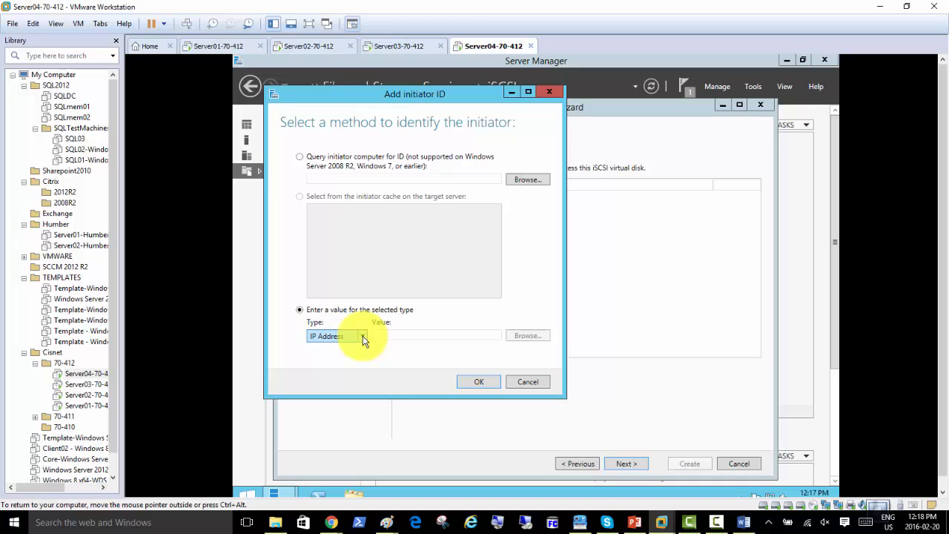
click(362, 339)
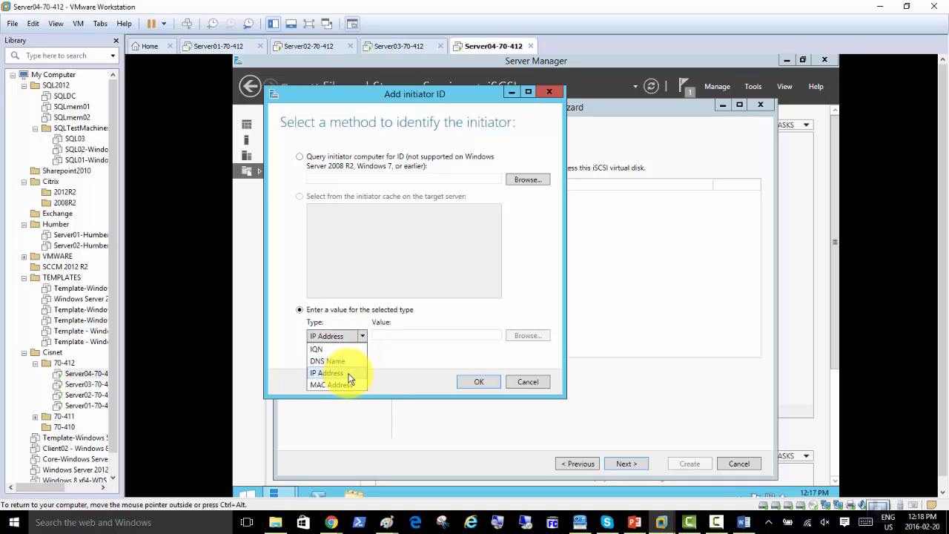
click(417, 317)
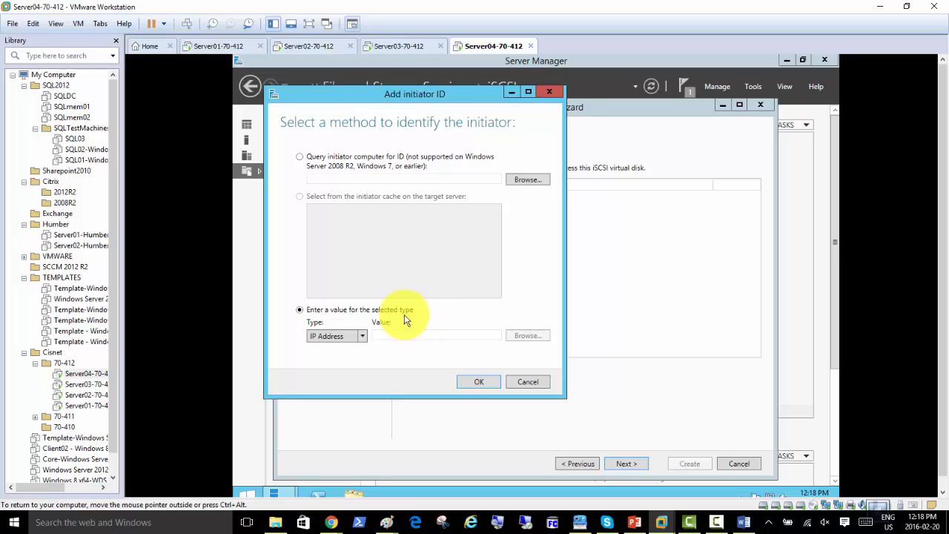
click(364, 340)
click(364, 340)
click(364, 341)
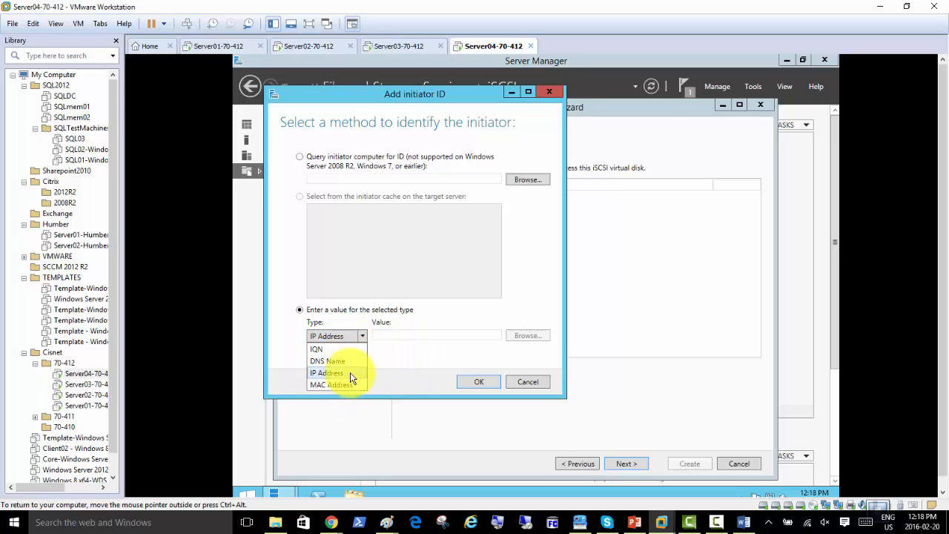
click(350, 372)
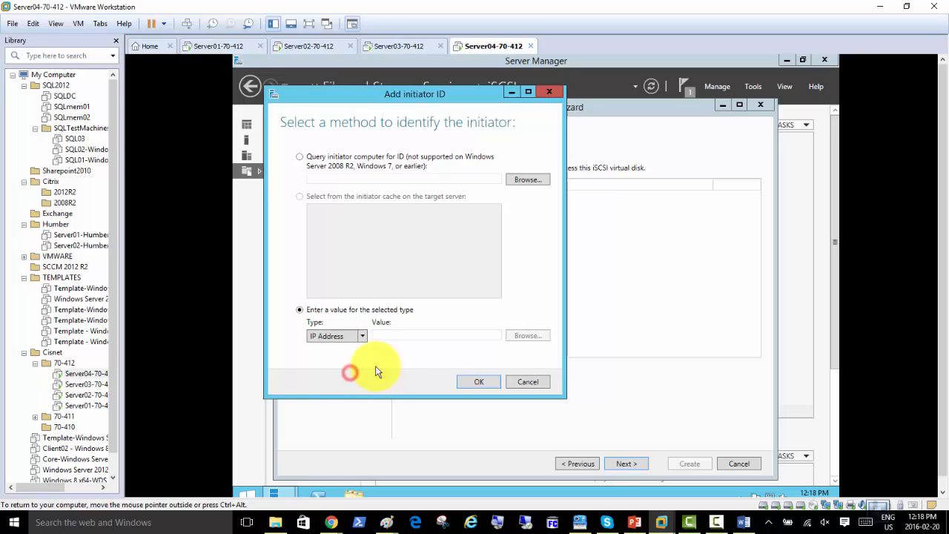
click(528, 382)
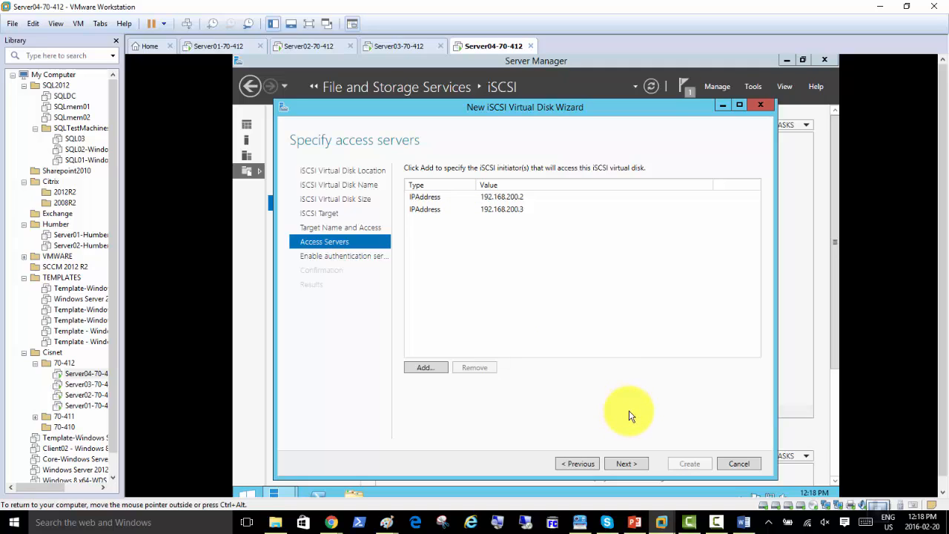
click(627, 464)
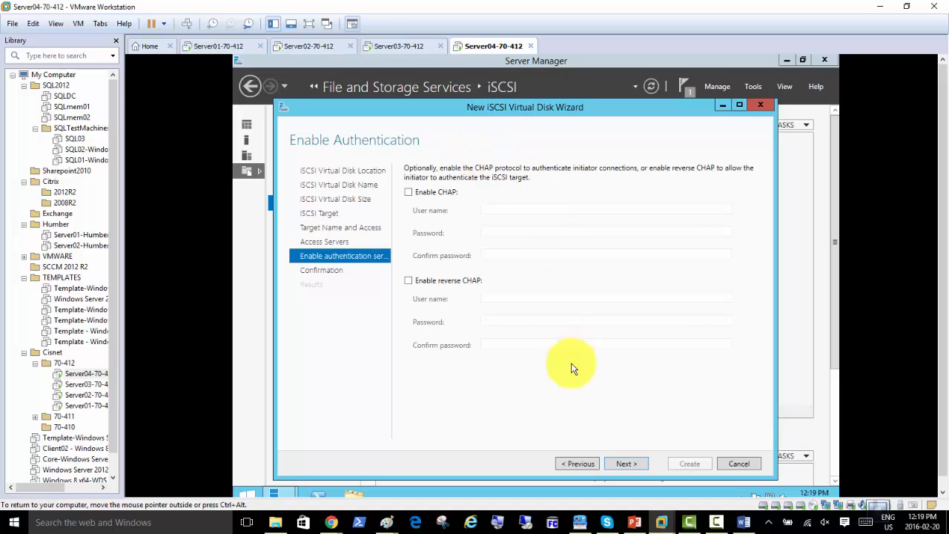
Leave CHAP unchecked, confirm the selections and create the Quorum iSCSI virtual disk
click(626, 461)
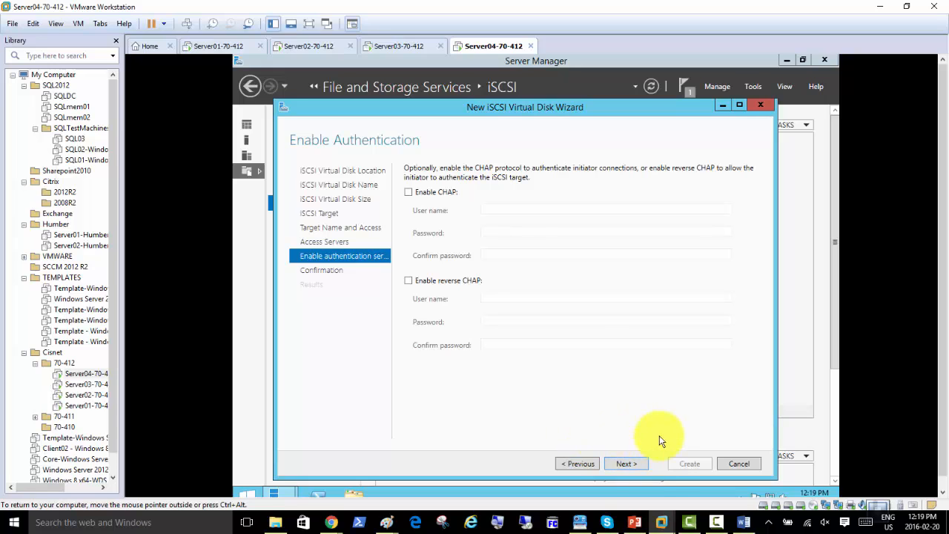
click(636, 467)
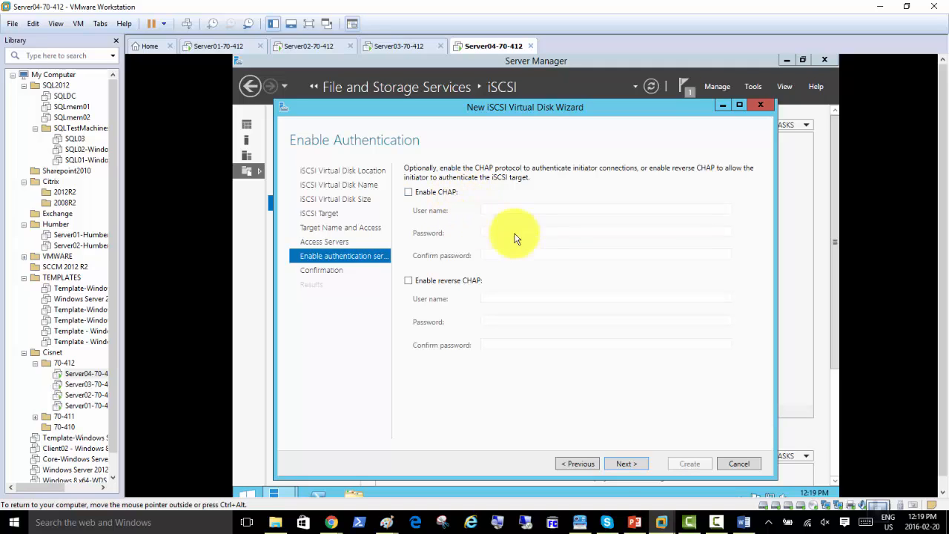
click(623, 464)
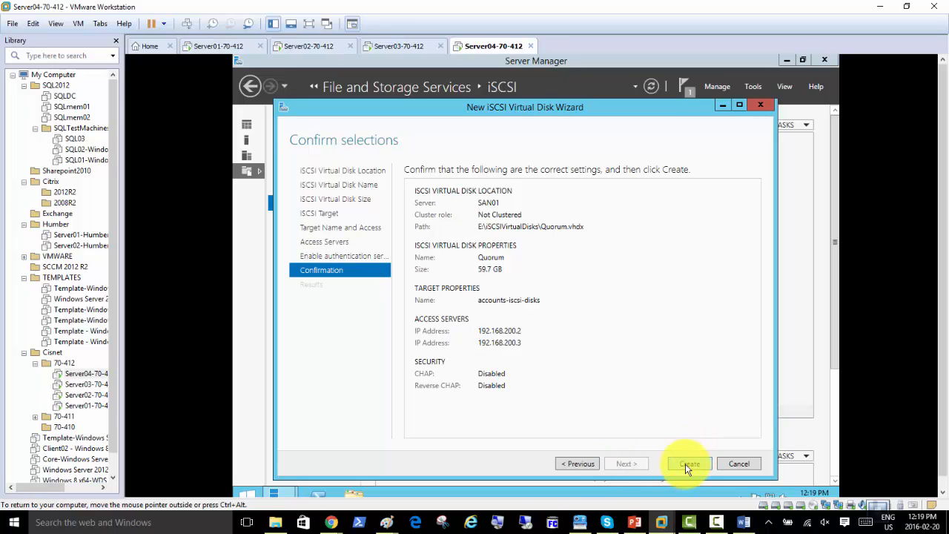
click(685, 463)
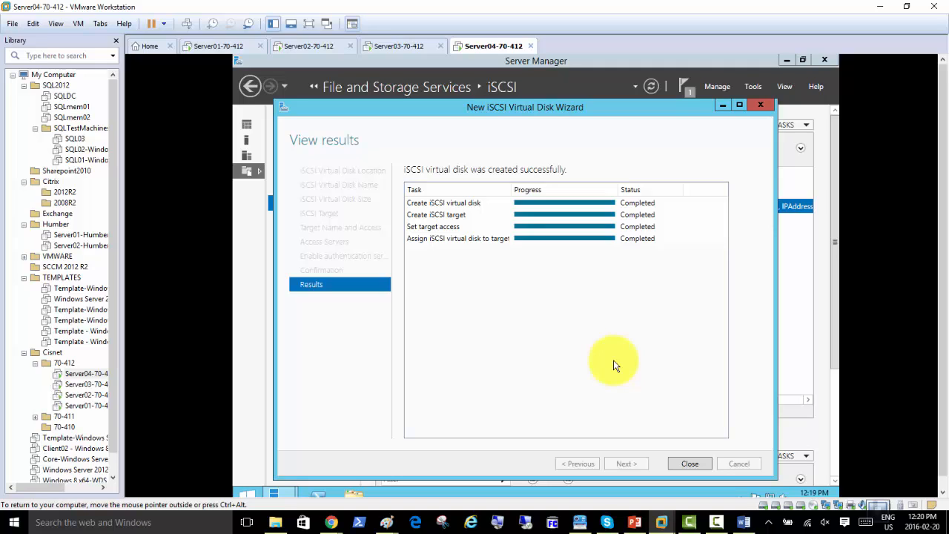
Close the finished wizard and start a new iSCSI virtual disk on volume F:
click(681, 464)
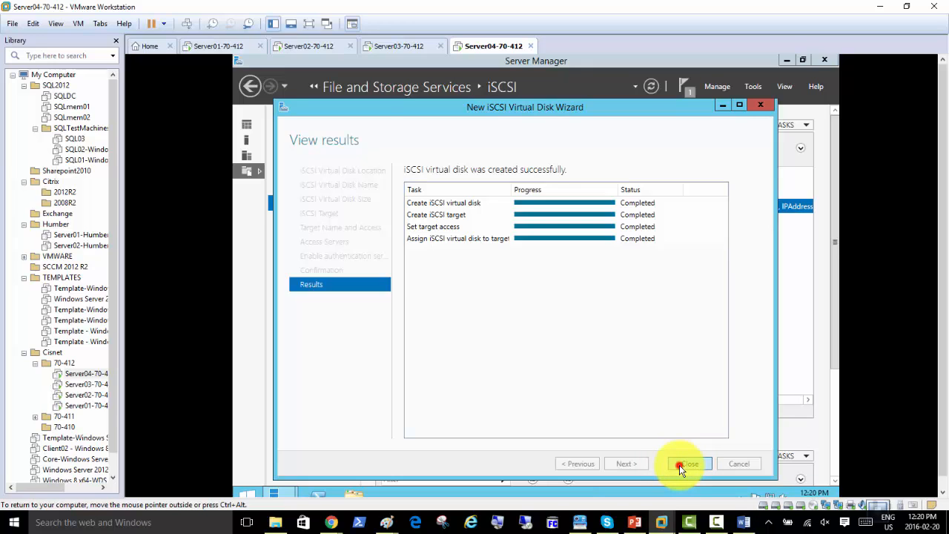
click(680, 465)
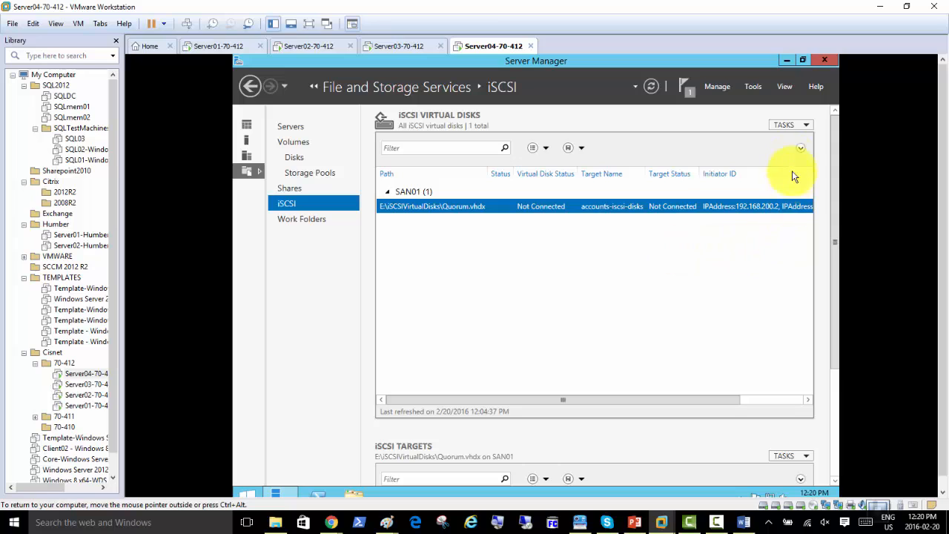
click(806, 127)
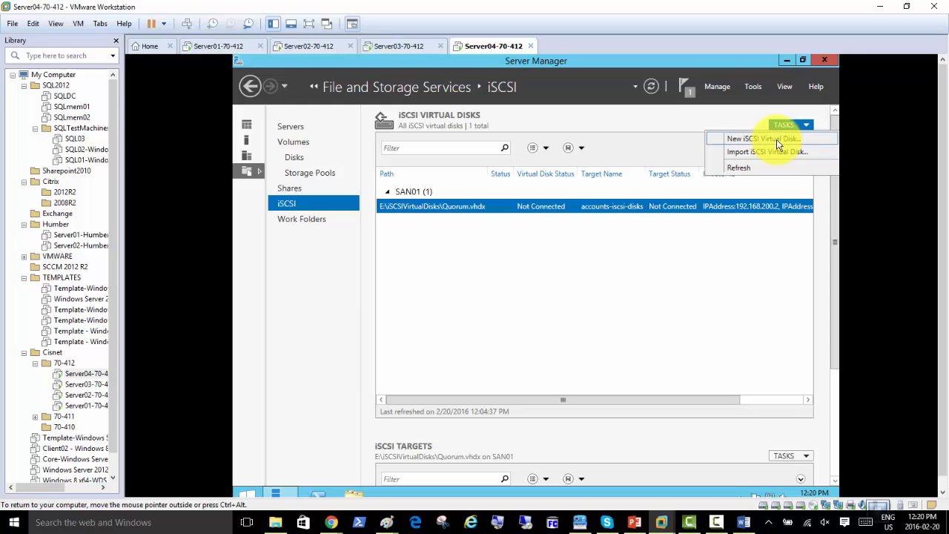
click(777, 141)
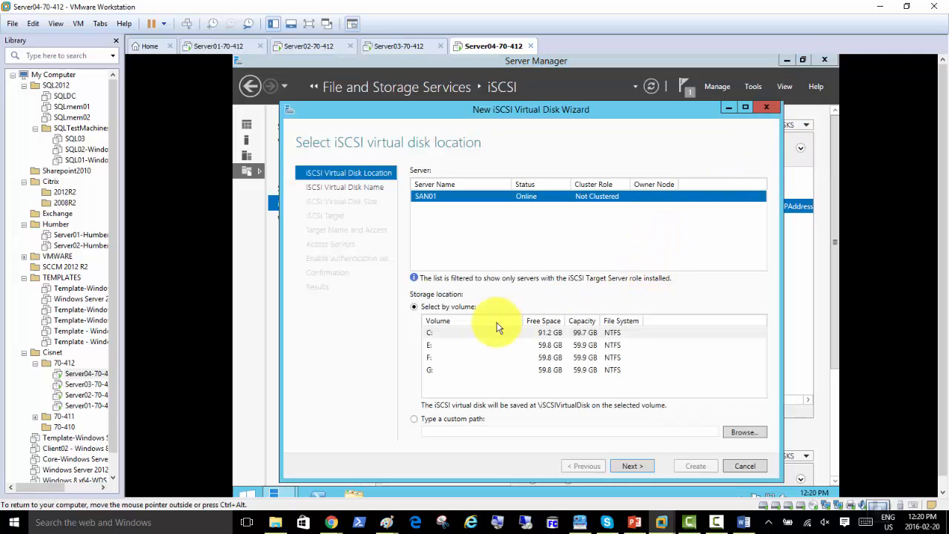
click(448, 347)
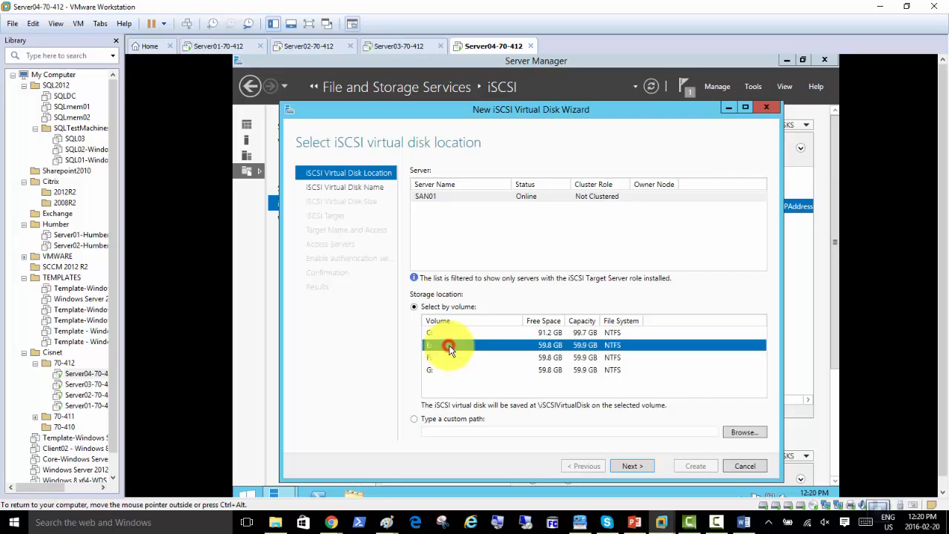
click(447, 359)
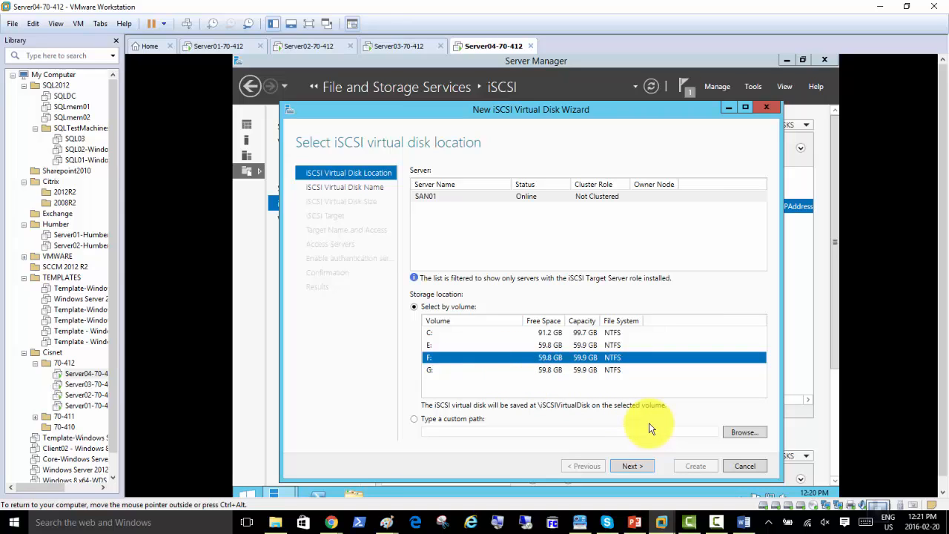
click(639, 468)
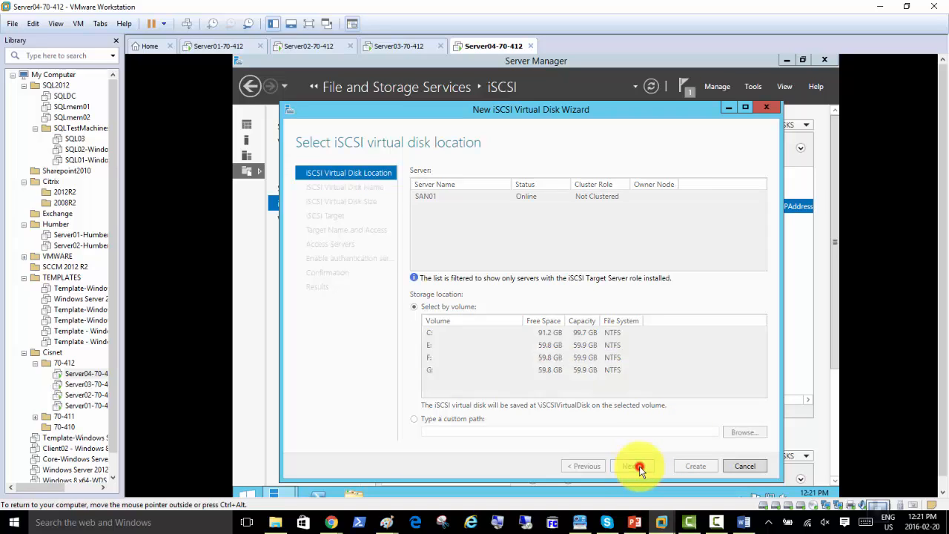
Enter Accounts-iSCSI-Disk2 as the disk name and continue
click(478, 172)
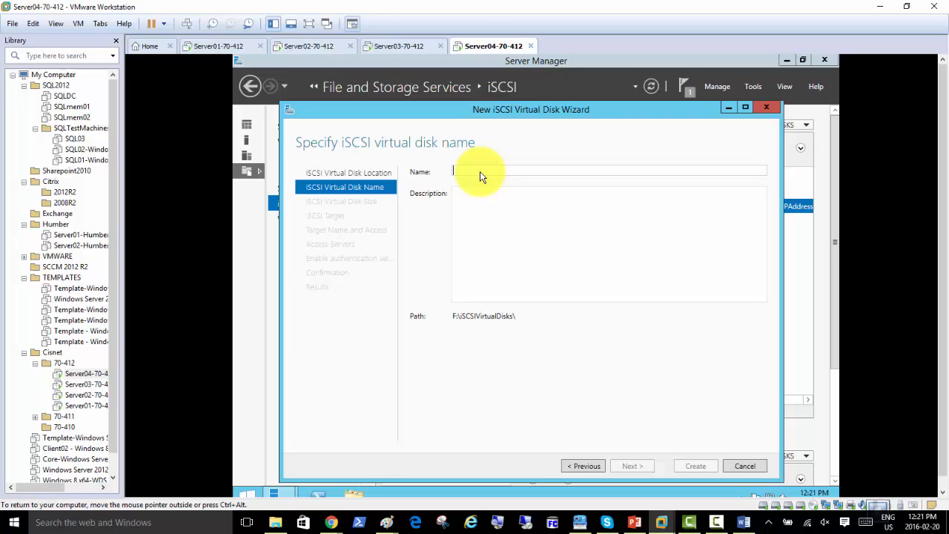
text(Accou)
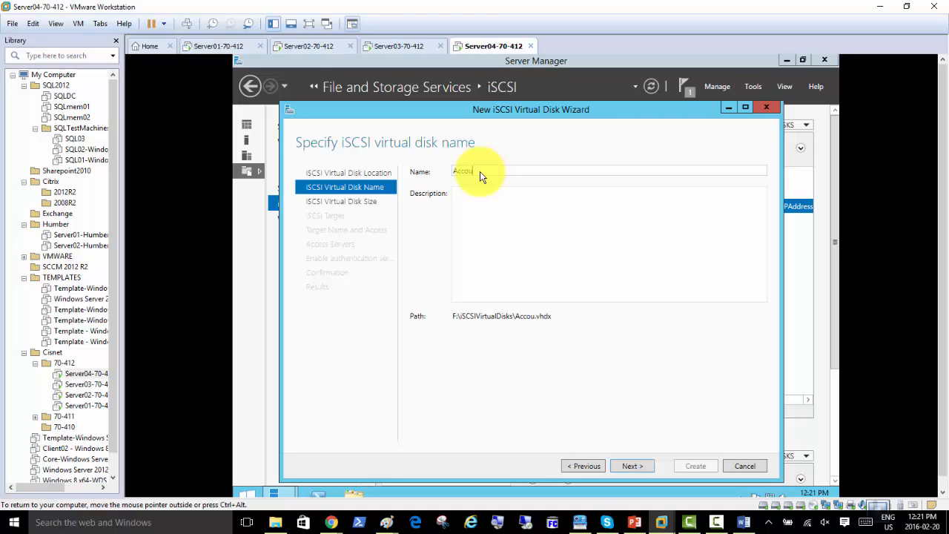
text(nts-iSCSI-Disk2)
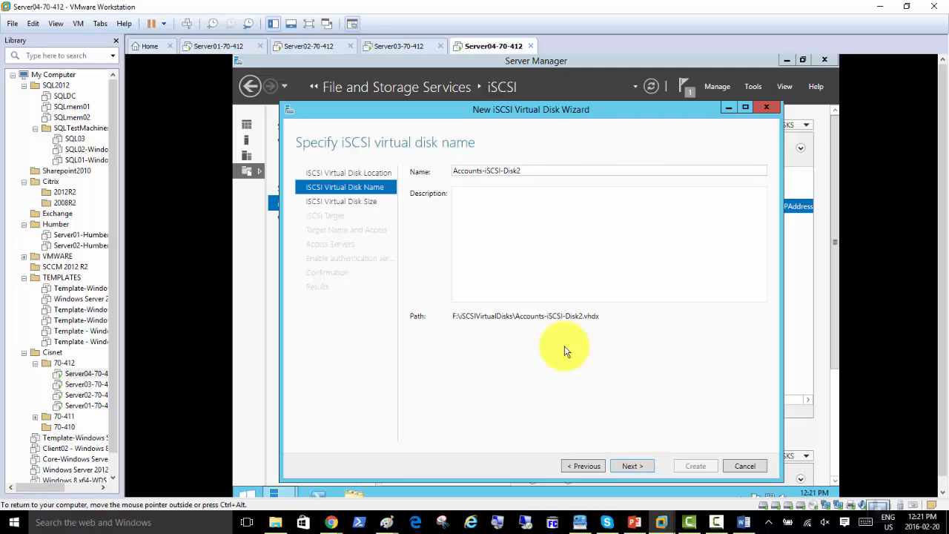
click(639, 469)
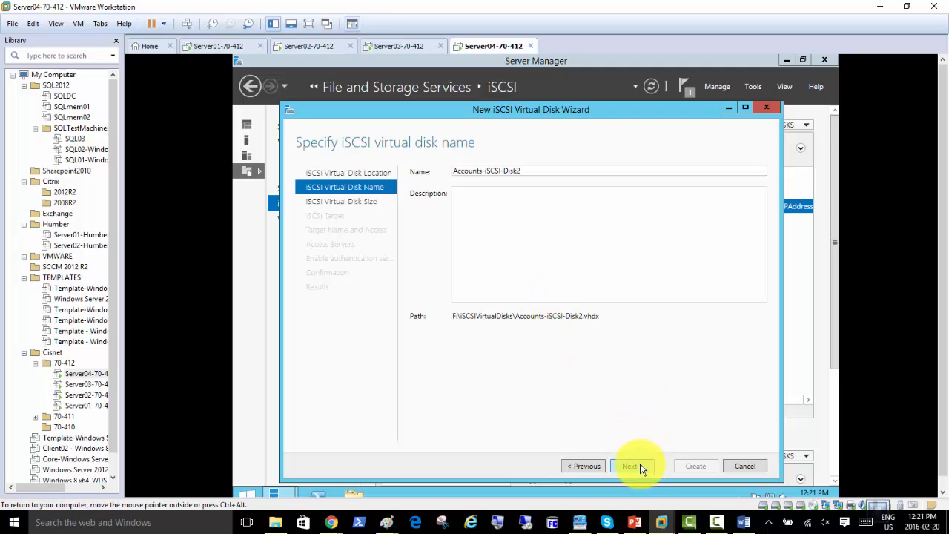
Make Accounts-iSCSI-Disk2 a 59.7 GB dynamically expanding disk on the existing target and create it
click(640, 465)
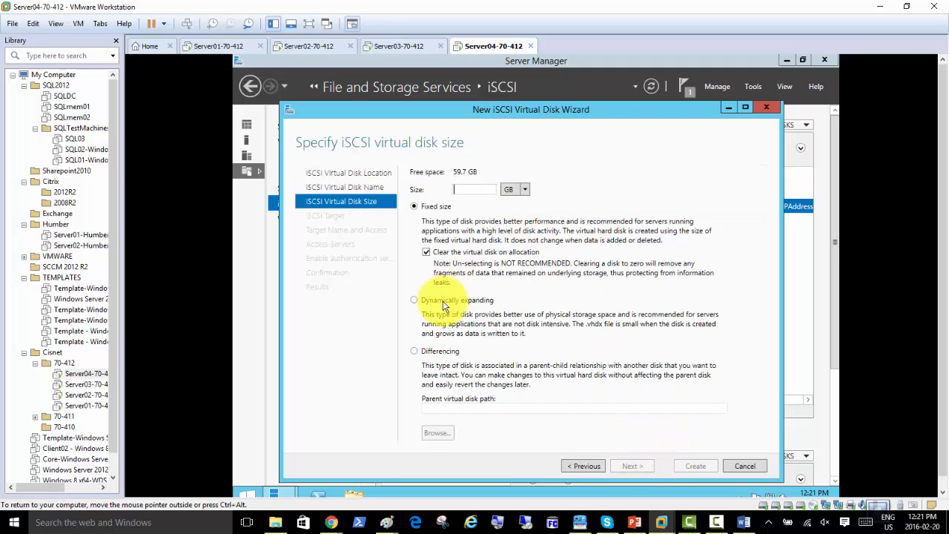
click(414, 299)
click(466, 191)
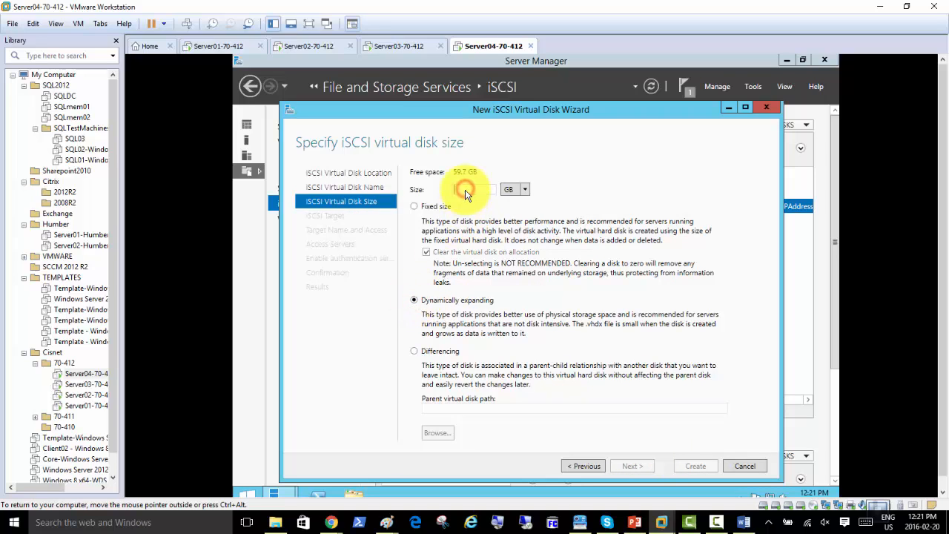
text(59.7)
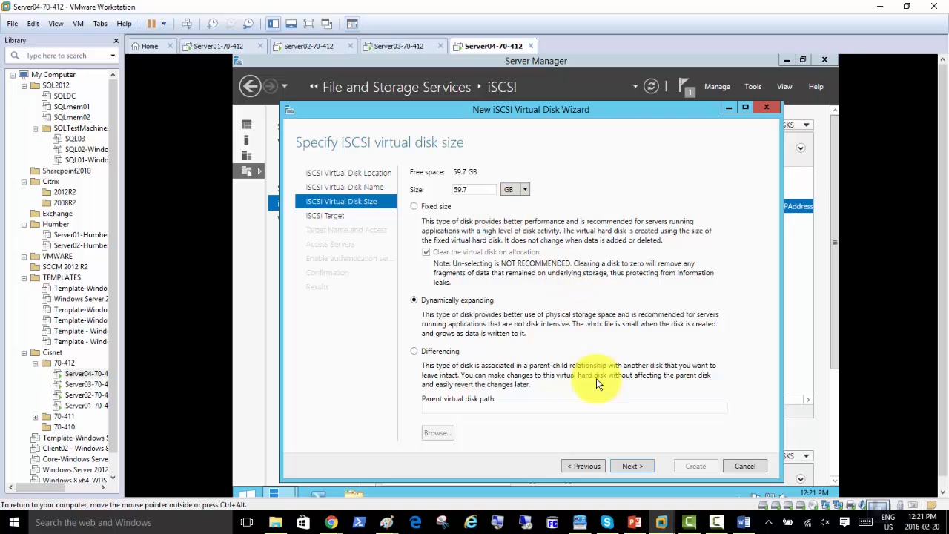
click(631, 467)
click(631, 467)
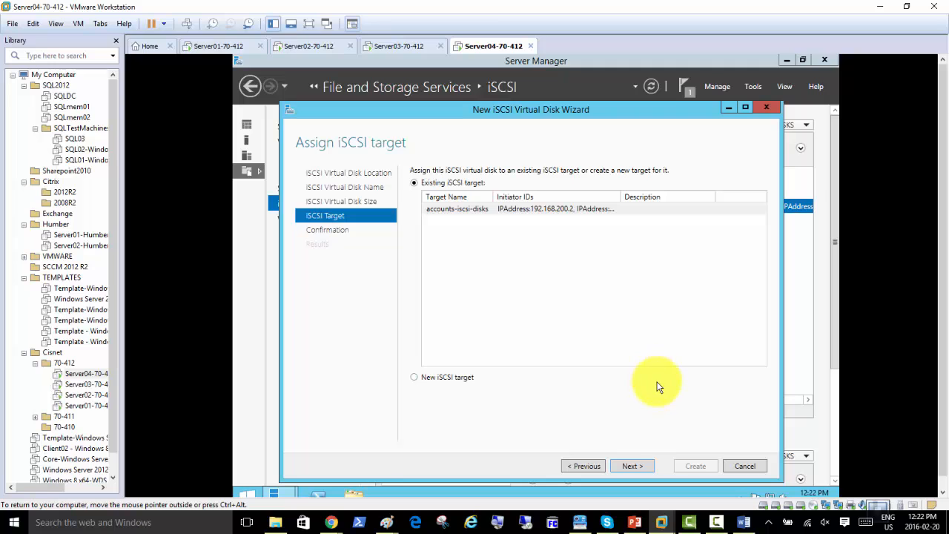
click(634, 469)
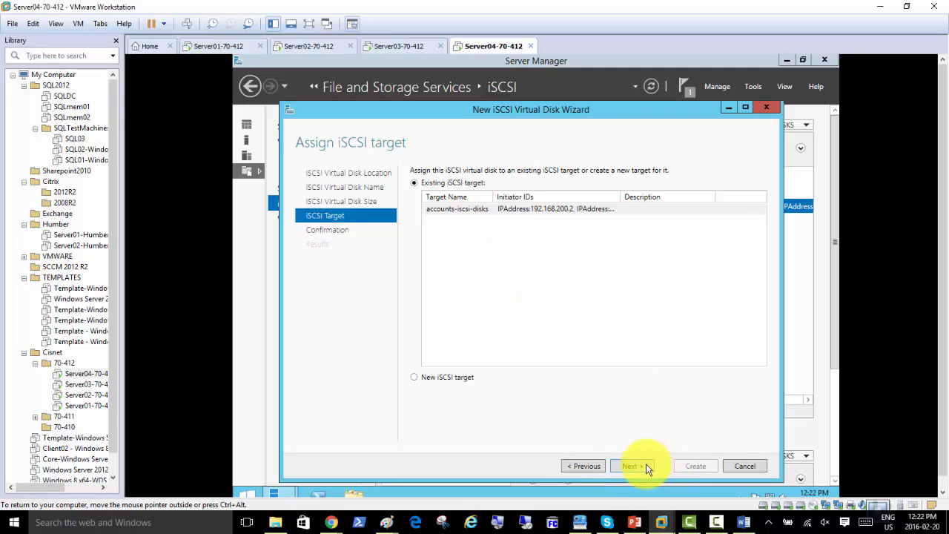
click(643, 465)
click(694, 466)
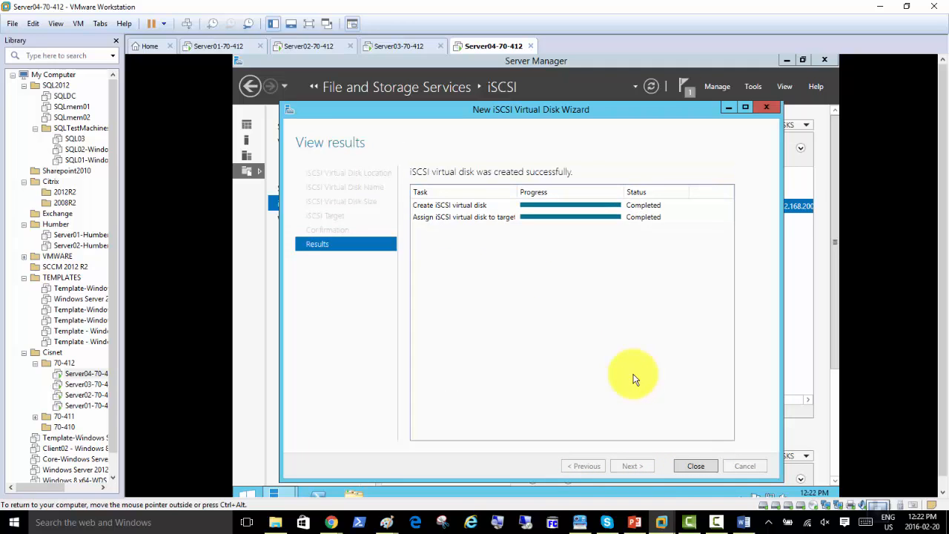
Close the wizard and start a new iSCSI virtual disk on volume G: named Data2
click(688, 467)
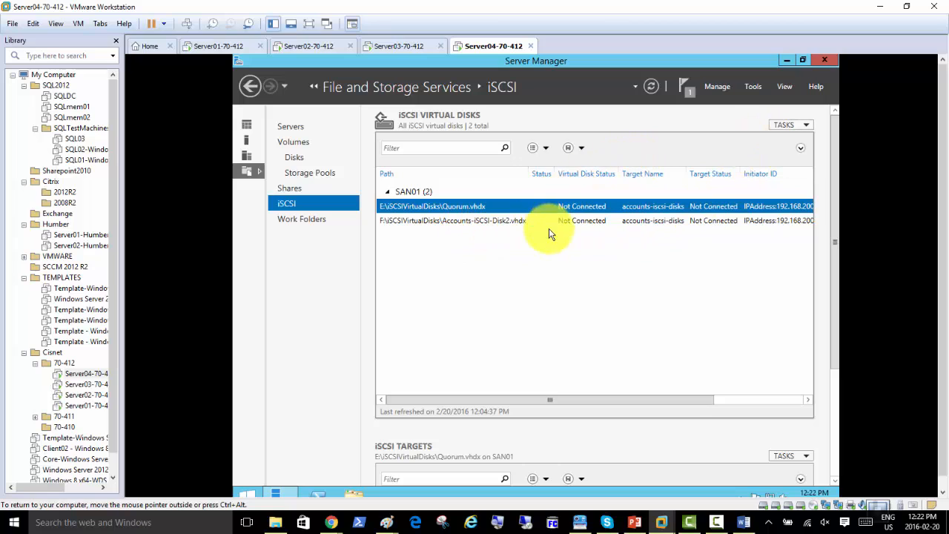
click(786, 125)
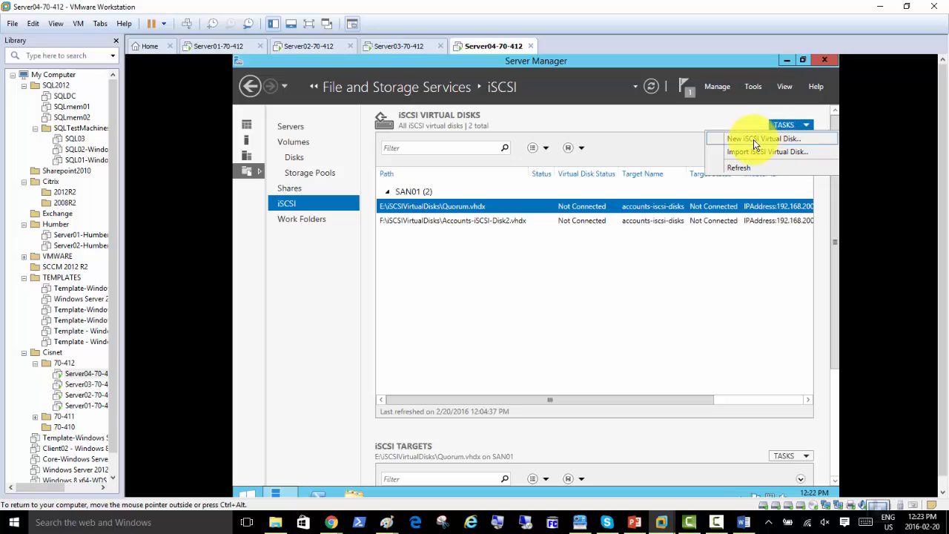
click(755, 141)
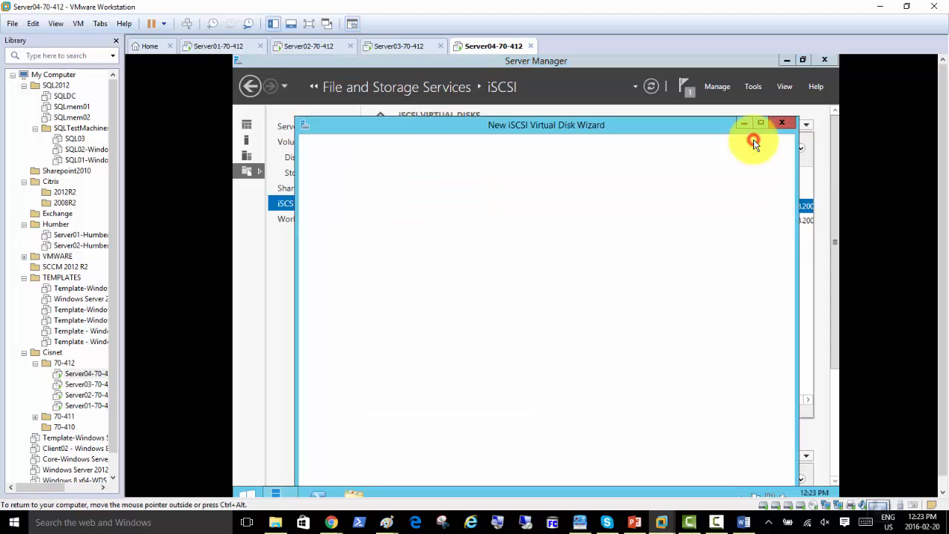
click(452, 385)
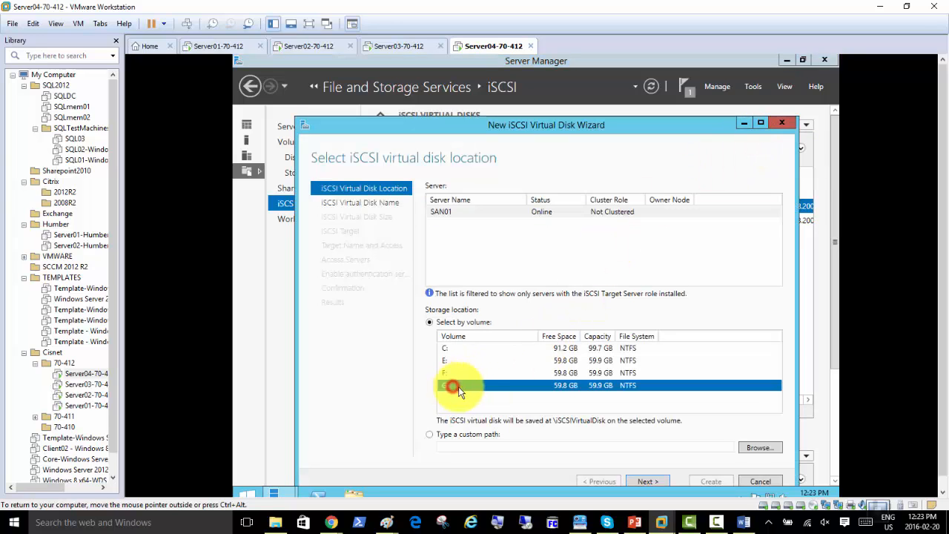
click(647, 482)
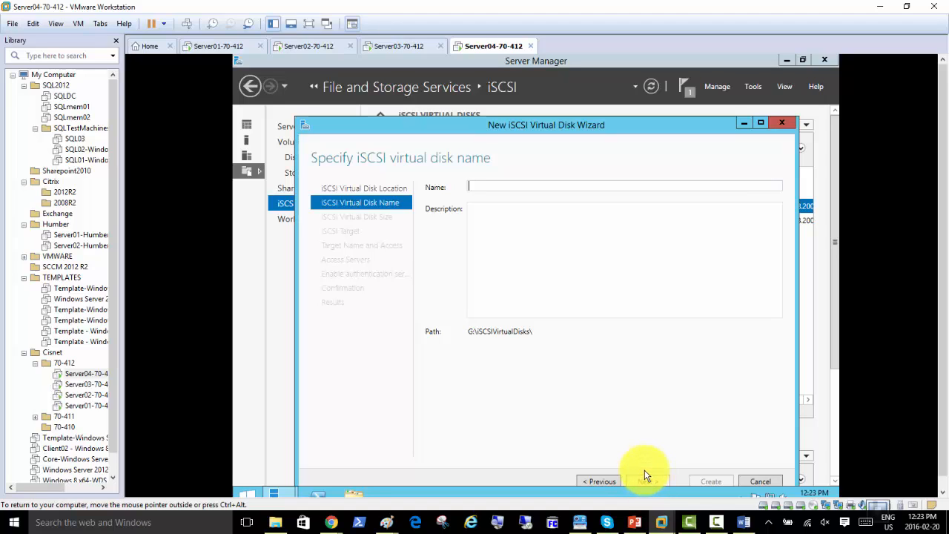
text(Data)
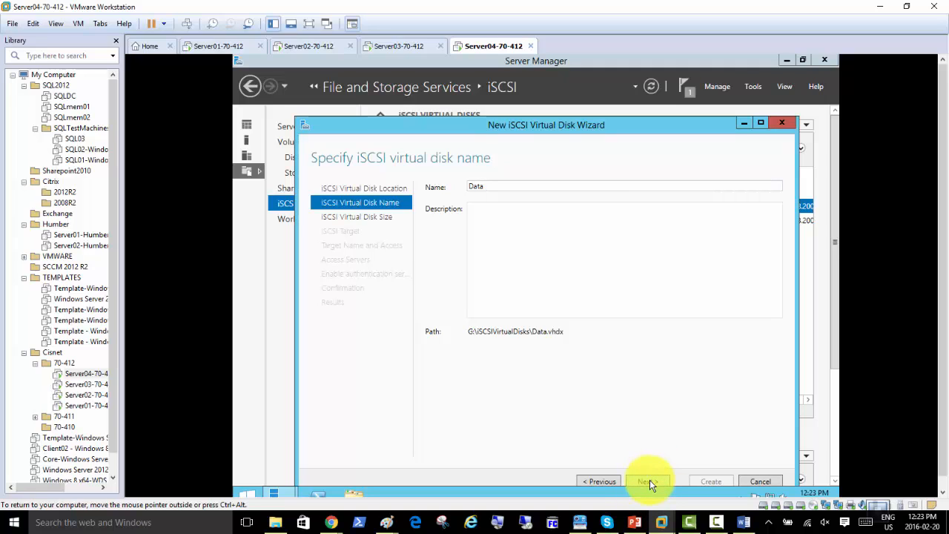
text(2)
Create Data2 as a 59.7 GB dynamically expanding disk on accounts-iscsi-disks, then close
click(649, 482)
click(445, 316)
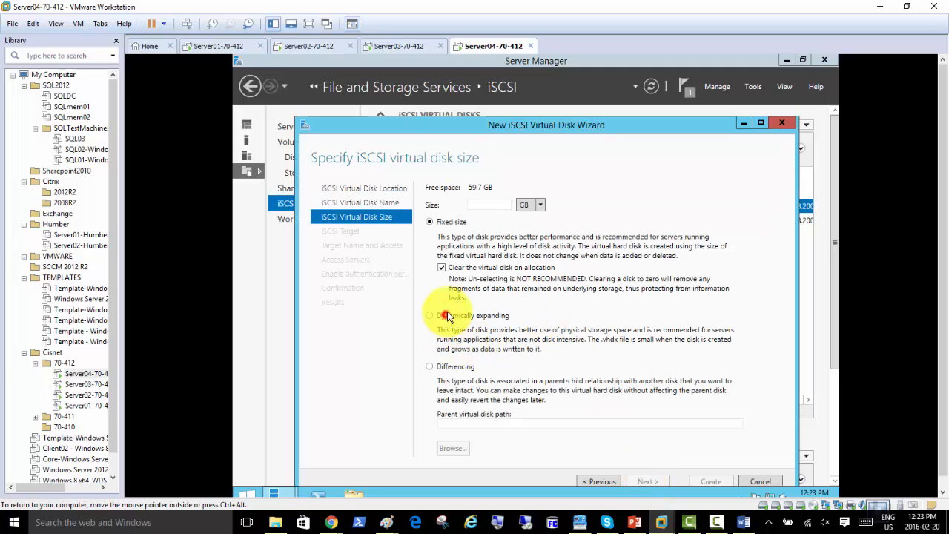
click(489, 206)
text(5)
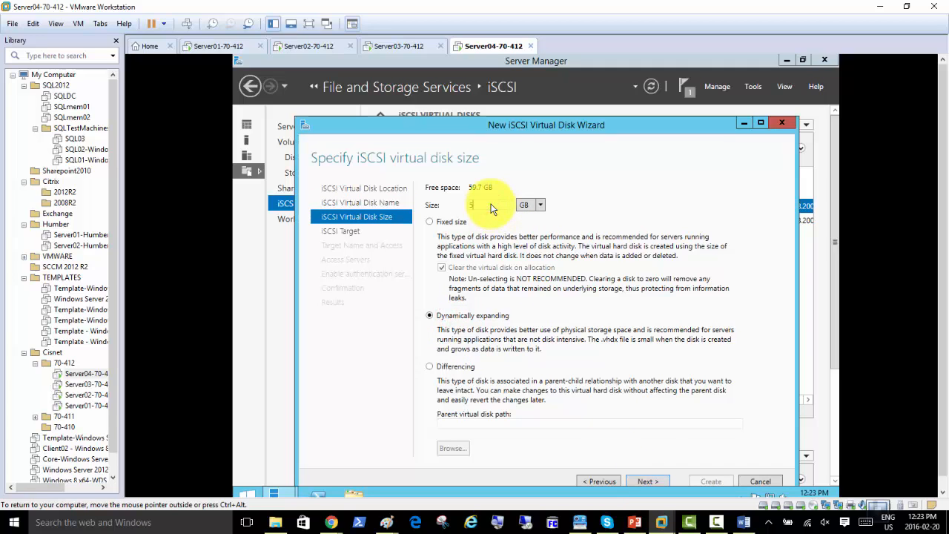
text(9.7)
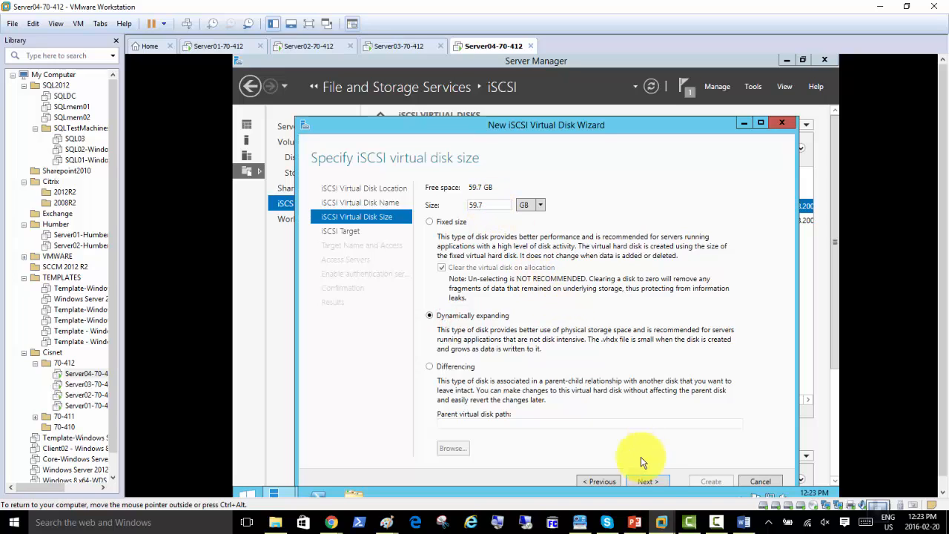
click(649, 481)
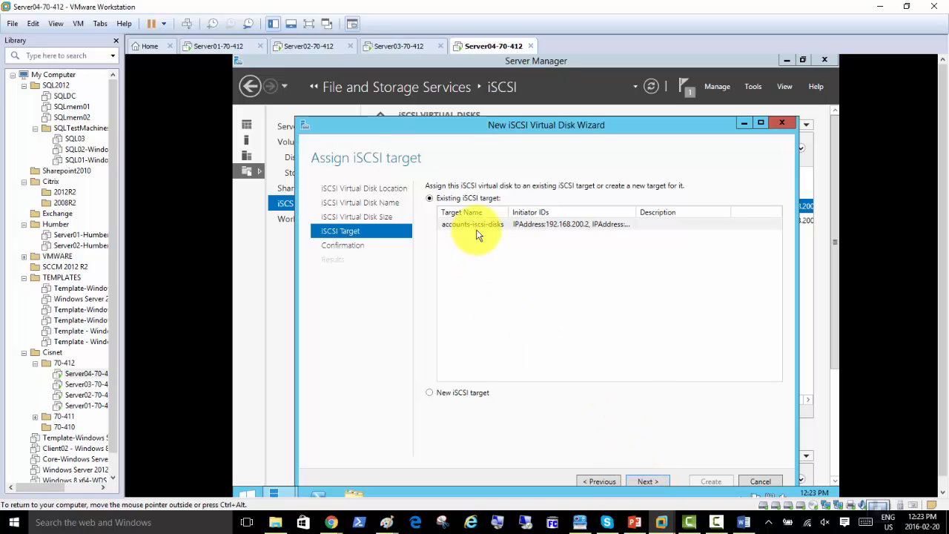
click(653, 482)
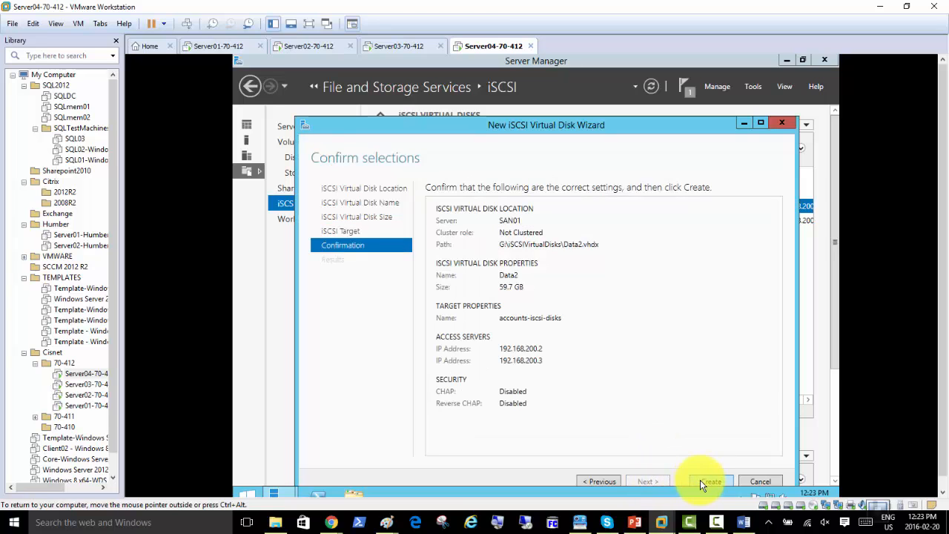
click(701, 481)
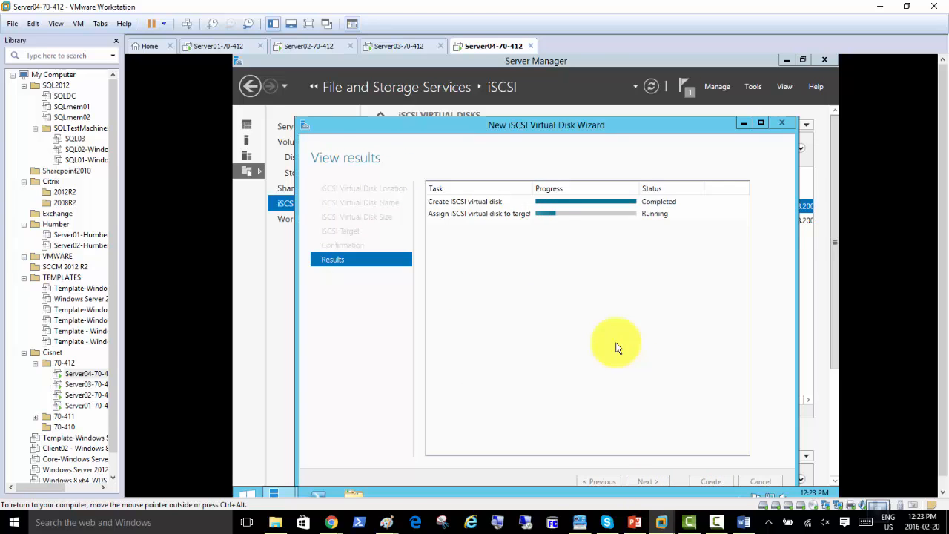
click(707, 479)
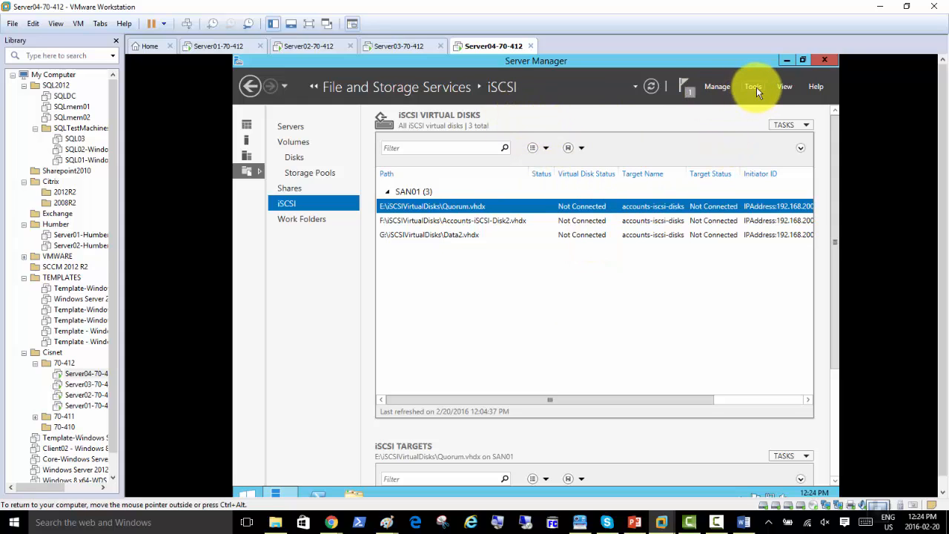
Check the disks' action menus, then open Assign iSCSI Virtual Disk for Quorum.vhdx alone
right_click(565, 208)
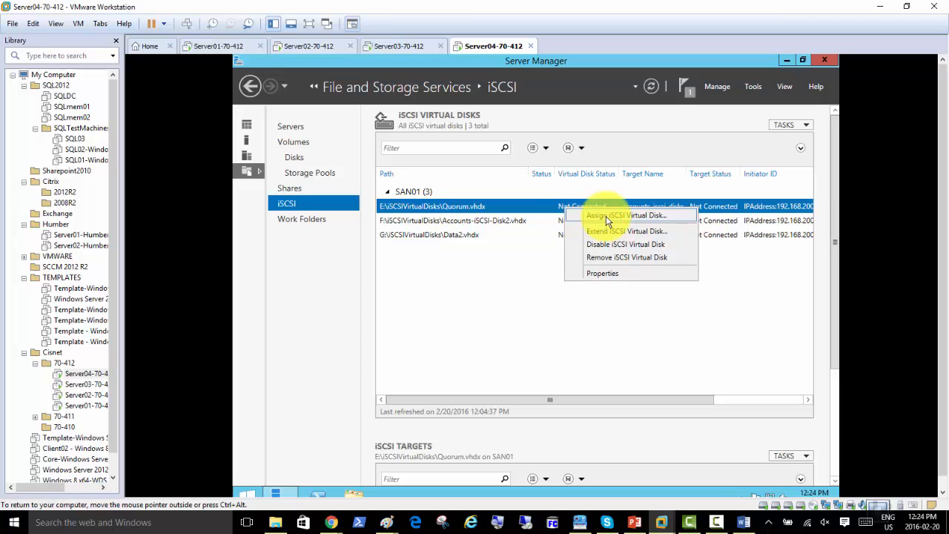
right_click(555, 220)
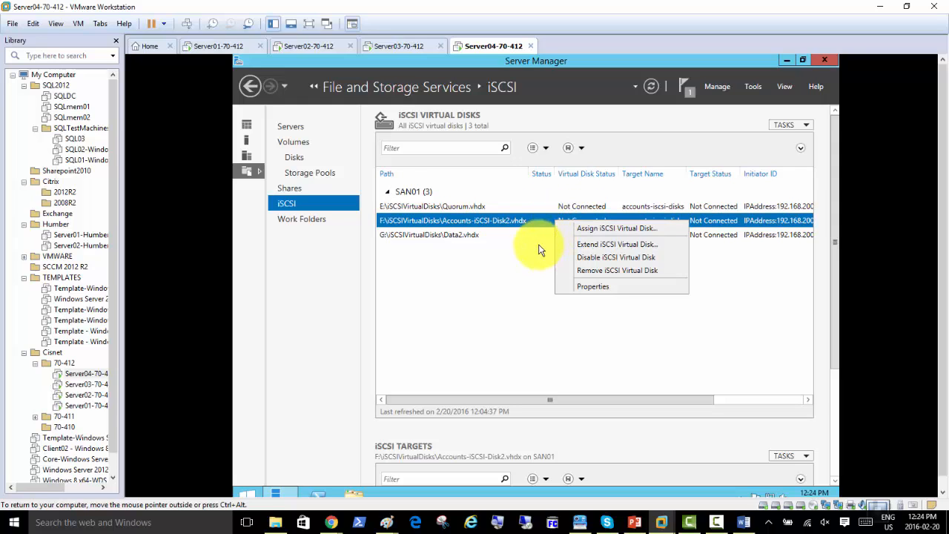
click(539, 248)
right_click(568, 234)
click(552, 246)
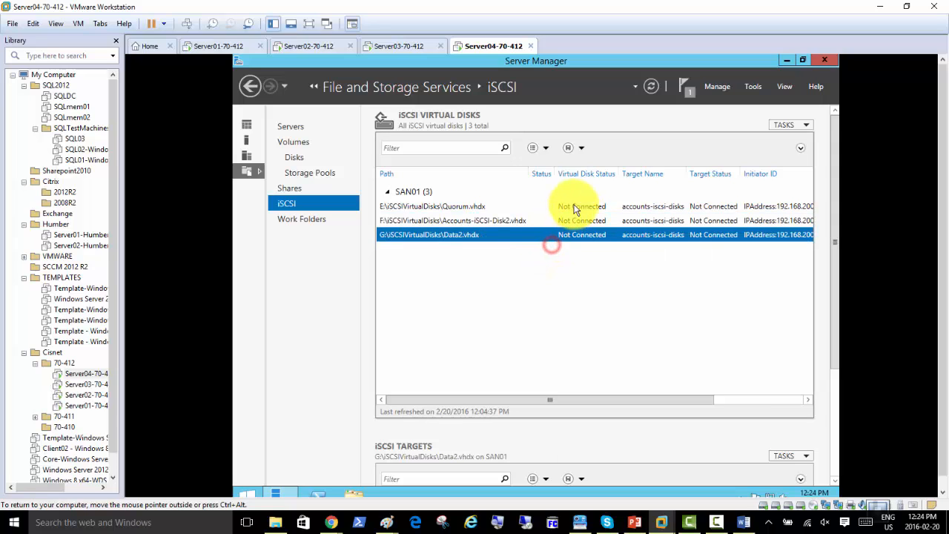
shift+click(575, 211)
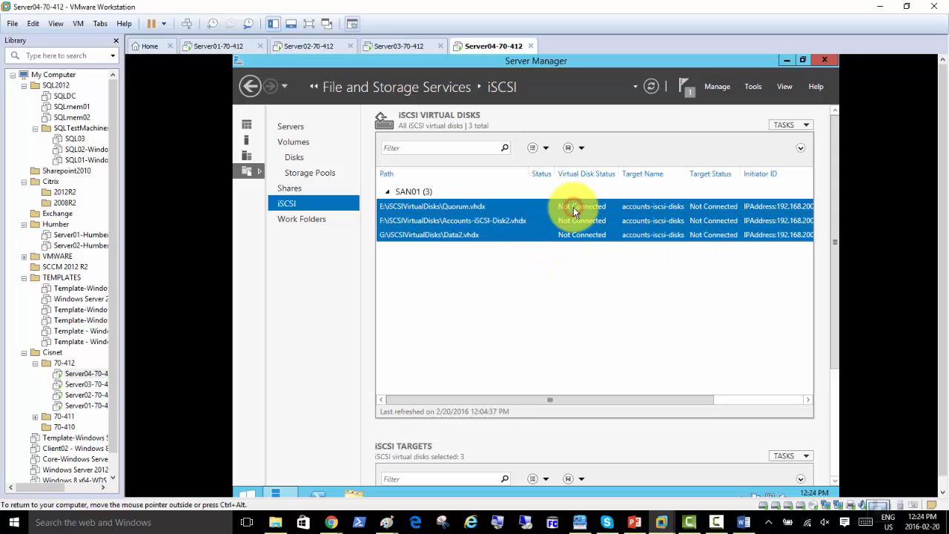
right_click(573, 210)
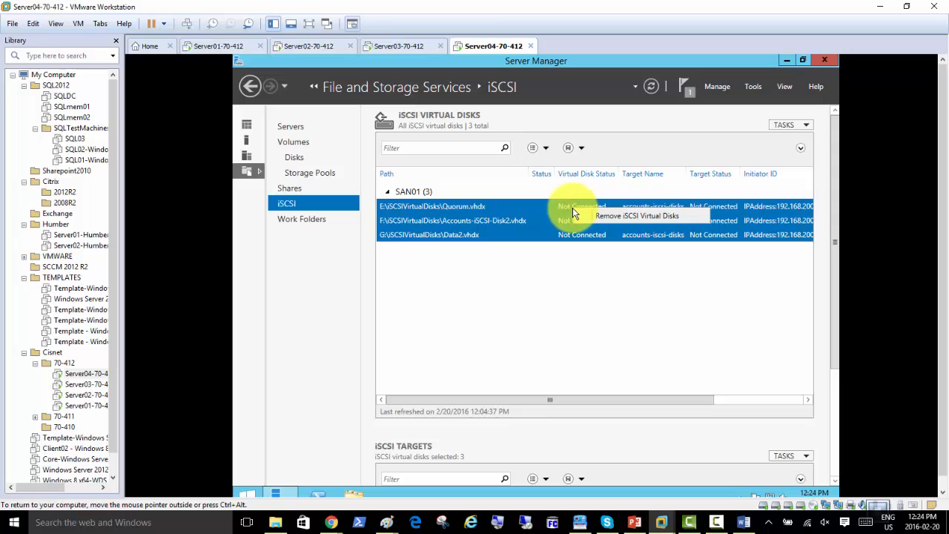
click(577, 281)
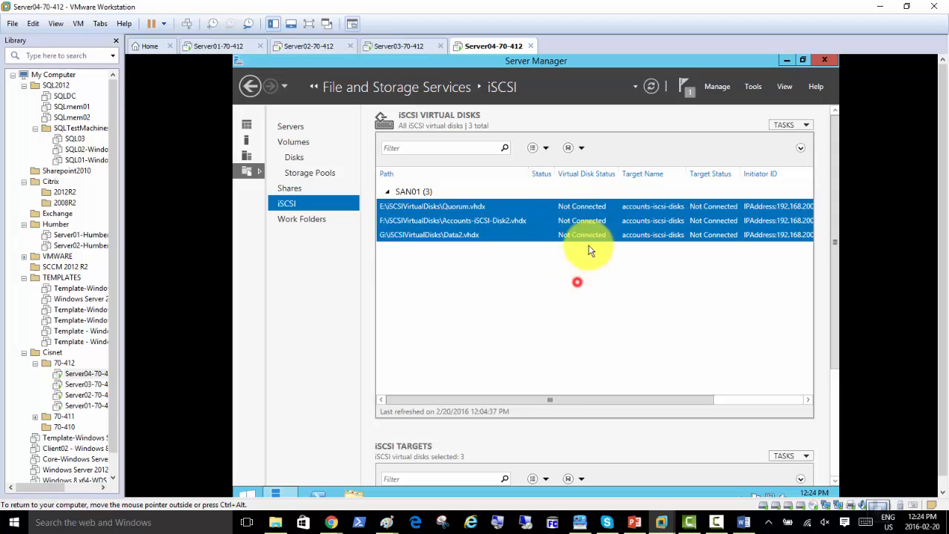
click(568, 206)
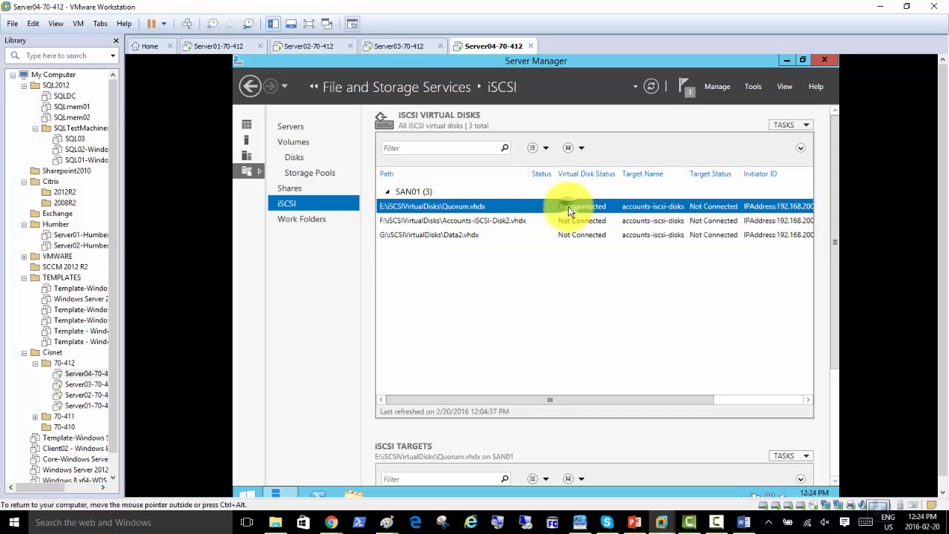
right_click(568, 206)
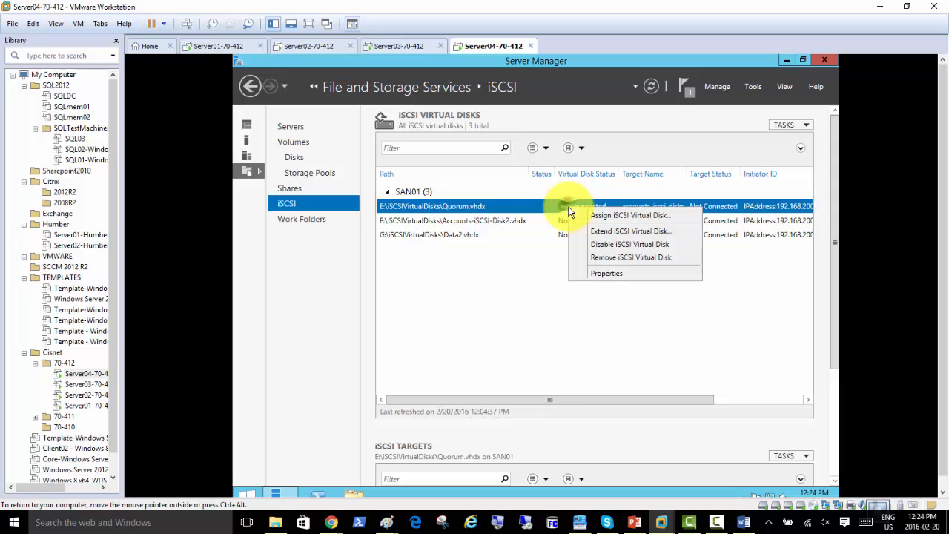
click(605, 216)
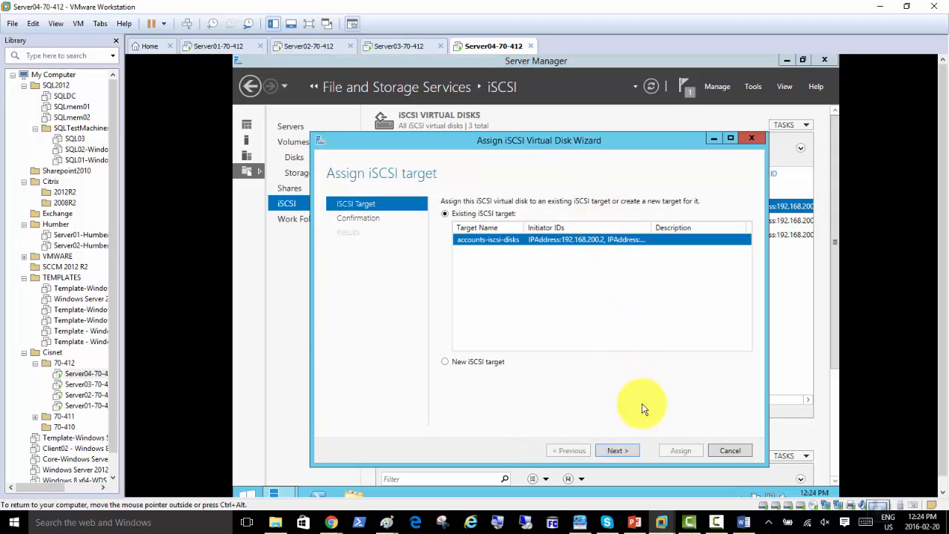
Assign Quorum.vhdx to the existing accounts-iscsi-disks target
click(621, 451)
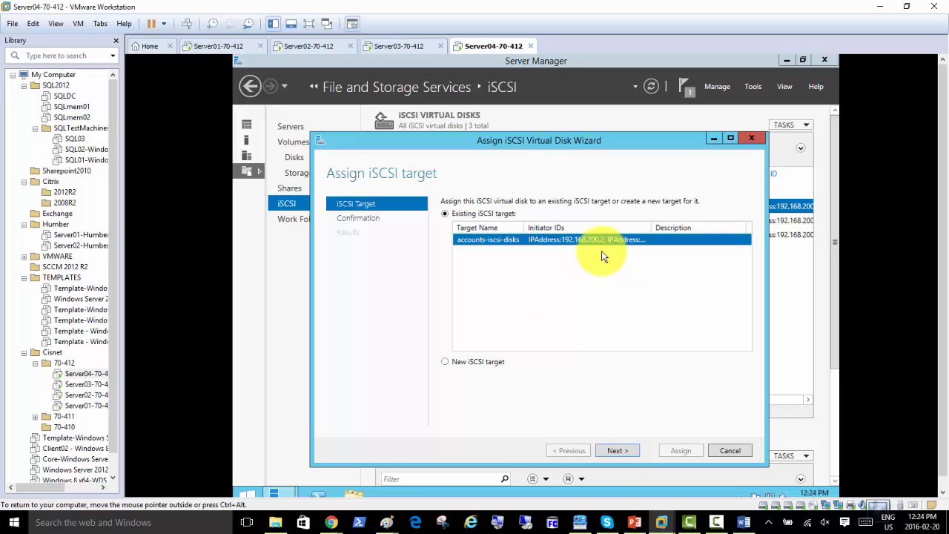
click(616, 451)
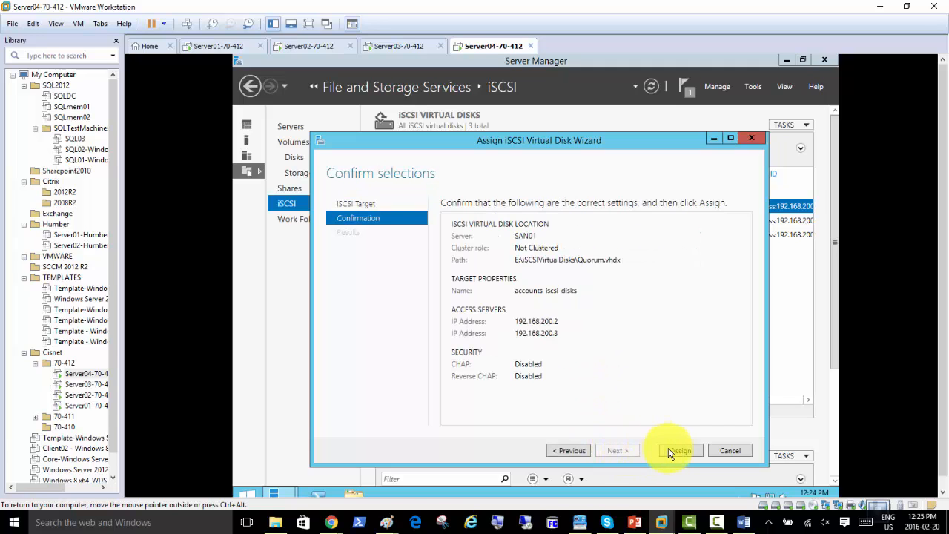
click(672, 450)
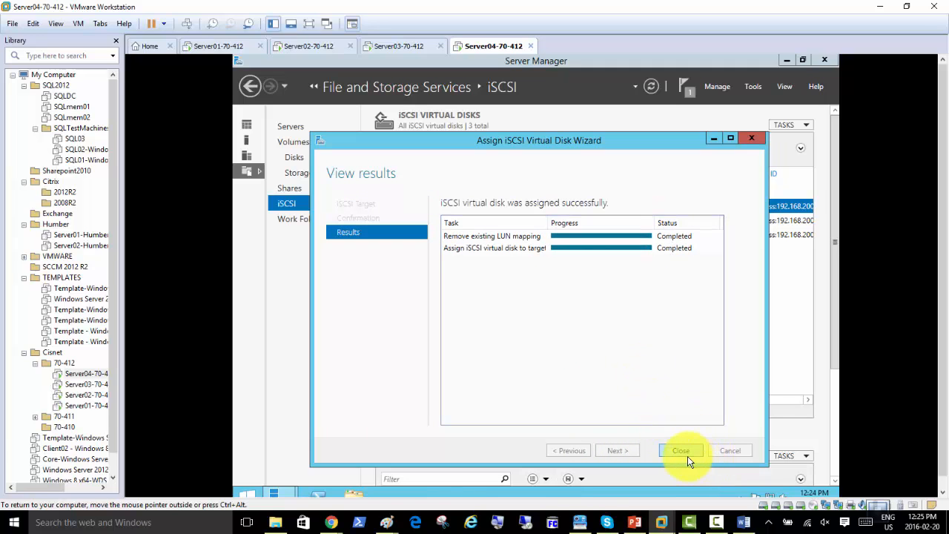
click(681, 451)
Assign Accounts-iSCSI-Disk2.vhdx to the existing accounts-iscsi-disks target
right_click(567, 221)
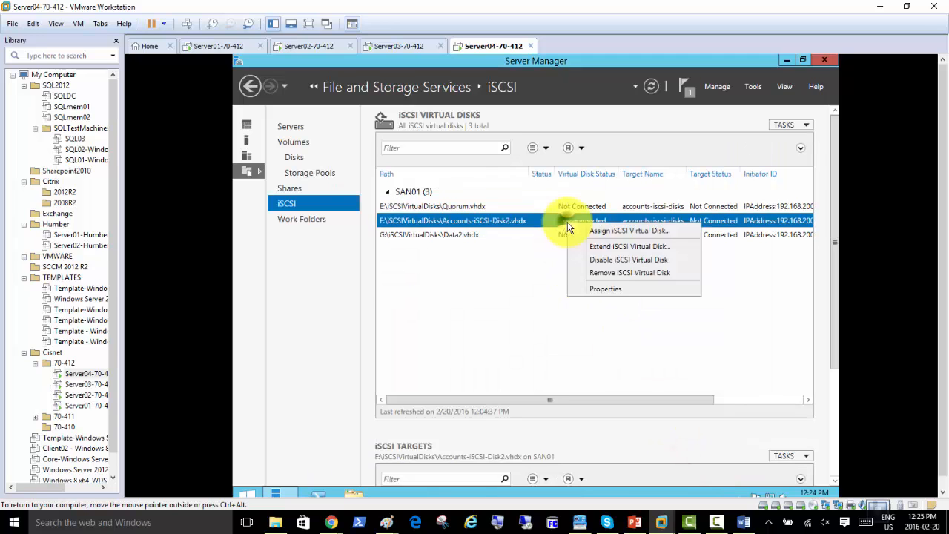
click(580, 232)
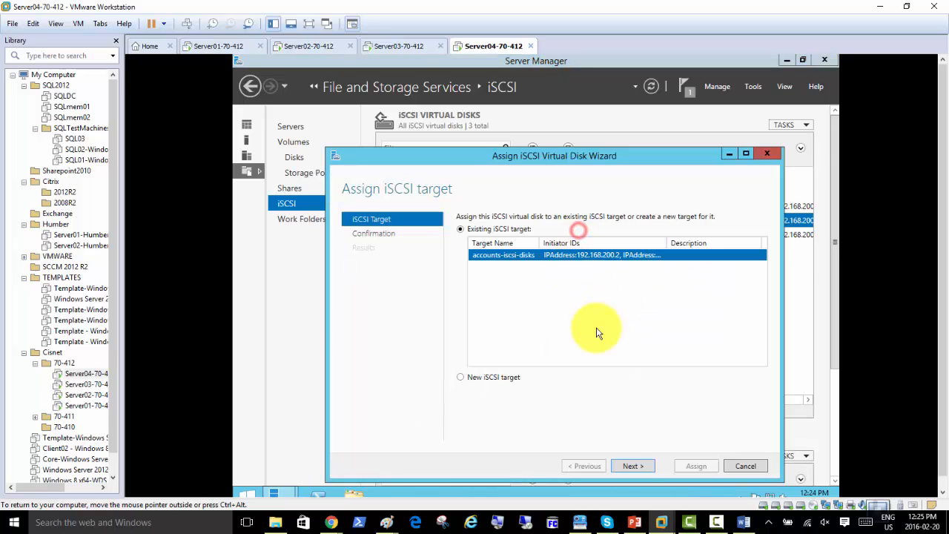
click(636, 467)
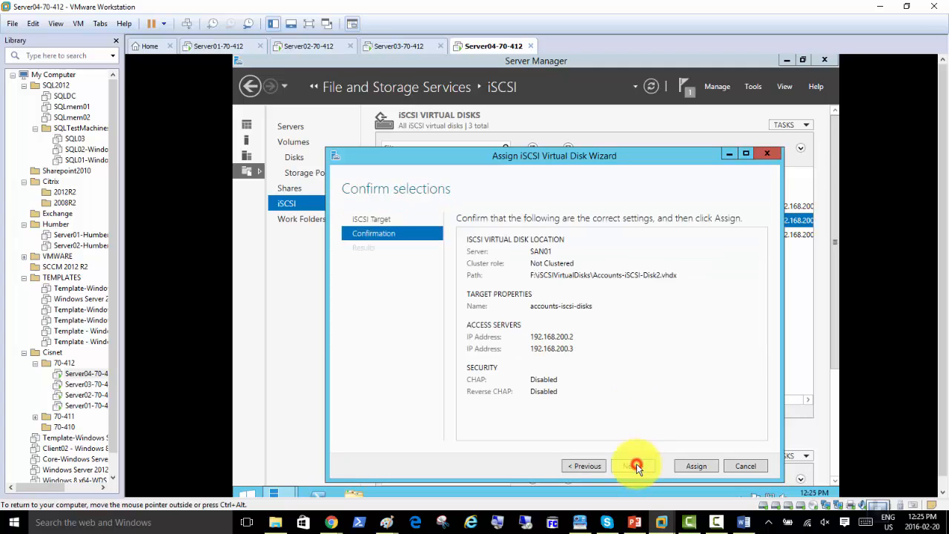
click(686, 467)
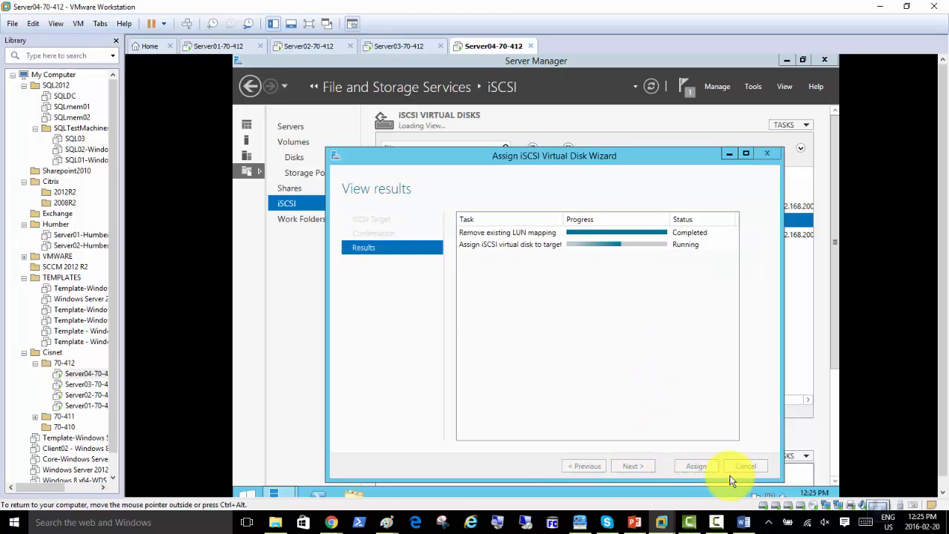
click(700, 467)
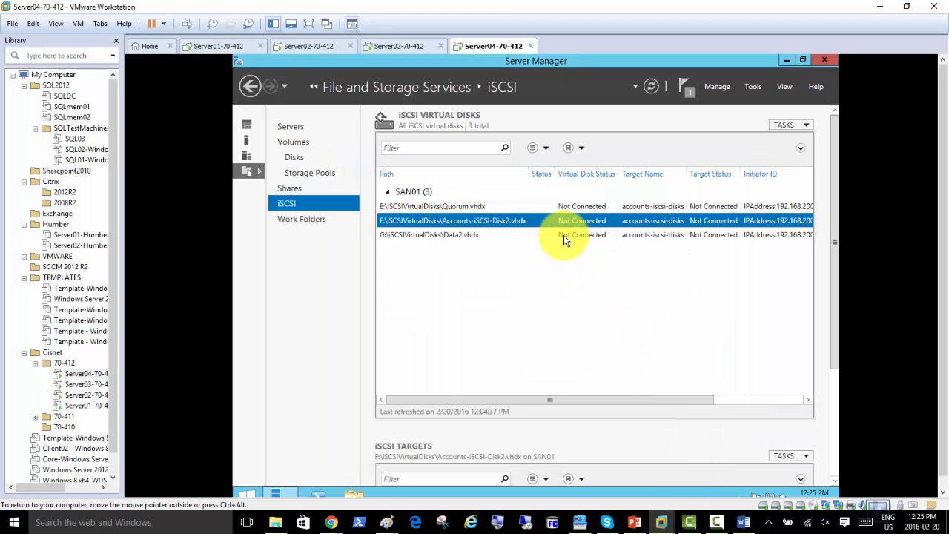
Assign Data2.vhdx to the existing accounts-iscsi-disks target
right_click(569, 234)
click(571, 244)
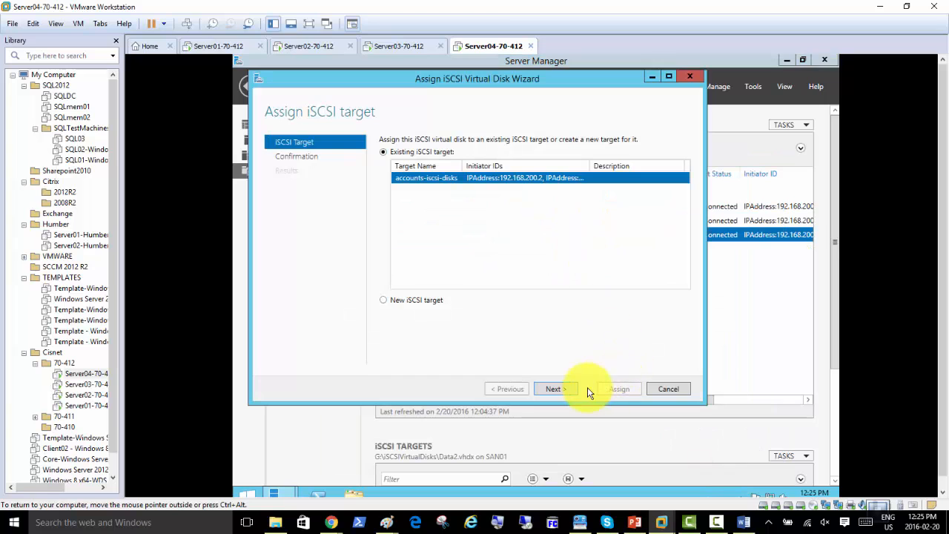
click(565, 389)
click(620, 392)
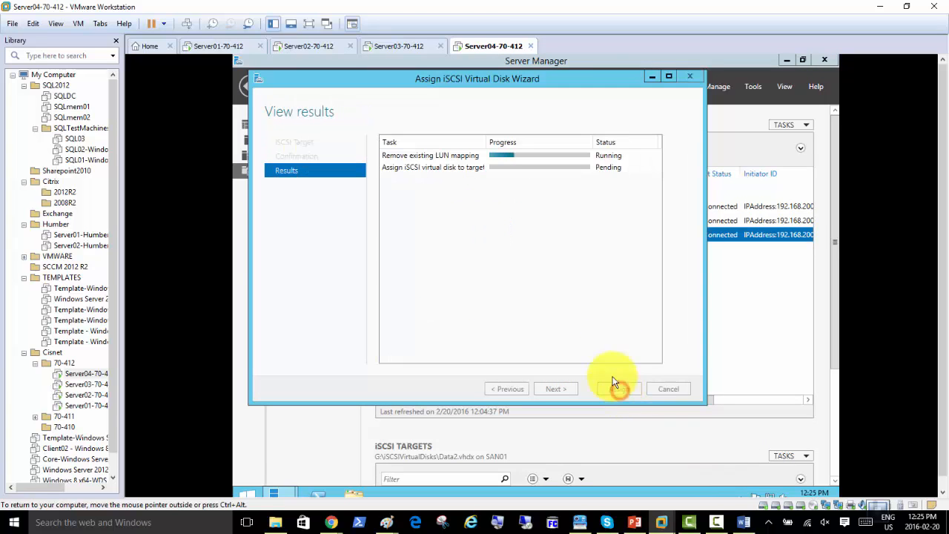
click(617, 390)
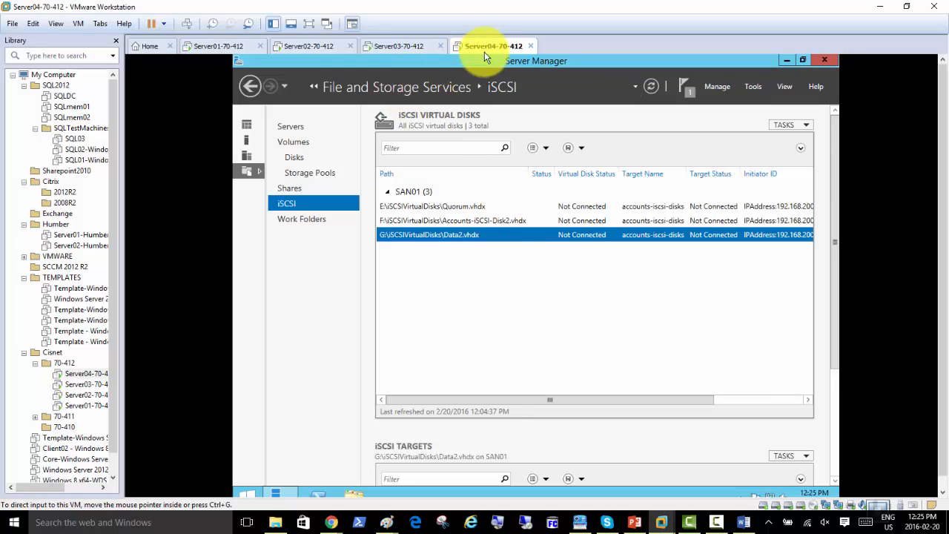
On Server02, open the iSCSI Initiator and quick-connect to target 192.168.200.4
click(296, 47)
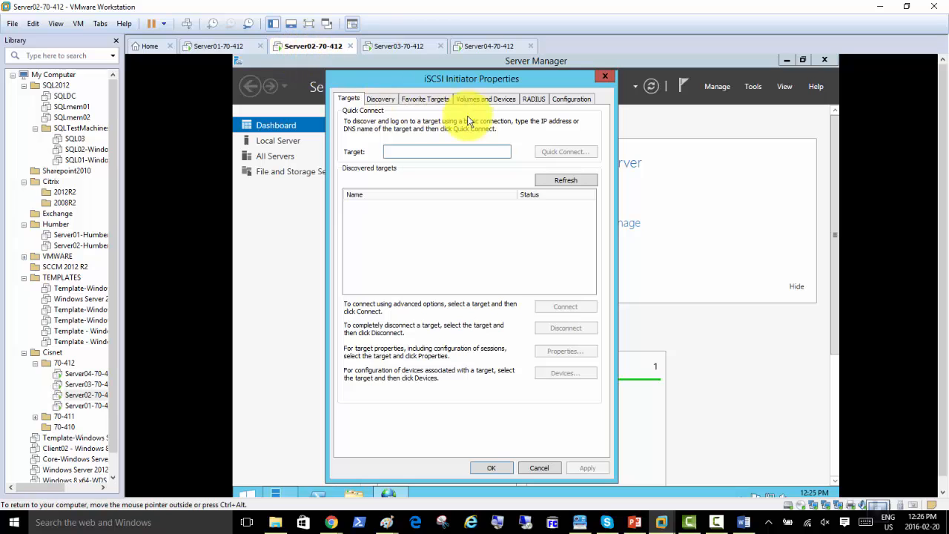
click(604, 76)
click(757, 86)
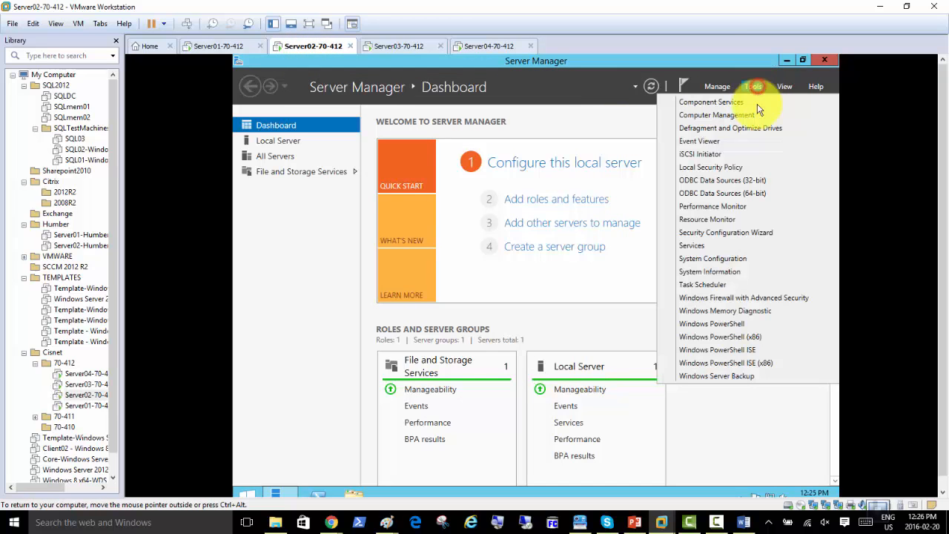
click(710, 155)
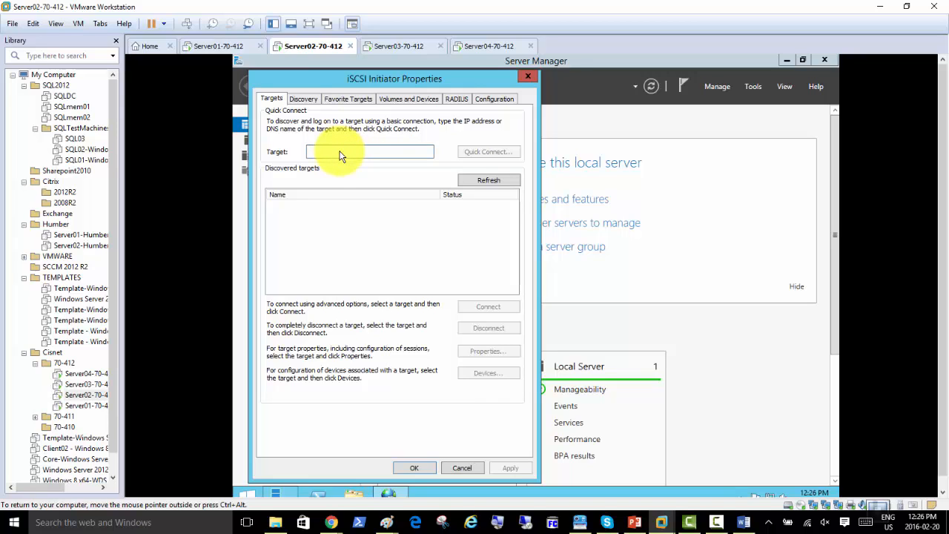
text(192.)
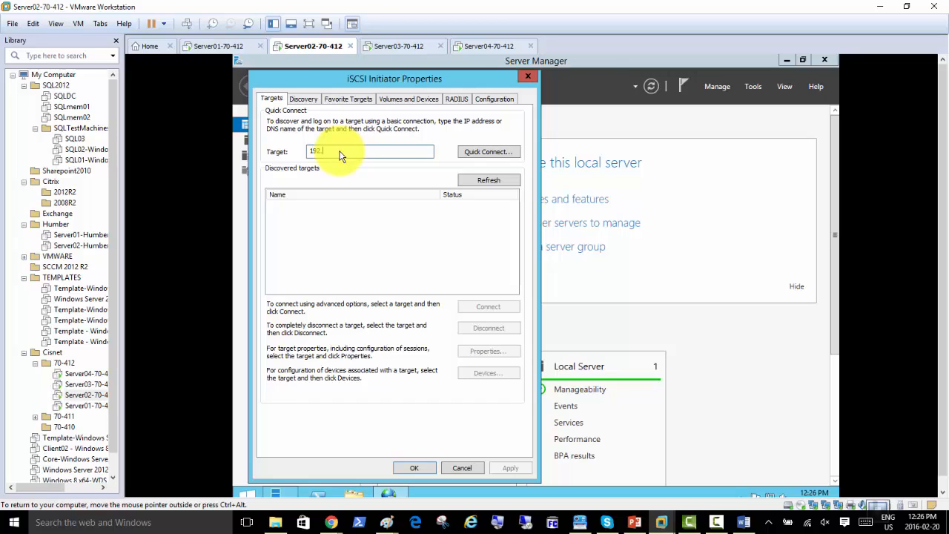
text(168.200.)
text(4)
click(491, 152)
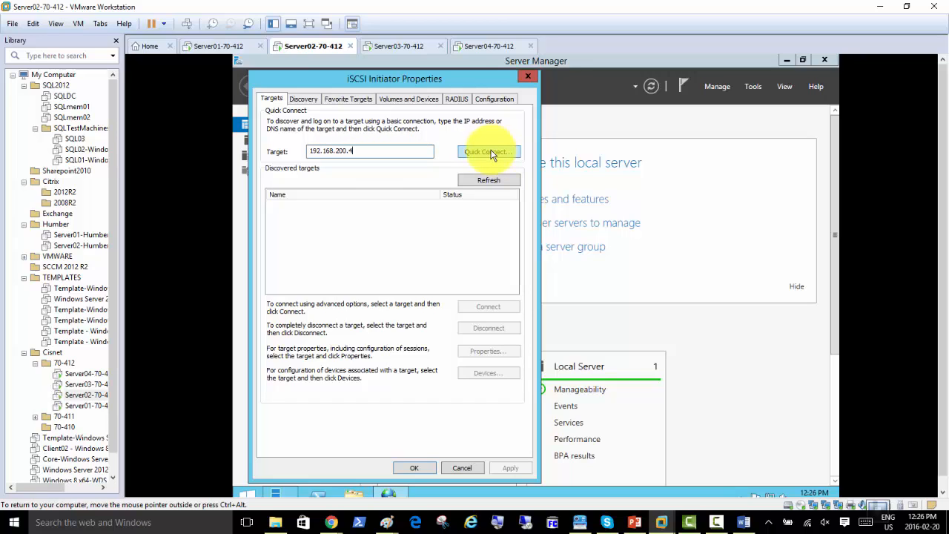
Turn off SAN01's domain-network Windows Firewall and return to Server02's iSCSI Initiator dialog
click(486, 46)
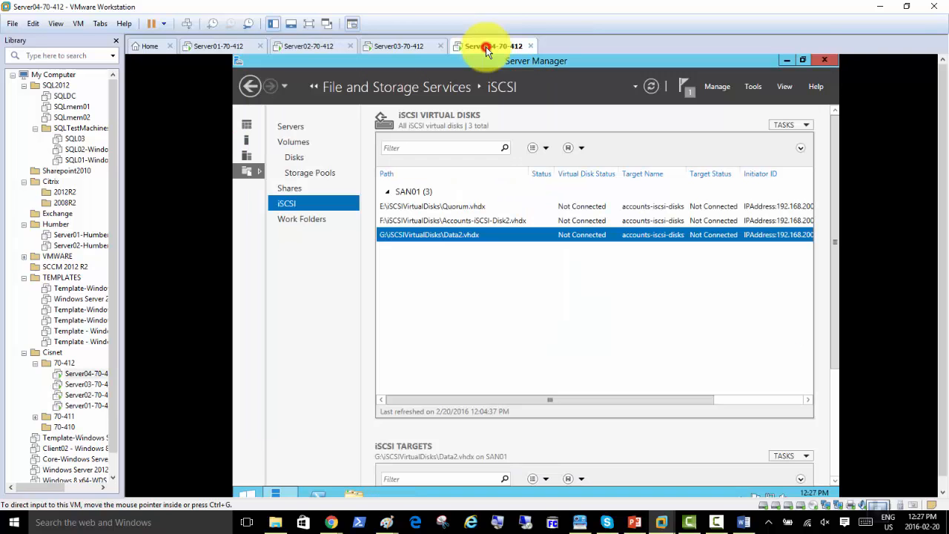
click(247, 143)
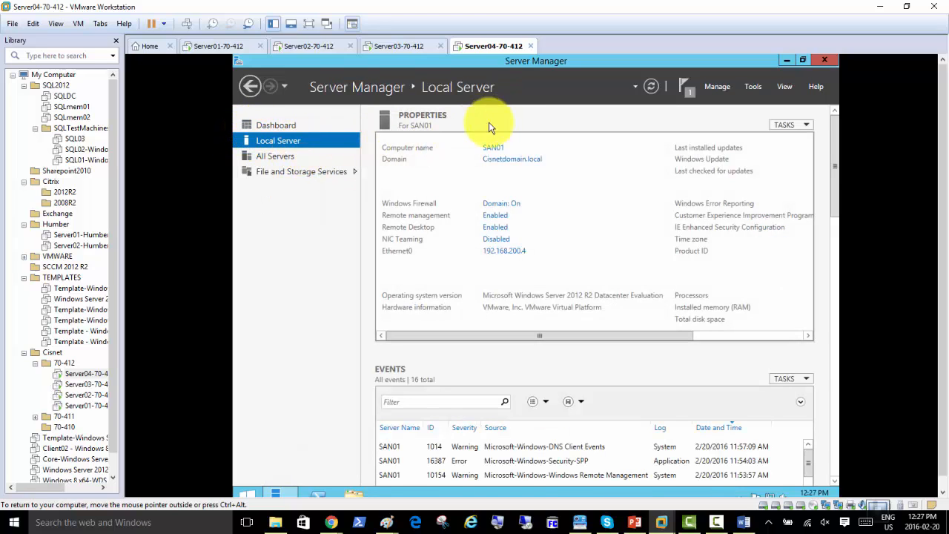
click(510, 203)
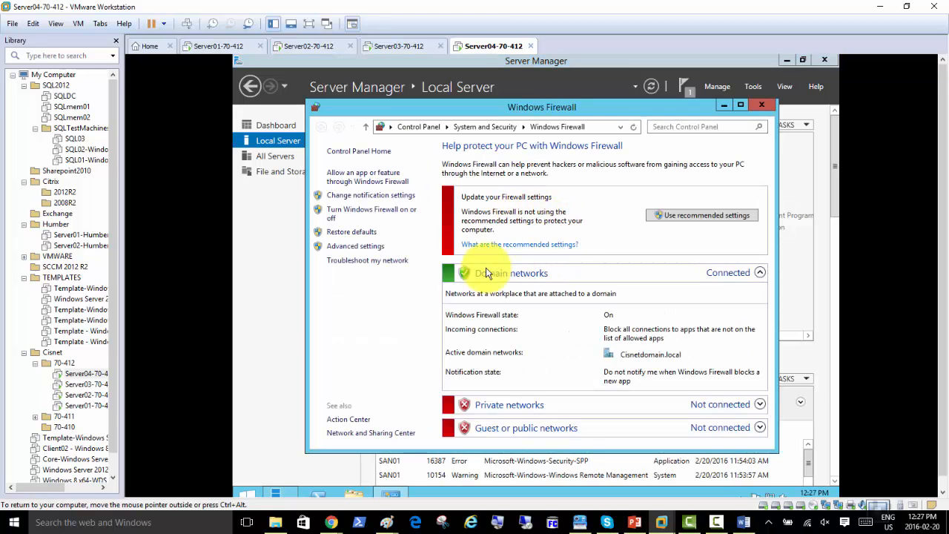
click(383, 212)
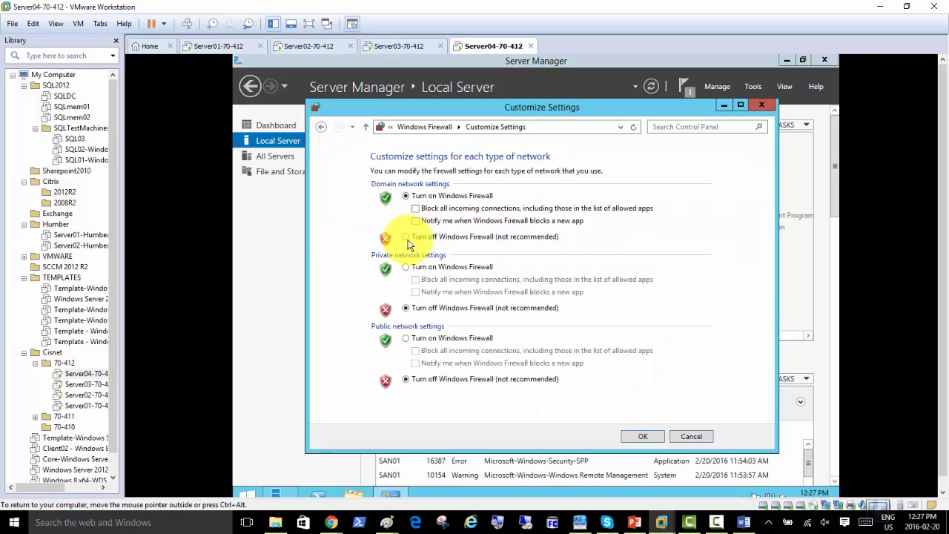
click(405, 236)
click(642, 439)
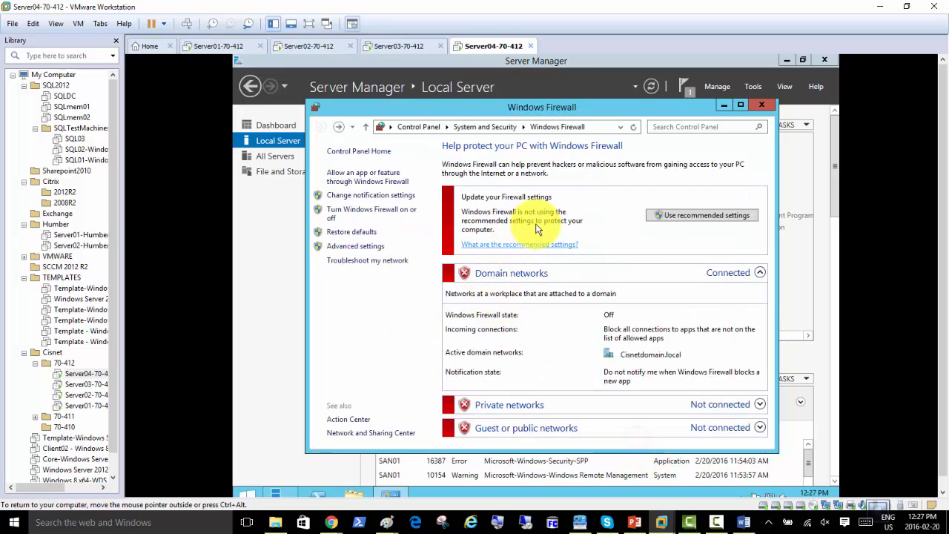
click(761, 106)
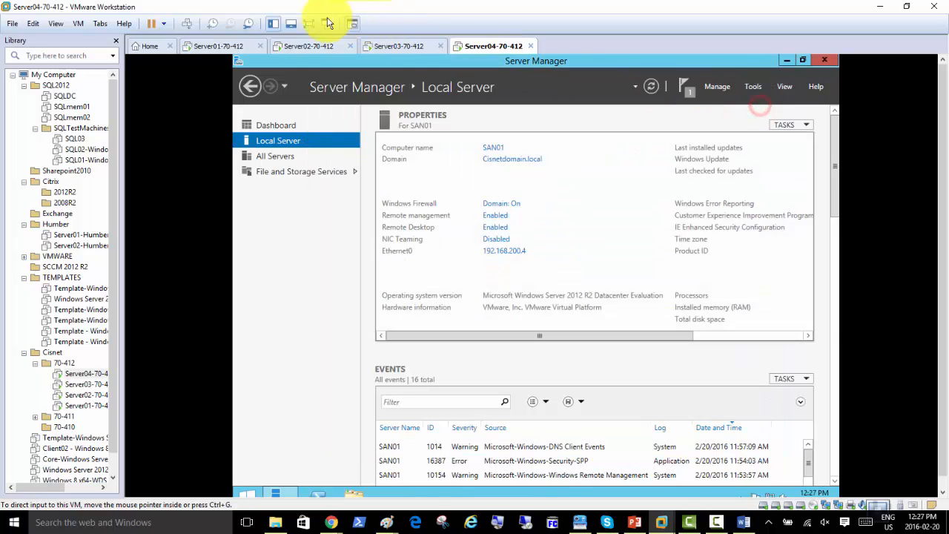
click(299, 48)
click(370, 79)
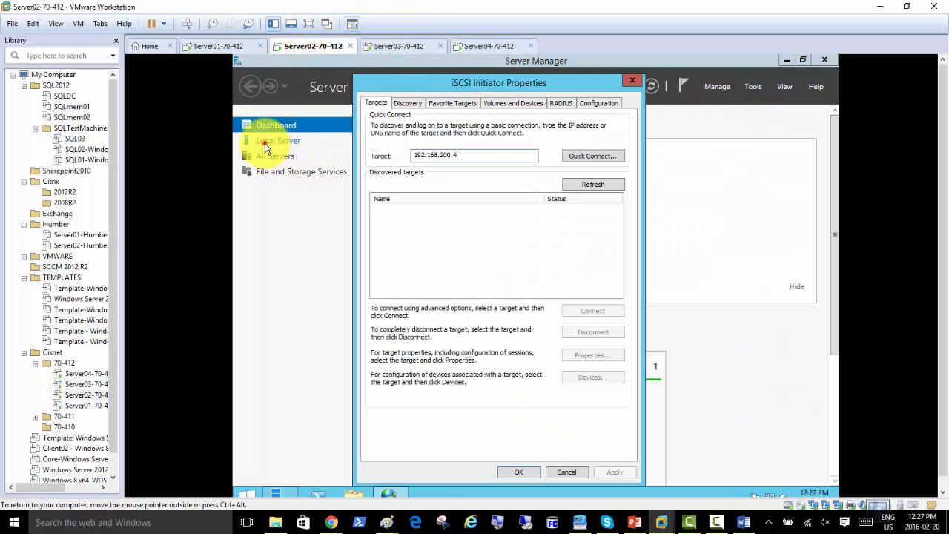
Turn off the Windows Firewall for domain networks on Server01
click(272, 142)
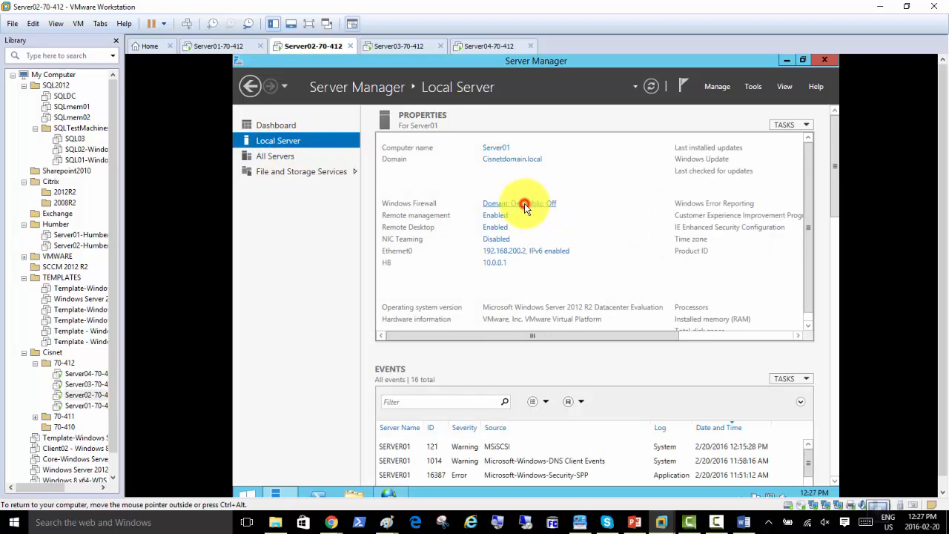
click(523, 203)
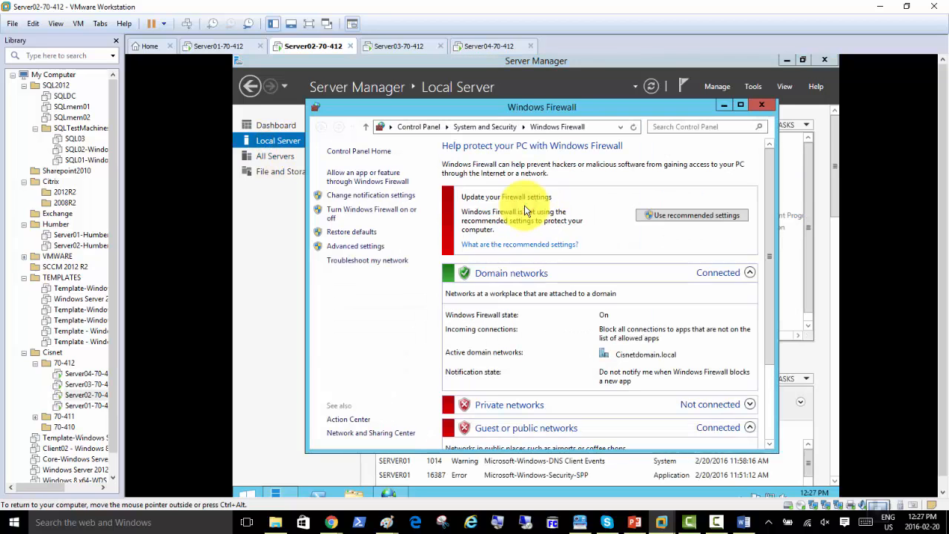
click(382, 211)
click(404, 238)
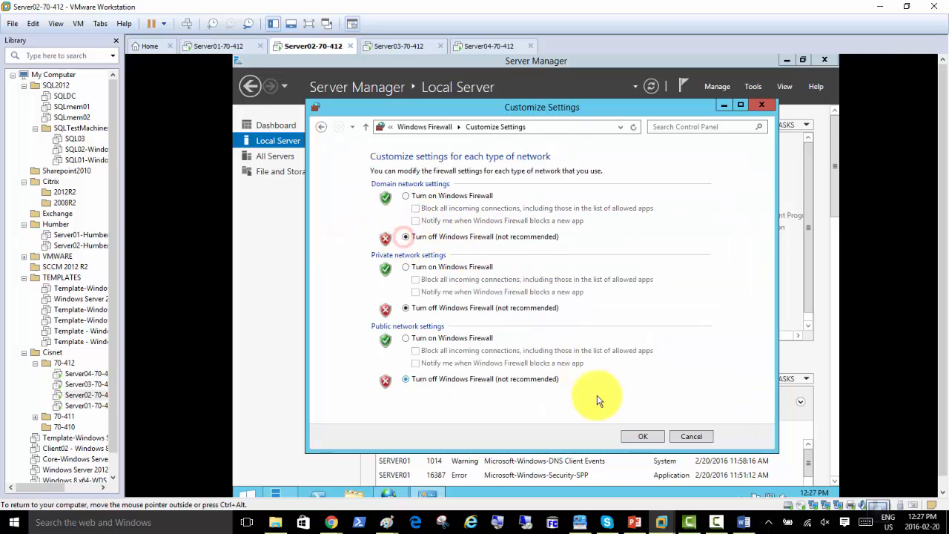
click(639, 437)
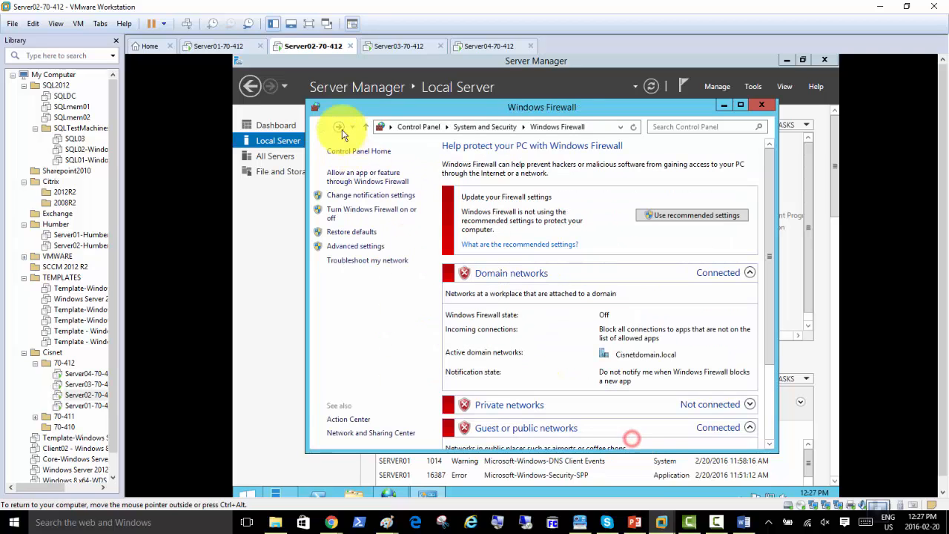
Turn off Server02's domain-network firewall, then close both Windows Firewall windows
click(385, 46)
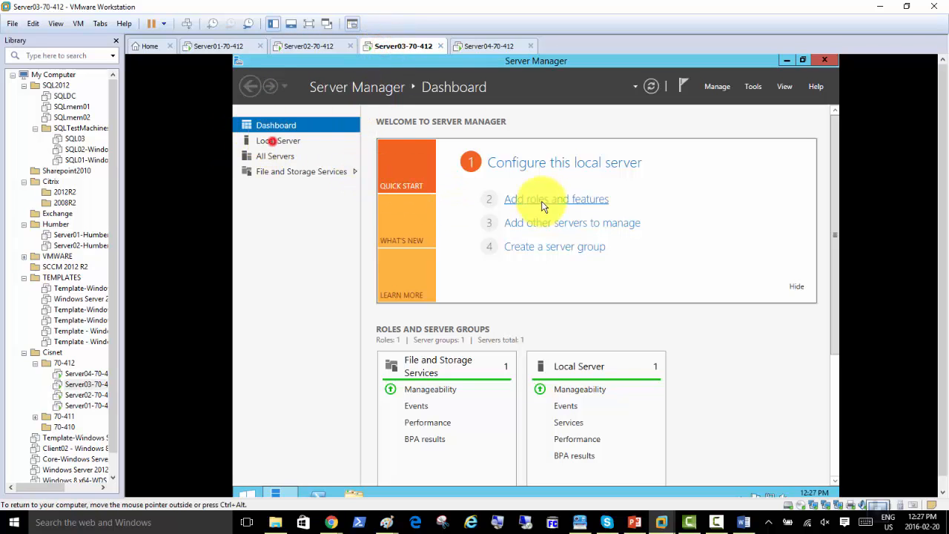
click(281, 141)
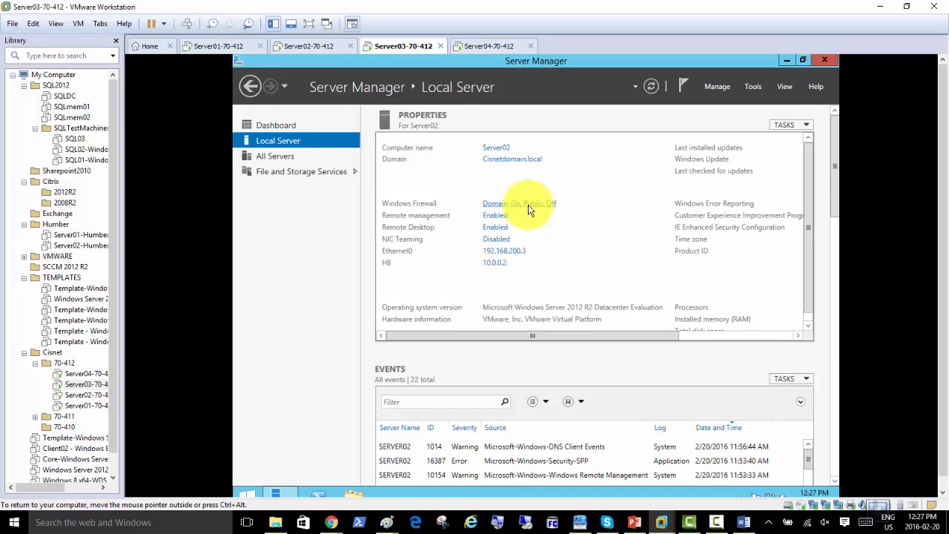
click(511, 205)
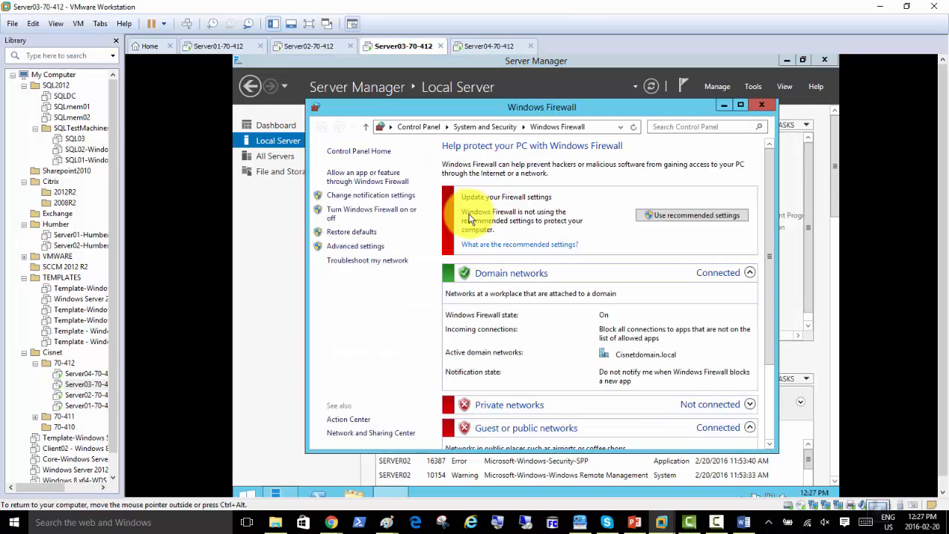
click(375, 211)
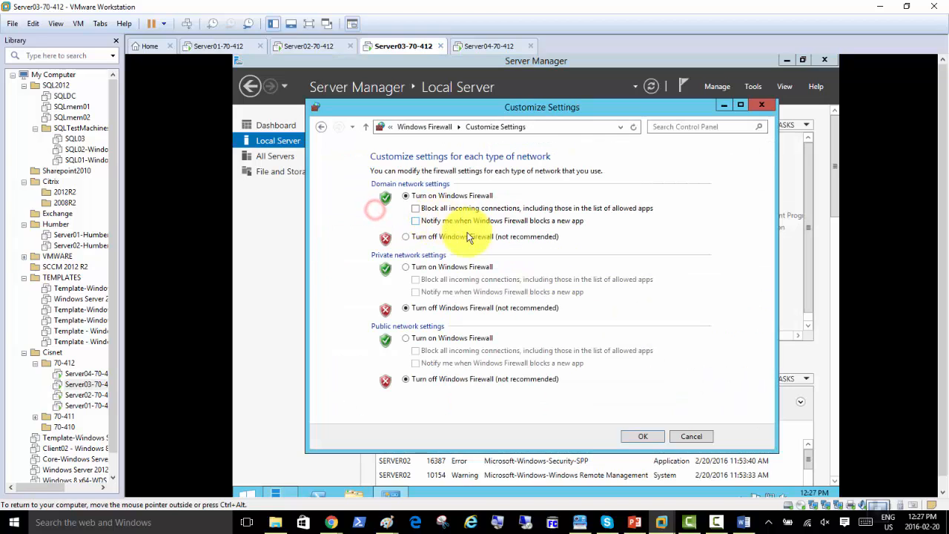
click(406, 237)
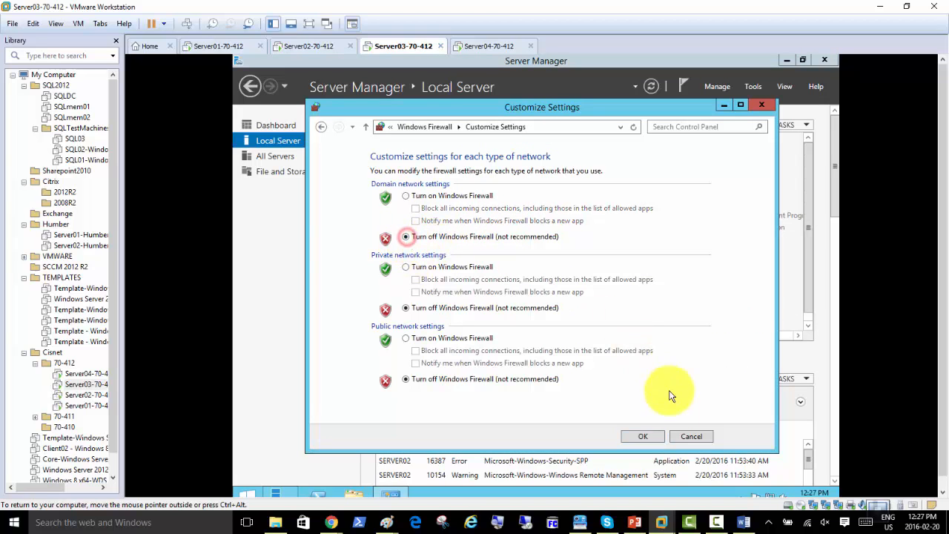
click(638, 438)
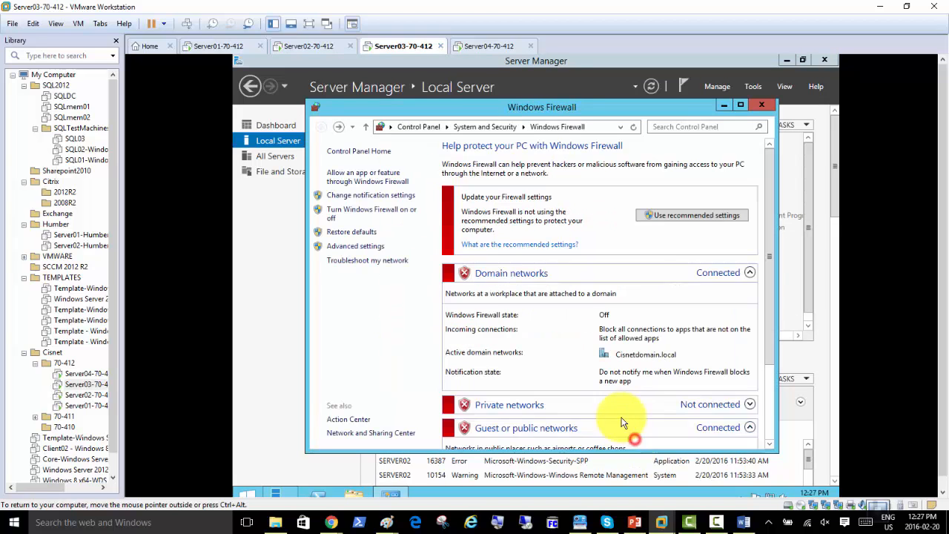
click(760, 108)
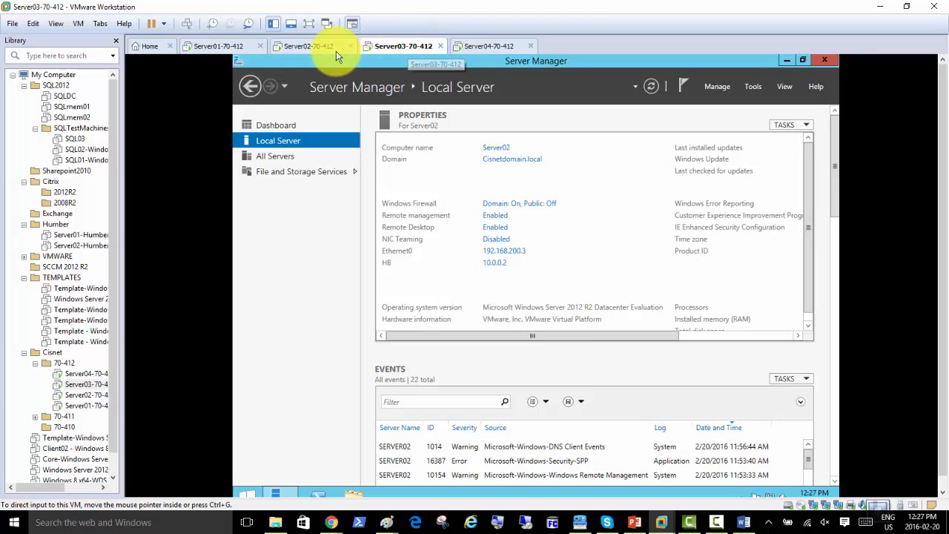
click(310, 47)
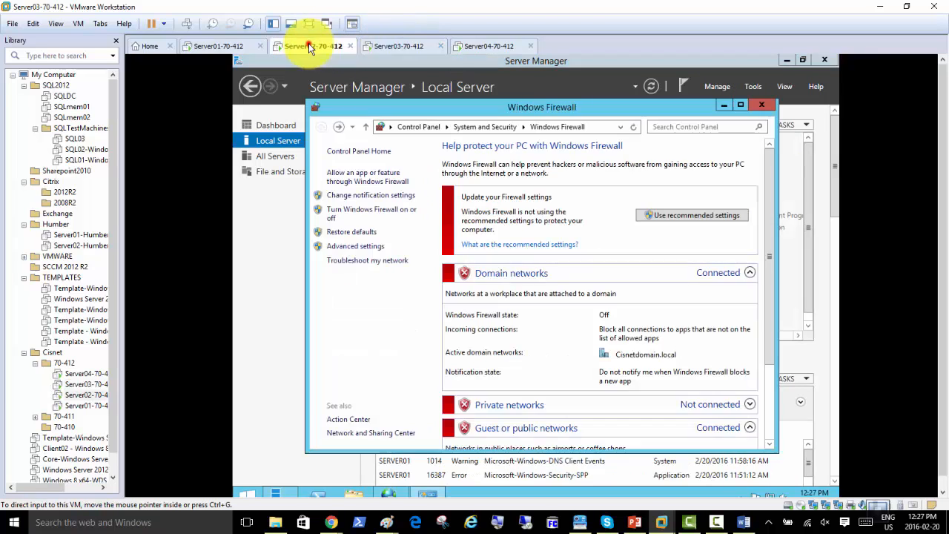
click(765, 108)
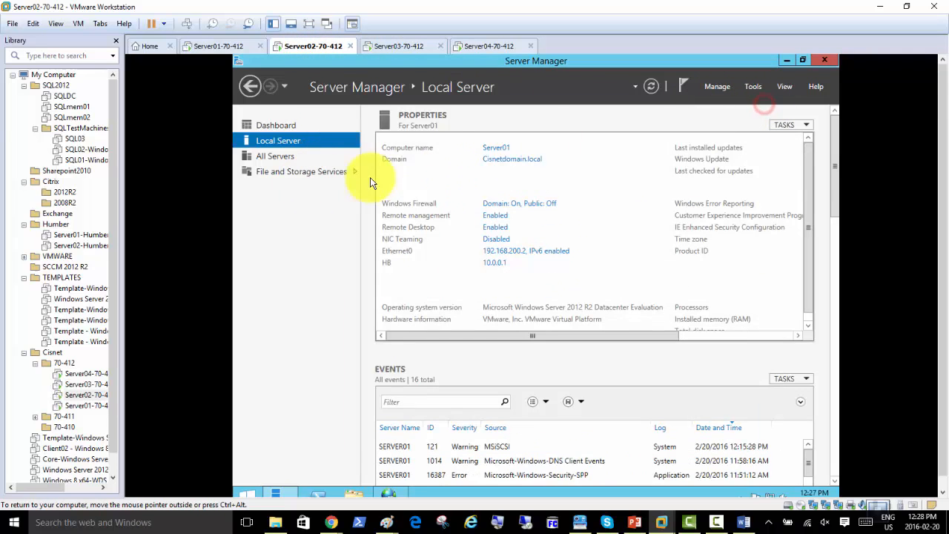
Quick-connect to 192.168.200.4 and verify san01-accounts-iscsi-disks-target shows Connected
click(392, 492)
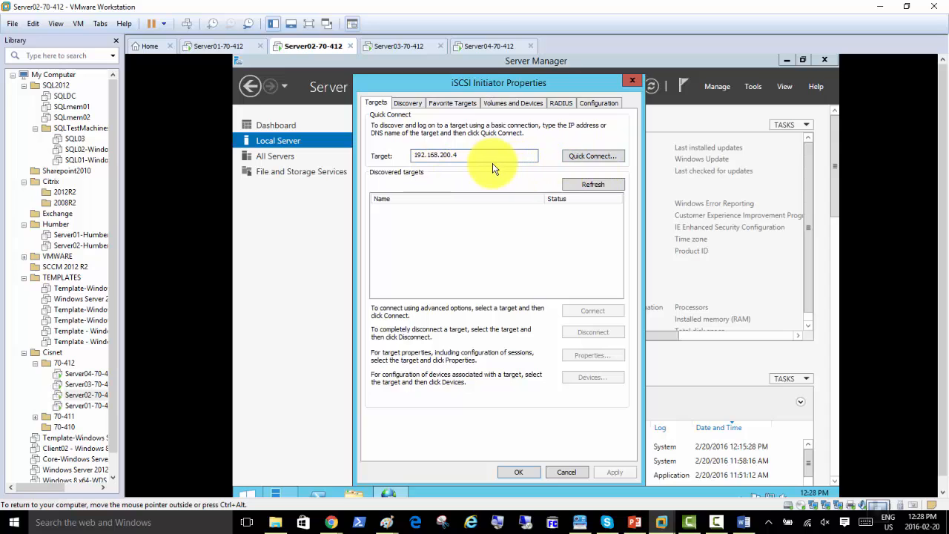
click(585, 158)
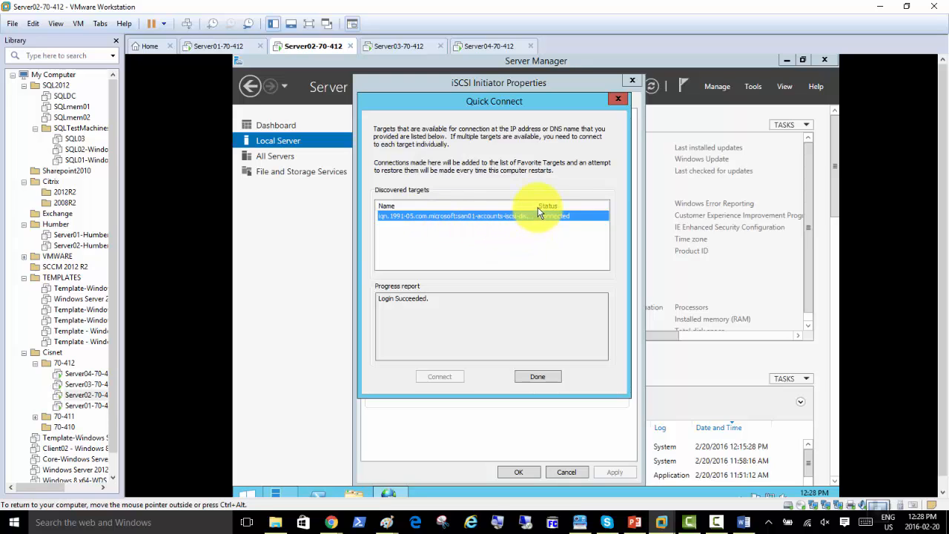
drag(538, 207, 563, 206)
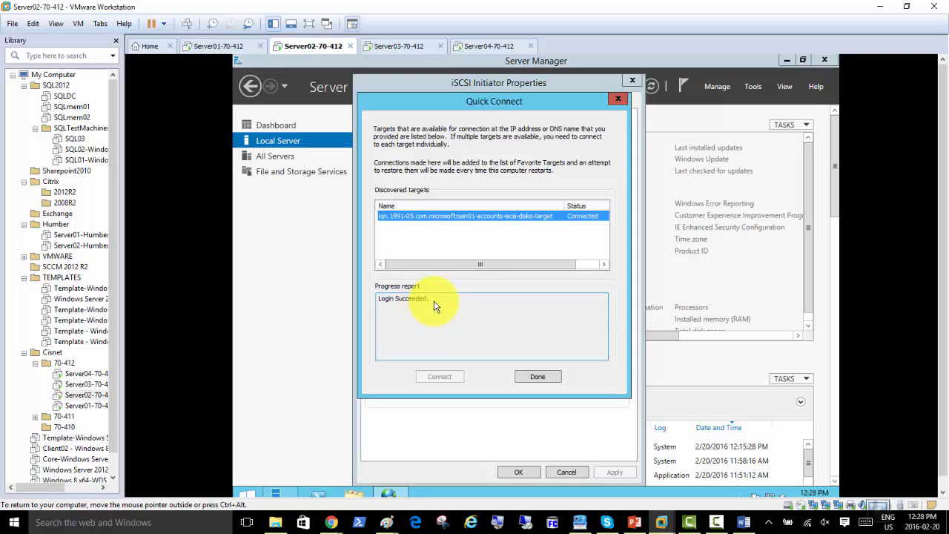
click(539, 379)
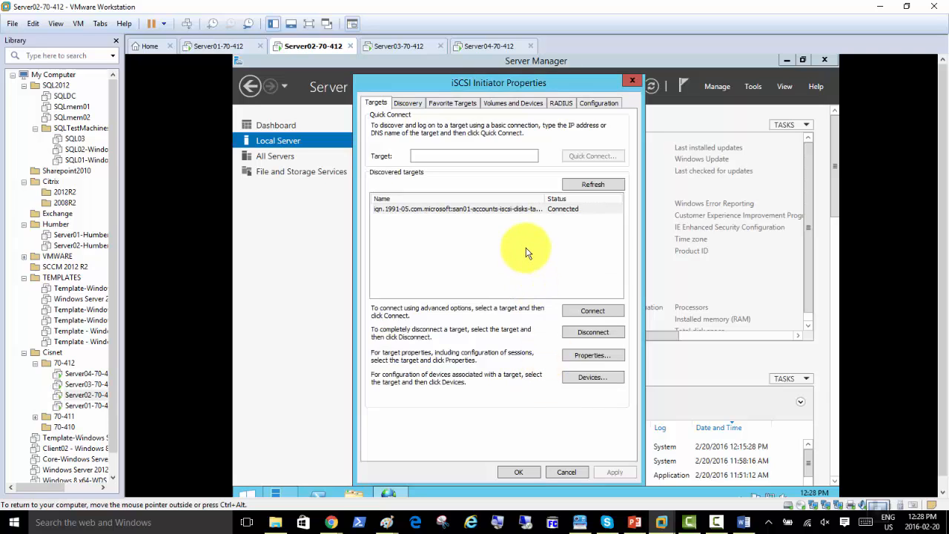
Auto Configure the iSCSI volumes and devices to bind three devices, then close with OK
click(501, 104)
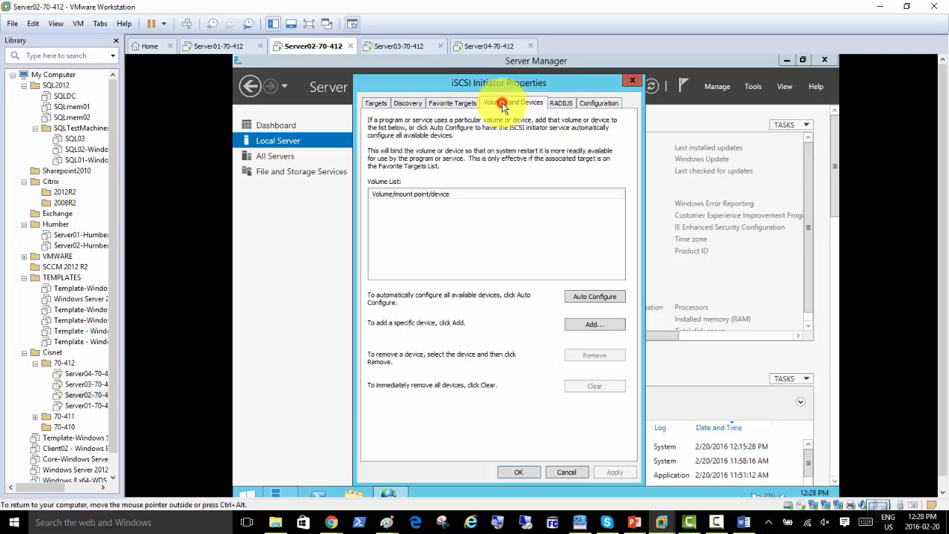
click(597, 297)
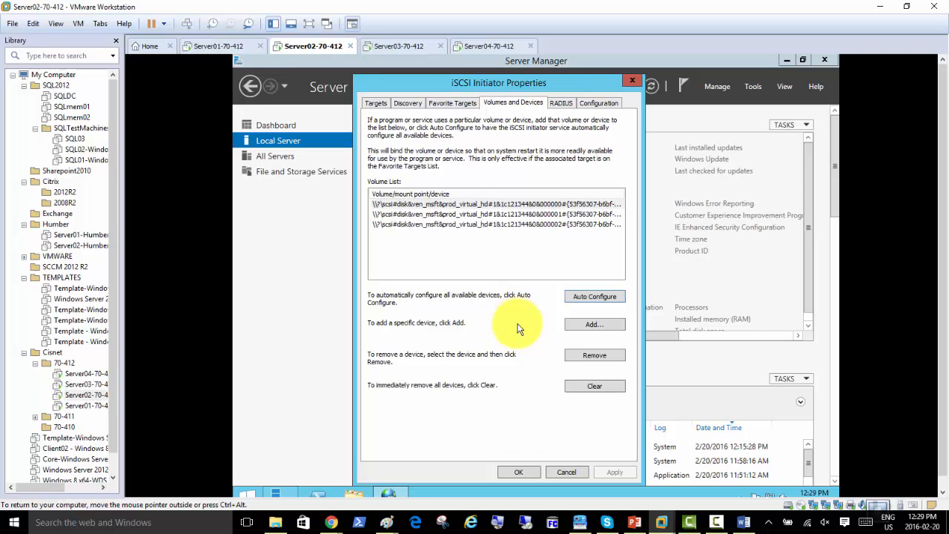
click(517, 472)
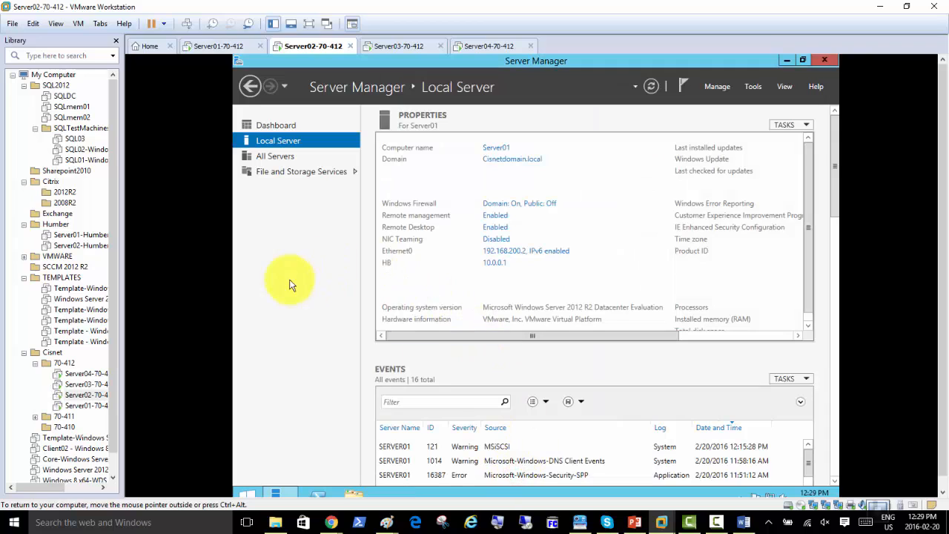
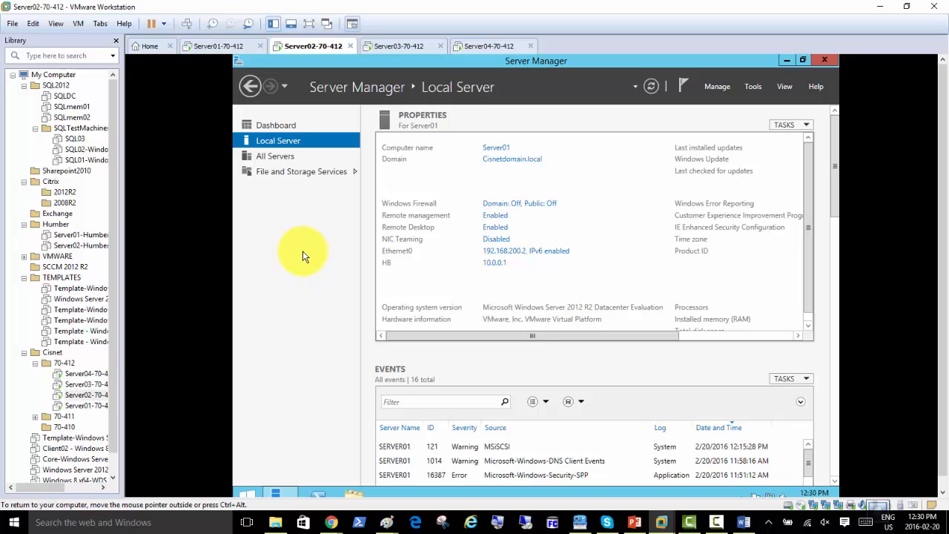
List Server01's disks under File and Storage Services, showing iSCSI disks 1–3 offline
click(282, 171)
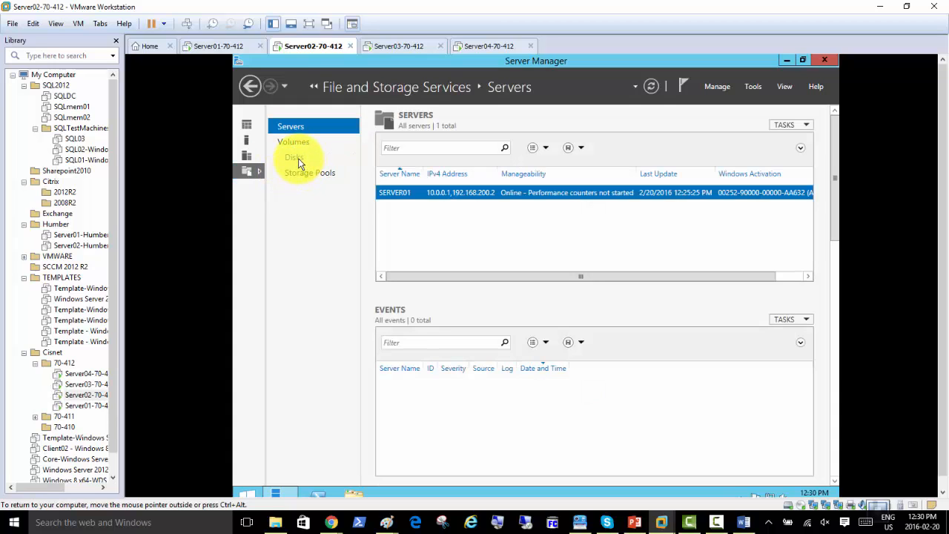
click(296, 157)
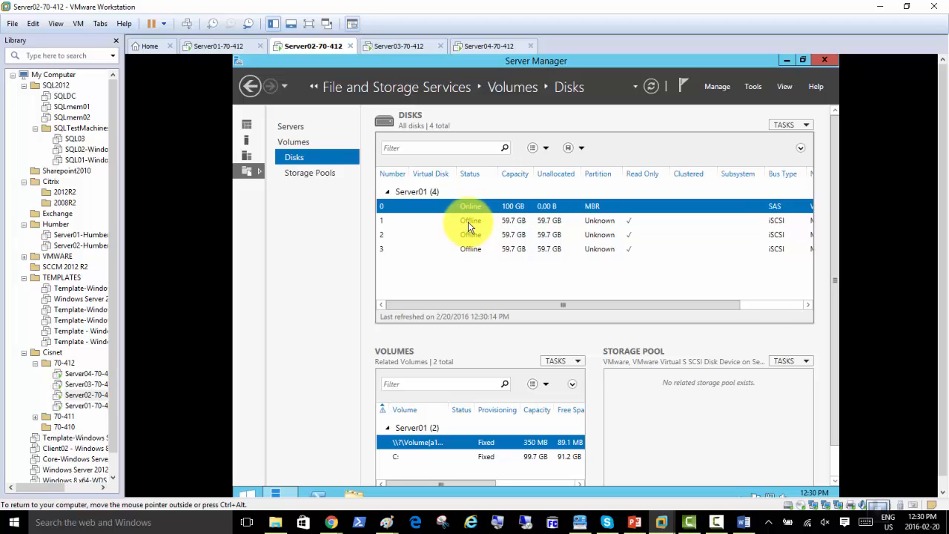
Bring iSCSI disks 1, 2 and 3 online, confirming each prompt with Yes
right_click(468, 222)
click(483, 244)
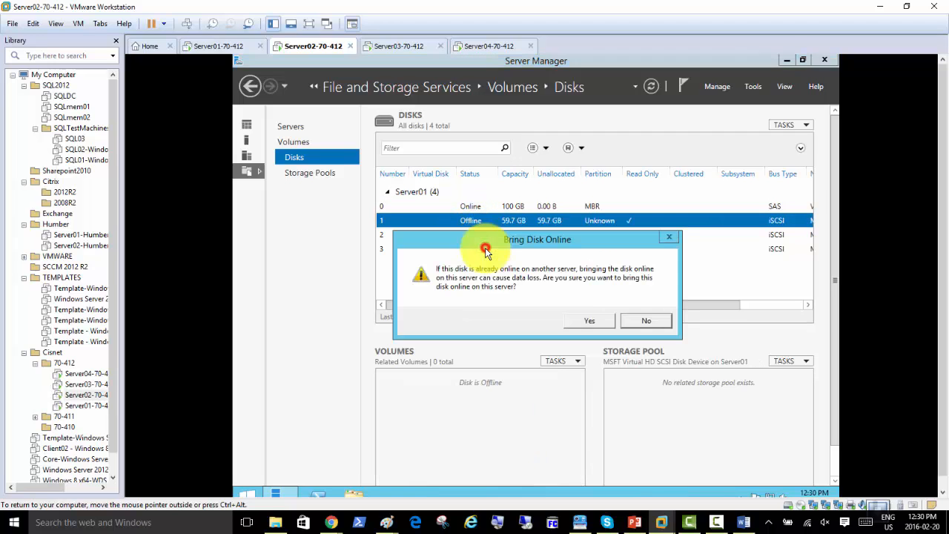
click(568, 319)
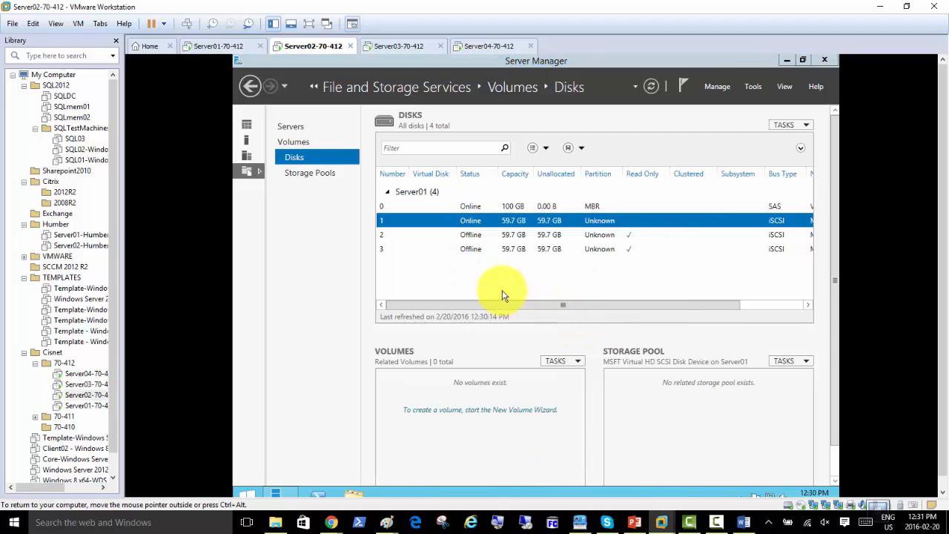
right_click(474, 236)
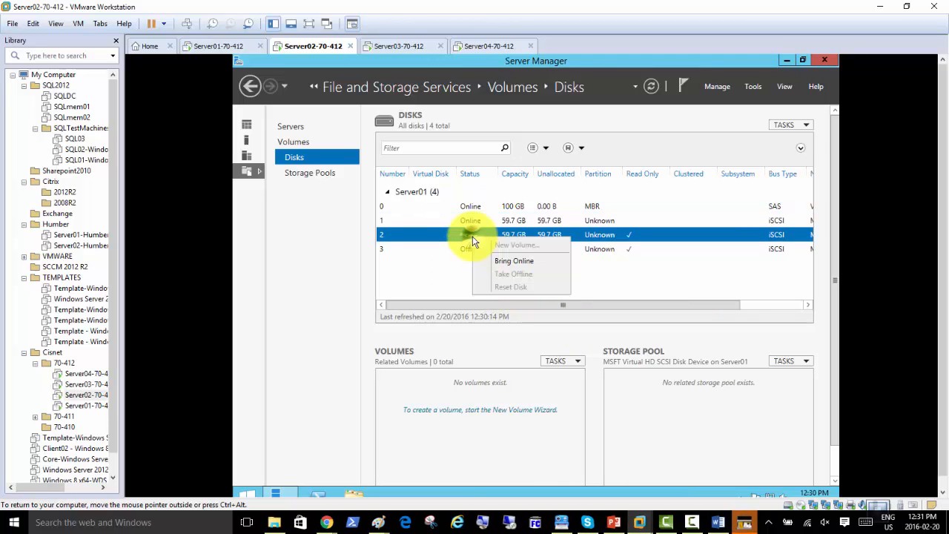
click(494, 261)
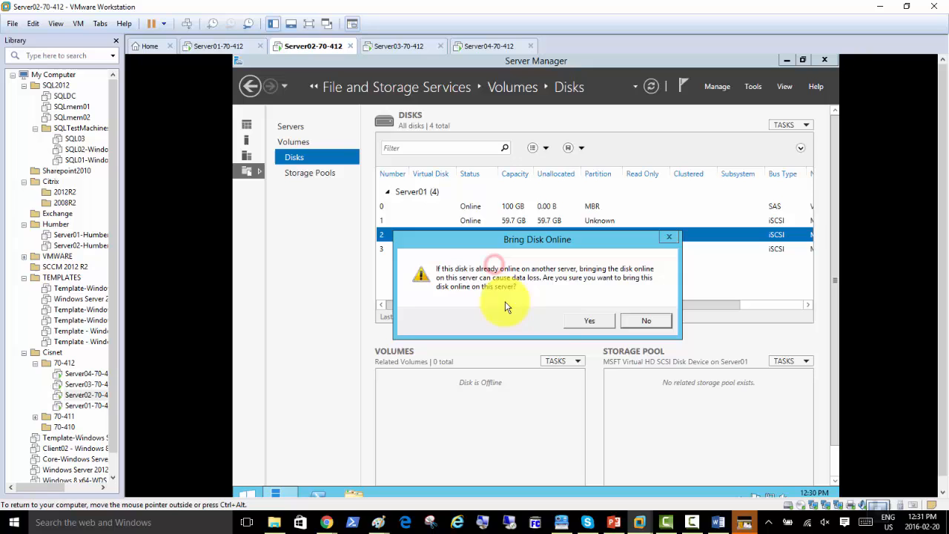
click(565, 318)
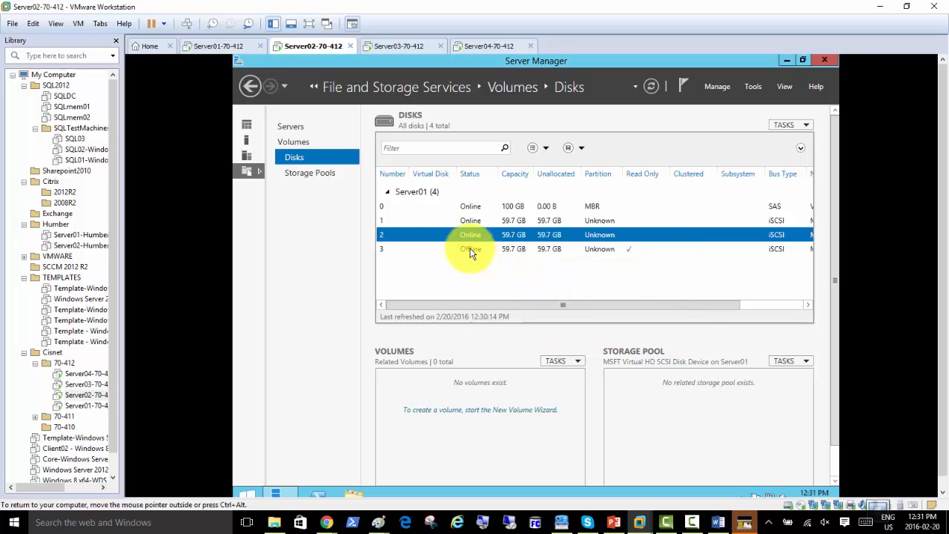
right_click(473, 250)
click(496, 272)
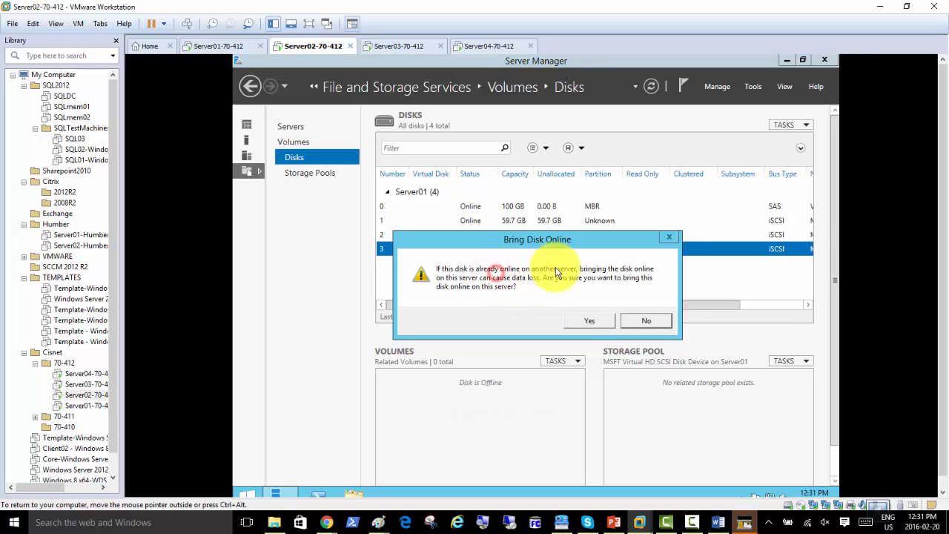
click(578, 323)
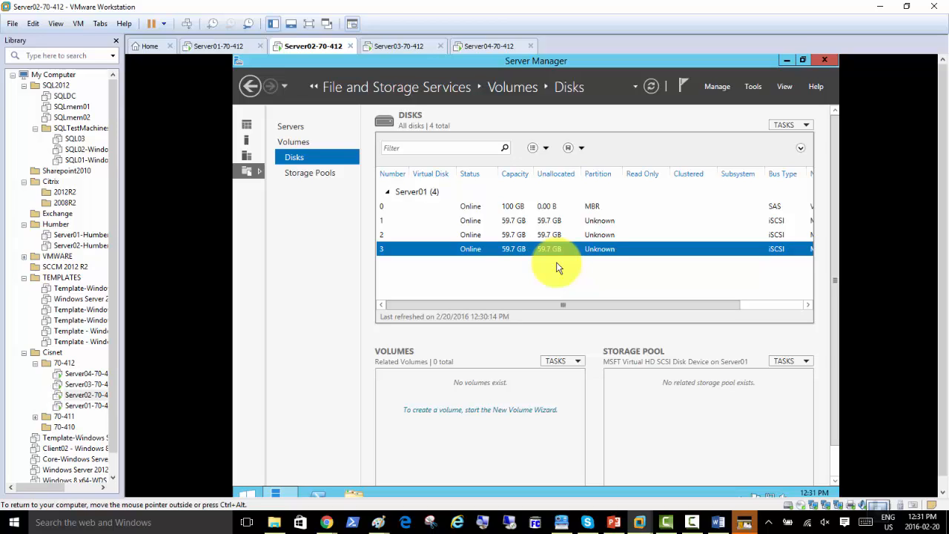
Create a full 59.7 GB NTFS volume E: on disk 1, initializing it as GPT
right_click(469, 221)
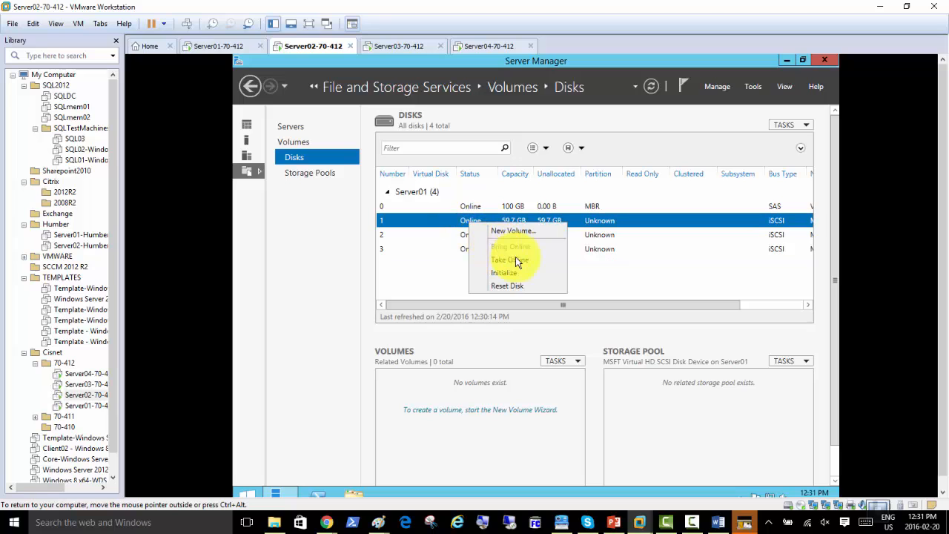
click(510, 226)
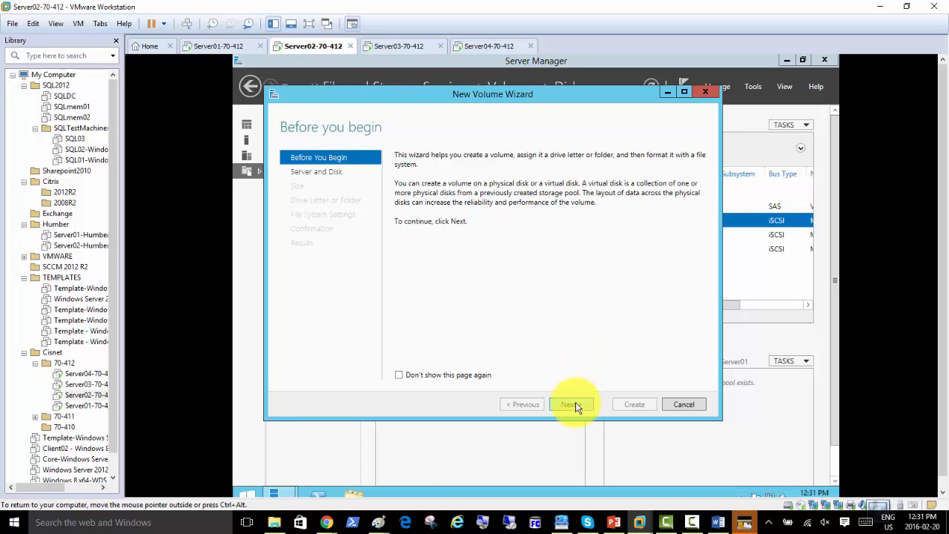
click(575, 402)
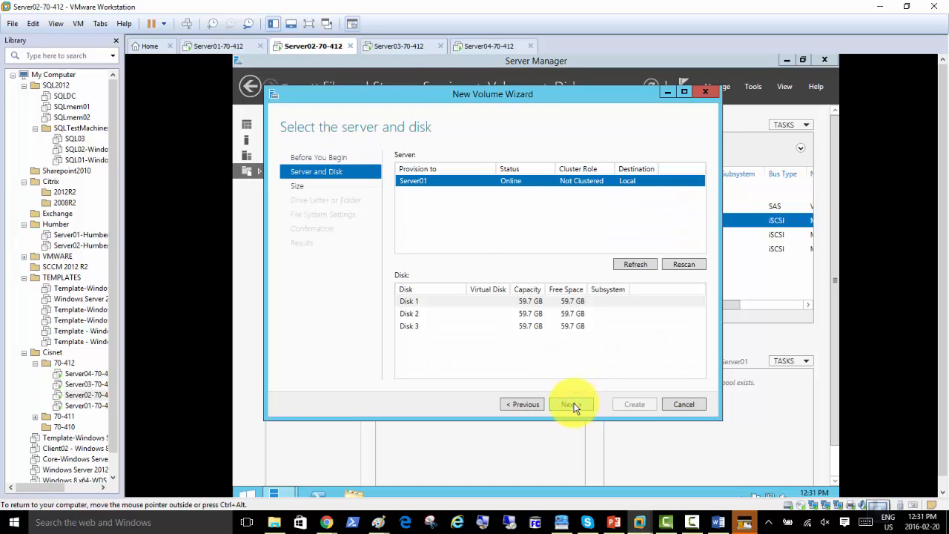
click(577, 404)
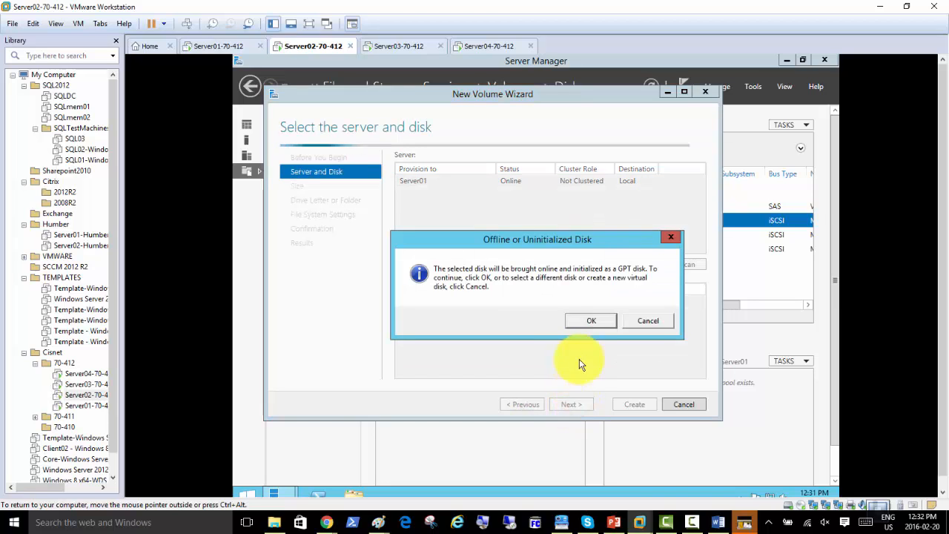
click(578, 327)
click(571, 404)
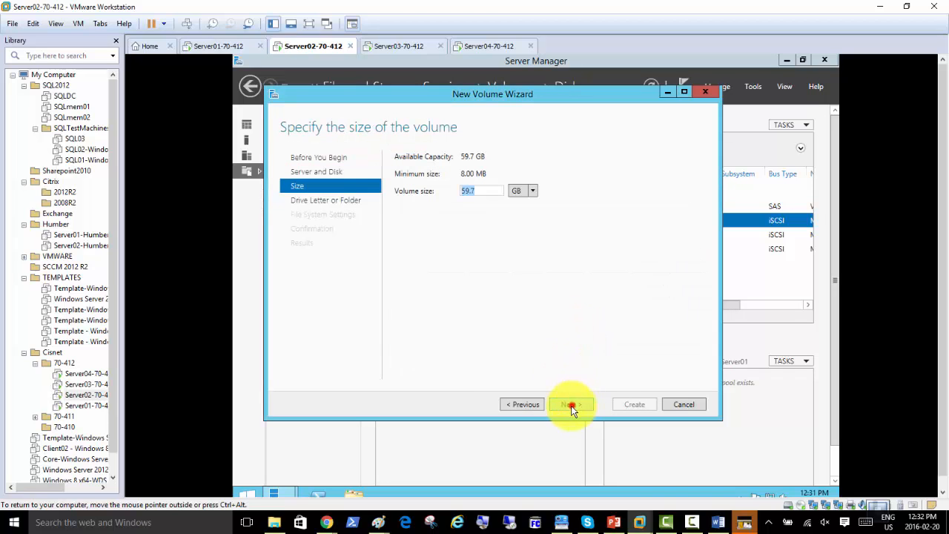
click(578, 406)
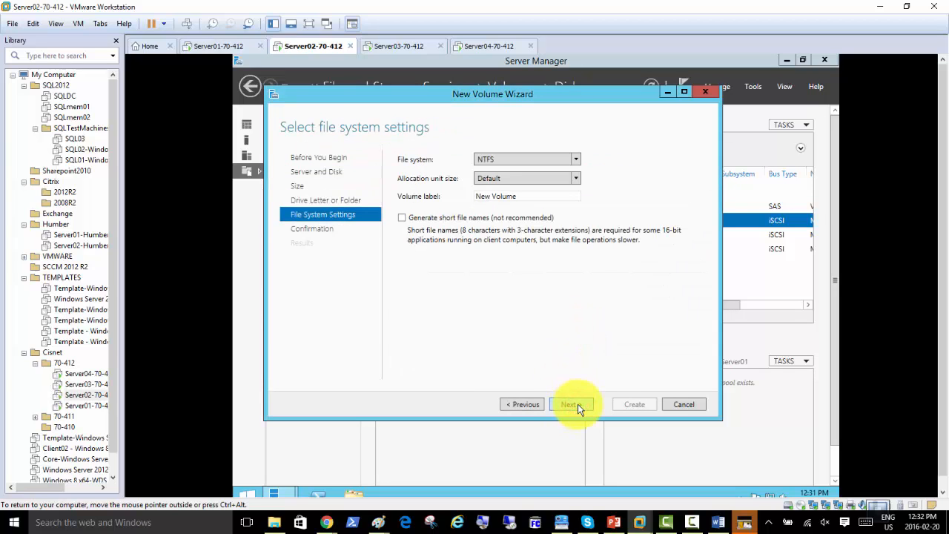
click(579, 405)
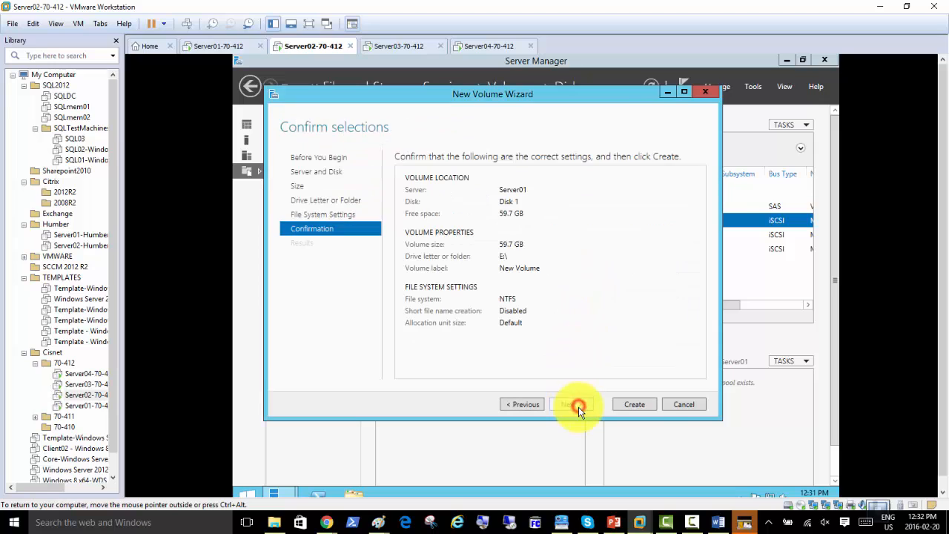
click(636, 404)
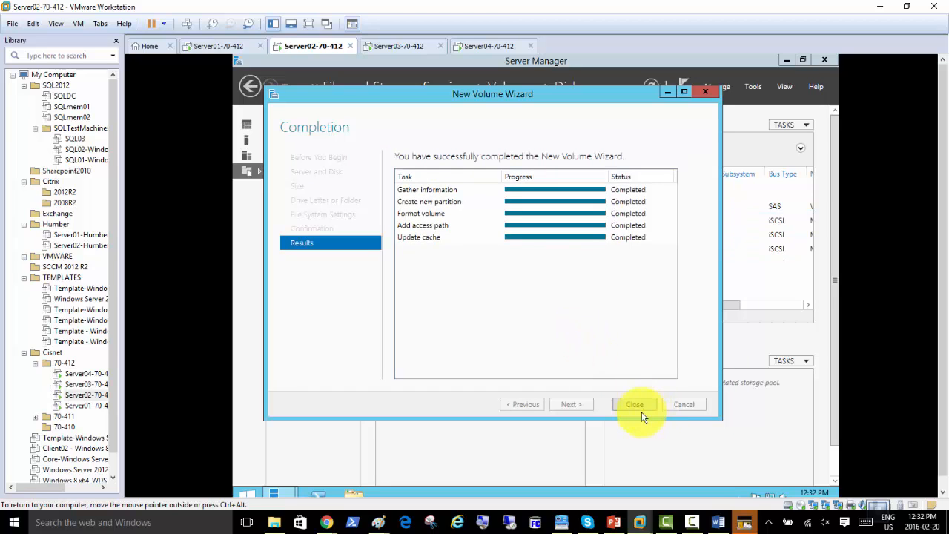
click(634, 406)
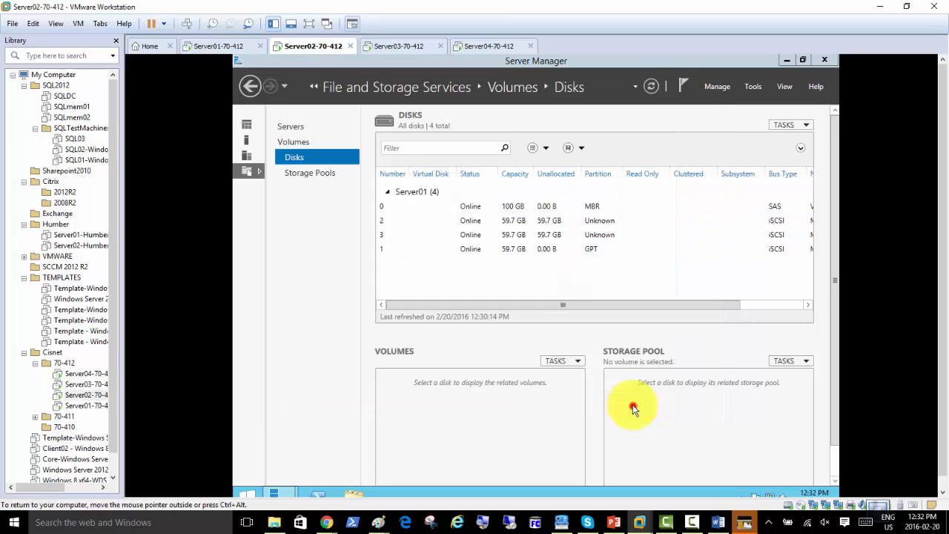
click(471, 237)
Create a full-size NTFS volume on disk 3 with default settings, initializing it as GPT
right_click(472, 237)
click(487, 245)
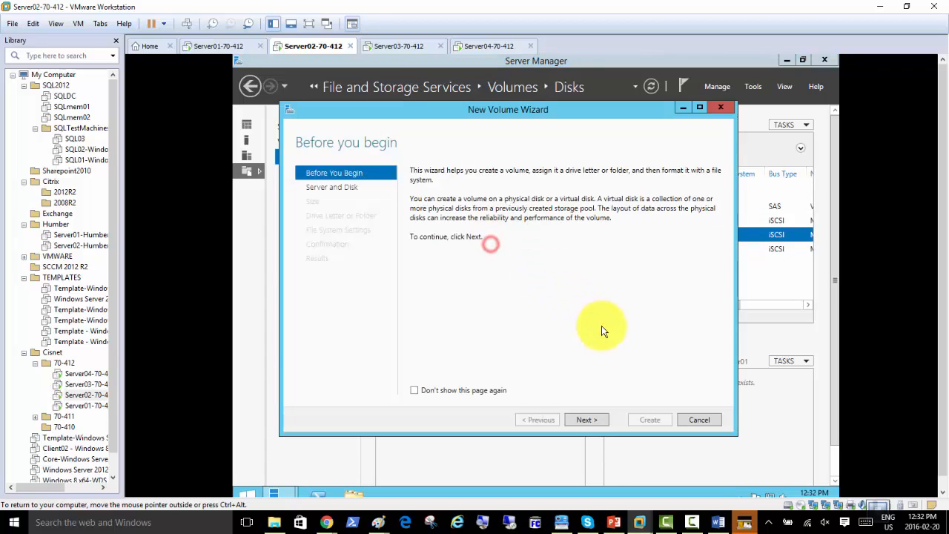
click(589, 421)
click(590, 422)
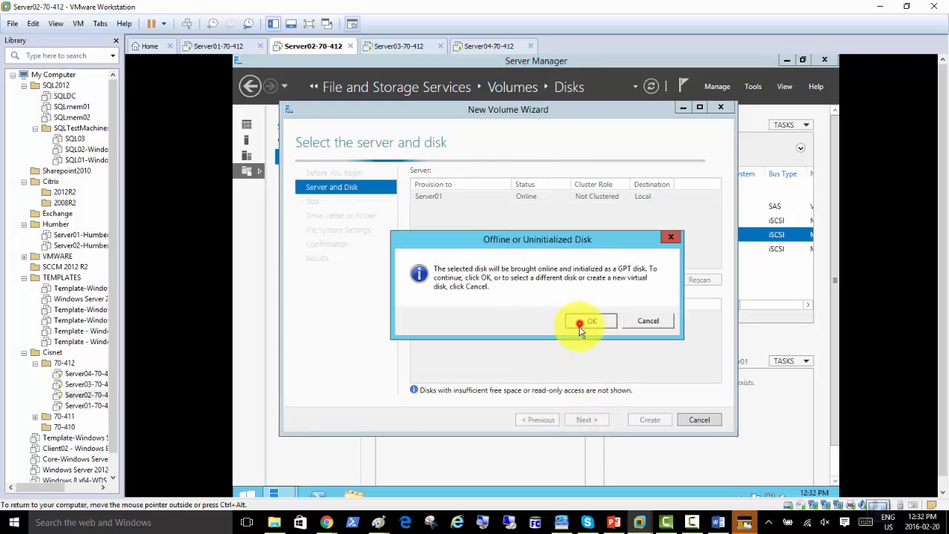
click(580, 324)
click(586, 421)
click(585, 421)
click(584, 421)
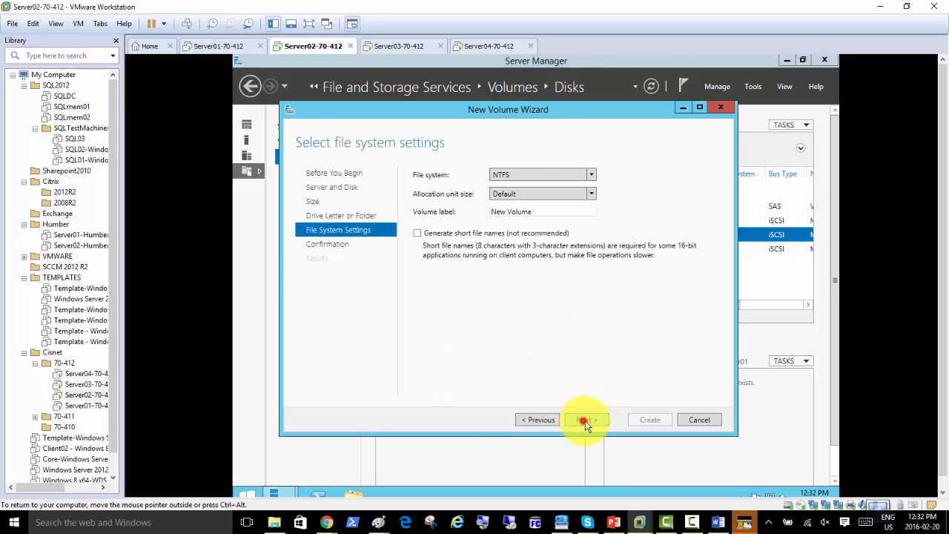
click(659, 421)
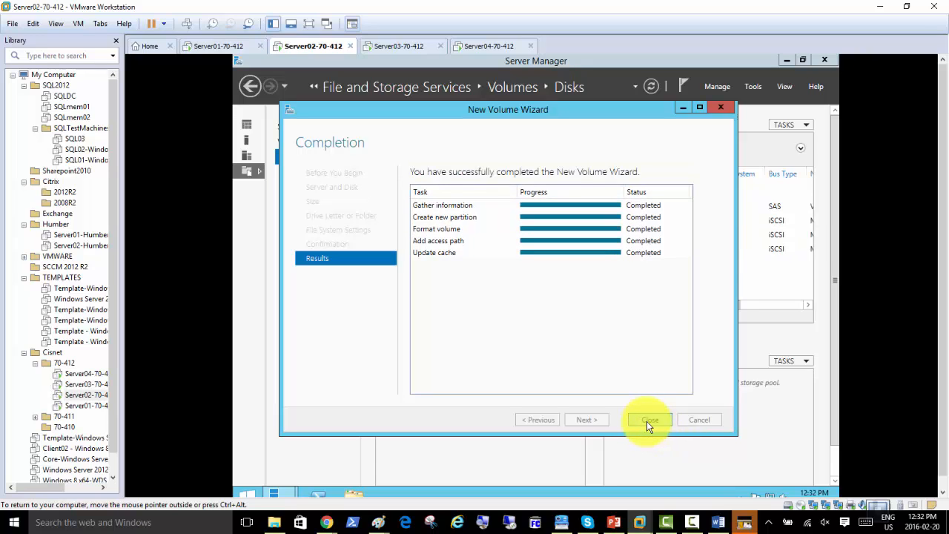
click(645, 421)
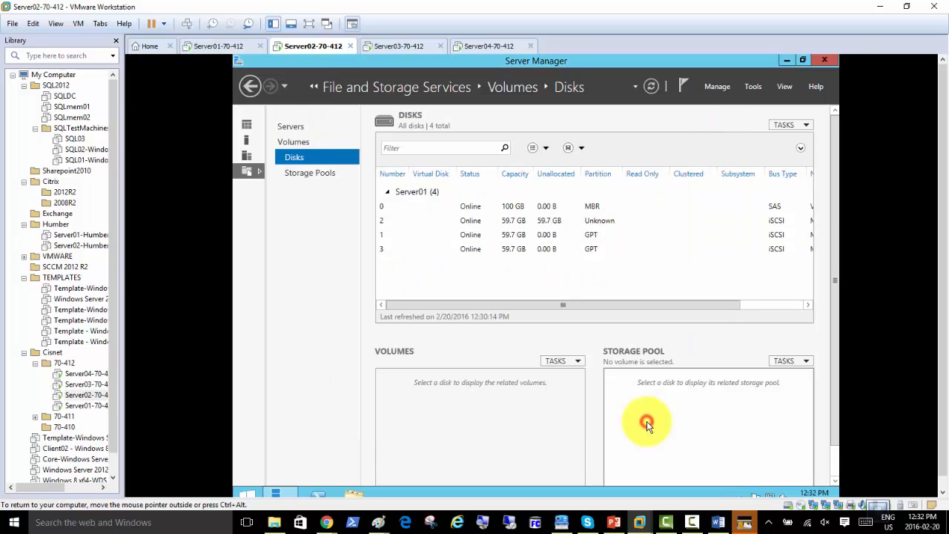
click(466, 222)
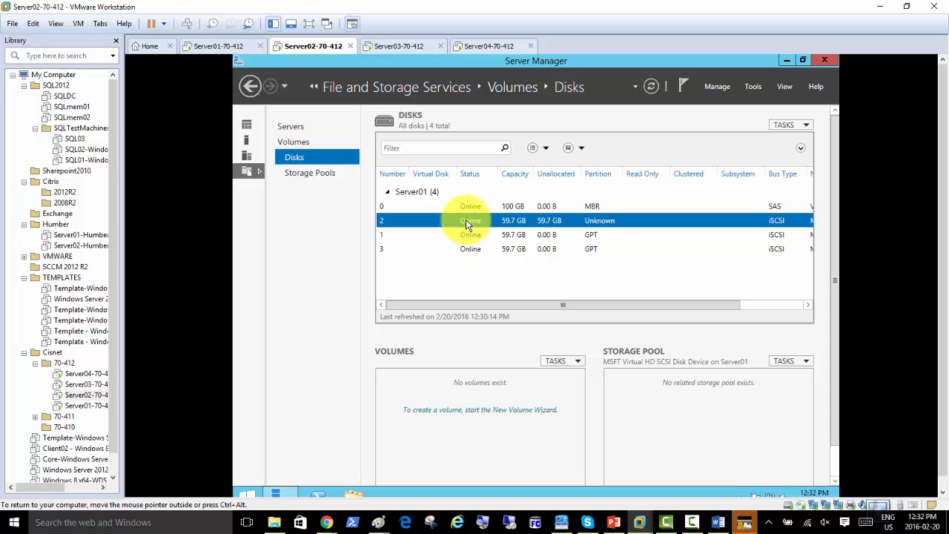
Create a 59.7 GB NTFS volume G: on Disk 2 with defaults, initializing it as GPT
right_click(466, 219)
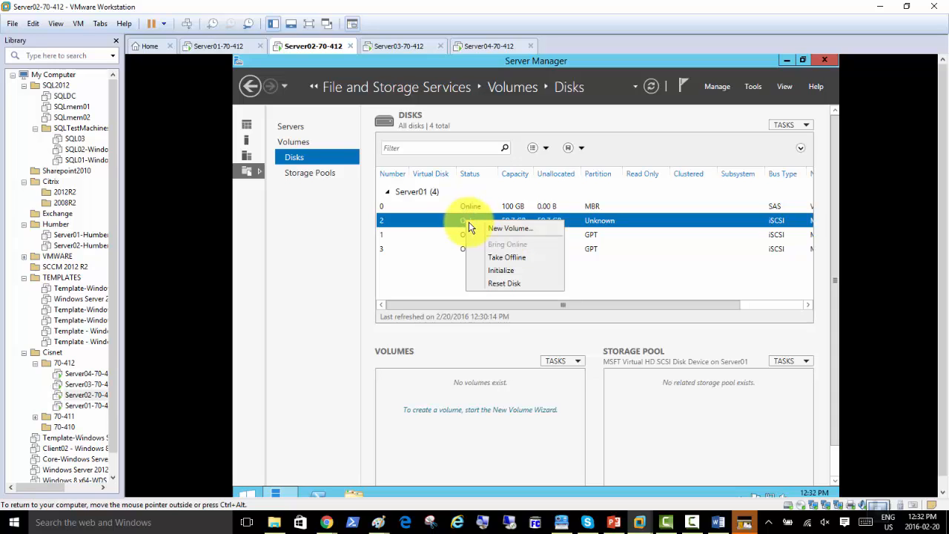
click(486, 226)
click(602, 435)
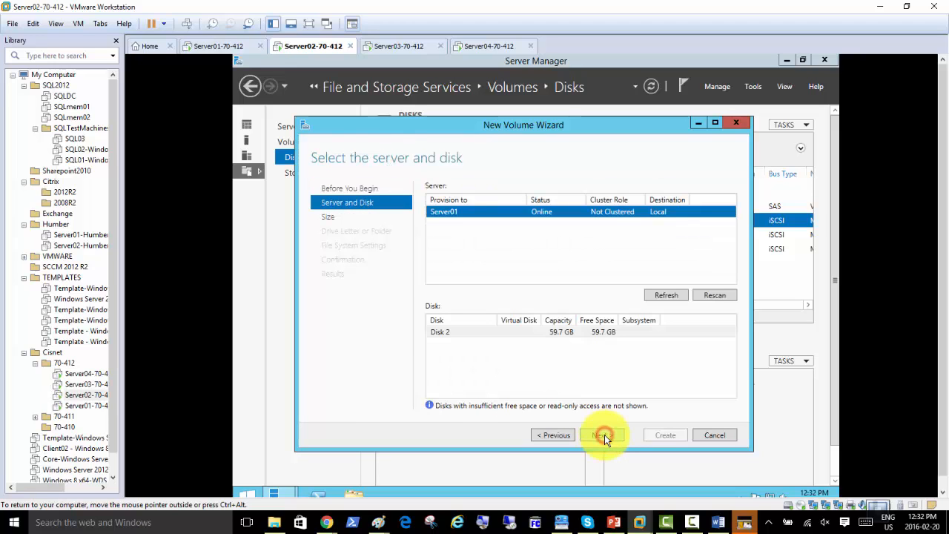
click(445, 332)
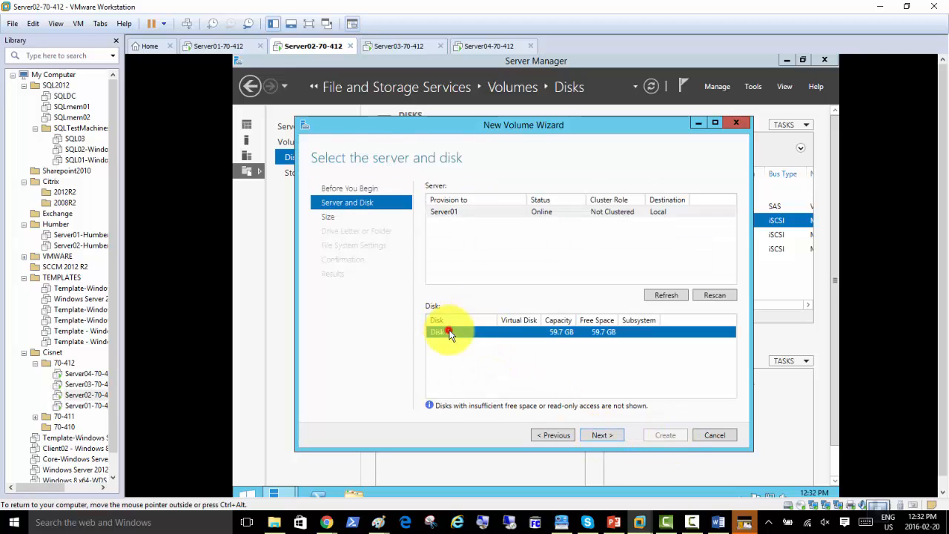
click(600, 436)
click(583, 324)
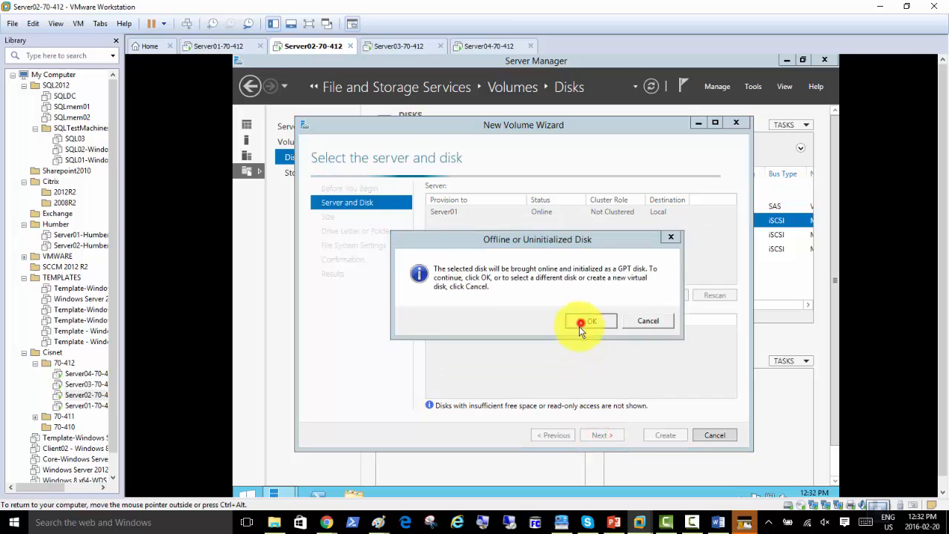
double_click(604, 435)
click(605, 436)
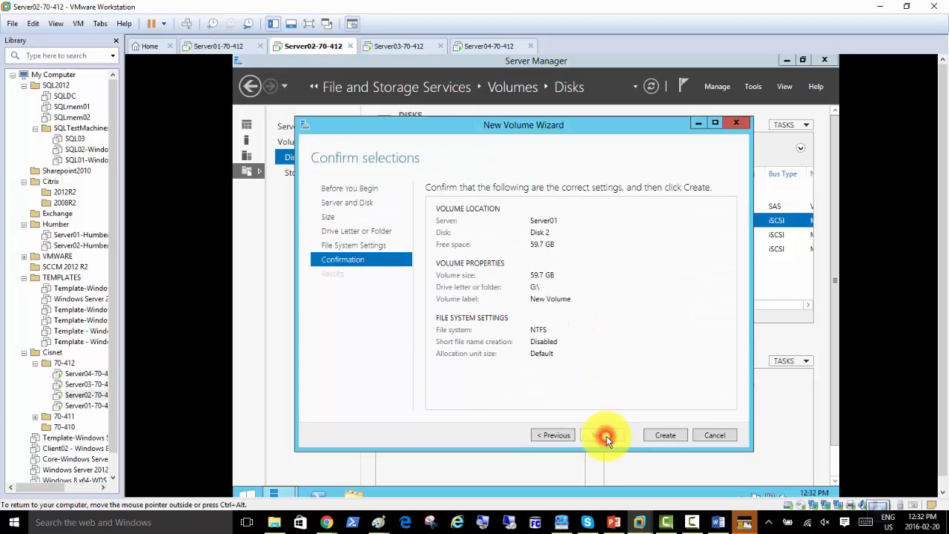
click(664, 435)
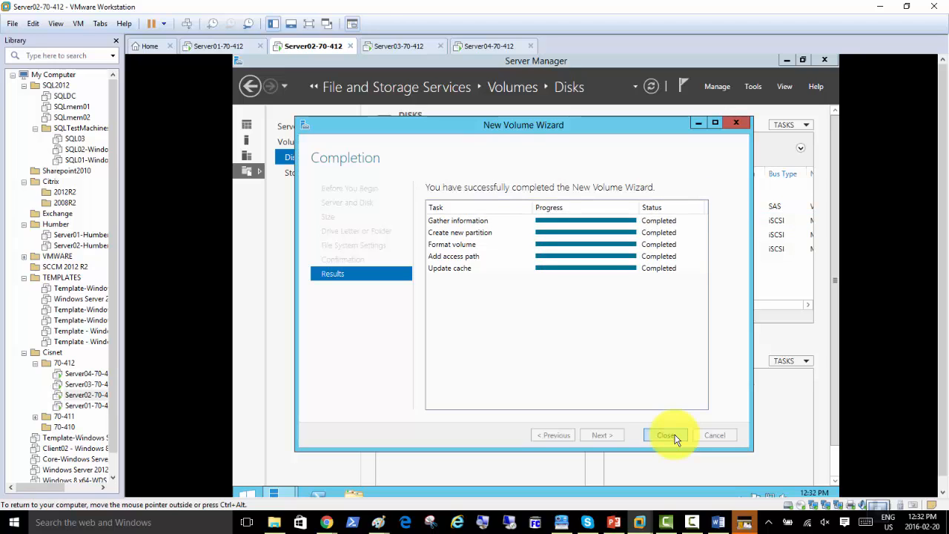
click(667, 436)
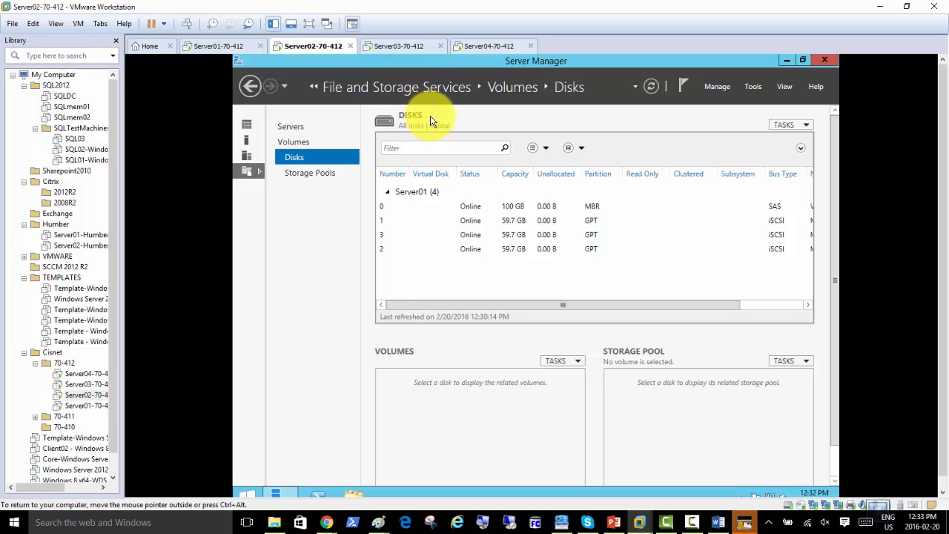
On Server03, launch the iSCSI Initiator and set its service to start automatically
click(392, 47)
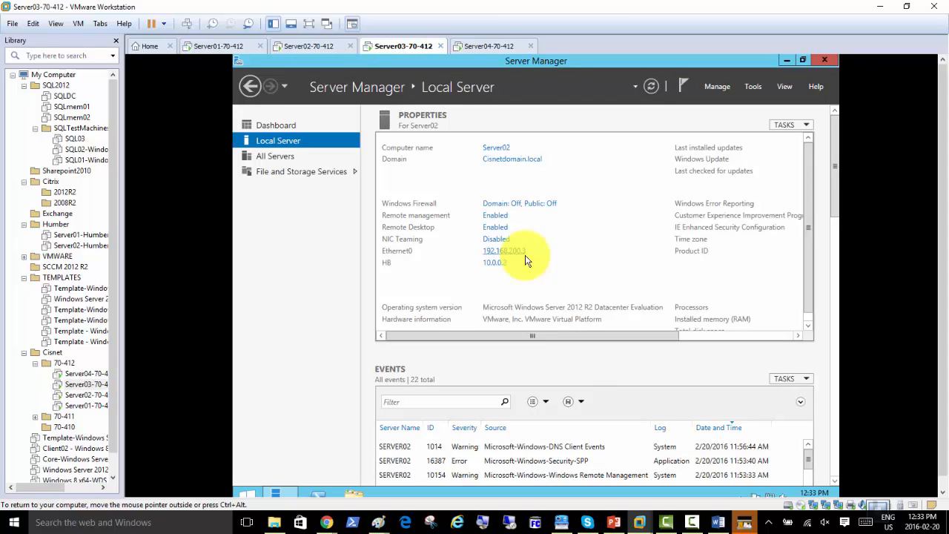
click(752, 87)
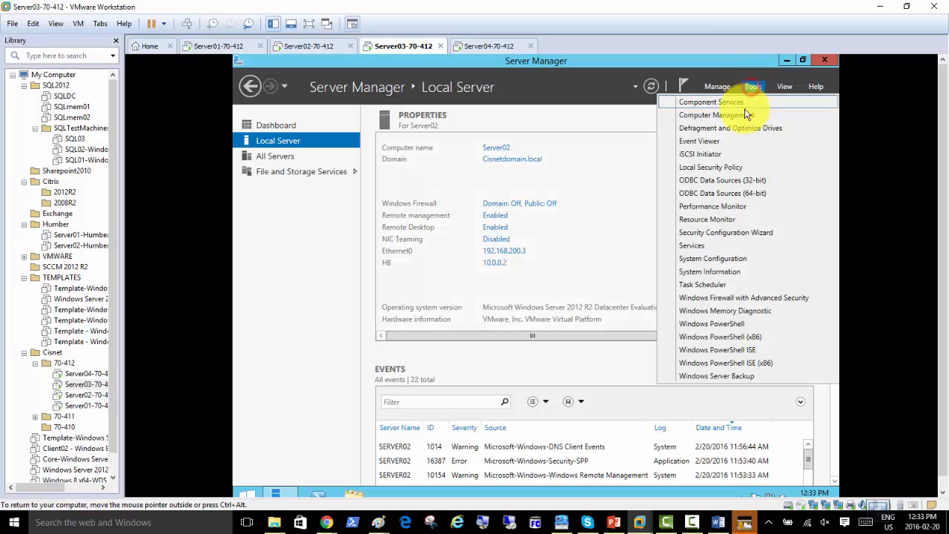
click(720, 156)
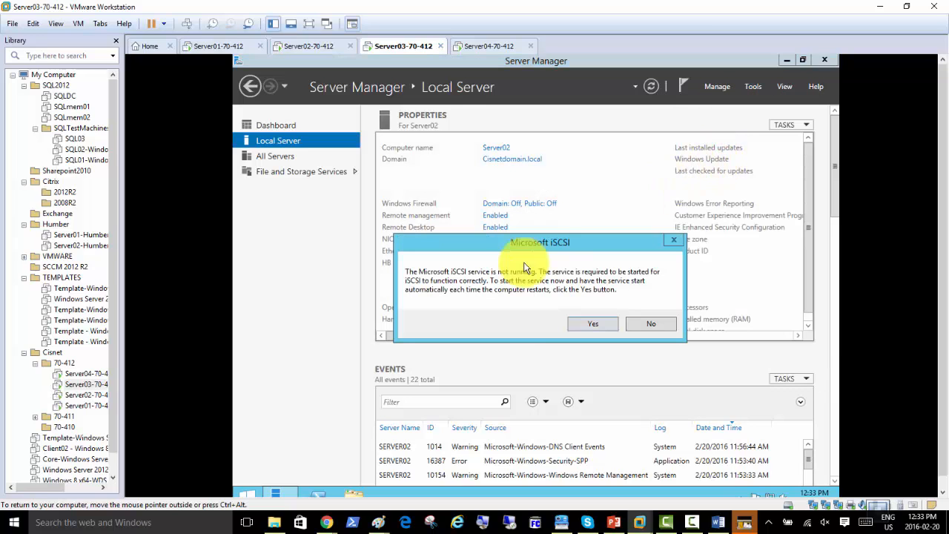
click(592, 324)
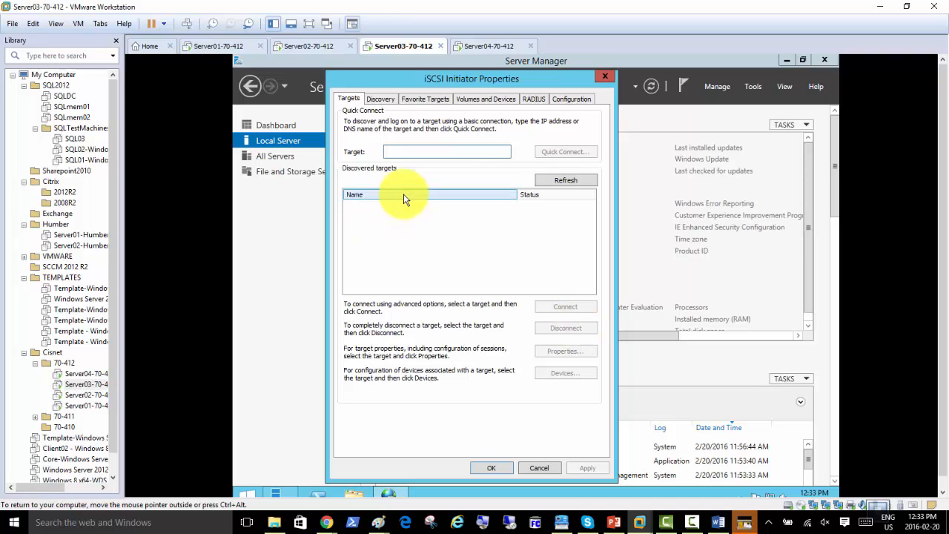
Quick-connect to the iSCSI target at 192.168.200.4
click(415, 153)
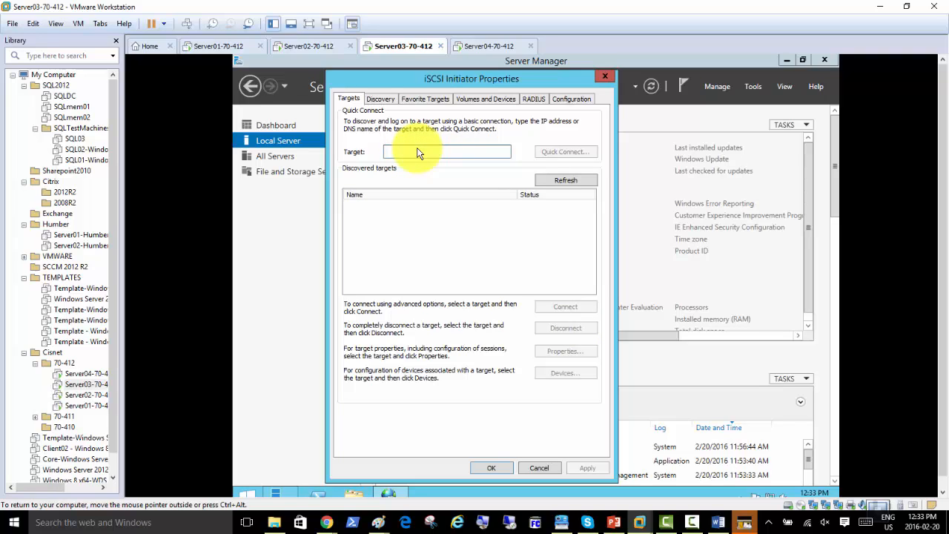
text(192)
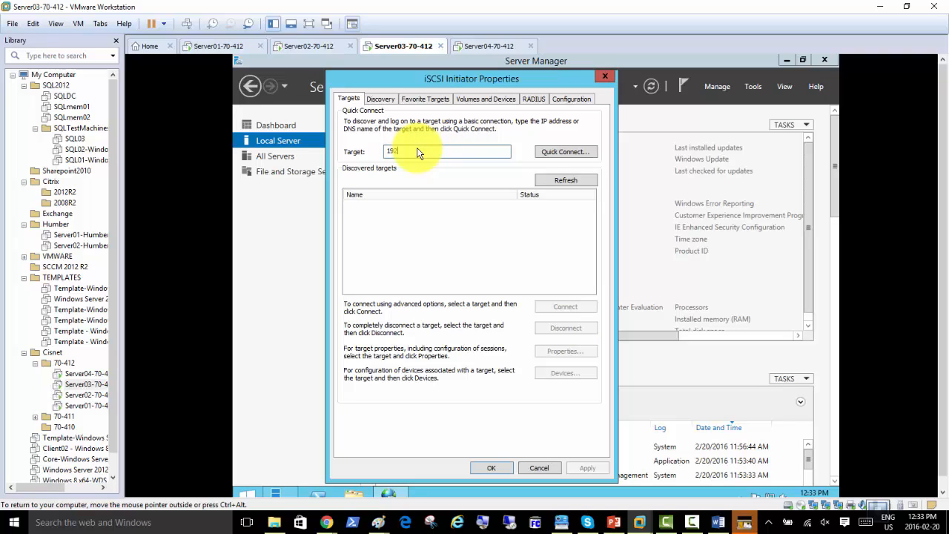
text(.168.200.4)
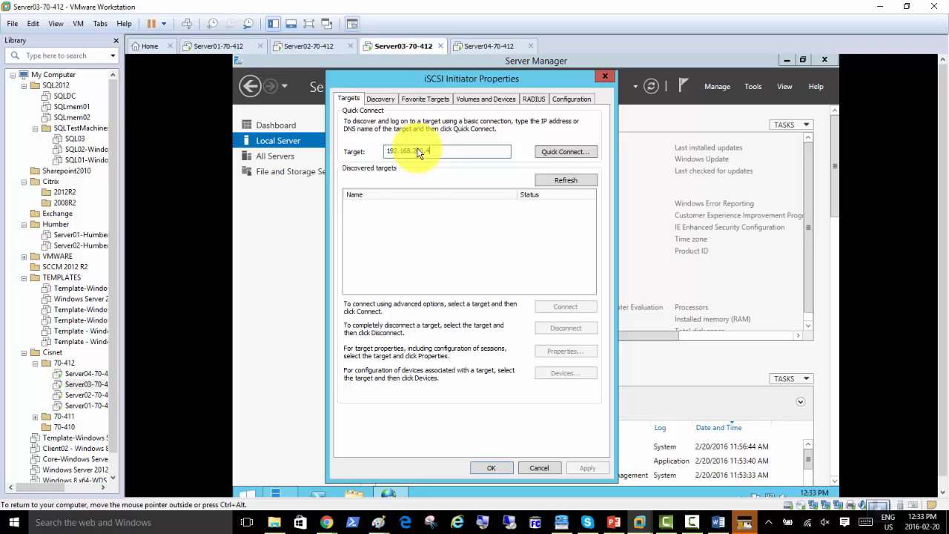
click(563, 154)
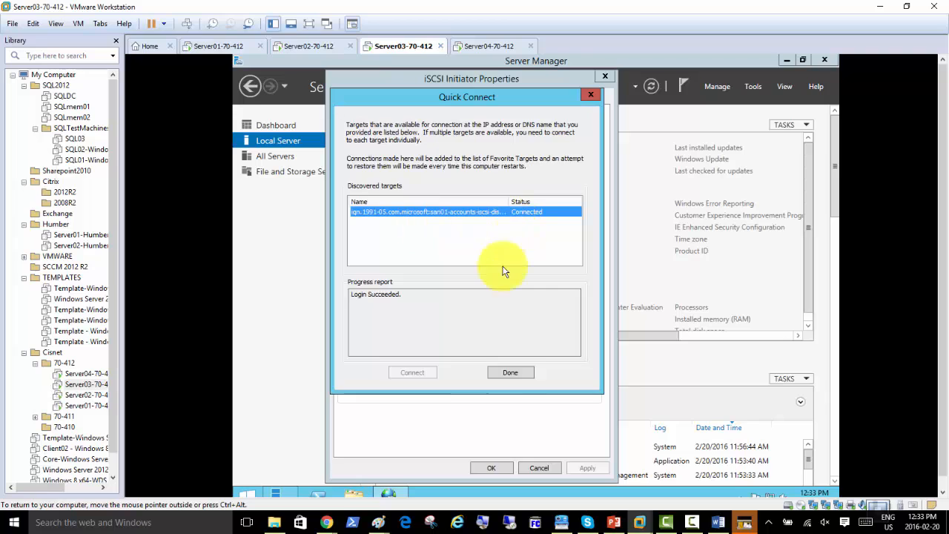
click(510, 372)
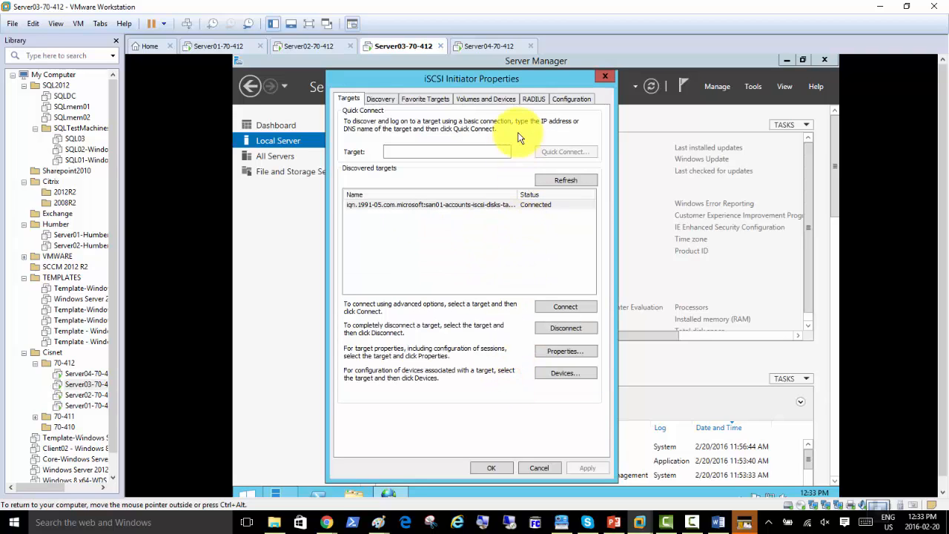
Auto Configure the iSCSI volumes and devices to bind three devices, then save with OK
click(482, 100)
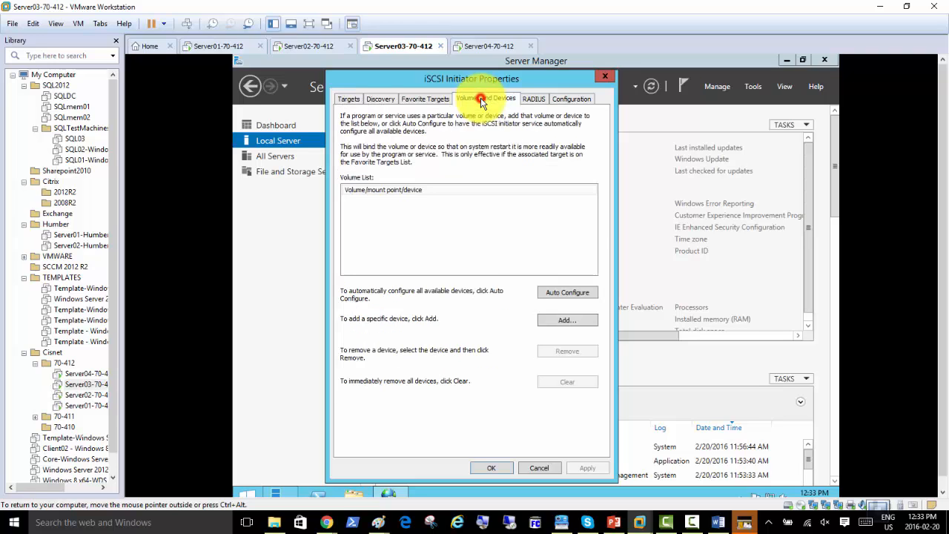
click(562, 293)
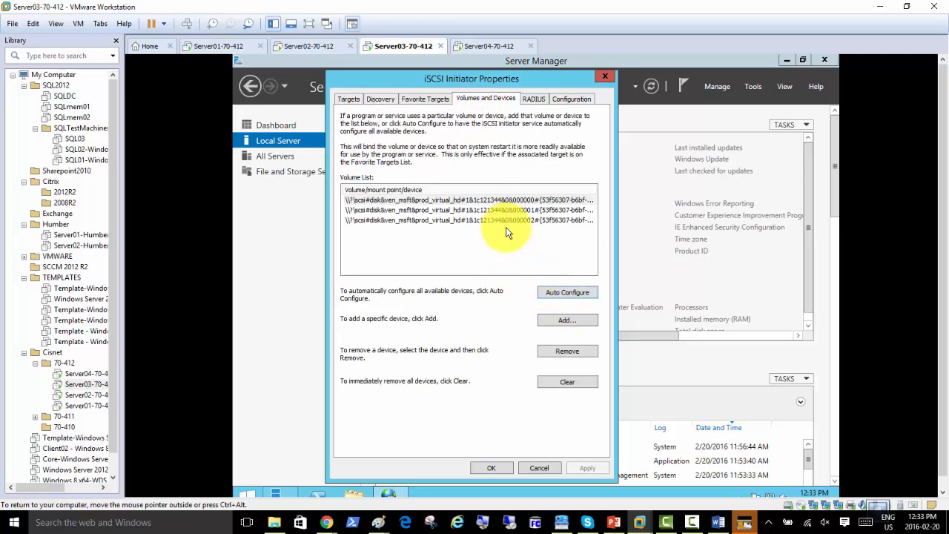
click(492, 469)
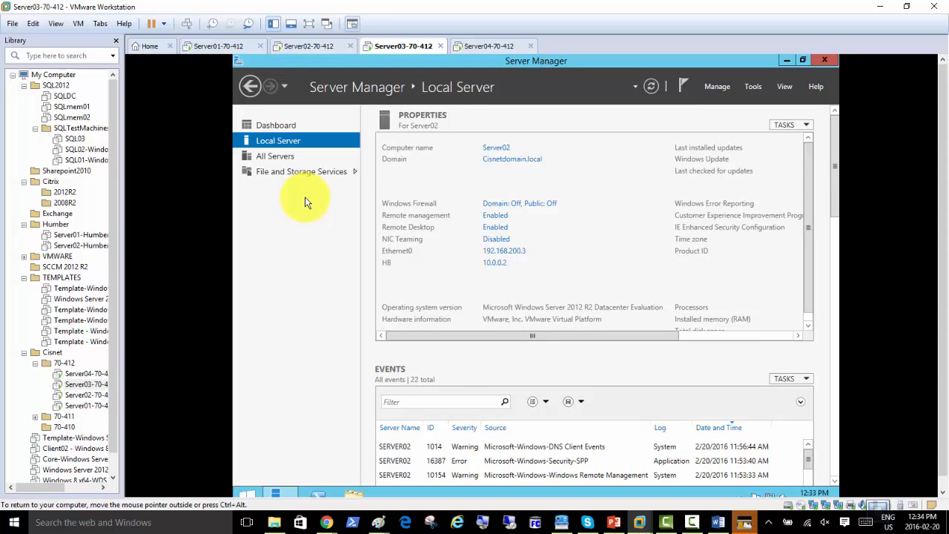
Show the disk list under File and Storage Services and select offline disk 1
click(288, 173)
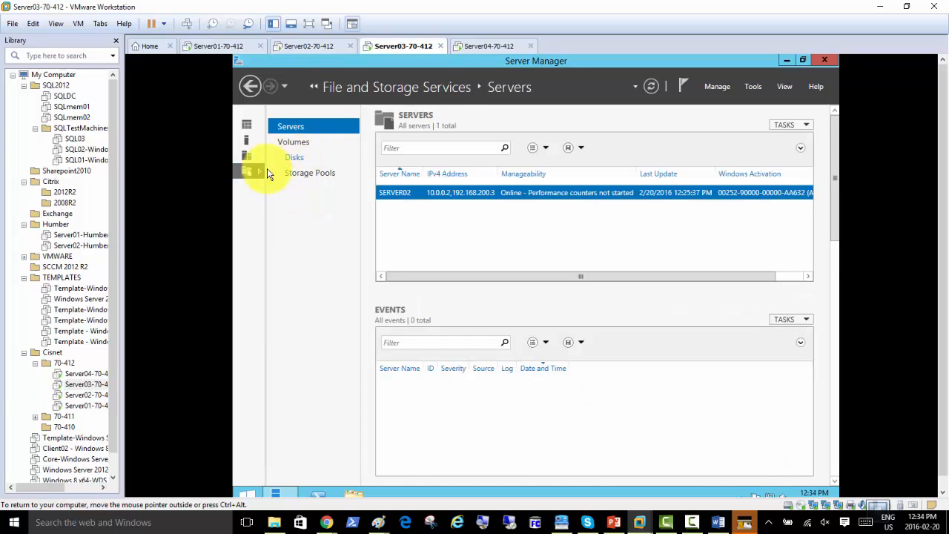
click(253, 129)
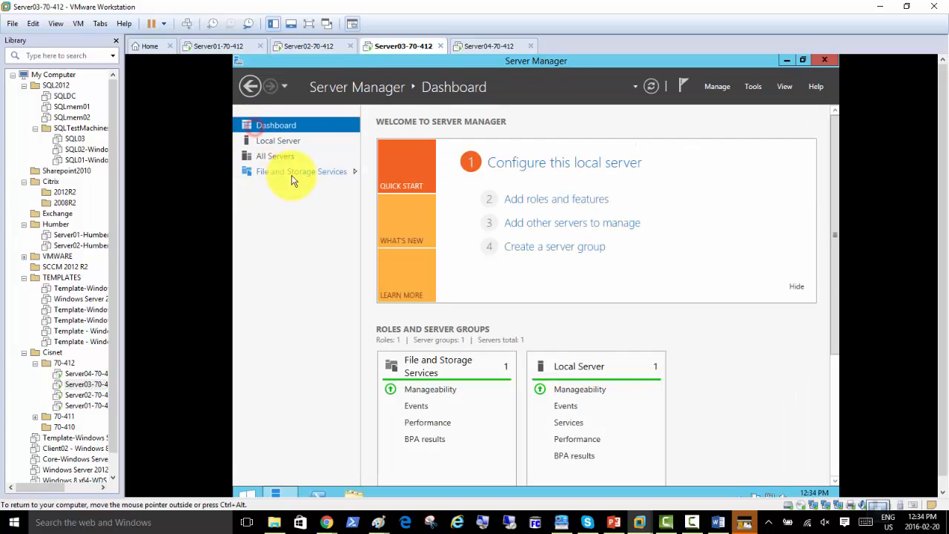
click(293, 174)
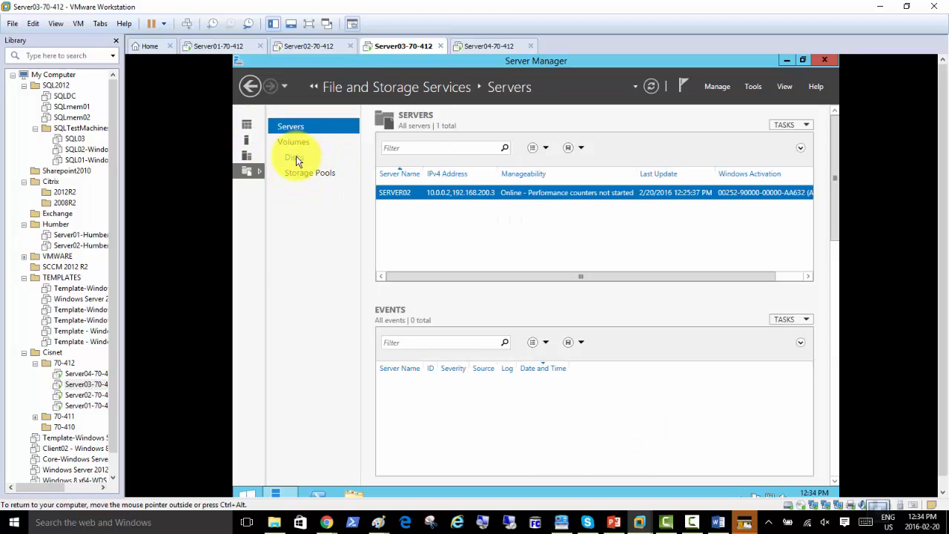
click(294, 157)
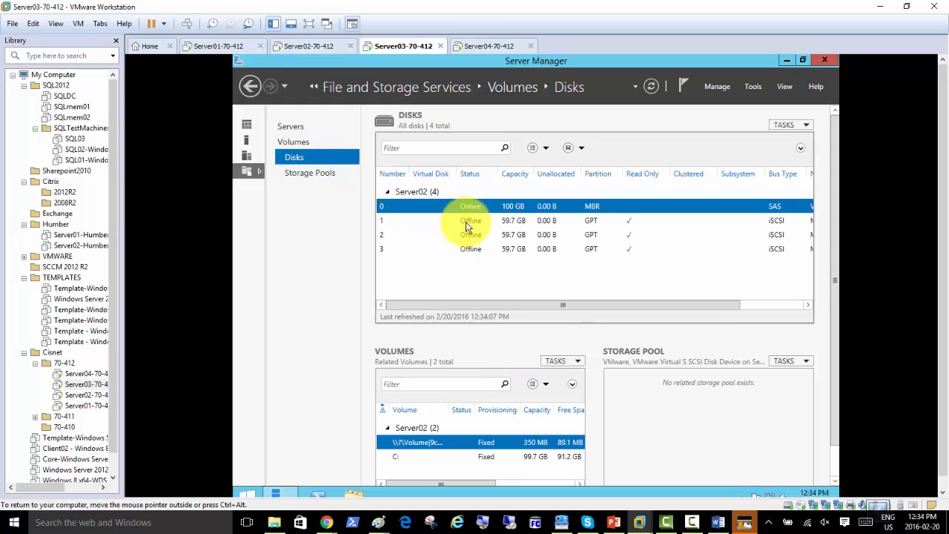
click(465, 222)
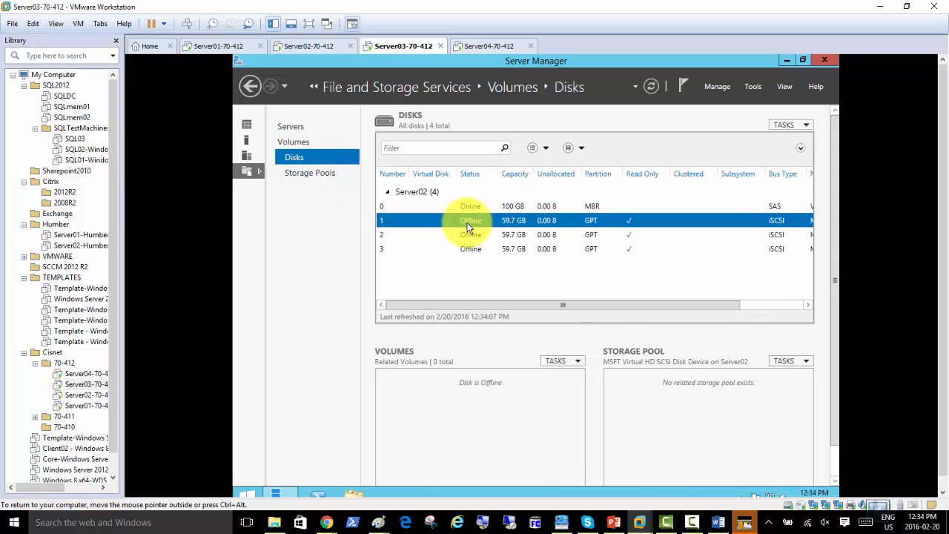
Bring disks 1, 2 and 3 online, confirming each prompt with Yes
right_click(467, 228)
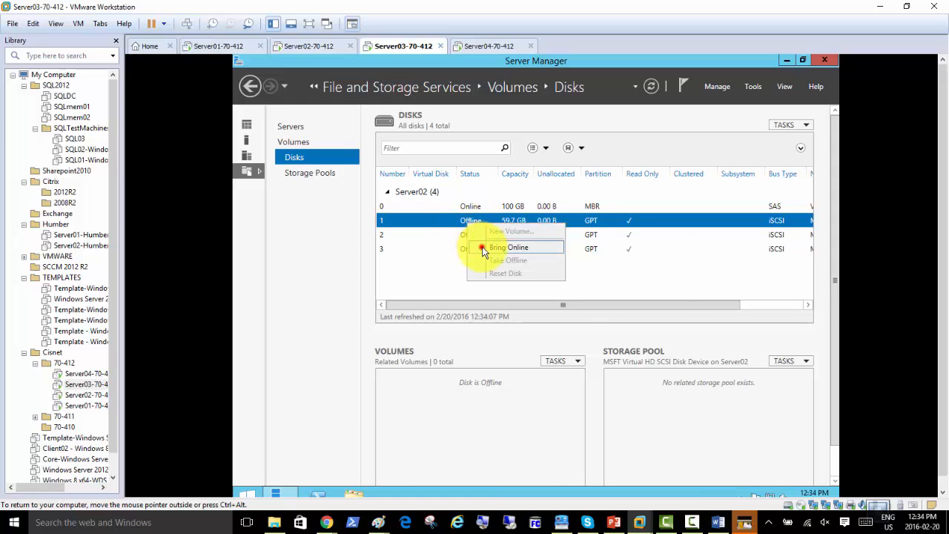
click(486, 247)
click(589, 320)
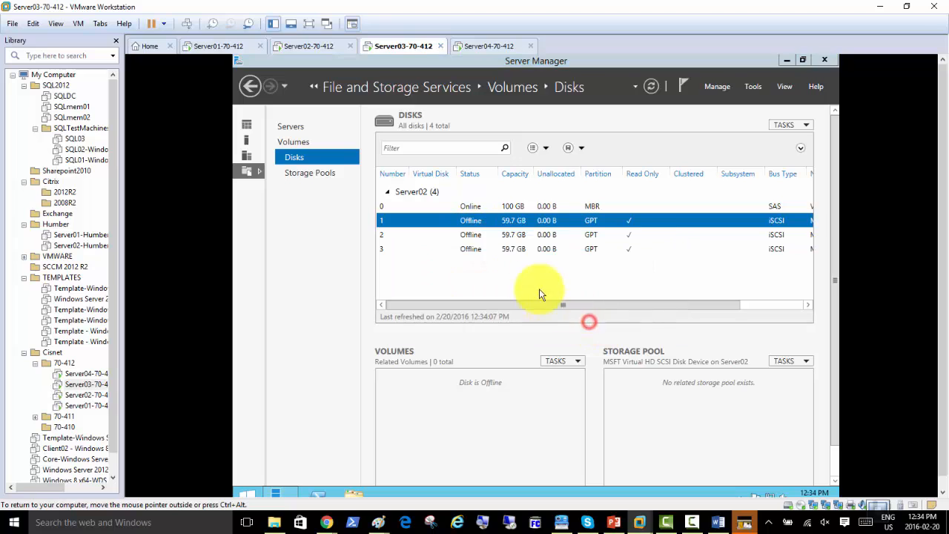
right_click(468, 239)
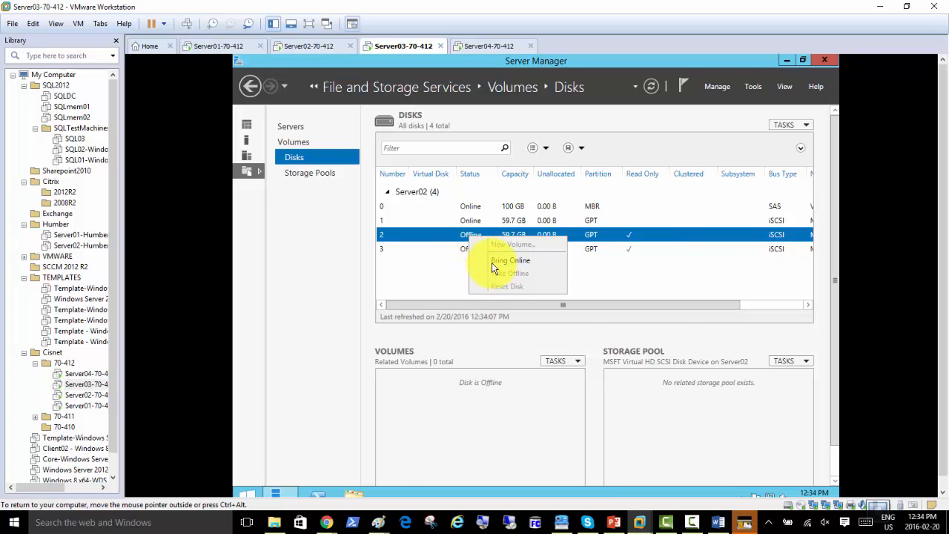
click(491, 263)
click(589, 321)
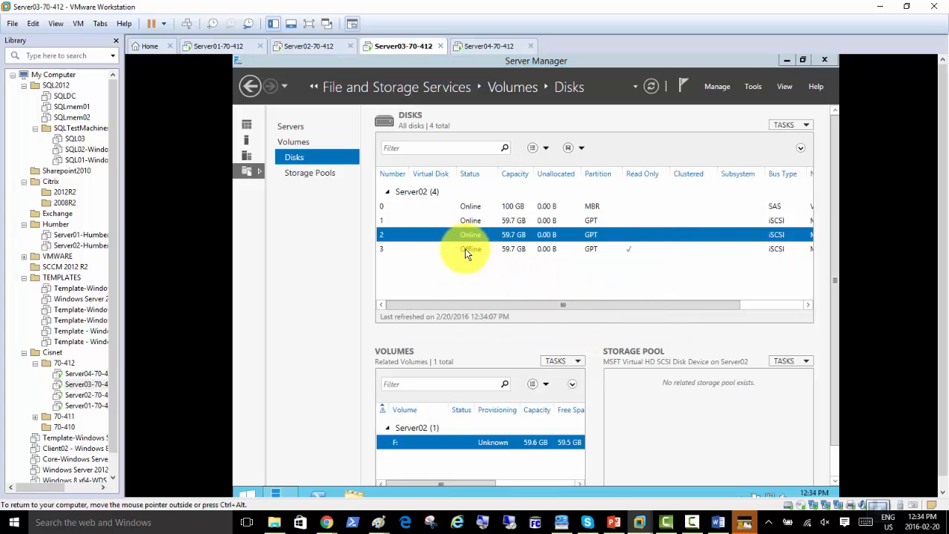
right_click(465, 250)
click(498, 273)
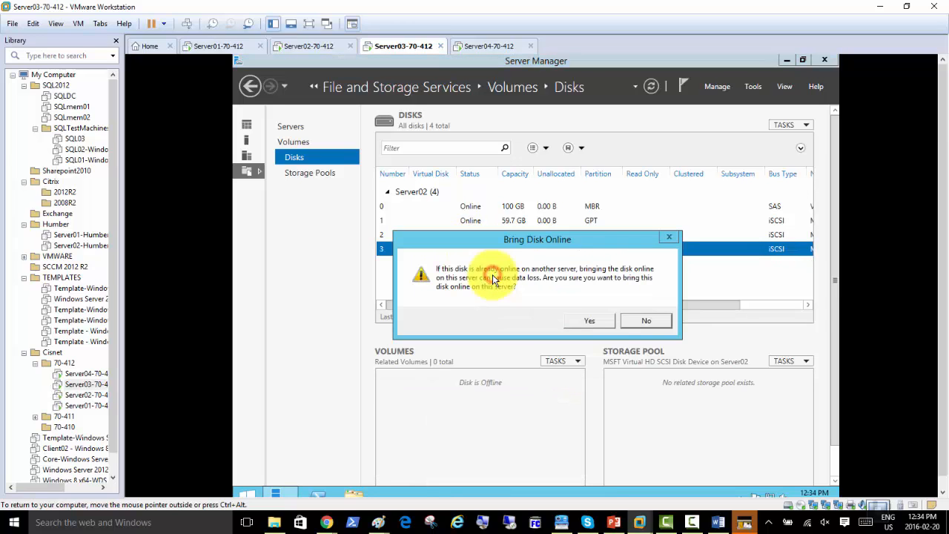
click(587, 321)
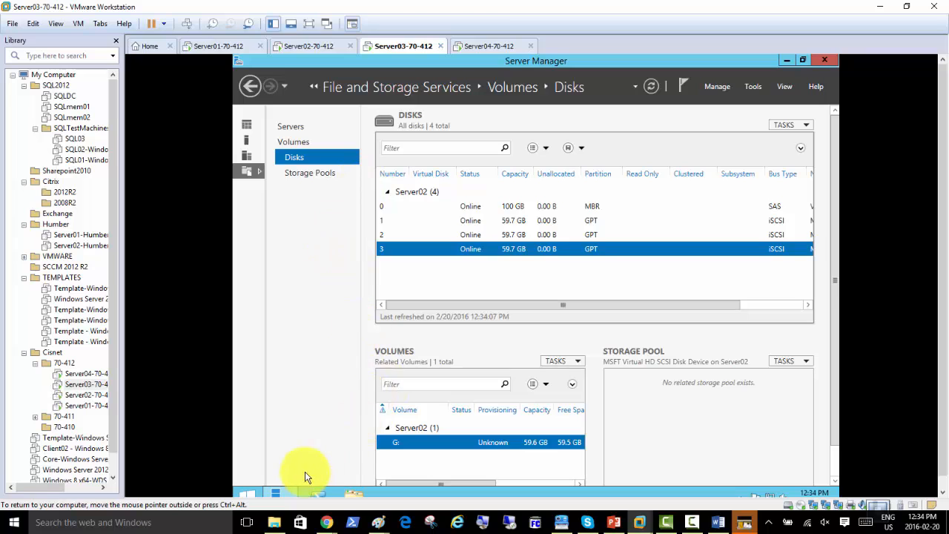
Open This PC on Server03 to check the new E:, F: and G: drives
click(353, 495)
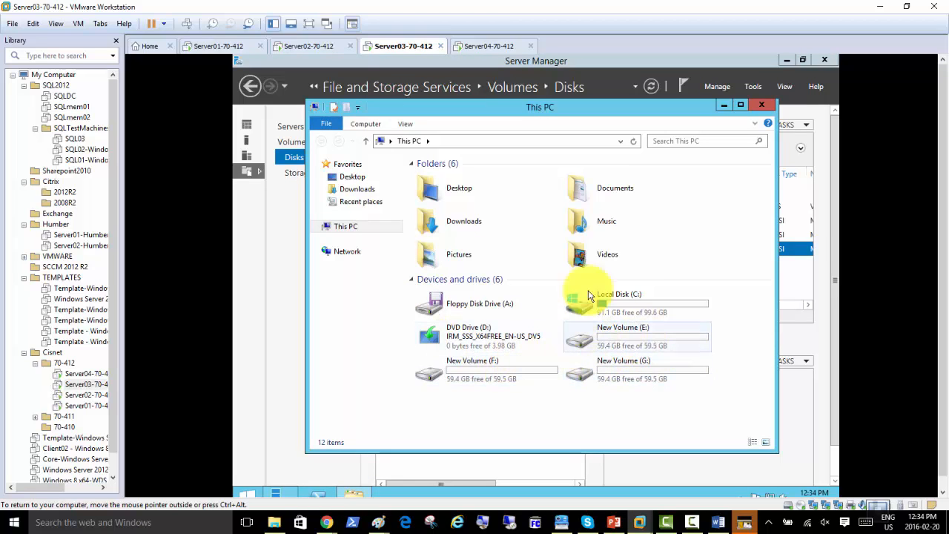
click(306, 48)
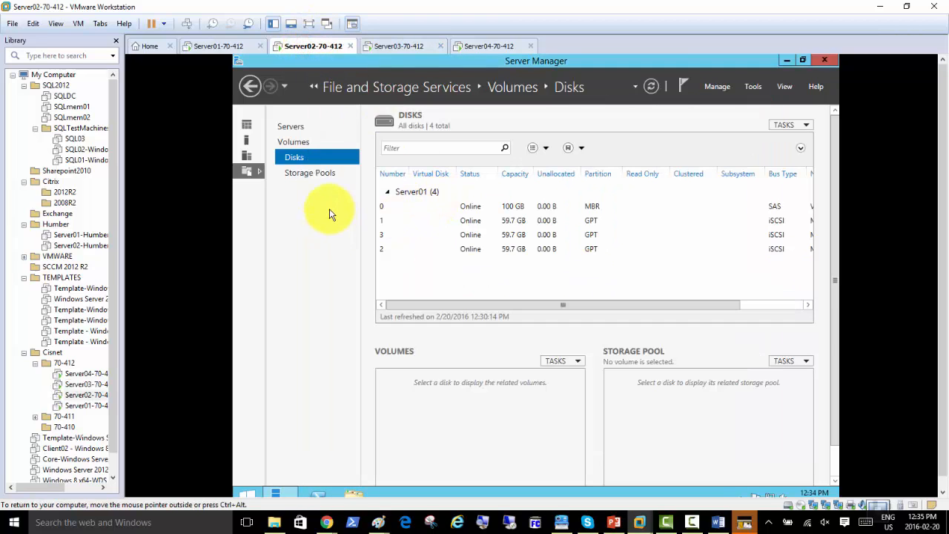
click(248, 126)
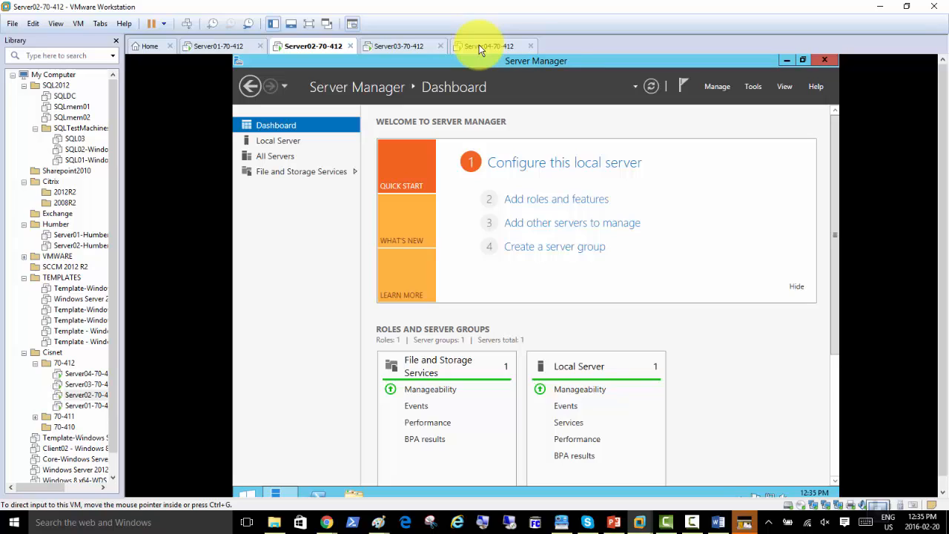
mouse_move(480, 47)
mouse_down()
mouse_move(397, 43)
mouse_move(480, 48)
mouse_up()
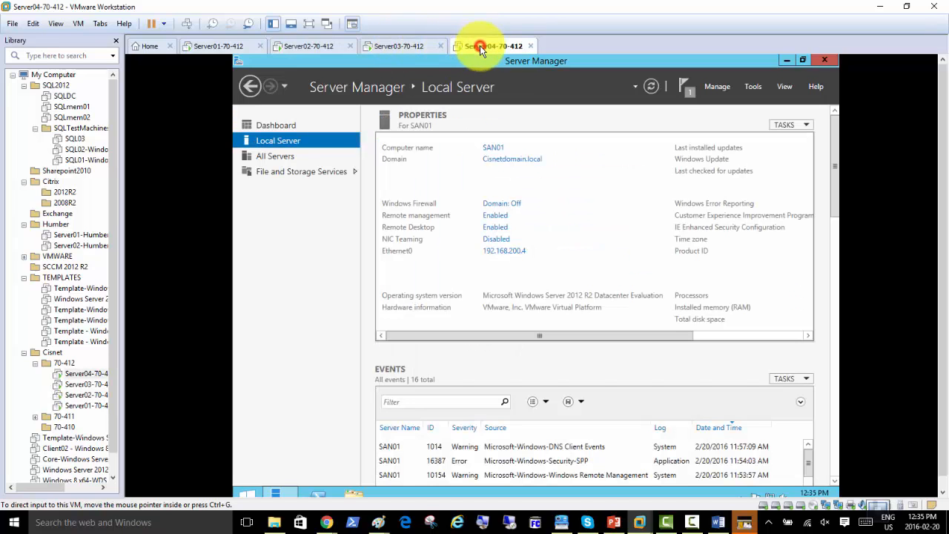
click(399, 45)
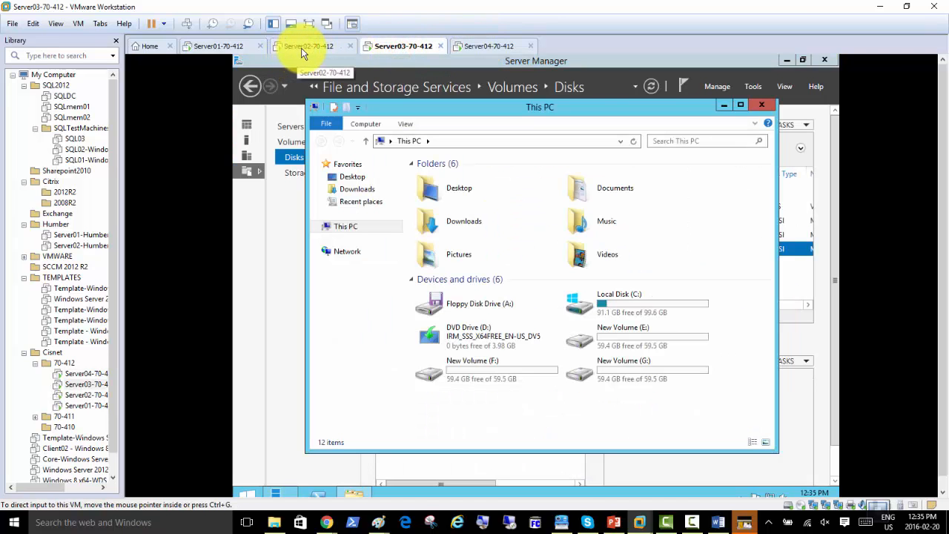
mouse_move(303, 52)
mouse_down()
mouse_move(370, 46)
mouse_move(317, 46)
mouse_up()
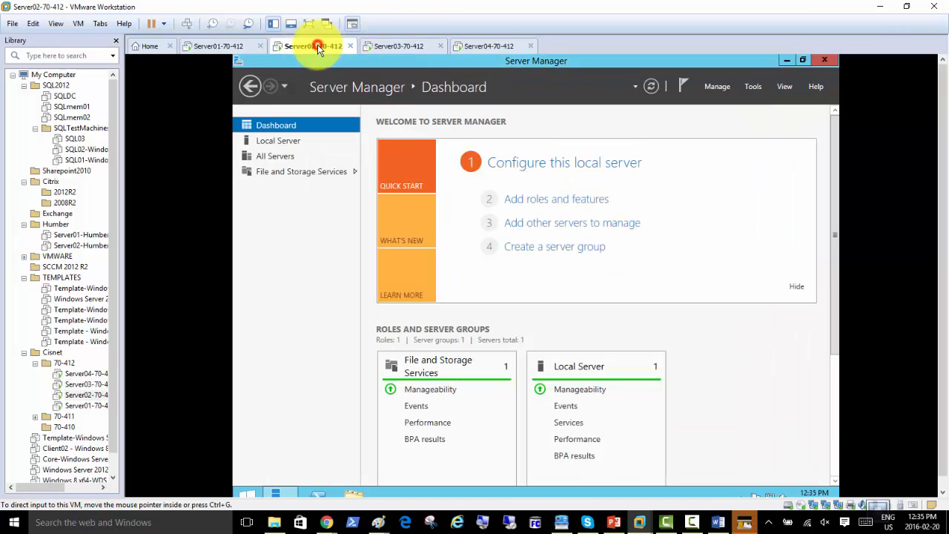
click(392, 46)
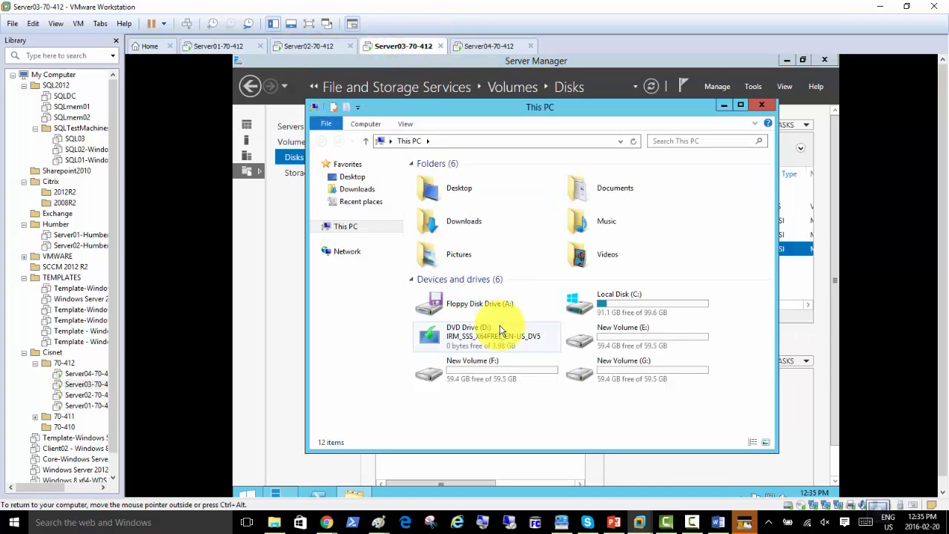
click(350, 322)
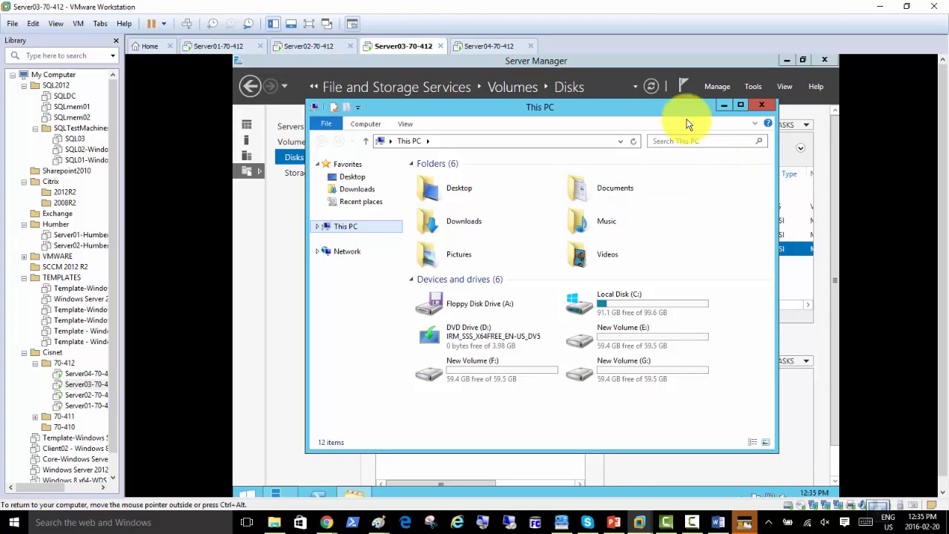
click(670, 105)
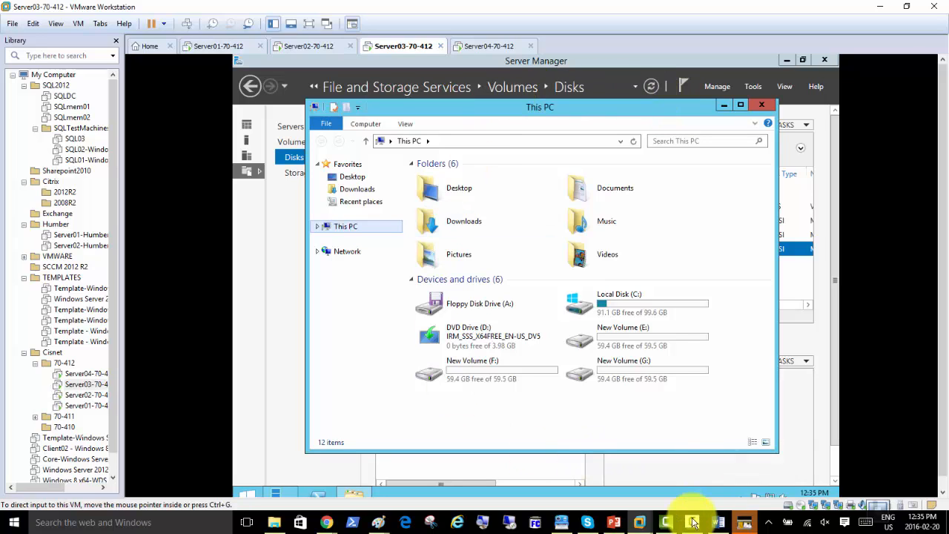
Minimize This PC and switch to the Server02 VM's Server Manager dashboard
click(692, 522)
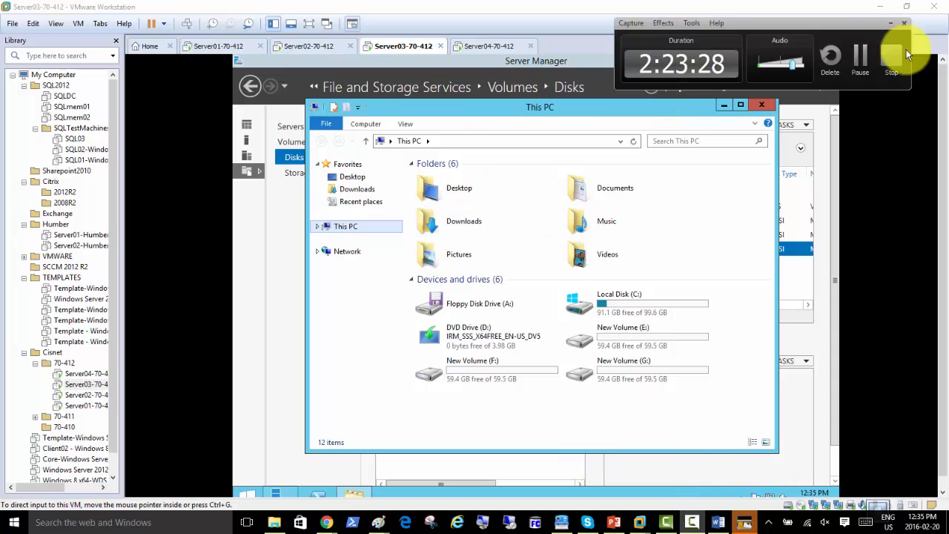
click(889, 23)
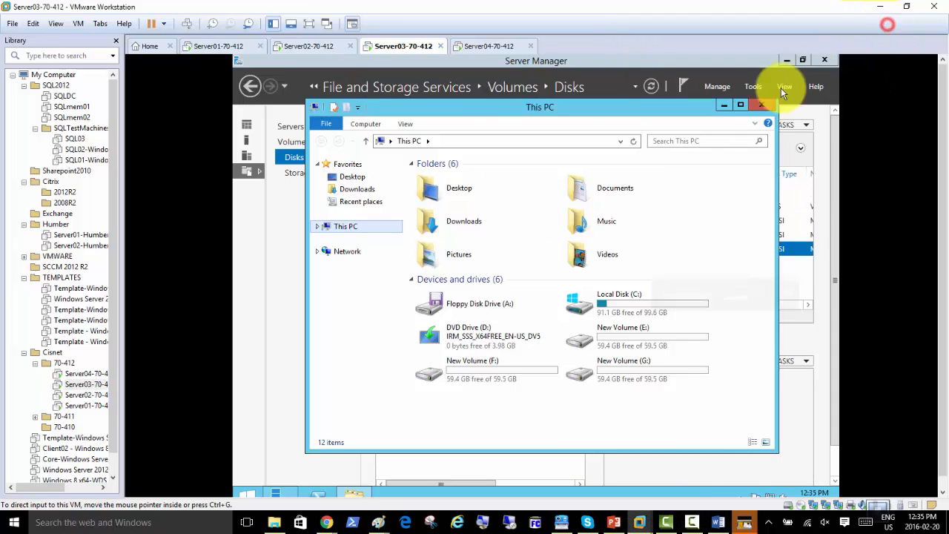
click(724, 106)
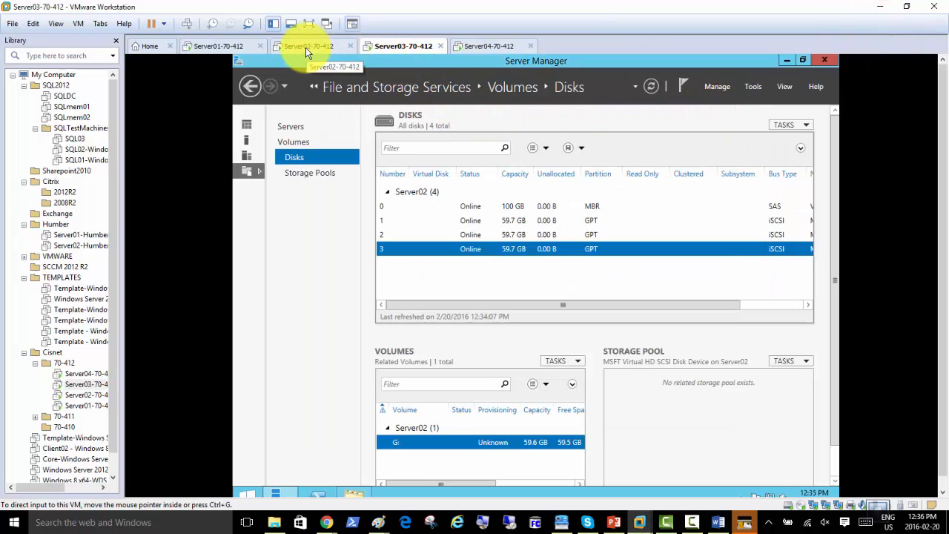
click(305, 48)
click(387, 49)
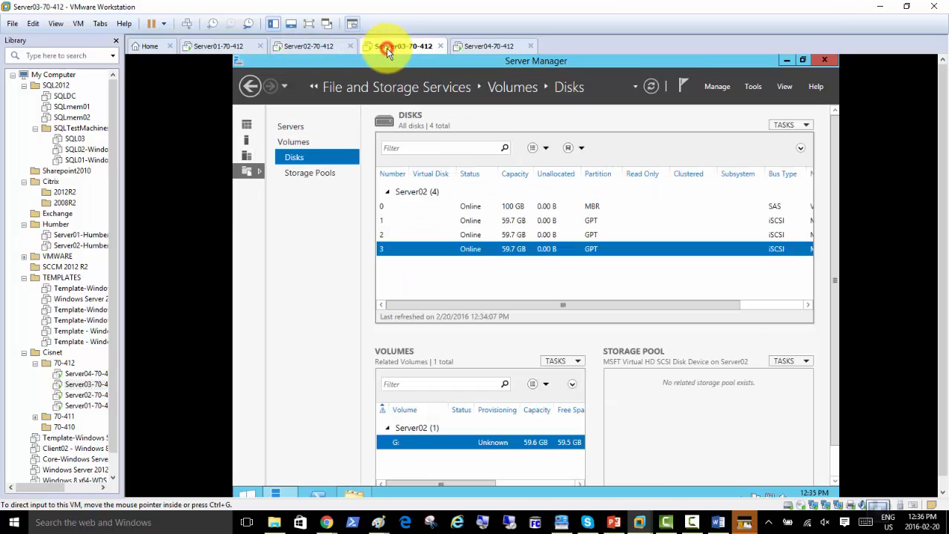
click(310, 47)
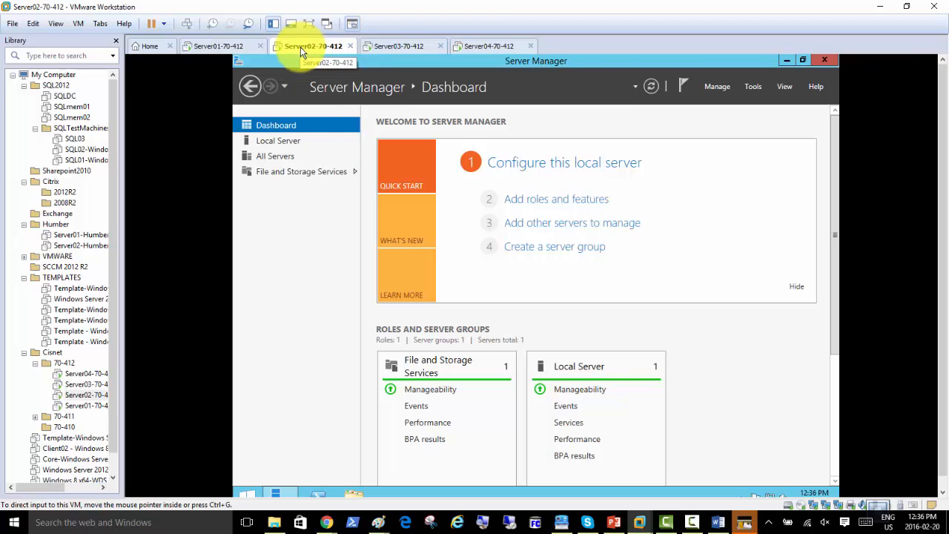
In Add Roles and Features, select Failover Clustering with its management tools
click(544, 200)
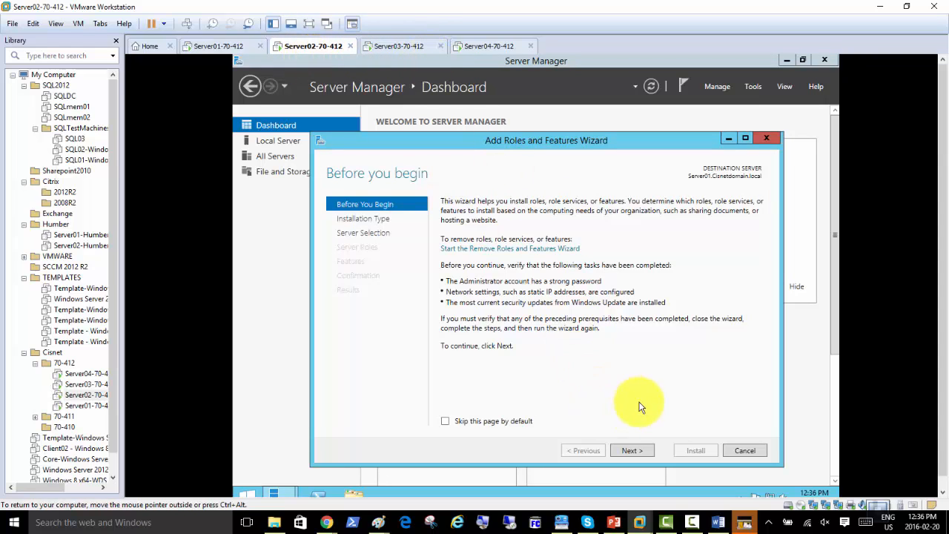
click(631, 451)
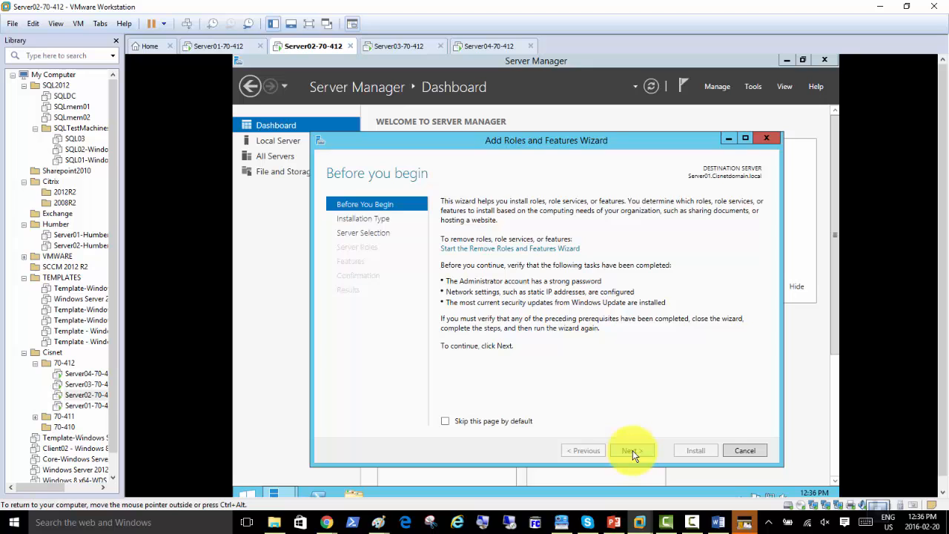
click(633, 450)
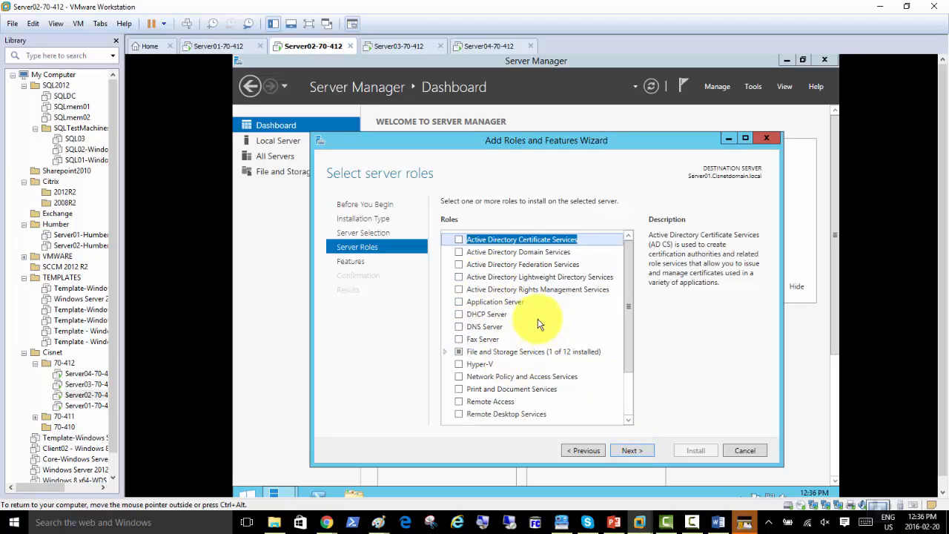
click(630, 453)
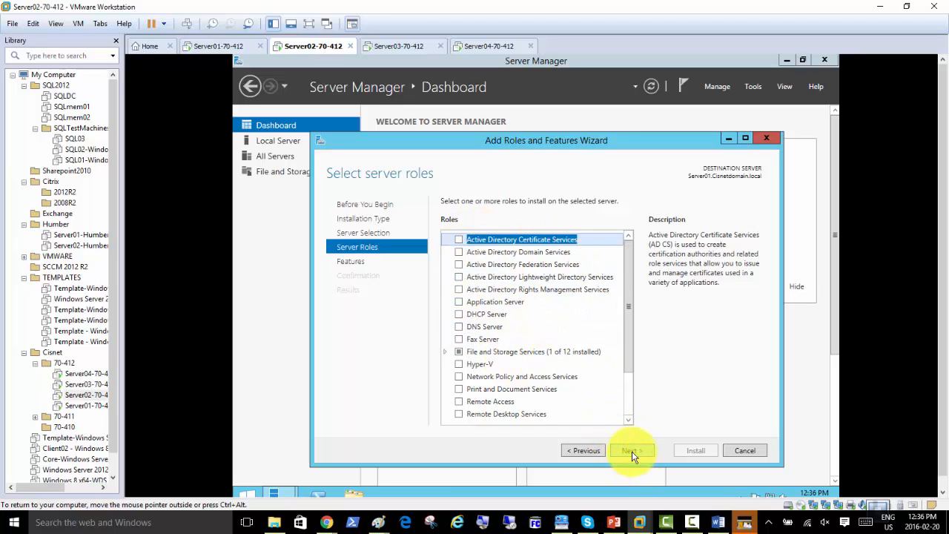
click(633, 453)
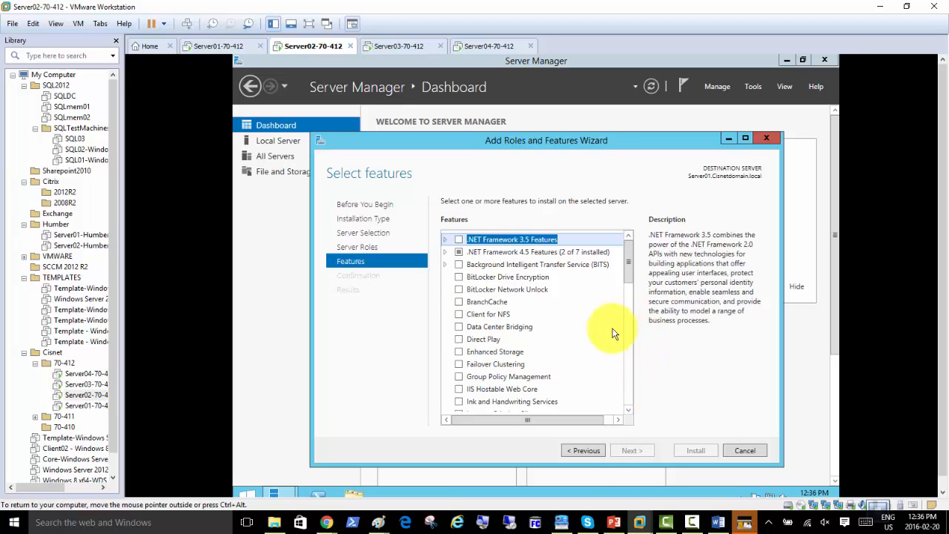
click(459, 364)
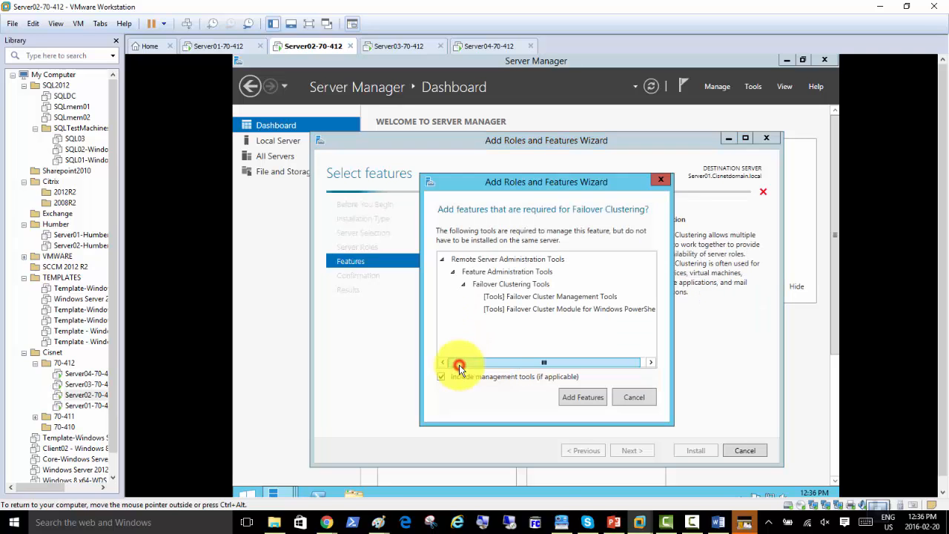
click(568, 397)
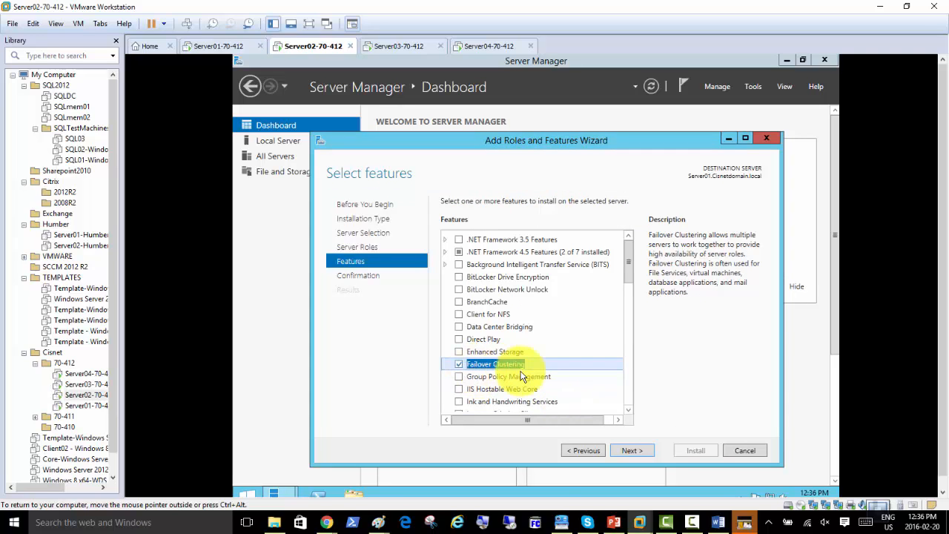
Allow automatic restart, start the Failover Clustering install, and switch to Server03
click(633, 451)
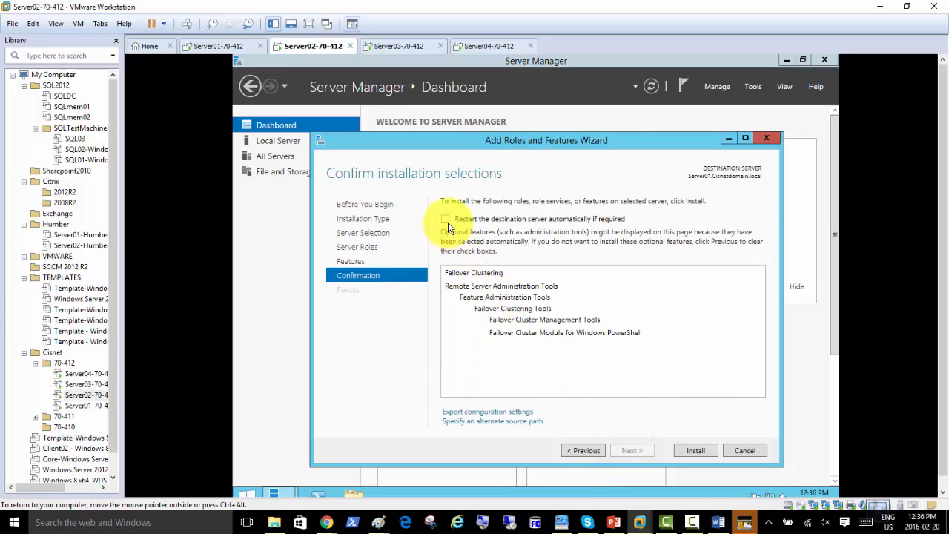
click(447, 221)
click(573, 317)
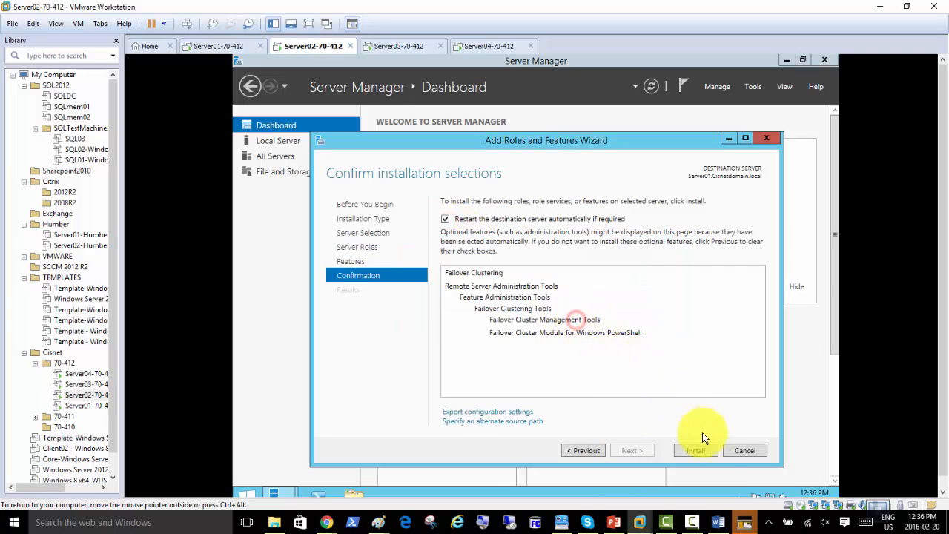
click(693, 453)
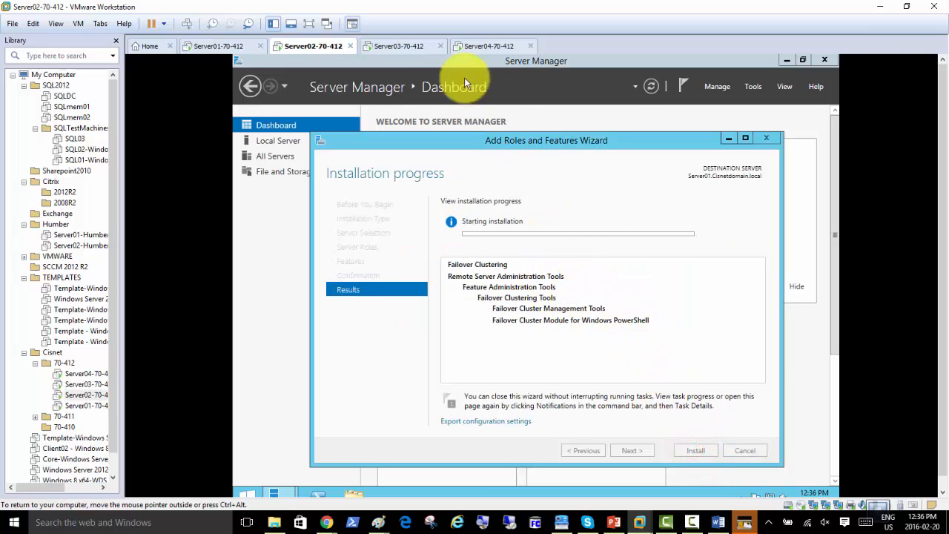
click(400, 46)
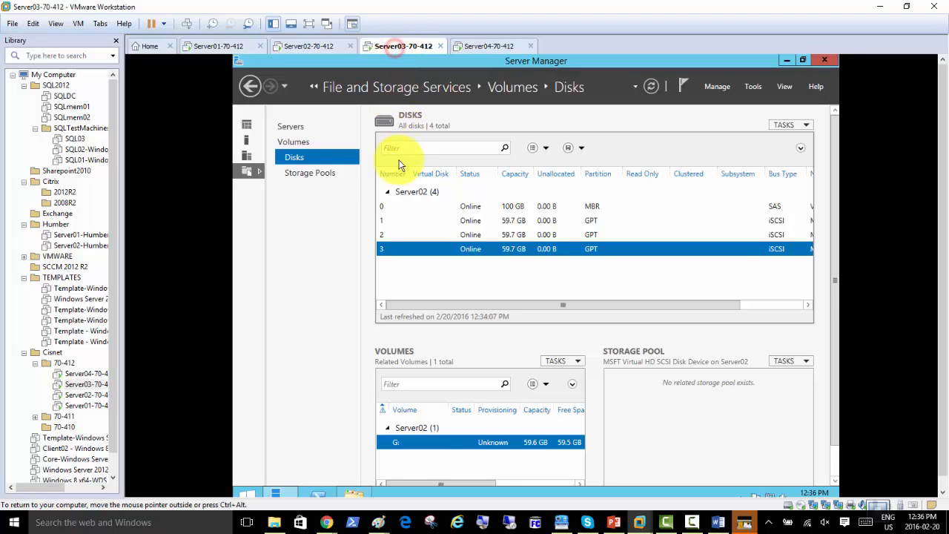
From the dashboard, add the Failover Clustering feature with its required supporting features
click(248, 123)
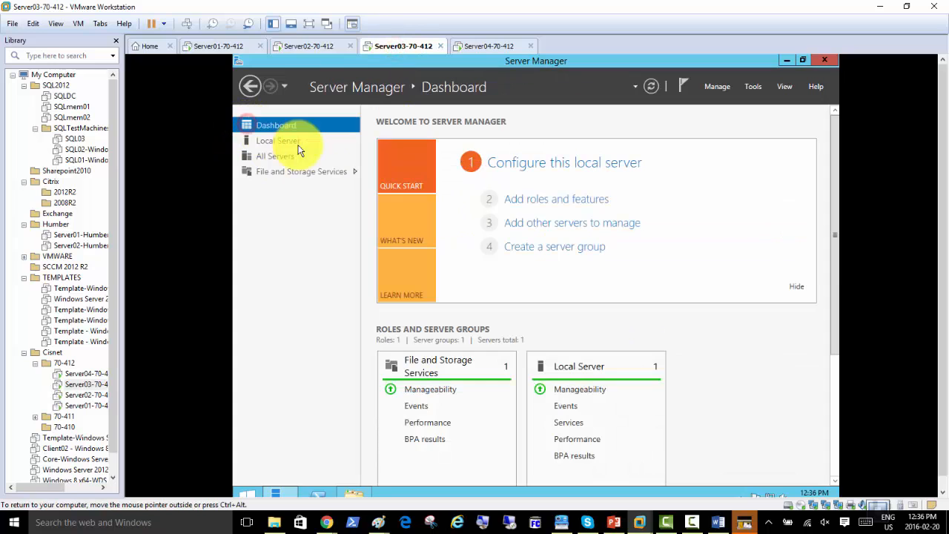
click(523, 202)
click(651, 466)
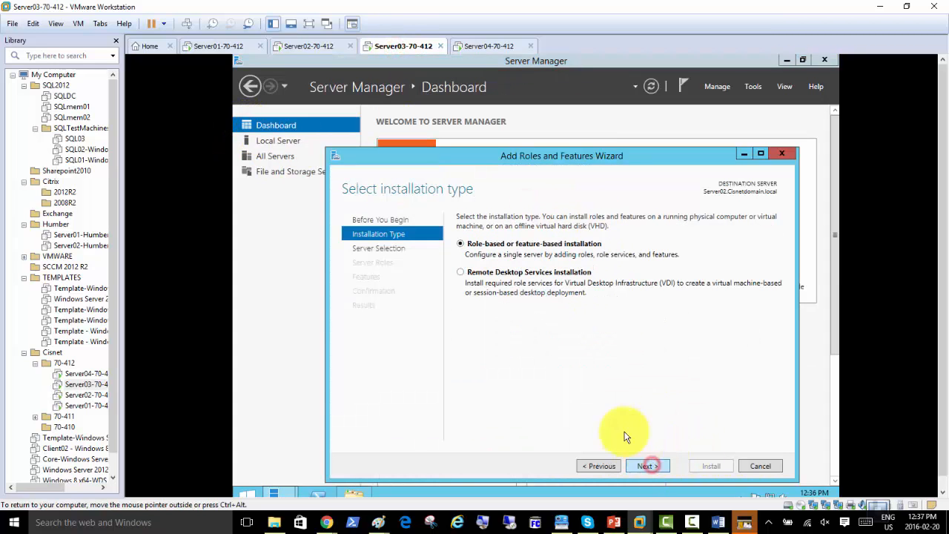
click(648, 467)
click(647, 466)
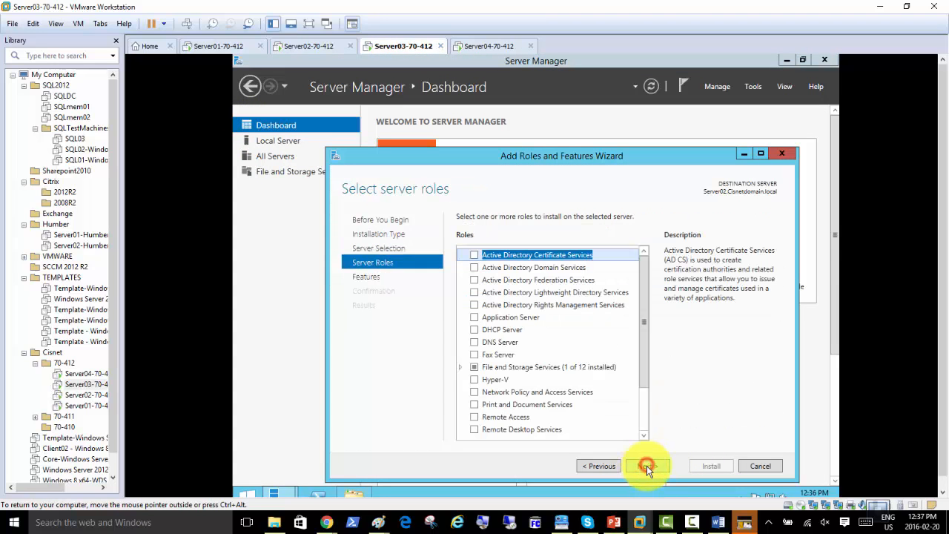
click(647, 465)
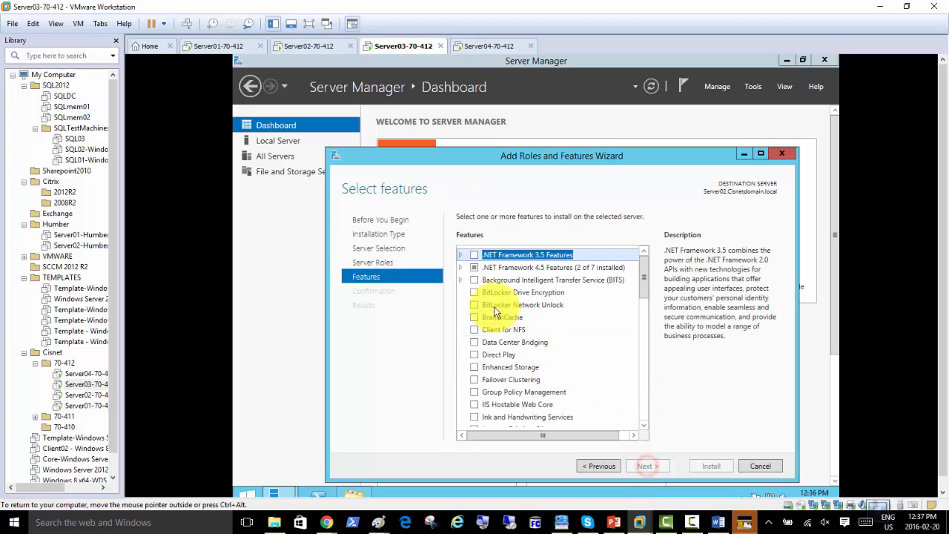
click(475, 379)
click(601, 413)
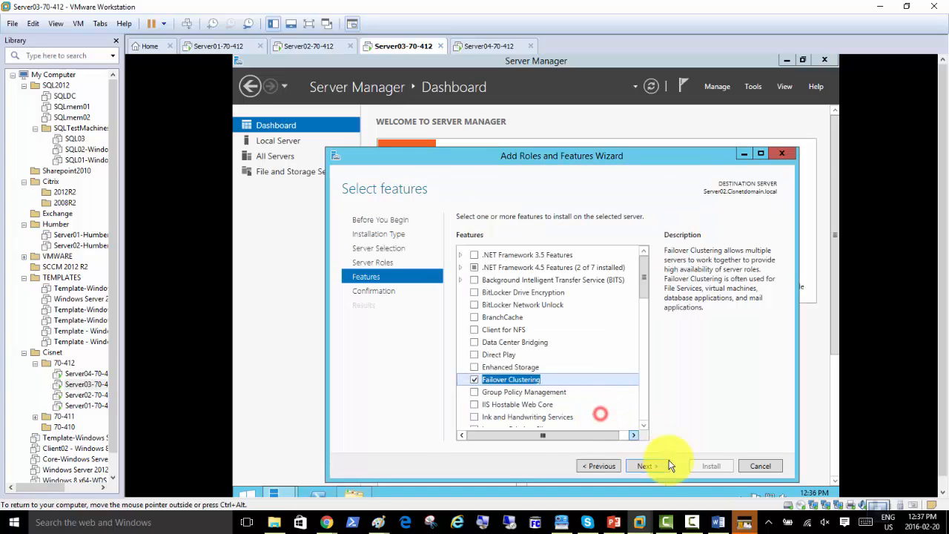
Allow automatic restart, install Failover Clustering, and return to the Server02 VM
click(655, 466)
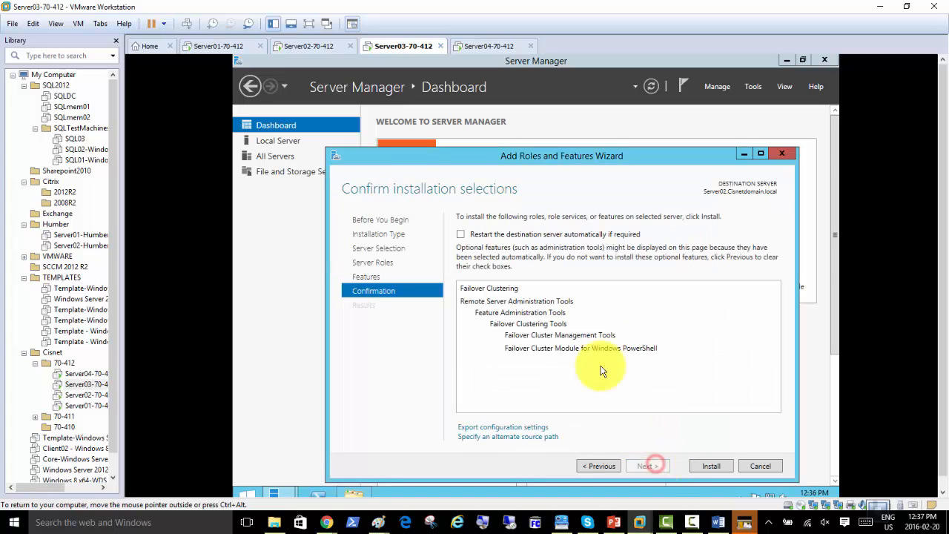
click(462, 235)
click(582, 317)
click(702, 462)
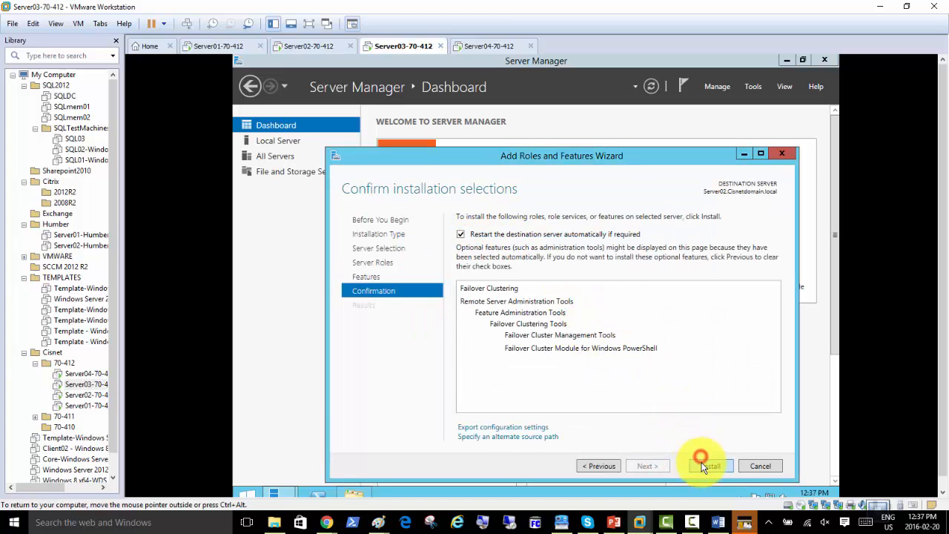
click(319, 46)
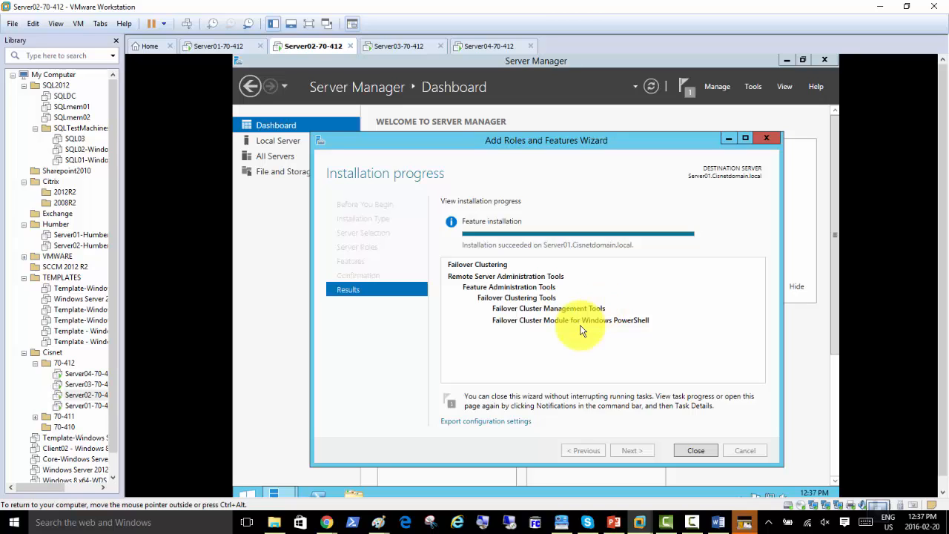
Close the finished installation wizards on Server02 and Server03-70-412, then return to the Server02-70-412 tab
click(688, 447)
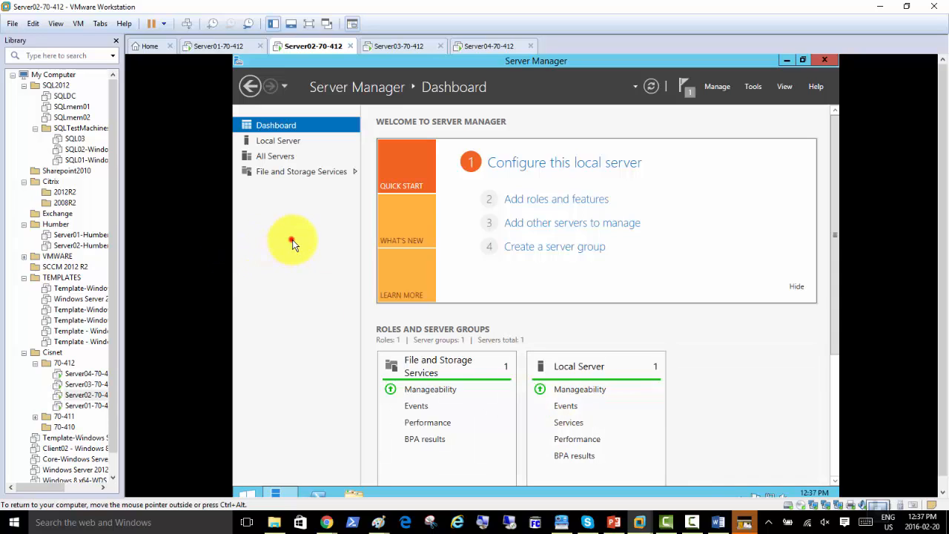
click(395, 46)
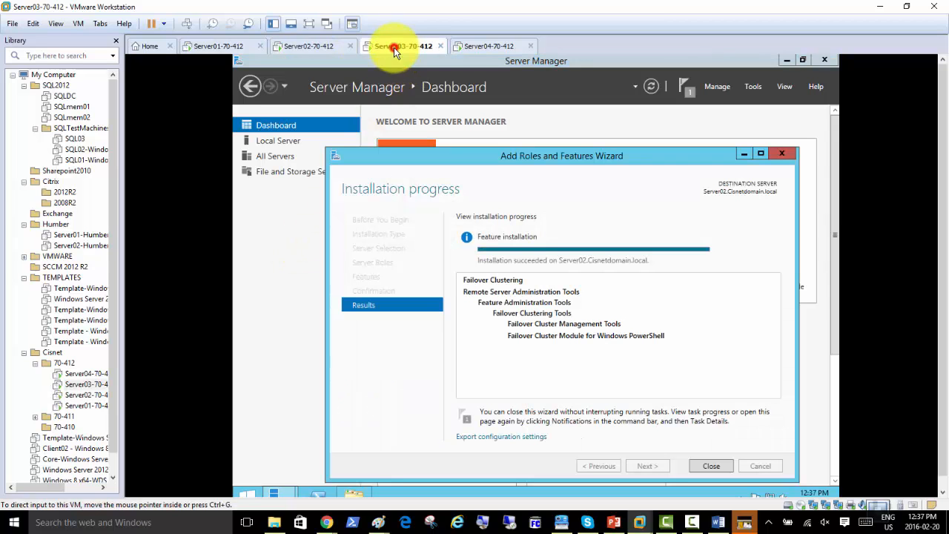
click(710, 468)
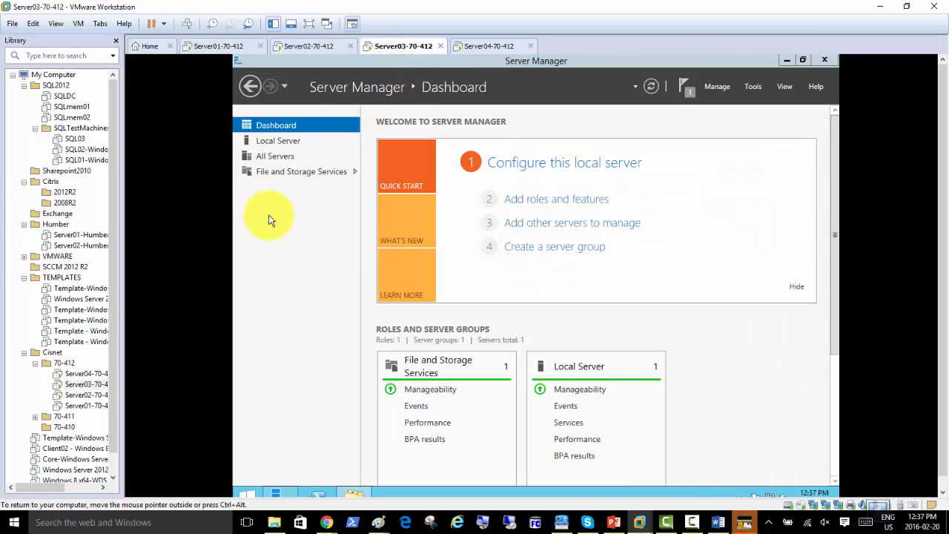
click(304, 47)
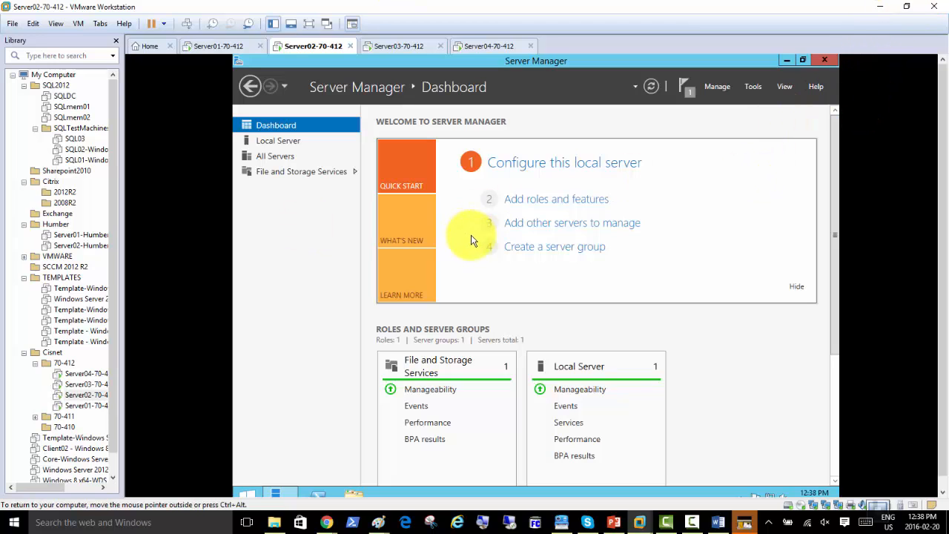
Launch Failover Cluster Manager from Server Manager's Tools menu on Server02
click(755, 87)
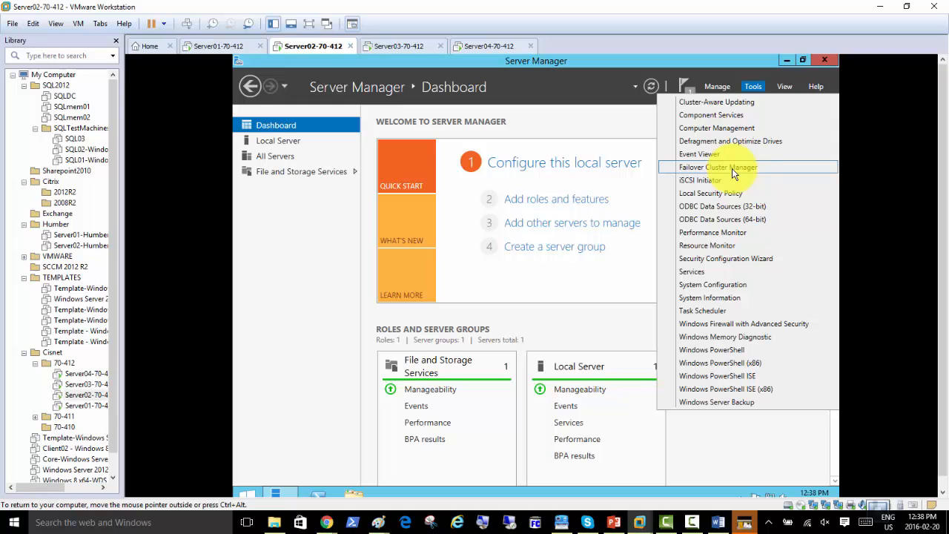
click(737, 167)
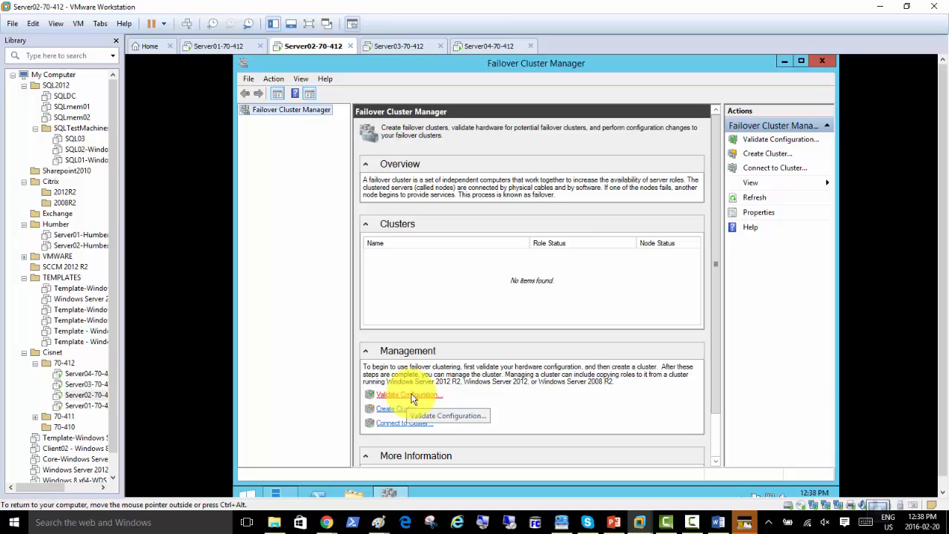
Choose Validate Configuration from the Failover Cluster Manager node's context menu
right_click(294, 113)
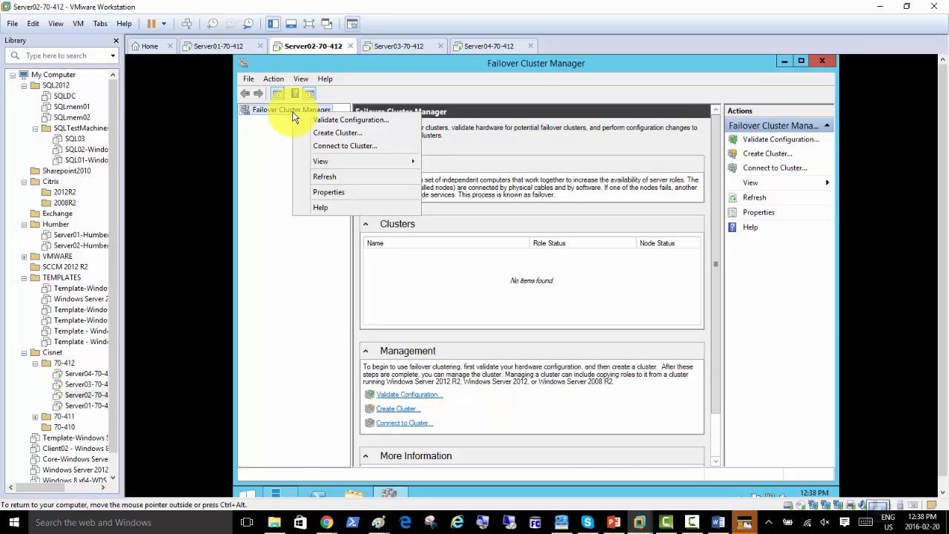
click(379, 123)
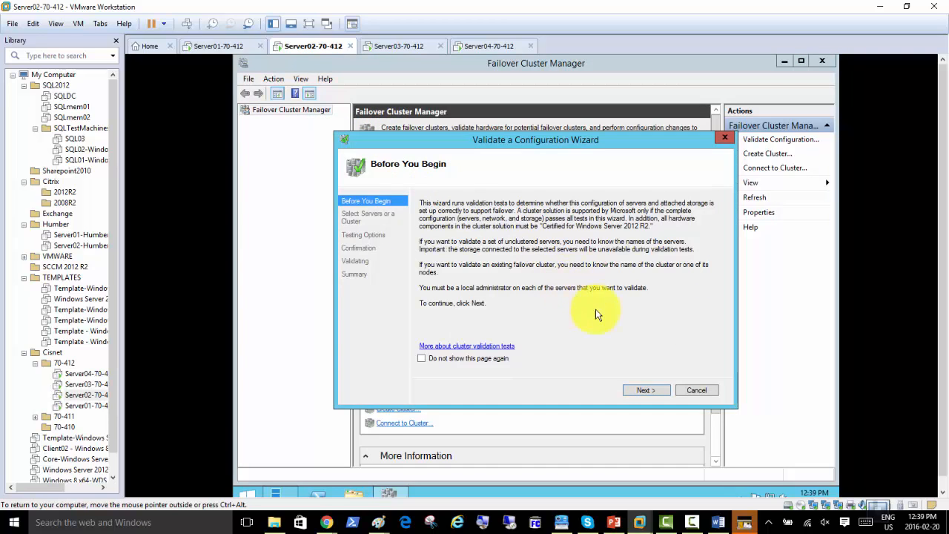
Move past the validation wizard's Before You Begin page to the server selection page
click(641, 392)
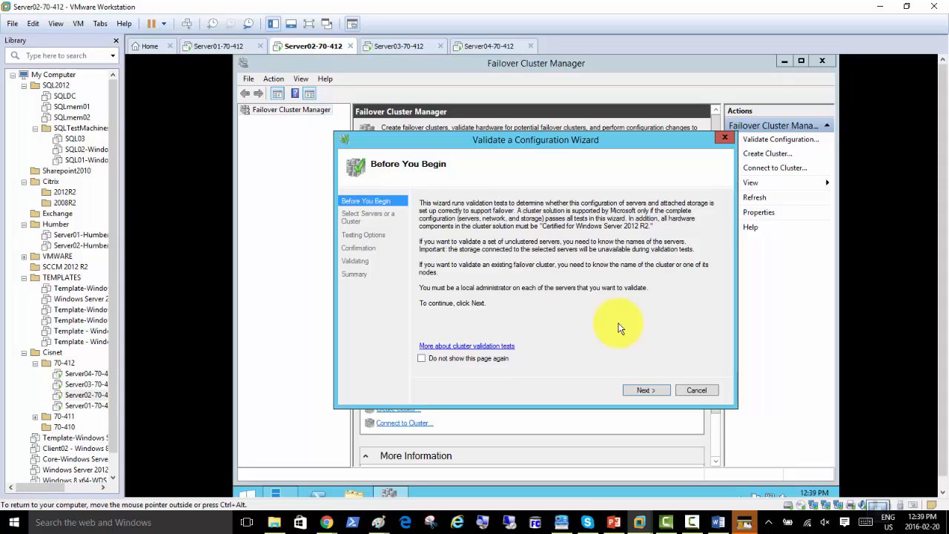
click(645, 391)
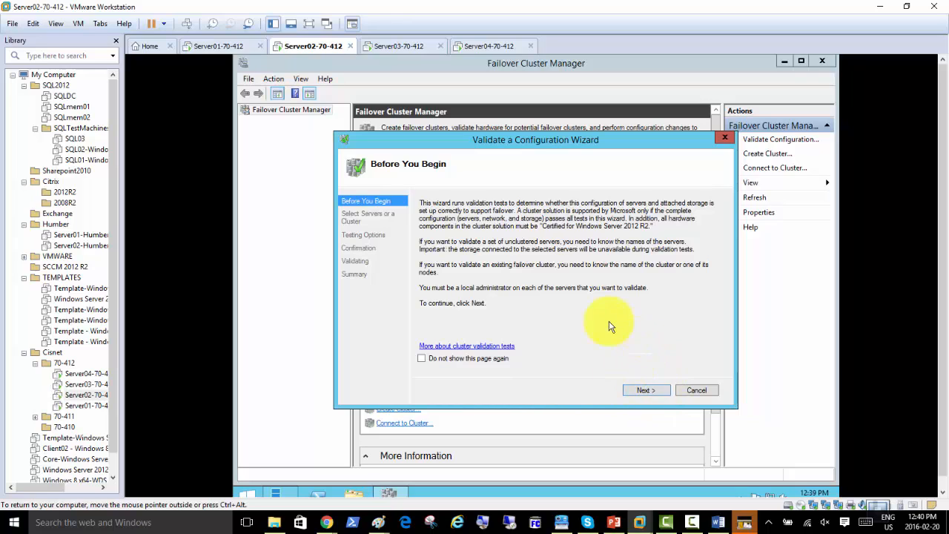
click(647, 390)
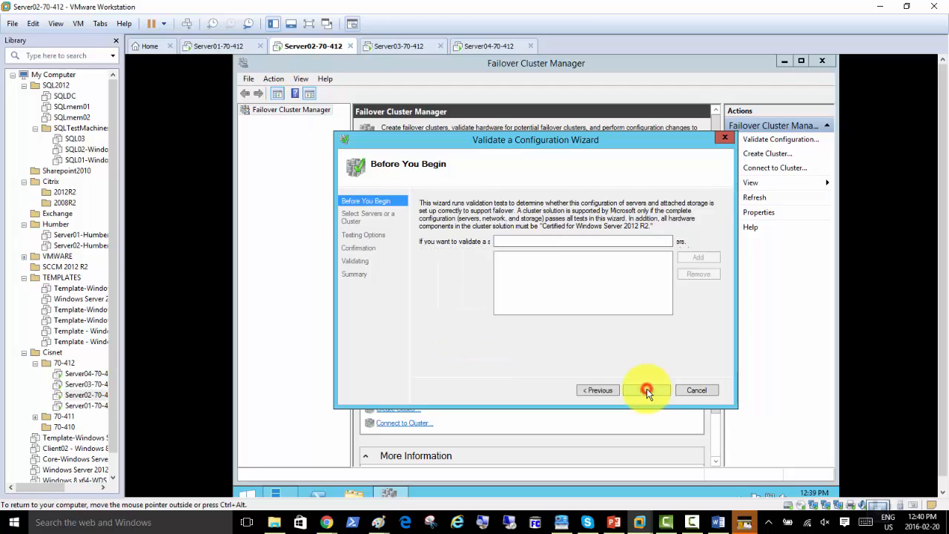
click(524, 241)
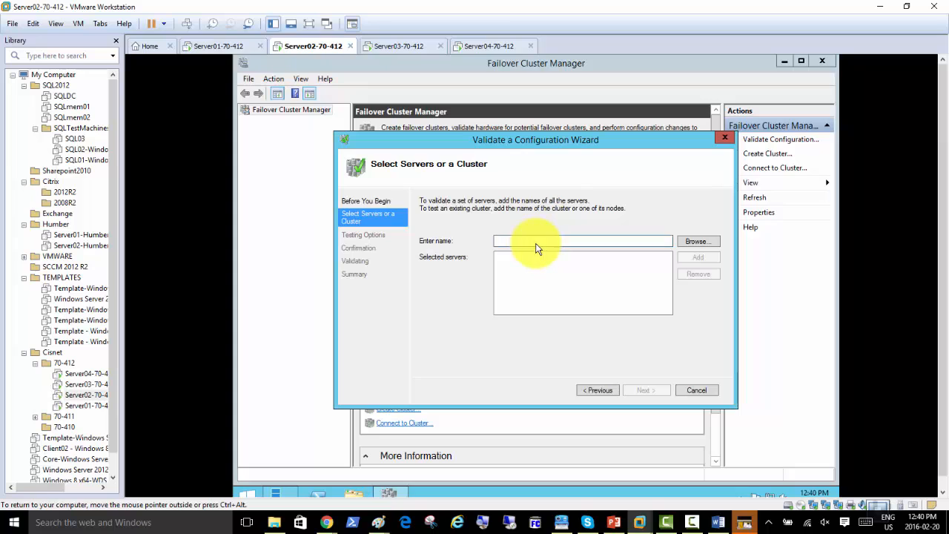
Search the domain for 'server' and pick SERVER01 and SERVER02 from the matching computers
click(691, 241)
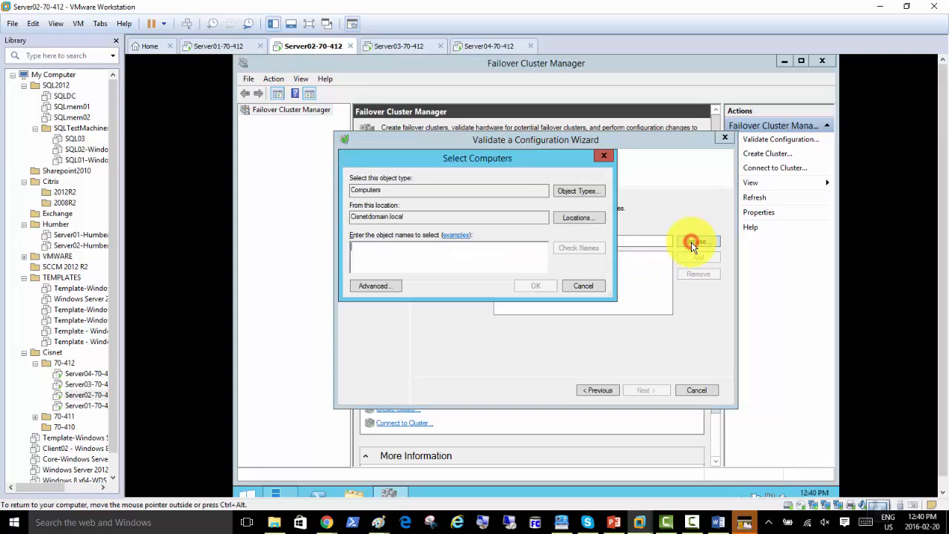
click(460, 255)
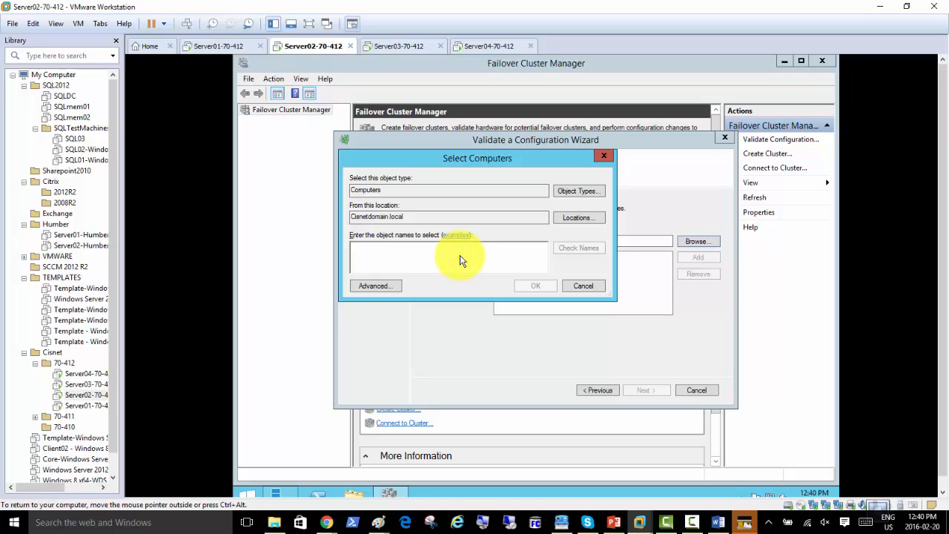
text(server)
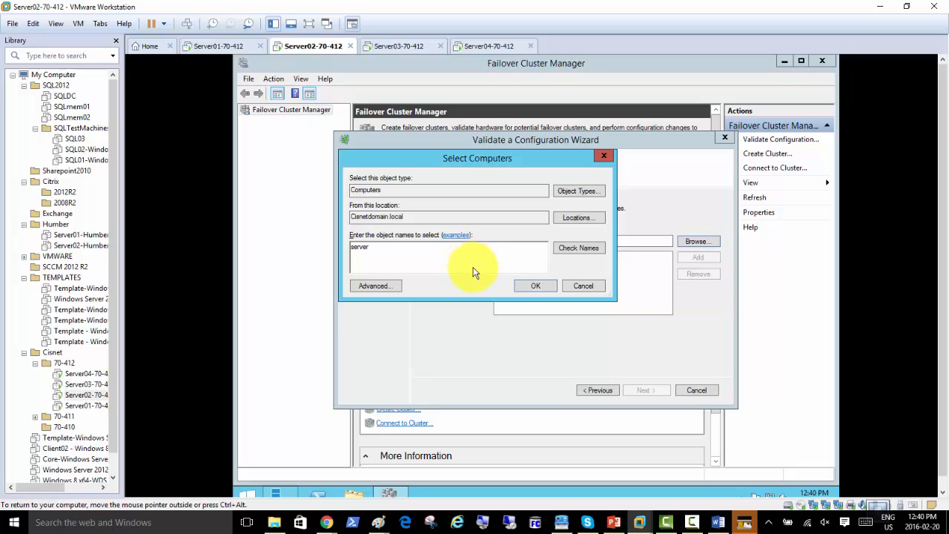
click(565, 256)
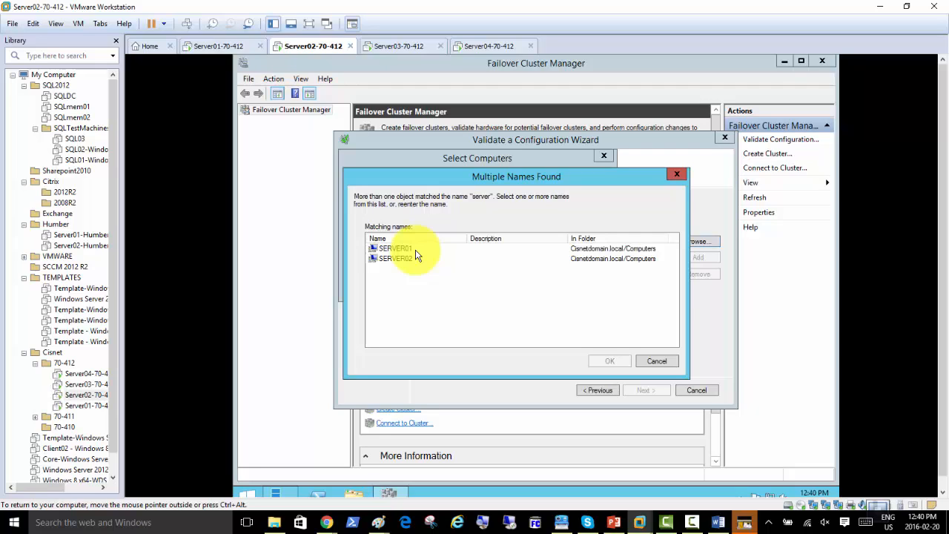
click(411, 249)
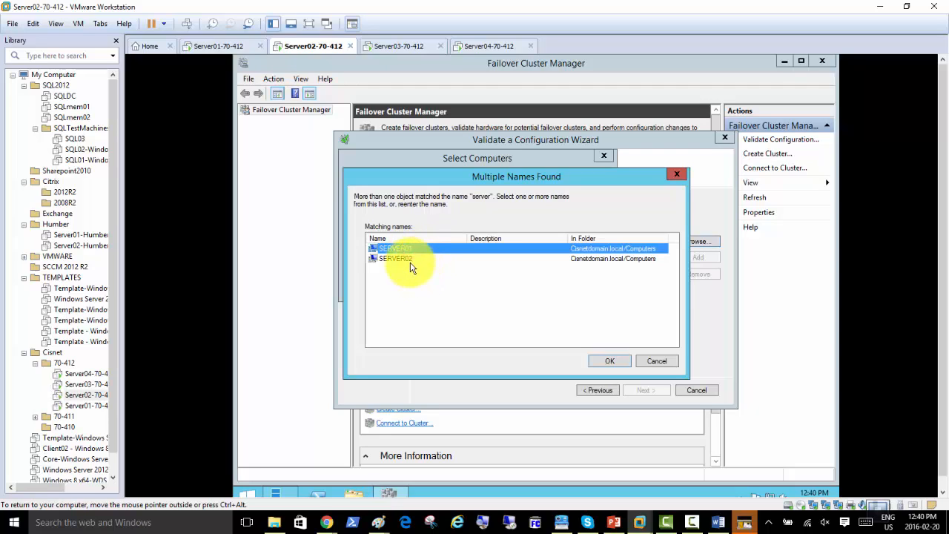
ctrl+click(409, 259)
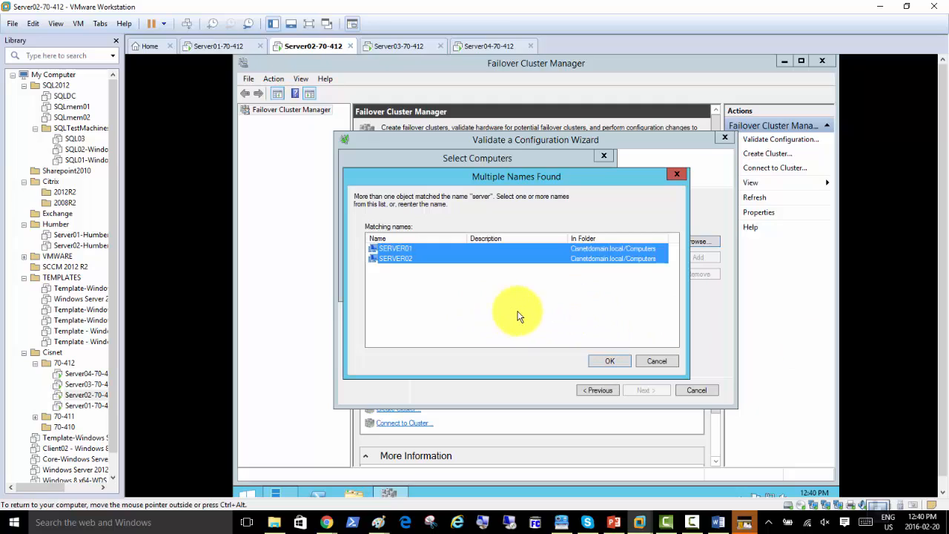
click(605, 365)
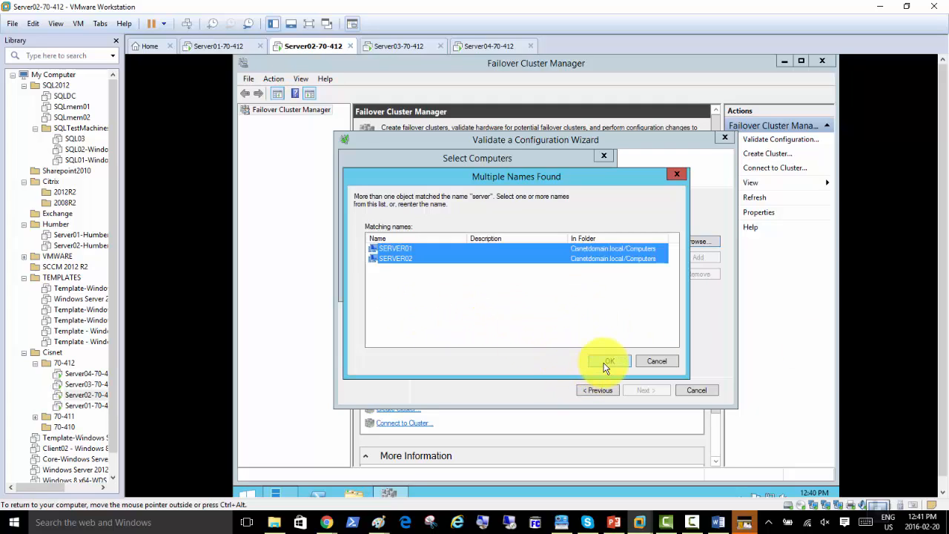
click(606, 361)
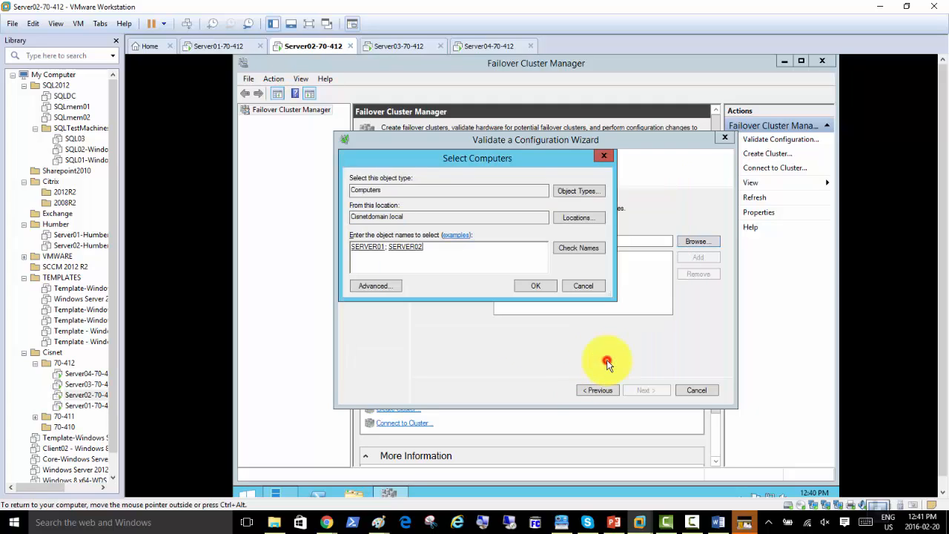
Add SERVER01 and SERVER02, keep 'Run all tests (recommended)', and advance to Confirmation
click(533, 287)
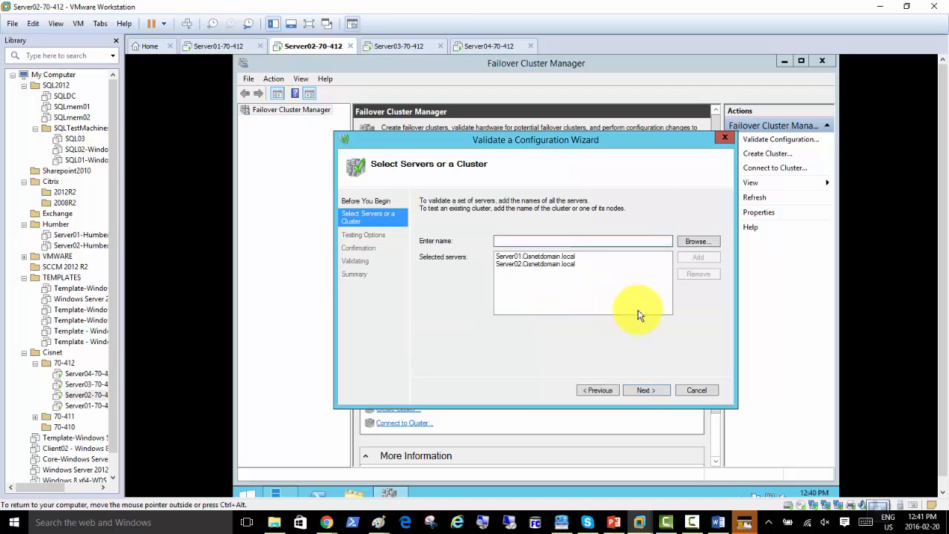
click(645, 392)
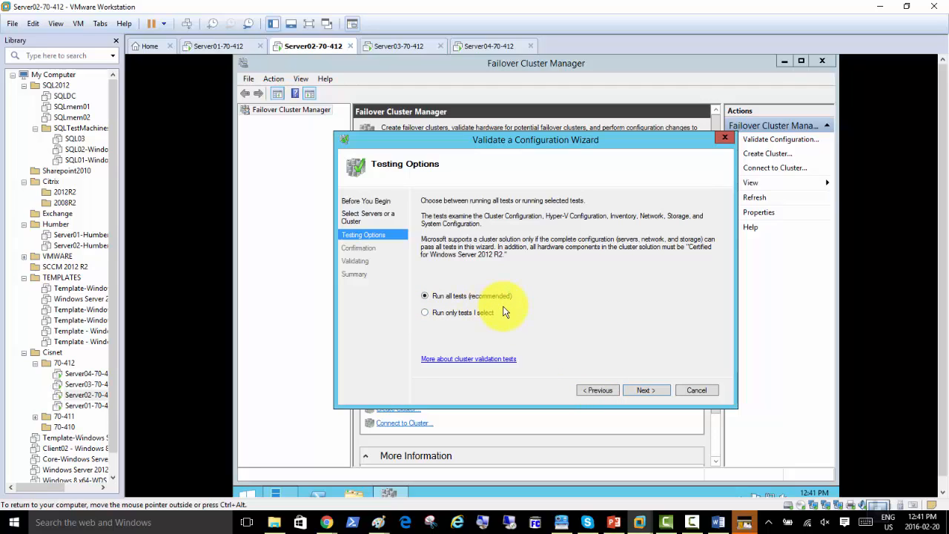
click(647, 391)
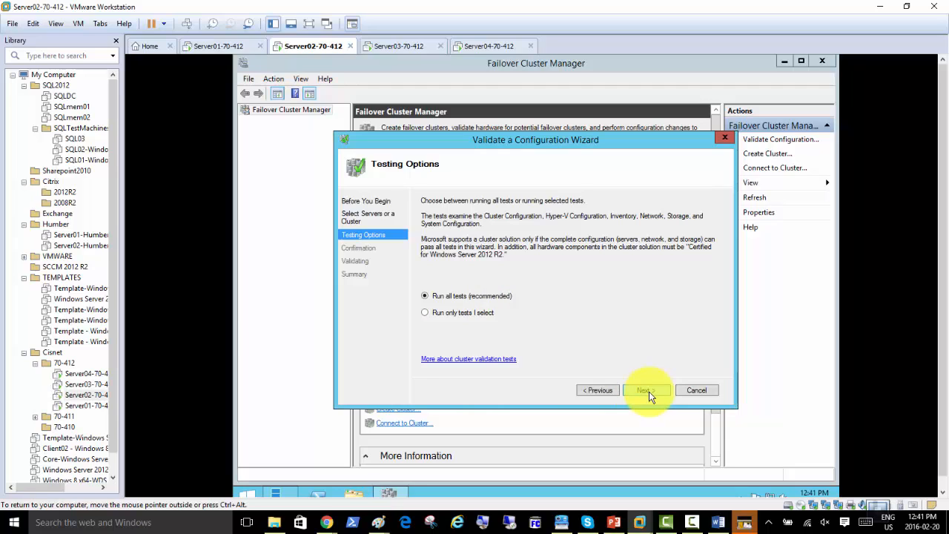
click(646, 390)
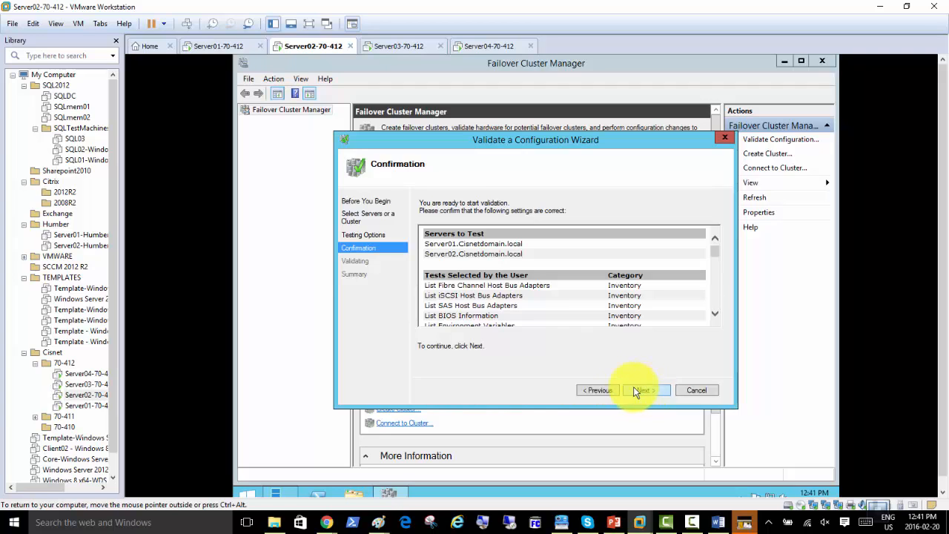
Start the validation tests on Server01 and Server02 and let them run to the Summary
click(599, 390)
click(641, 393)
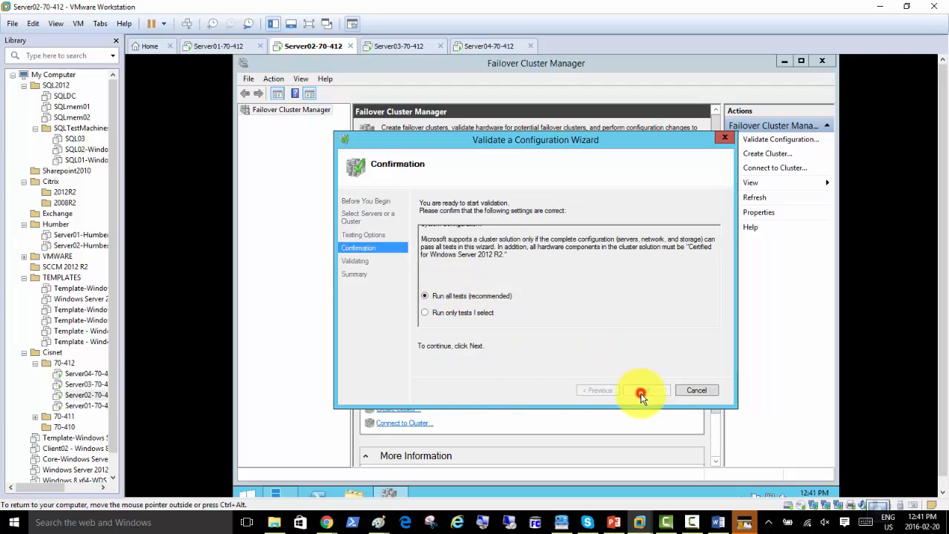
click(642, 393)
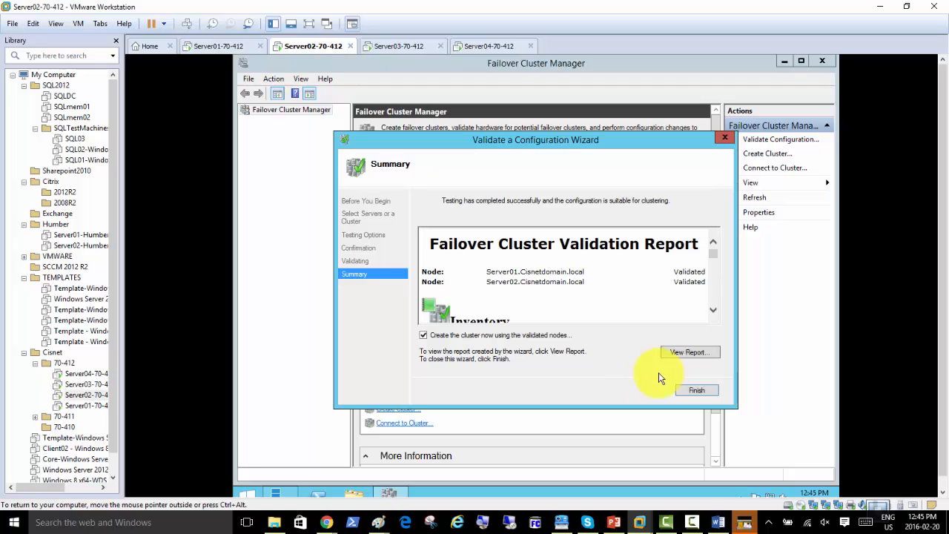
click(712, 311)
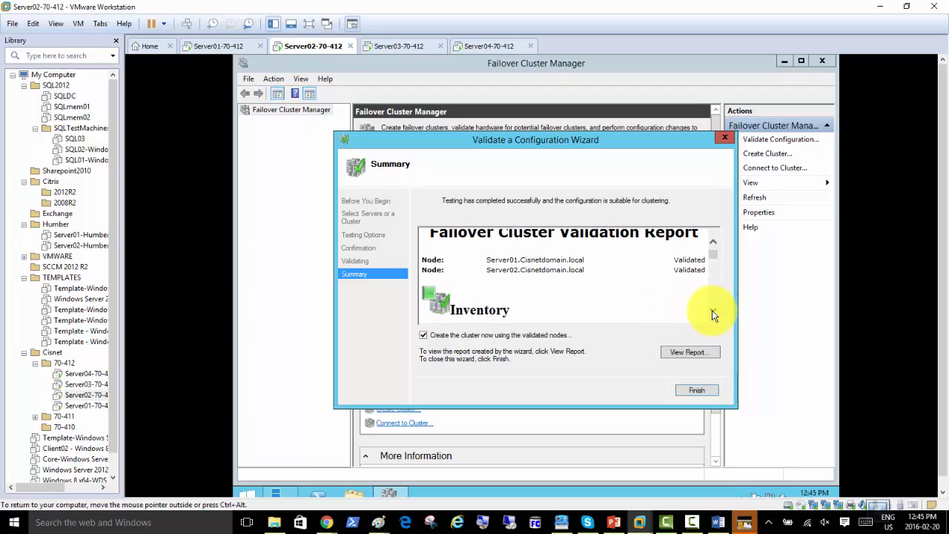
click(712, 311)
click(712, 315)
click(712, 315)
click(711, 315)
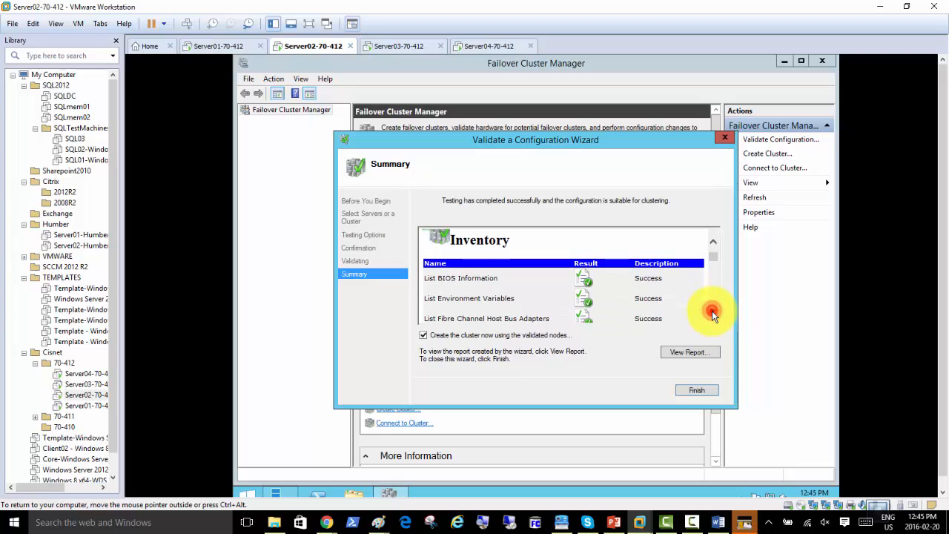
click(712, 315)
click(712, 316)
click(712, 315)
click(712, 315)
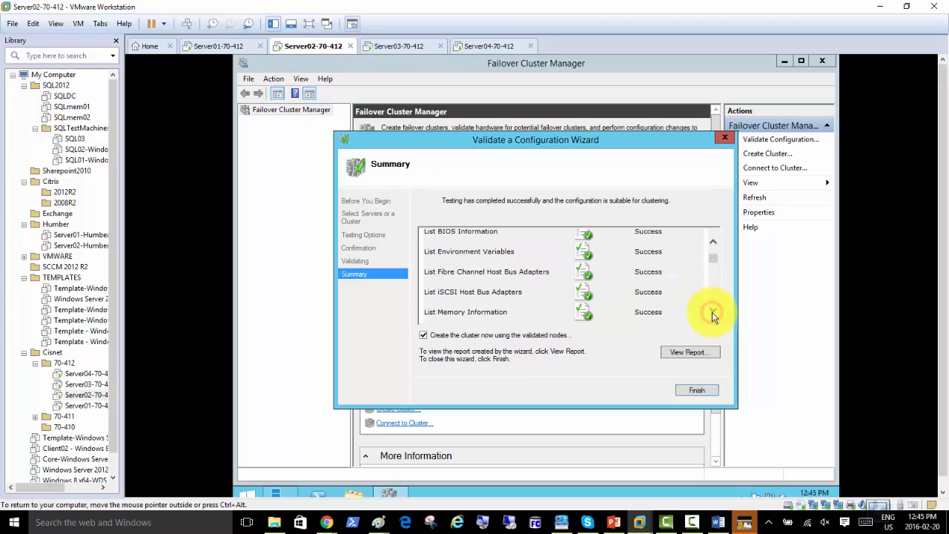
click(712, 315)
click(712, 314)
click(712, 314)
click(712, 314)
click(713, 312)
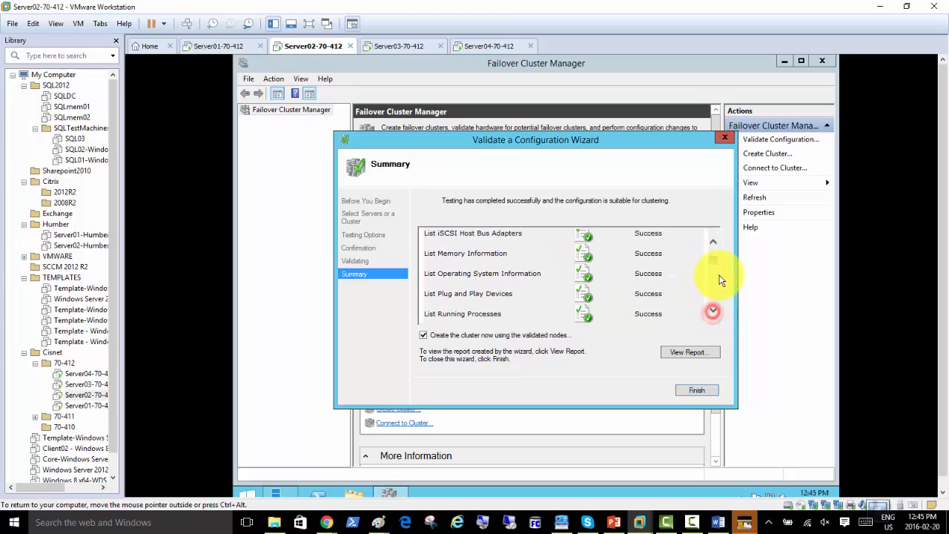
mouse_move(714, 262)
mouse_down()
mouse_move(718, 253)
mouse_move(714, 310)
mouse_move(709, 261)
mouse_up()
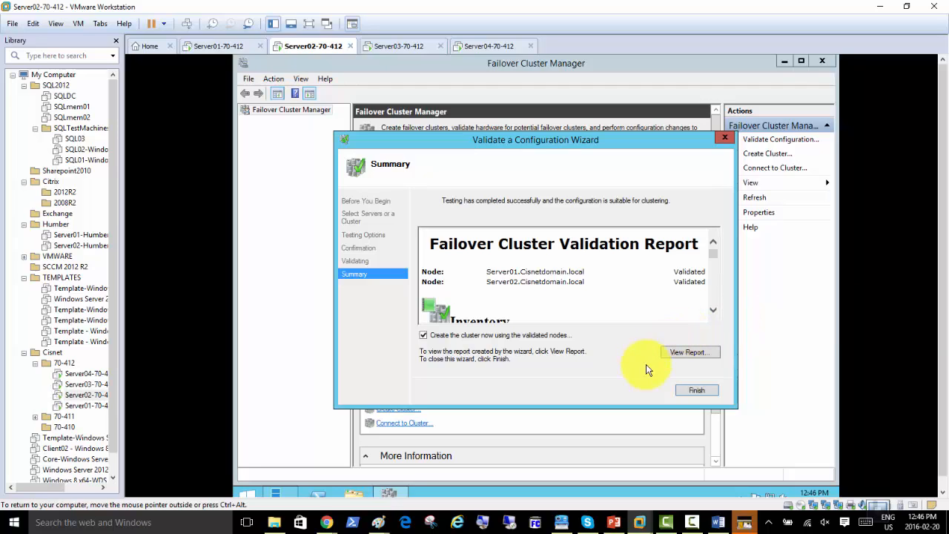
click(700, 393)
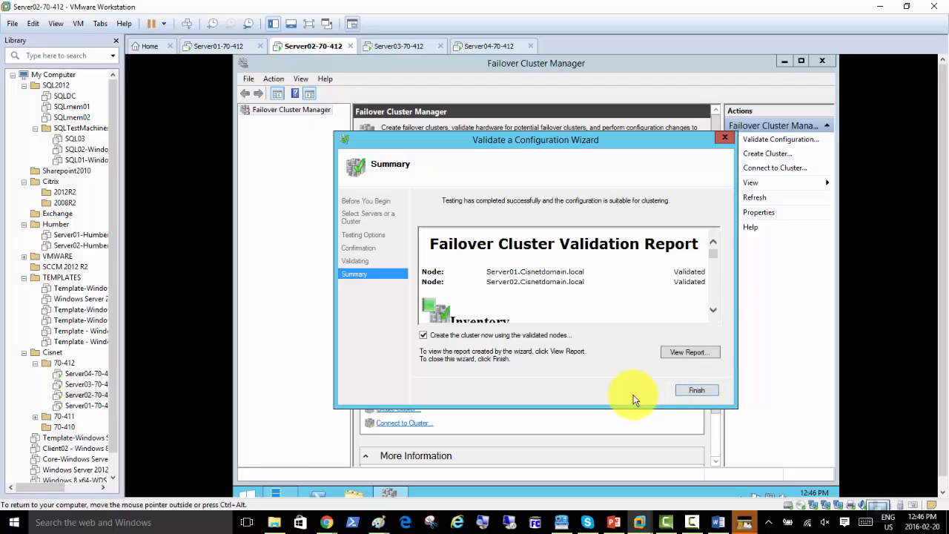
Finish validation with 'Create the cluster now using the validated nodes' checked to launch cluster creation
click(696, 390)
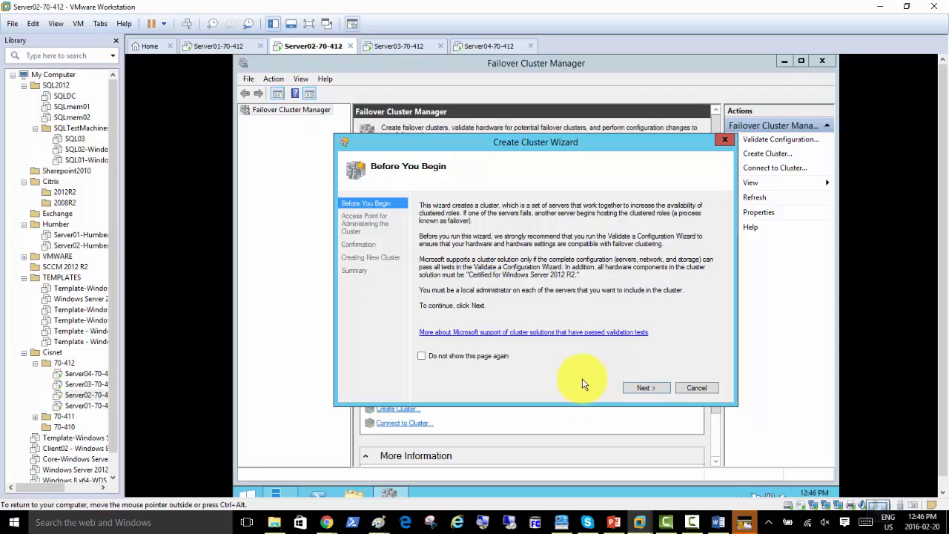
Advance the Create Cluster Wizard to the Access Point page and close the Snipping Tool
click(645, 390)
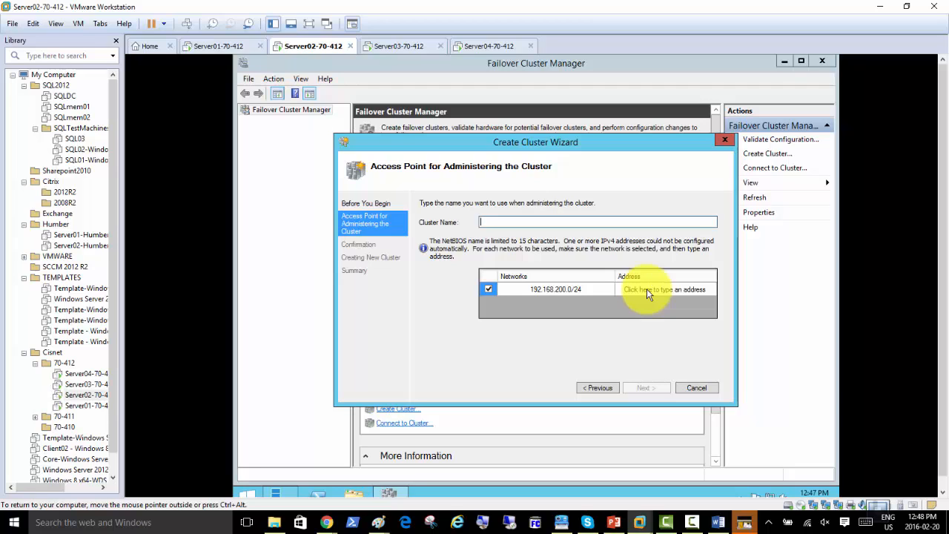
click(432, 524)
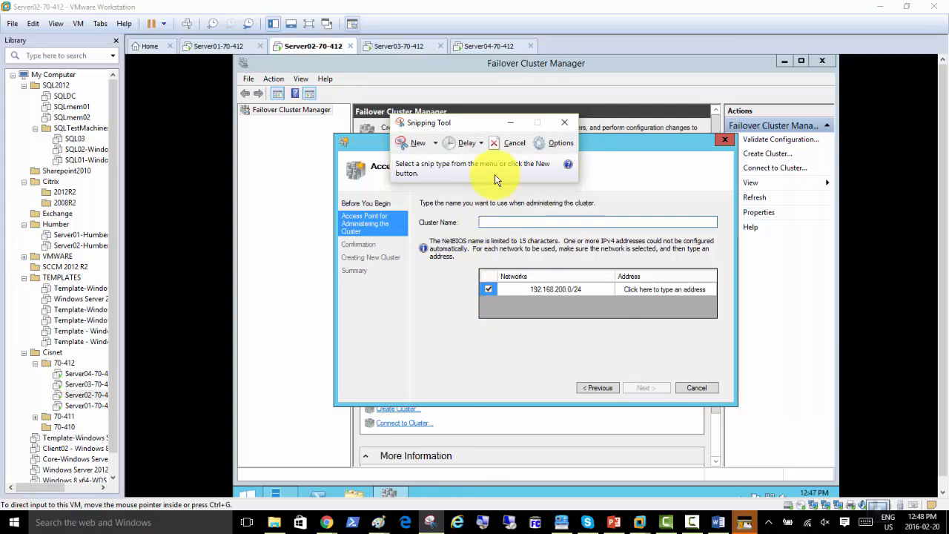
click(563, 125)
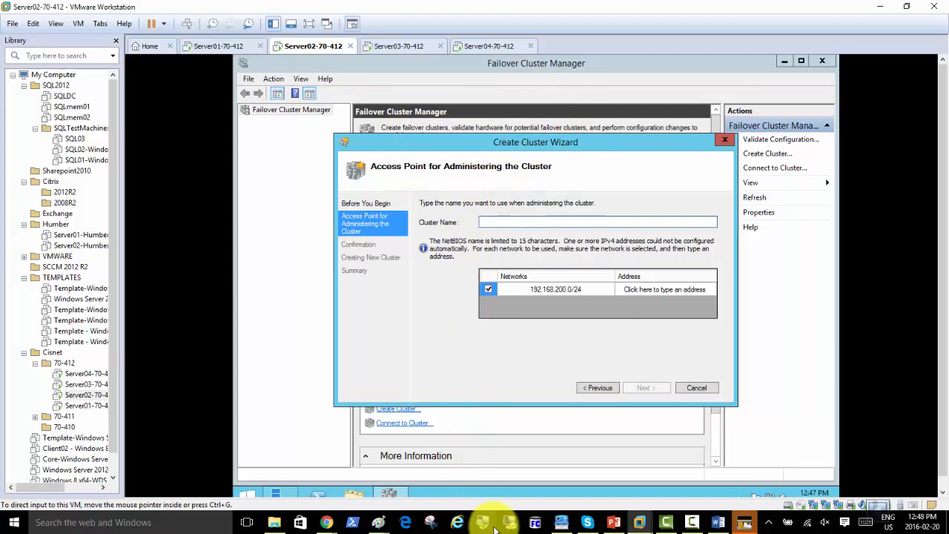
Bring the Paint diagram forward and start a new text label left of DC01
mouse_move(378, 522)
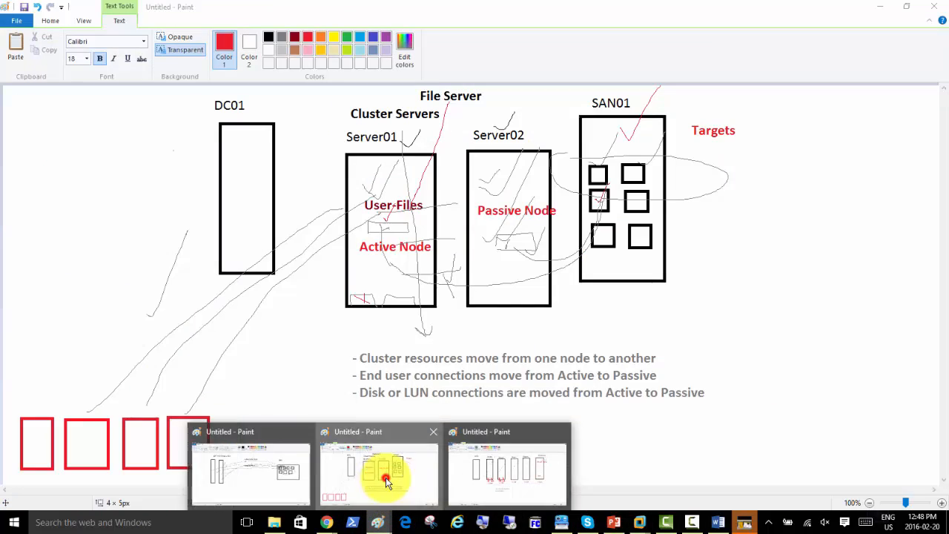
click(386, 480)
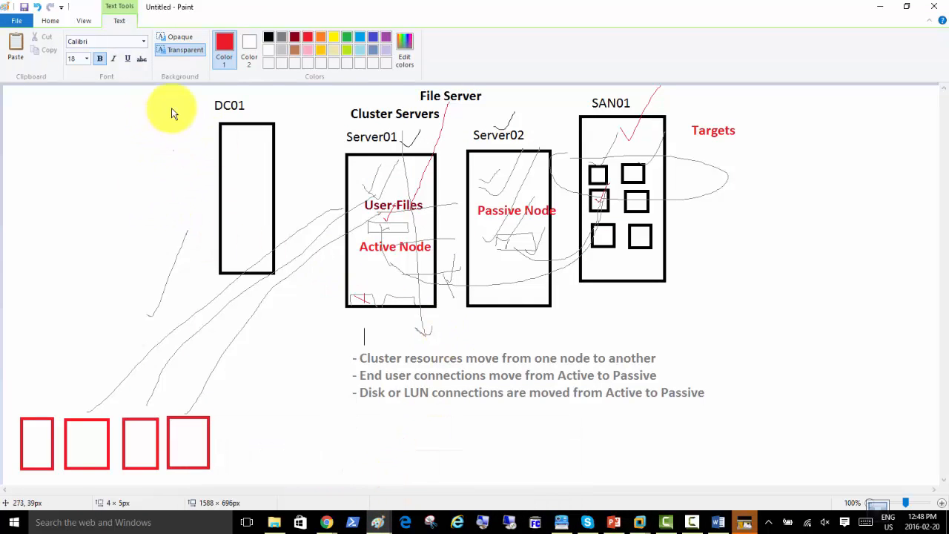
click(54, 22)
click(38, 178)
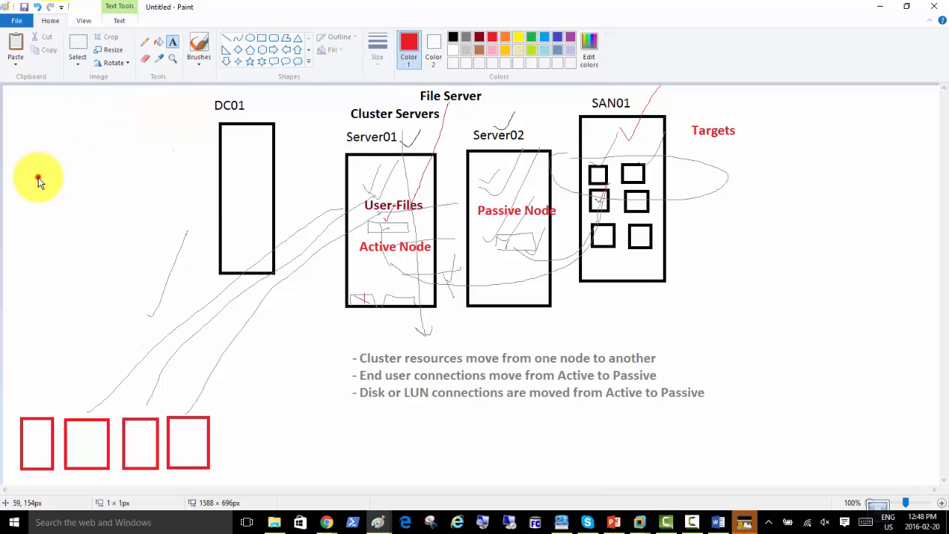
click(50, 177)
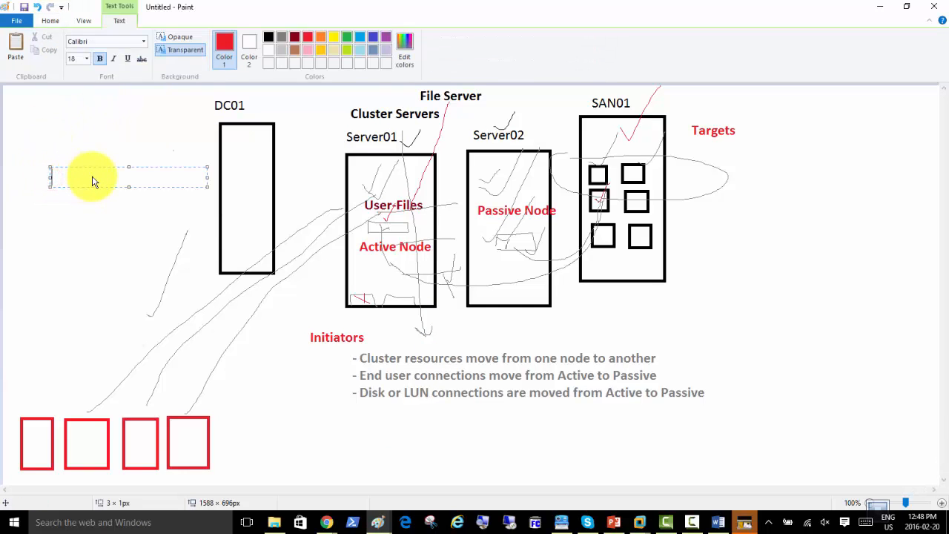
Type 'Cluster.cisnetdomain.local' in red and widen the label so it fits
text(Cluster.cisnetdomain.local)
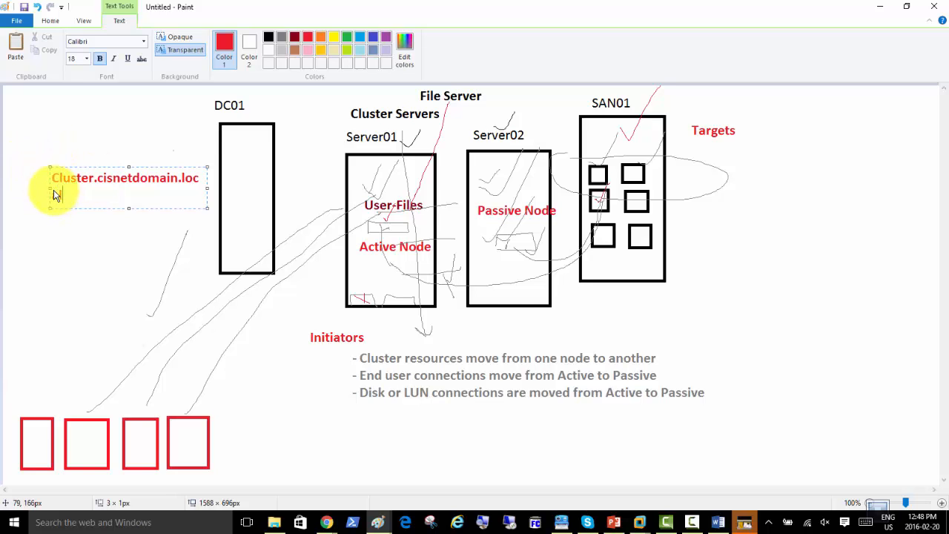
drag(50, 190, 34, 190)
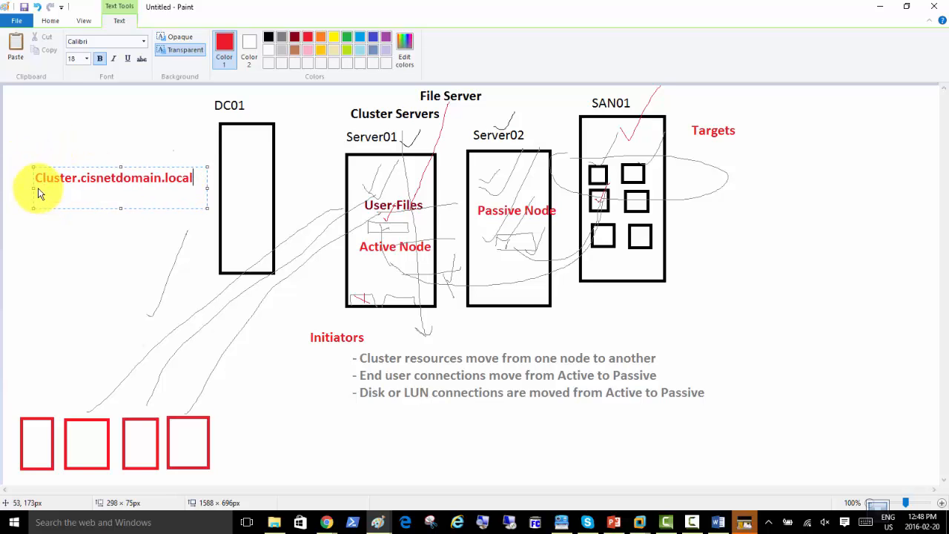
click(76, 182)
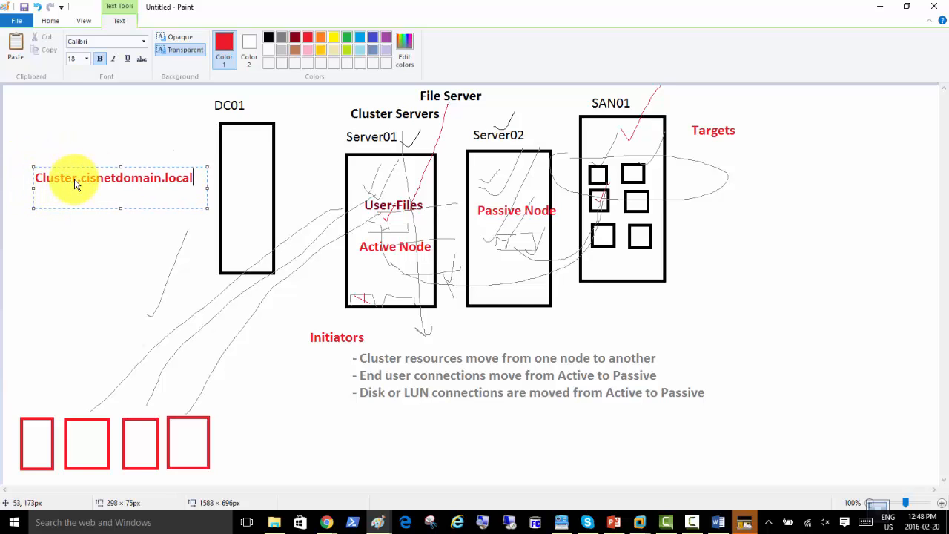
click(196, 181)
key(Return)
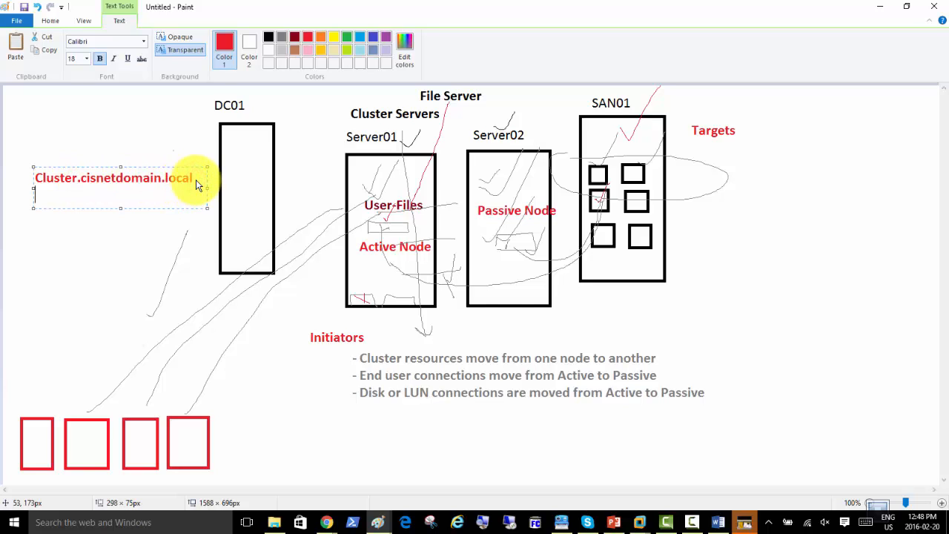
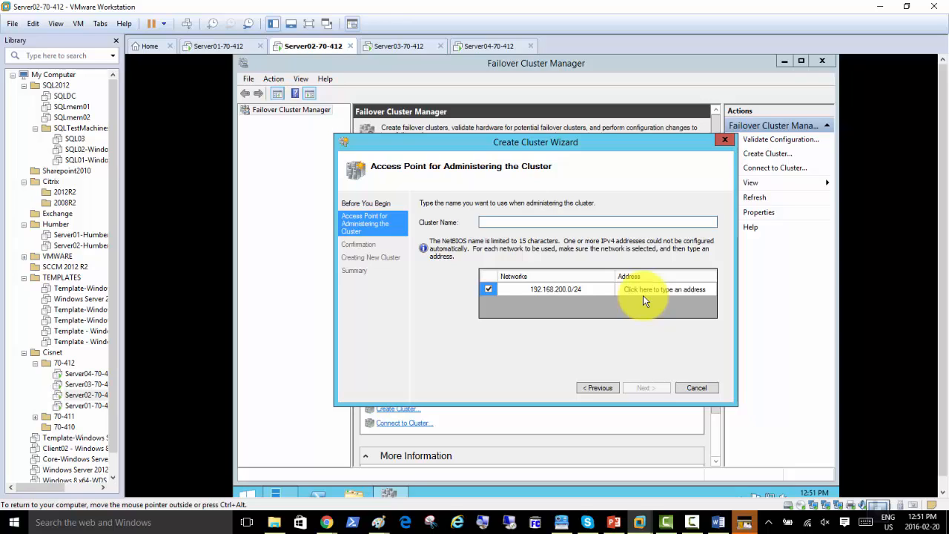
Enter a cluster name with the cisnetdomein.local suffix and static address 192.168.200.100
click(518, 223)
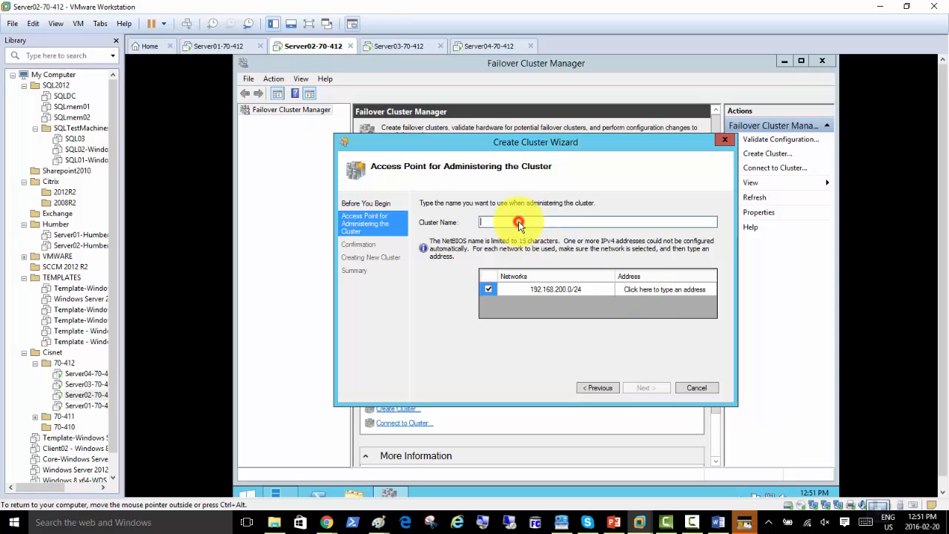
text(Cluster.)
text(cisnetdome)
text(in.local)
click(663, 289)
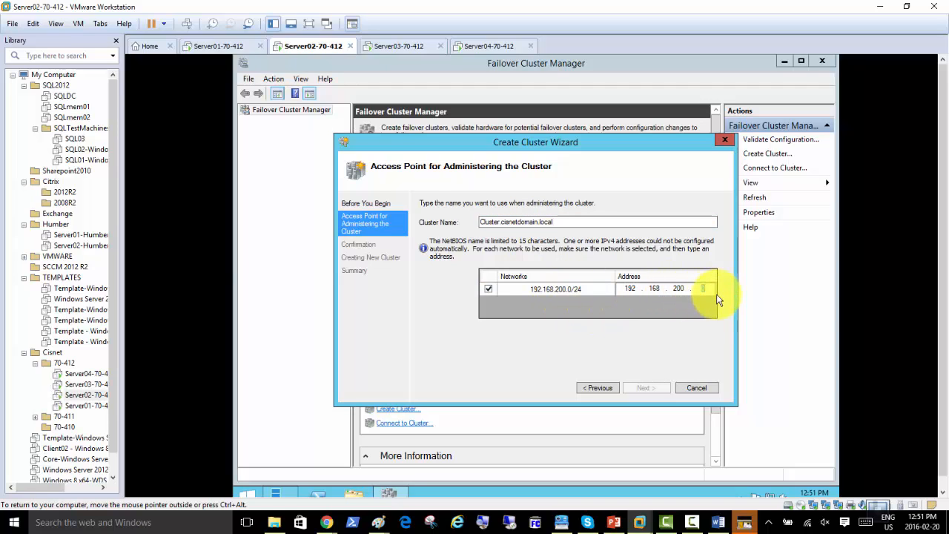
text(100)
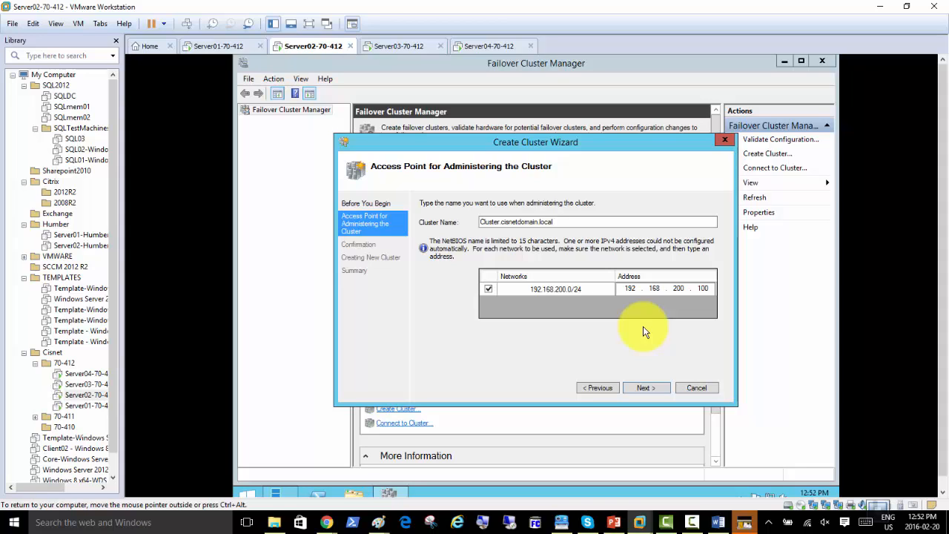
Drop the domain suffix so the cluster is named ClusterAccounts
click(657, 389)
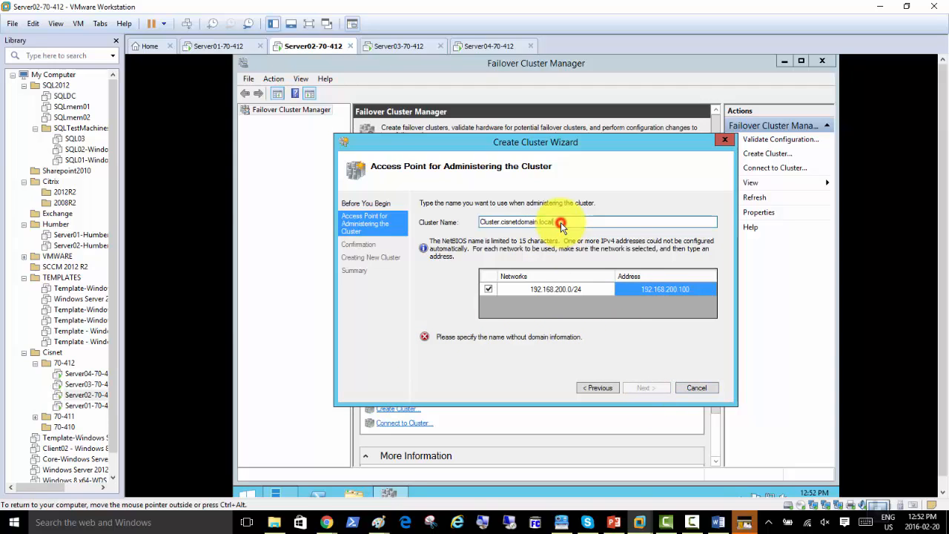
drag(563, 222, 500, 222)
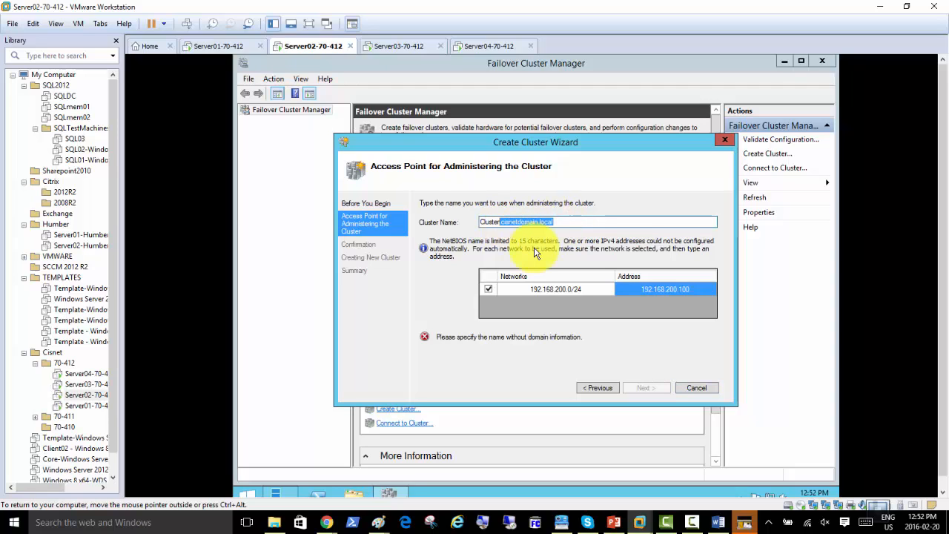
key(Delete)
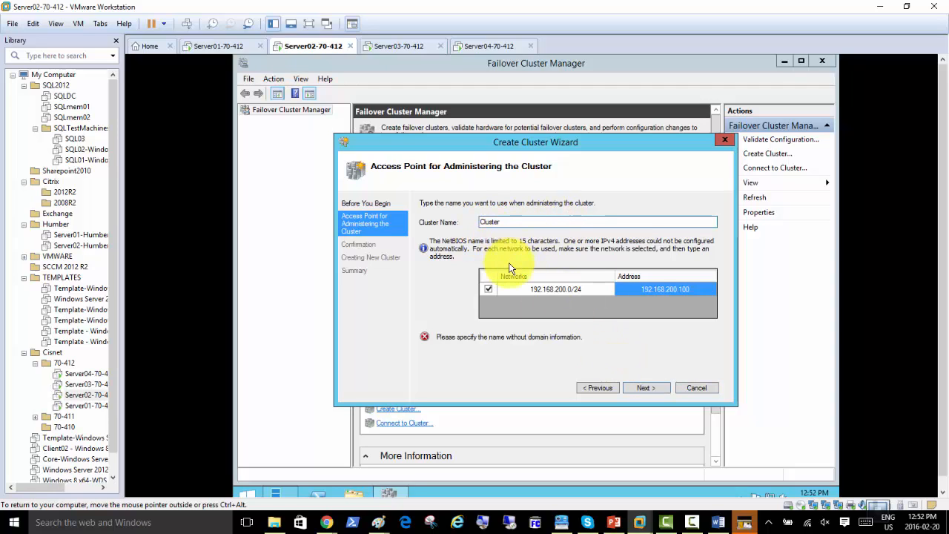
text(Accounts)
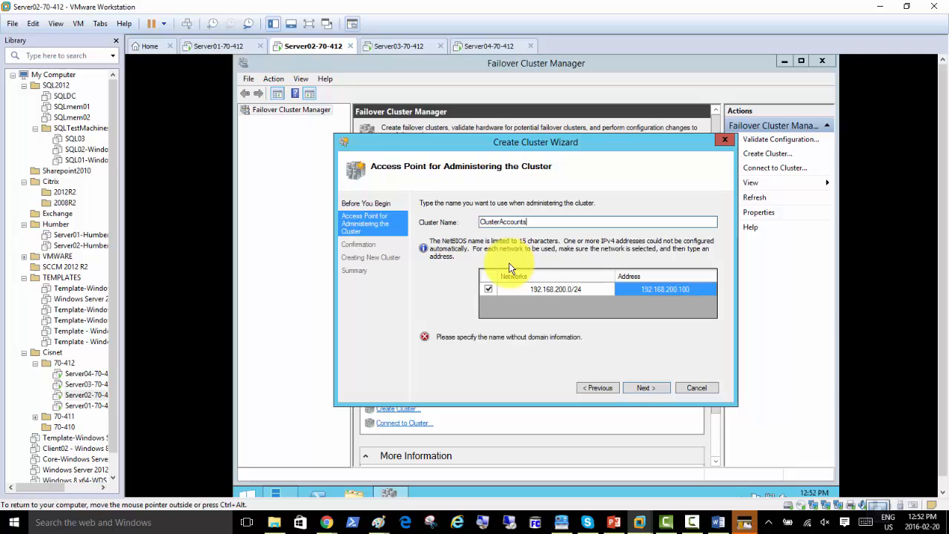
click(714, 523)
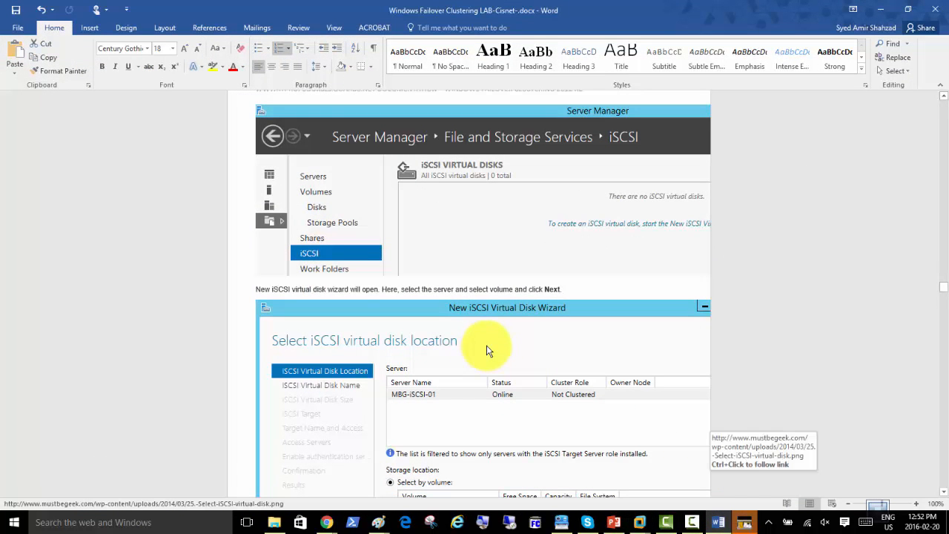
Scroll the lab guide down to page 31's section on opening Failover Cluster Manager
scroll(482, 341, down, 10)
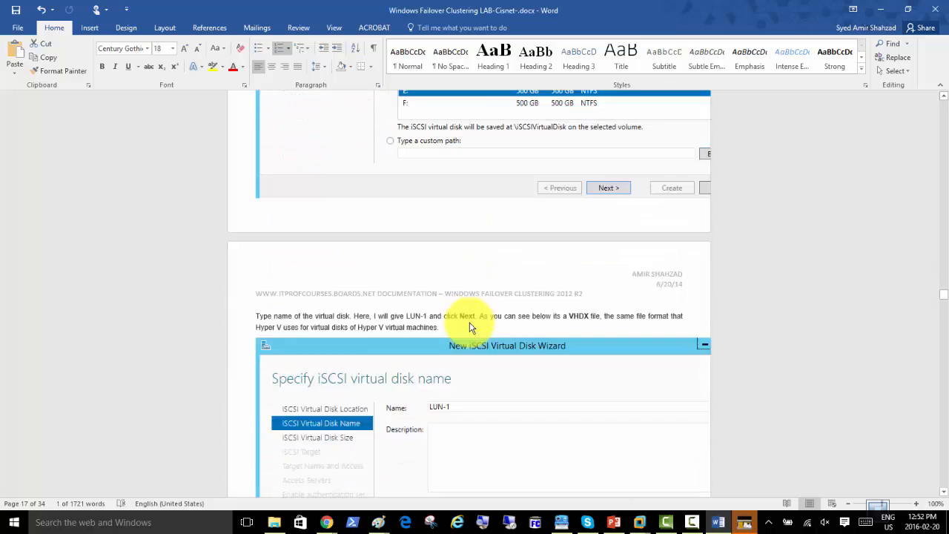
scroll(470, 327, down, 20)
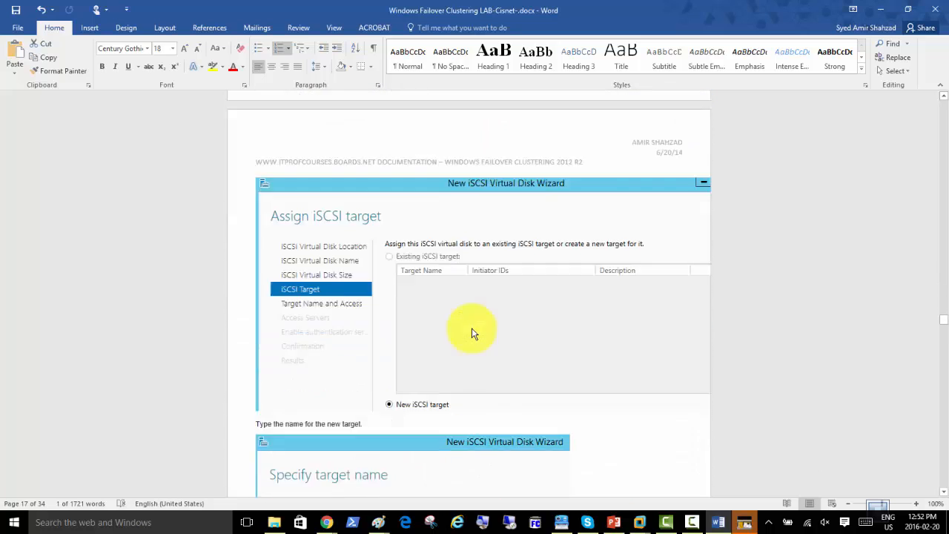
scroll(472, 332, down, 15)
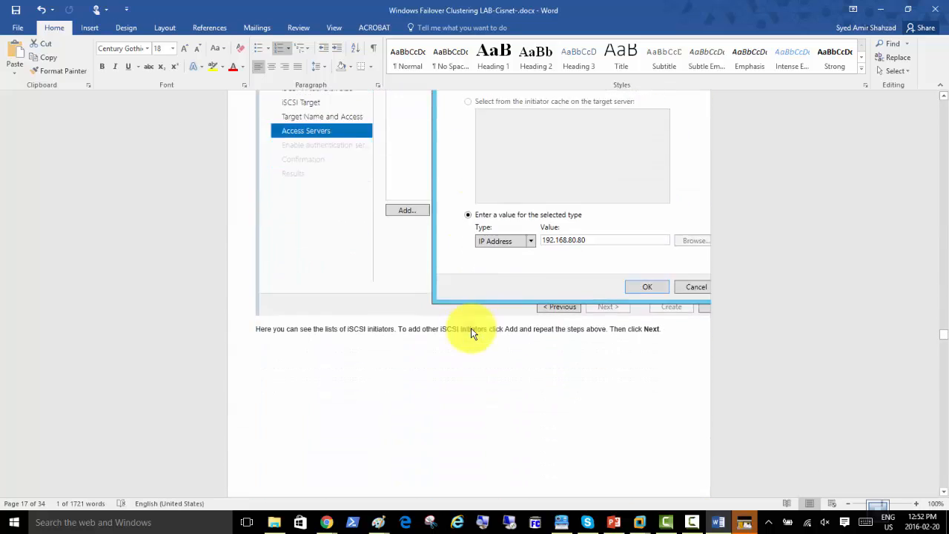
scroll(471, 332, down, 12)
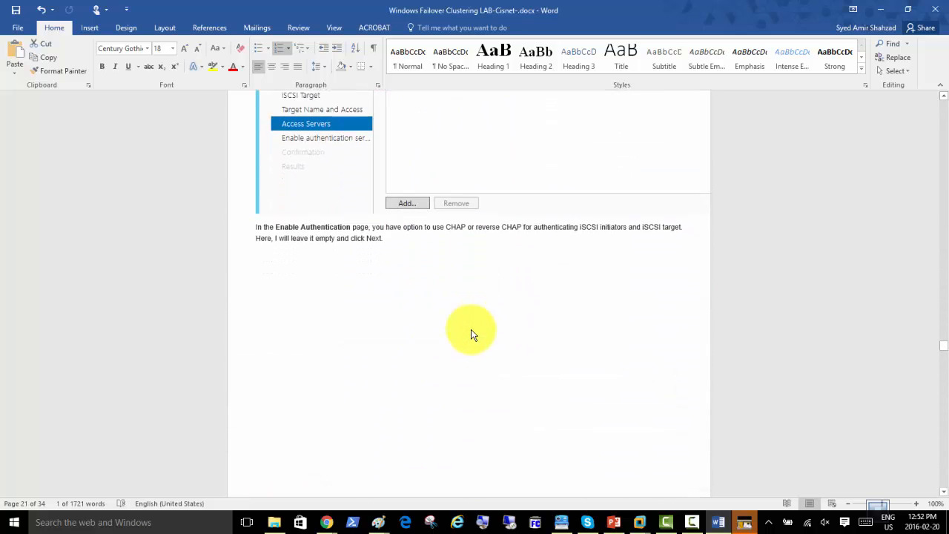
scroll(471, 333, down, 20)
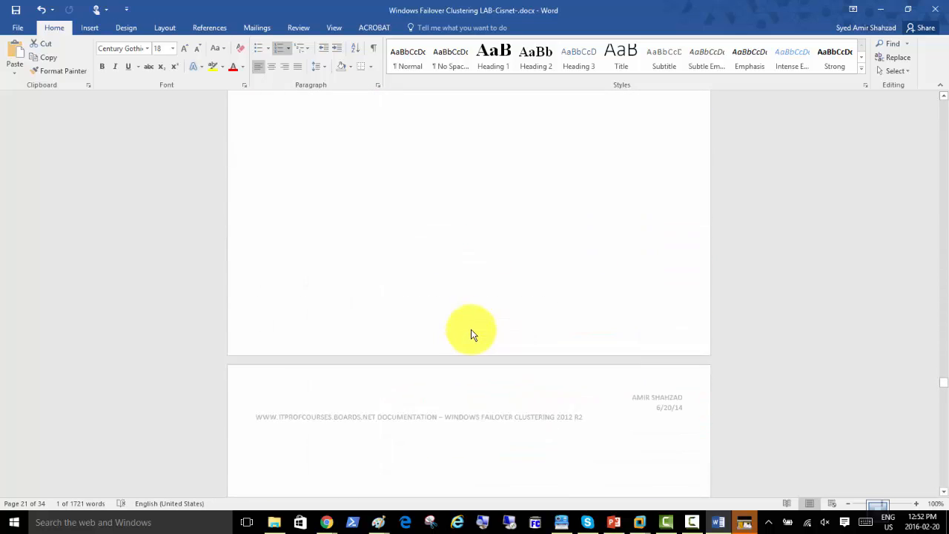
scroll(472, 333, down, 20)
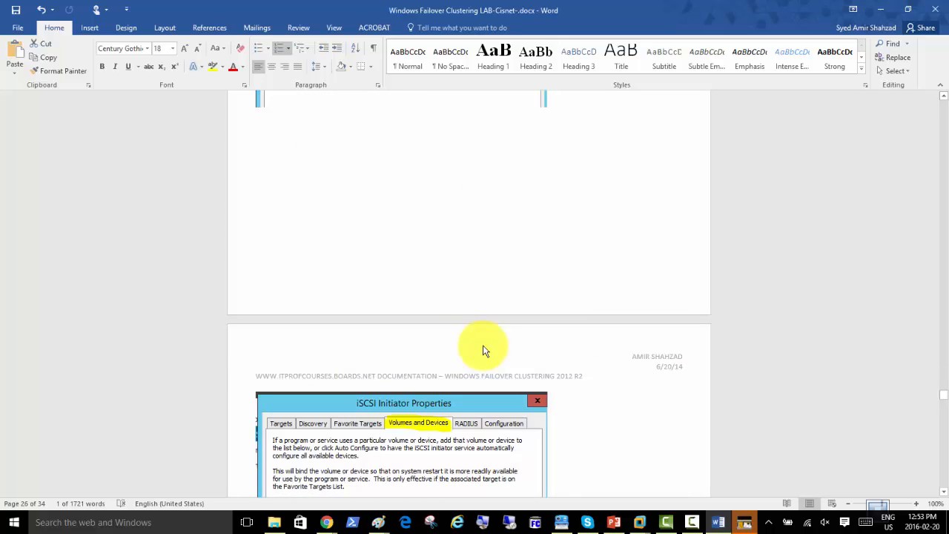
scroll(482, 346, down, 15)
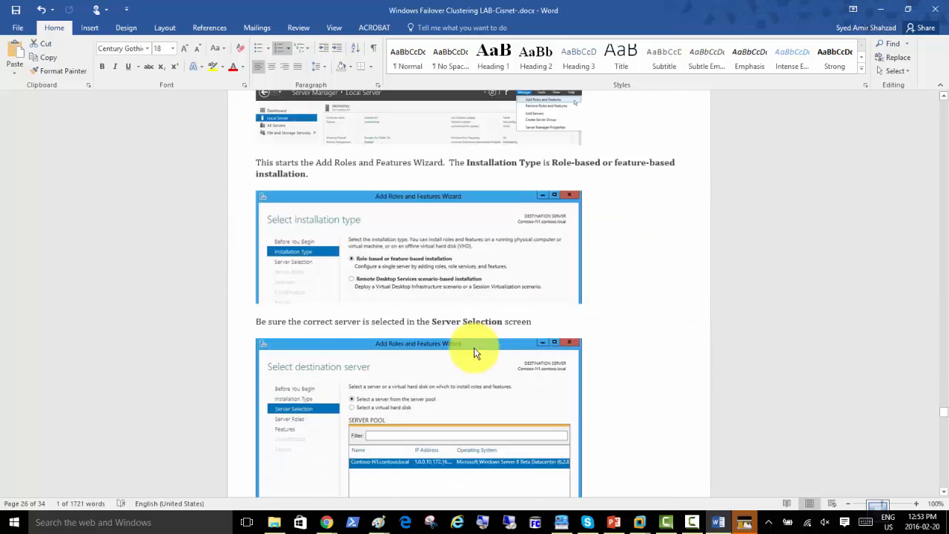
scroll(473, 346, down, 20)
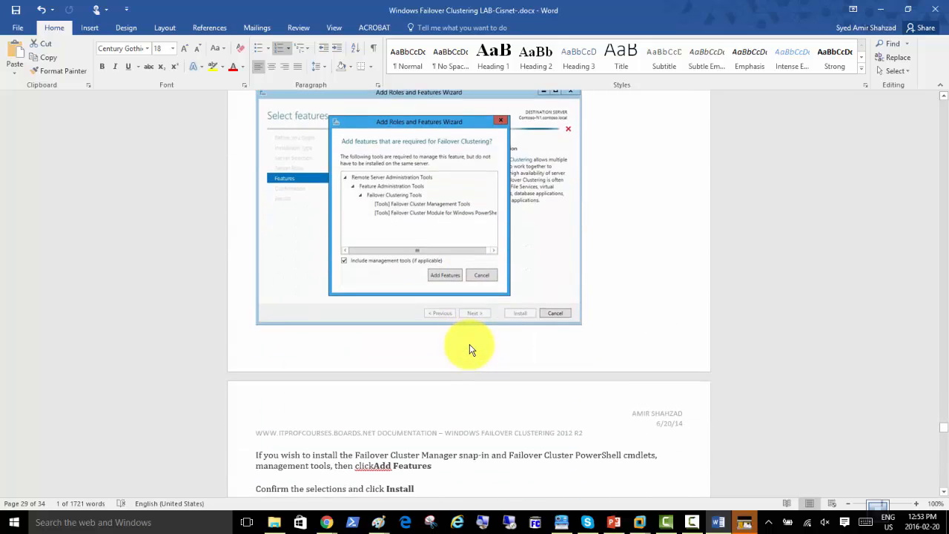
scroll(470, 344, down, 15)
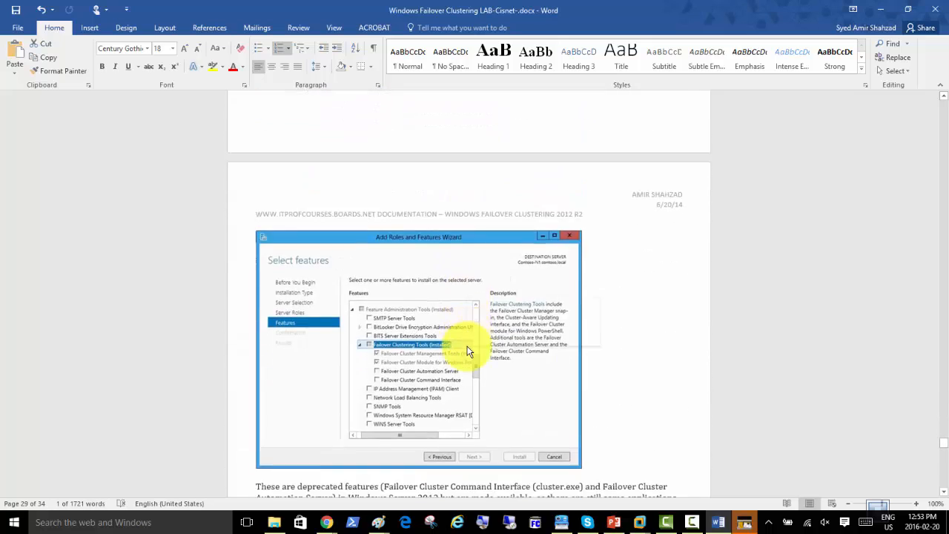
scroll(468, 350, down, 20)
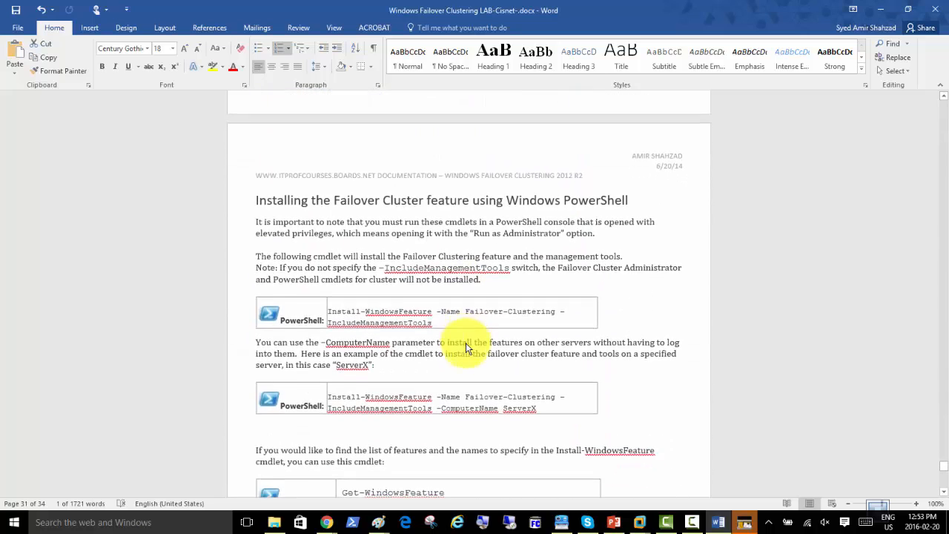
scroll(466, 347, down, 1)
scroll(466, 342, down, 10)
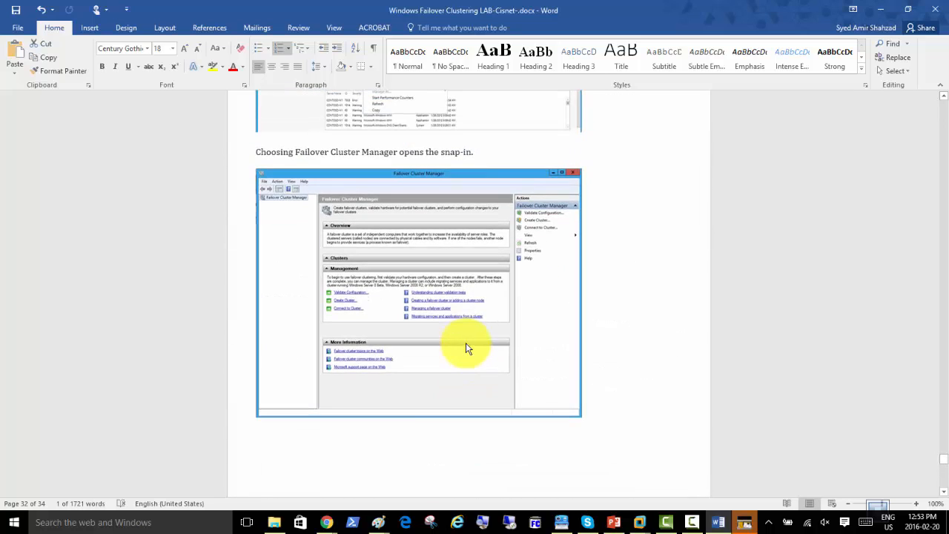
scroll(466, 343, up, 5)
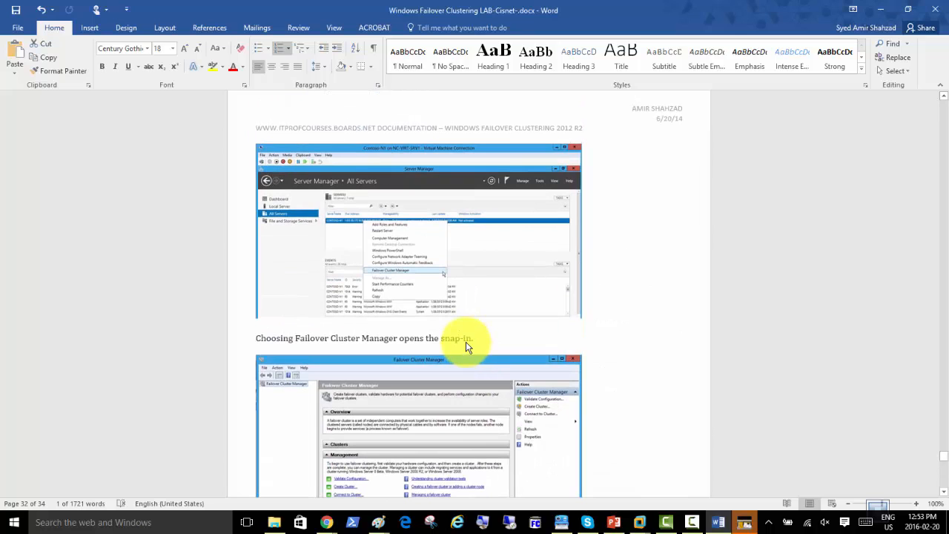
scroll(466, 345, up, 3)
scroll(465, 346, up, 3)
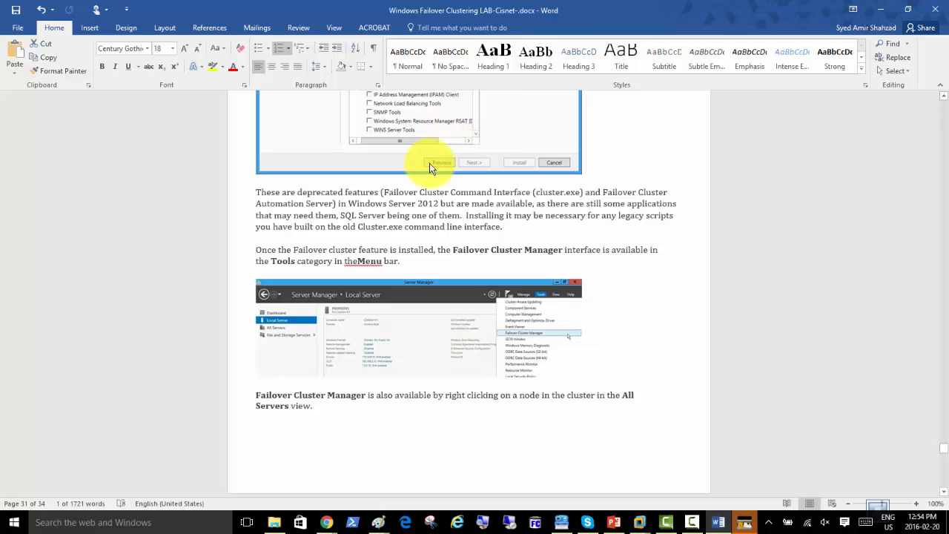
Review the Failover Clustering section of the lab guide, then close Word
scroll(421, 178, up, 3)
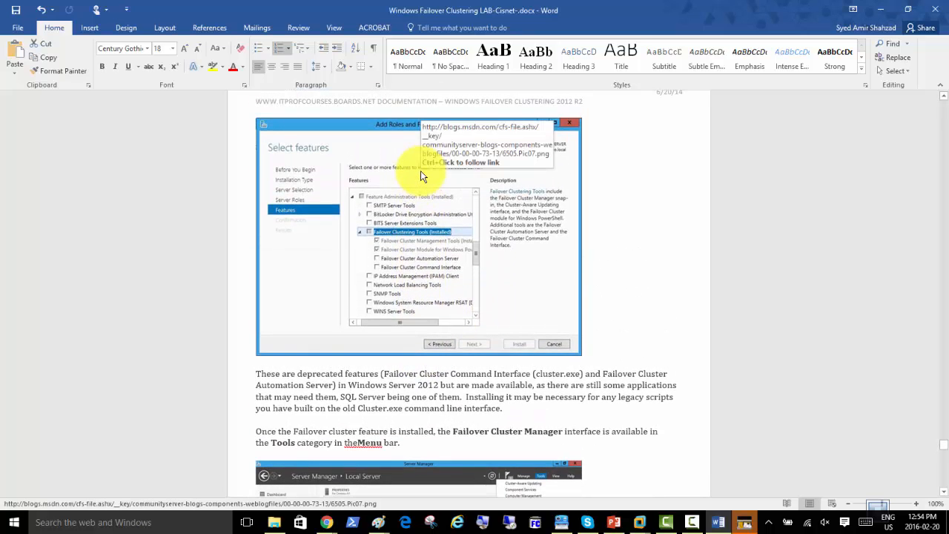
scroll(424, 172, down, 8)
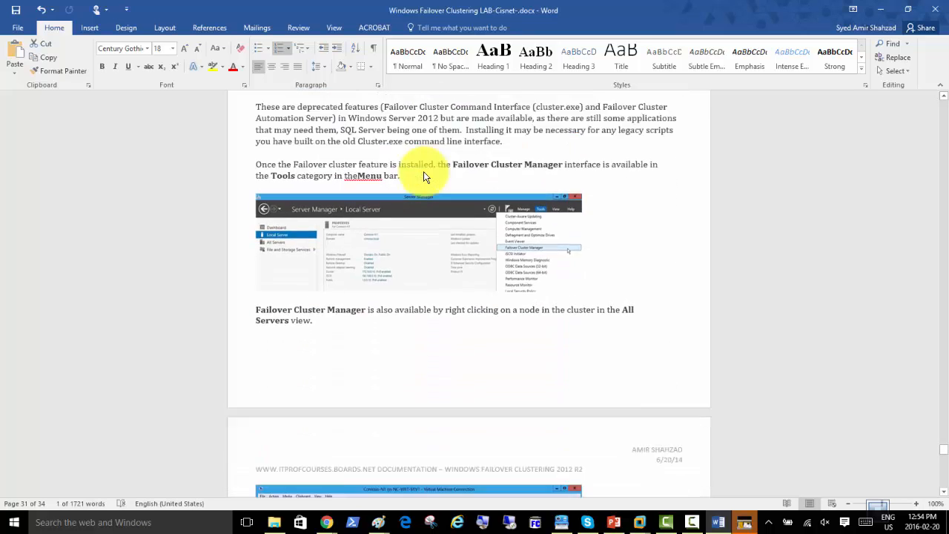
scroll(424, 176, down, 8)
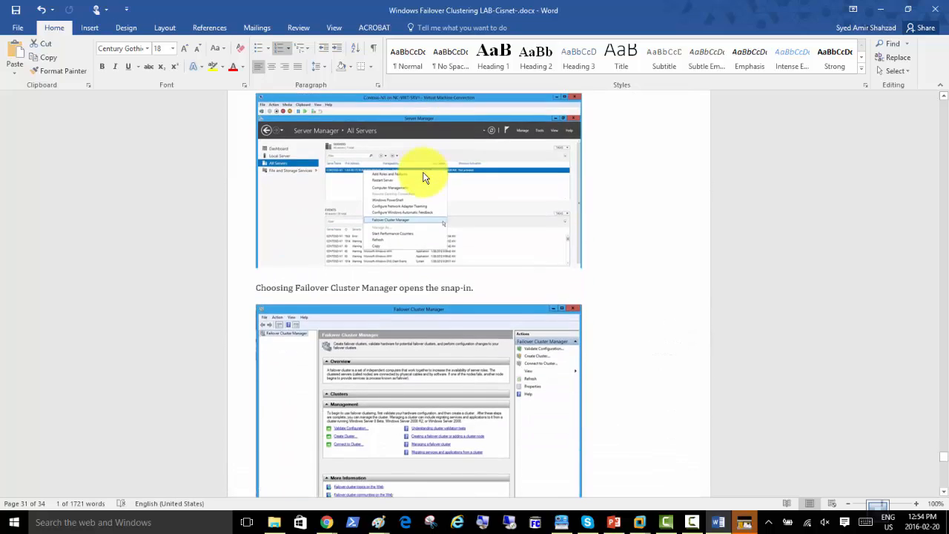
scroll(423, 177, down, 11)
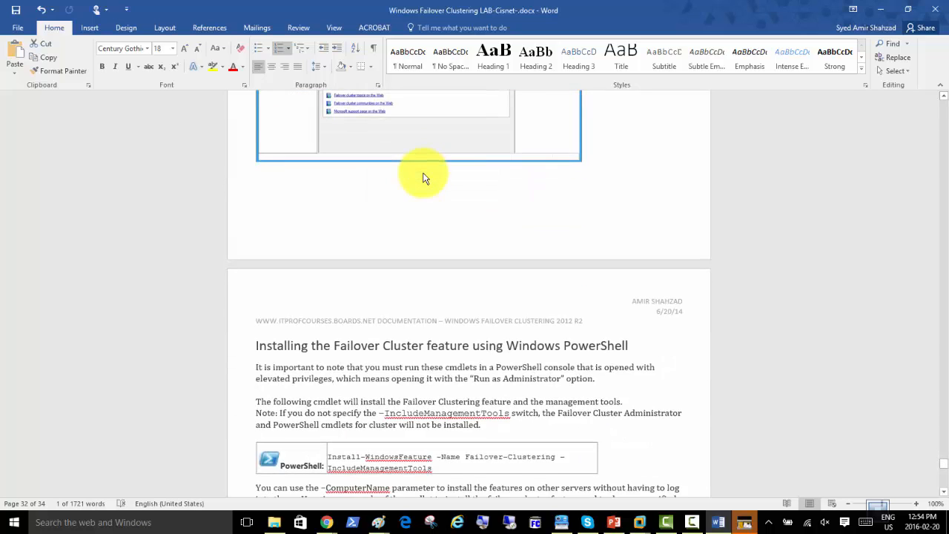
scroll(424, 178, down, 8)
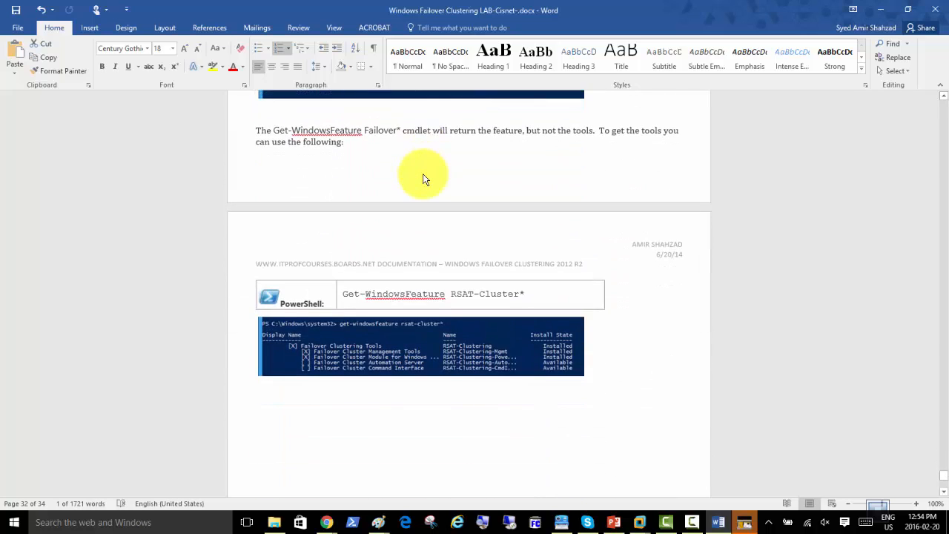
scroll(424, 177, up, 20)
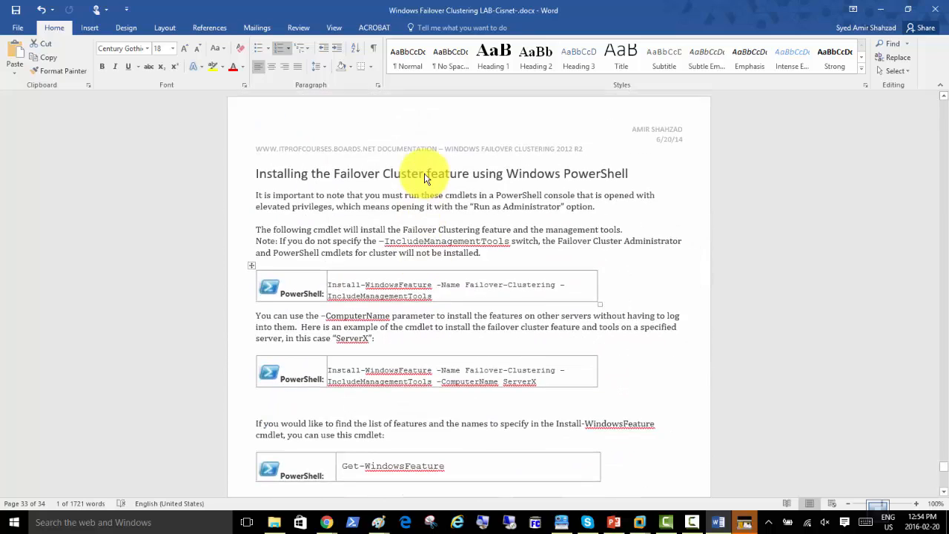
scroll(424, 176, up, 11)
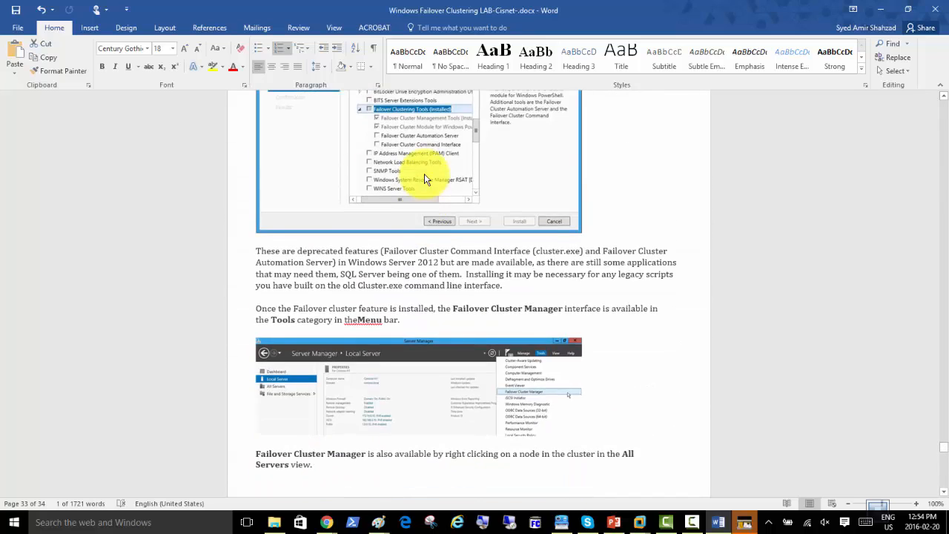
scroll(424, 177, up, 10)
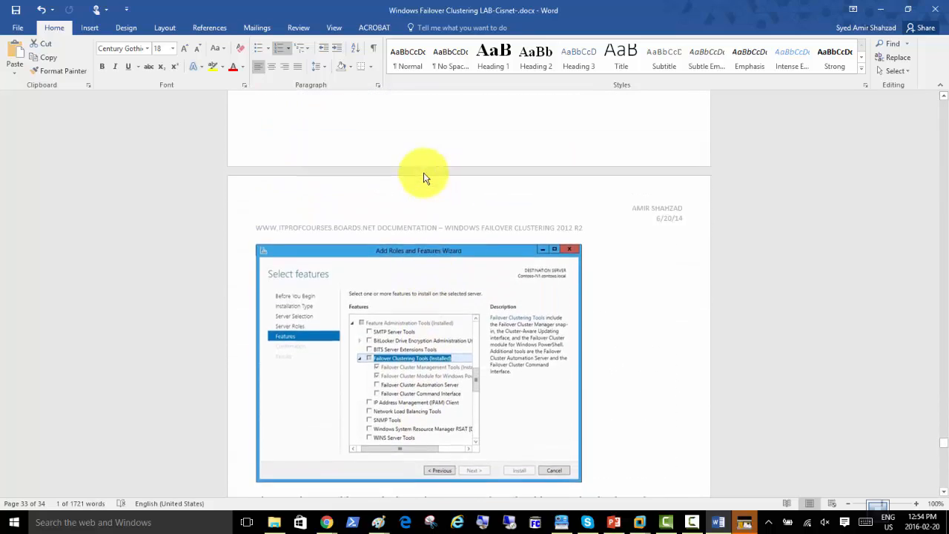
scroll(425, 176, up, 10)
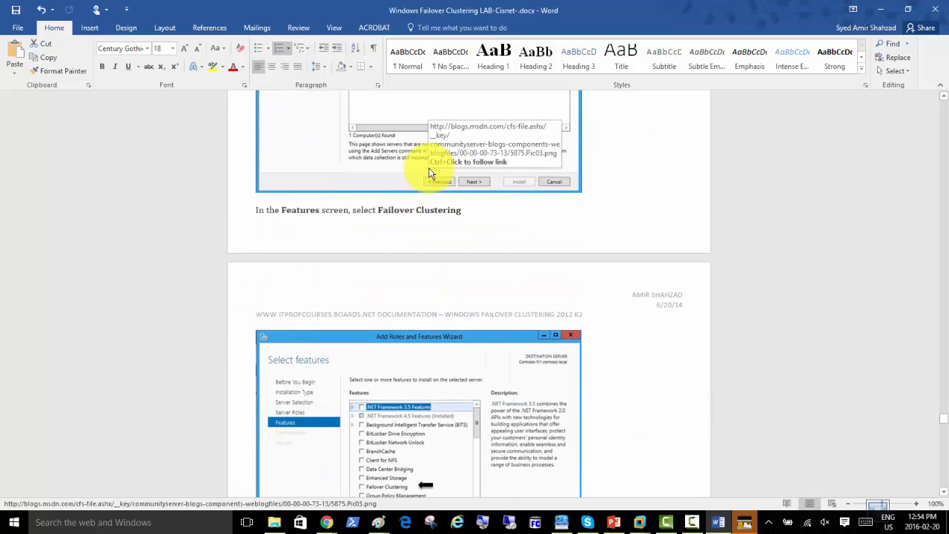
scroll(426, 176, up, 10)
scroll(429, 173, up, 4)
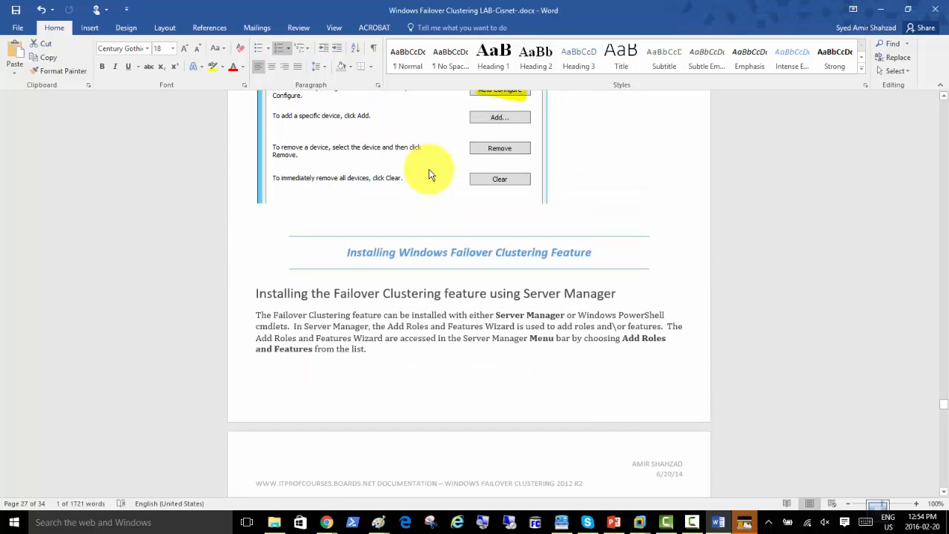
scroll(430, 173, down, 3)
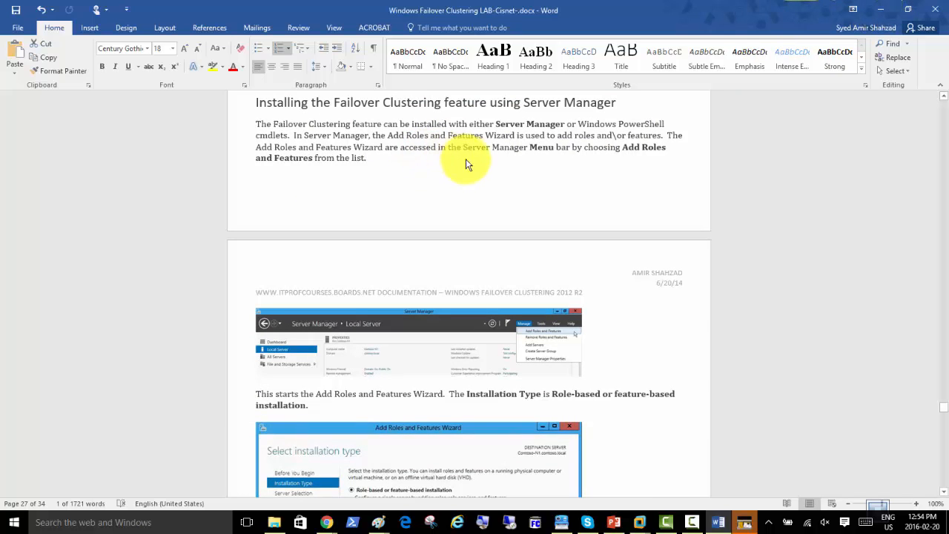
scroll(467, 177, up, 3)
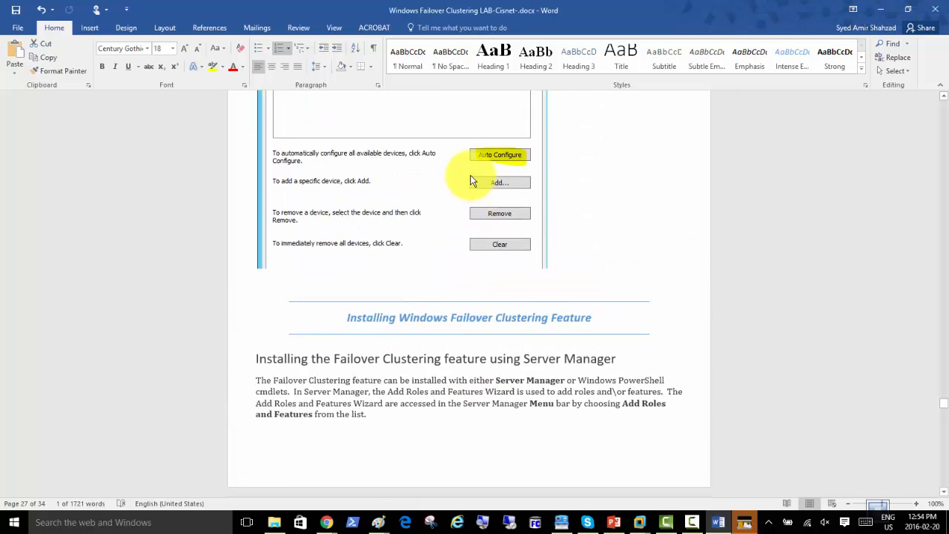
scroll(473, 180, up, 2)
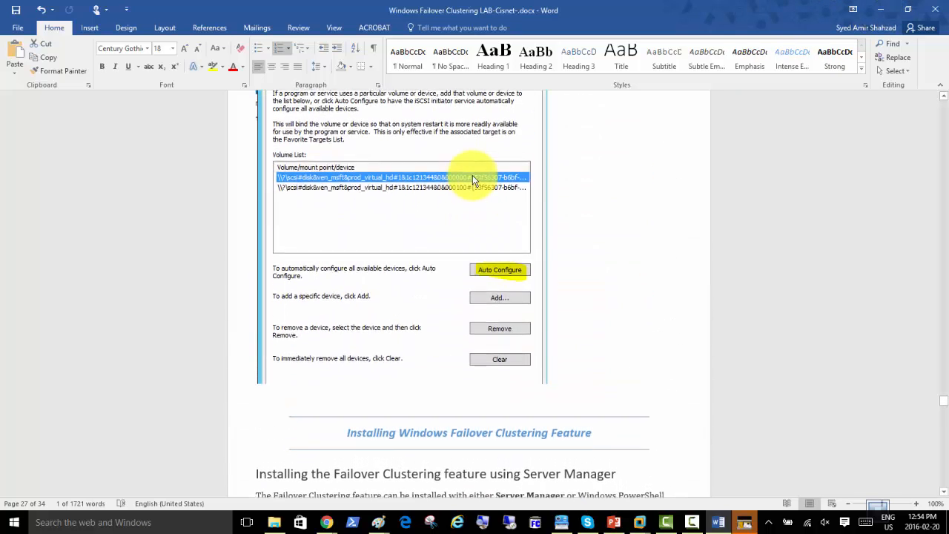
click(936, 9)
Save the lab guide and create cluster ClusterAccounts at 192.168.200.100 with Server01 and Server02
click(424, 288)
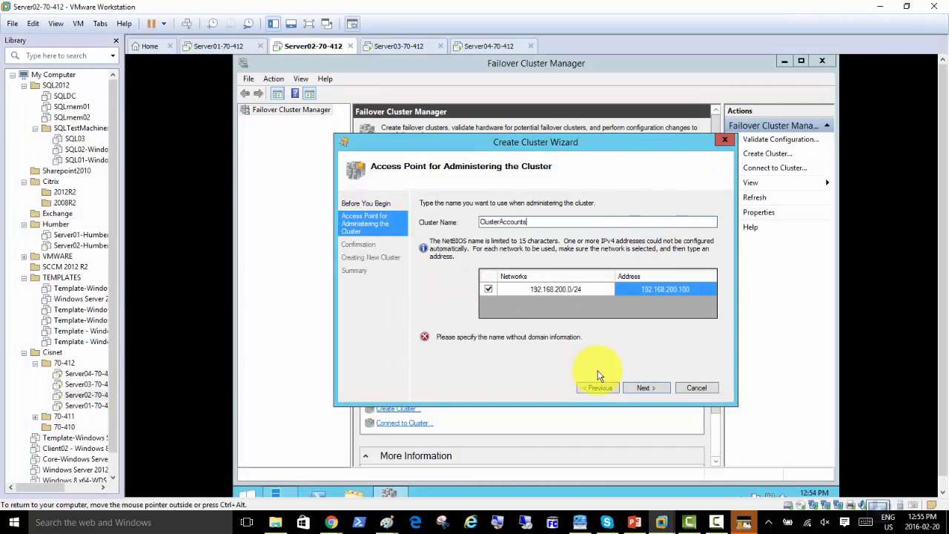
click(645, 389)
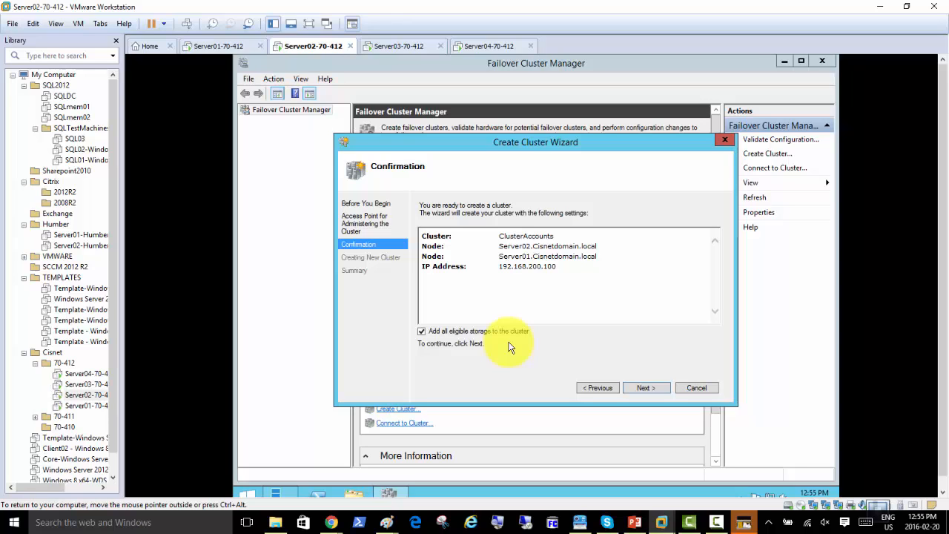
click(656, 387)
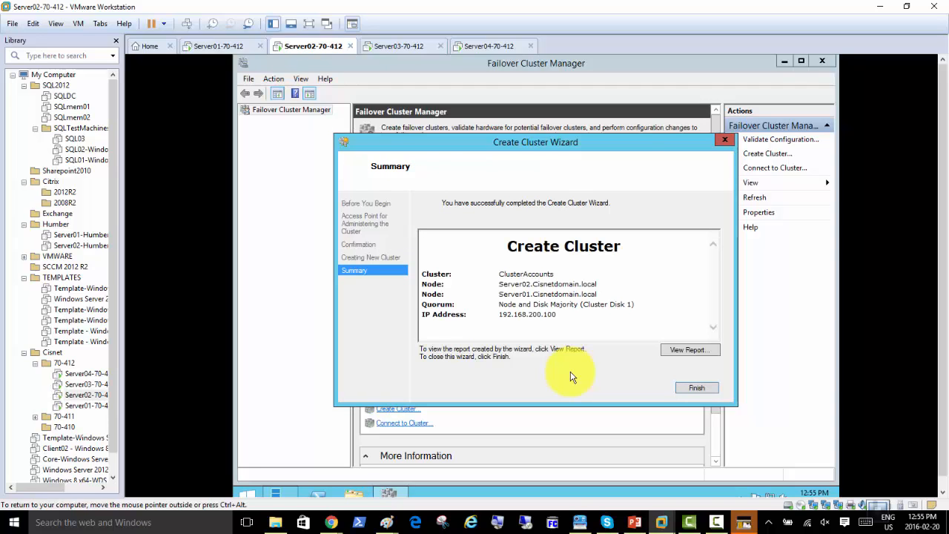
Finish the wizard and select ClusterAccounts, widening the tree pane to show its full name
click(697, 387)
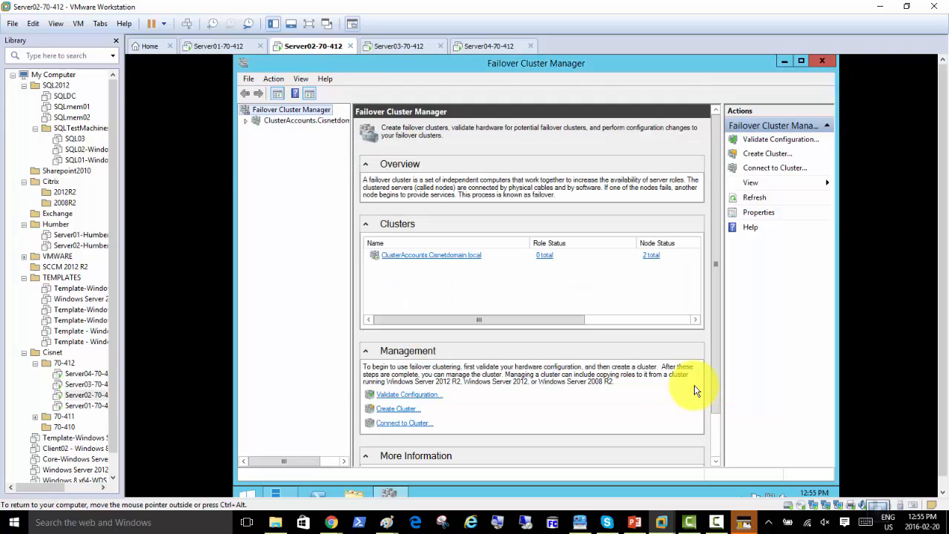
click(293, 120)
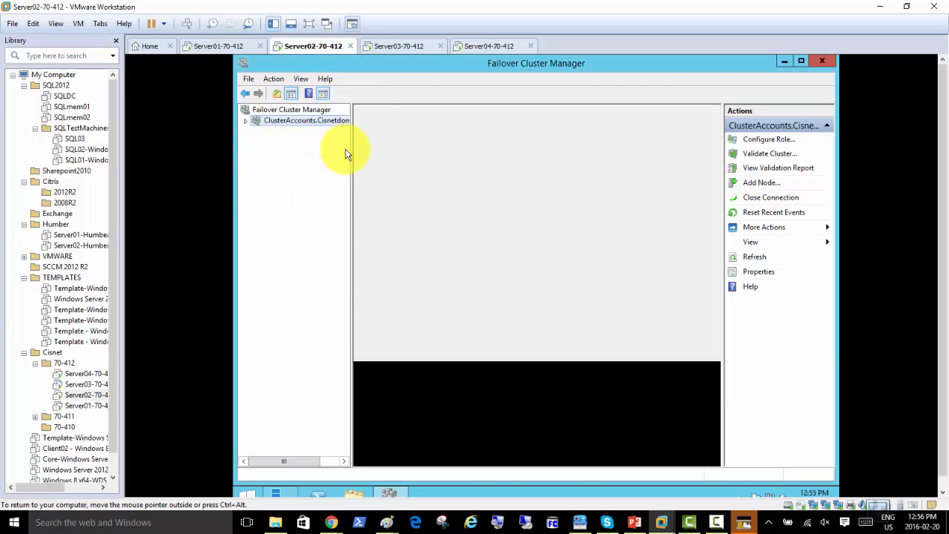
click(355, 152)
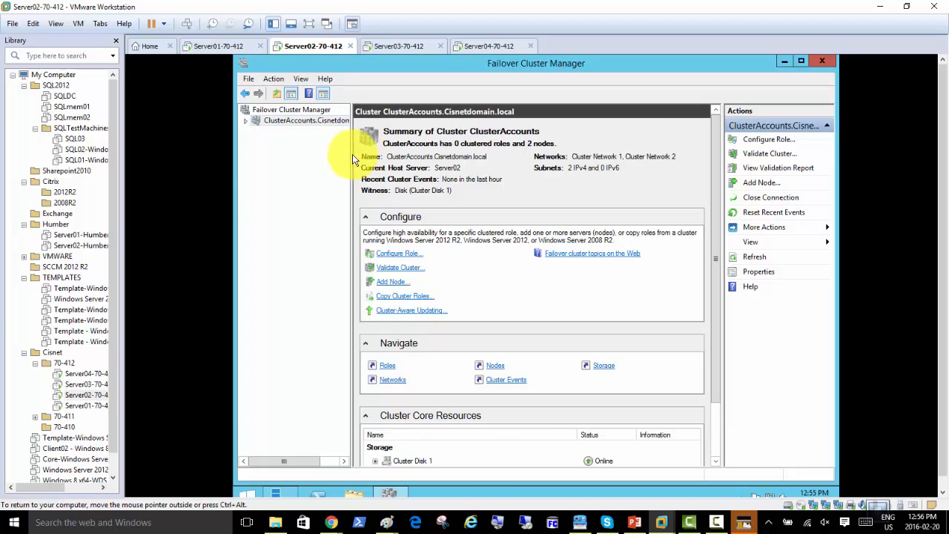
drag(352, 154, 370, 154)
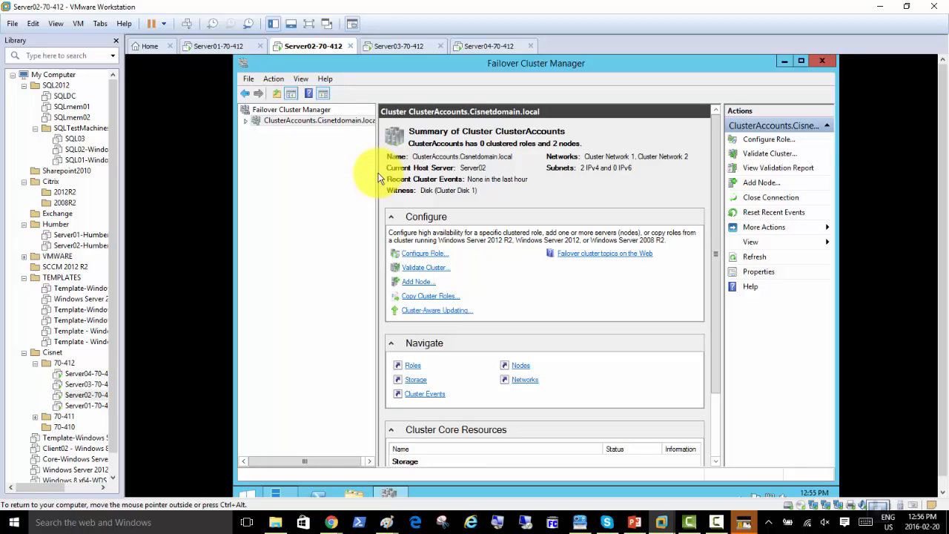
Expand ClusterAccounts and review its empty Roles, both Up nodes, and three online disks
click(248, 122)
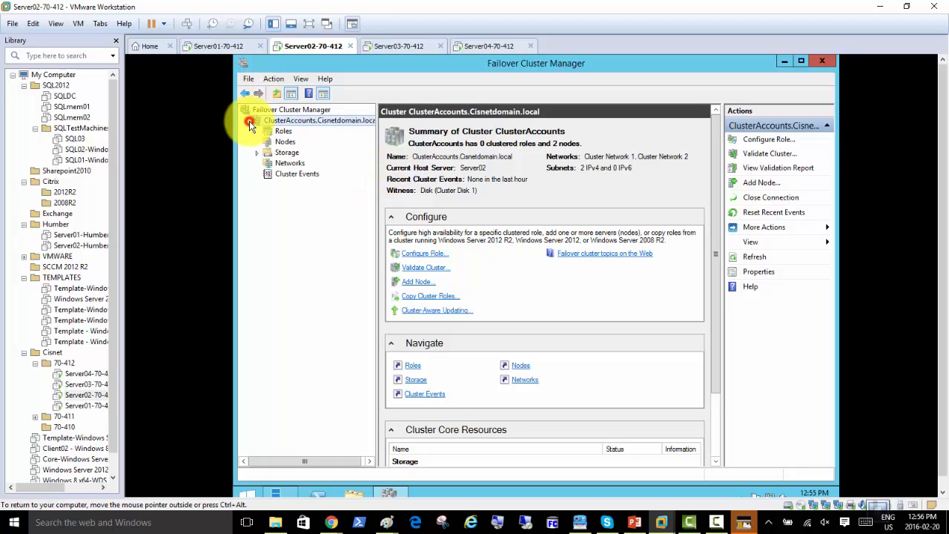
click(282, 132)
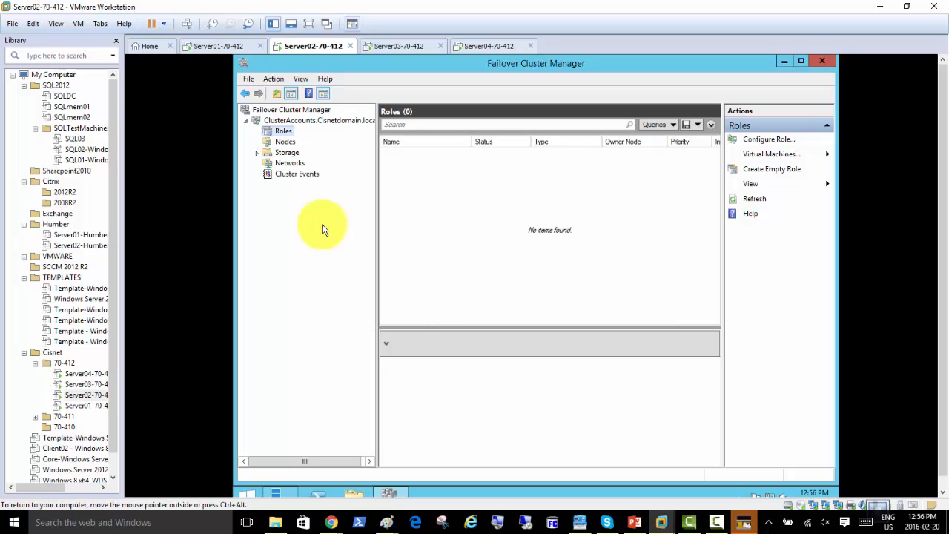
click(285, 142)
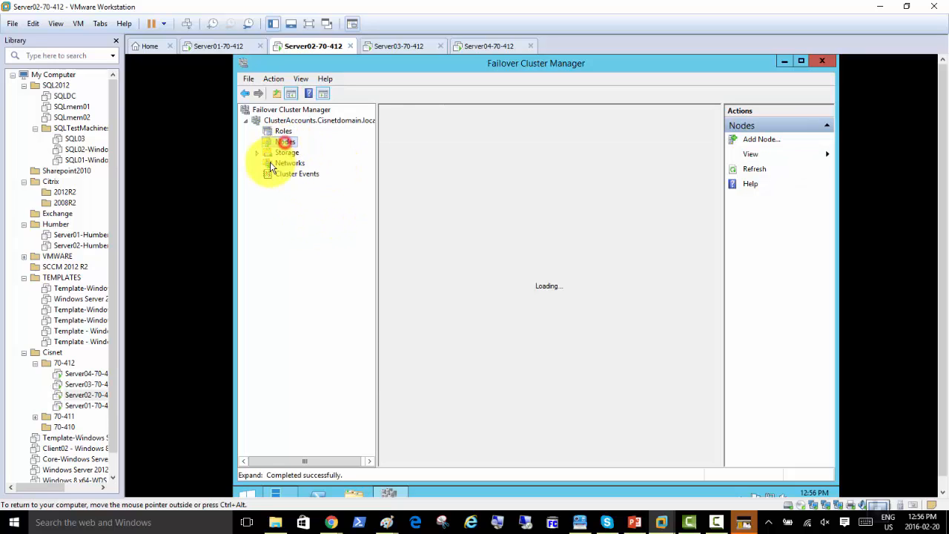
click(257, 153)
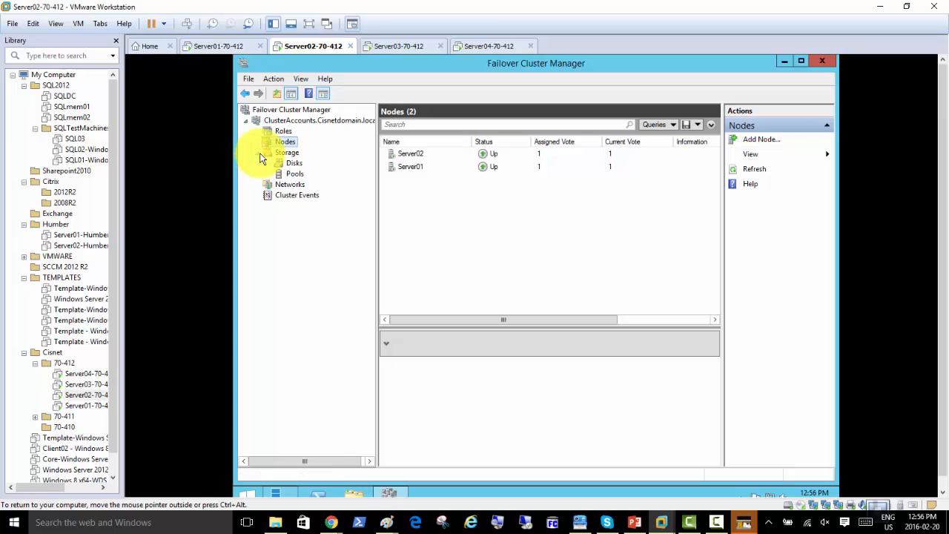
click(282, 131)
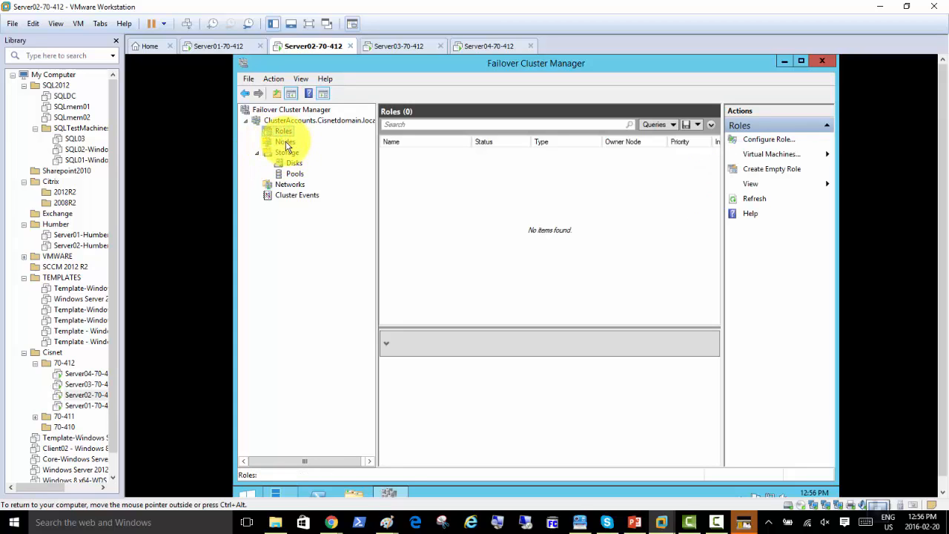
click(284, 142)
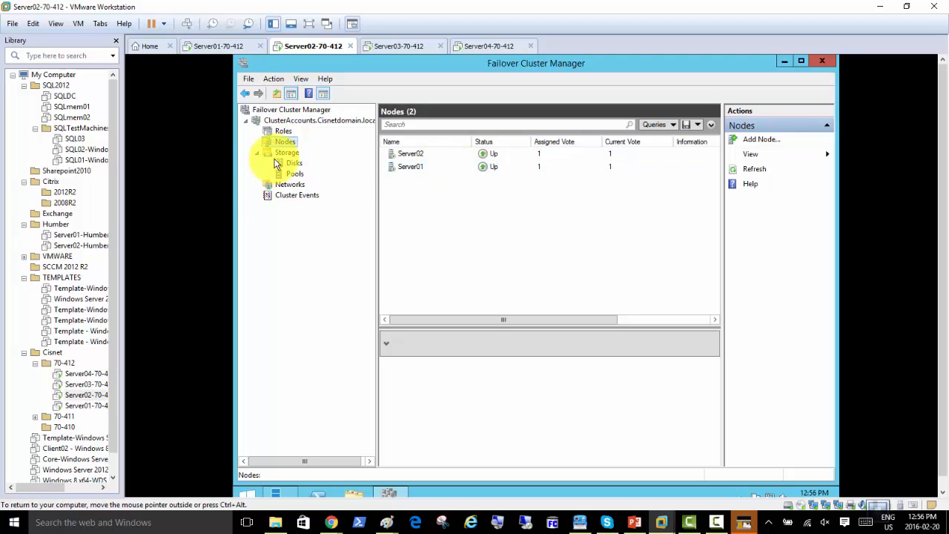
click(289, 155)
click(293, 163)
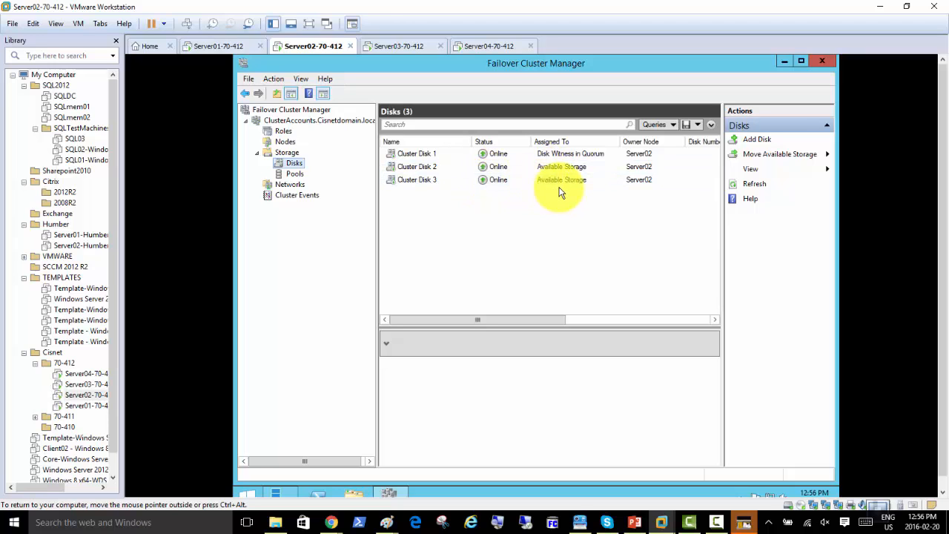
Check the empty storage Pools, then list Cluster Network 1 and Cluster Network 2
click(297, 176)
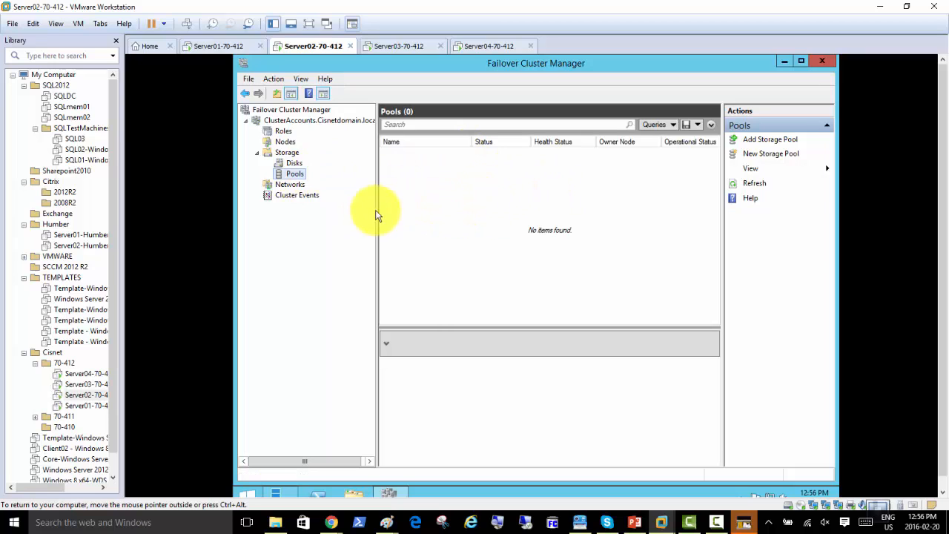
click(294, 185)
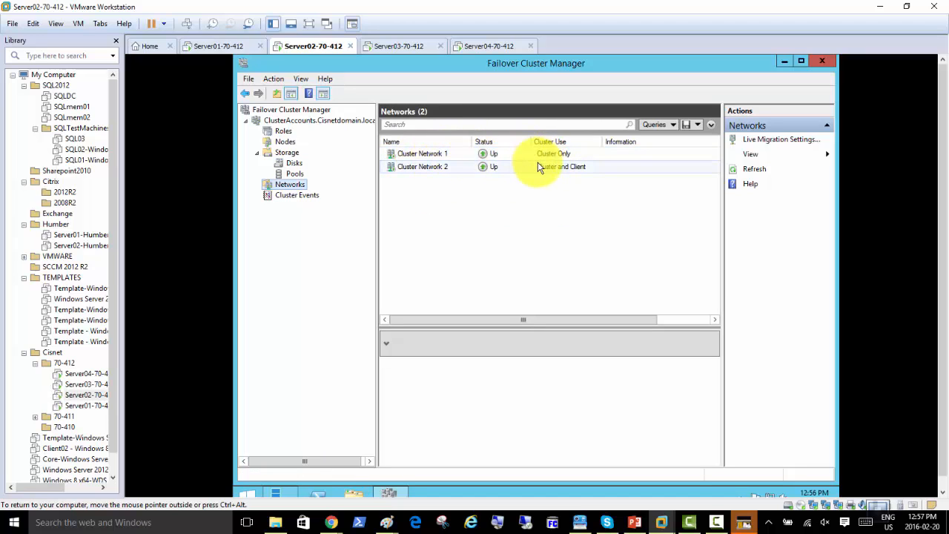
Compare subnets 10.0.0.0/8 (Network 1) and 192.168.200.0/24 (Network 2), then return to Roles
click(289, 184)
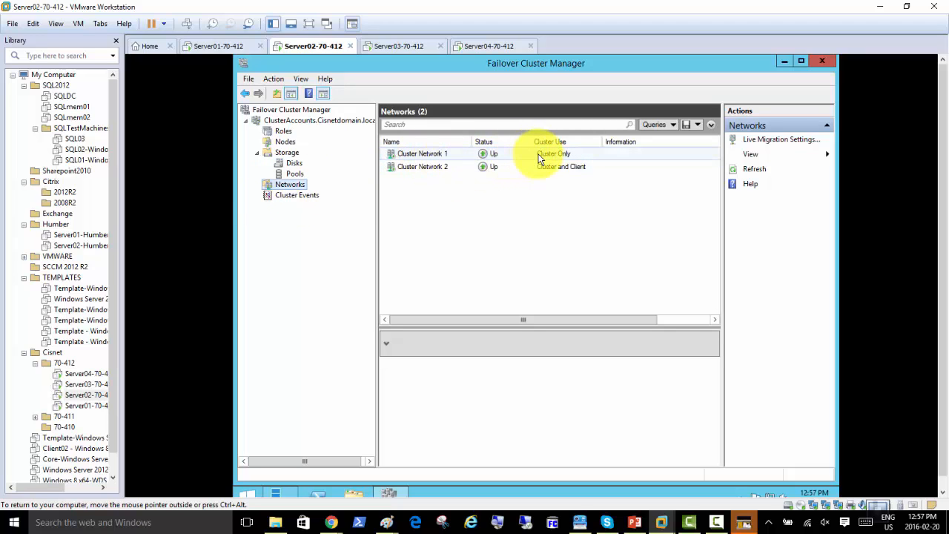
click(404, 155)
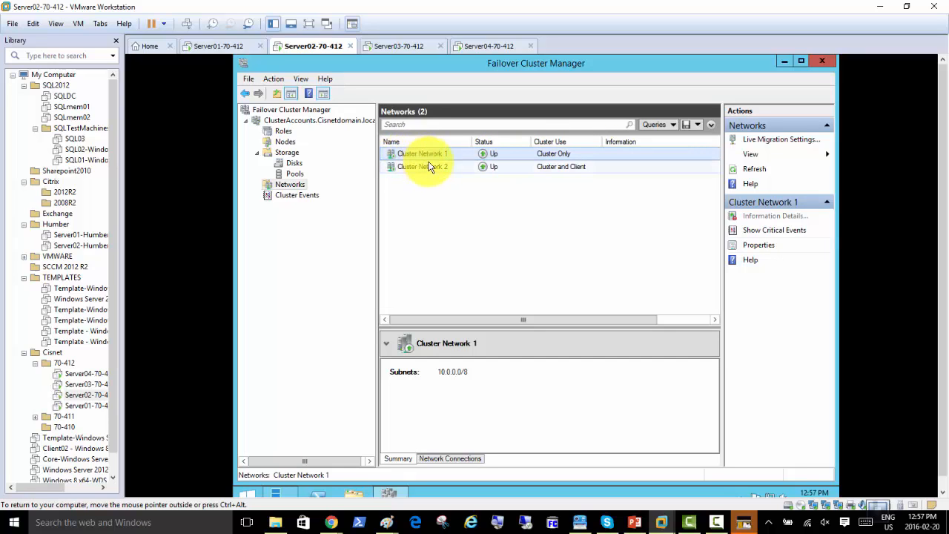
click(433, 168)
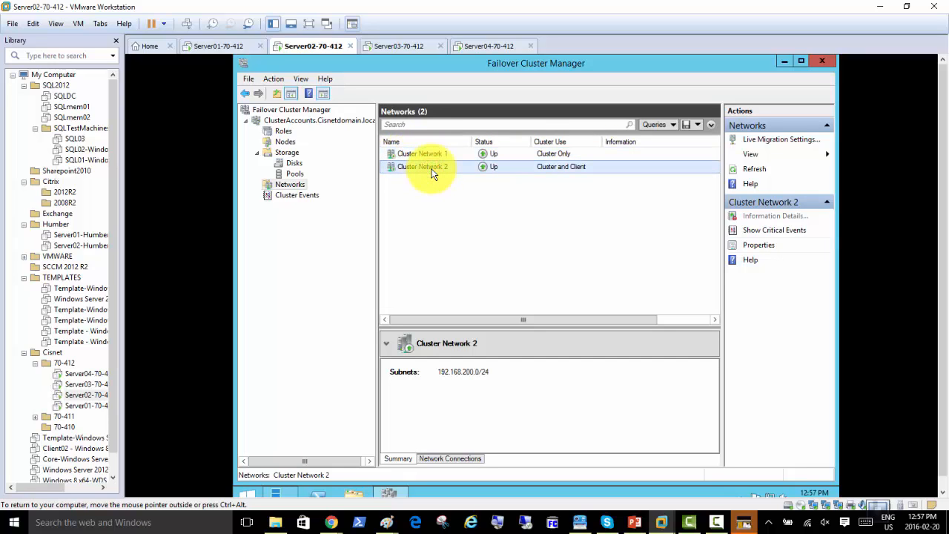
click(432, 156)
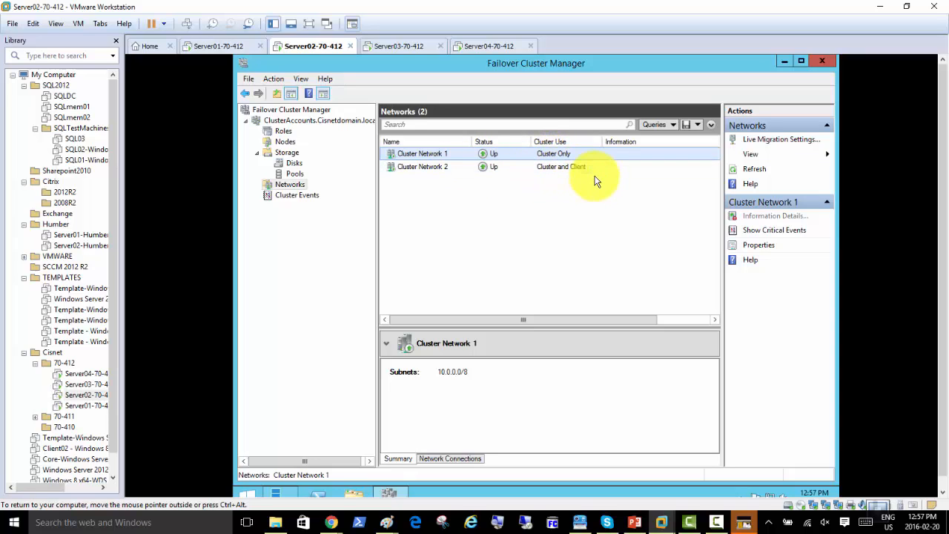
click(443, 168)
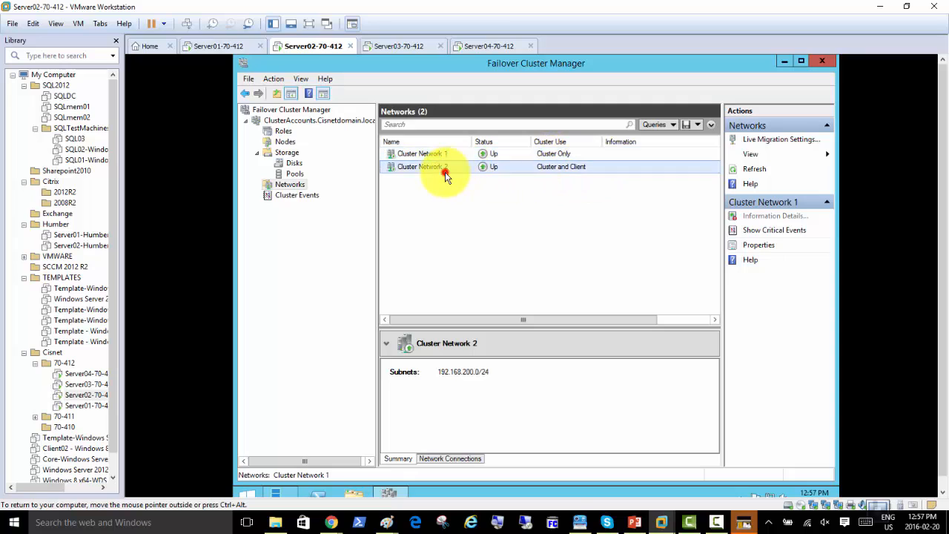
click(445, 156)
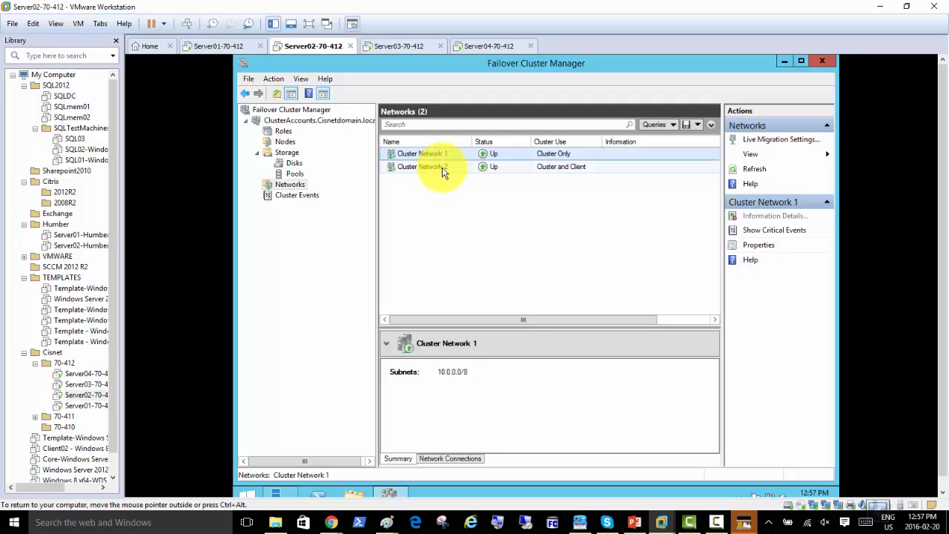
click(442, 169)
click(441, 153)
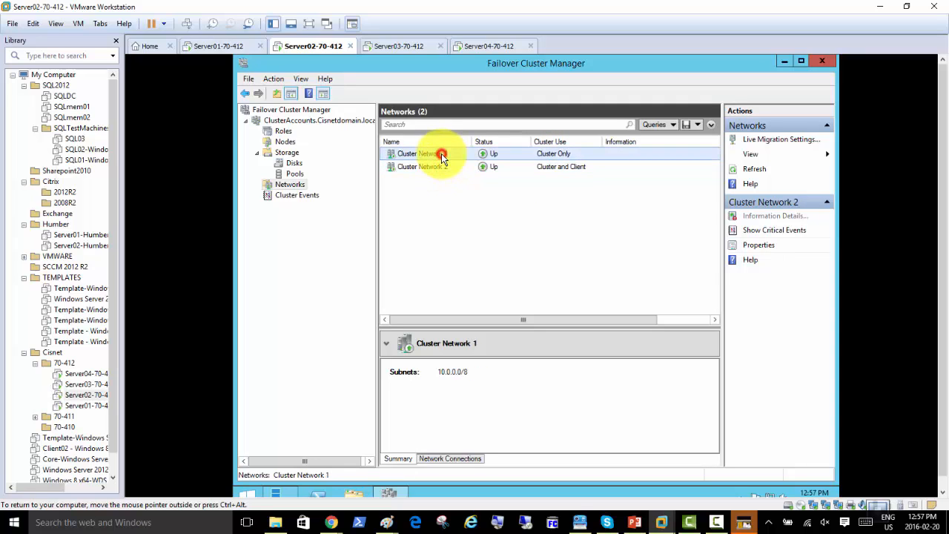
click(439, 168)
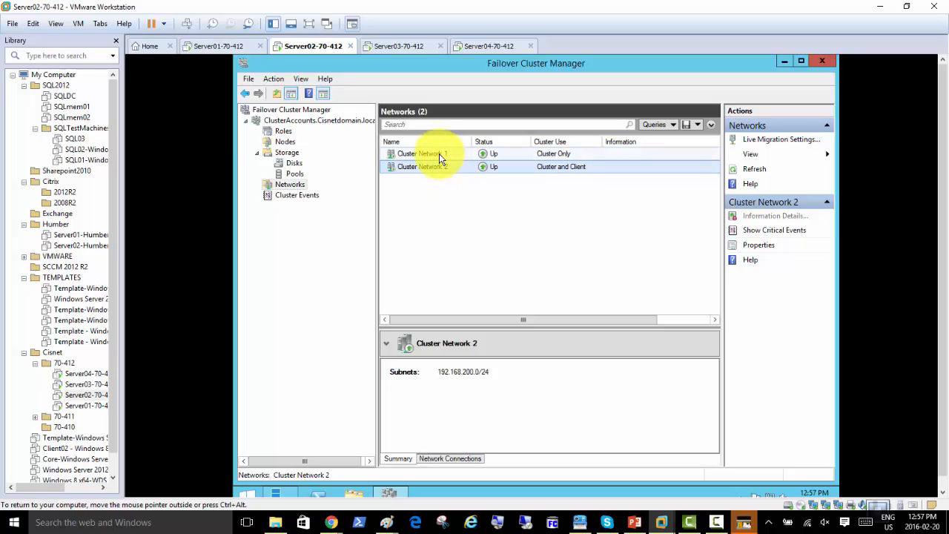
click(439, 154)
click(438, 167)
click(434, 154)
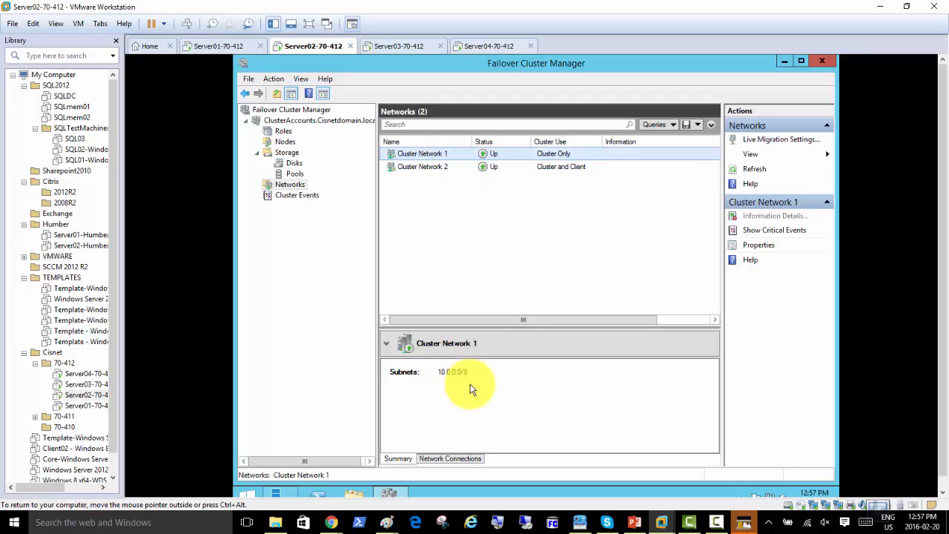
click(543, 169)
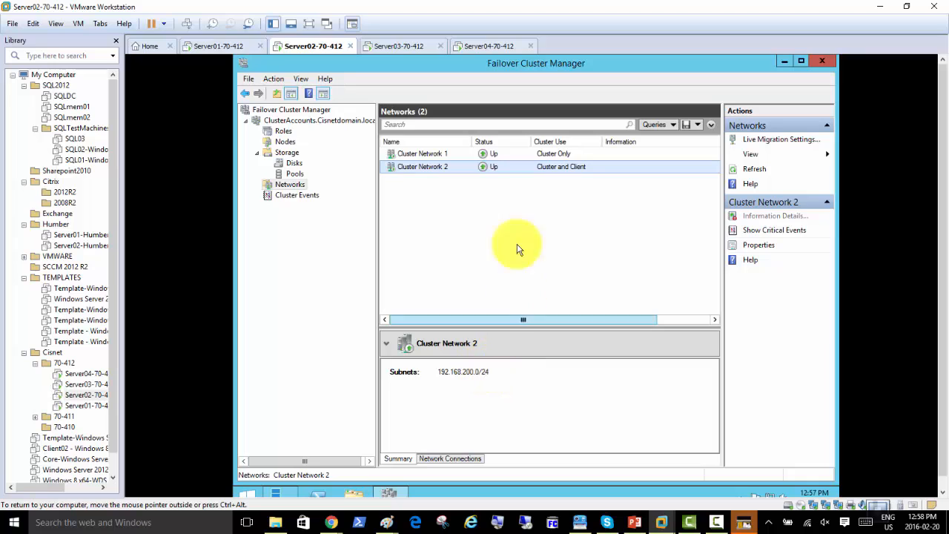
click(283, 132)
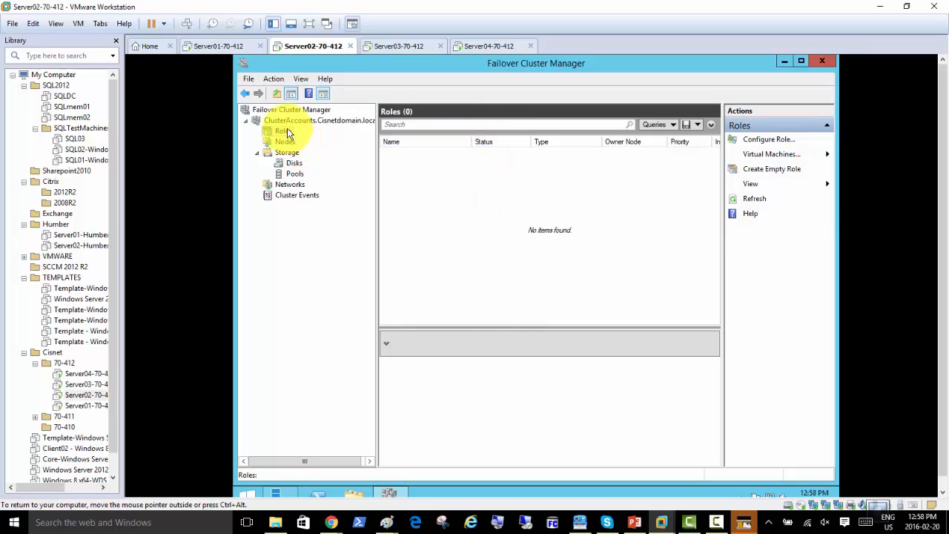
Launch the High Availability Wizard with Configure Role… on the cluster's Roles node
right_click(287, 131)
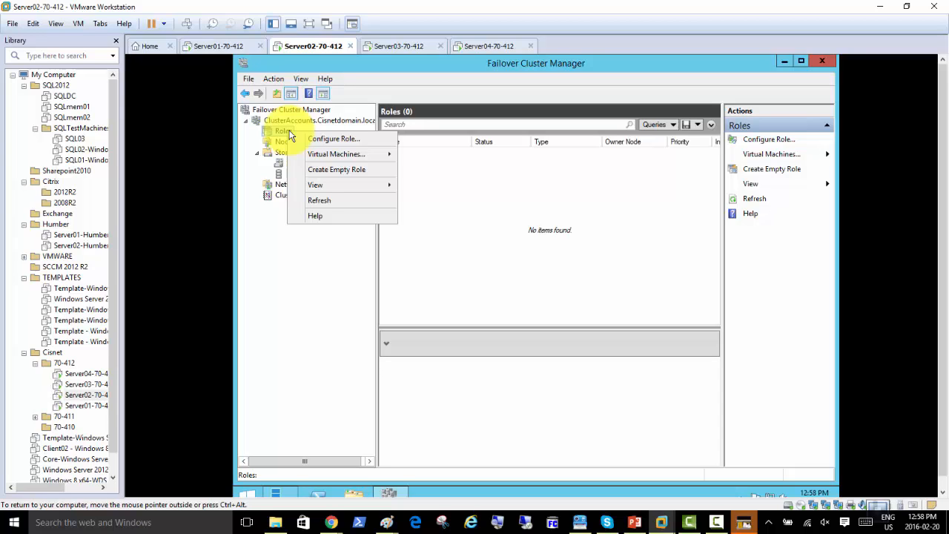
click(273, 135)
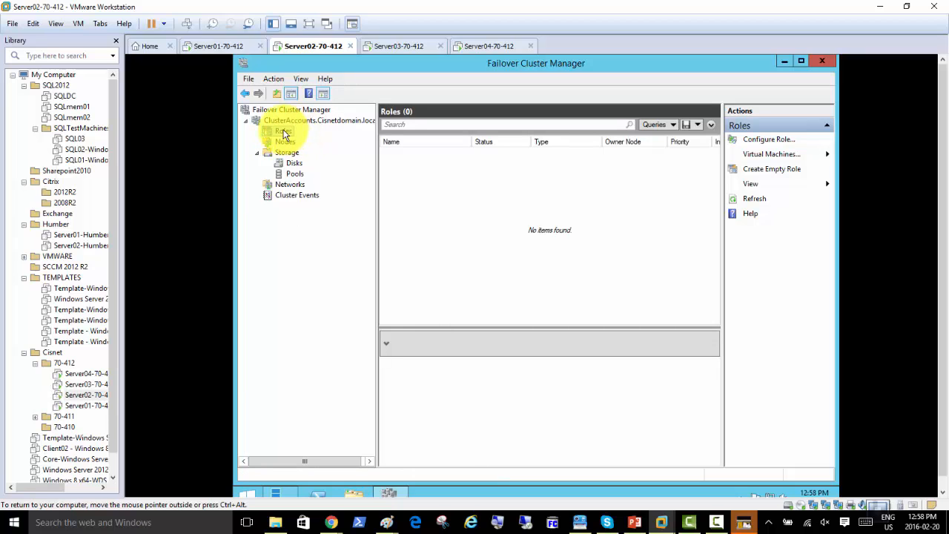
right_click(285, 132)
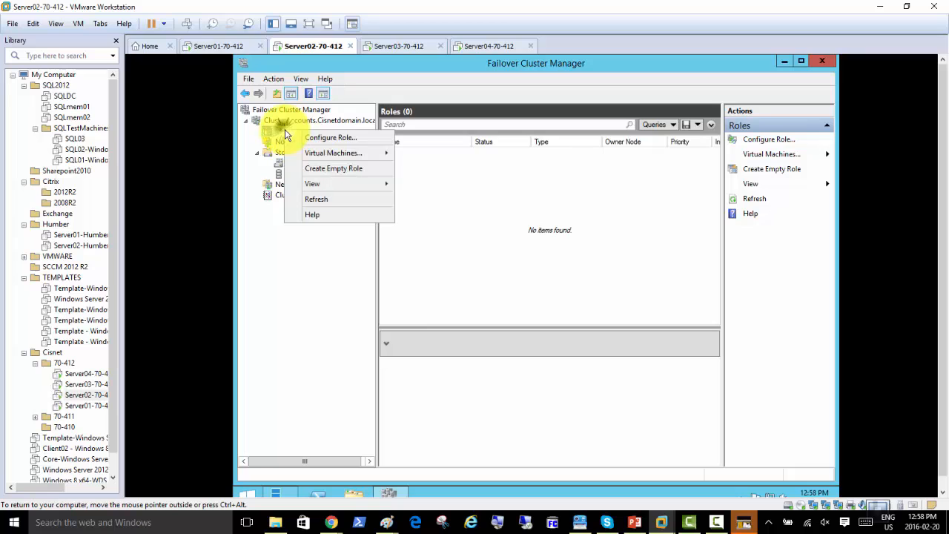
click(327, 138)
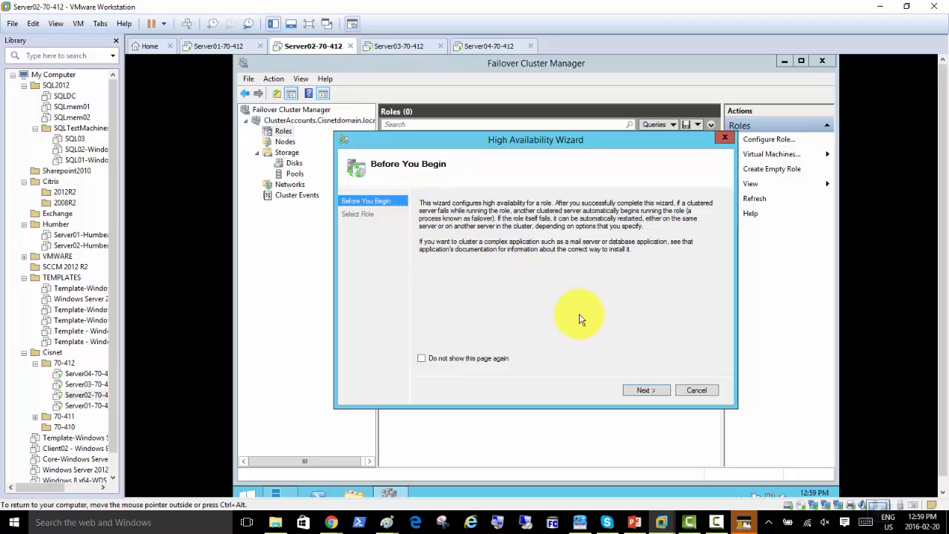
Reach Select Role and try DFS Namespace Server, DHCP Server, DTC, and File Server
drag(437, 138, 467, 109)
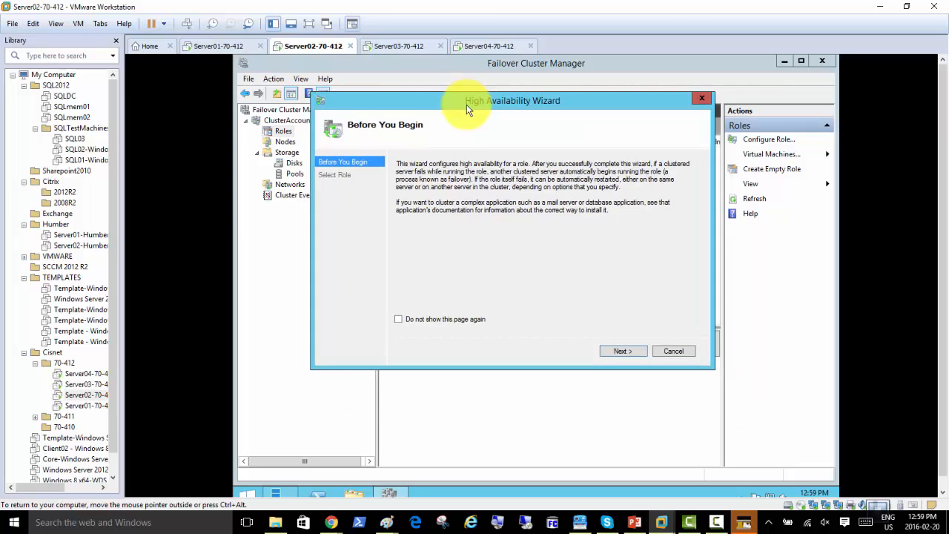
click(623, 352)
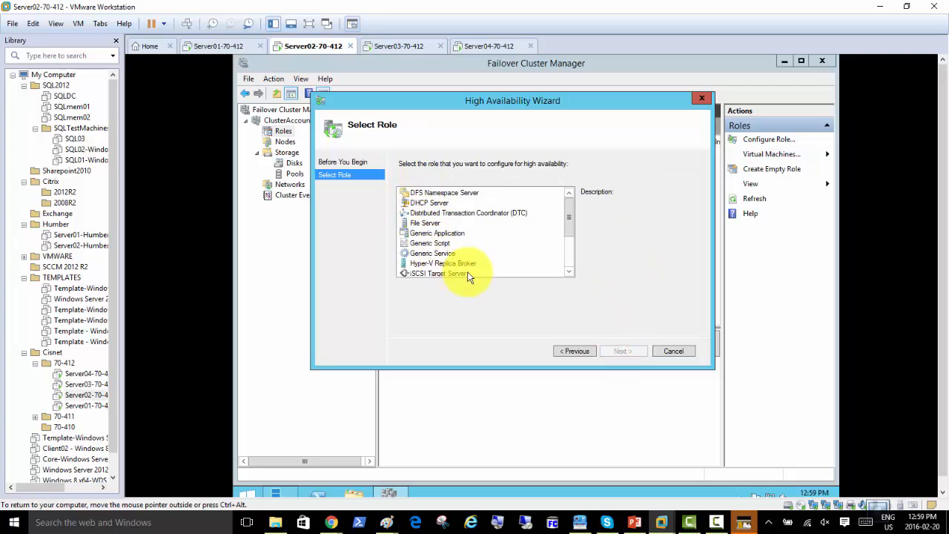
mouse_move(570, 211)
mouse_down()
mouse_move(567, 263)
mouse_move(568, 201)
mouse_up()
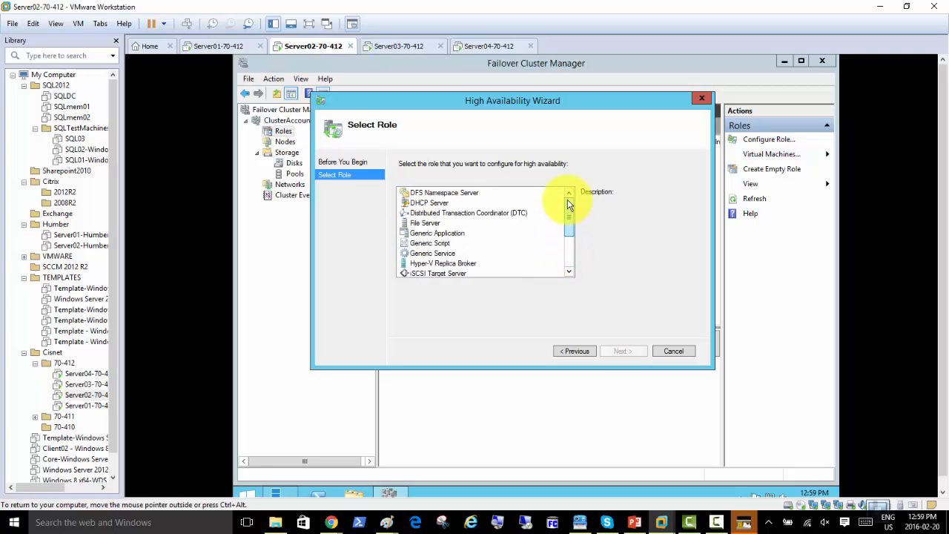
click(447, 194)
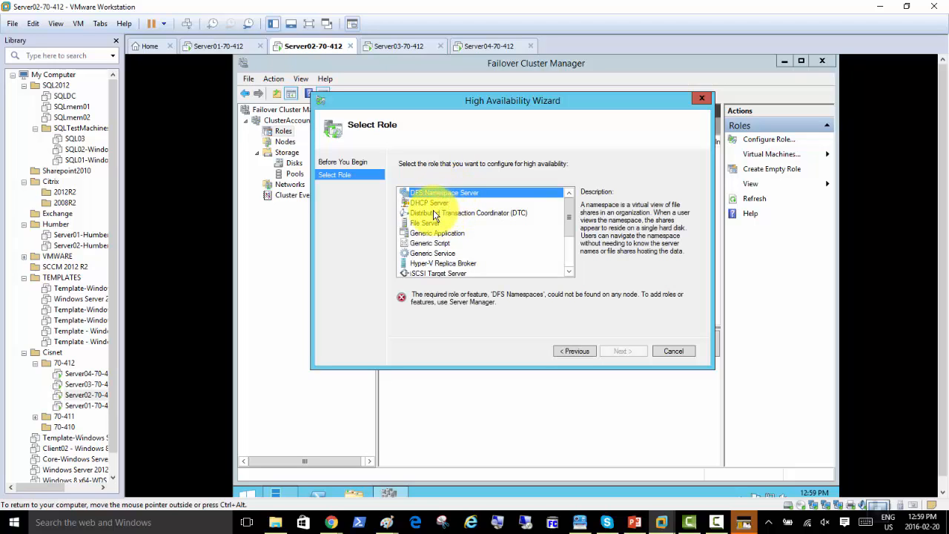
click(430, 203)
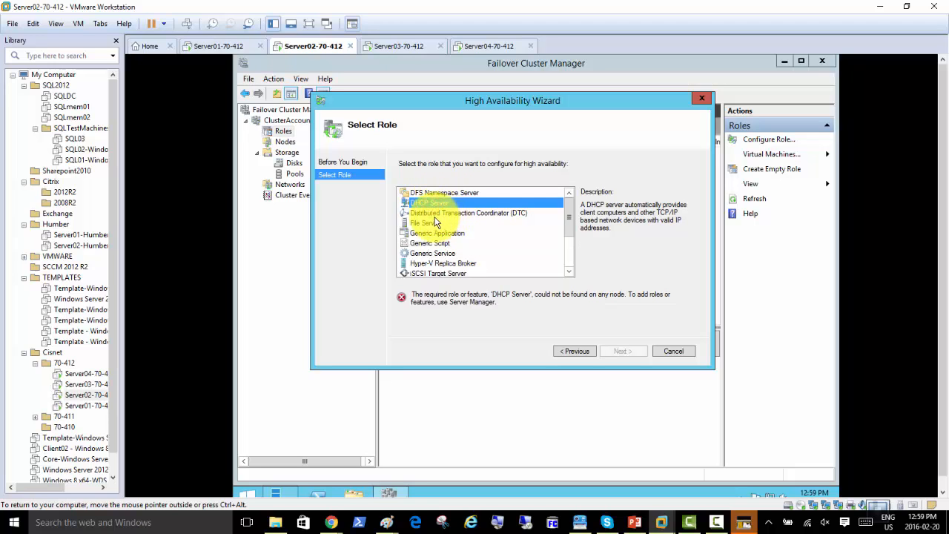
click(437, 214)
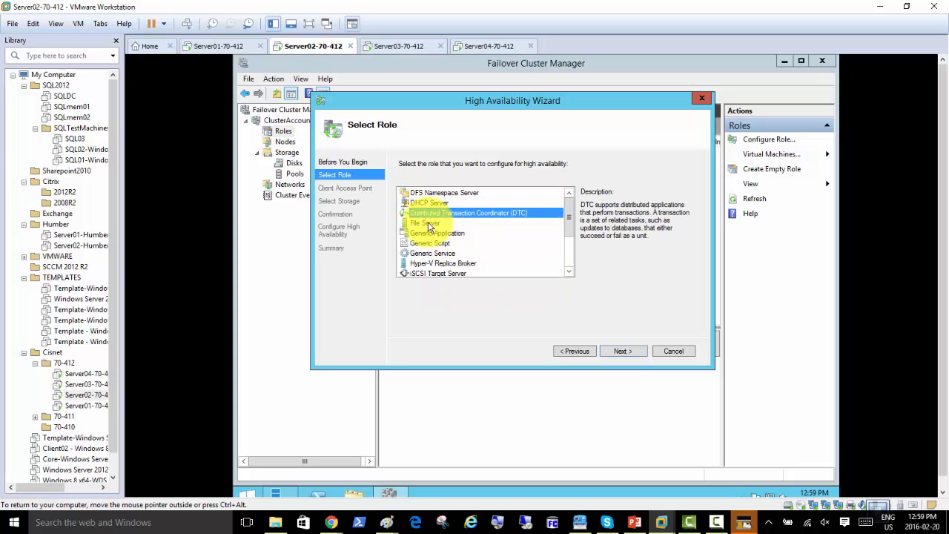
click(434, 223)
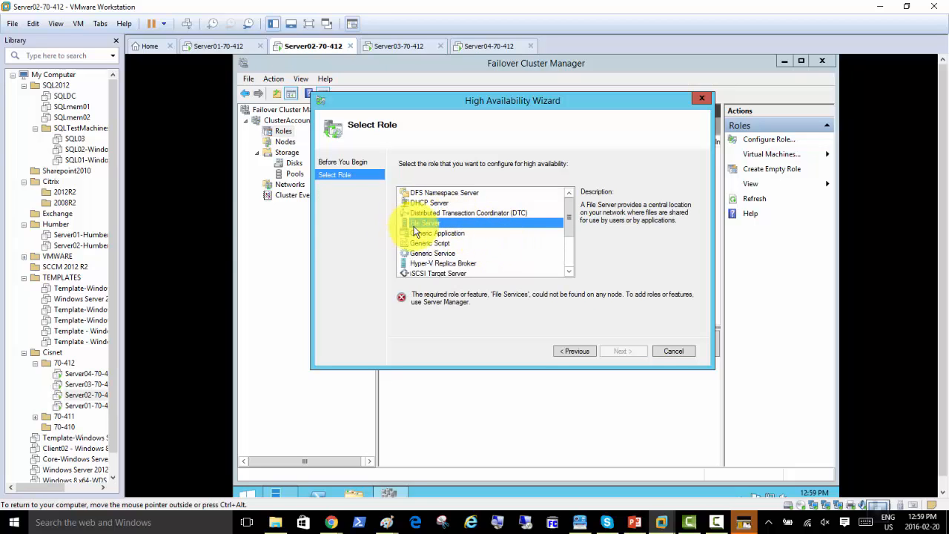
Browse the roles from Hyper-V Replica Broker to WINS Server, then settle on File Server
click(444, 264)
click(438, 274)
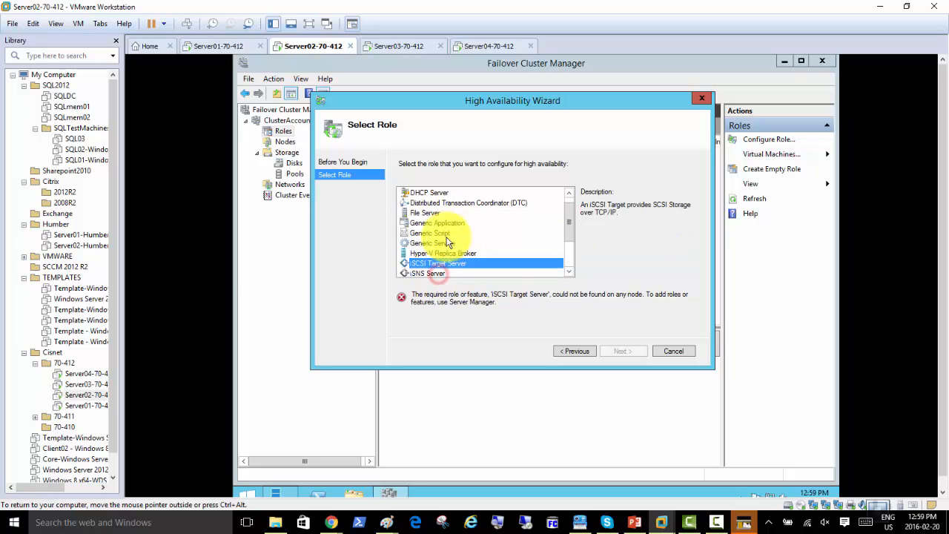
scroll(444, 235, down, 2)
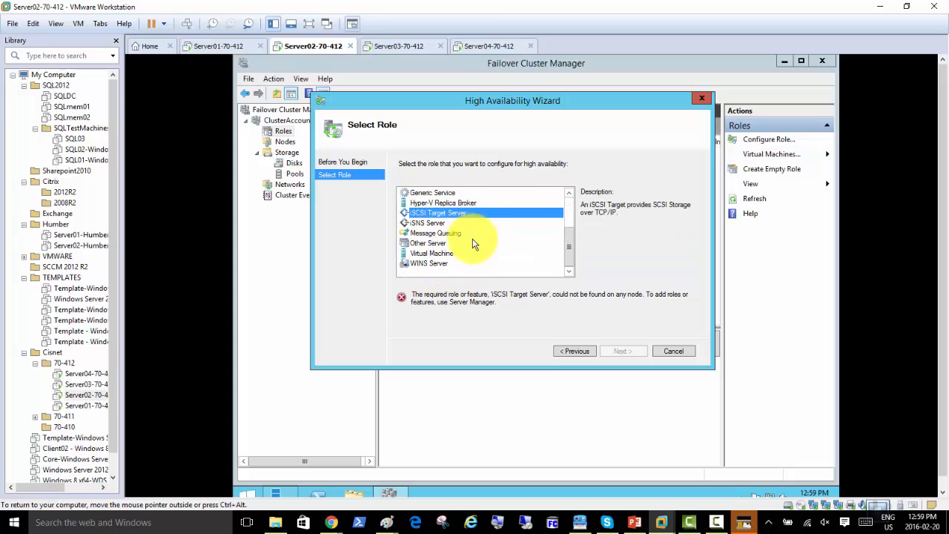
click(448, 234)
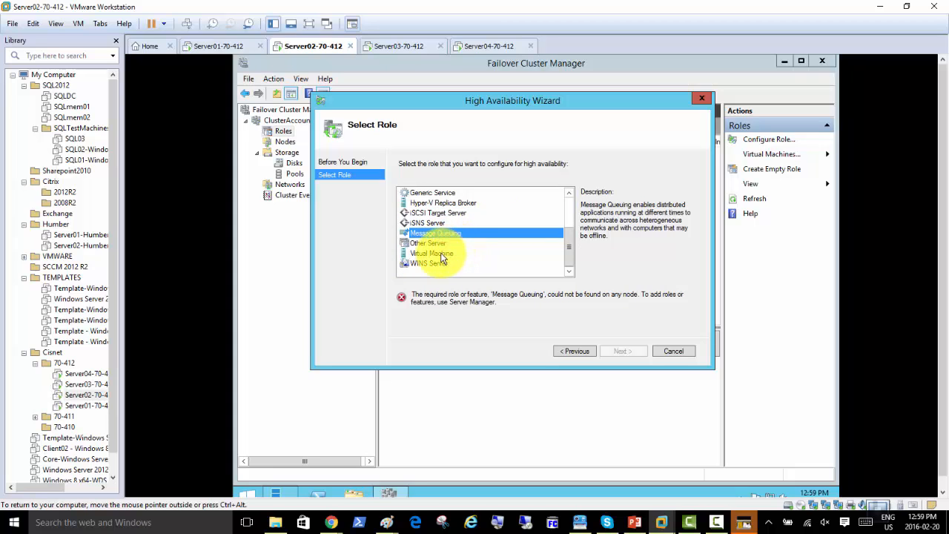
click(442, 243)
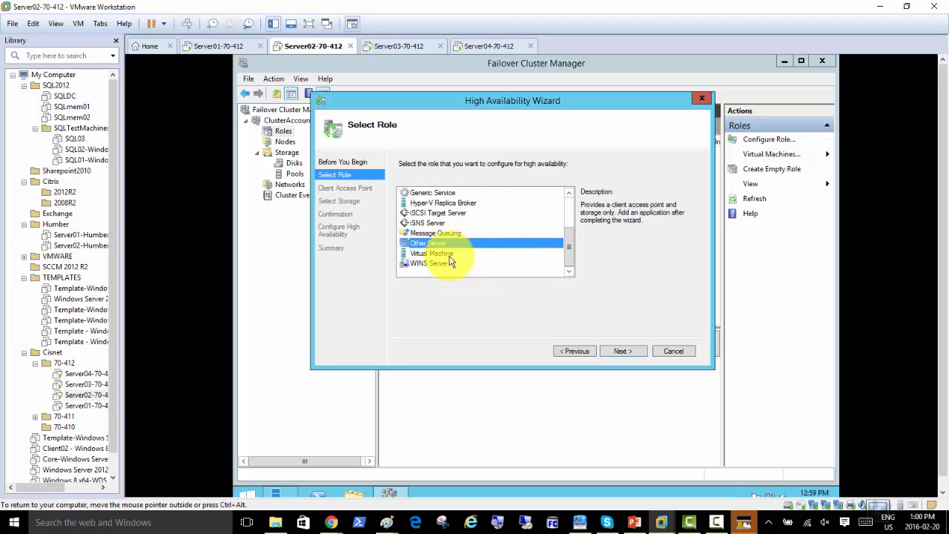
click(445, 253)
click(447, 264)
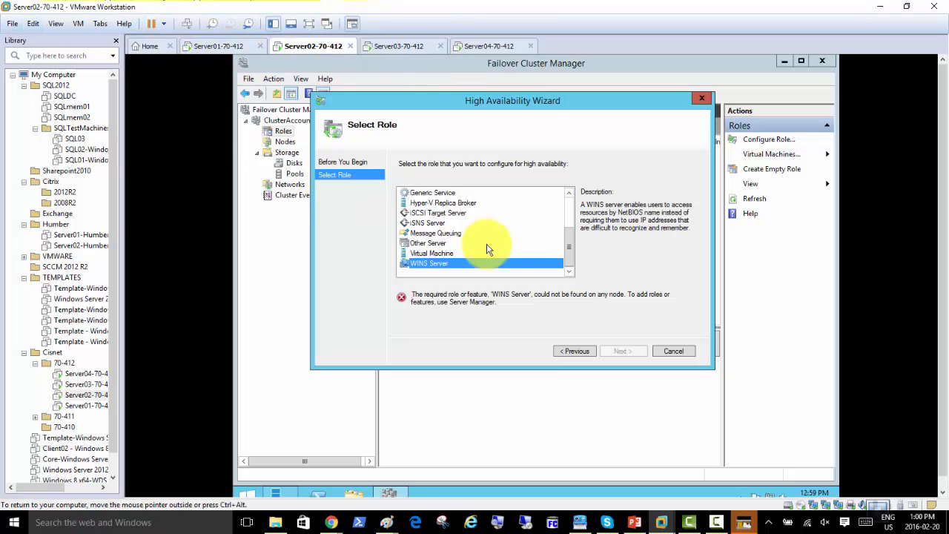
drag(568, 247, 568, 214)
click(440, 223)
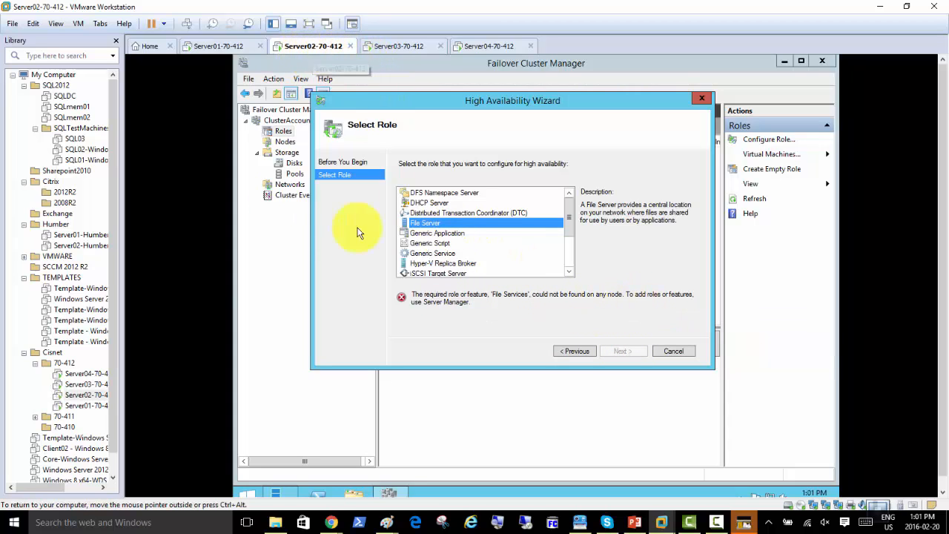
Cancel the High Availability Wizard and bring up Server02's Server Manager Dashboard
click(673, 350)
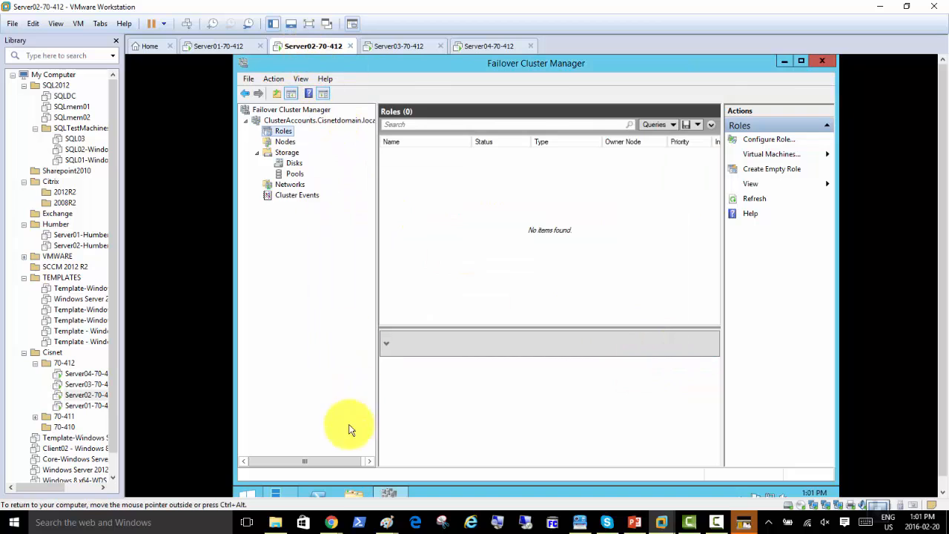
click(275, 495)
click(285, 140)
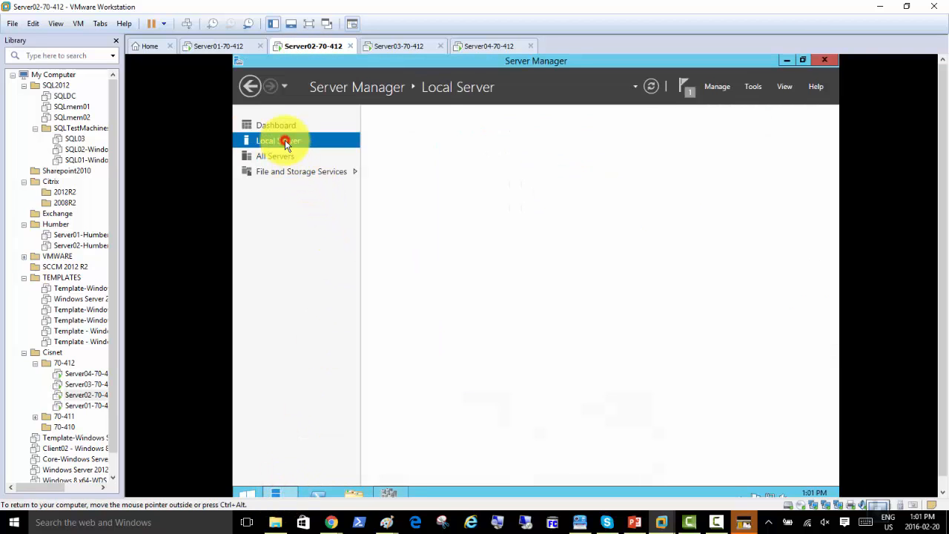
click(284, 128)
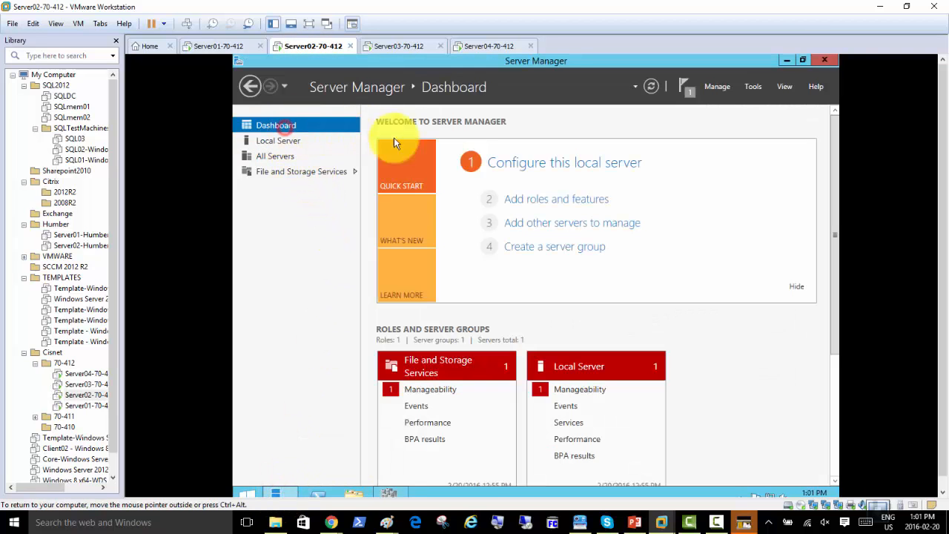
Start the Add Roles and Features Wizard with role-based installation on the local server
click(535, 205)
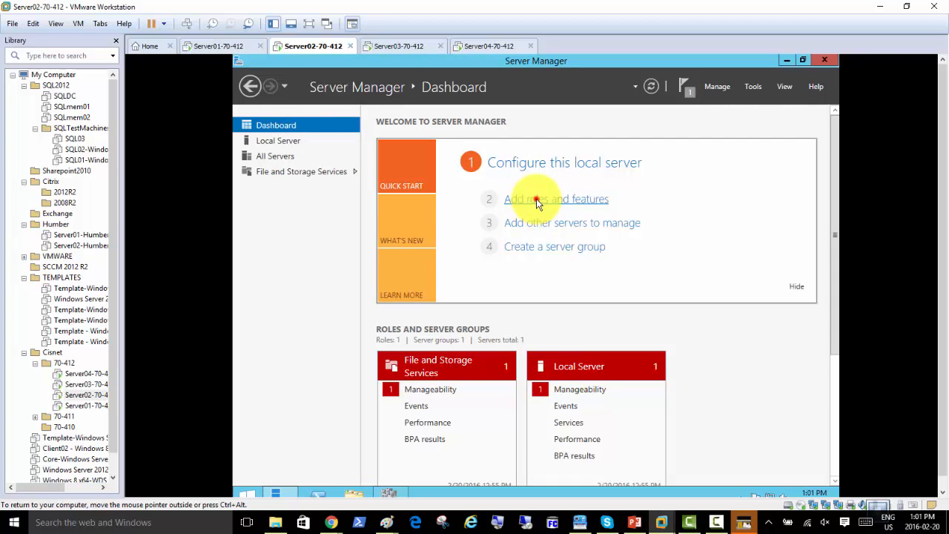
drag(554, 163, 516, 117)
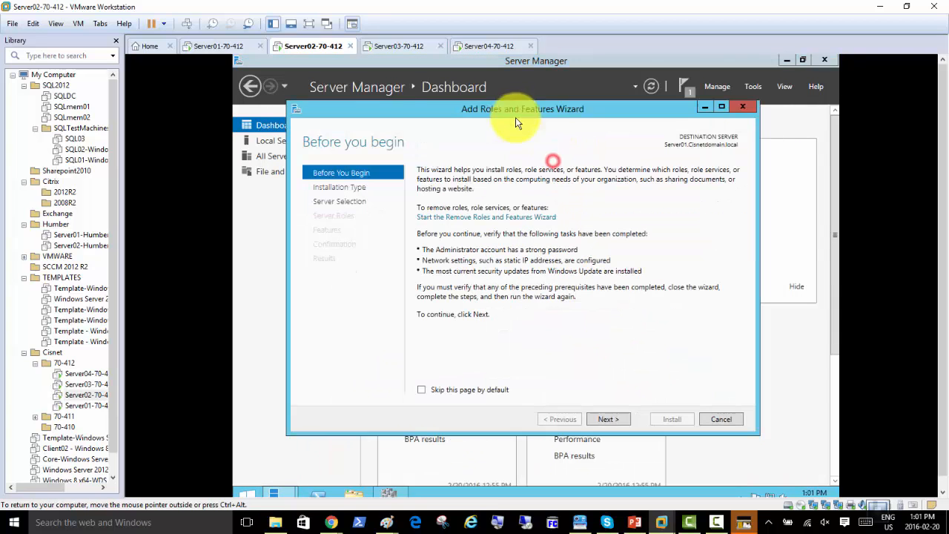
click(605, 420)
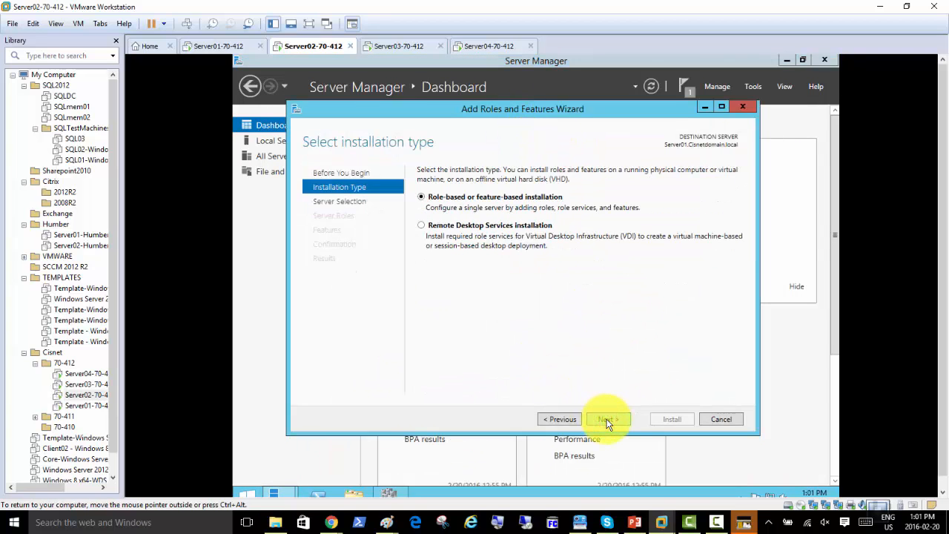
click(607, 420)
click(608, 420)
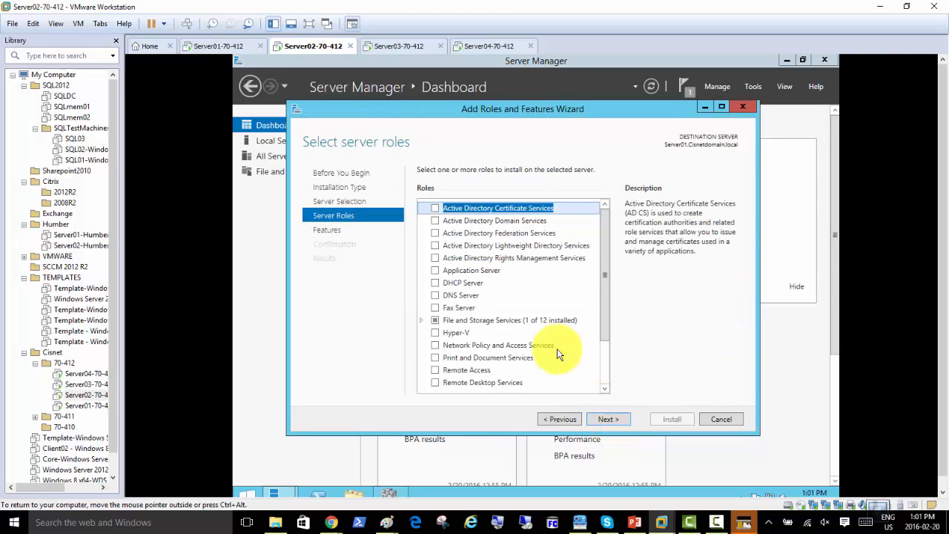
Expand File and iSCSI Services, read the File Server and FSRM descriptions, and continue to features
click(421, 321)
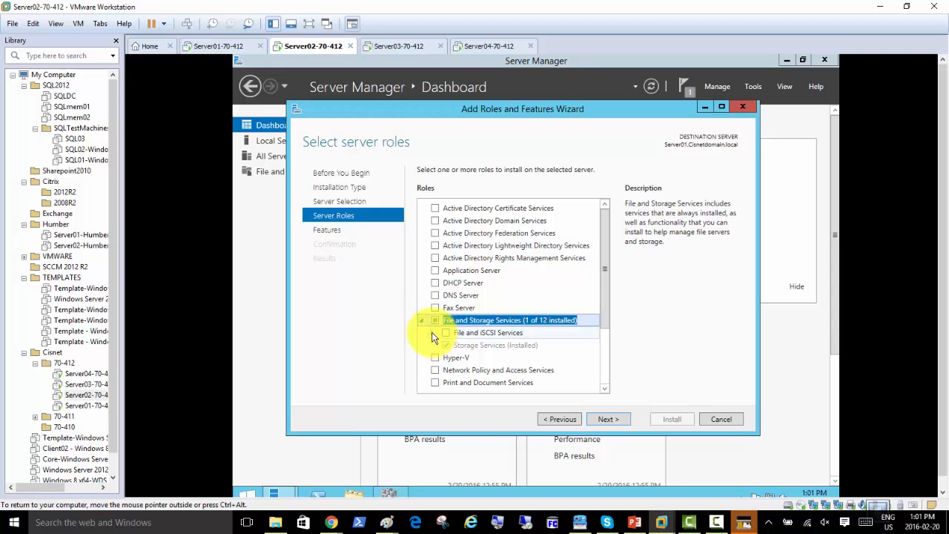
click(433, 333)
scroll(507, 333, down, 3)
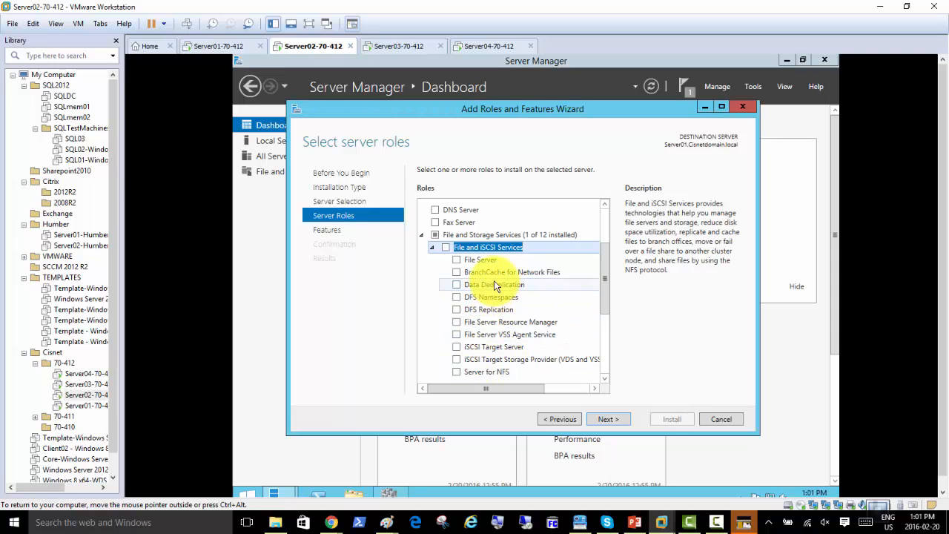
click(510, 325)
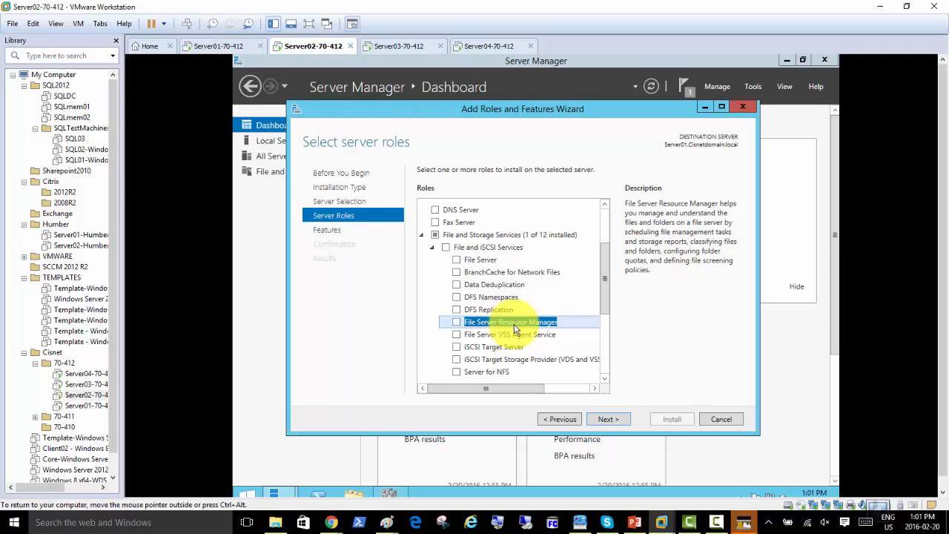
click(482, 261)
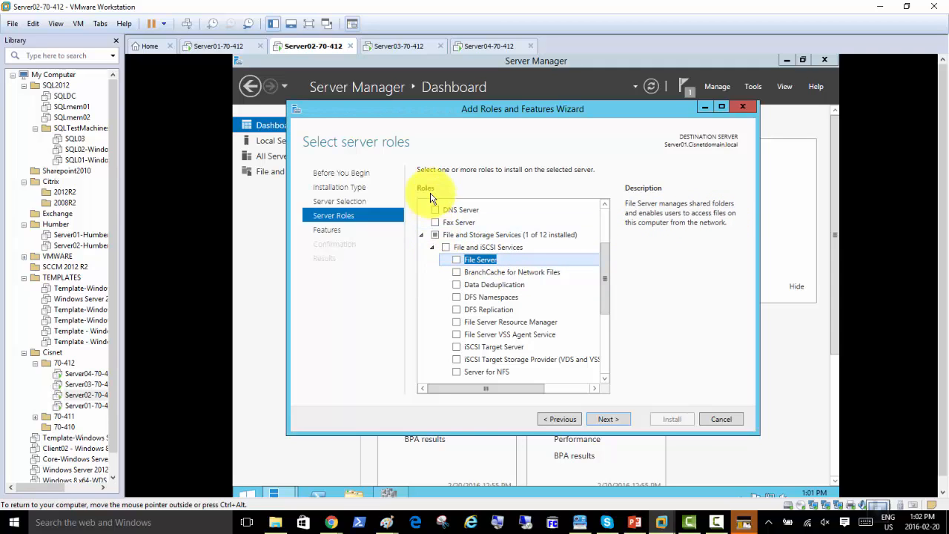
click(604, 421)
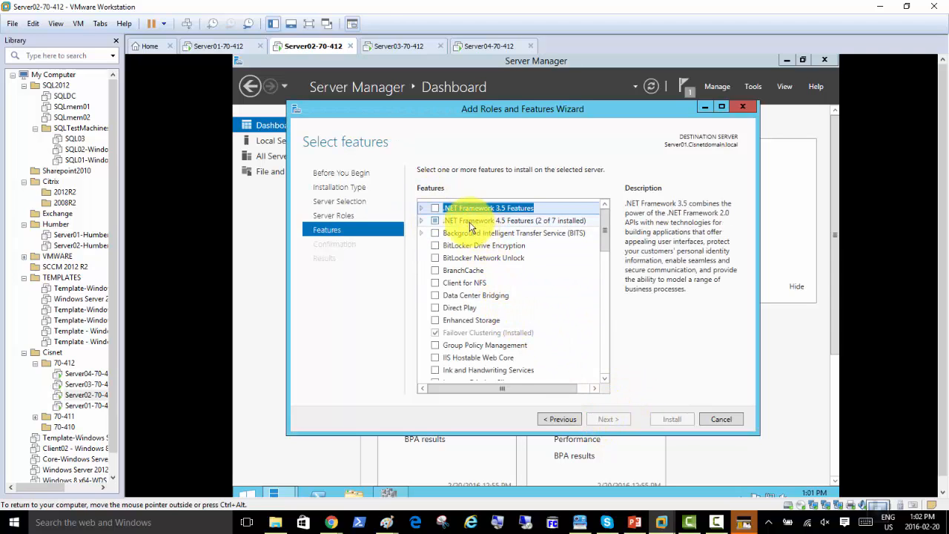
Scroll through the features list to review the available features
scroll(464, 309, down, 2)
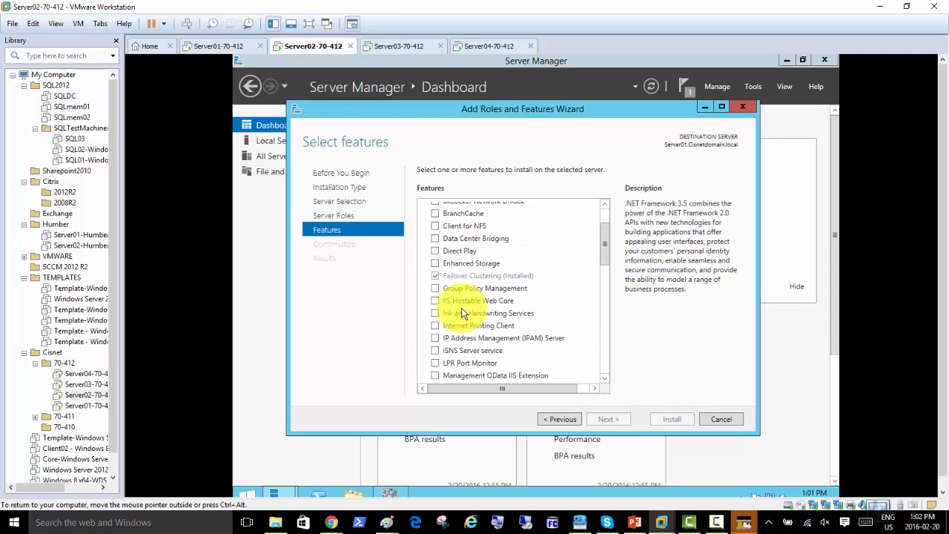
scroll(461, 308, down, 3)
scroll(460, 314, down, 2)
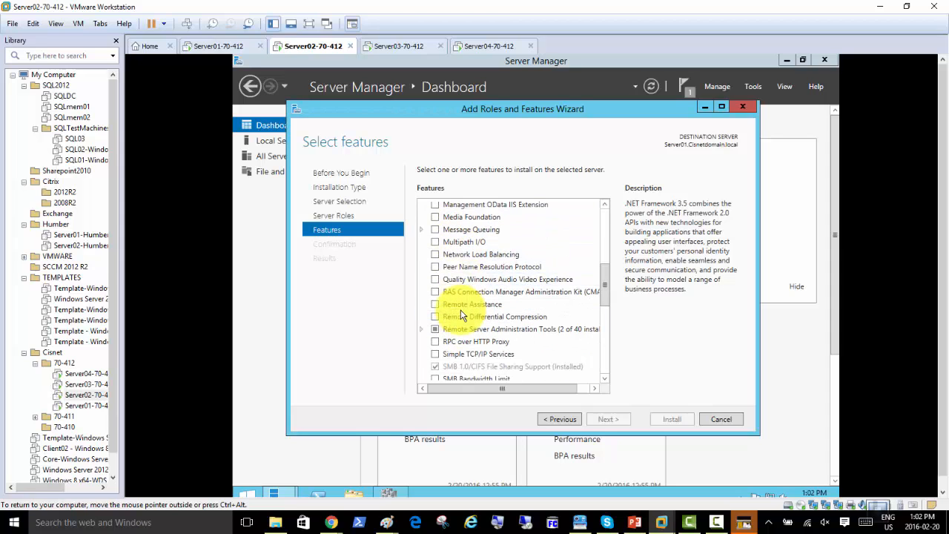
scroll(461, 314, down, 5)
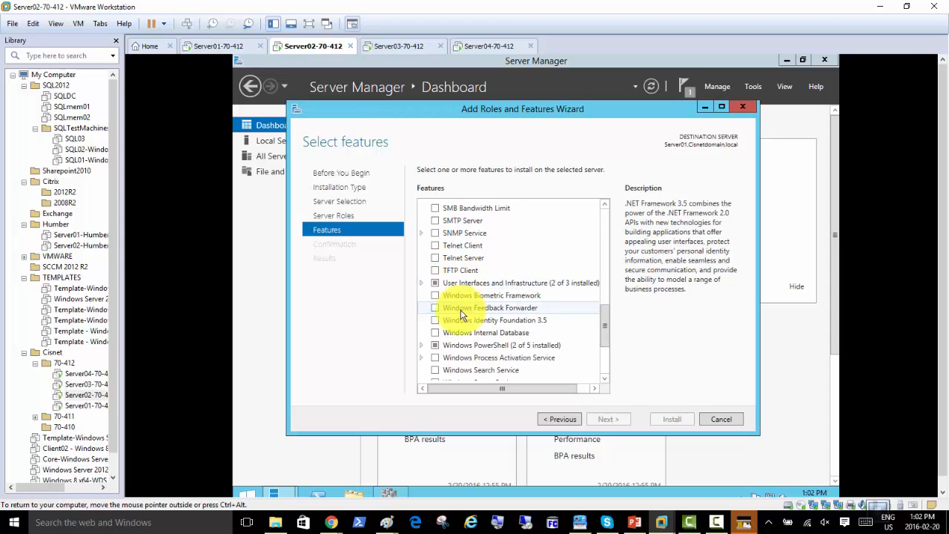
scroll(460, 314, down, 3)
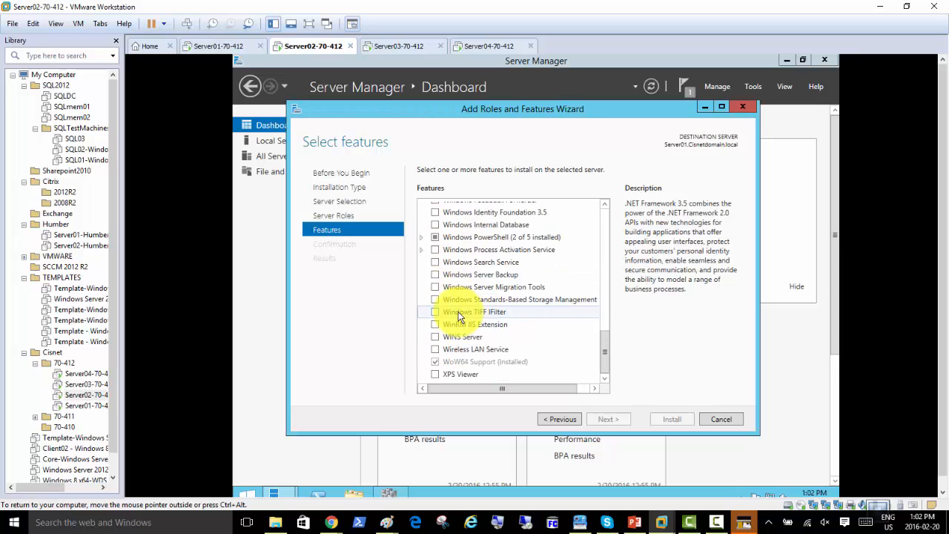
scroll(460, 315, up, 8)
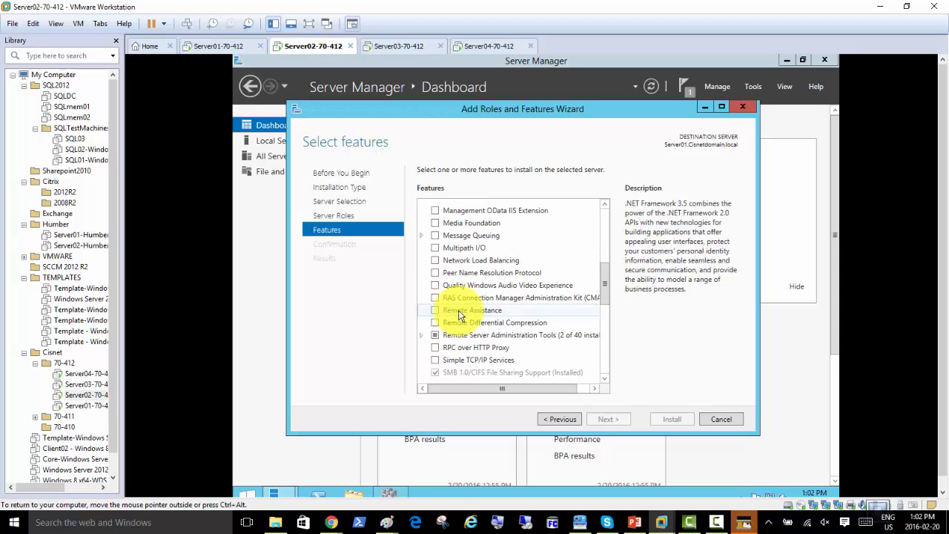
scroll(459, 313, up, 5)
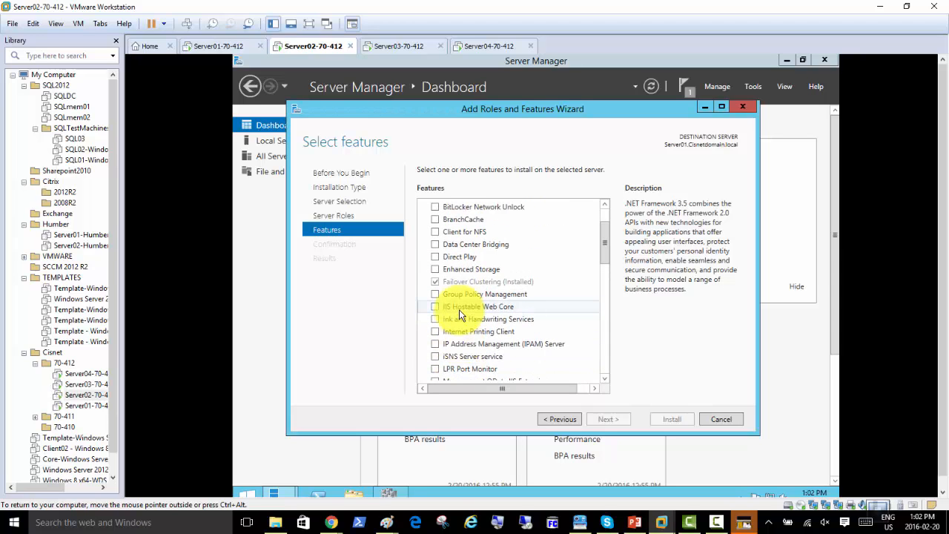
scroll(459, 309, up, 2)
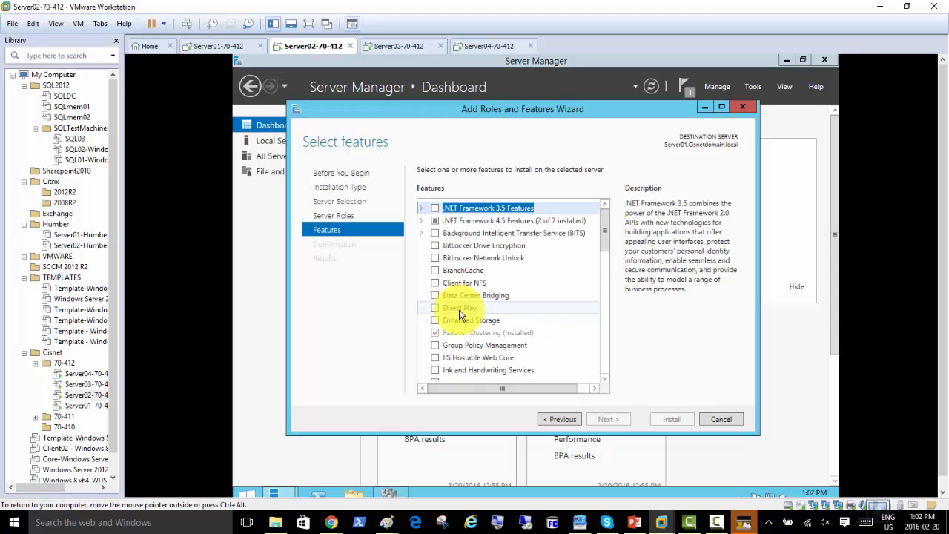
Go back to Server Roles, tick File Server, and bring up the host's File Explorer
click(558, 420)
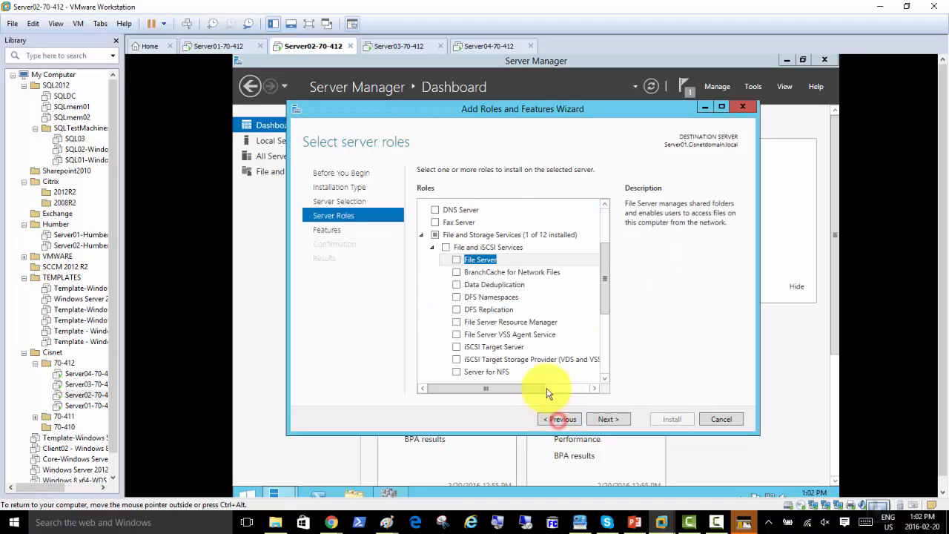
click(457, 260)
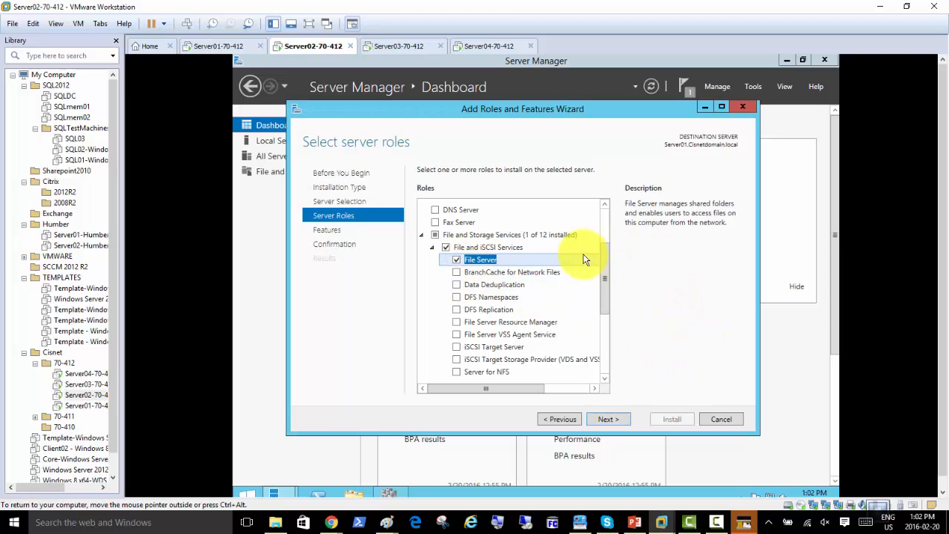
click(275, 522)
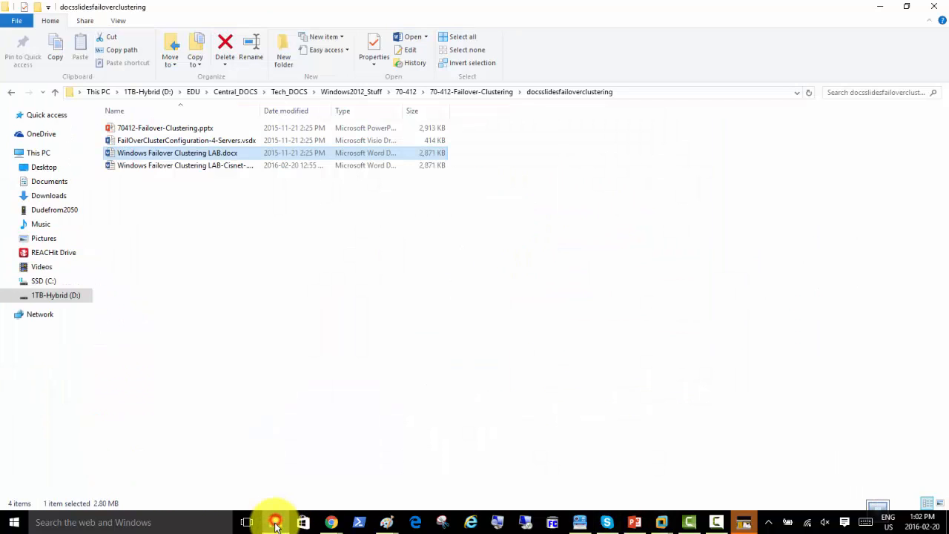
Widen the Name column, open 70-412-Failover-Clustering > docs-reference, and select the Storage Center PDF
double_click(260, 115)
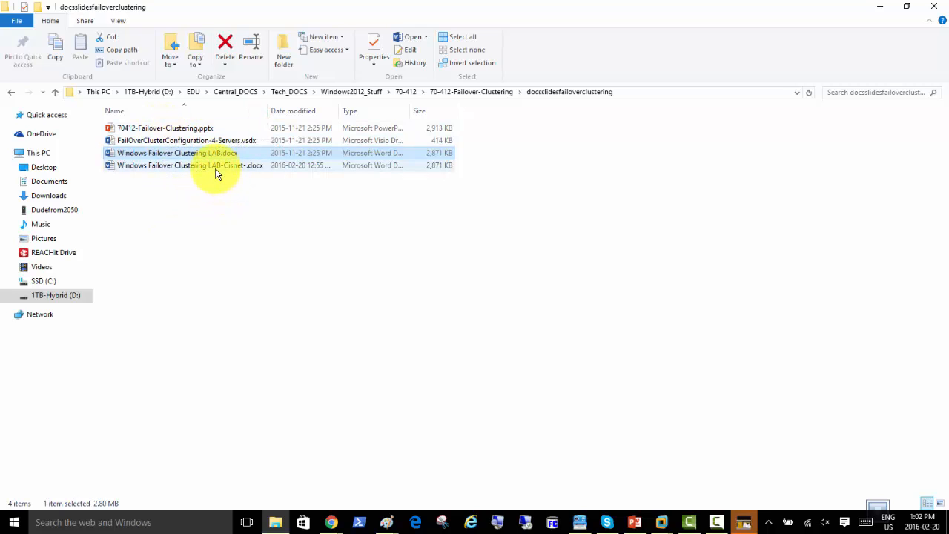
mouse_move(217, 173)
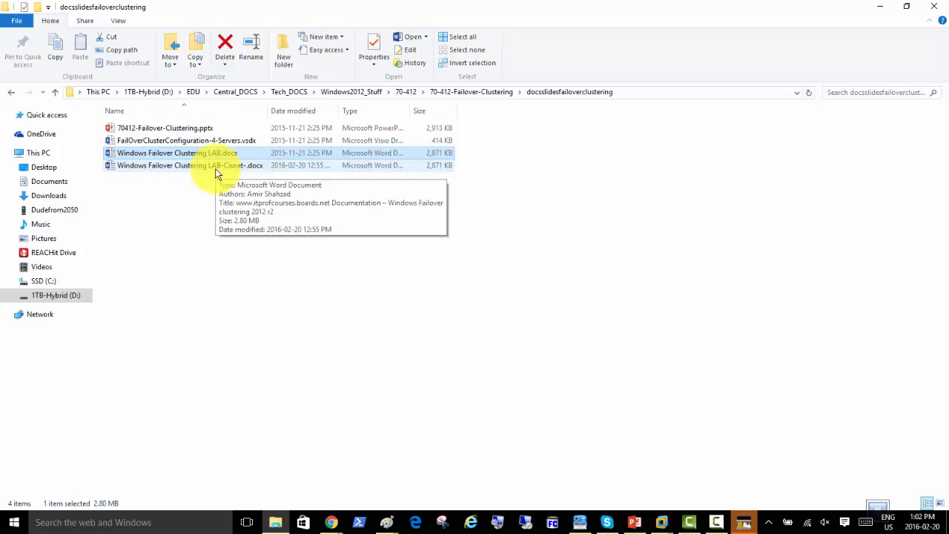
click(474, 92)
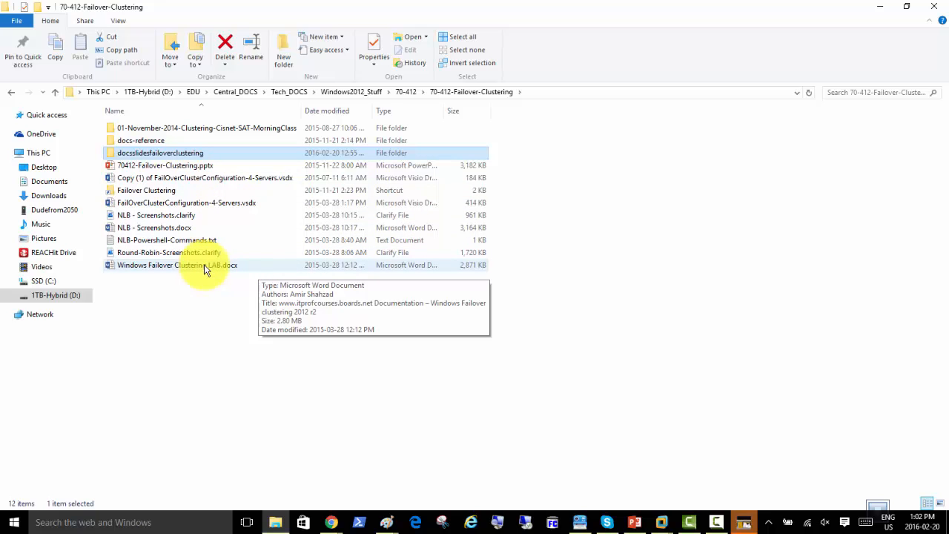
double_click(152, 140)
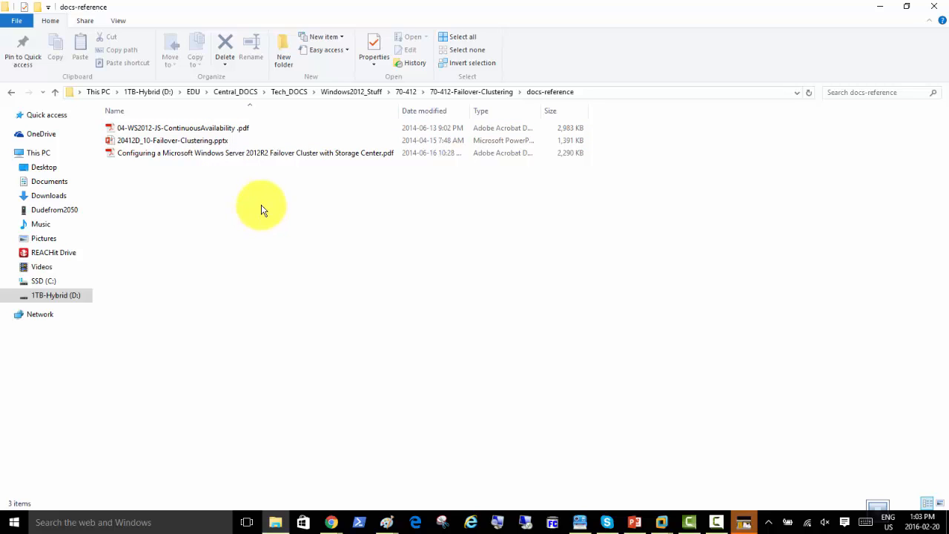
click(247, 158)
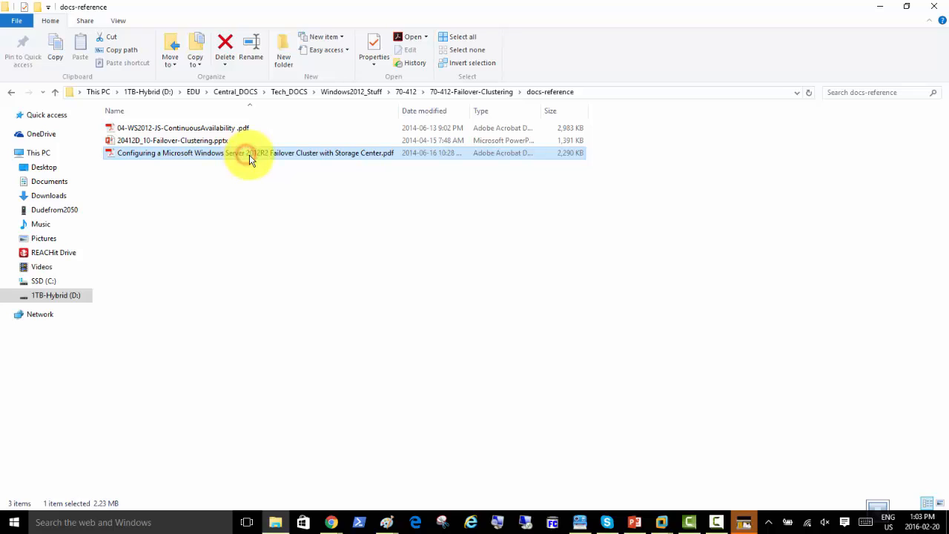
Open the Storage Center failover cluster guide PDF and scroll through its opening pages
double_click(249, 160)
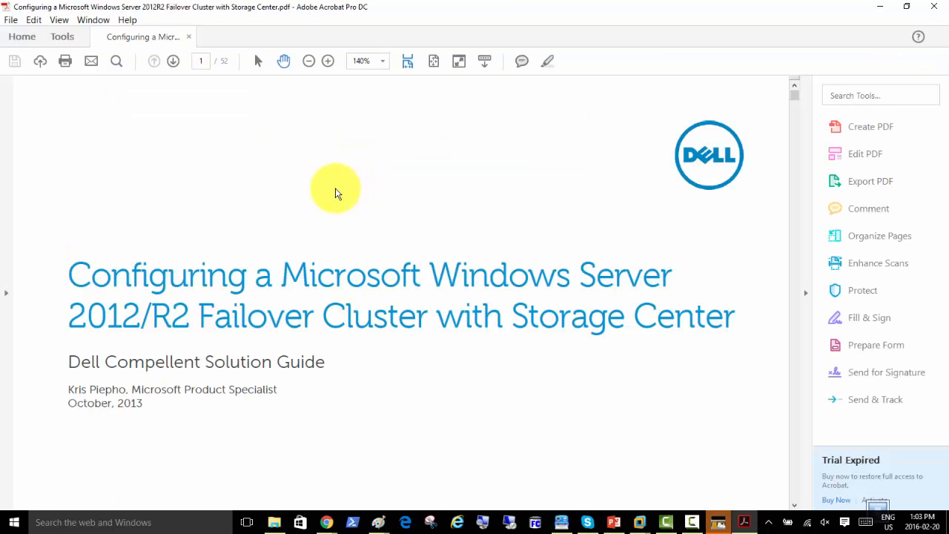
scroll(335, 194, down, 10)
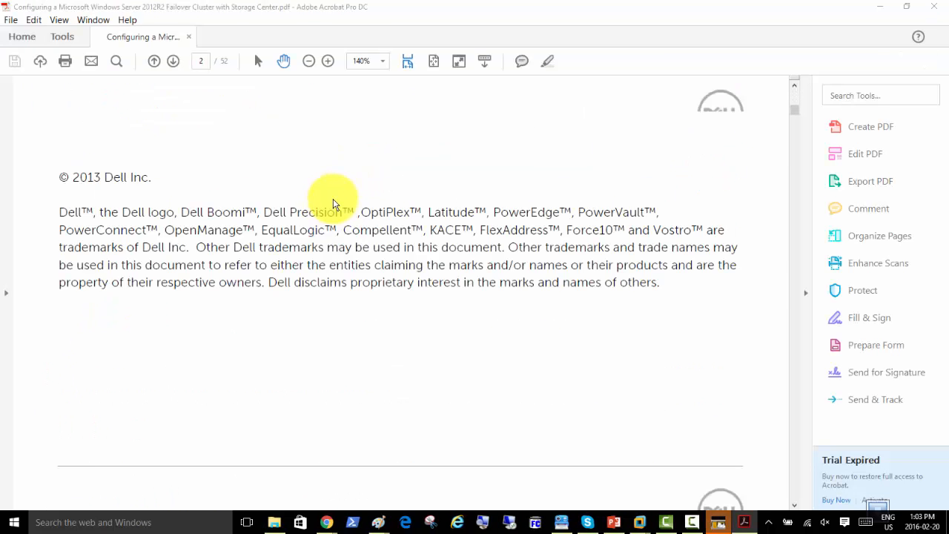
scroll(333, 204, down, 20)
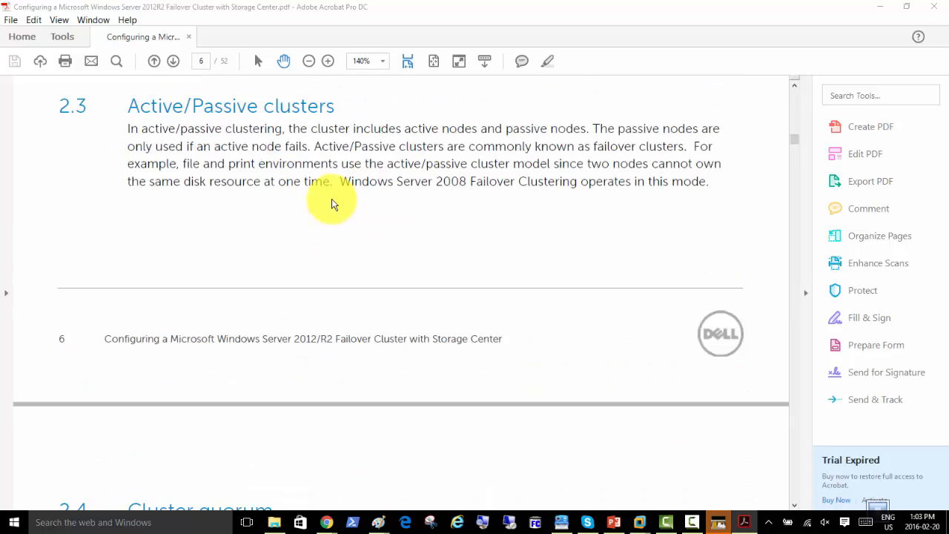
scroll(331, 204, down, 15)
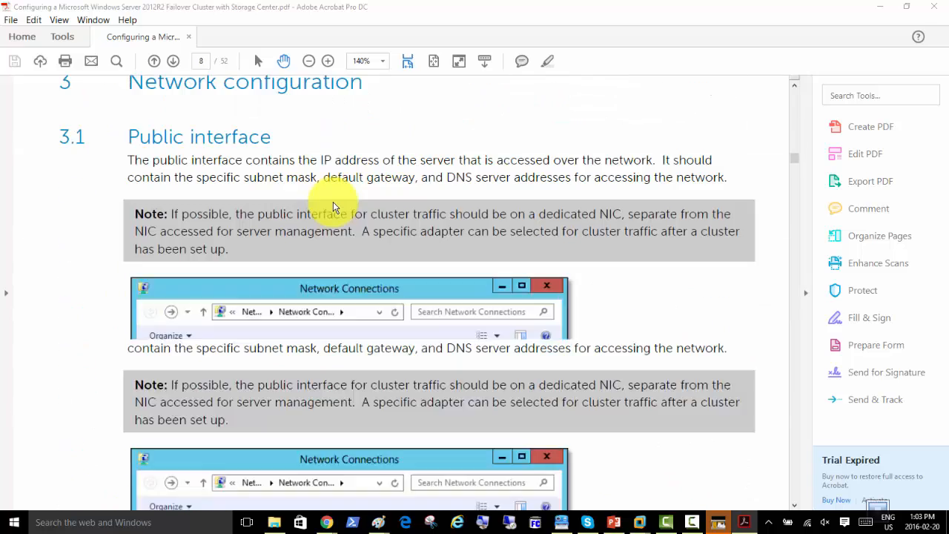
scroll(333, 203, down, 15)
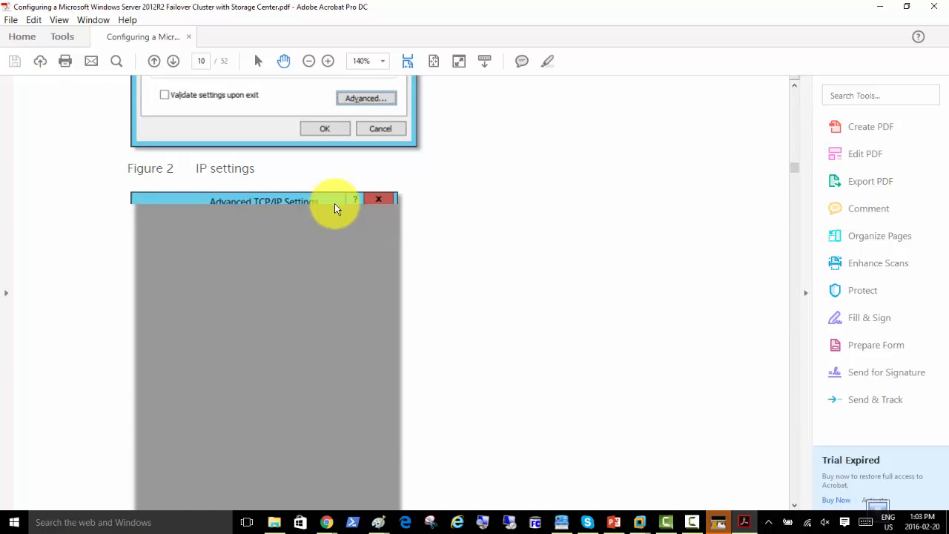
scroll(335, 209, down, 15)
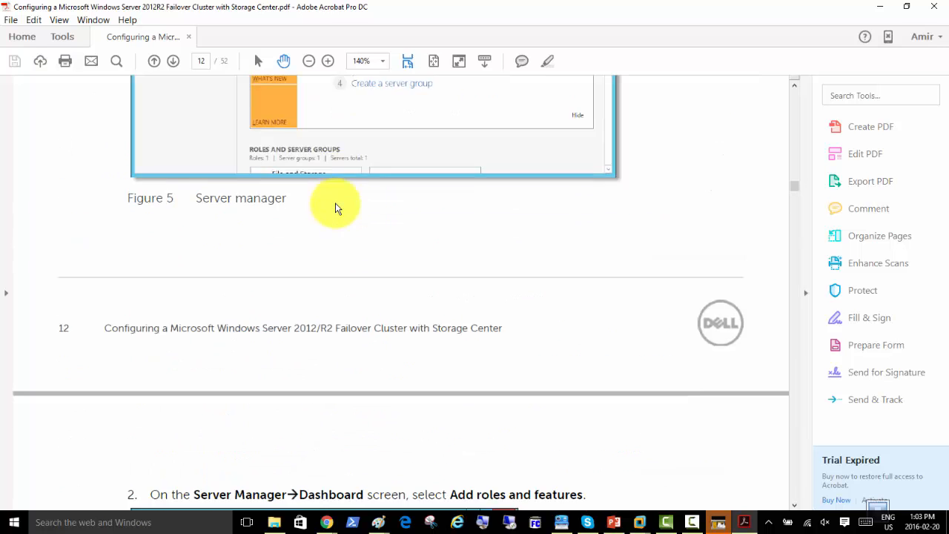
scroll(335, 205, down, 5)
scroll(335, 205, down, 3)
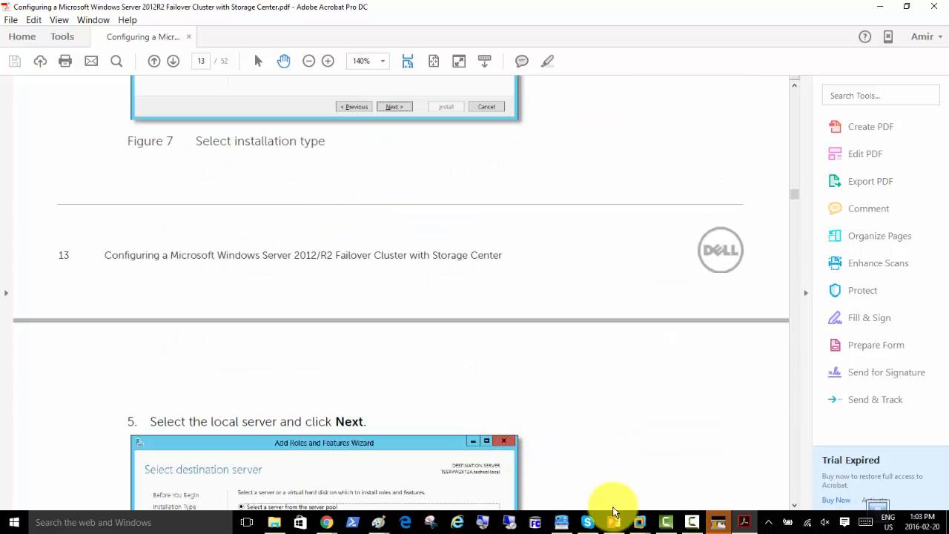
Glance at the Server02 VM, then read the guide through page 34 and close it
mouse_move(638, 519)
click(663, 456)
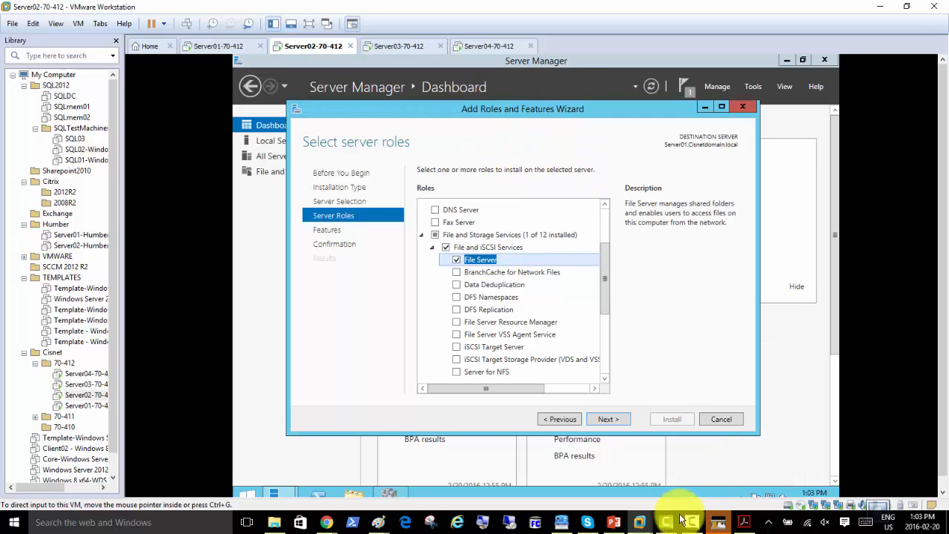
click(743, 522)
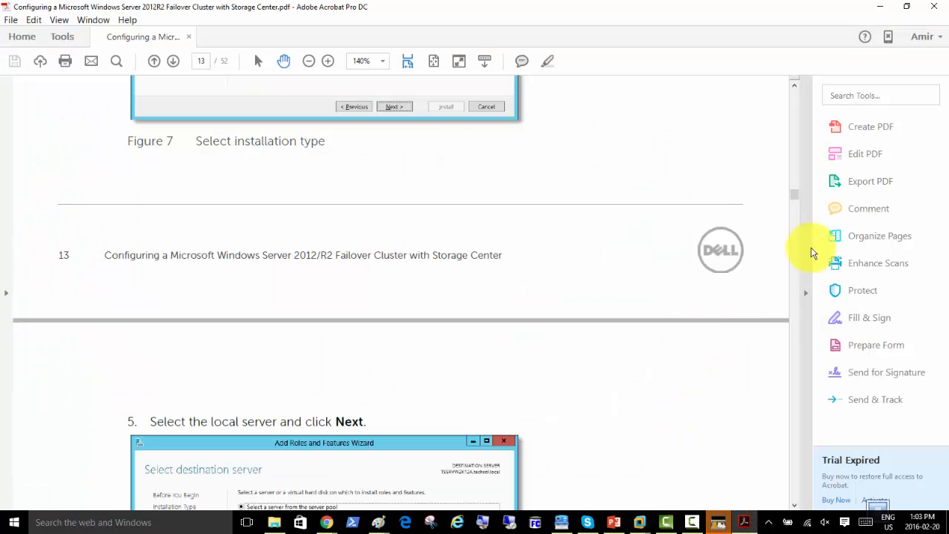
drag(794, 195, 812, 349)
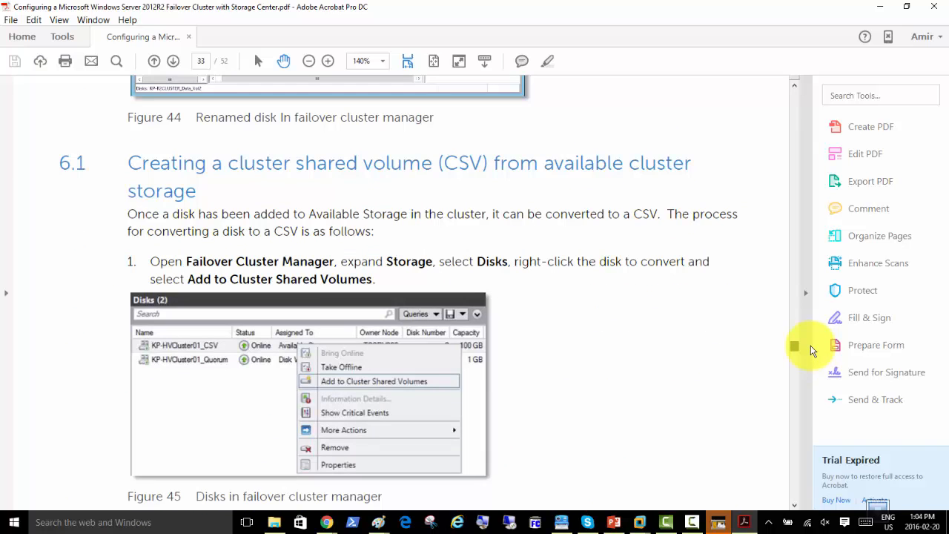
drag(812, 350, 812, 352)
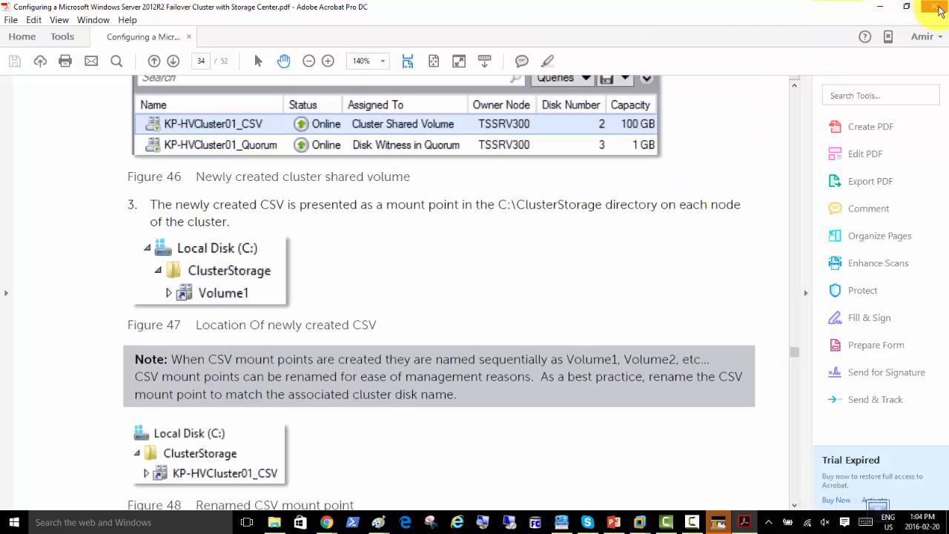
click(189, 36)
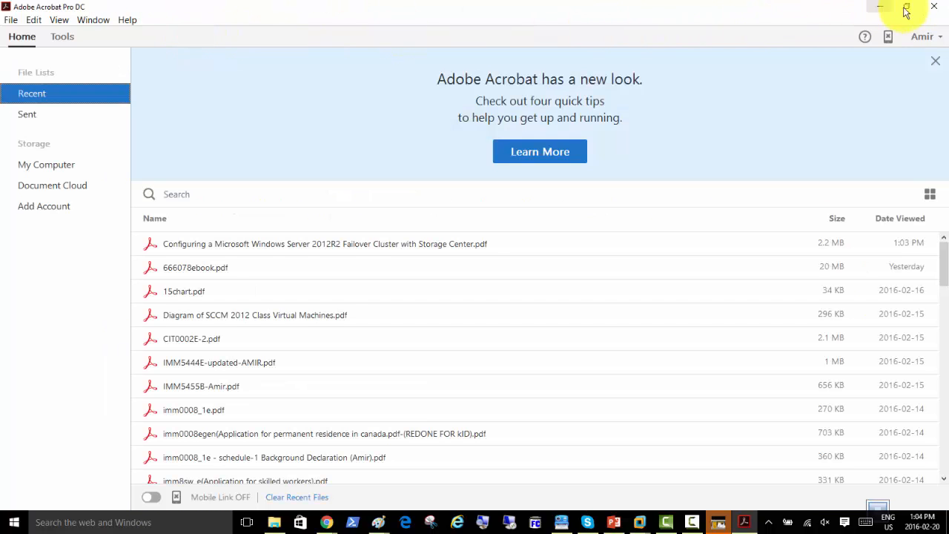
Close Acrobat and install the File Server role with automatic restarts allowed
click(934, 9)
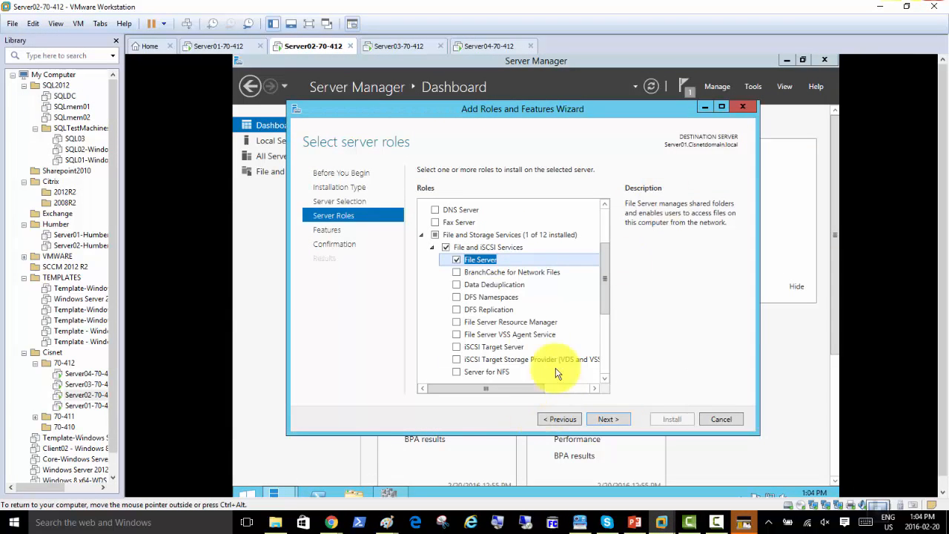
click(608, 419)
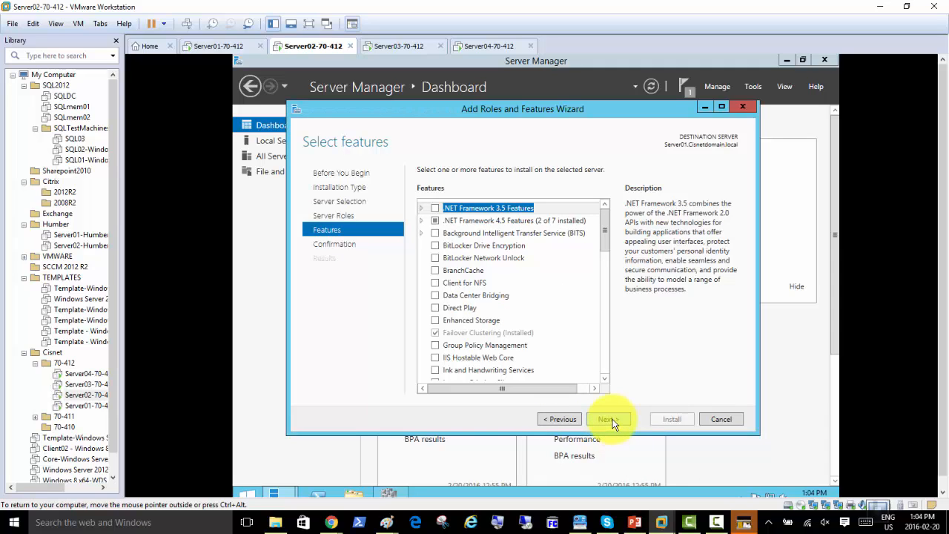
click(608, 419)
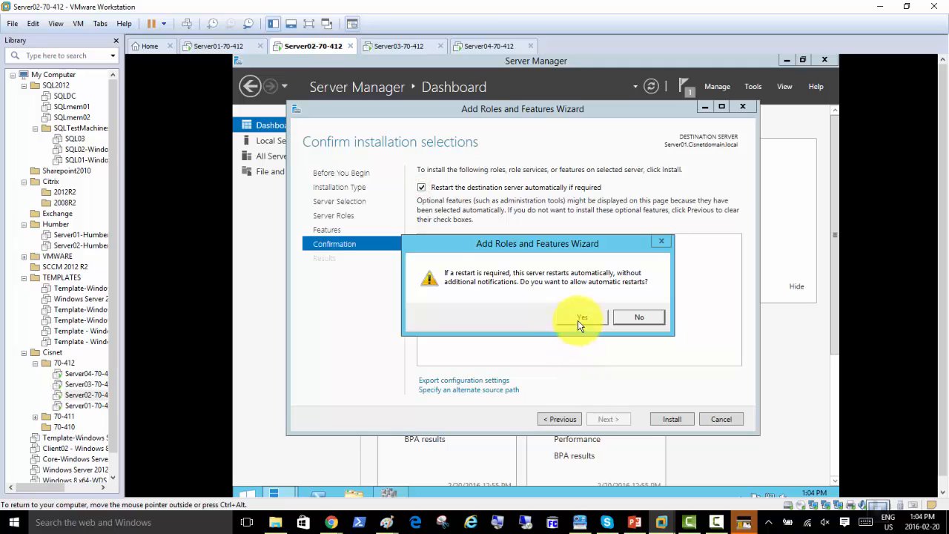
click(579, 318)
click(667, 421)
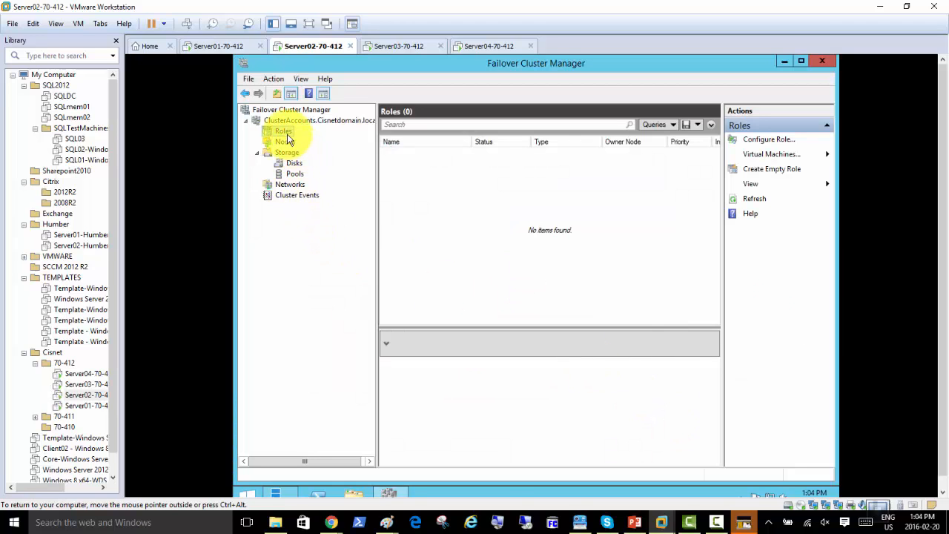
Choose Configure Role... from the Roles context menu in Failover Cluster Manager
right_click(285, 134)
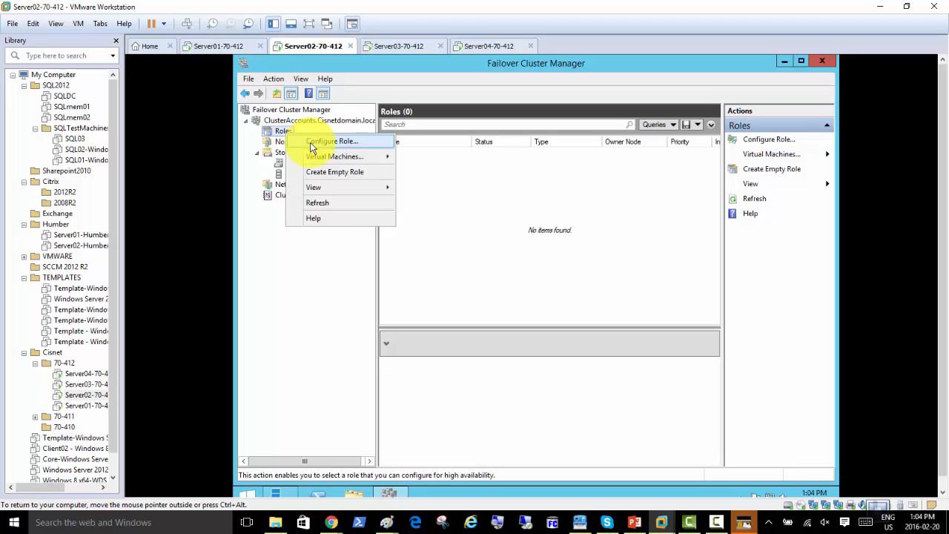
click(311, 145)
Pass the Before You Begin page and choose File Server as the role to cluster
click(641, 392)
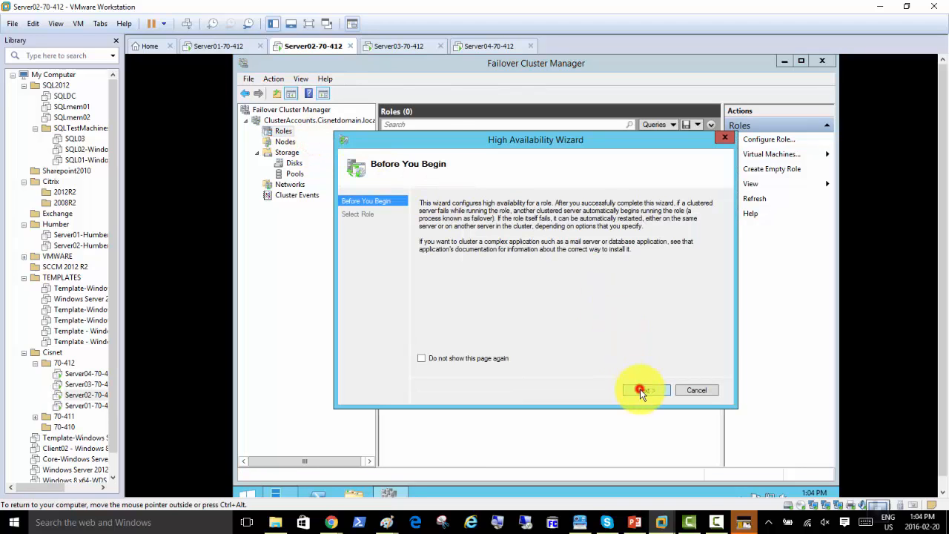
click(452, 262)
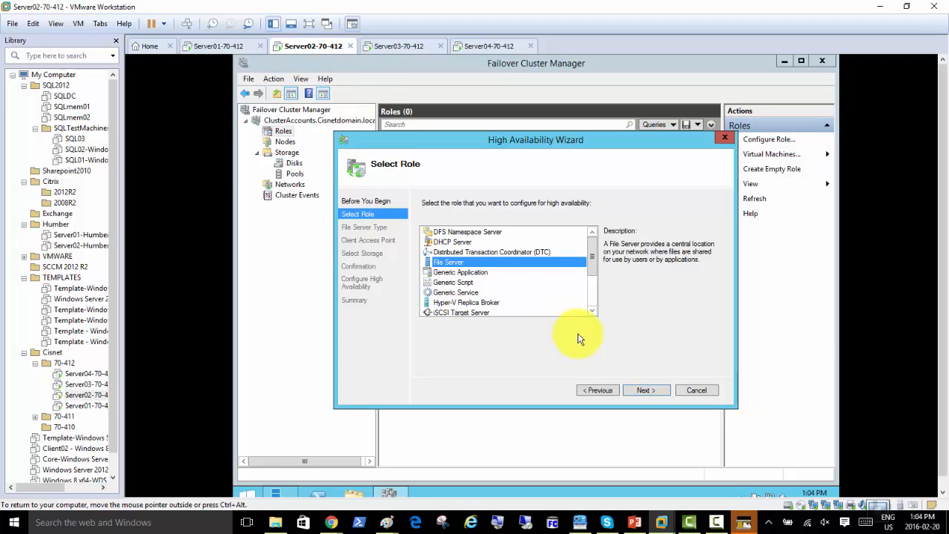
click(648, 390)
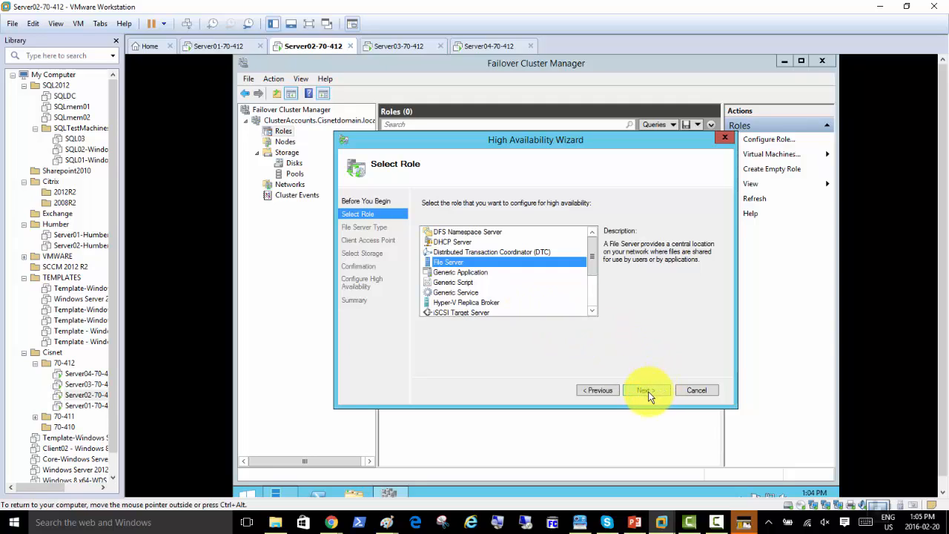
On Server03, start Add Roles and Features with Server02 as the destination server
click(396, 45)
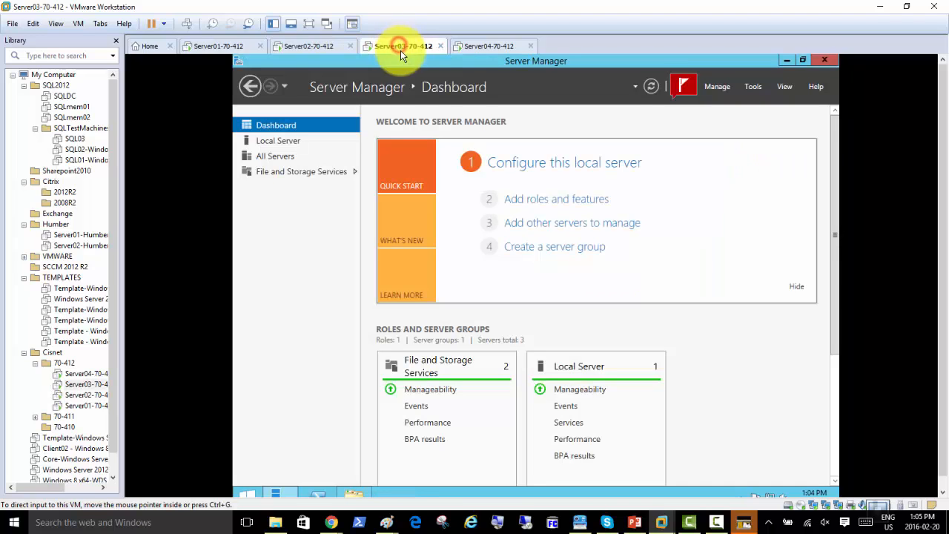
click(684, 88)
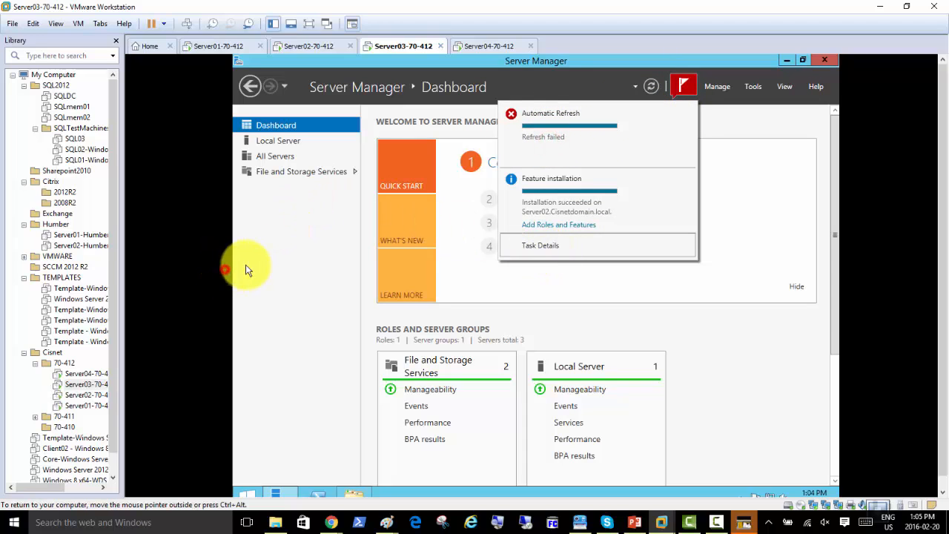
click(286, 262)
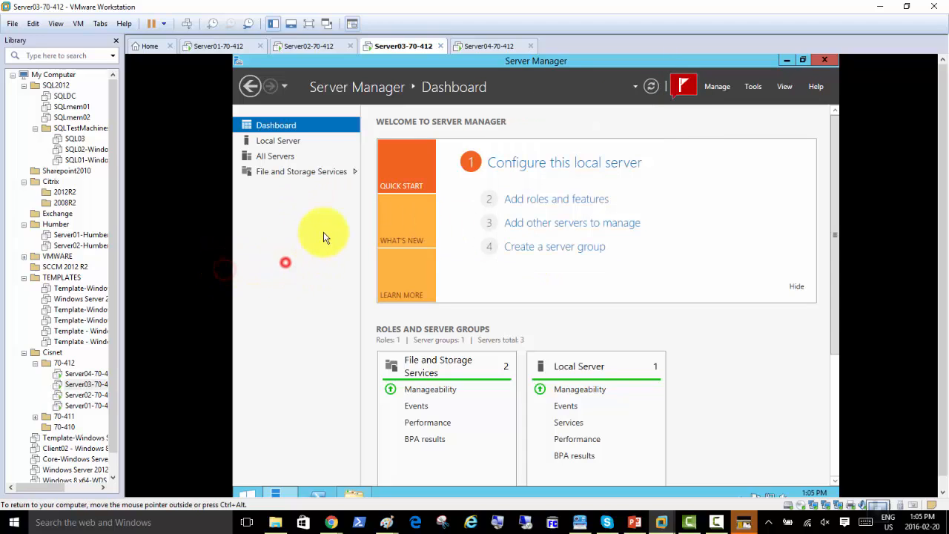
click(554, 200)
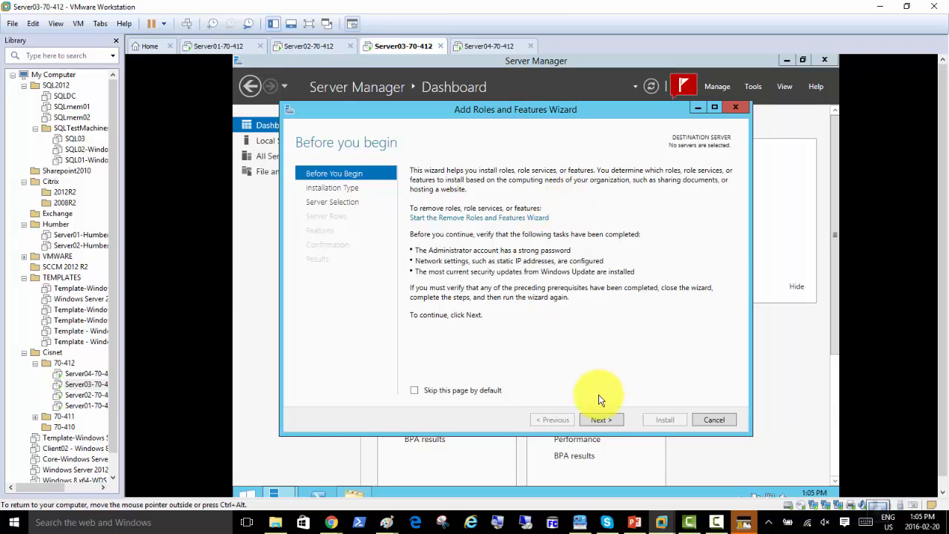
click(604, 421)
click(608, 421)
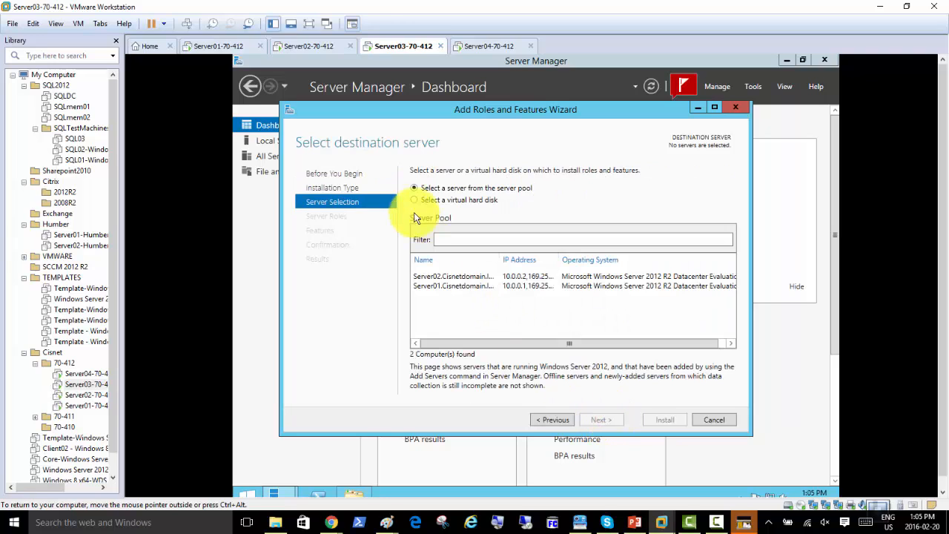
click(453, 280)
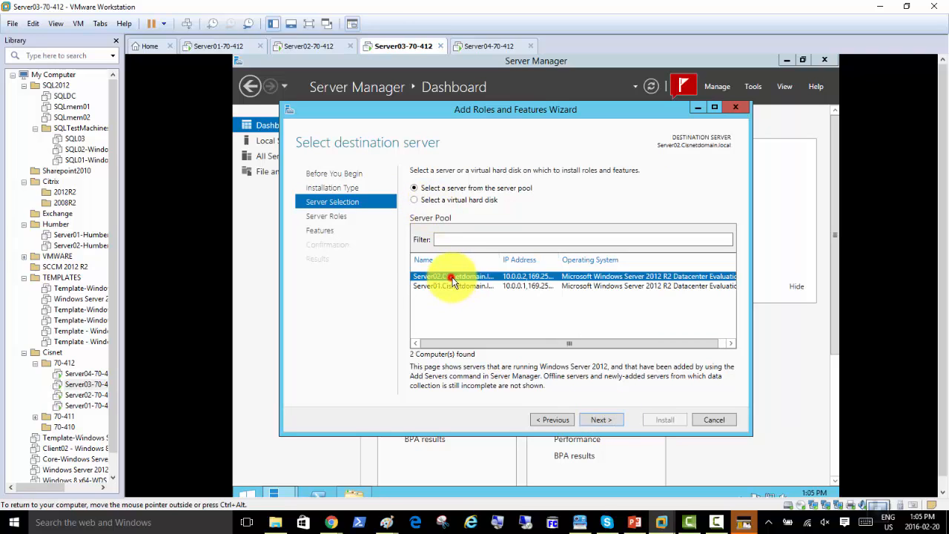
click(604, 419)
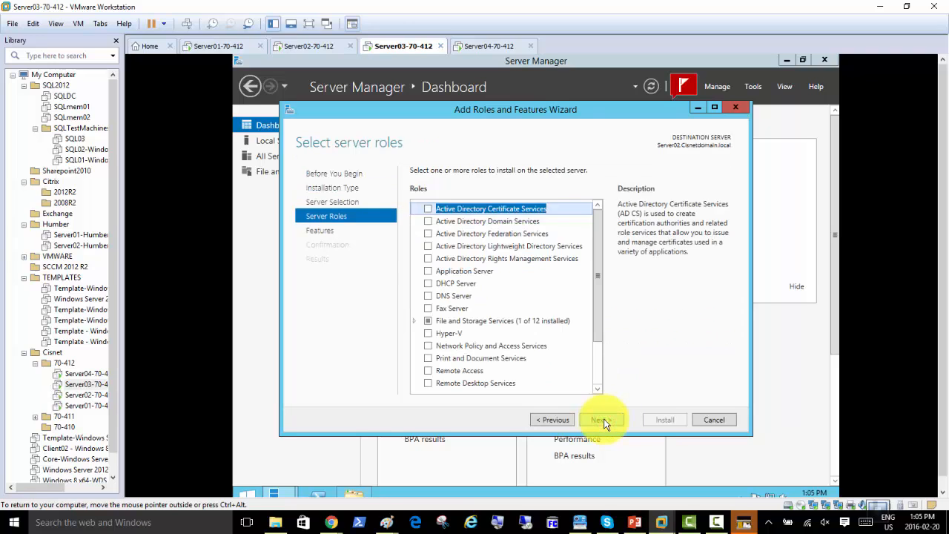
Tick File Server under File and iSCSI Services, allow automatic restarts, and install
click(415, 322)
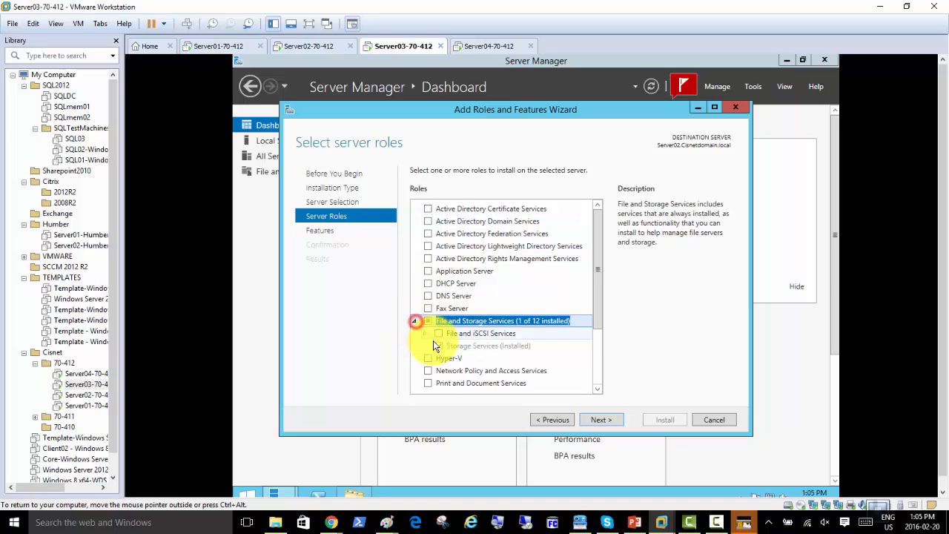
click(425, 334)
click(449, 345)
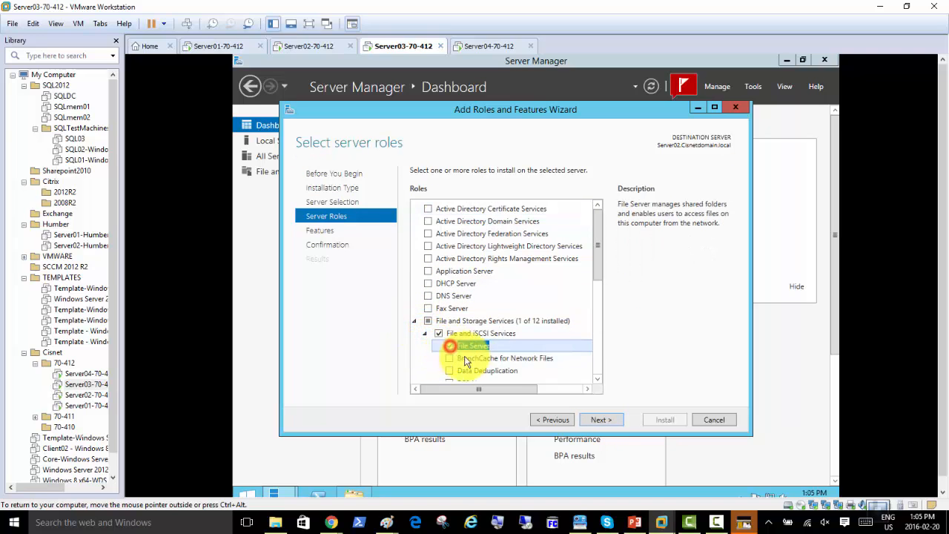
click(604, 420)
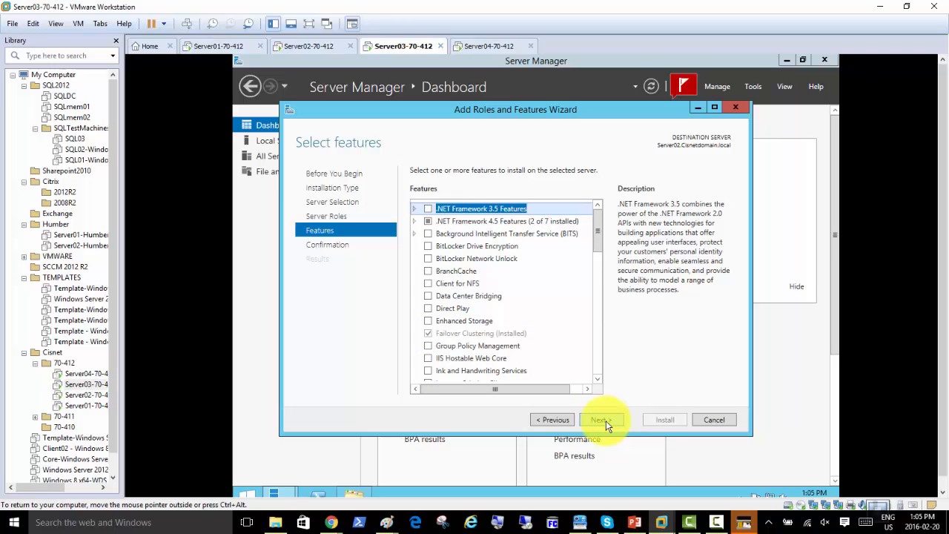
click(602, 419)
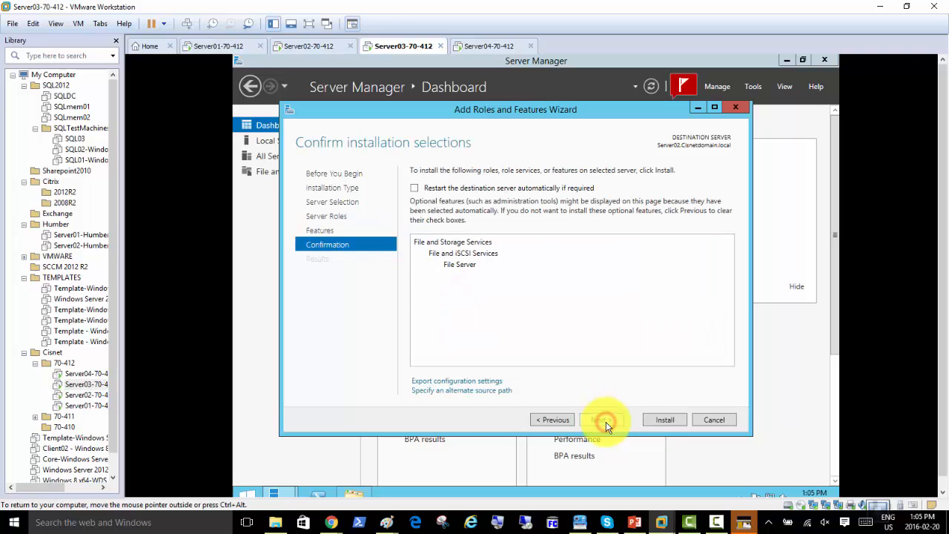
click(414, 188)
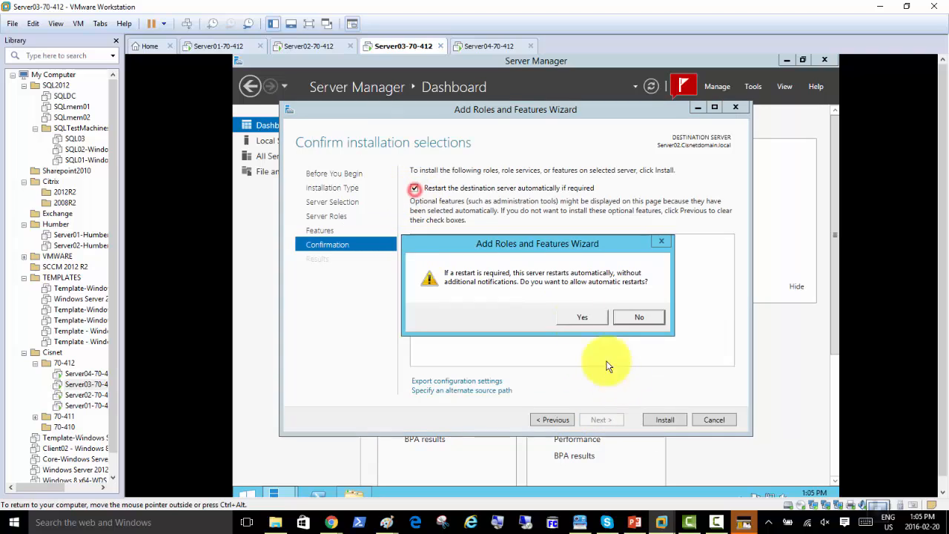
click(579, 316)
click(656, 420)
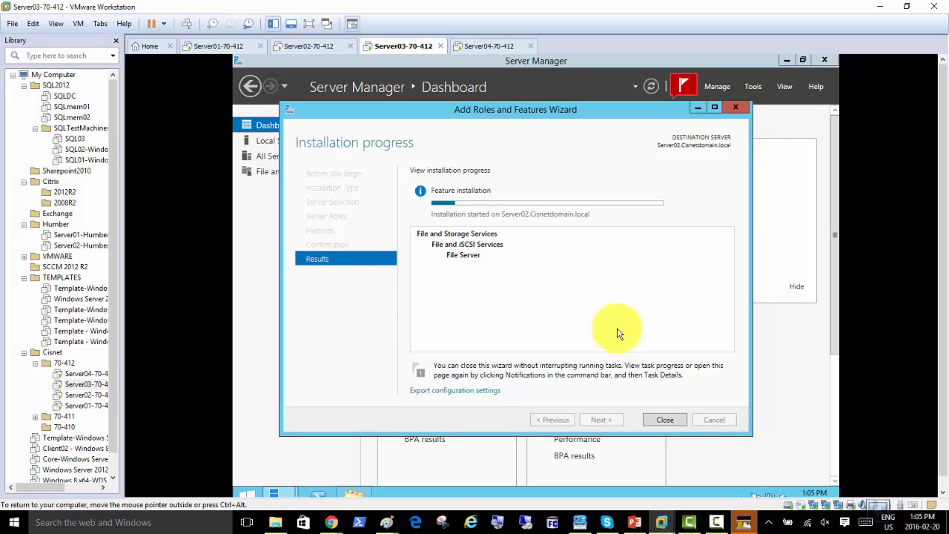
Close the finished installation wizard on Server03 and switch back to Server02
click(304, 46)
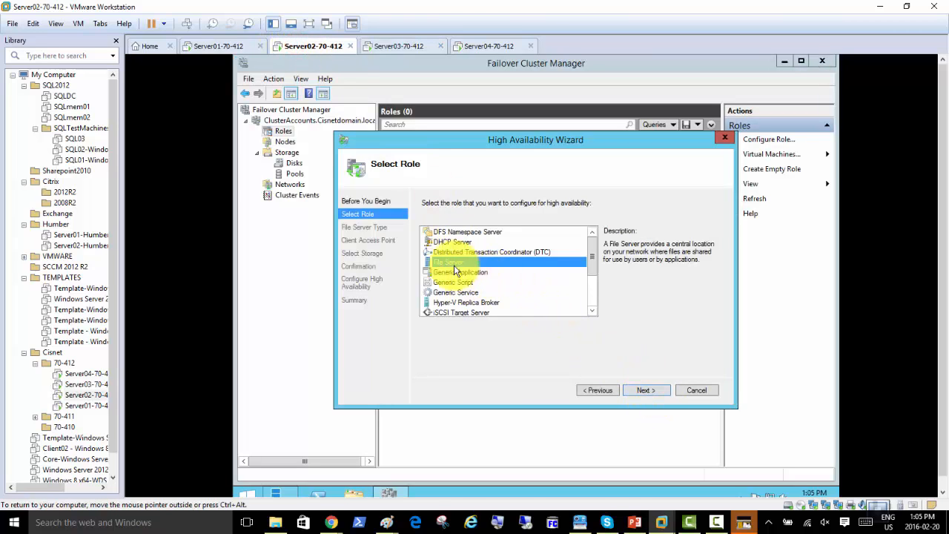
click(393, 46)
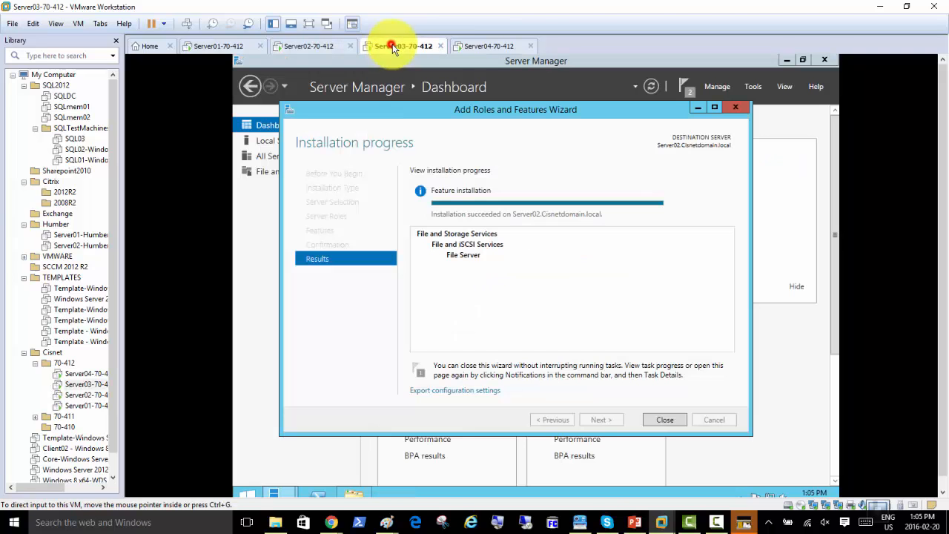
click(666, 420)
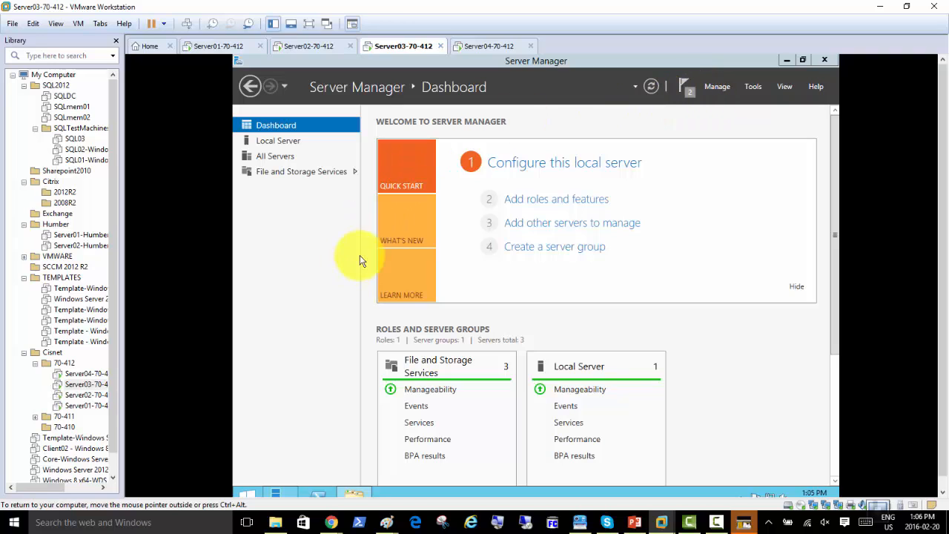
click(313, 47)
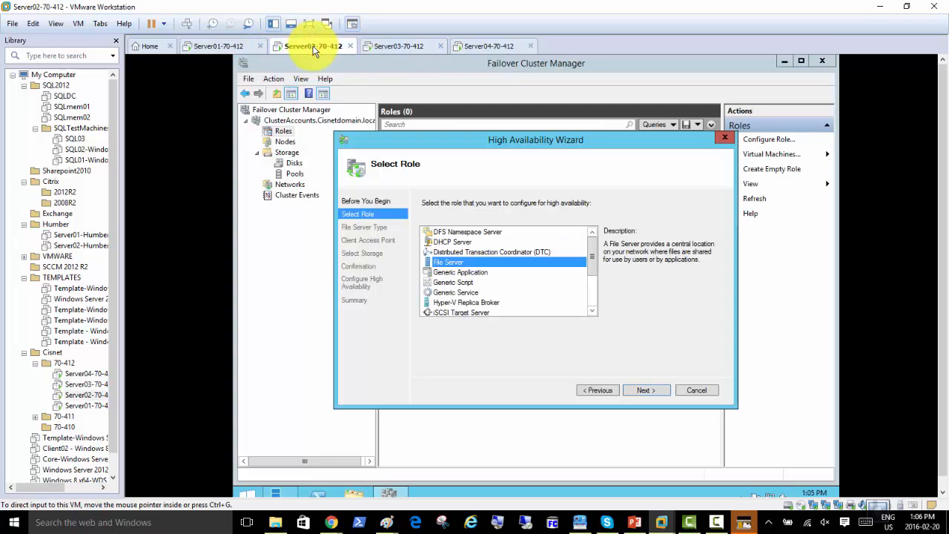
click(393, 47)
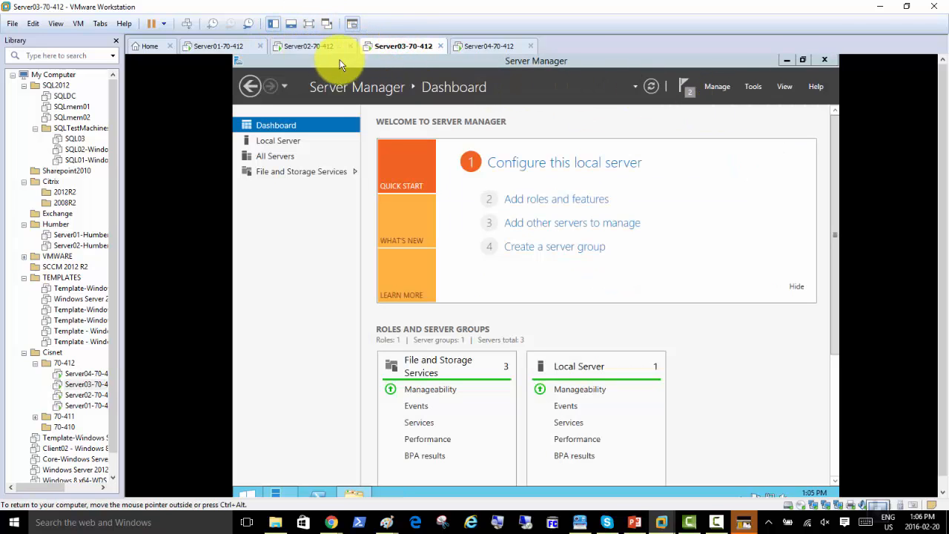
click(303, 49)
Return to Server02's High Availability Wizard, at Select Role with File Server chosen
click(644, 392)
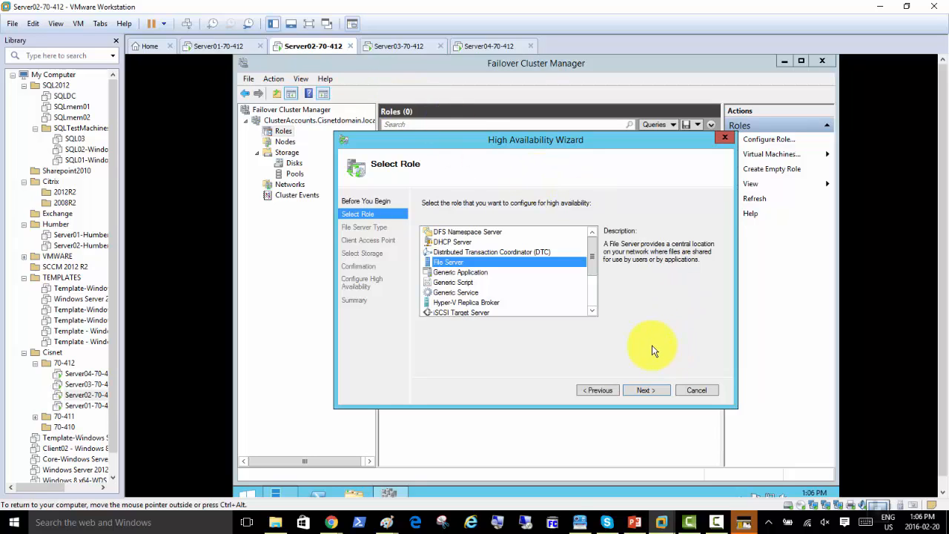
Choose File Server as the clustered role, keeping the general-use type, and continue to Client Access Point
click(645, 390)
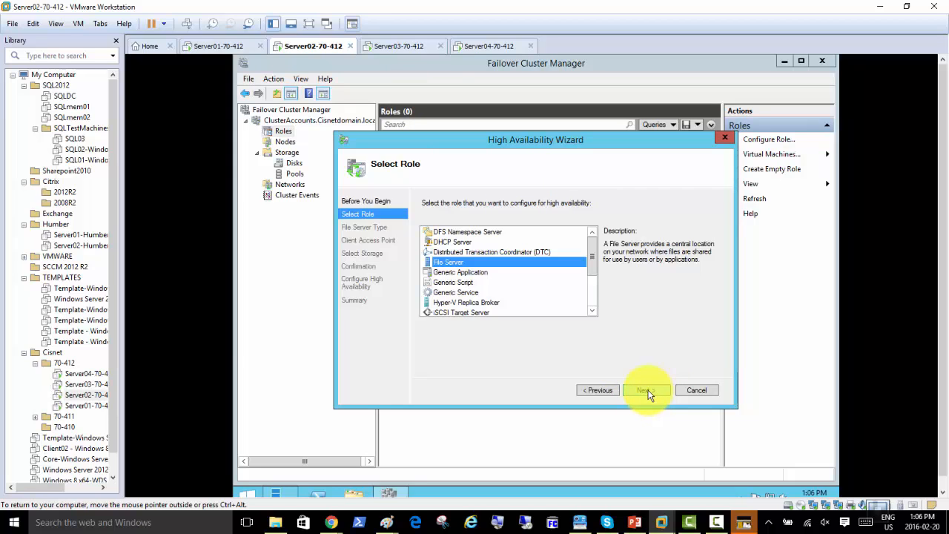
click(647, 392)
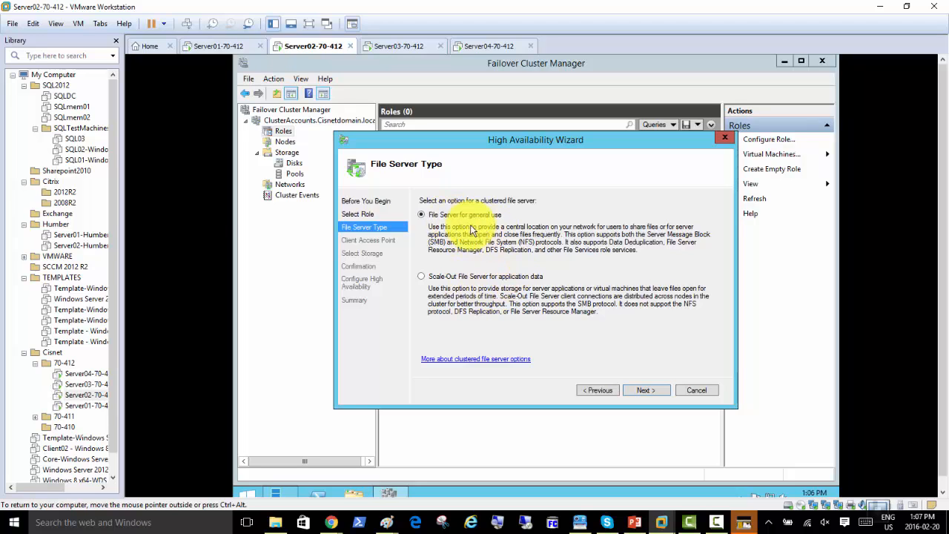
click(650, 390)
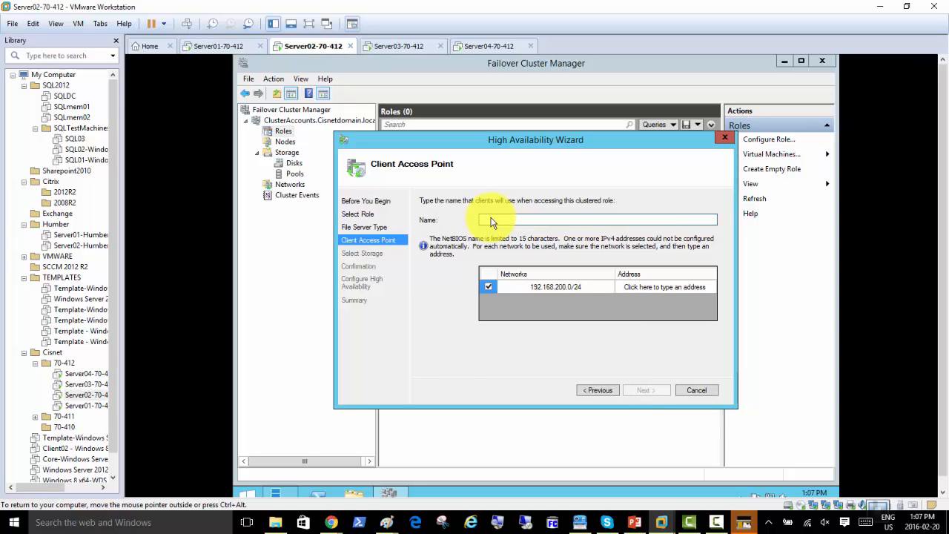
Name the role FileServerClus with IP address 192.168.200.101 and continue to storage selection
text(FileServerClust)
key(BackSpace)
key(BackSpace)
text(Clus)
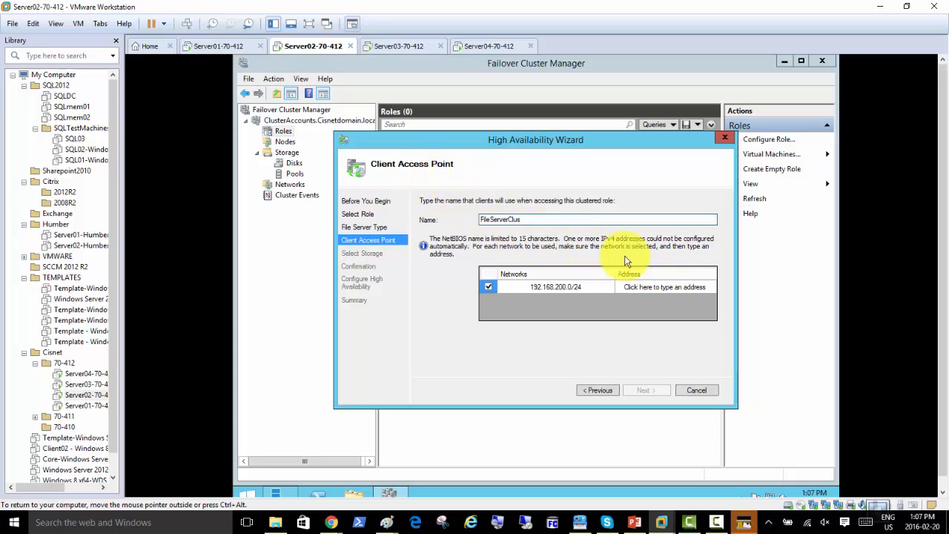
click(662, 289)
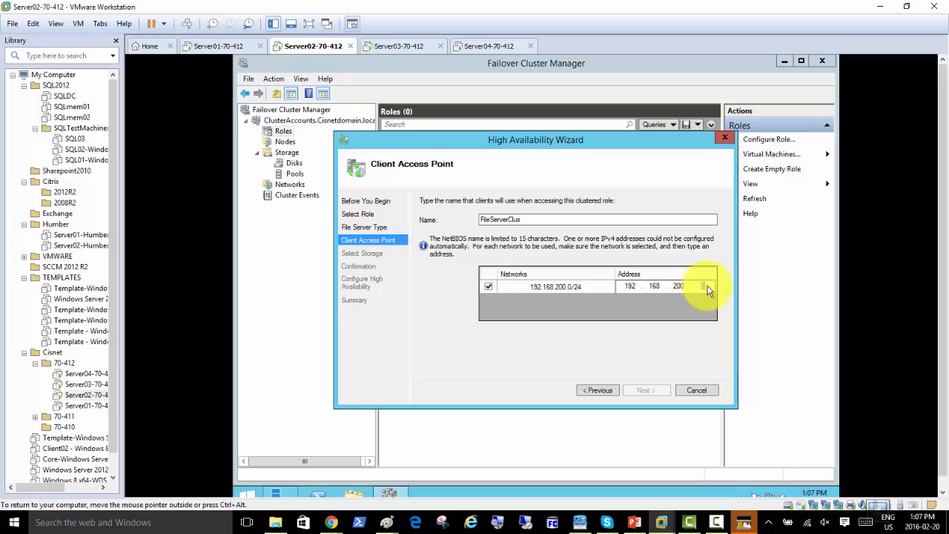
text(1)
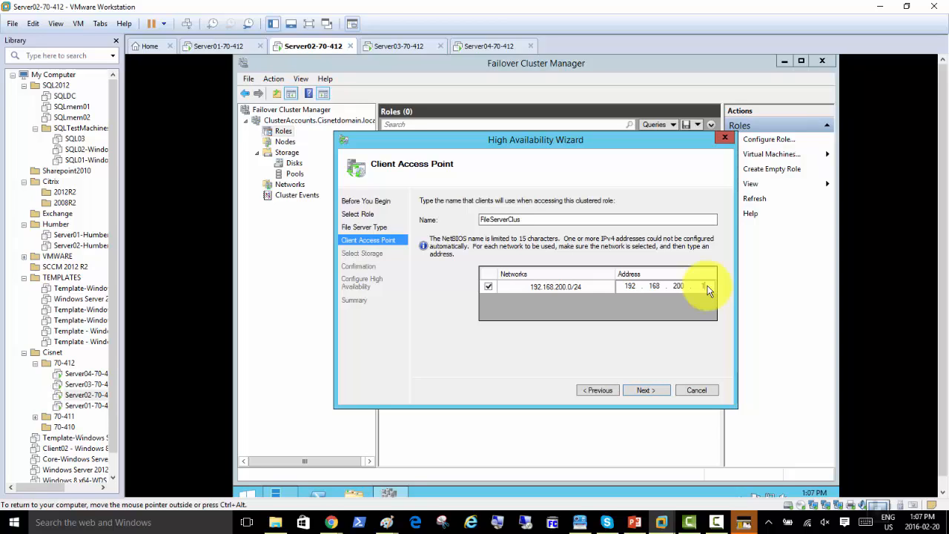
text(01)
text(1)
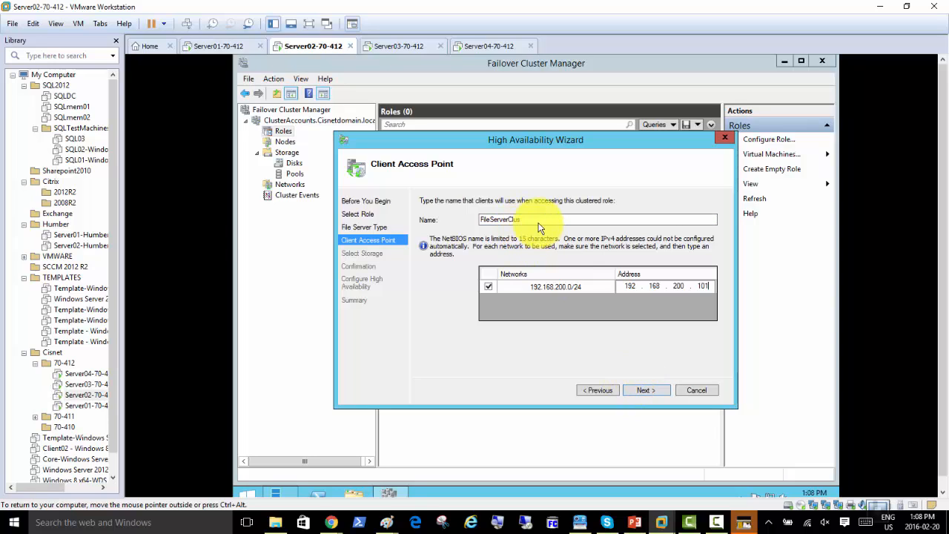
click(645, 390)
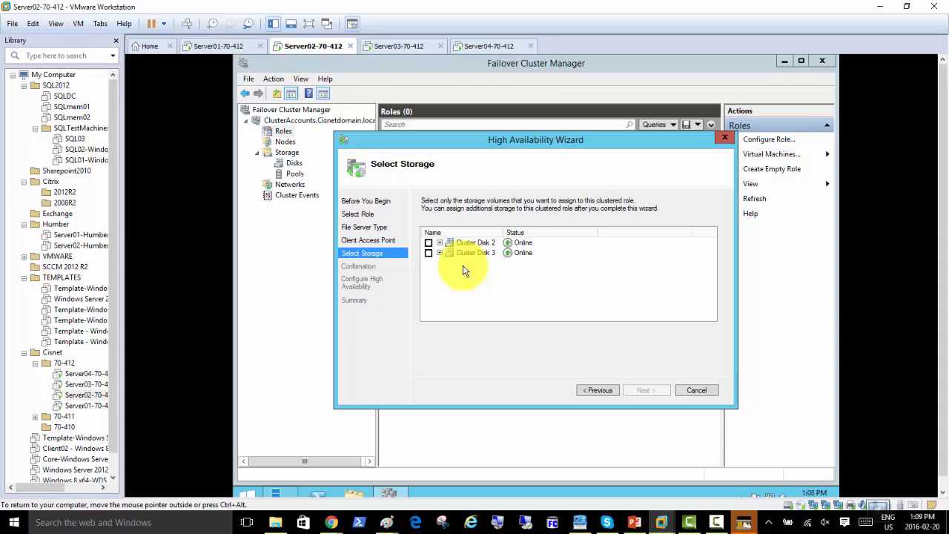
Assign Cluster Disk 2 (Volume F:, NTFS) as the role's storage and proceed to Confirmation
click(428, 243)
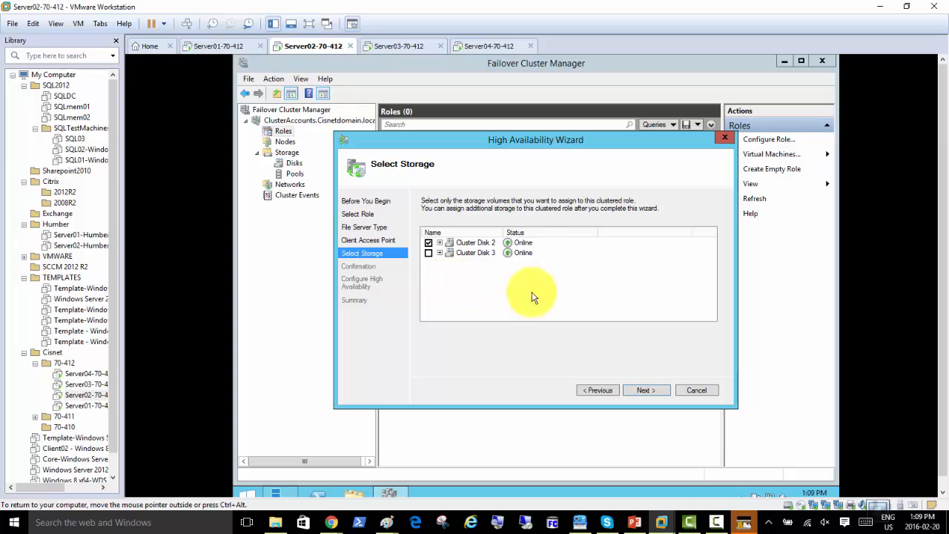
click(439, 243)
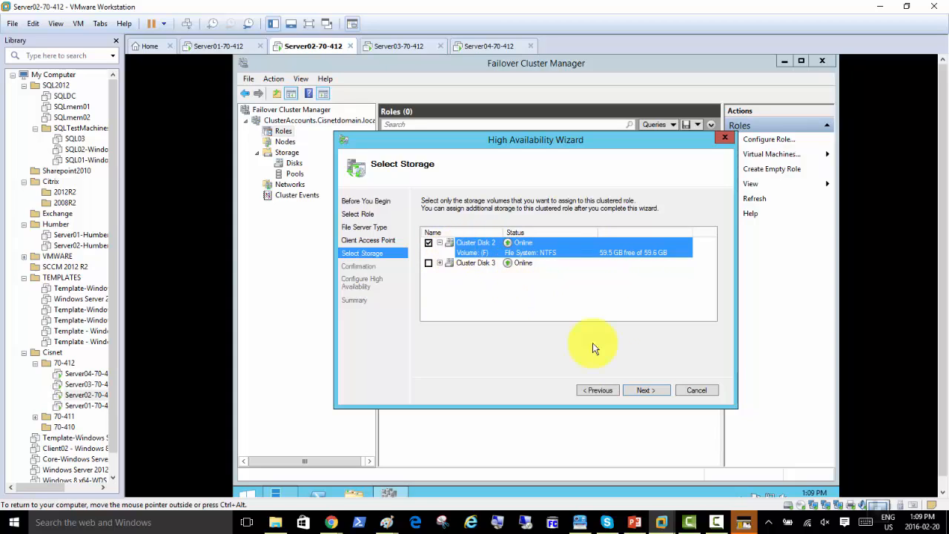
click(643, 391)
click(644, 391)
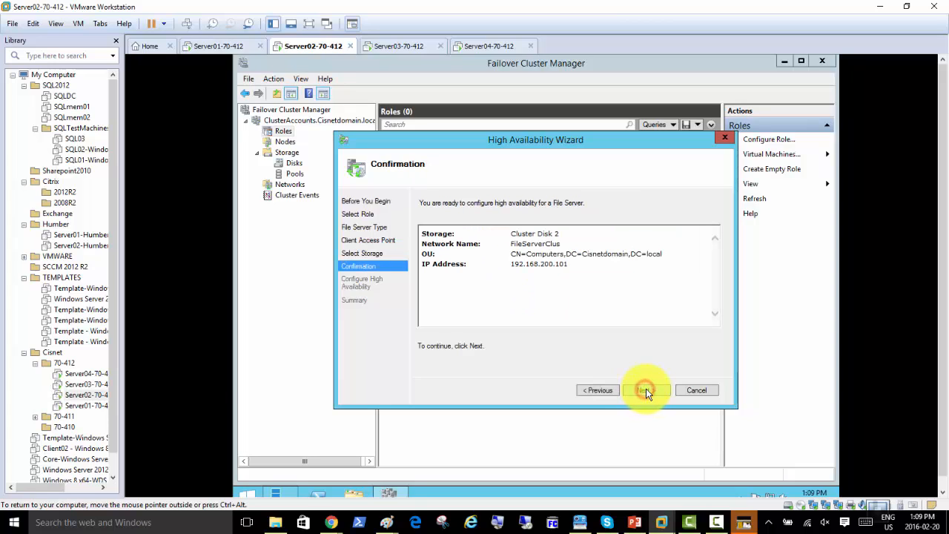
Confirm the FileServerClus file server configuration and finish the High Availability Wizard
click(649, 388)
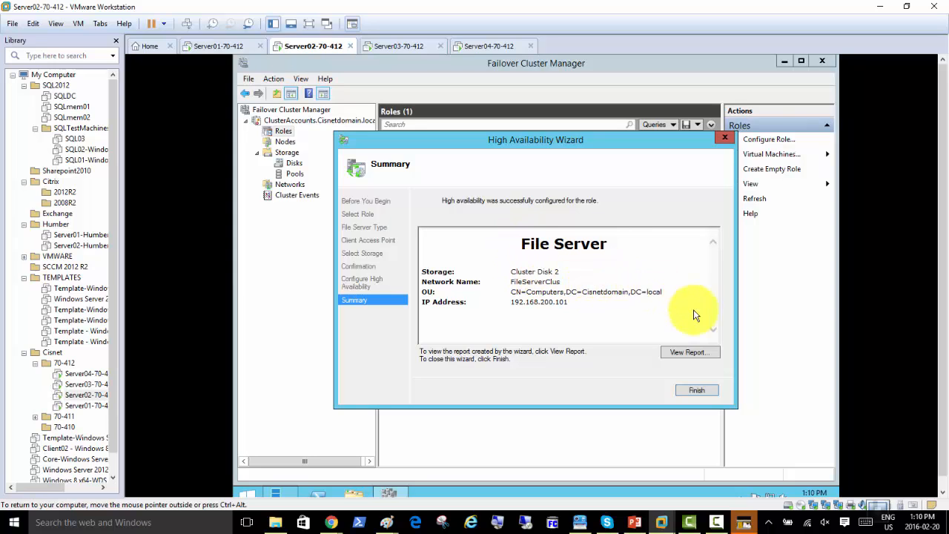
click(701, 389)
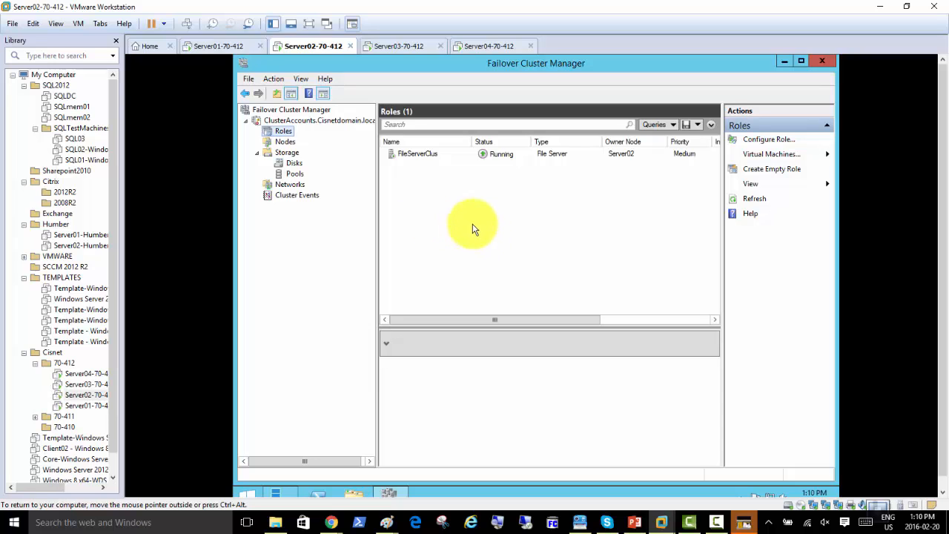
Select the FileServerClus role and look through the cluster's More Actions menu
click(411, 155)
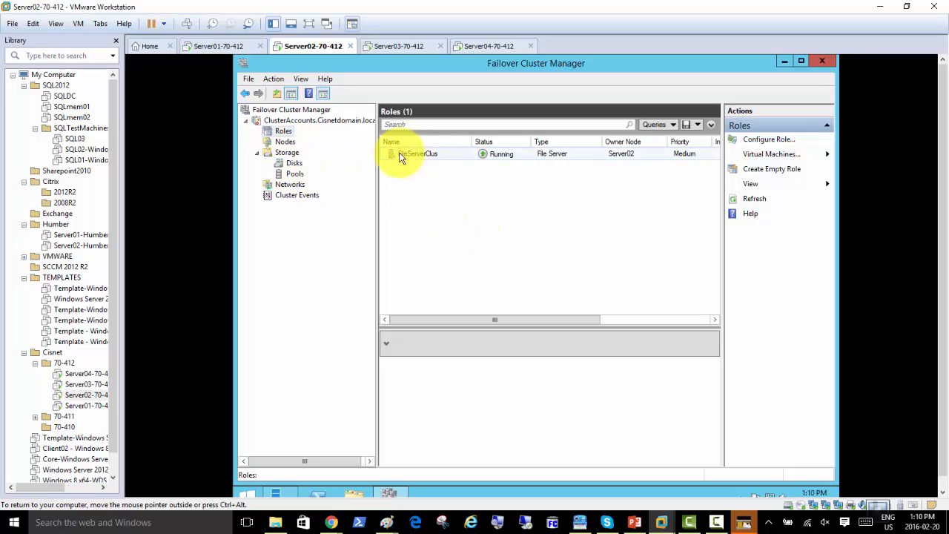
right_click(259, 121)
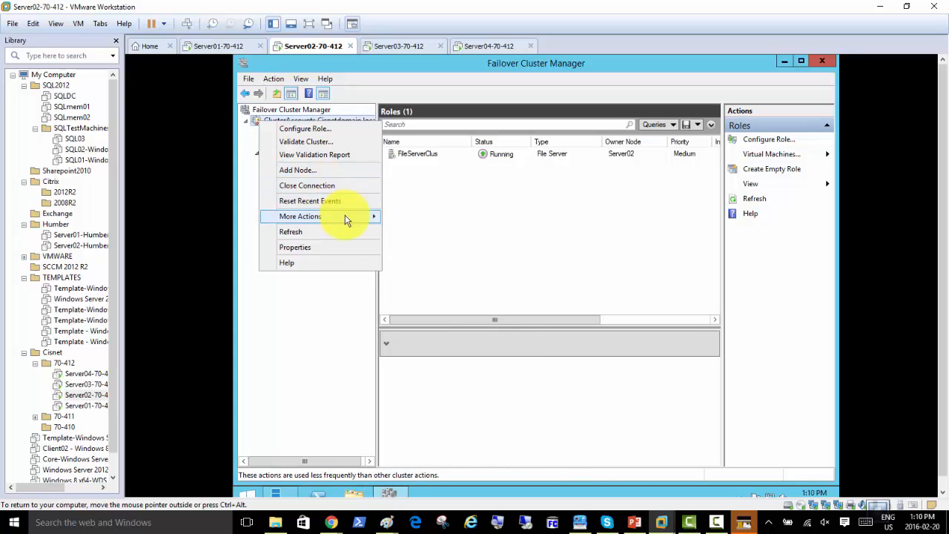
mouse_move(345, 219)
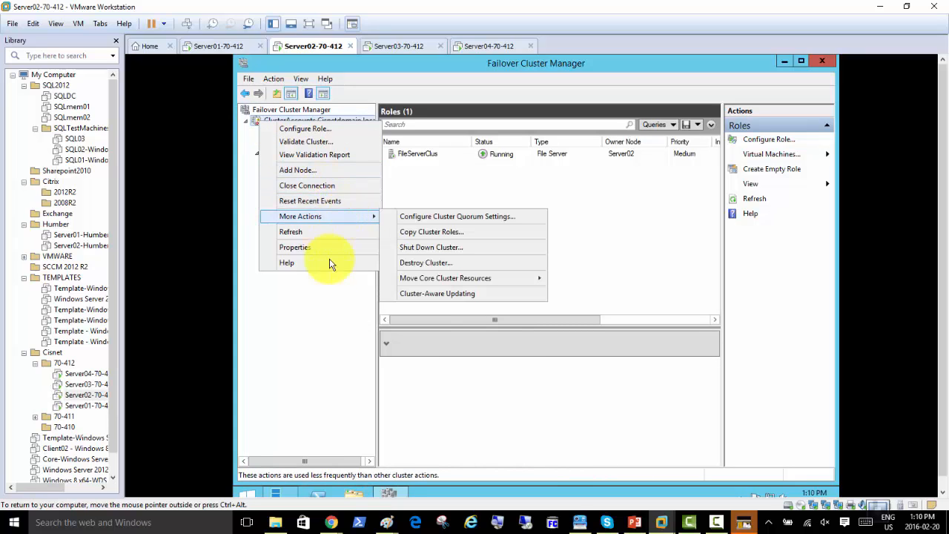
click(322, 322)
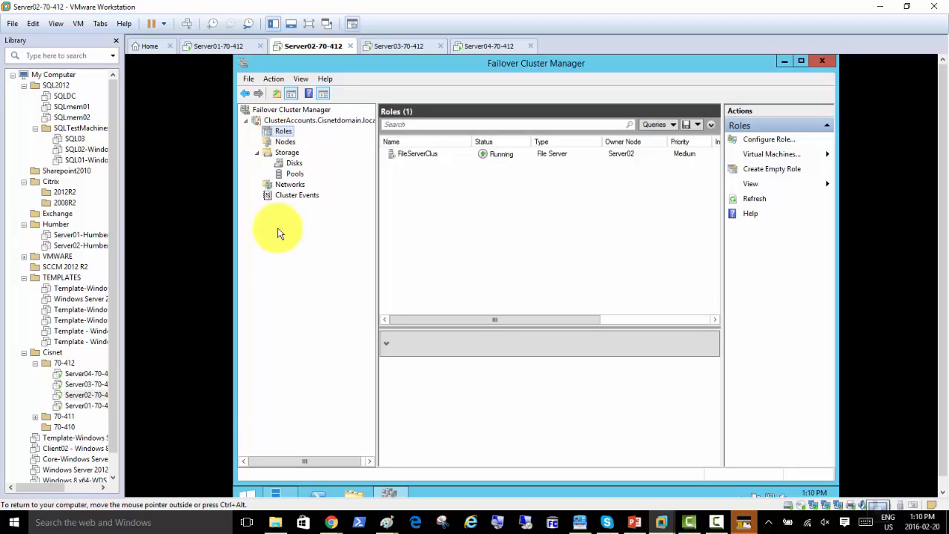
Show the ClusterAccounts.Cisnetdomain.local summary and glance at its action menu
click(292, 120)
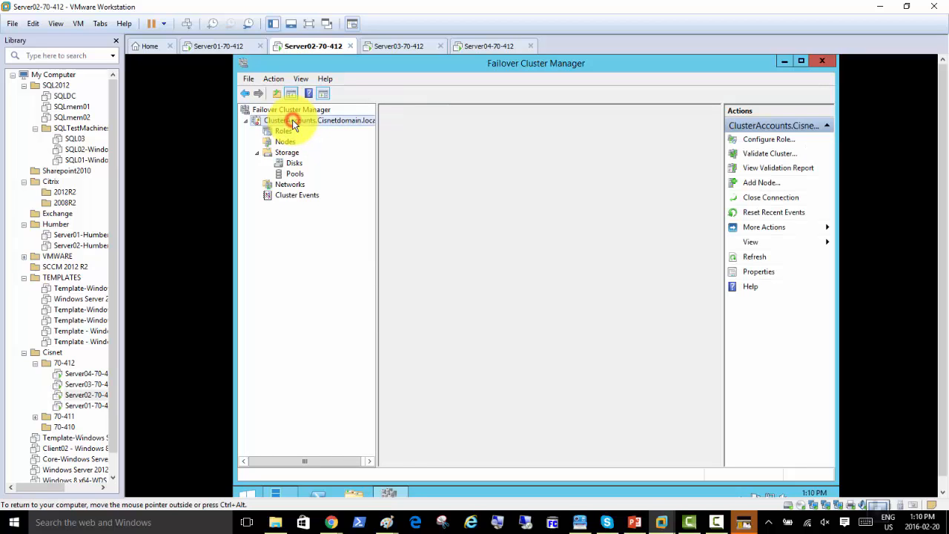
right_click(292, 121)
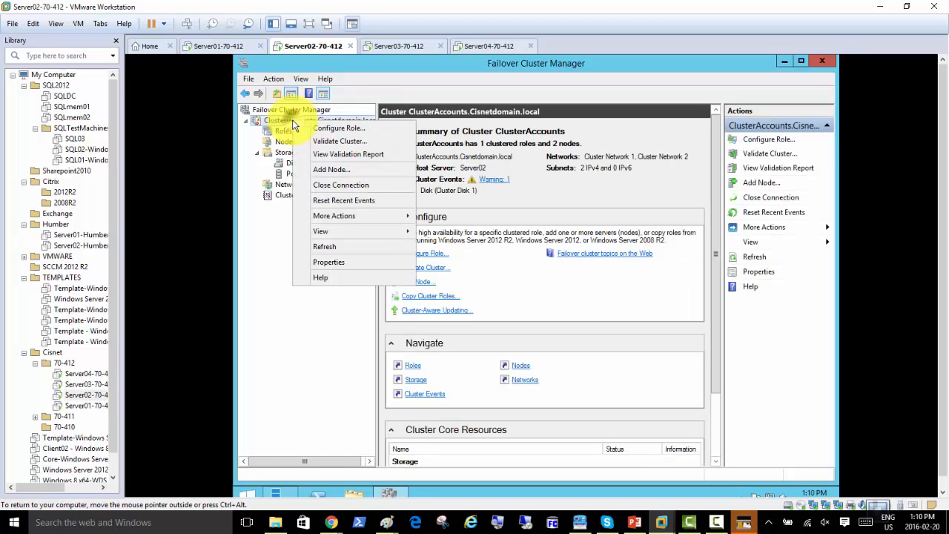
click(295, 304)
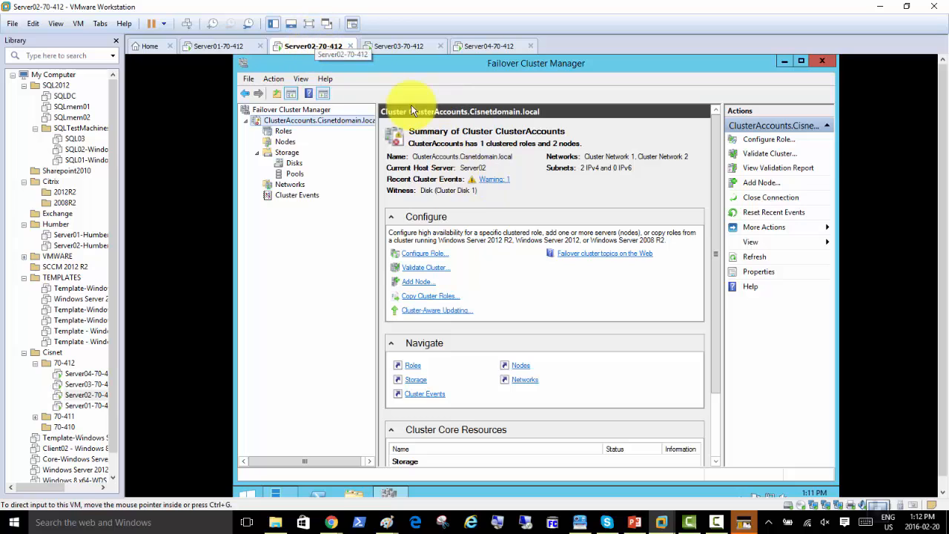
click(399, 47)
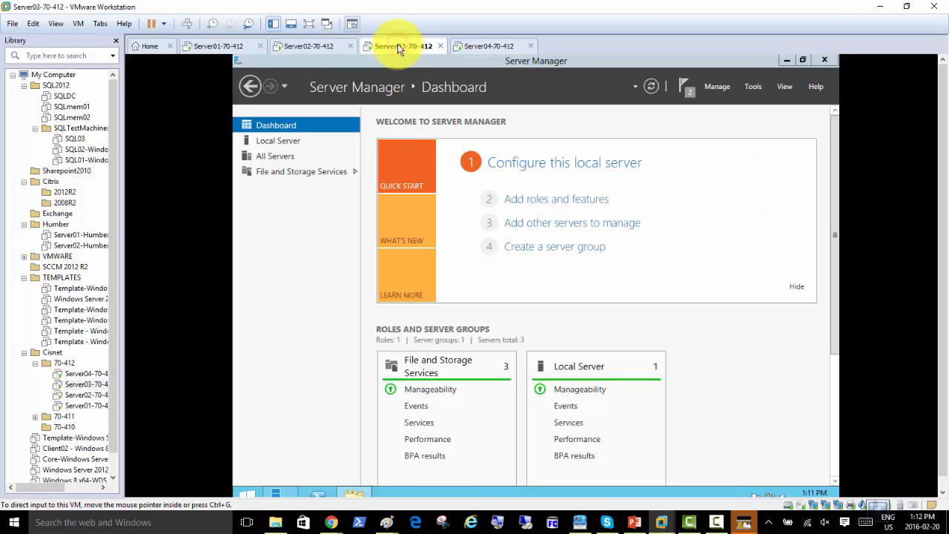
click(270, 141)
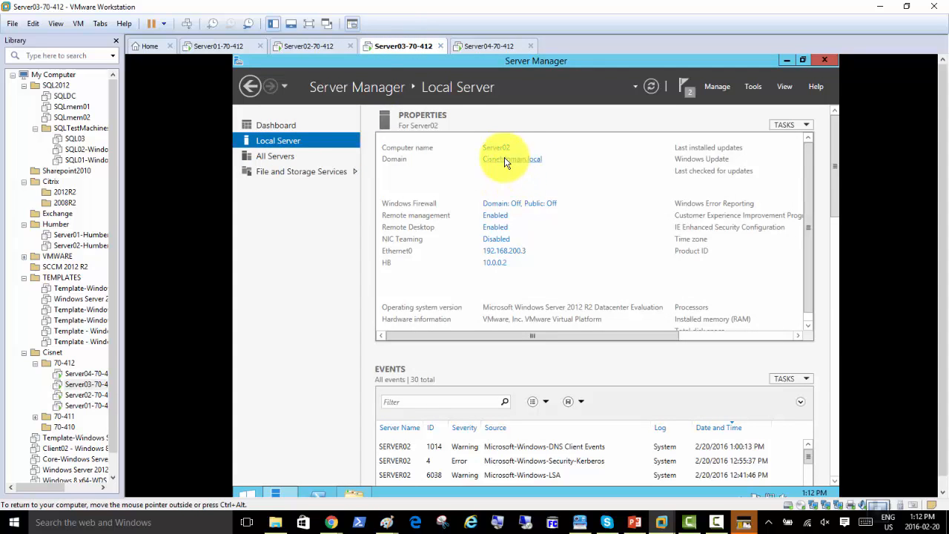
click(312, 46)
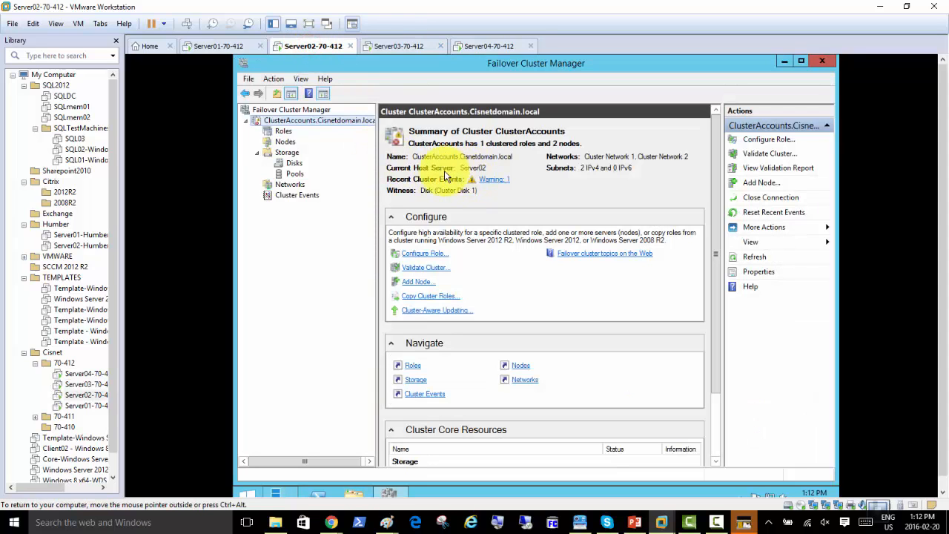
click(391, 47)
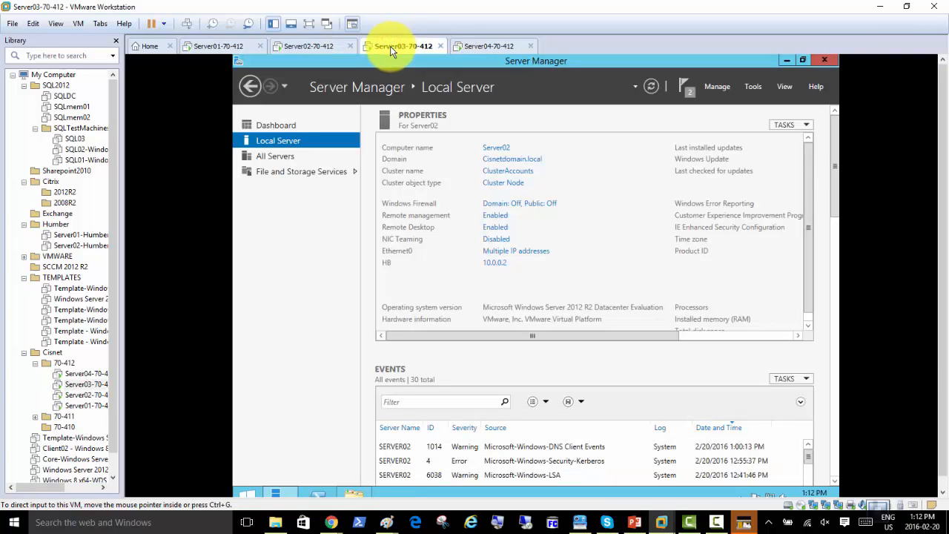
click(306, 46)
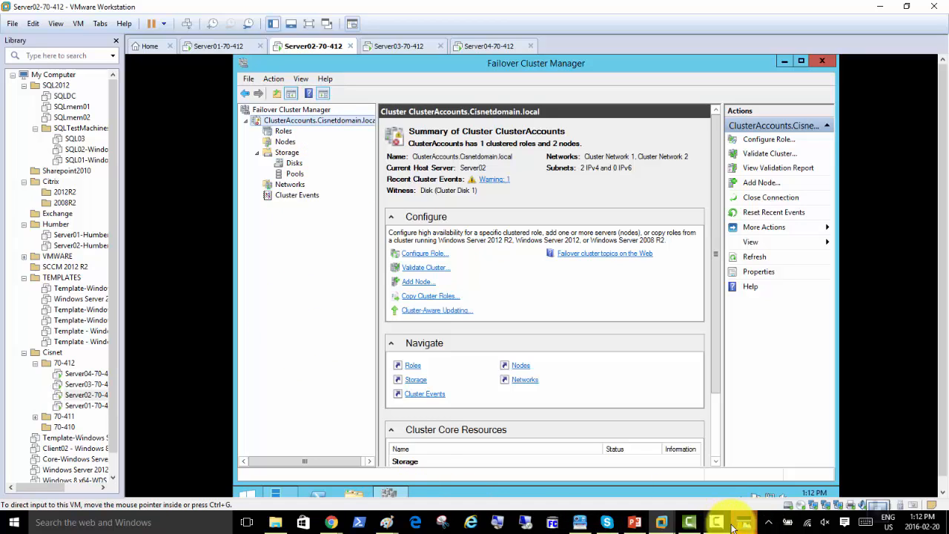
mouse_move(662, 526)
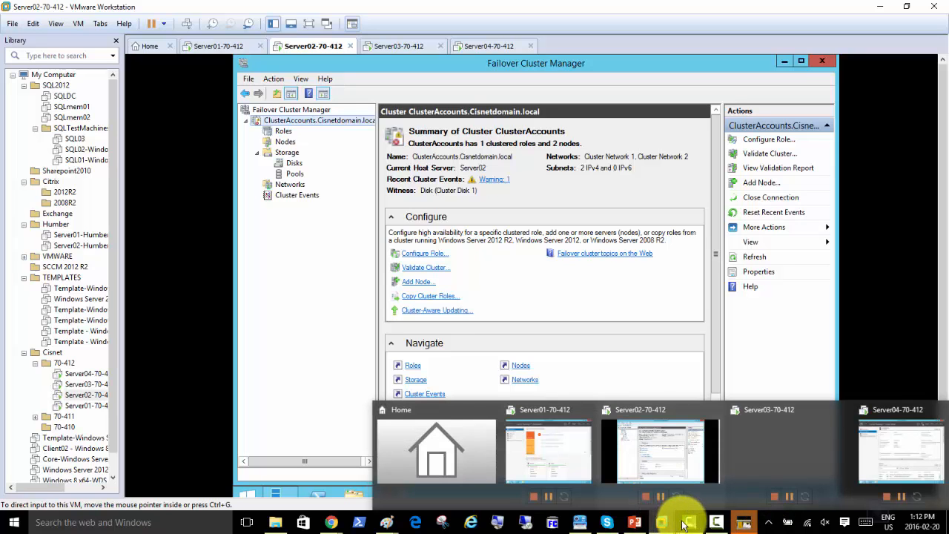
Bring up the failover clustering deck and view slides 57 and 56 on NLB PowerShell commands
click(635, 522)
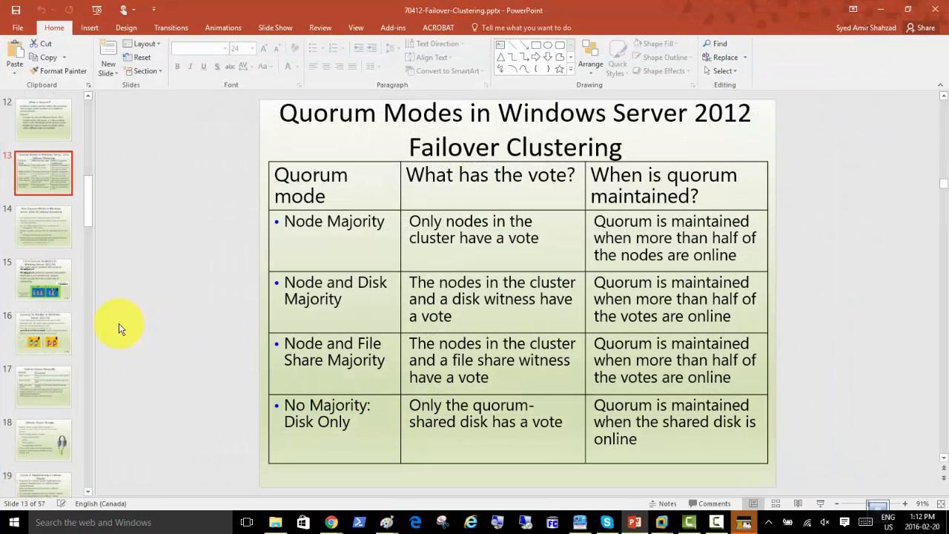
scroll(37, 334, down, 10)
scroll(37, 335, down, 12)
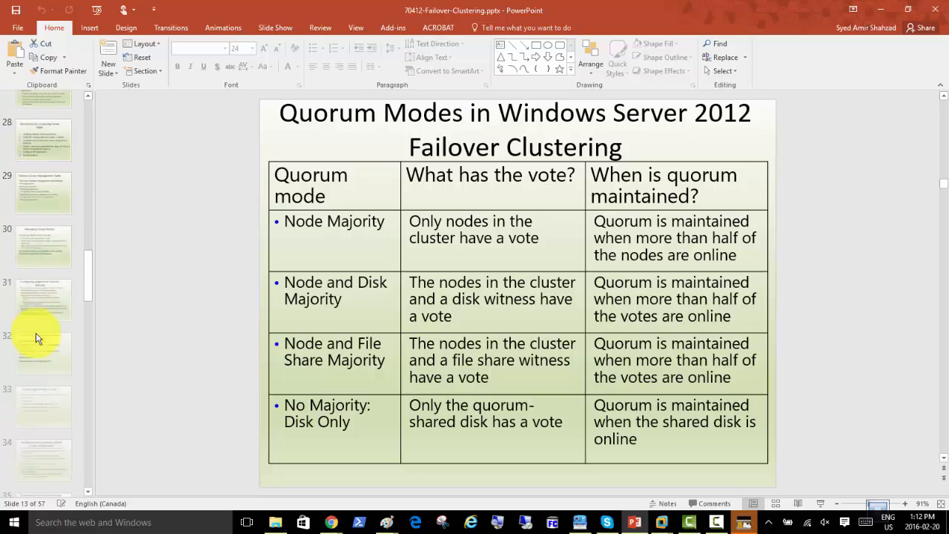
scroll(36, 337, down, 6)
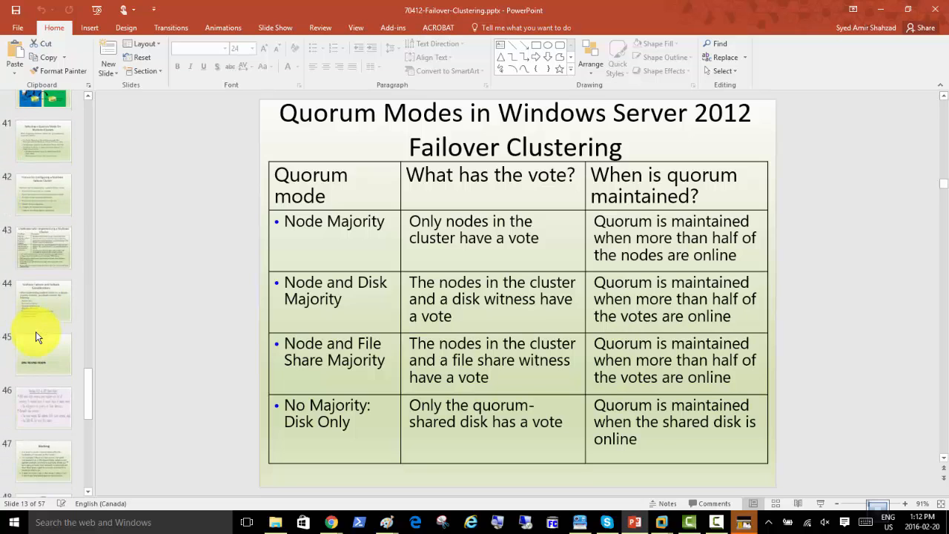
scroll(34, 336, down, 4)
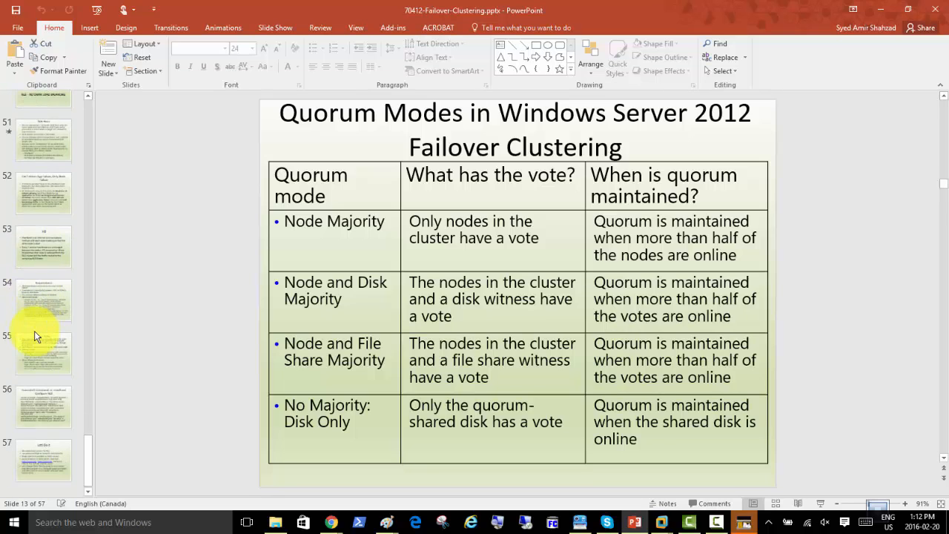
click(46, 454)
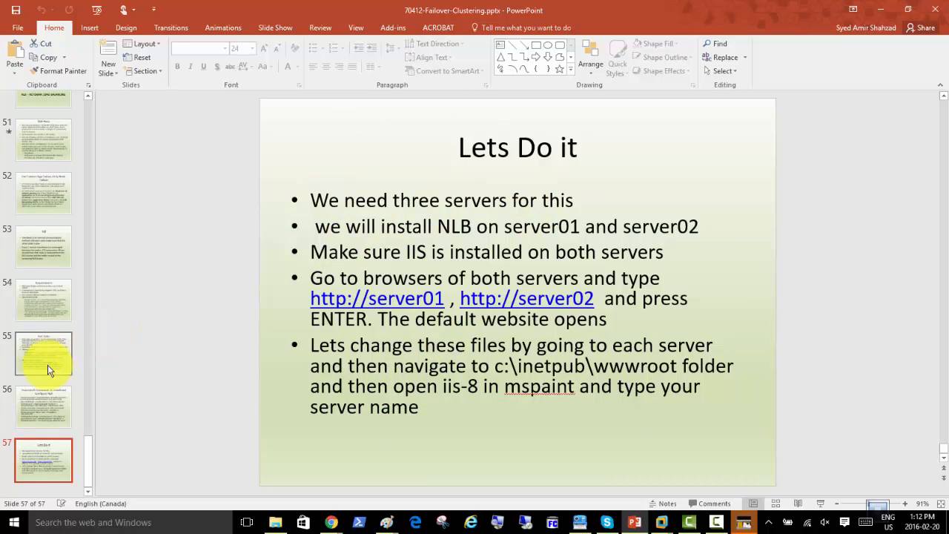
click(39, 401)
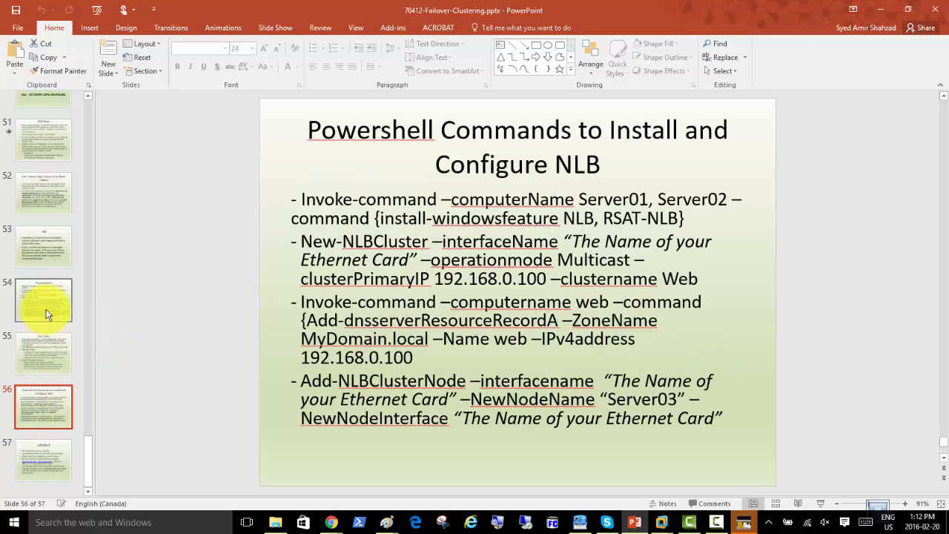
Display slide 35, Maintaining and Troubleshooting Failover Clusters
scroll(48, 307, up, 5)
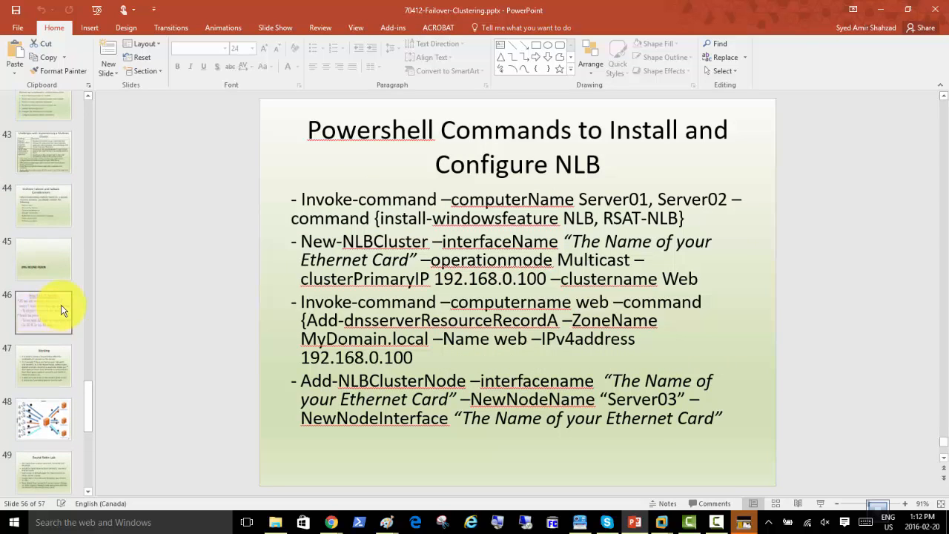
scroll(45, 216, up, 3)
scroll(43, 215, up, 3)
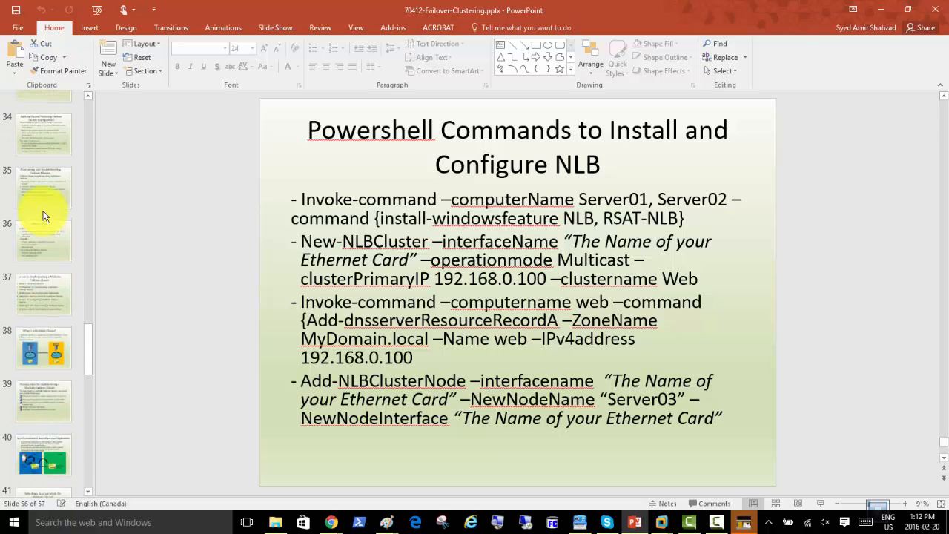
click(45, 189)
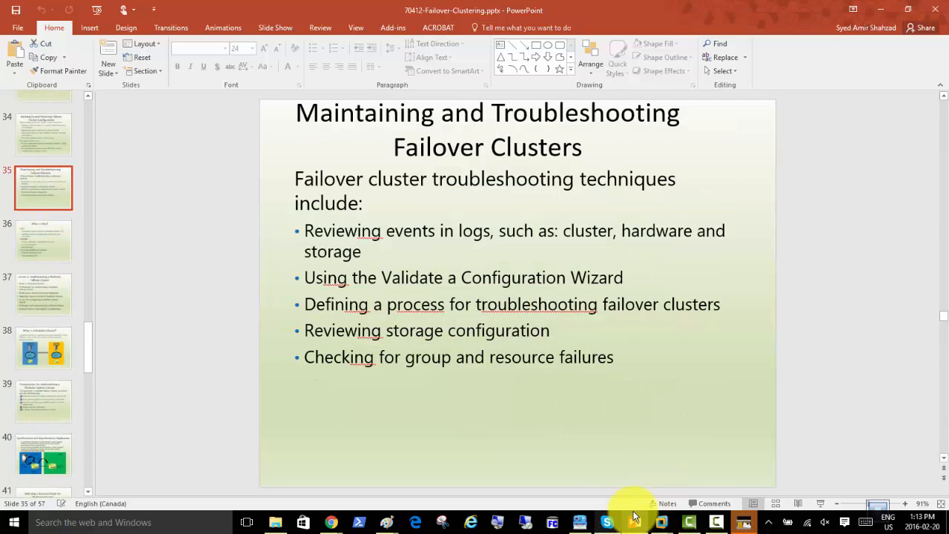
mouse_move(661, 519)
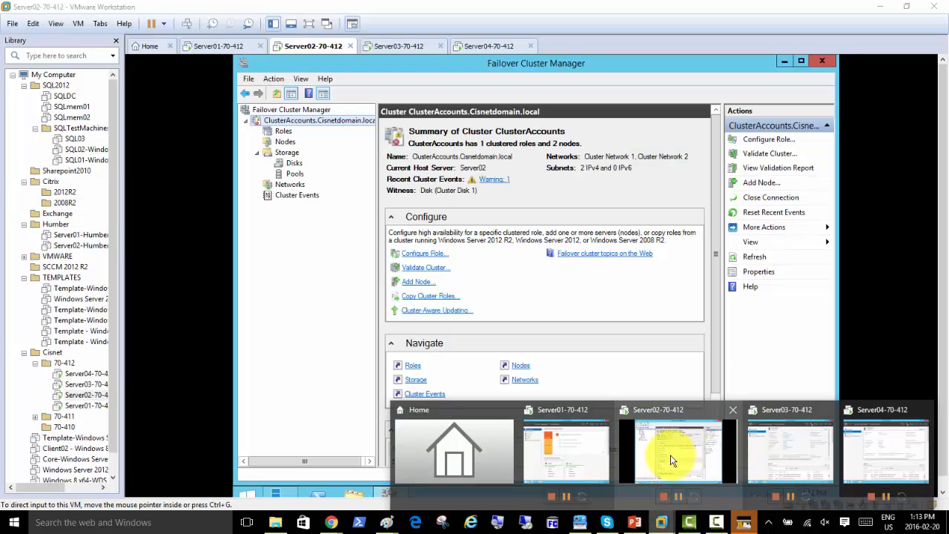
Review warning event 1222 on Server02, then go back to the ClusterAccounts summary
click(671, 459)
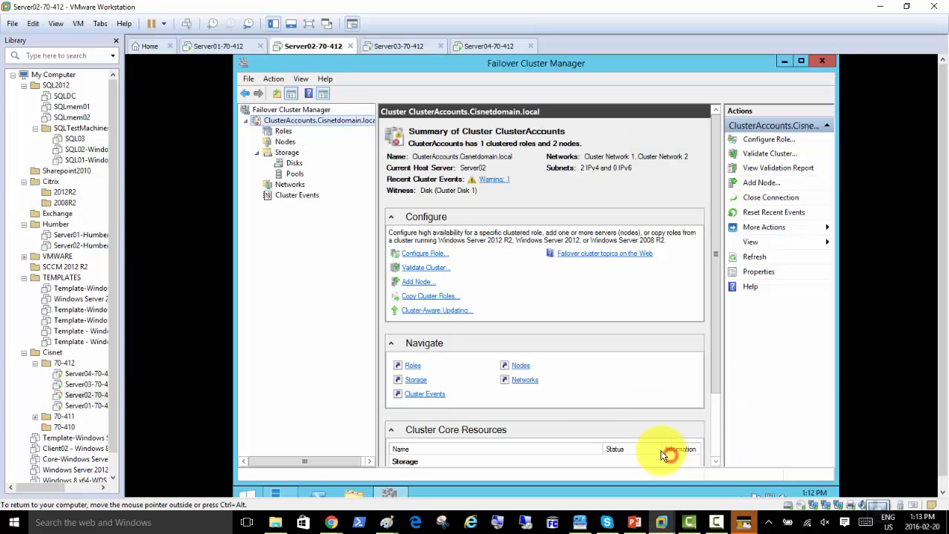
click(496, 181)
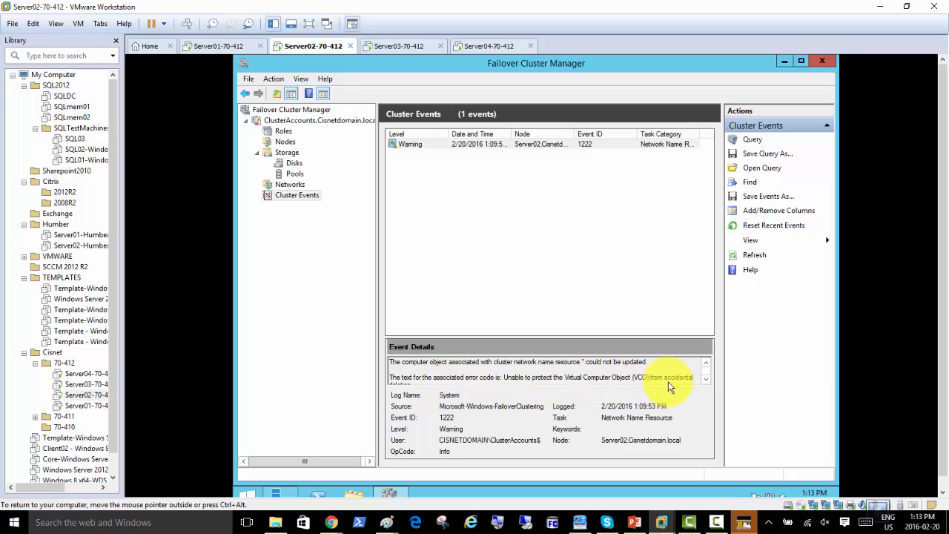
click(707, 379)
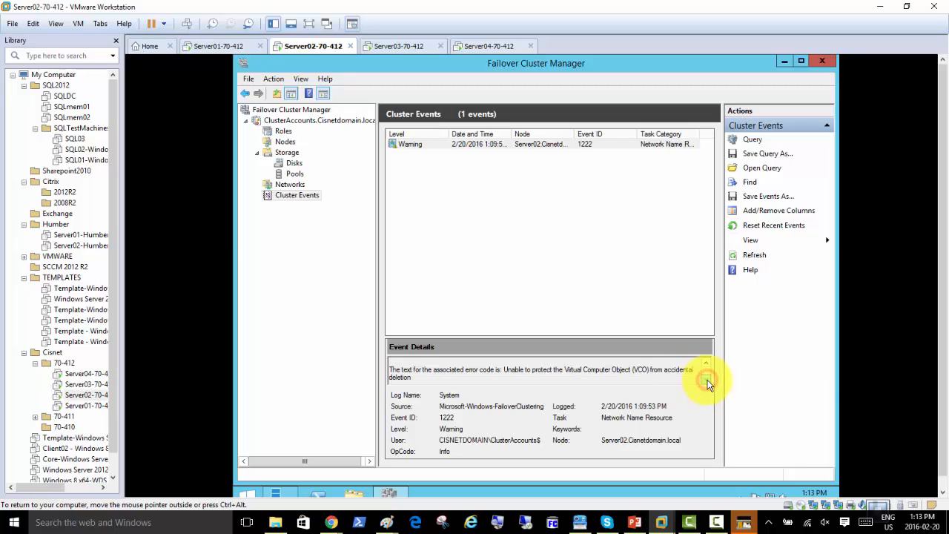
click(706, 381)
click(707, 380)
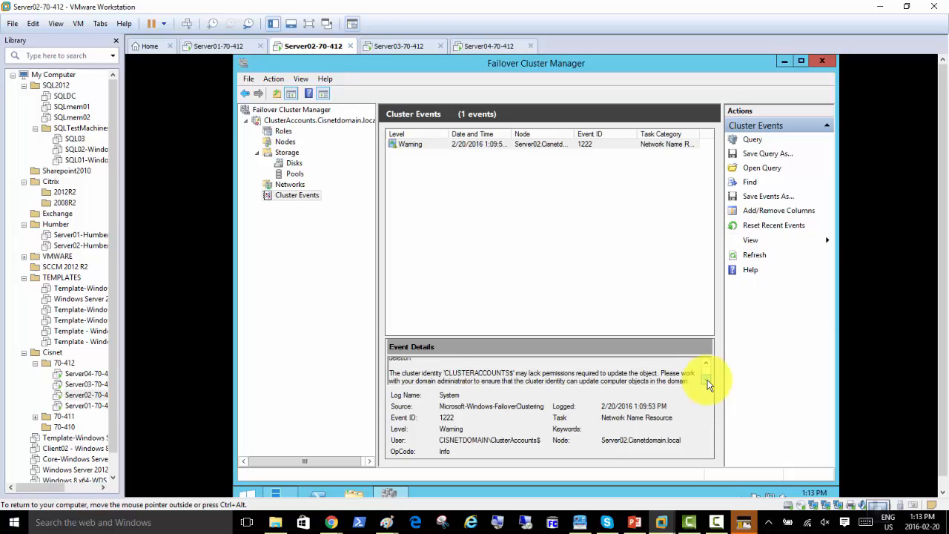
click(707, 384)
click(707, 383)
click(285, 121)
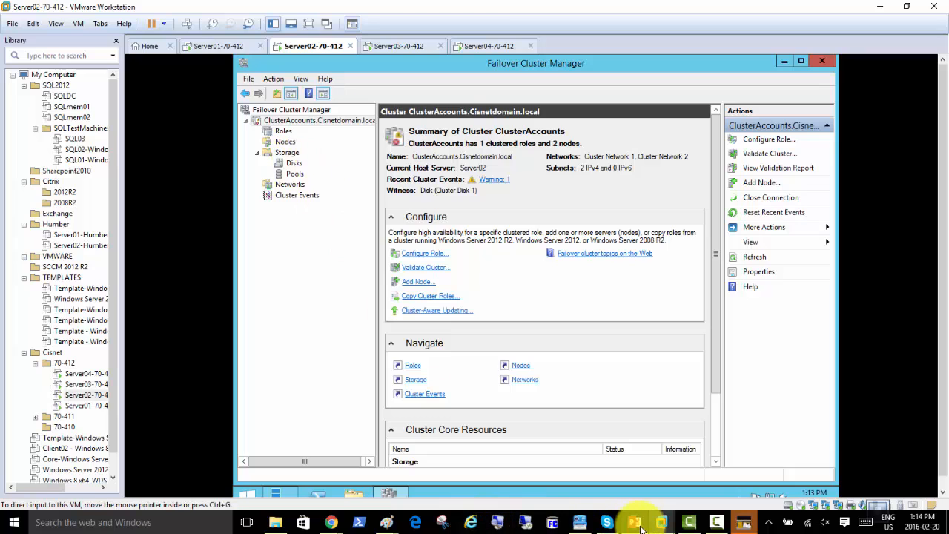
Browse from 70-412 into 70-412-Failover-Clustering and peek into docs-reference
click(276, 522)
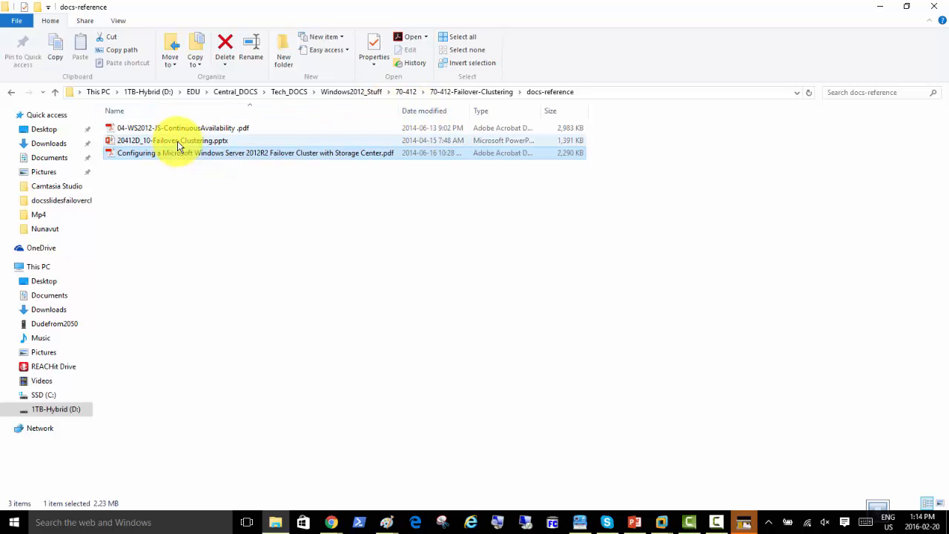
click(408, 92)
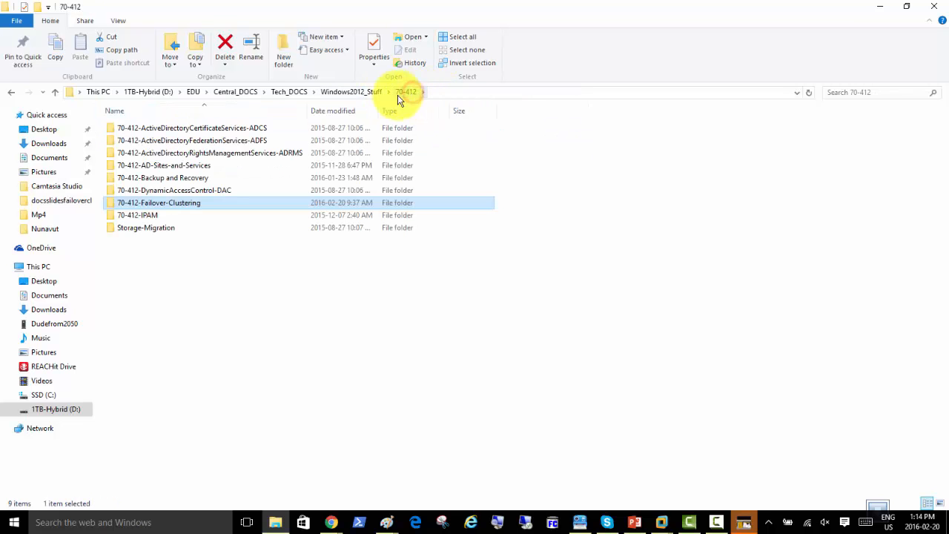
double_click(174, 205)
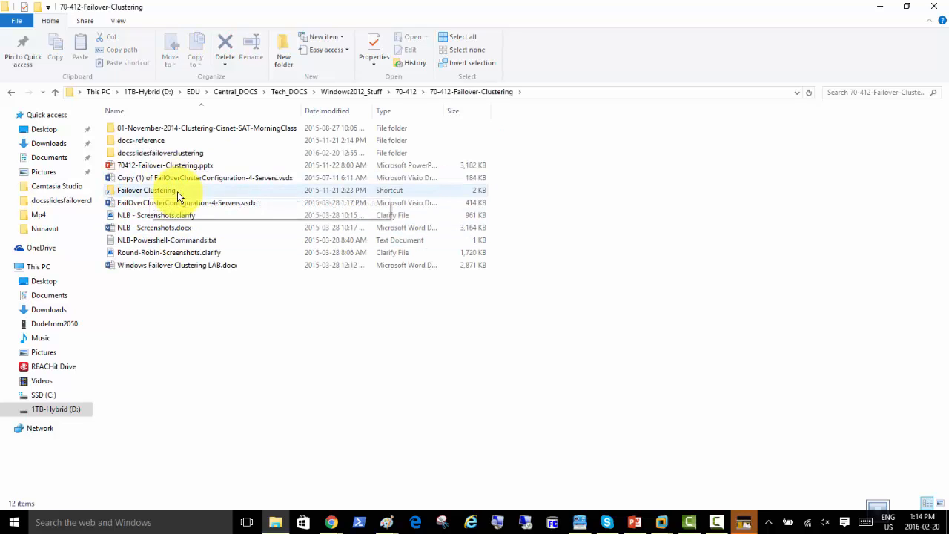
double_click(140, 141)
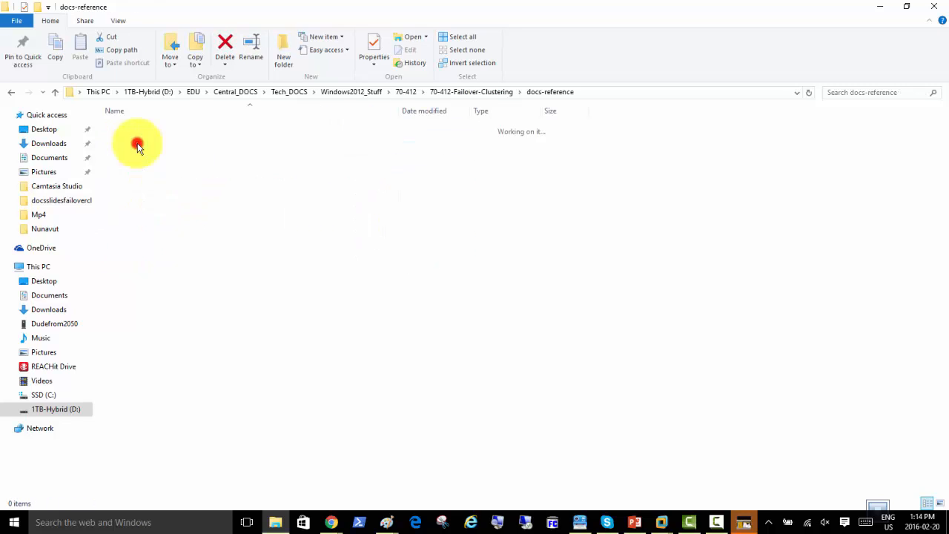
Open docsslidesfailoverclustering and the Windows Failover Clustering LAB-Cisnet- document
click(470, 93)
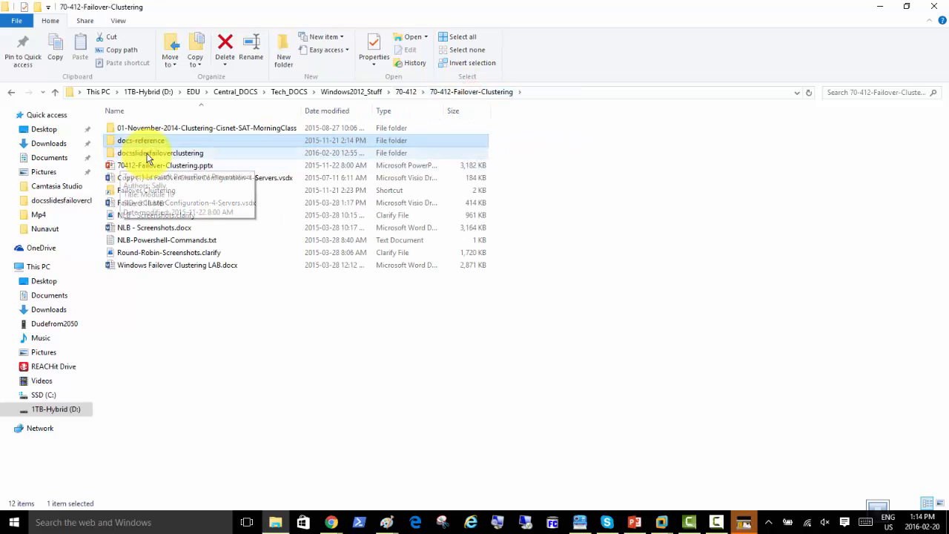
double_click(144, 152)
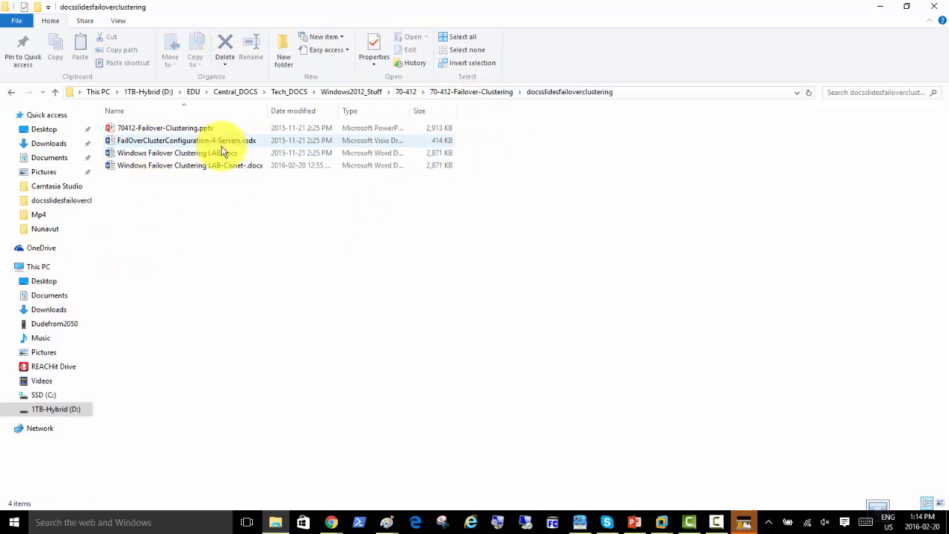
double_click(219, 166)
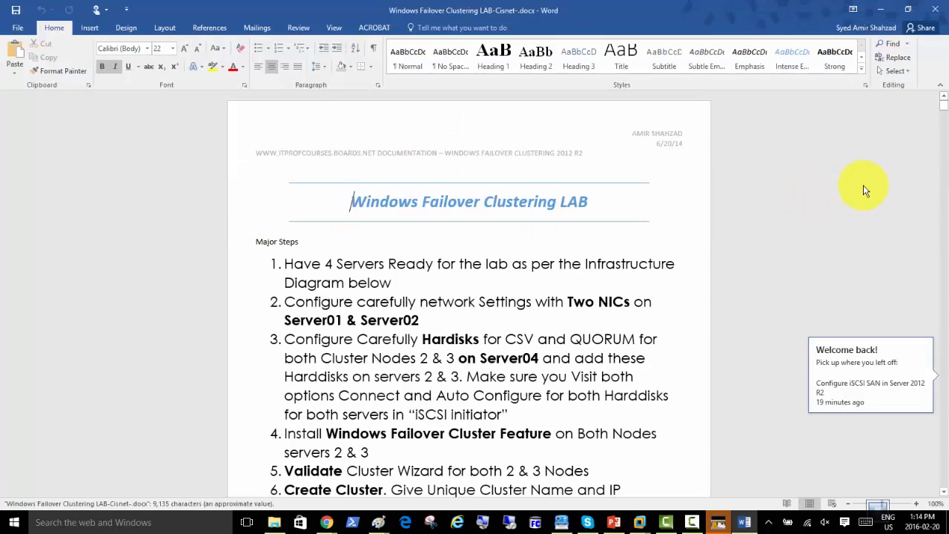
Skim the lab guide to page 33's PowerShell installation section, then close Word
drag(946, 138, 946, 467)
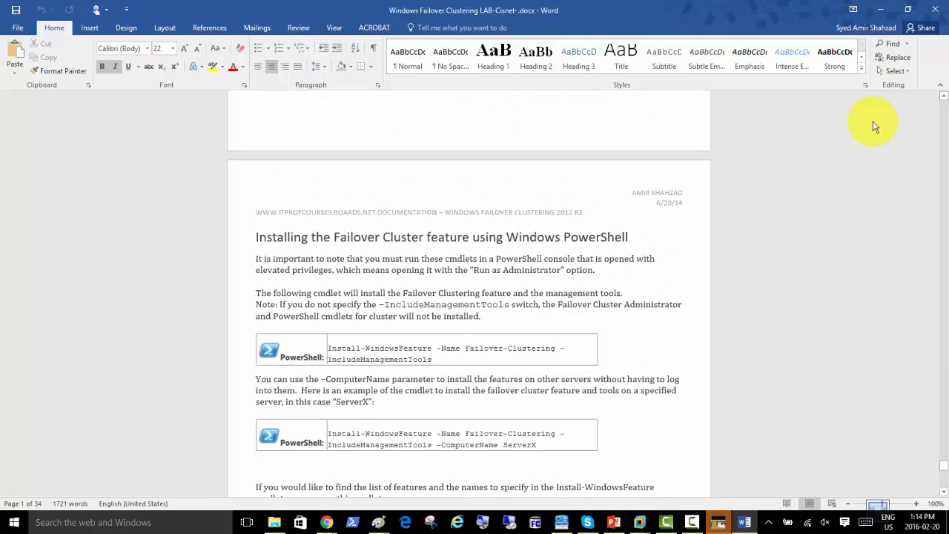
click(933, 11)
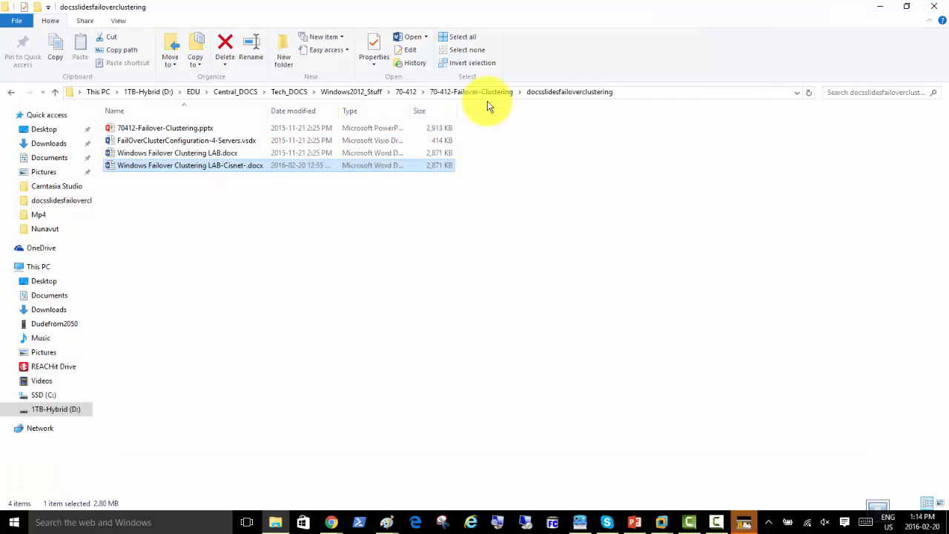
Go to the 01-November-2014-Clustering-Cisnet-SAT-MorningClass folder and play its class video
click(405, 92)
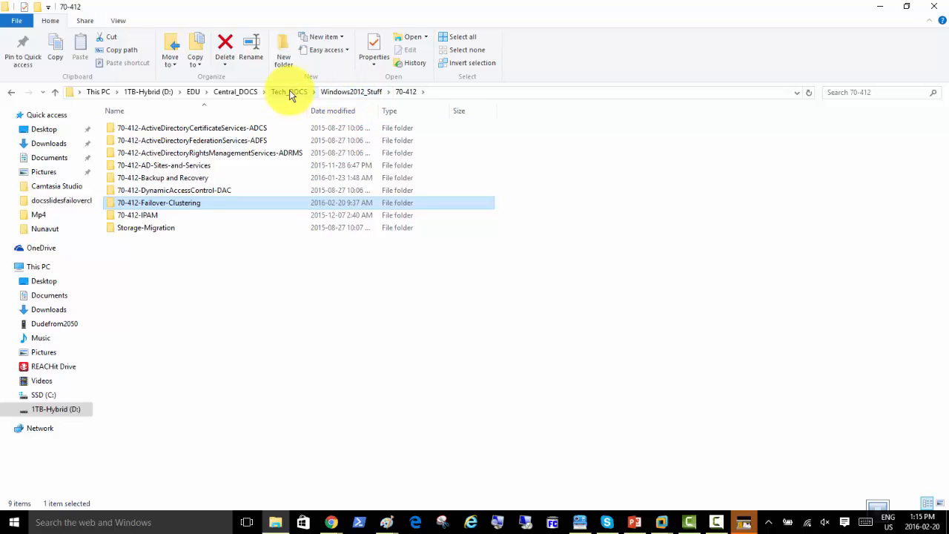
double_click(199, 203)
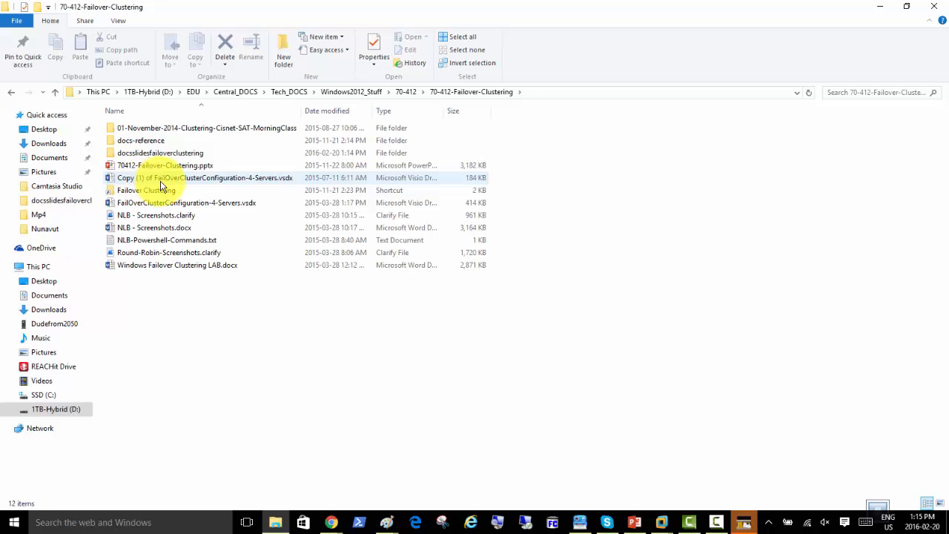
double_click(149, 130)
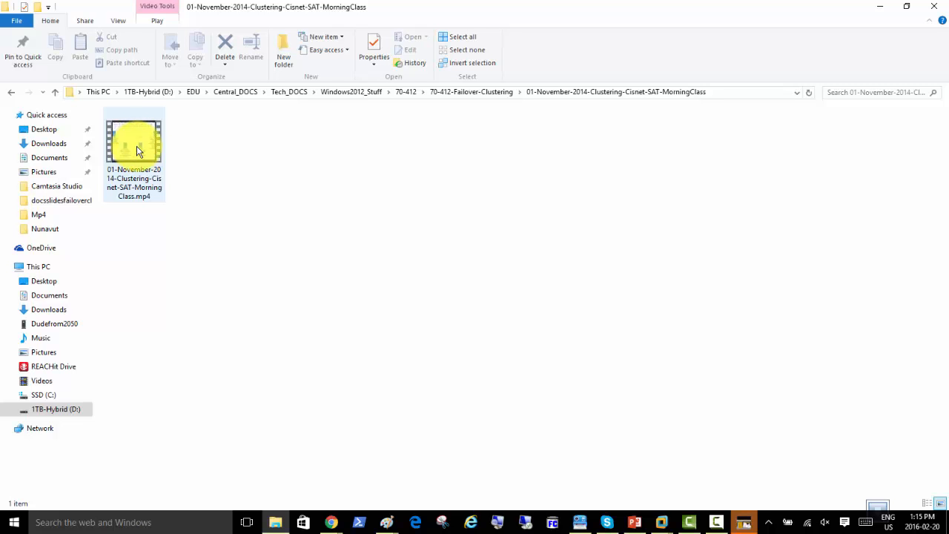
double_click(136, 151)
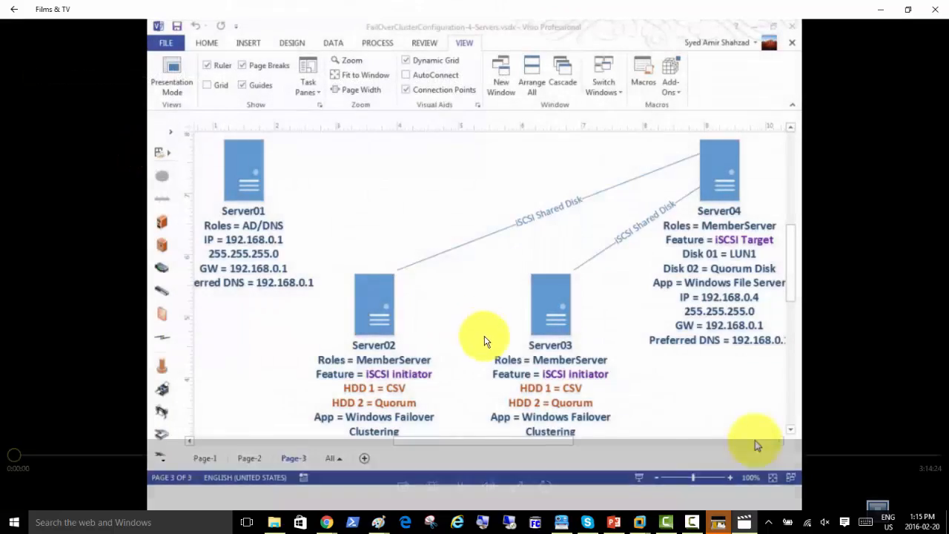
Seek the class video to the MyDomainFS preferred owners demo and pause it
drag(16, 454, 907, 473)
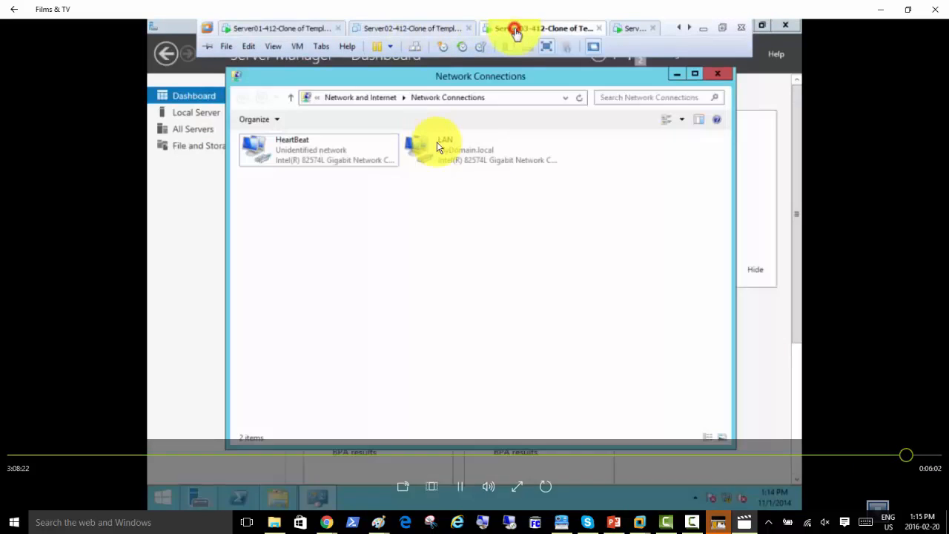
click(871, 455)
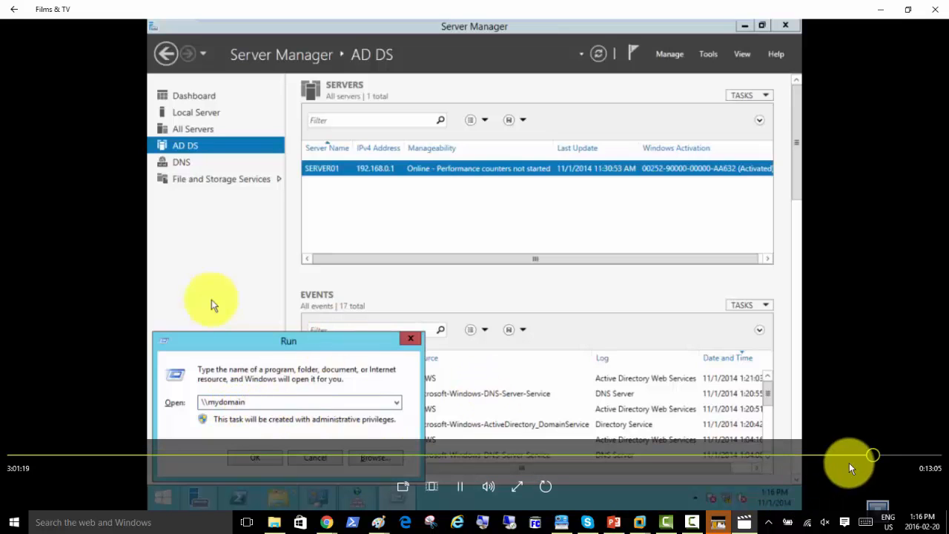
click(869, 456)
click(865, 457)
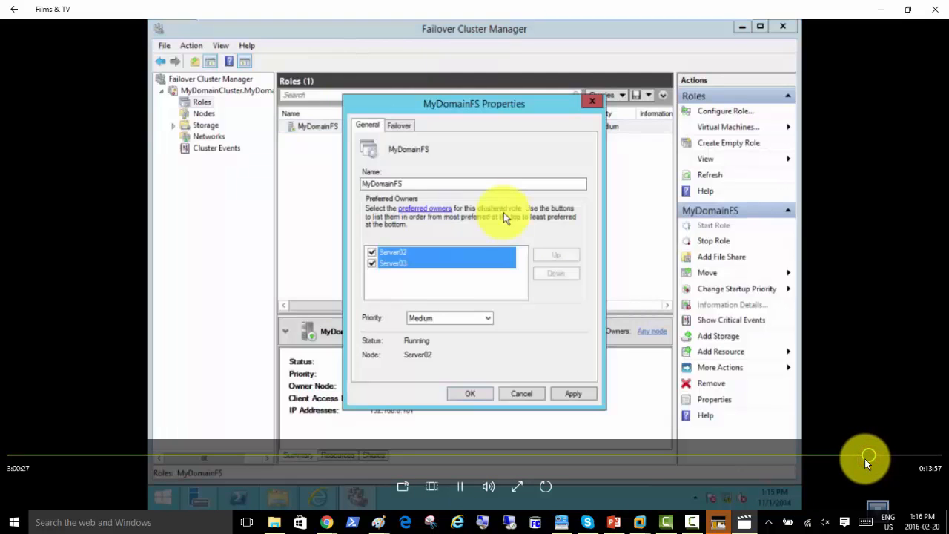
click(863, 459)
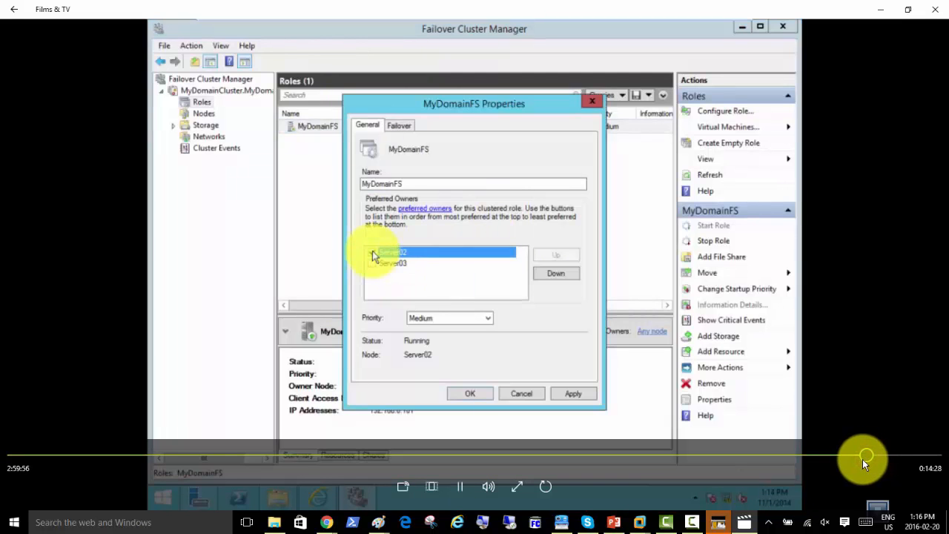
click(863, 459)
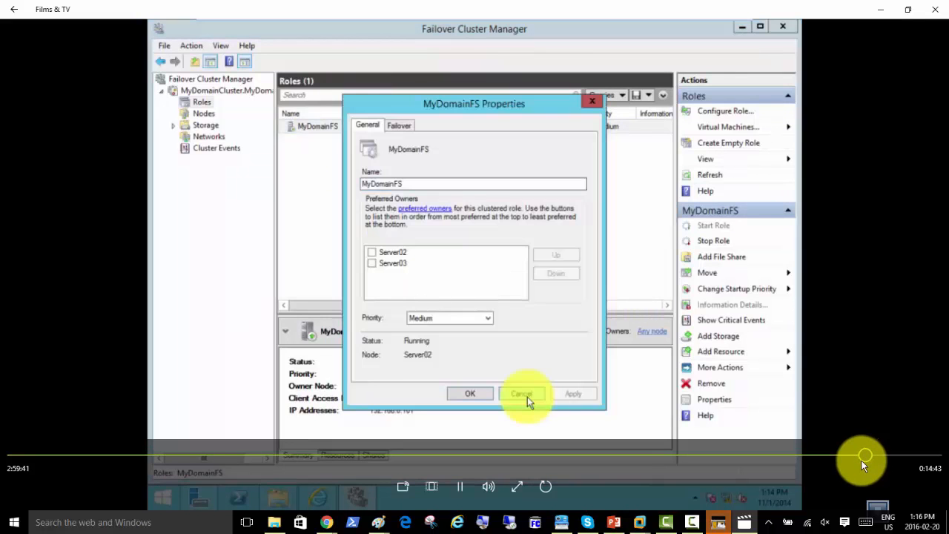
click(458, 486)
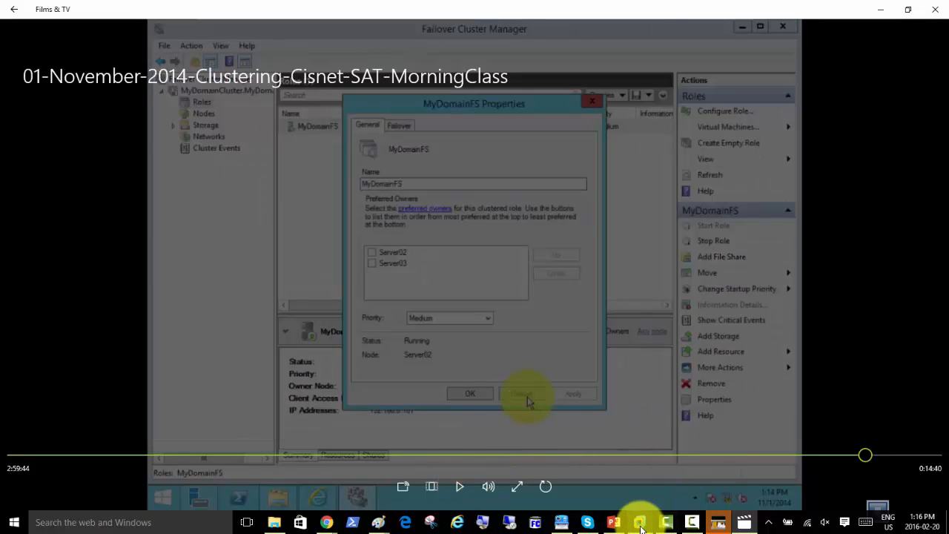
Back in VMware, show the Server02 cluster's Roles and select FileServerClus
mouse_move(638, 519)
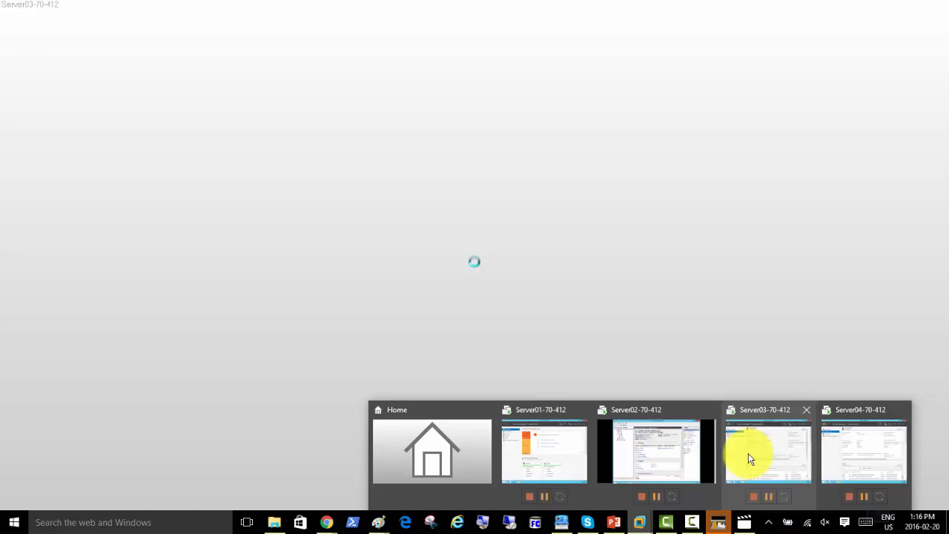
click(750, 453)
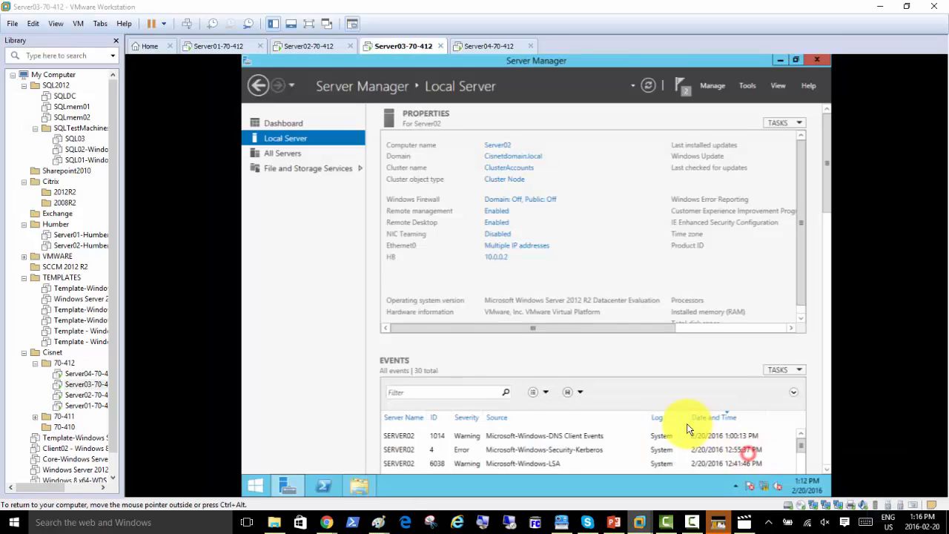
click(309, 47)
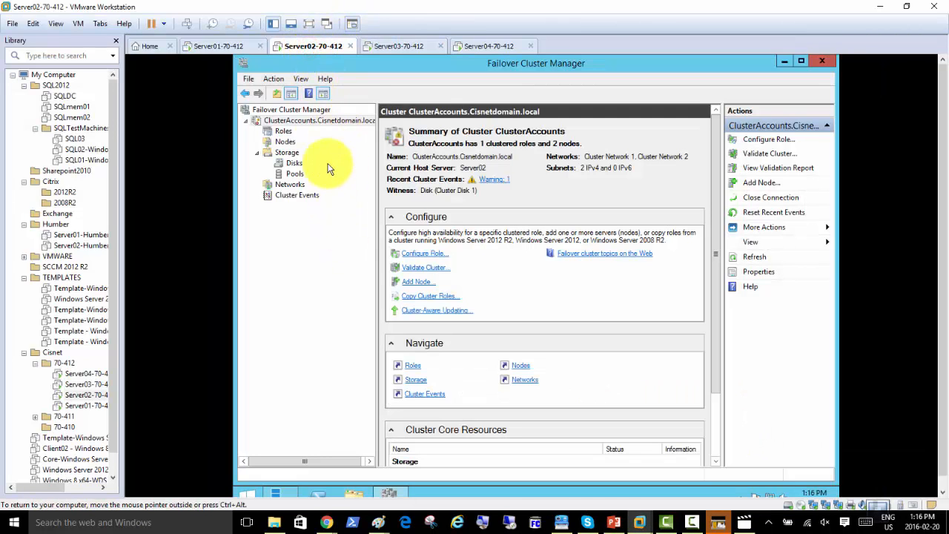
click(286, 132)
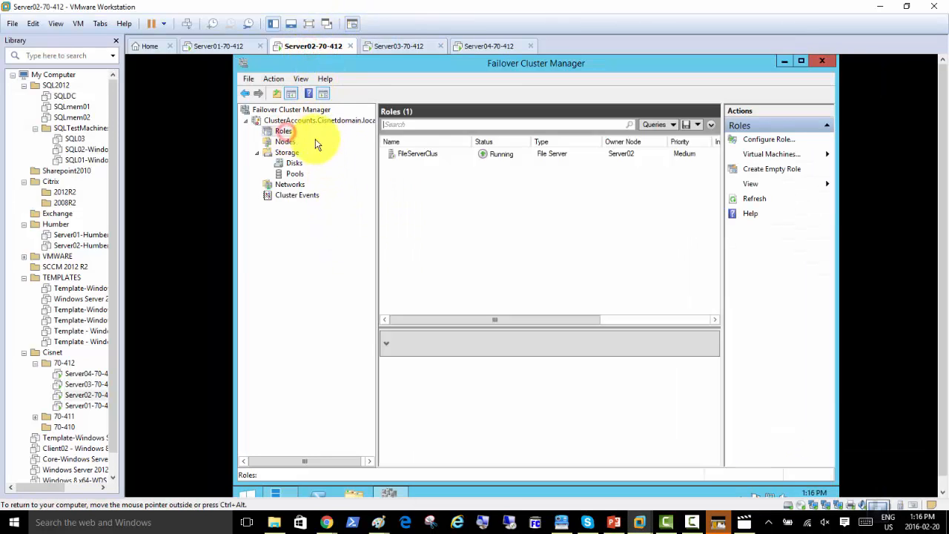
click(427, 160)
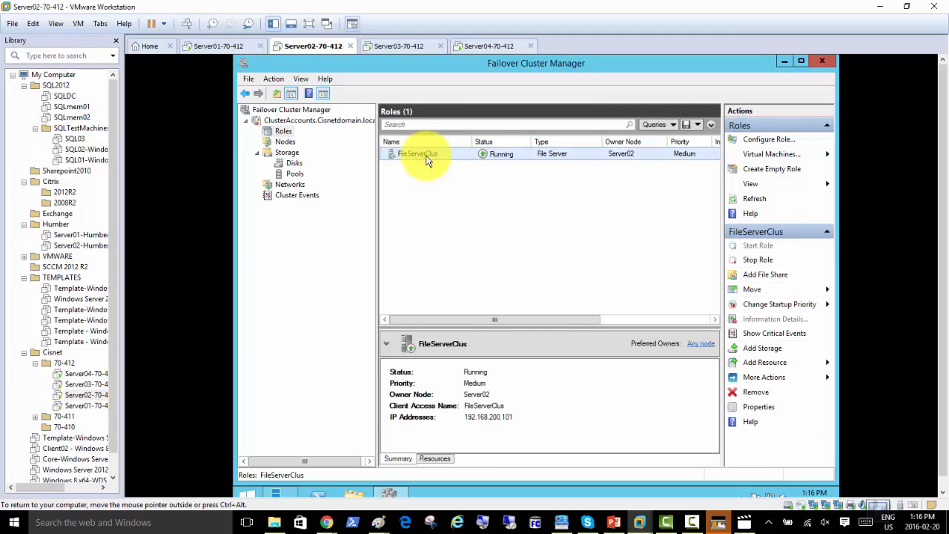
Open FileServerClus properties and confirm Server01 and Server02 as preferred owners
right_click(427, 161)
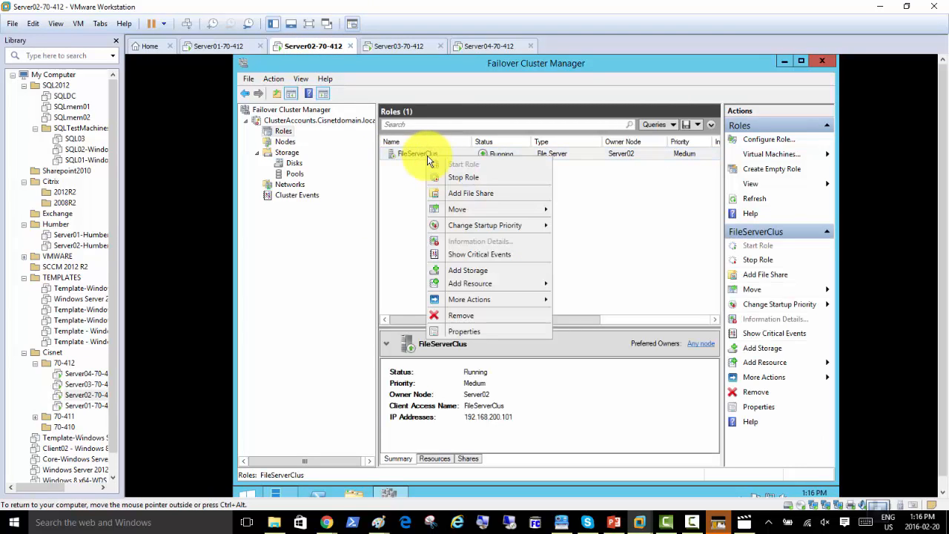
click(486, 332)
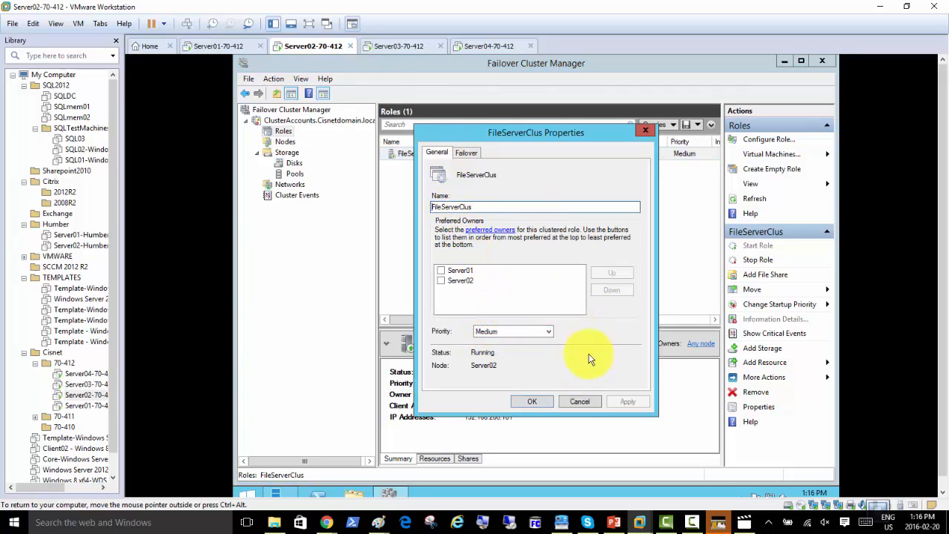
click(578, 402)
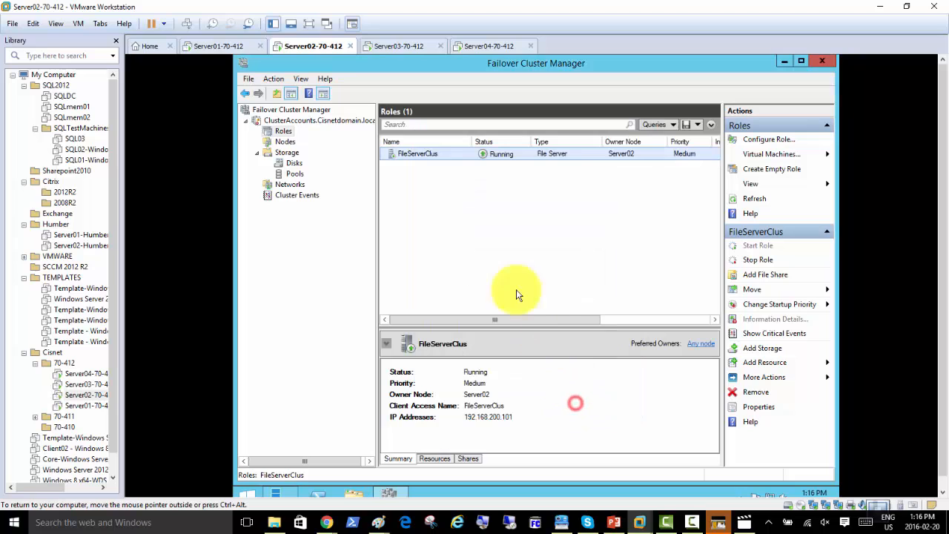
right_click(425, 154)
click(472, 330)
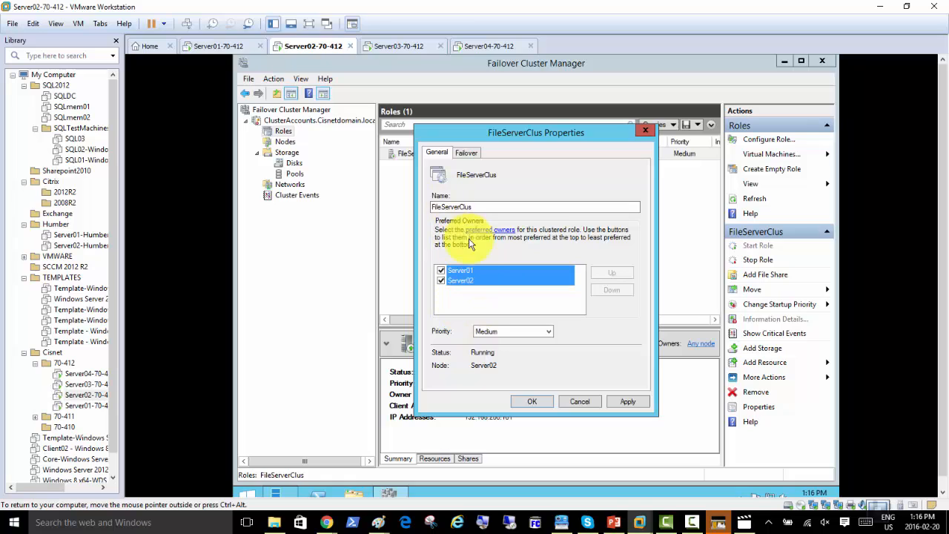
click(548, 405)
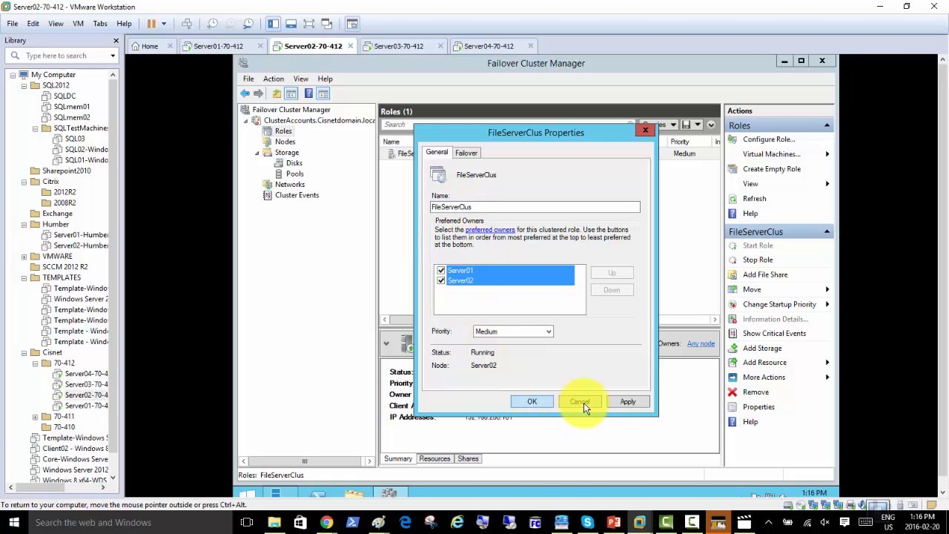
click(539, 408)
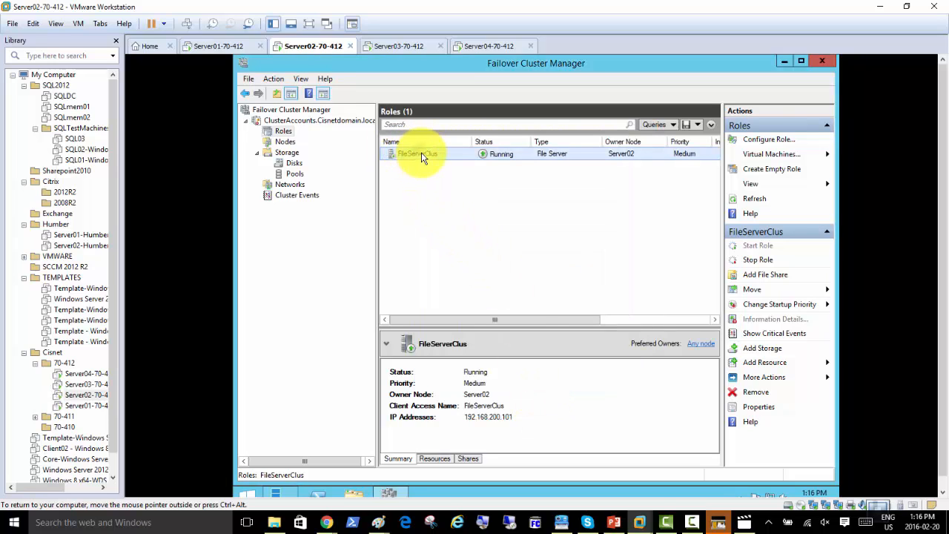
right_click(421, 156)
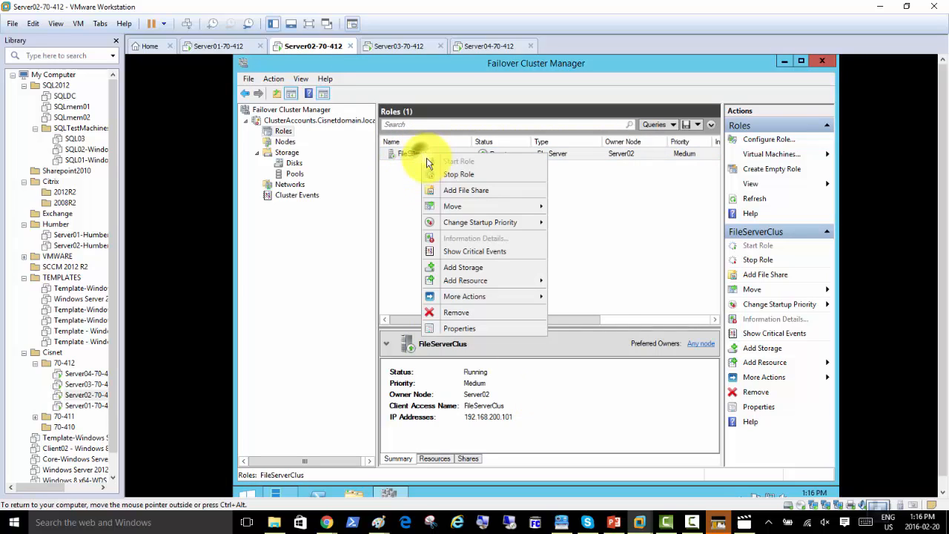
Reopen FileServerClus properties, tick Server02 and Server01 as preferred owners, apply and close
click(477, 330)
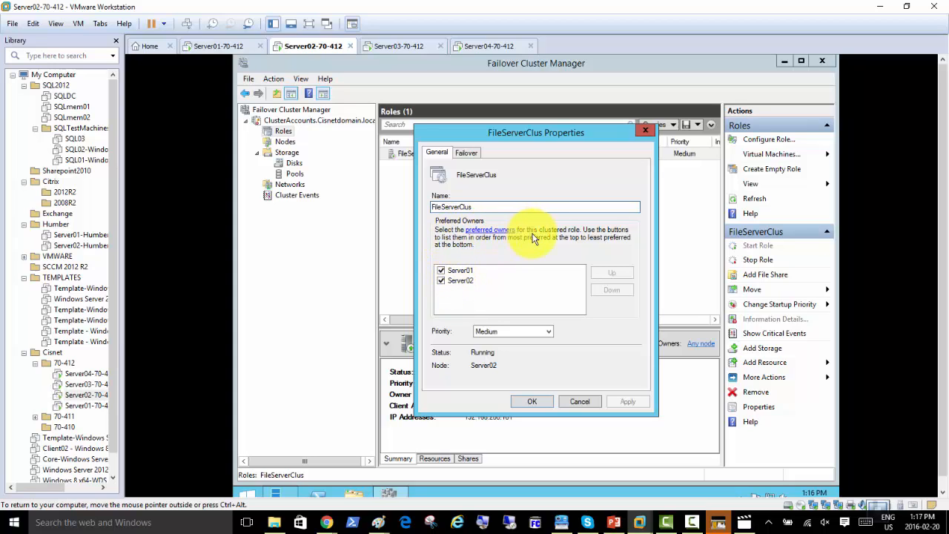
click(463, 281)
click(469, 272)
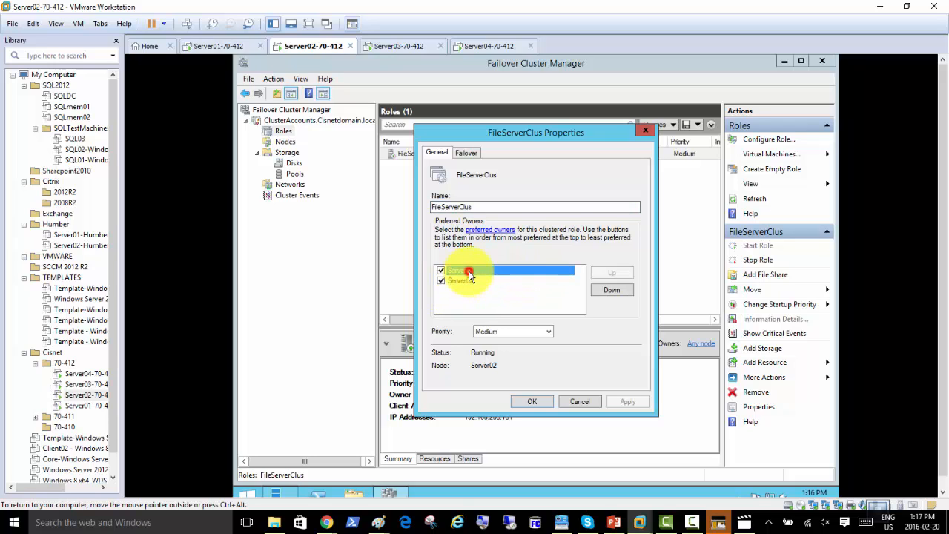
click(466, 152)
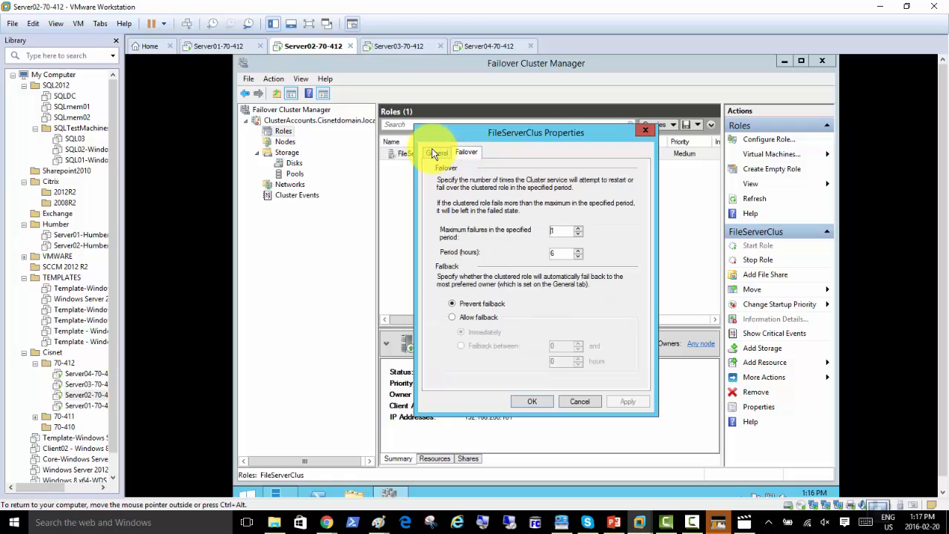
click(436, 152)
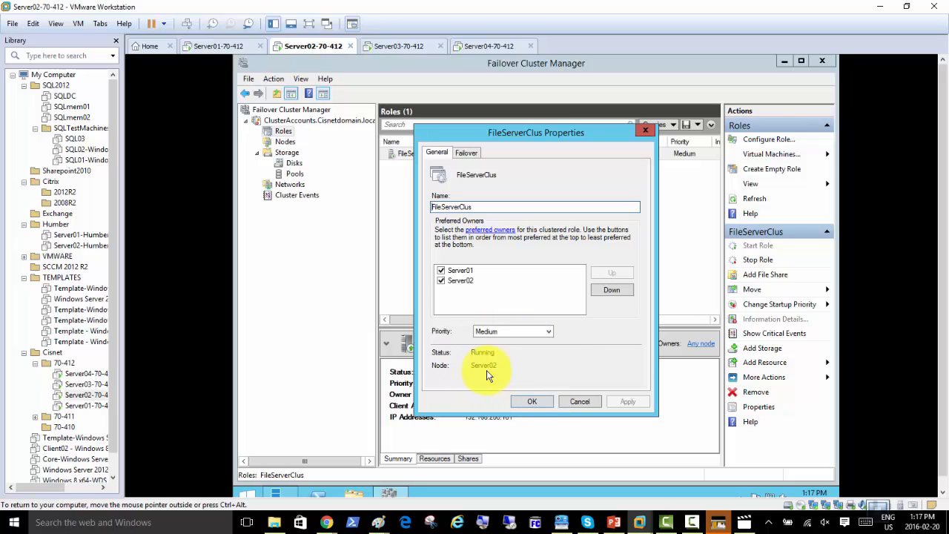
click(534, 404)
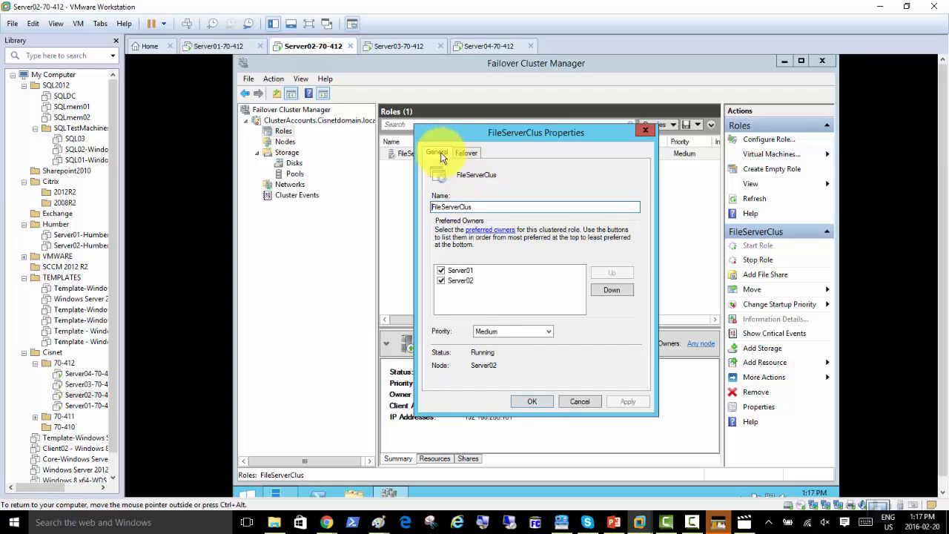
click(533, 401)
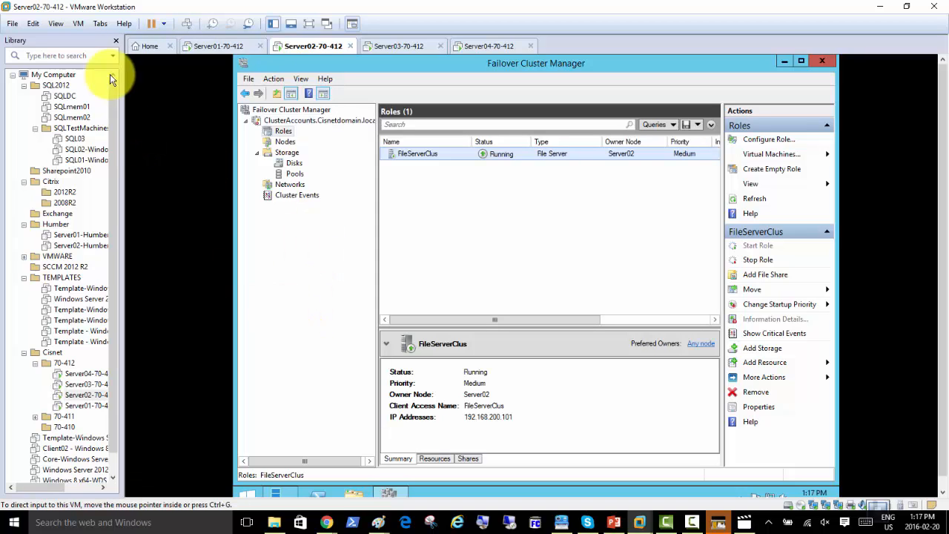
Hide the VM library and run \\fileserverclus from Server01's Run prompt
click(115, 40)
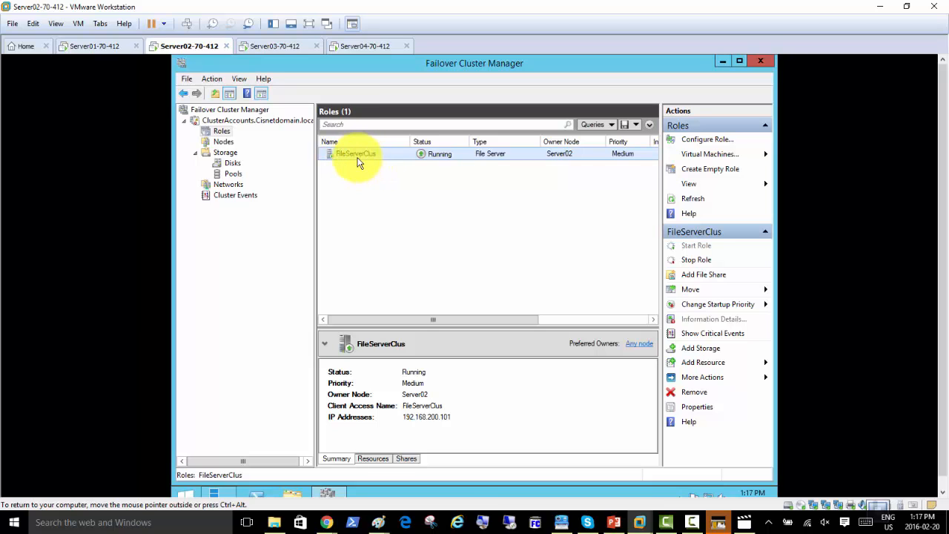
click(98, 46)
click(259, 382)
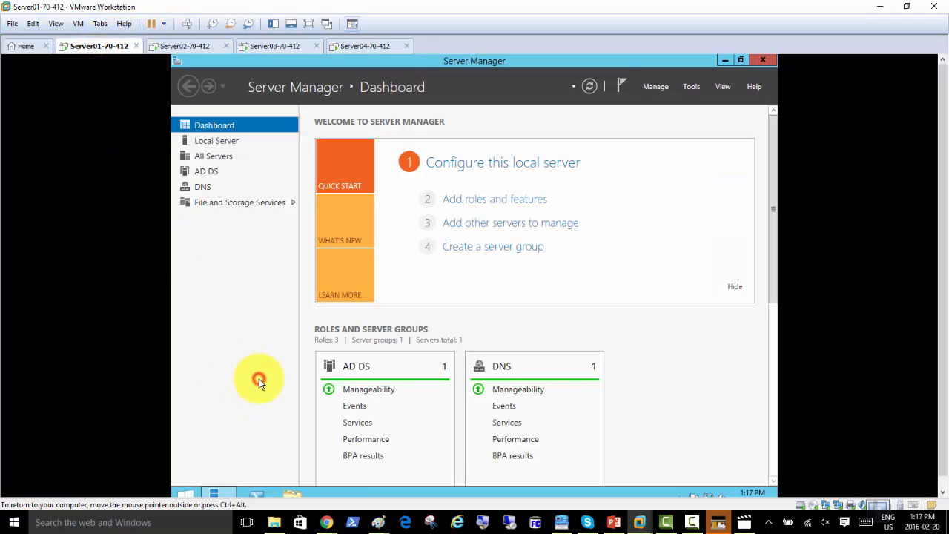
key(super+r)
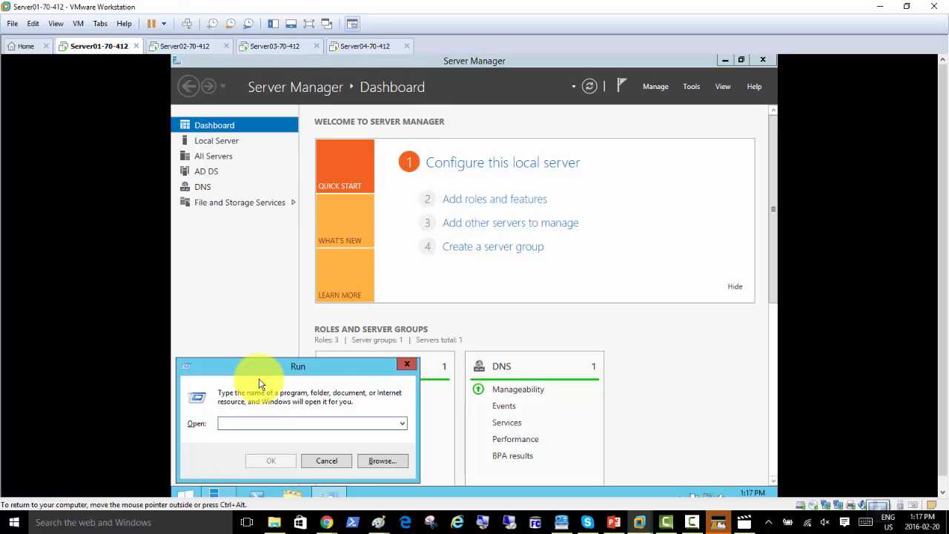
text(\\)
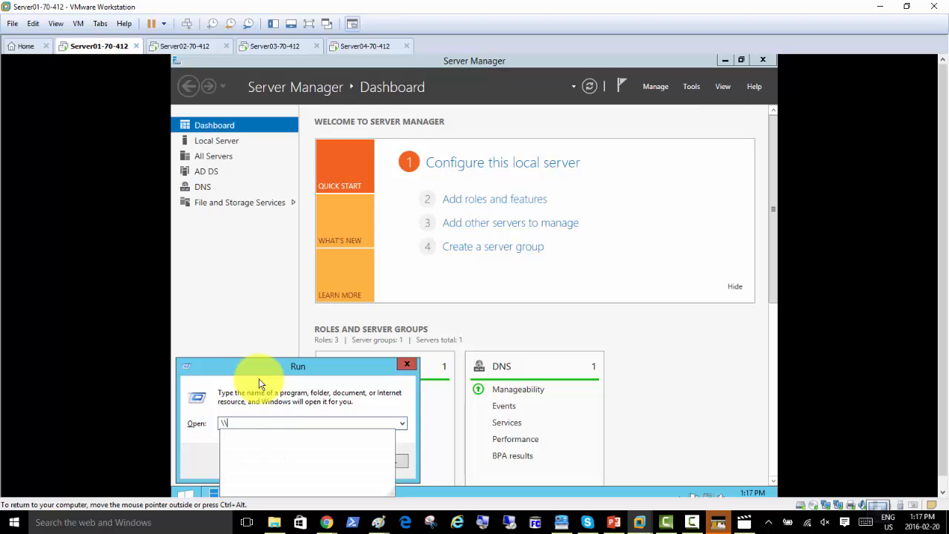
text(fileserverclus)
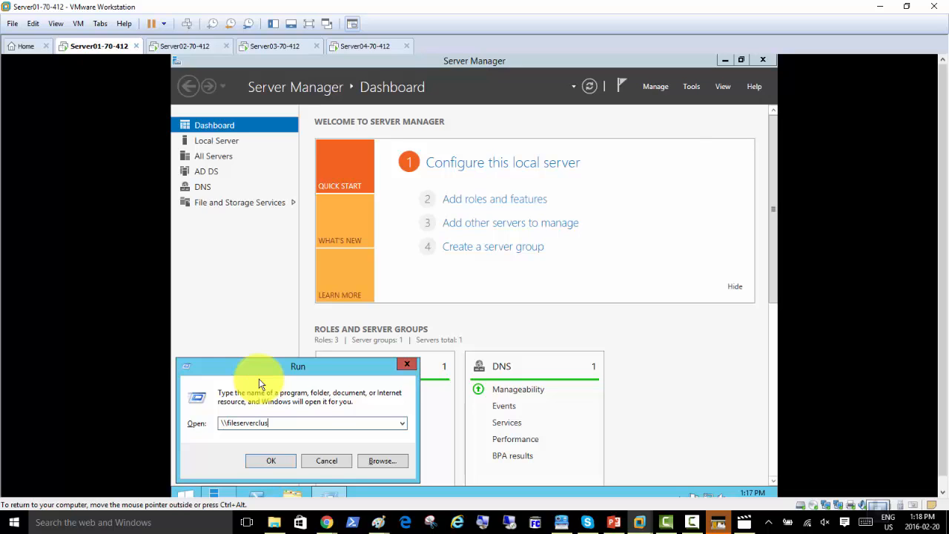
key(Return)
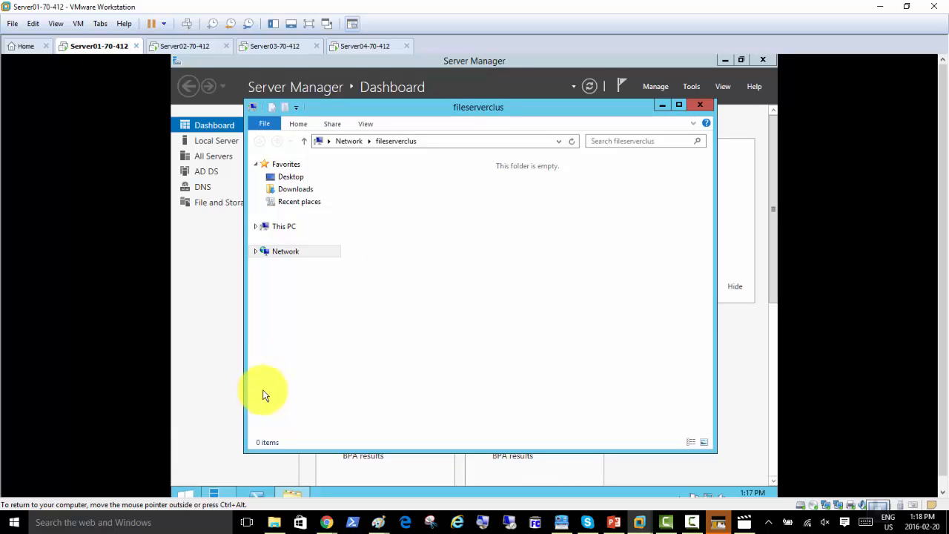
Check the empty \\fileserverclus folder and show its full path in the address bar
right_click(436, 205)
click(576, 216)
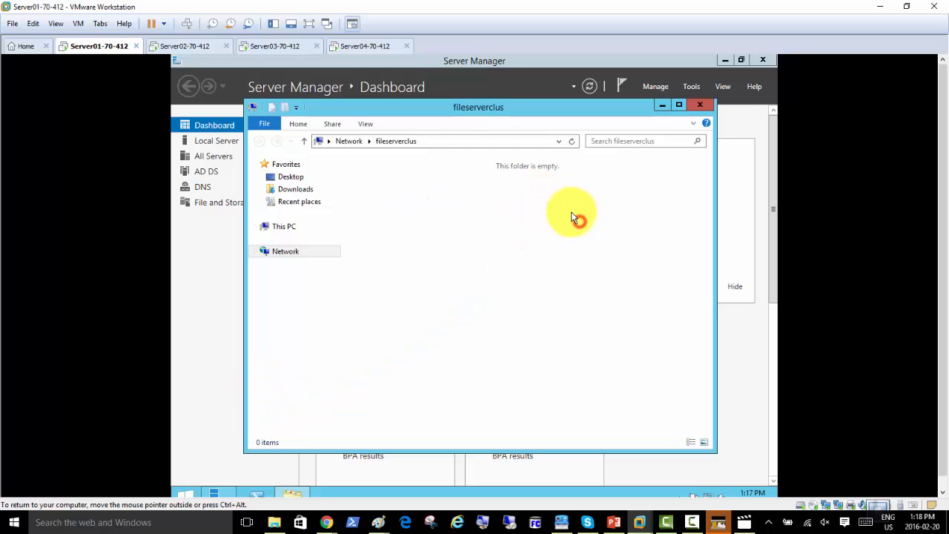
right_click(399, 172)
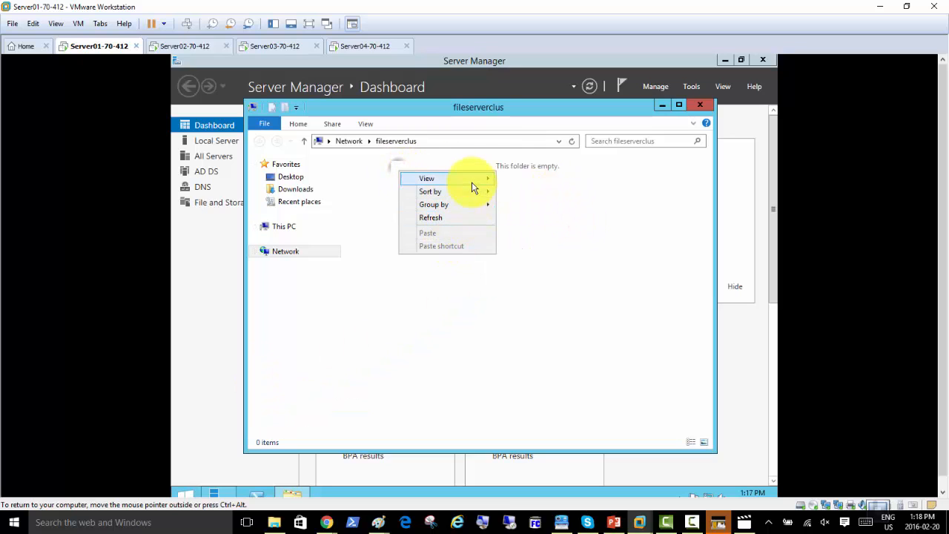
click(377, 187)
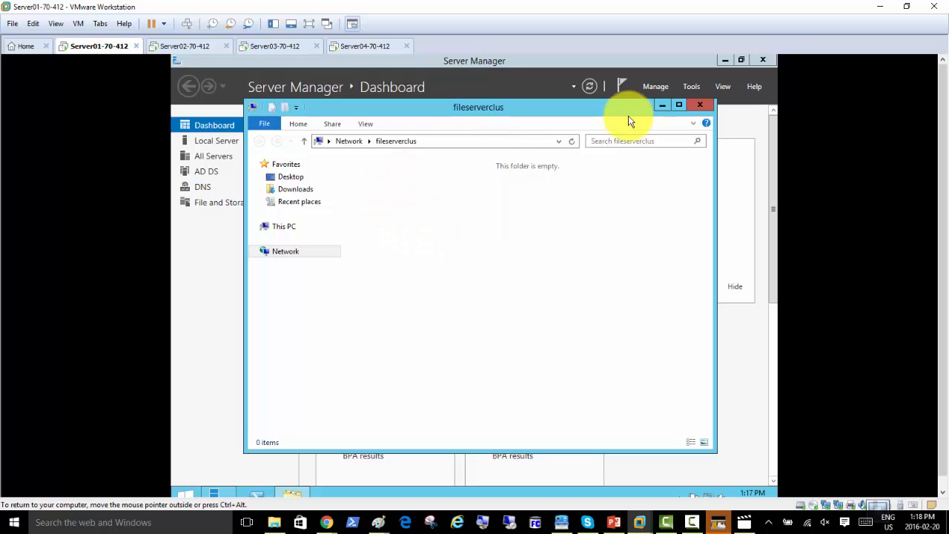
click(448, 144)
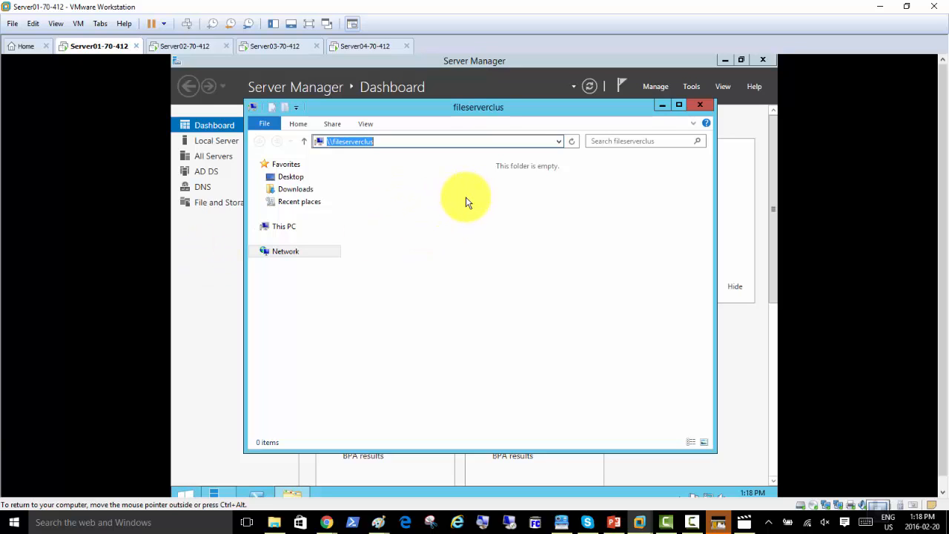
Seek the class video to the running cluster role at 2:55:48, pause, and minimize the player
click(745, 523)
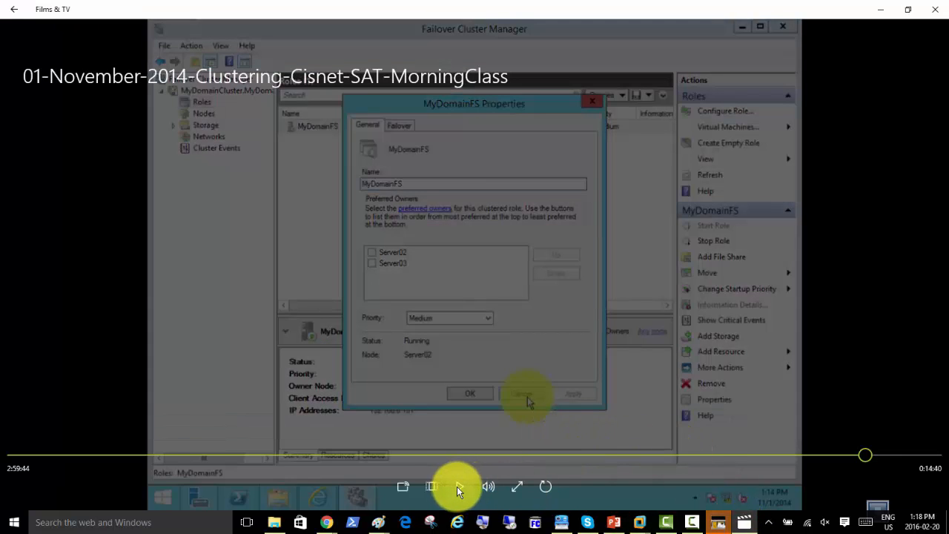
click(459, 486)
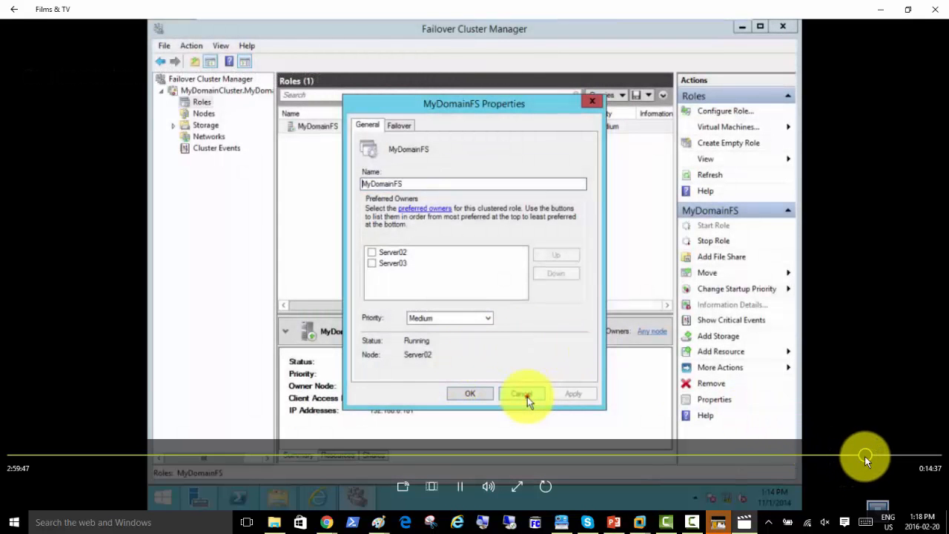
click(867, 456)
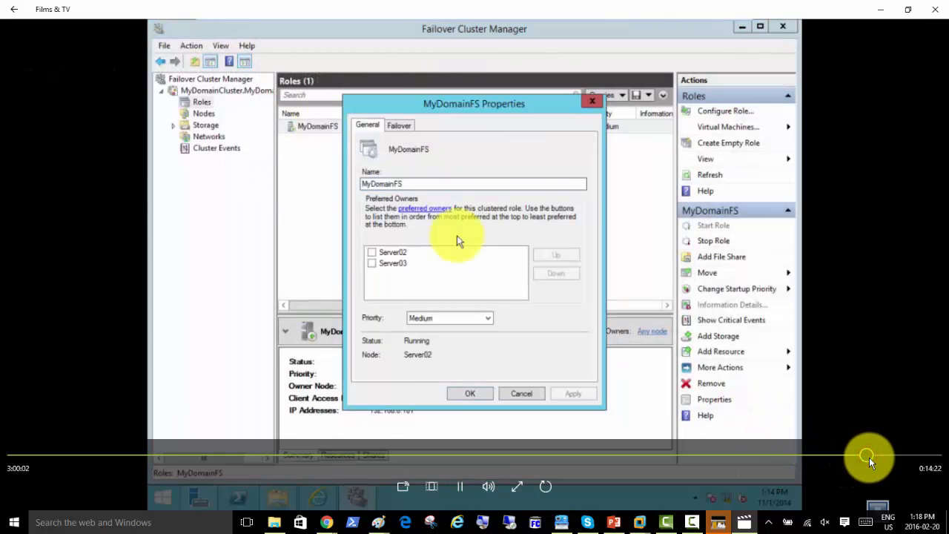
click(873, 458)
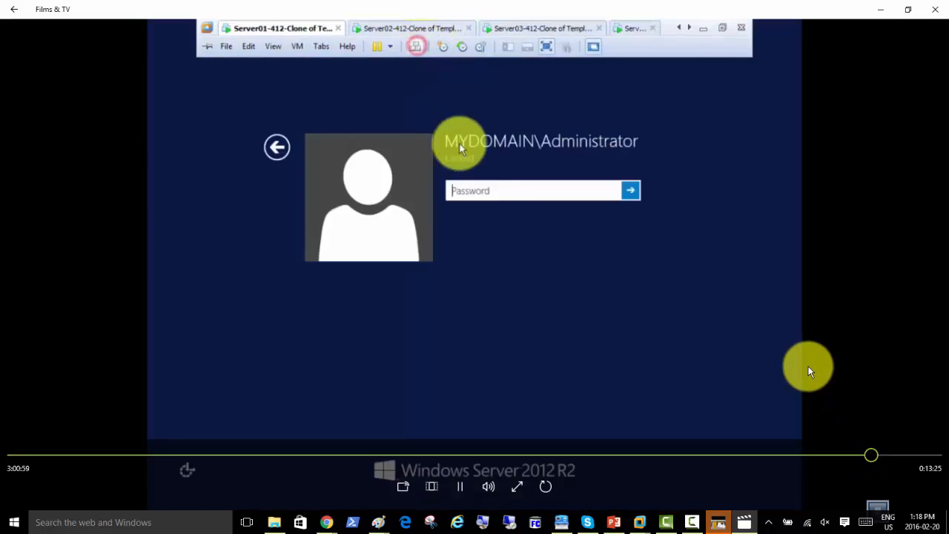
click(880, 455)
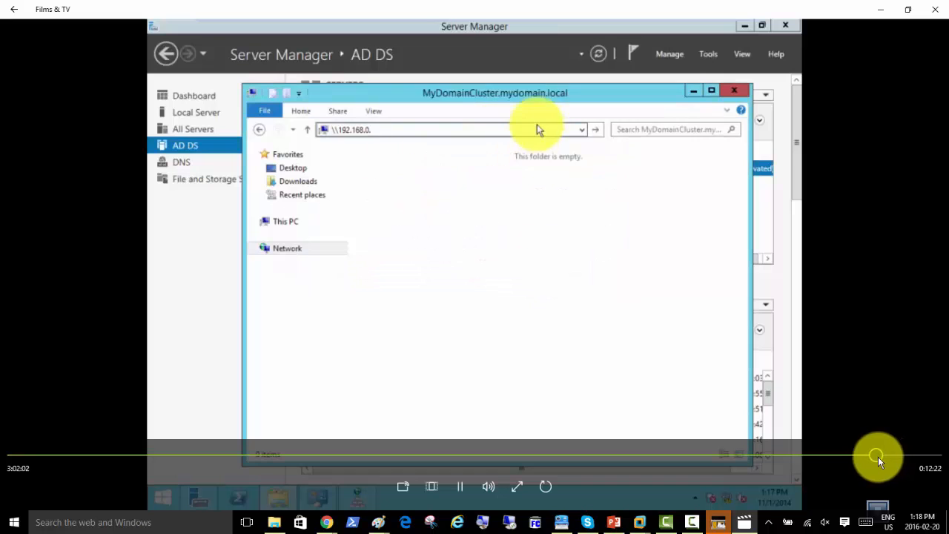
click(872, 457)
drag(872, 458, 849, 463)
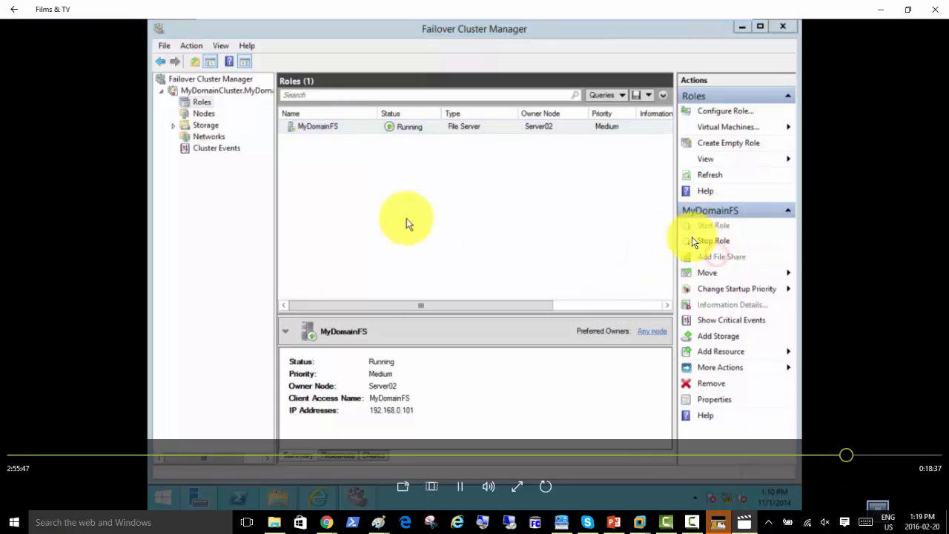
click(460, 485)
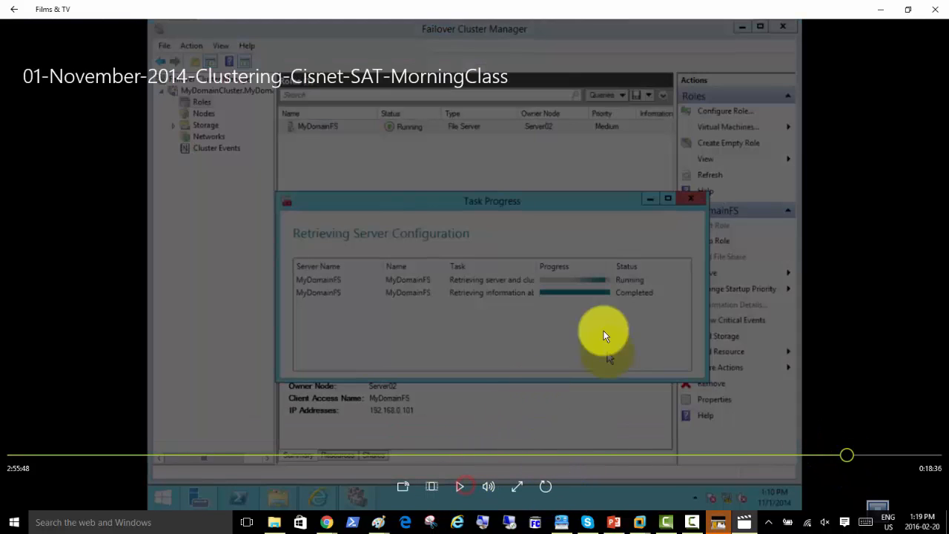
click(879, 9)
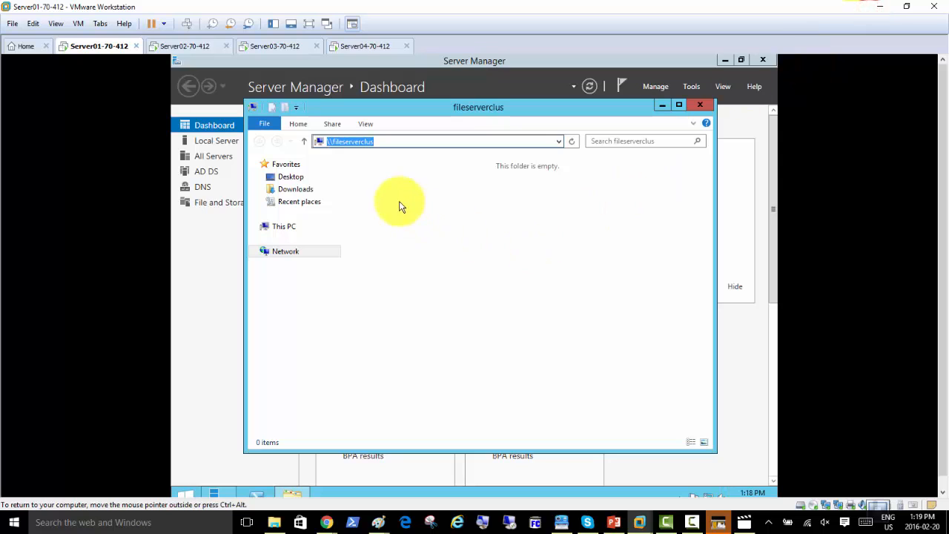
Close Server01's fileserverclus Explorer window and return to Server02's Failover Cluster Manager
click(703, 107)
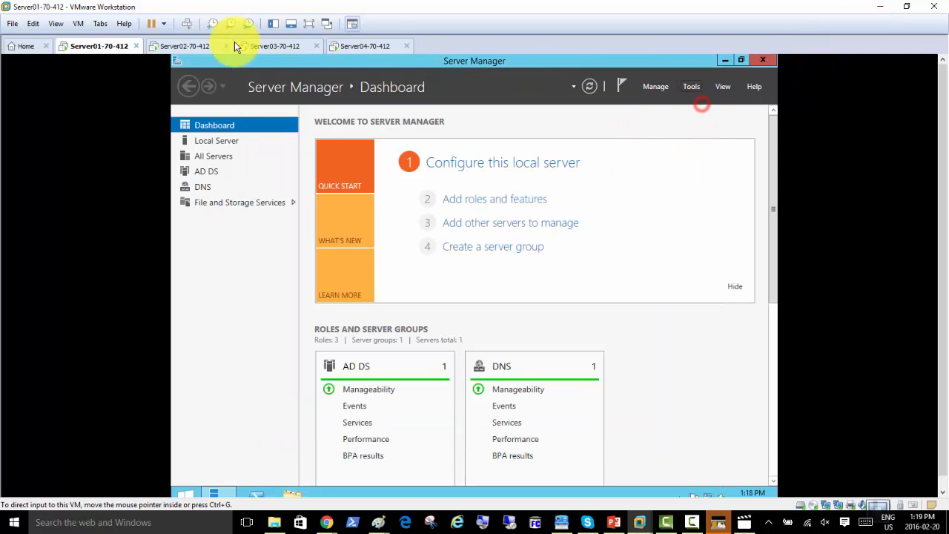
click(197, 44)
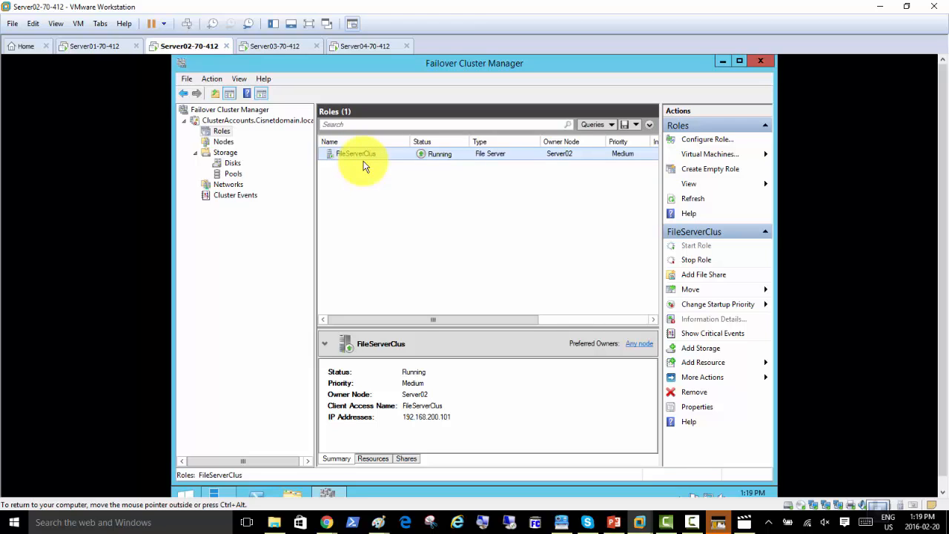
click(97, 46)
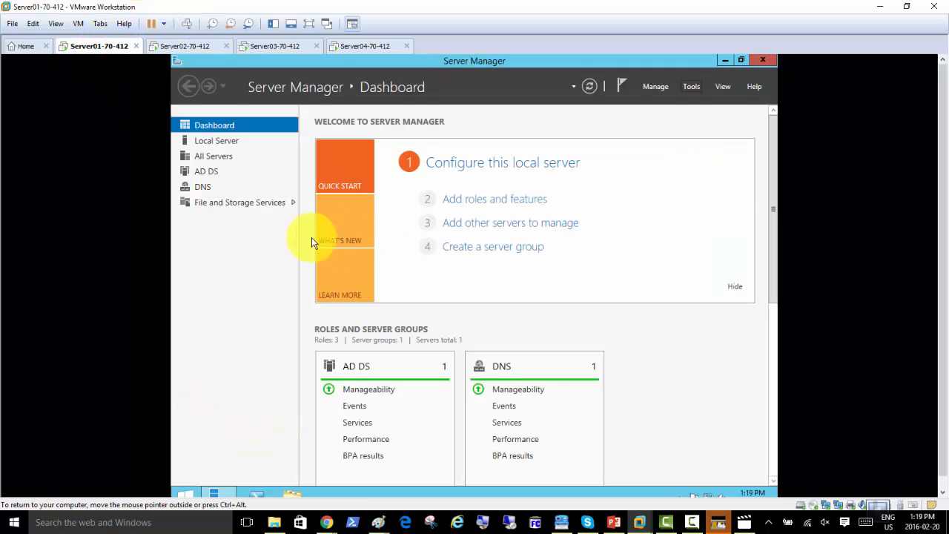
click(189, 46)
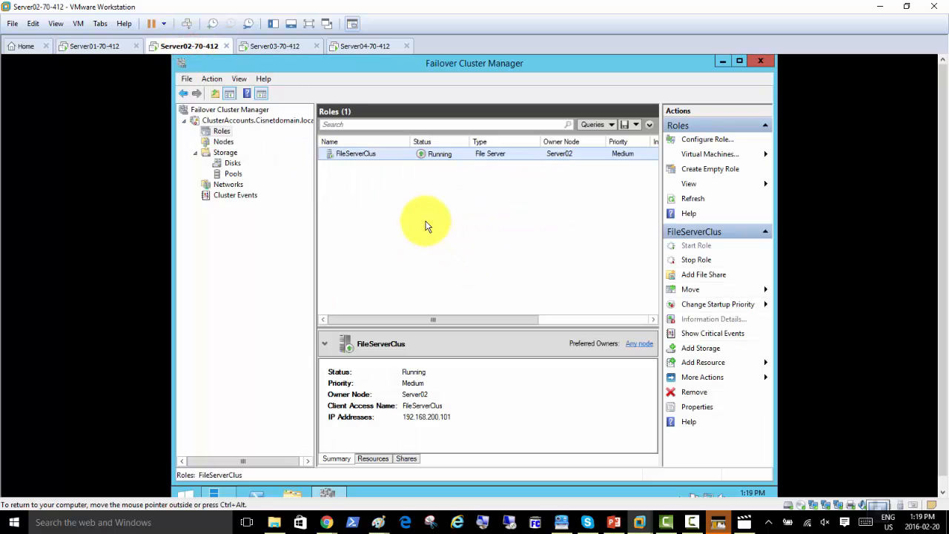
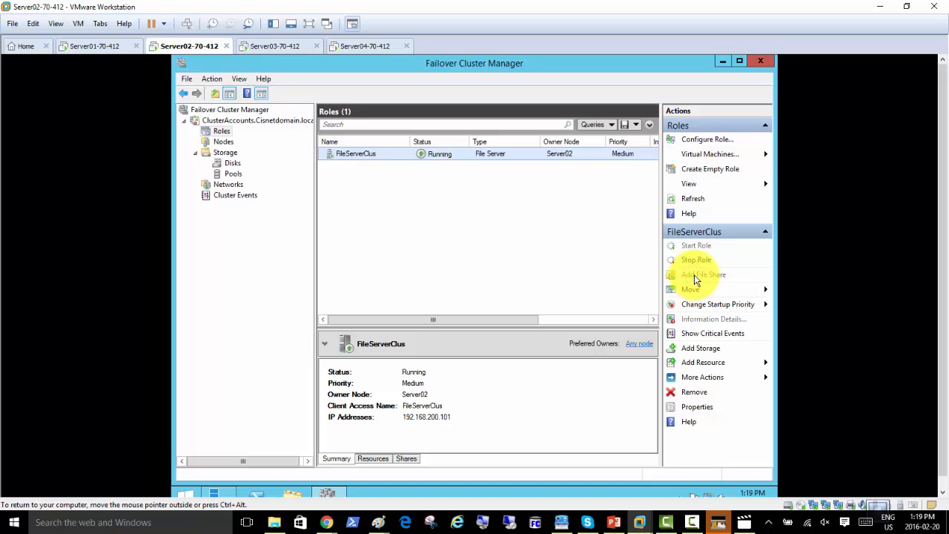
Start adding a file share to FileServerClus, then open and close a This PC window
click(692, 275)
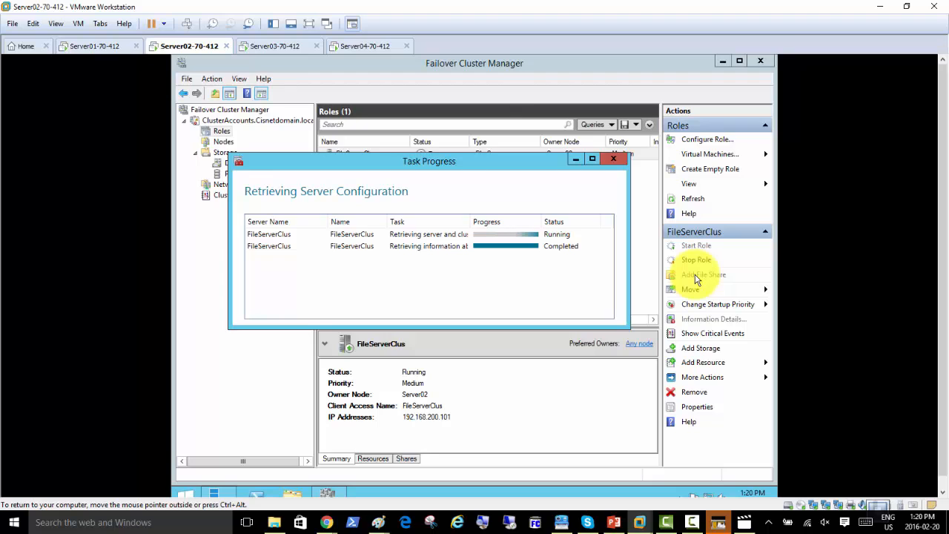
mouse_move(329, 492)
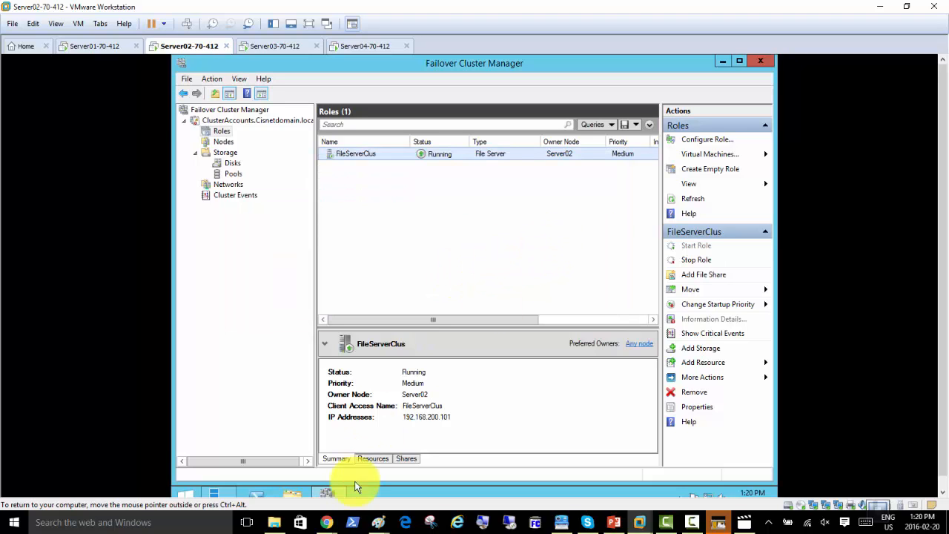
click(291, 495)
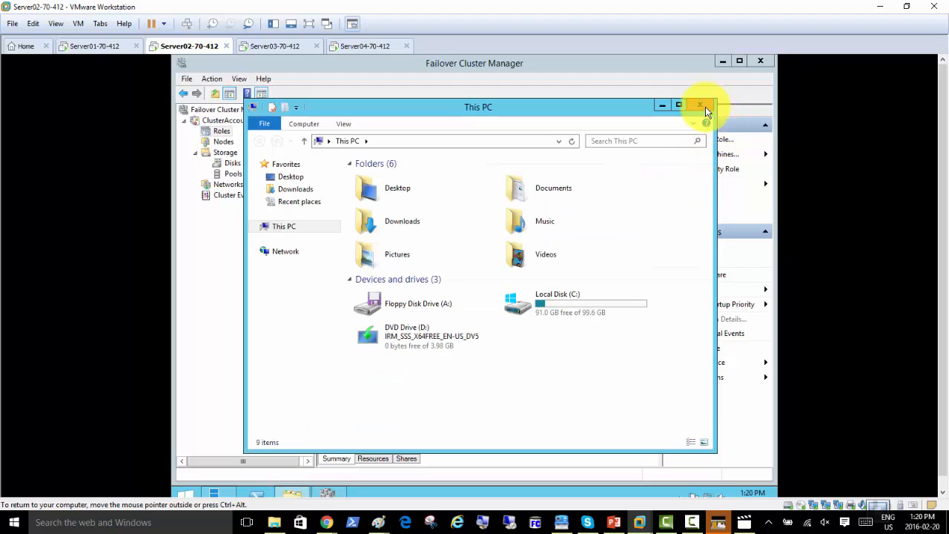
click(705, 107)
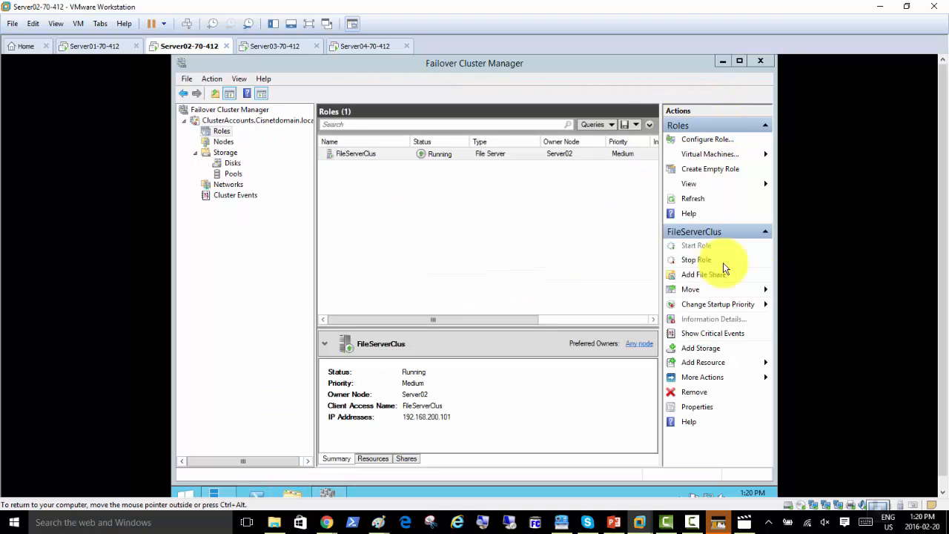
Launch Add File Share from the FileServerClus role's menu and widen the progress window's Task column
click(362, 156)
right_click(363, 159)
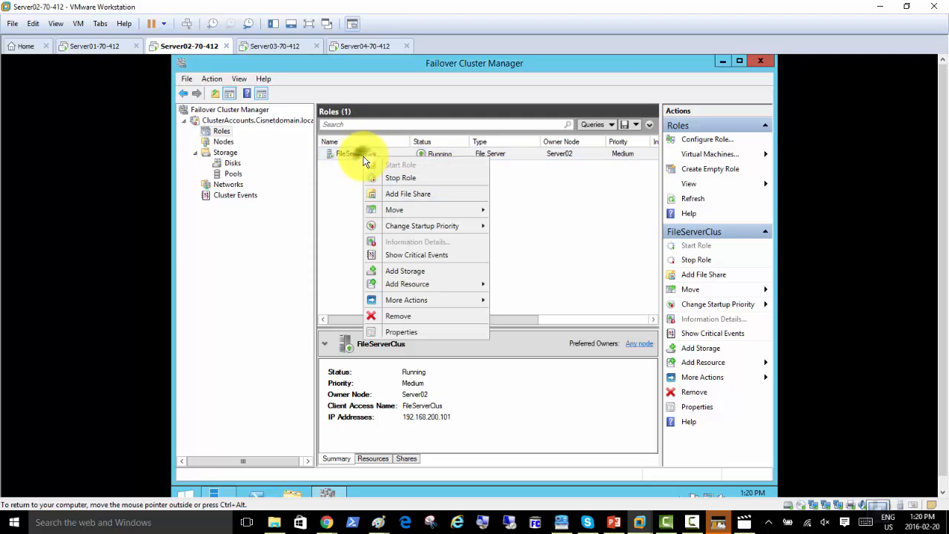
click(406, 194)
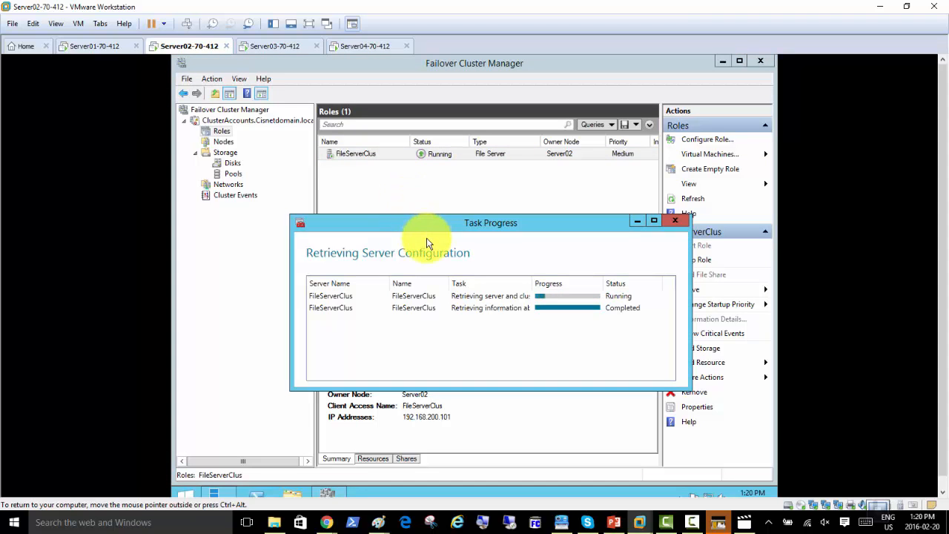
drag(422, 226, 371, 158)
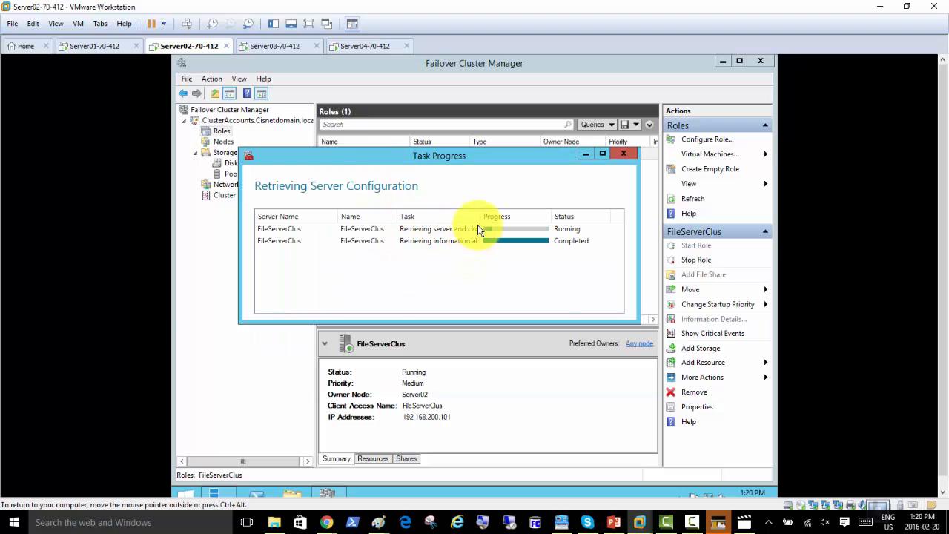
drag(480, 218, 529, 220)
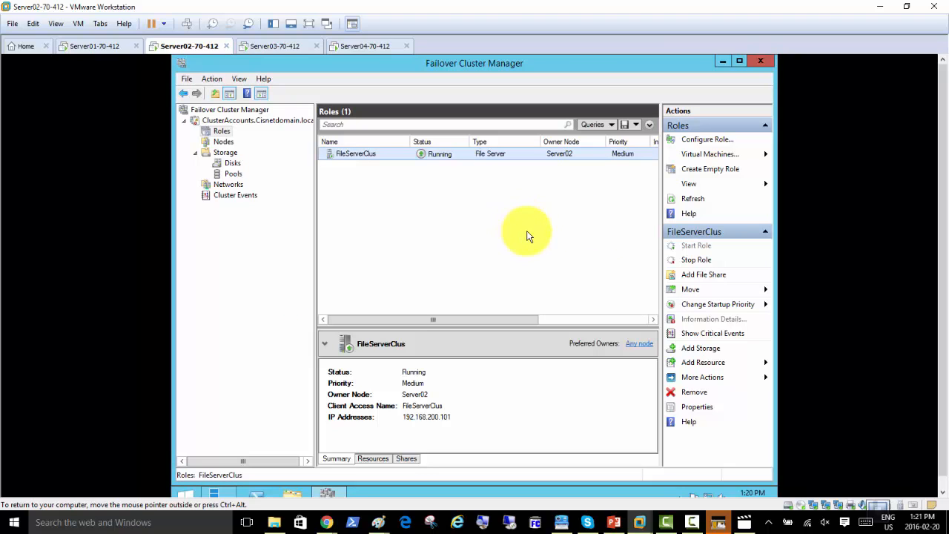
Review the role's Resources, Shares and Summary views, then back out of adding Cluster Disk 3
click(373, 457)
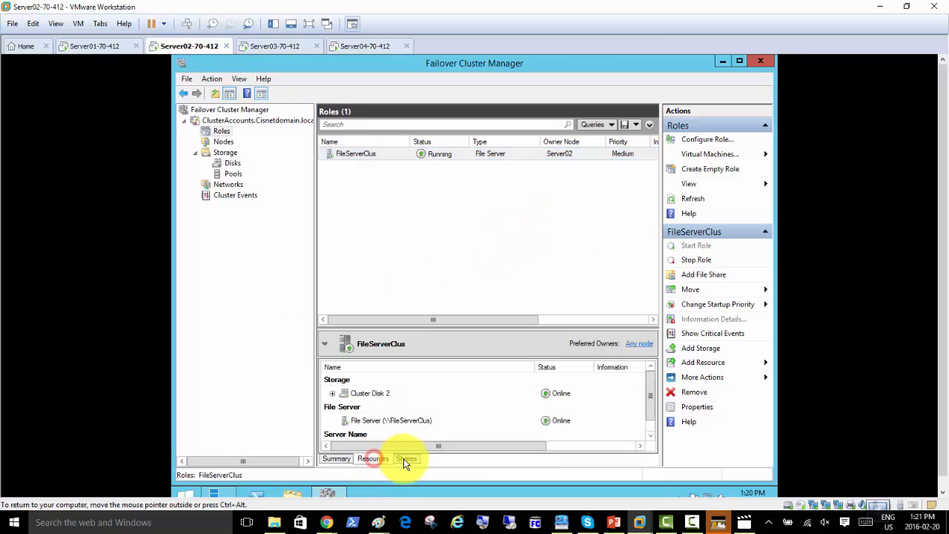
click(407, 458)
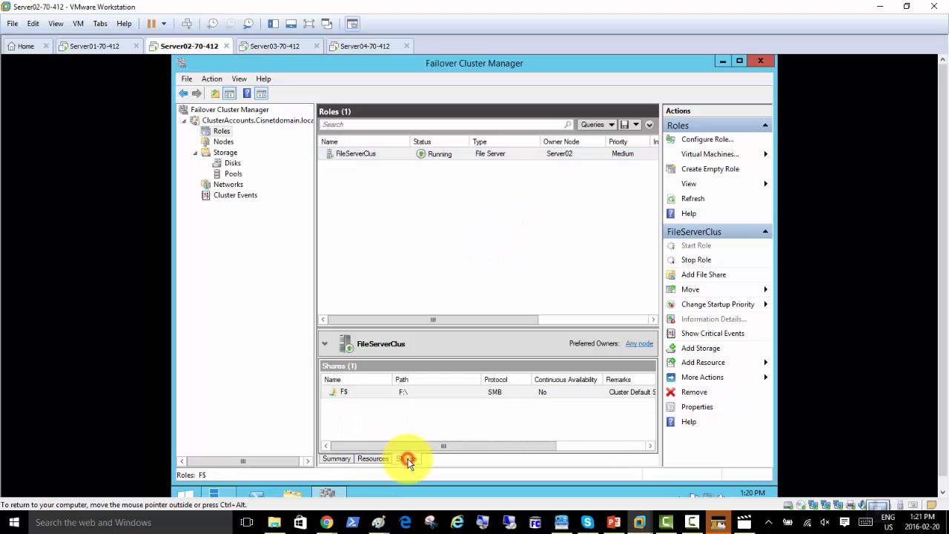
click(334, 459)
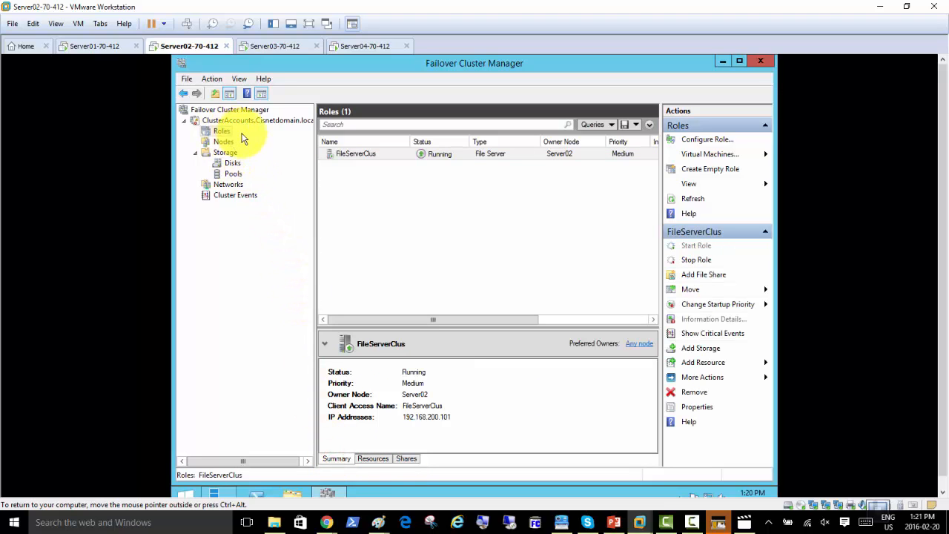
right_click(343, 154)
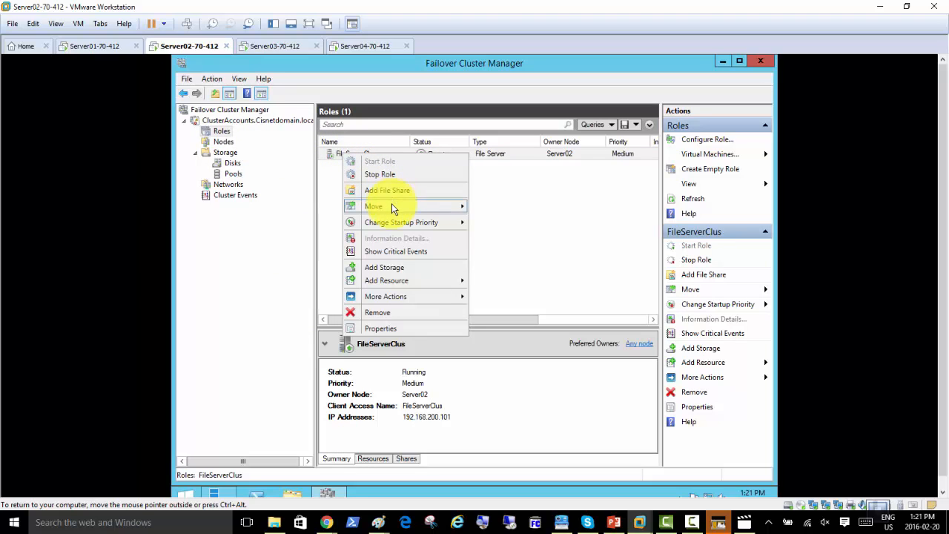
click(413, 271)
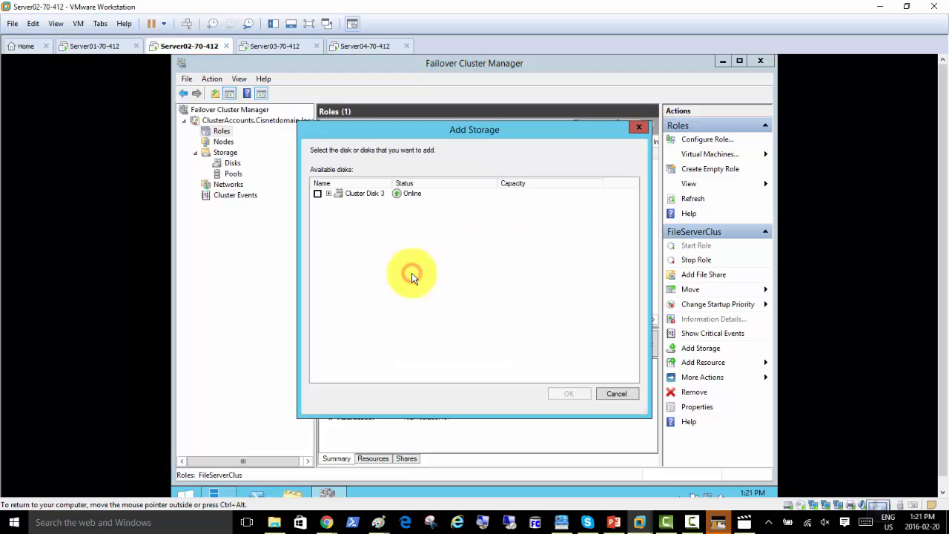
click(614, 393)
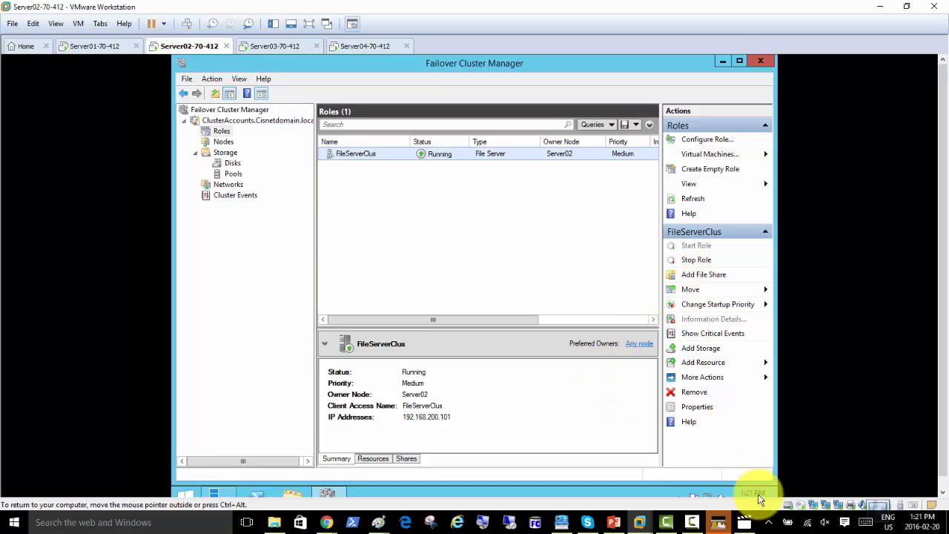
Play the class video and pause it at 2:56:41 on the share location step
click(744, 521)
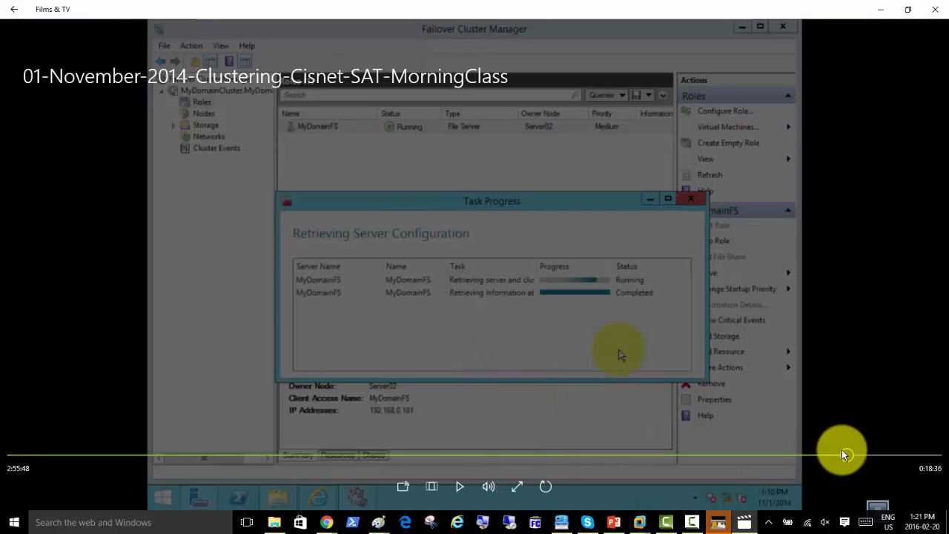
click(460, 486)
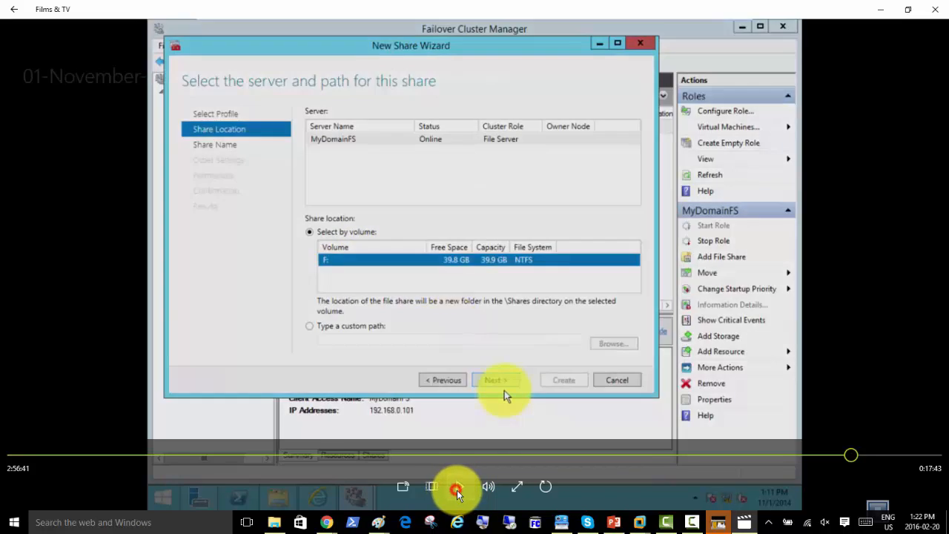
click(459, 488)
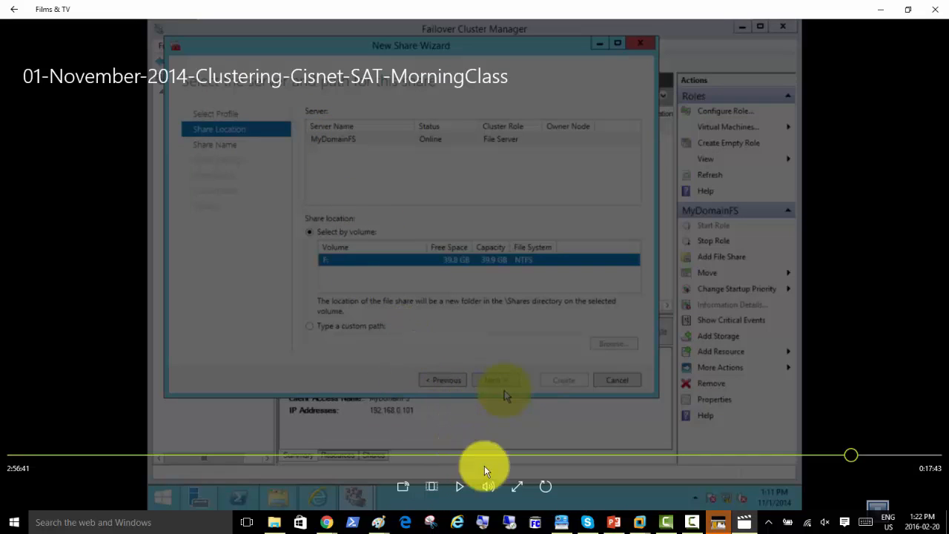
Rewind the lecture to 2:56:02 and replay it through to the wizard's share-name step
click(849, 456)
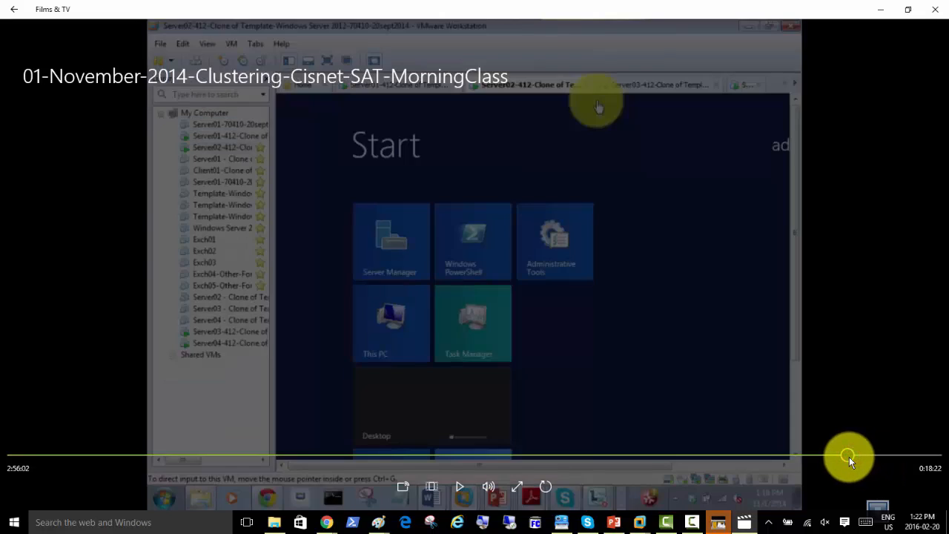
click(459, 489)
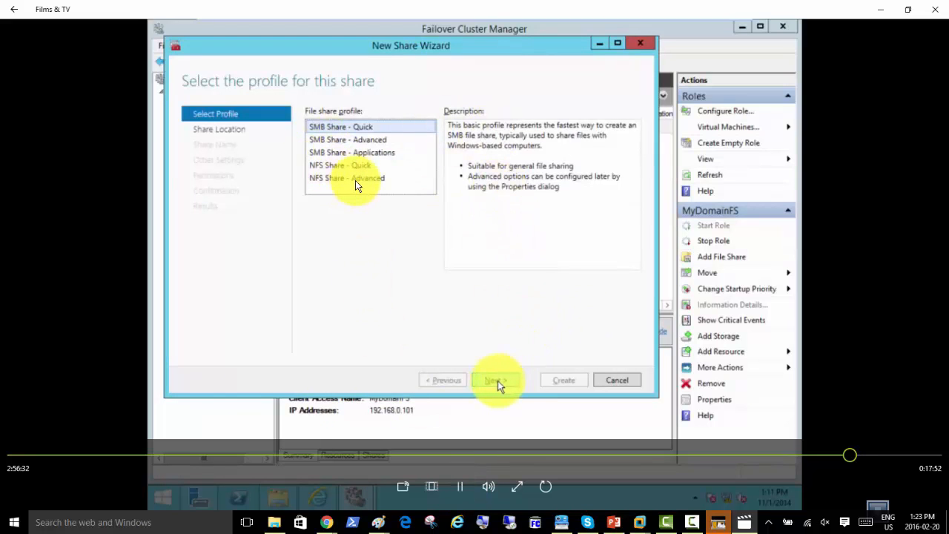
click(459, 488)
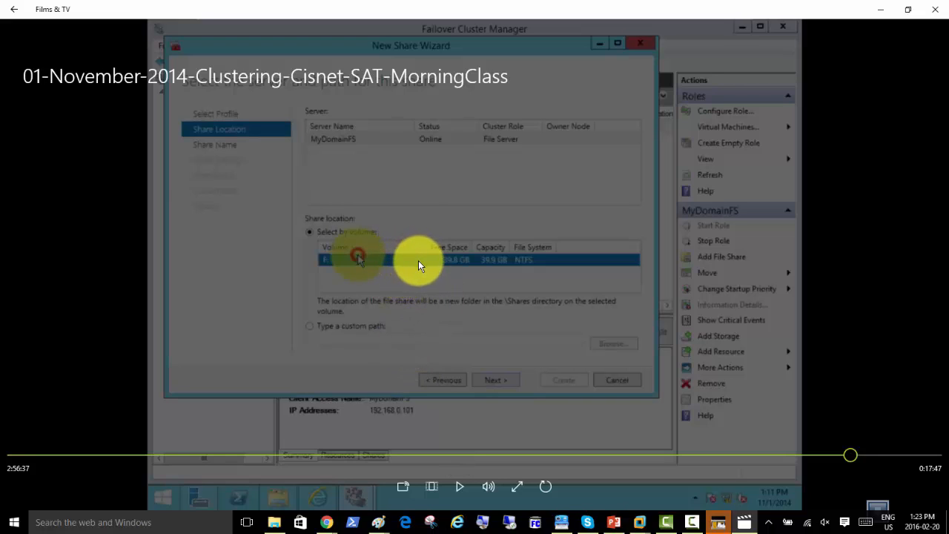
click(460, 486)
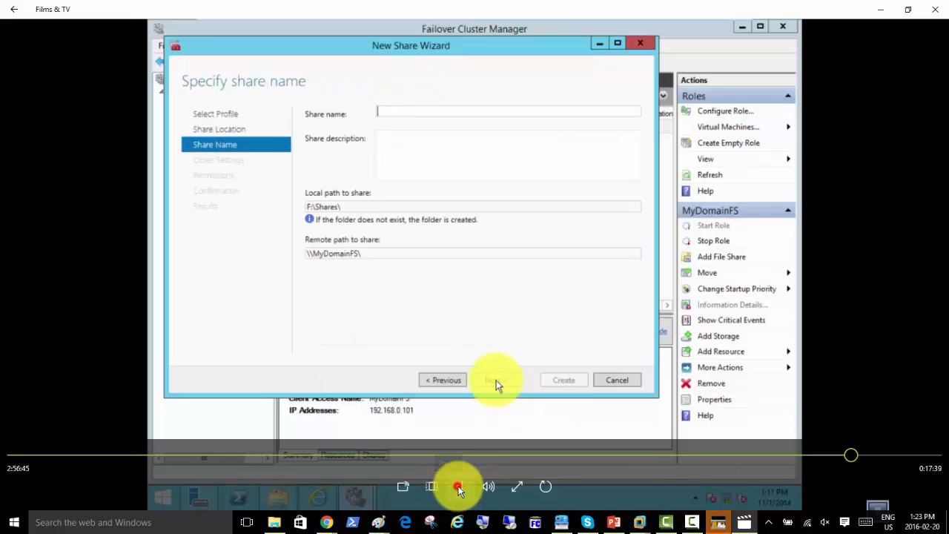
Pause the lecture at the share name step, then resume it past the long share name entry
click(459, 487)
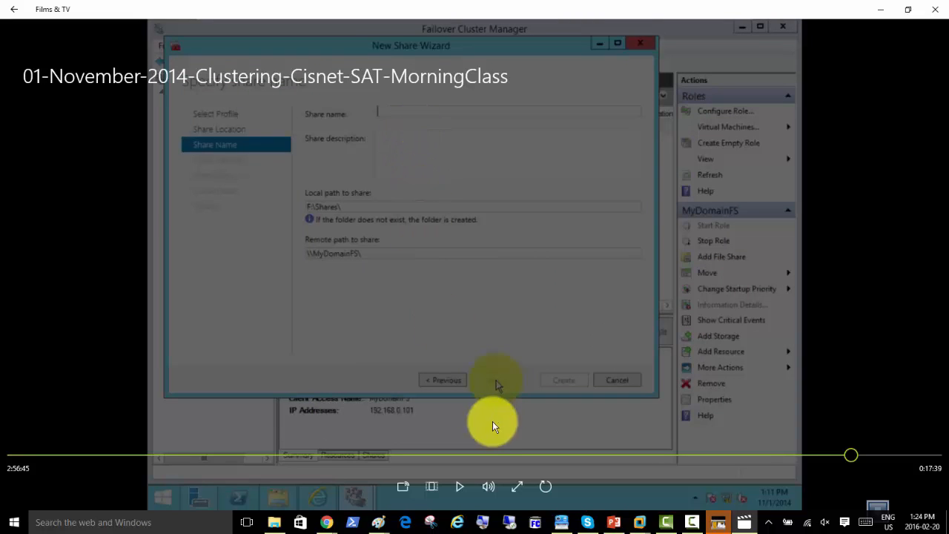
click(460, 487)
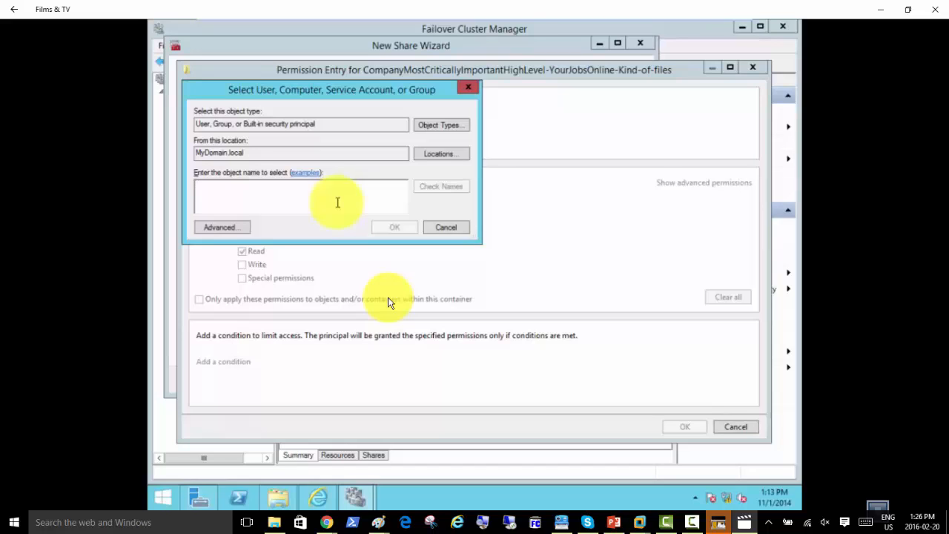
Enter domain users in Select User, verify it with Check Names, and accept Domain Users as principal
text(dom,oa)
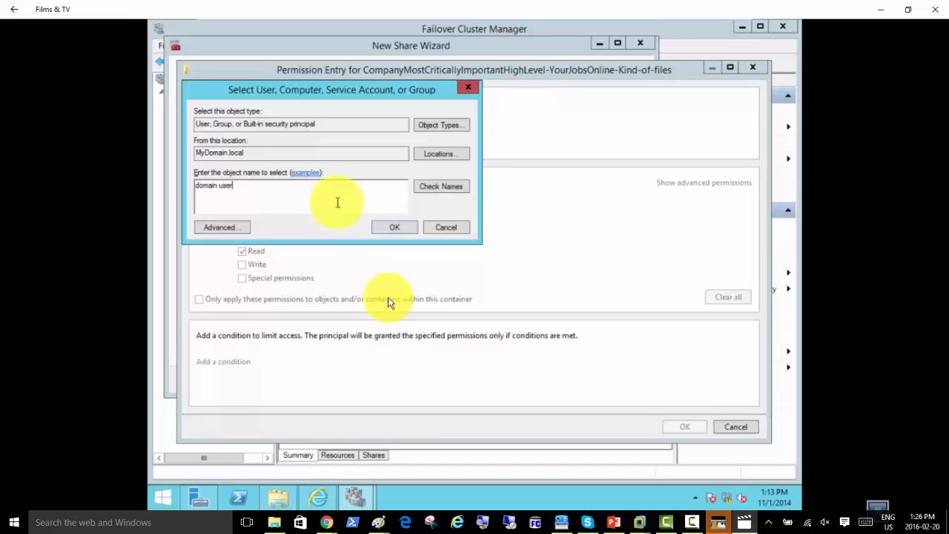
text(s)
click(437, 187)
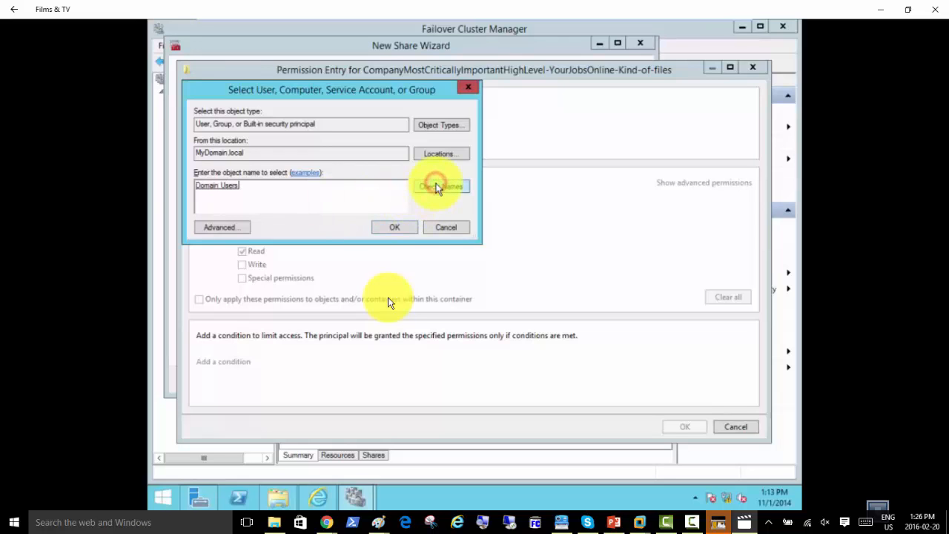
click(393, 230)
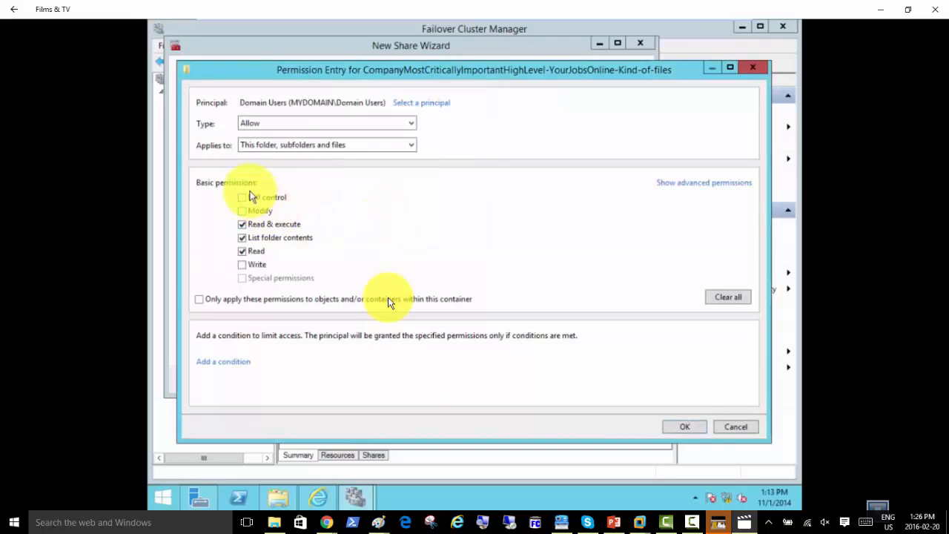
Grant Domain Users Full Control on the share's permission entry
click(245, 197)
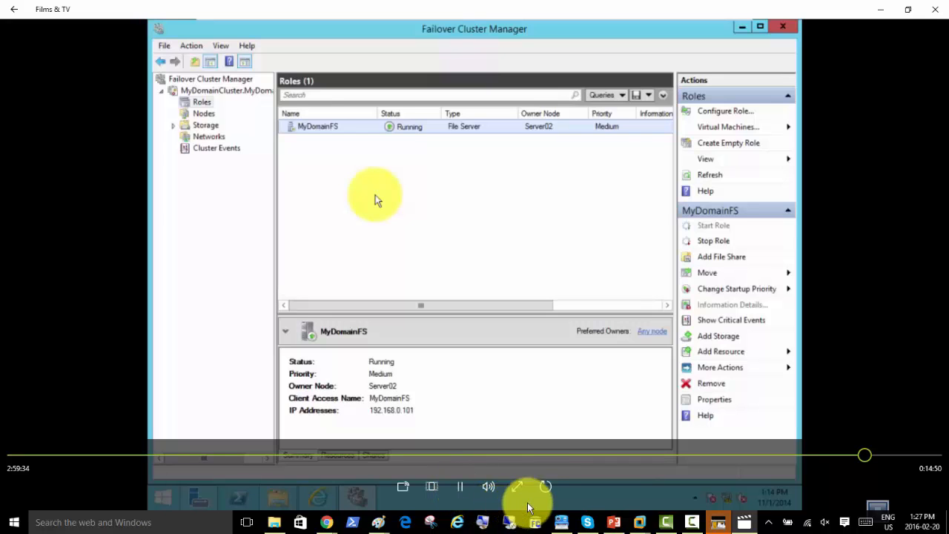
Pause and resume the lecture until MyDomainFS Properties closes at 2:59:54, with the role on Server02
click(463, 493)
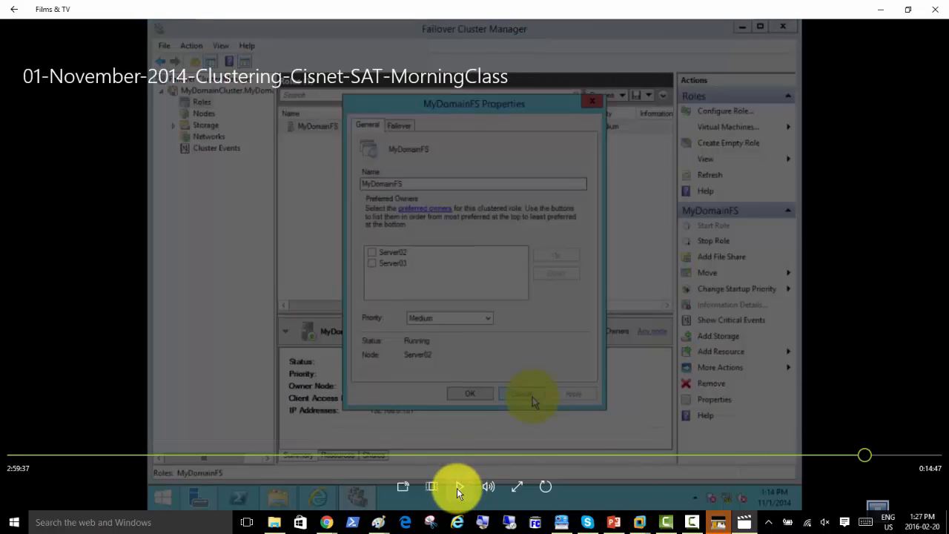
click(458, 492)
click(340, 233)
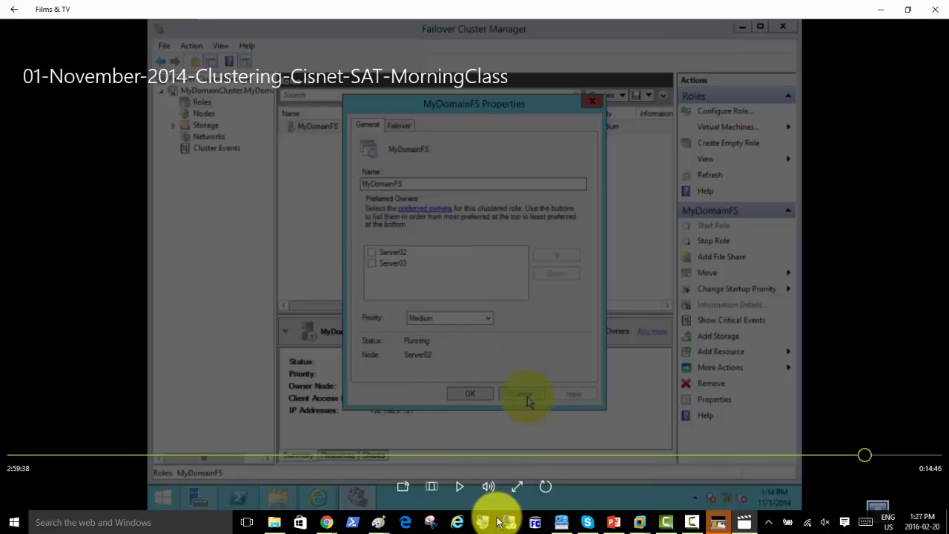
mouse_move(561, 524)
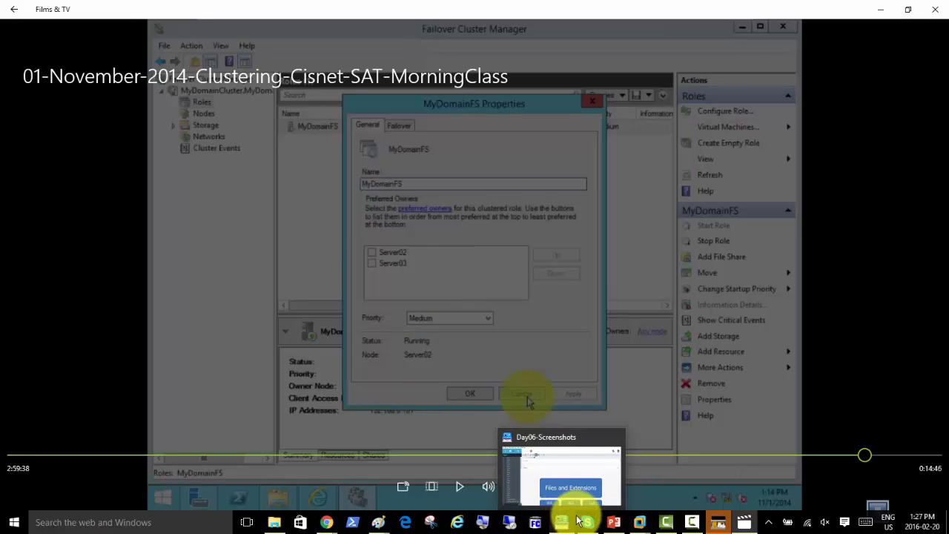
click(459, 489)
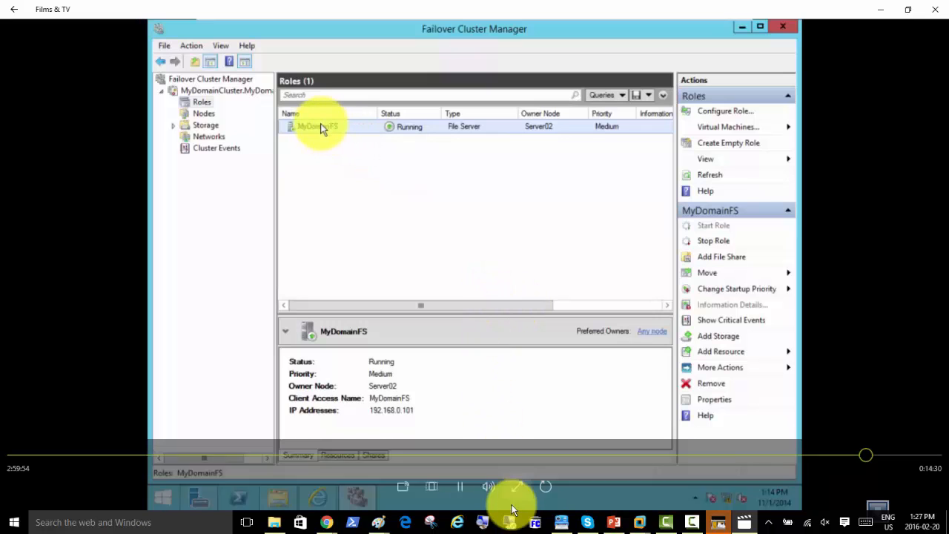
Review the lecture's Preferred Owners dialog, then return to the Server02 virtual machine
click(461, 488)
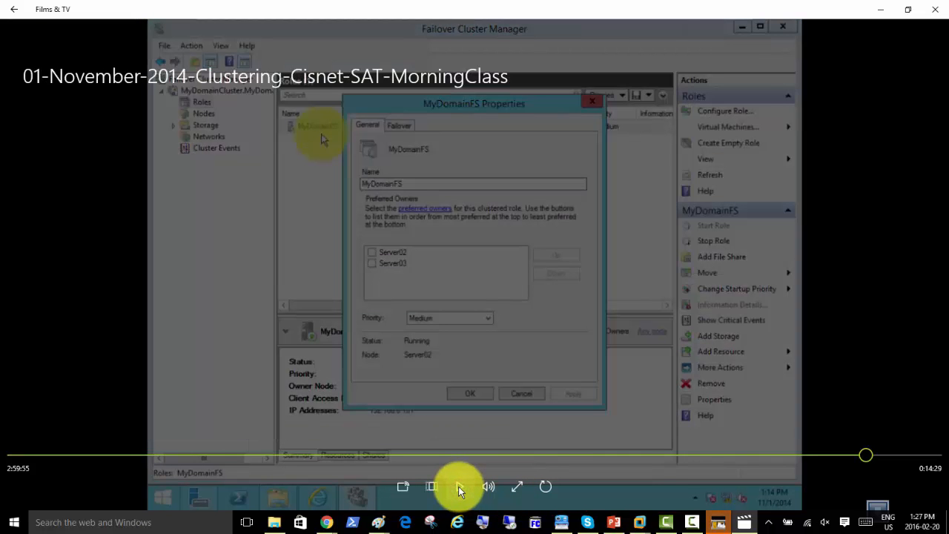
click(460, 487)
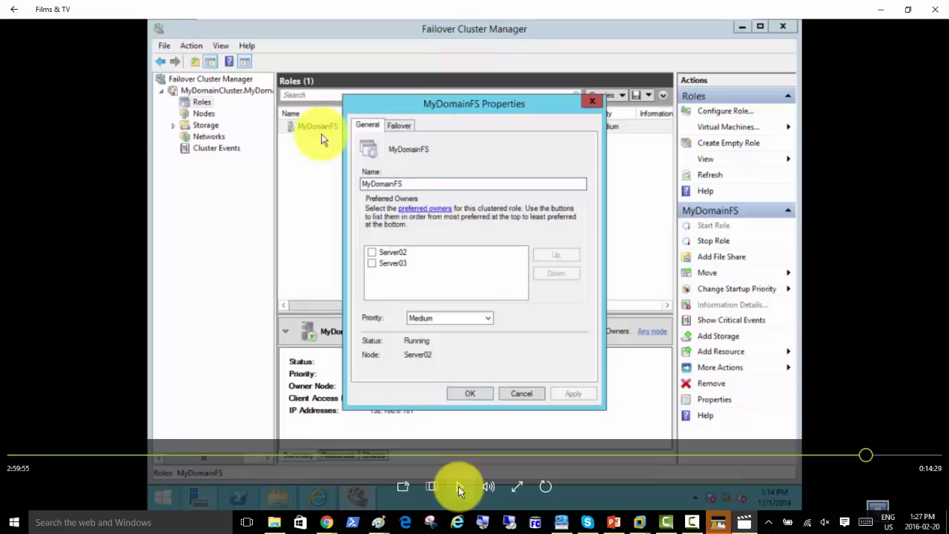
click(461, 487)
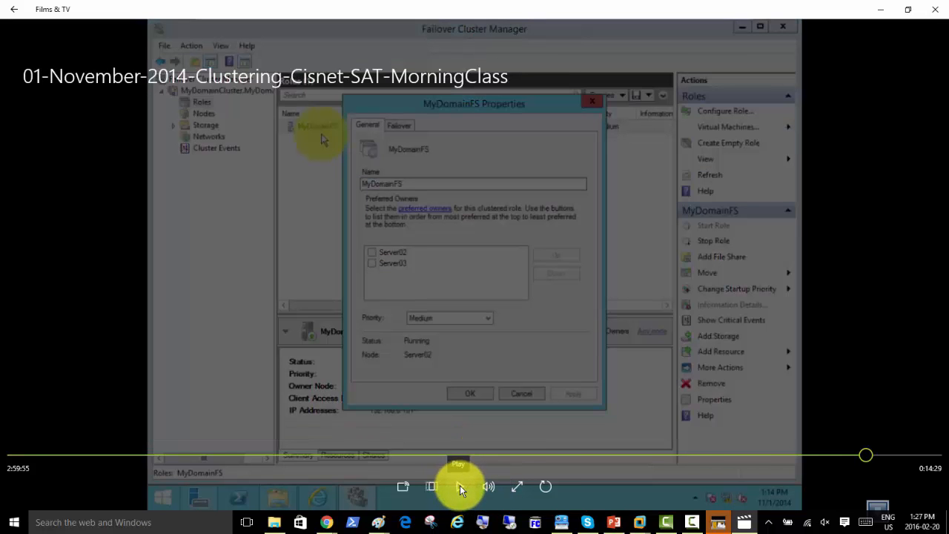
click(460, 486)
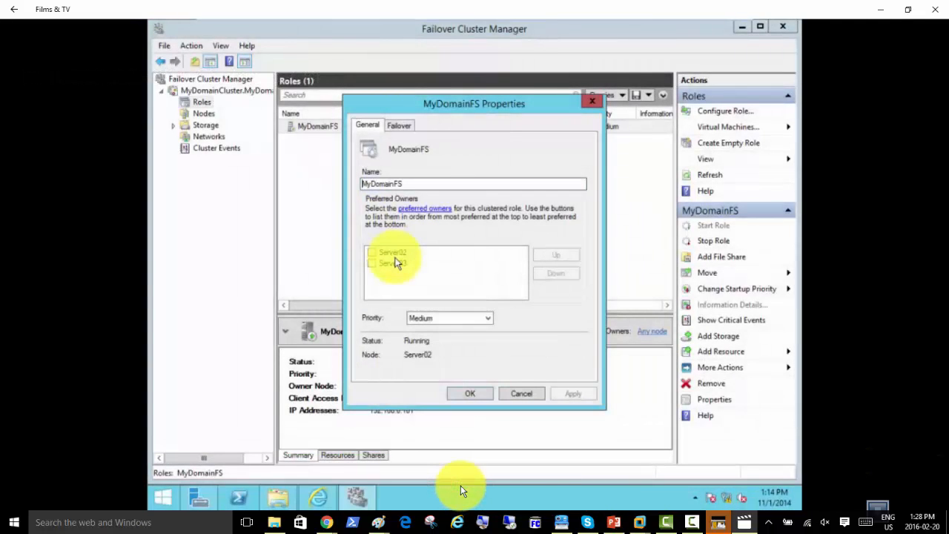
mouse_move(461, 487)
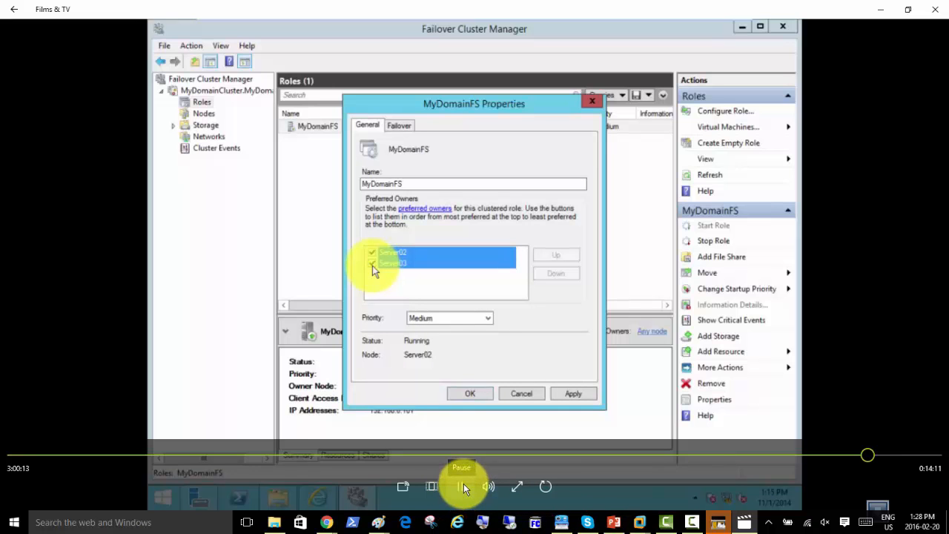
click(642, 525)
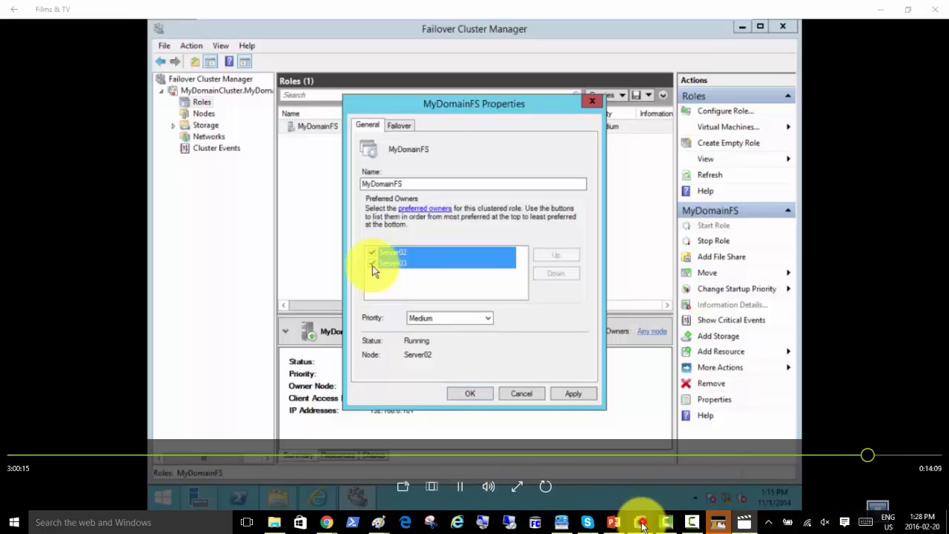
click(663, 489)
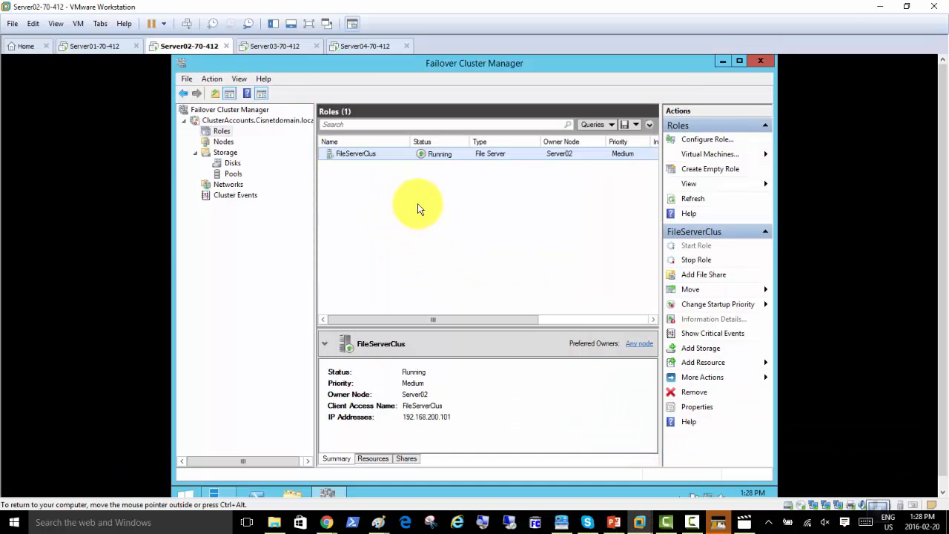
Create a quick SMB share YourJobOnlinekindofFiles on volume F: with default settings and permissions
click(695, 259)
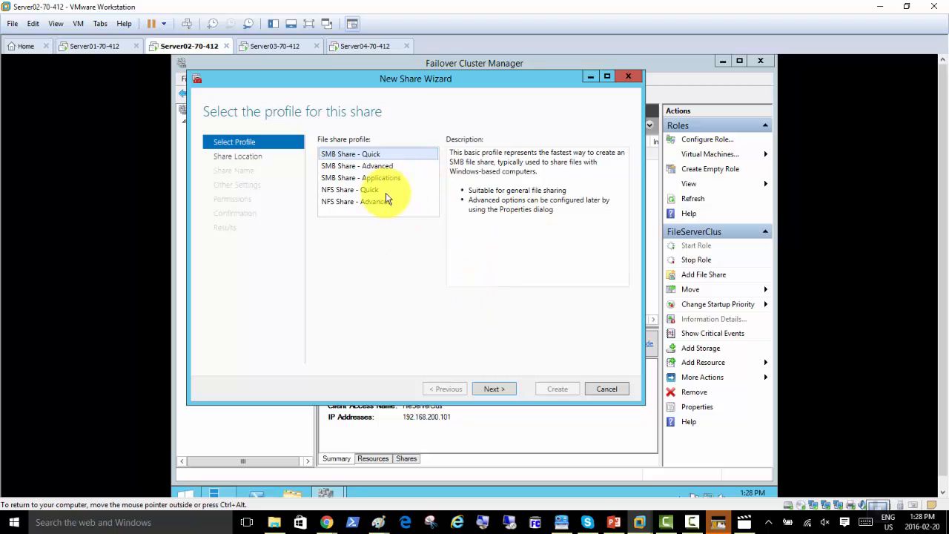
click(500, 389)
click(501, 390)
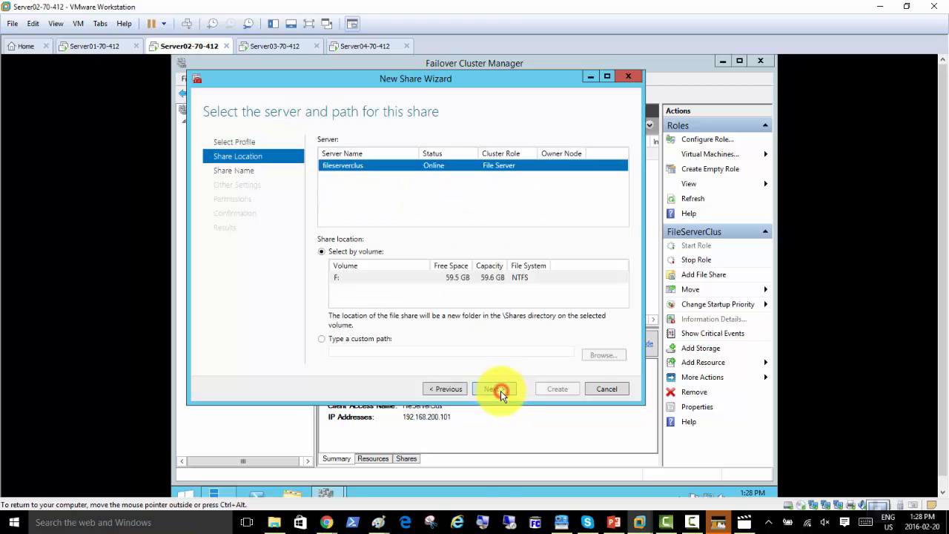
click(501, 390)
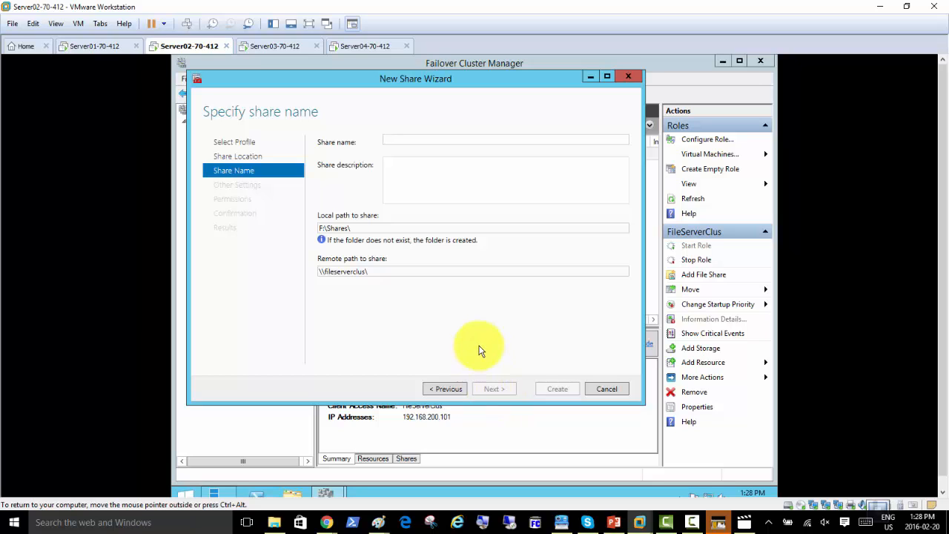
text(You)
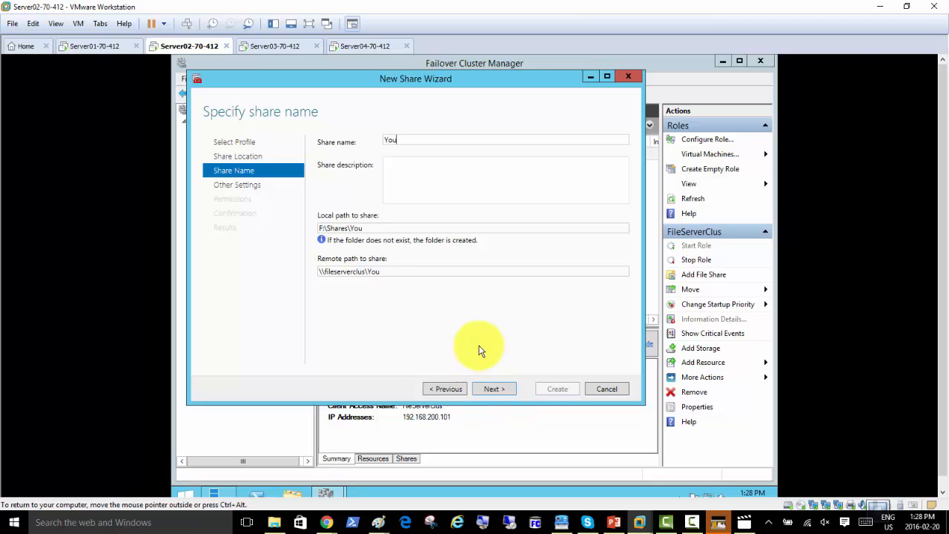
text(rJobOnline)
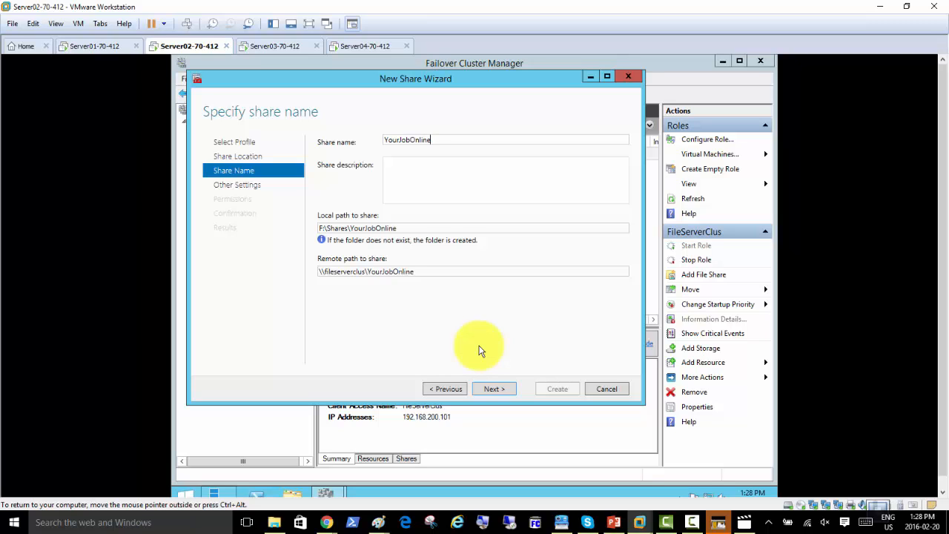
text(kindofFiles)
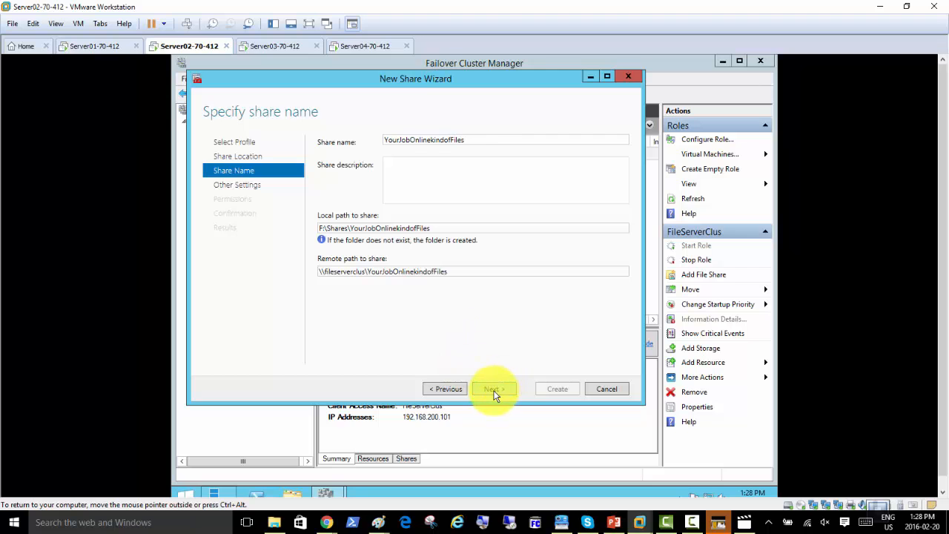
click(495, 391)
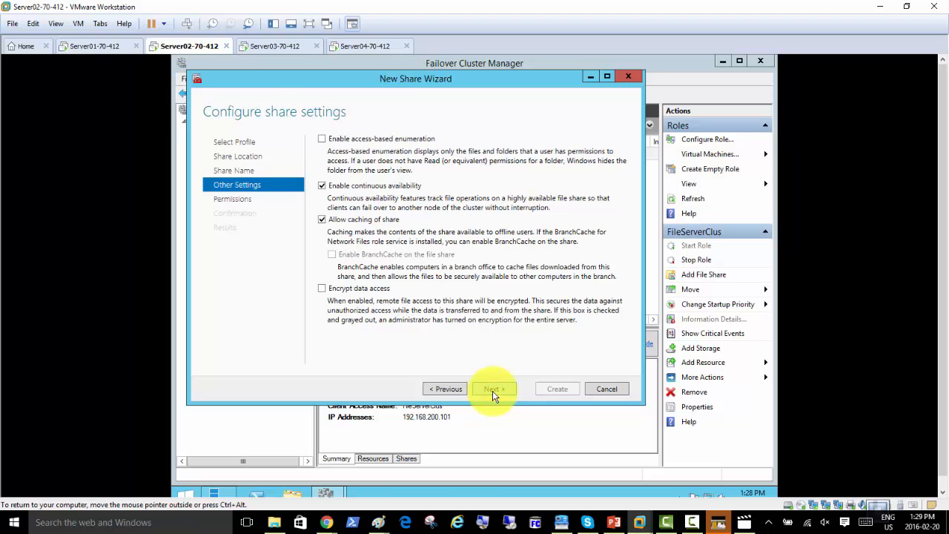
click(493, 391)
click(492, 392)
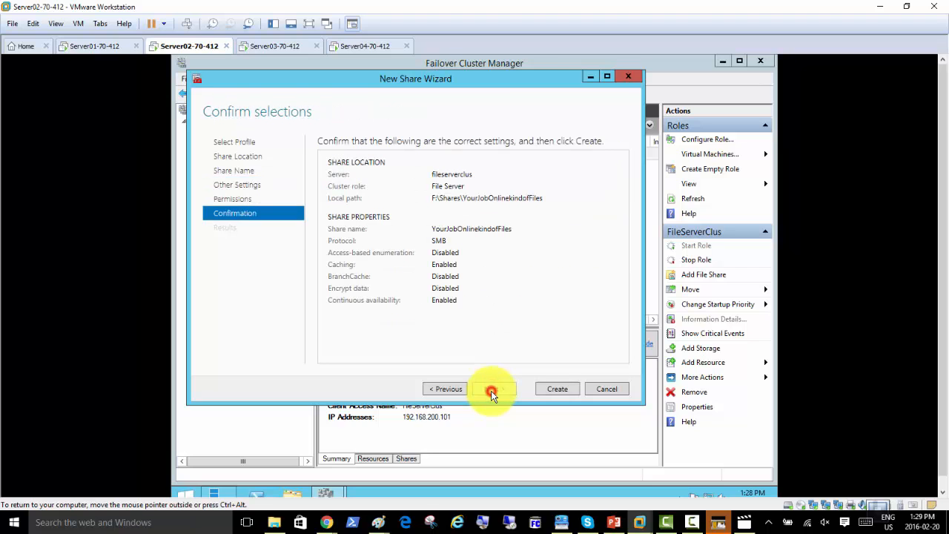
click(544, 388)
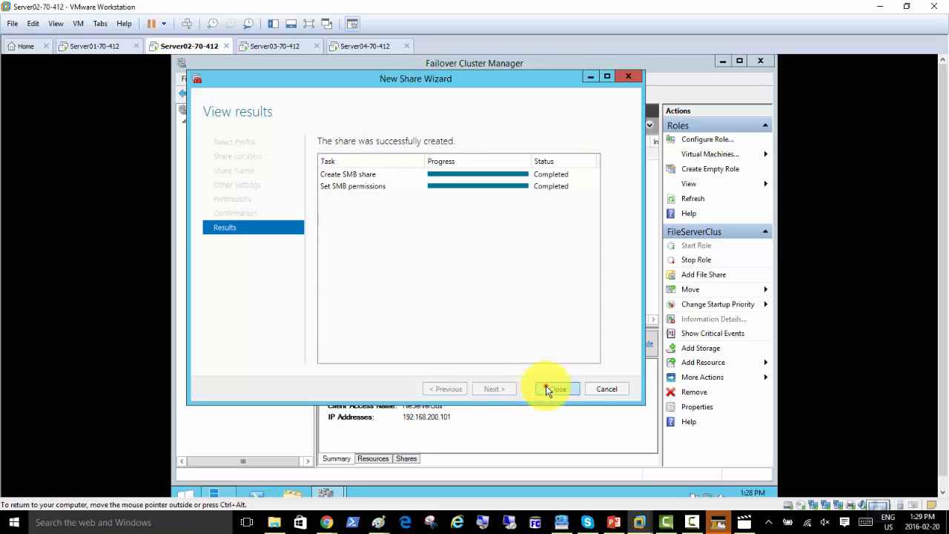
click(545, 387)
Check the FileServerClus role properties and close them without changes
right_click(370, 155)
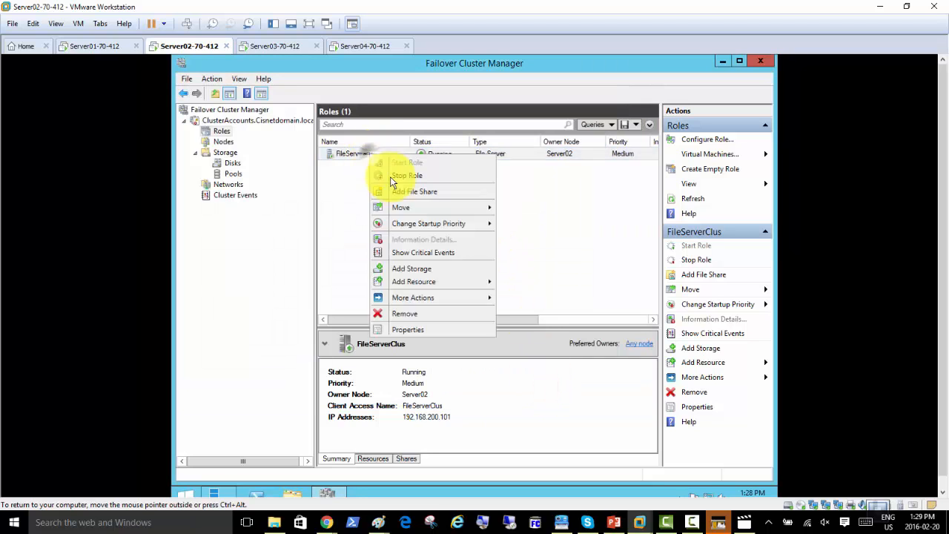
click(415, 332)
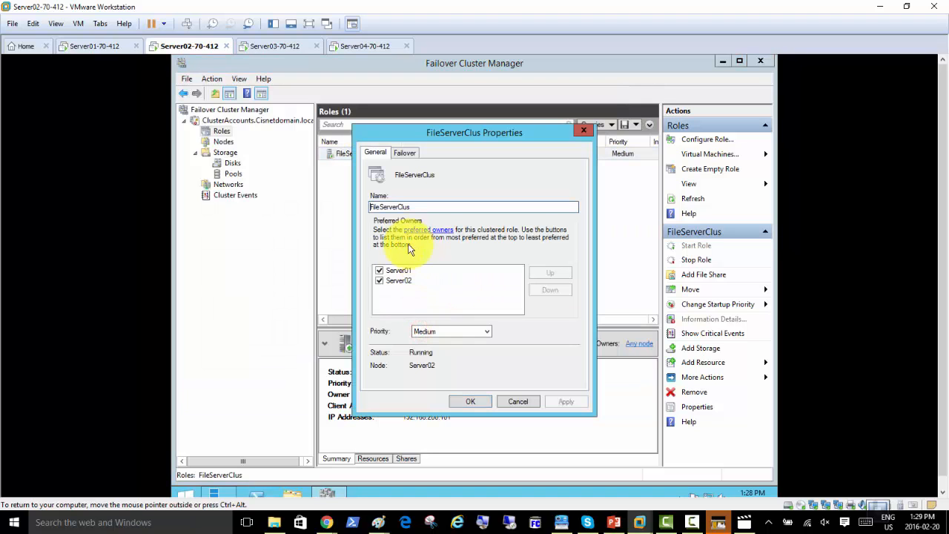
click(470, 401)
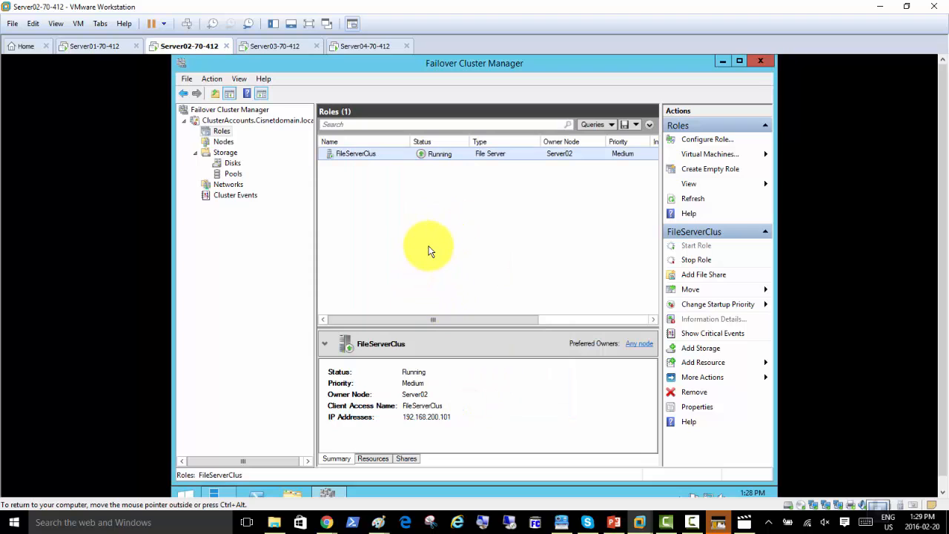
On Server01, open \\fileserverclus\YourJobOnlinekindofFiles from the Run box
click(95, 48)
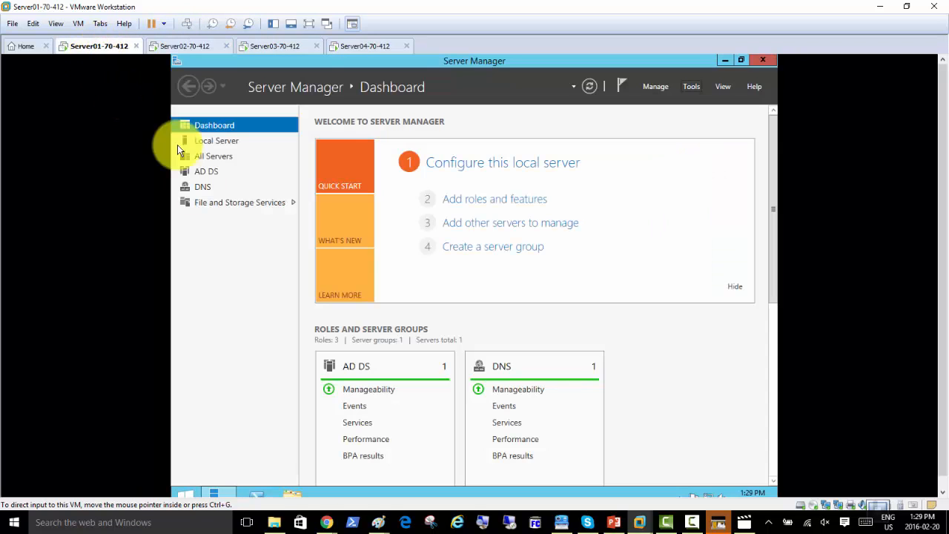
click(229, 324)
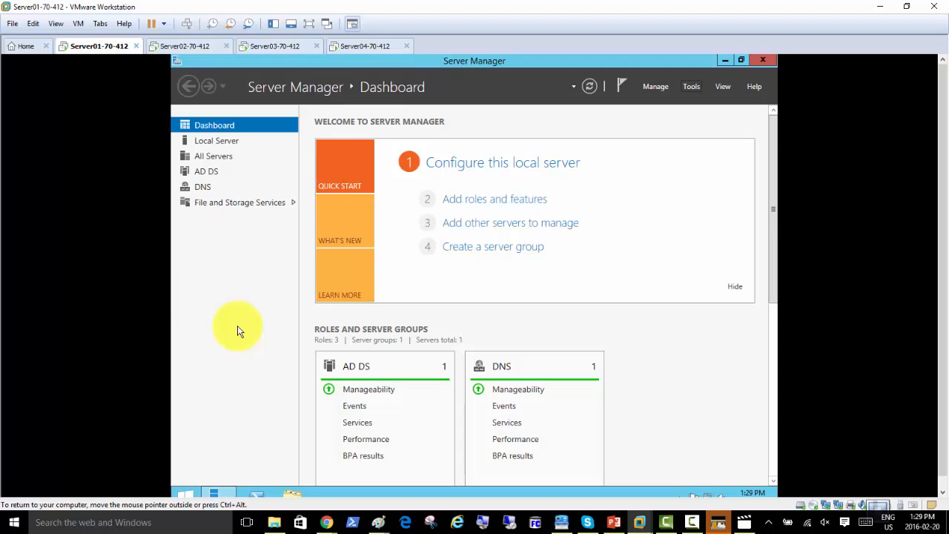
key(super+r)
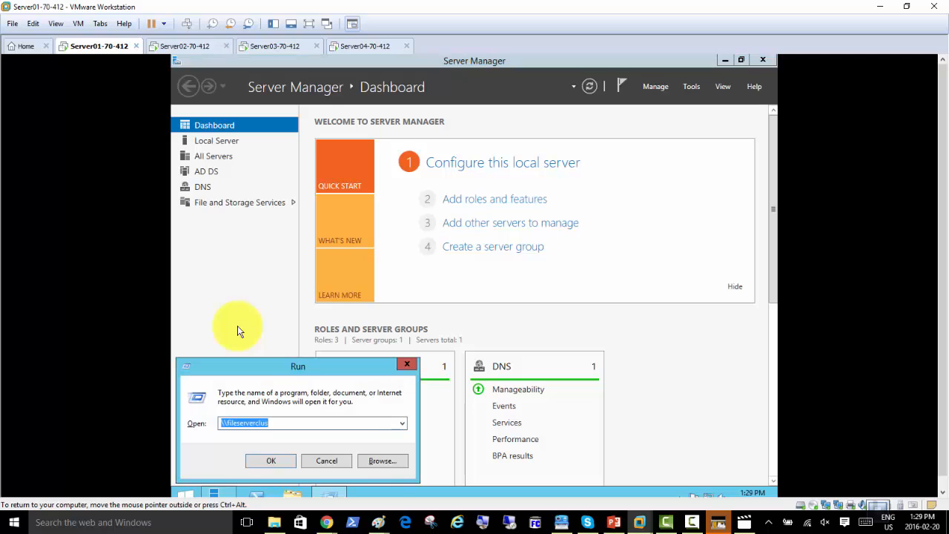
text(\\)
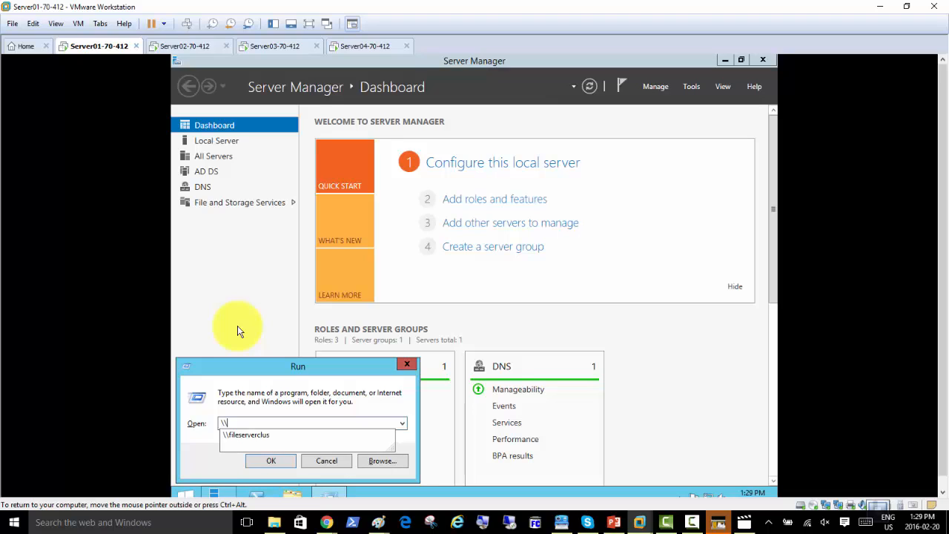
text(file)
key(Down)
text(\)
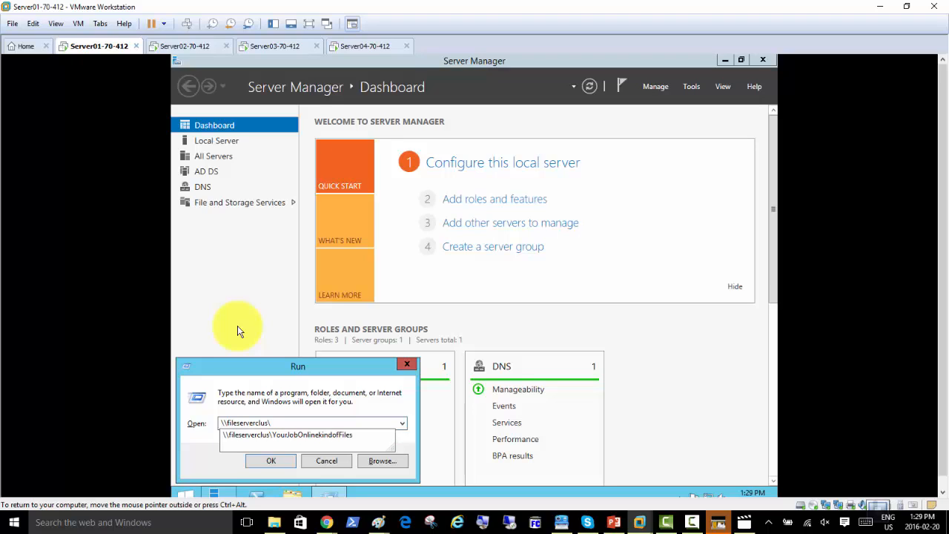
key(Down)
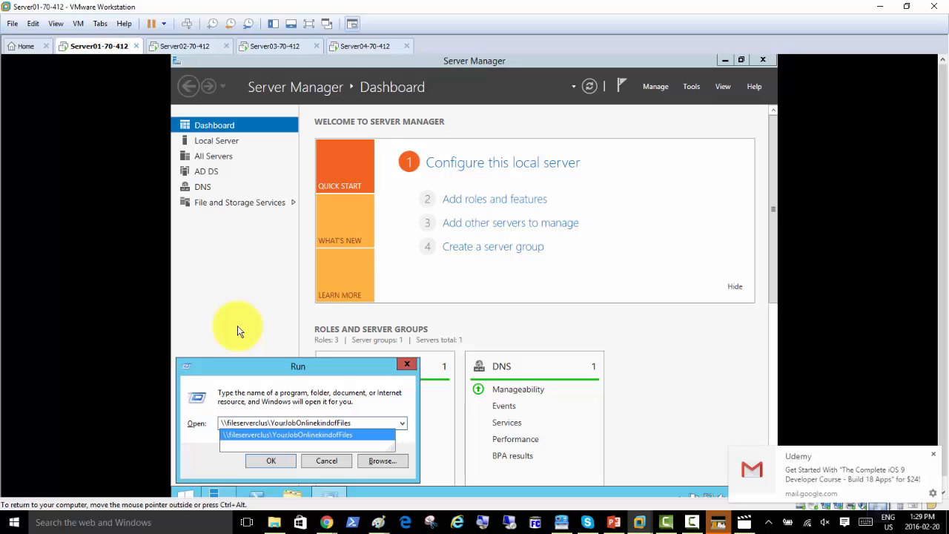
key(Return)
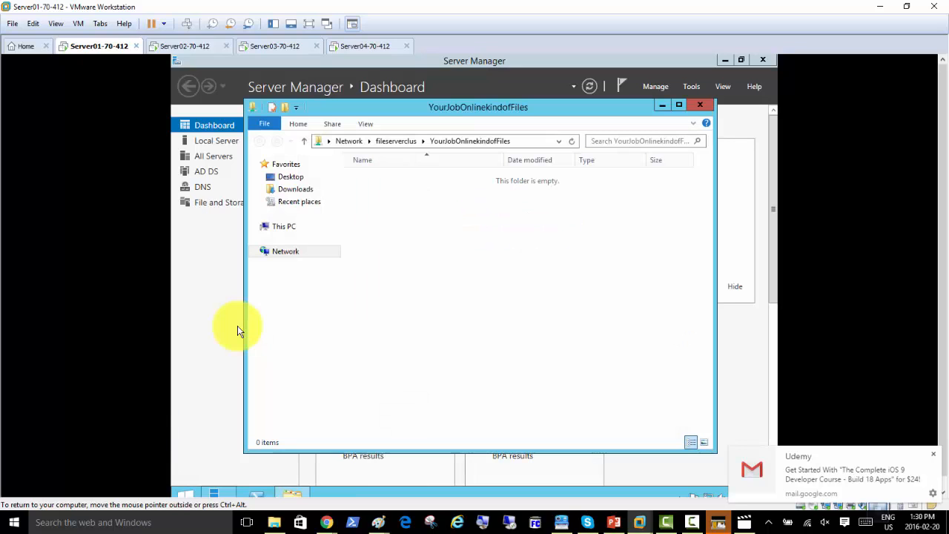
Create an Account files folder in the share and open it
right_click(390, 182)
mouse_move(477, 296)
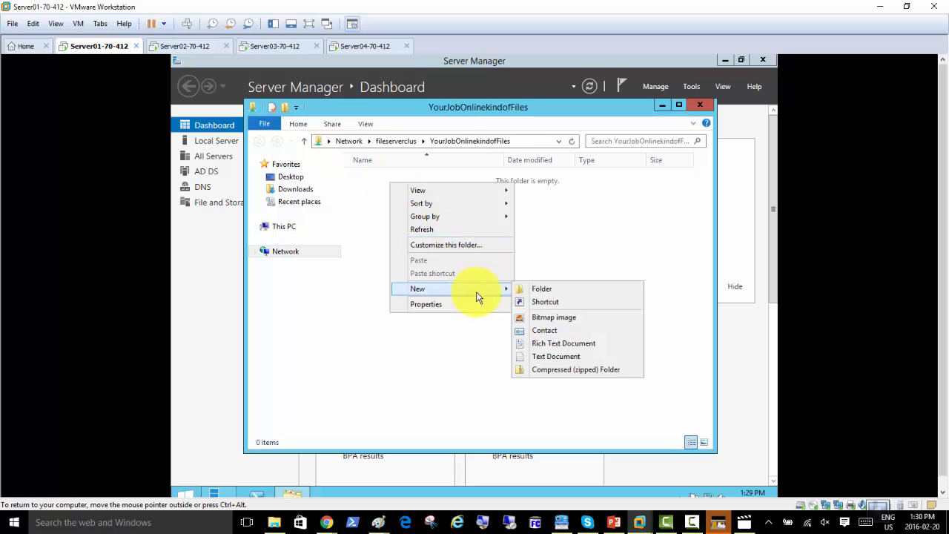
click(541, 291)
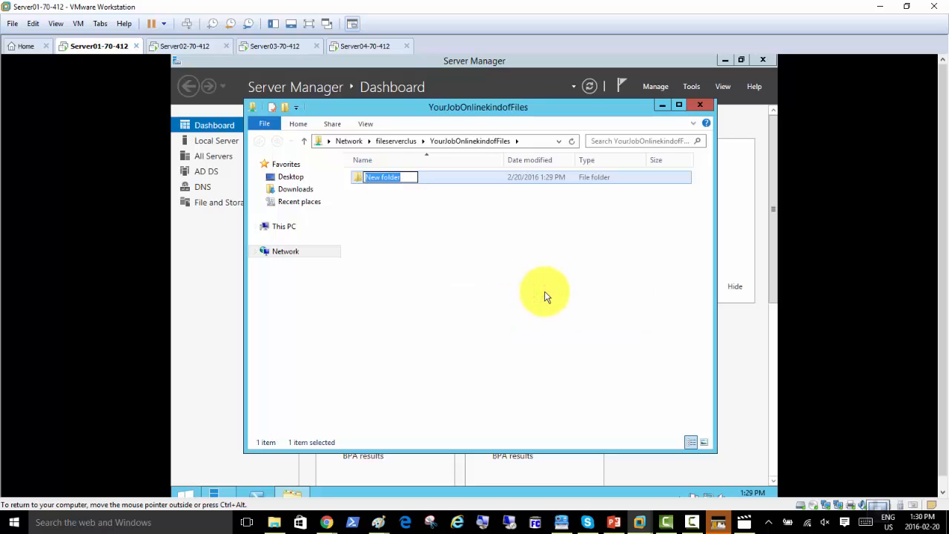
text(Acco)
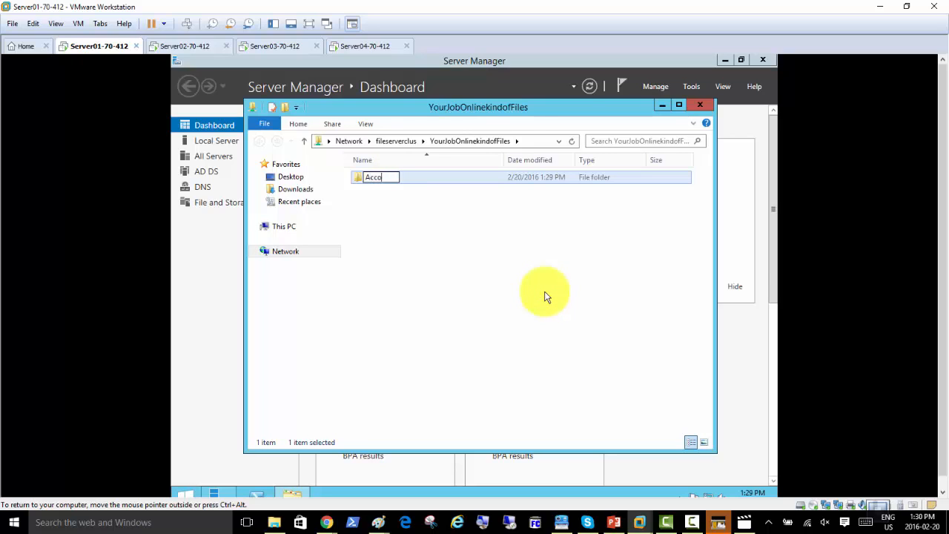
text(unt files)
click(462, 245)
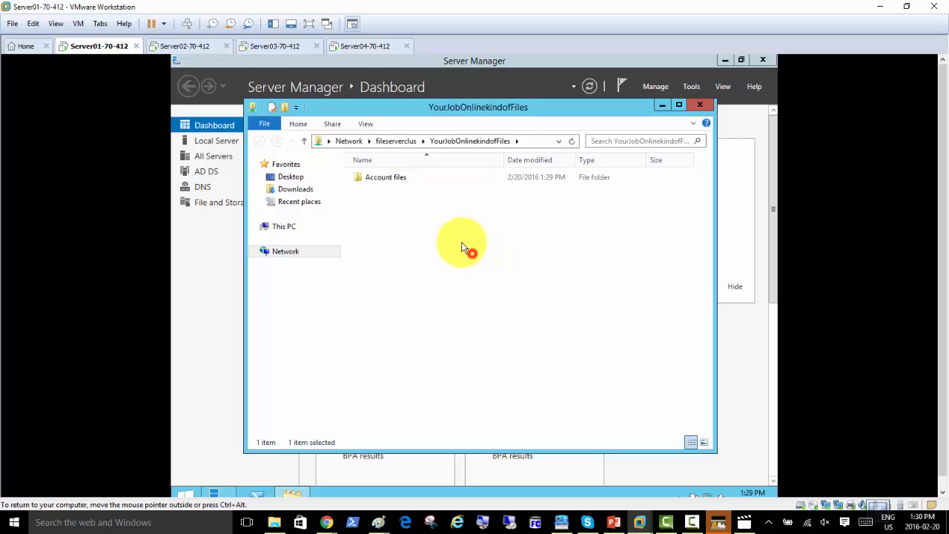
double_click(380, 180)
Add a New Text Document in Account files and type three lines of test text in Notepad
right_click(378, 180)
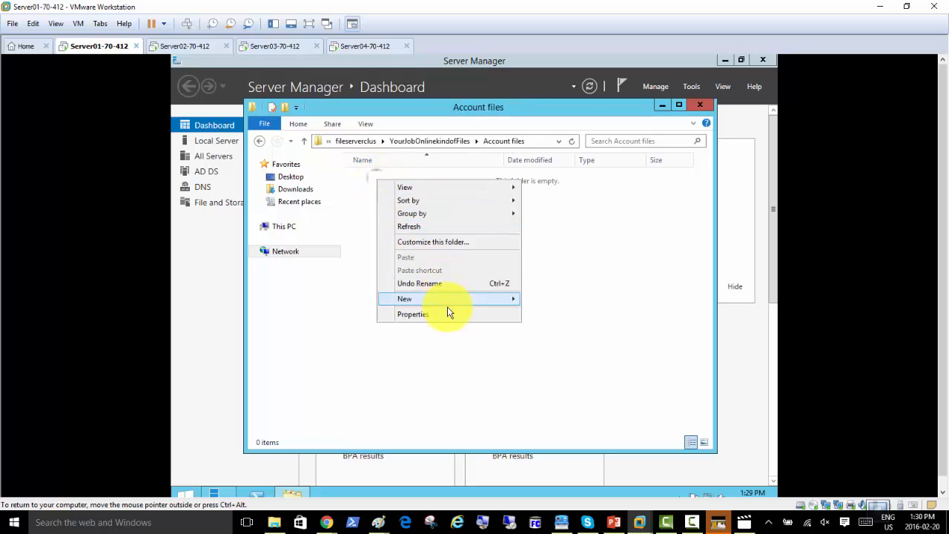
mouse_move(508, 309)
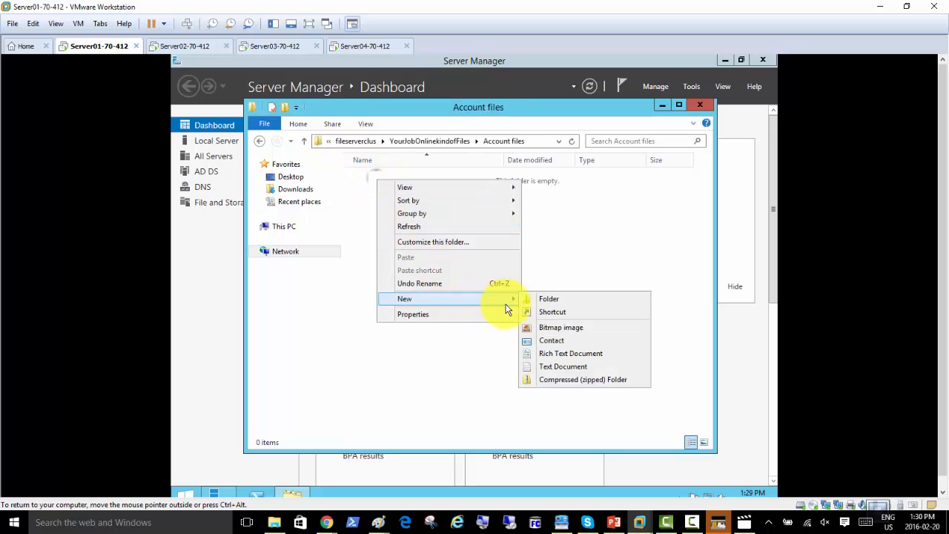
click(568, 366)
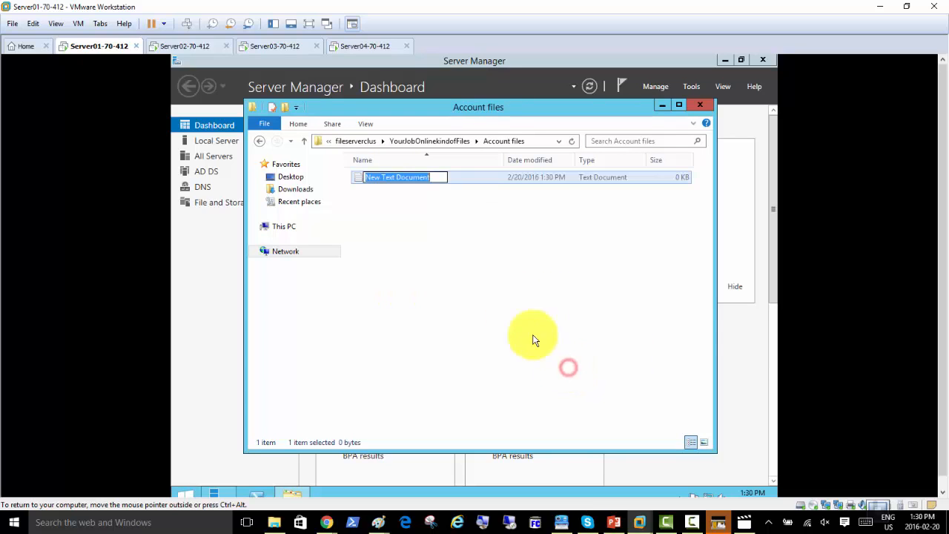
click(409, 206)
double_click(365, 179)
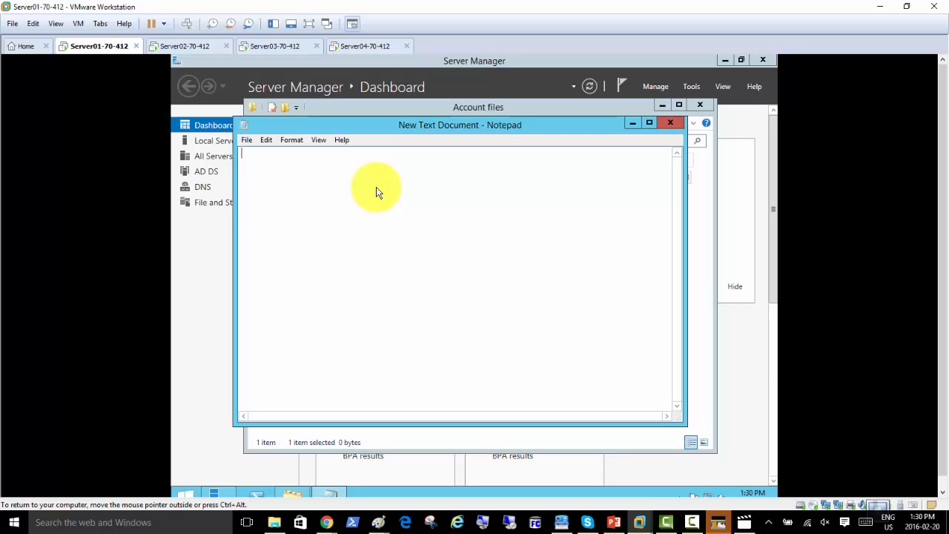
text(akjshdkjsahkjsadh)
key(Return)
key(Return)
text(hdkashkjsahdka)
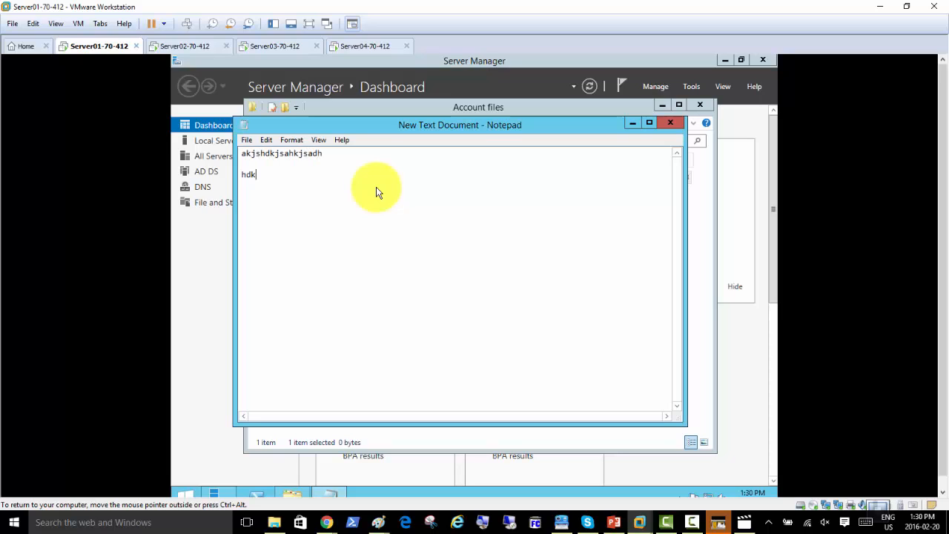
key(Return)
key(Return)
text(kjsdlkashkdsa)
key(Return)
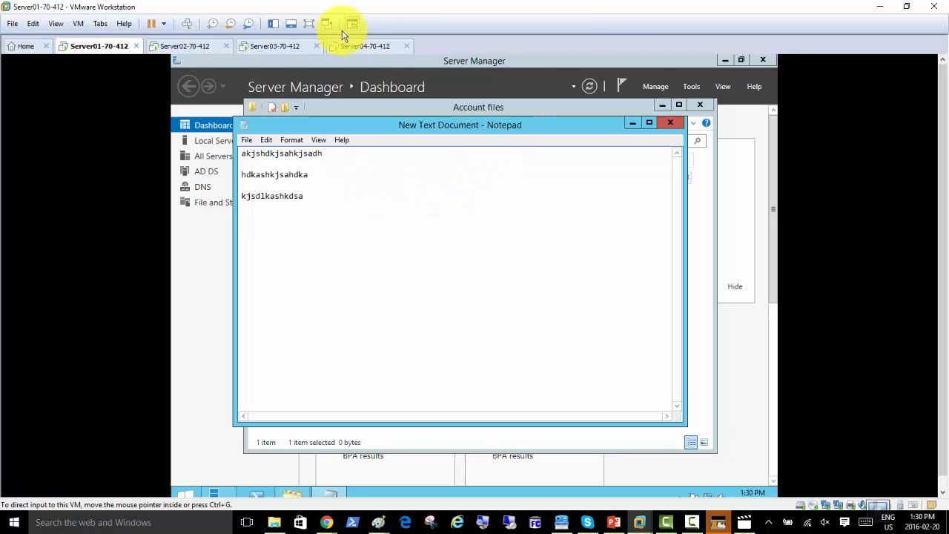
On Server02, view the ClusterAccounts cluster summary showing Server02 as the current host server
click(269, 46)
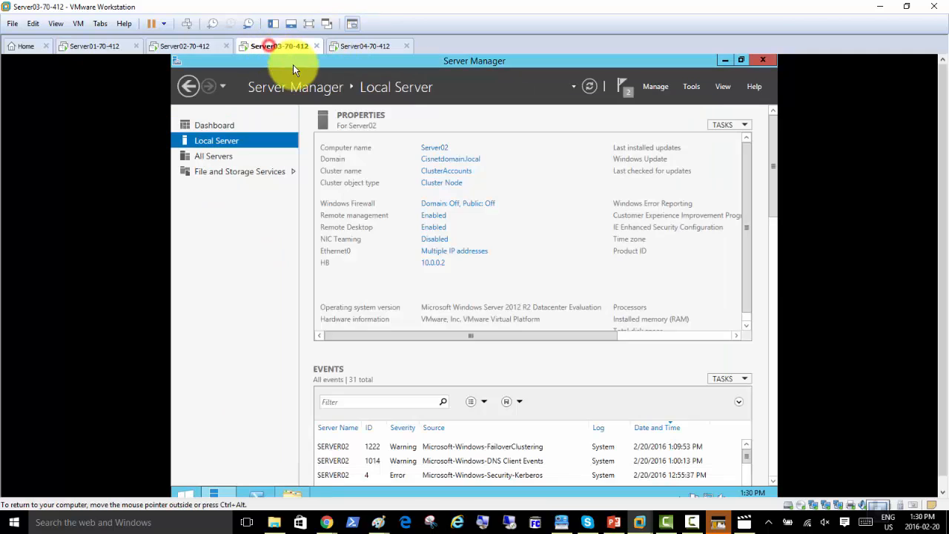
click(198, 46)
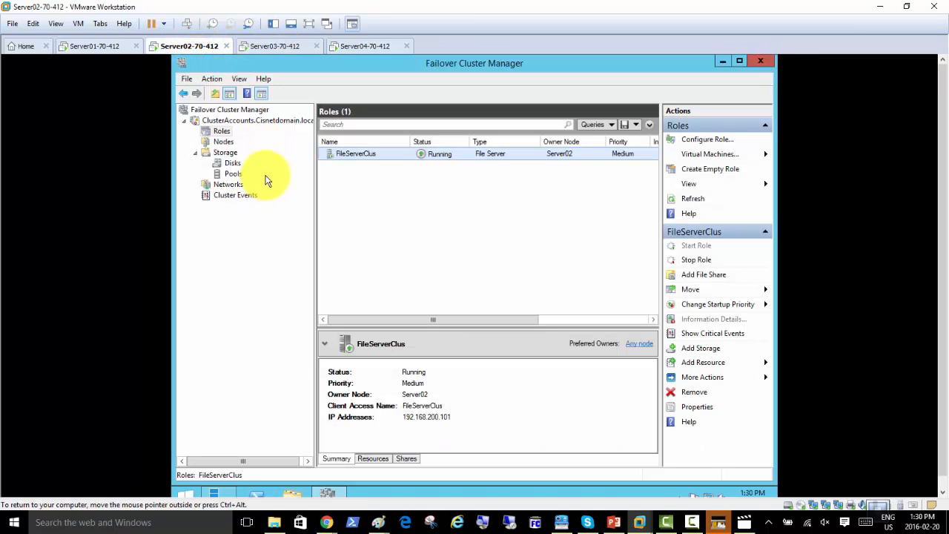
click(195, 153)
click(228, 121)
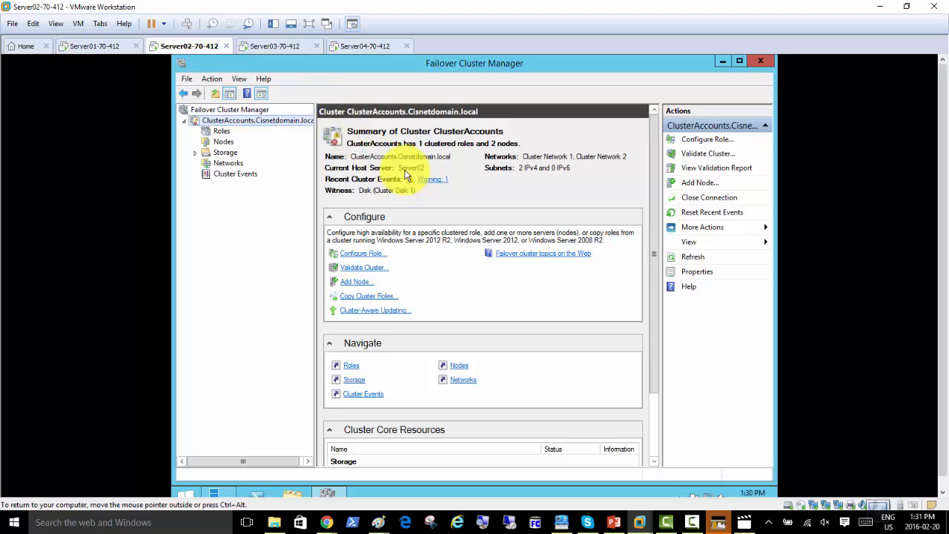
Shut down the Server03 guest via Power > Shut Down Guest
click(269, 45)
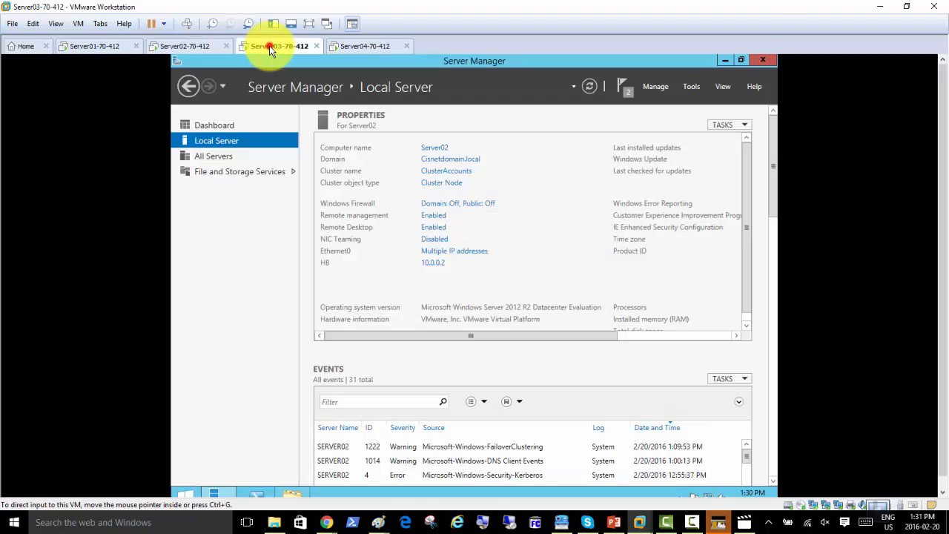
right_click(268, 46)
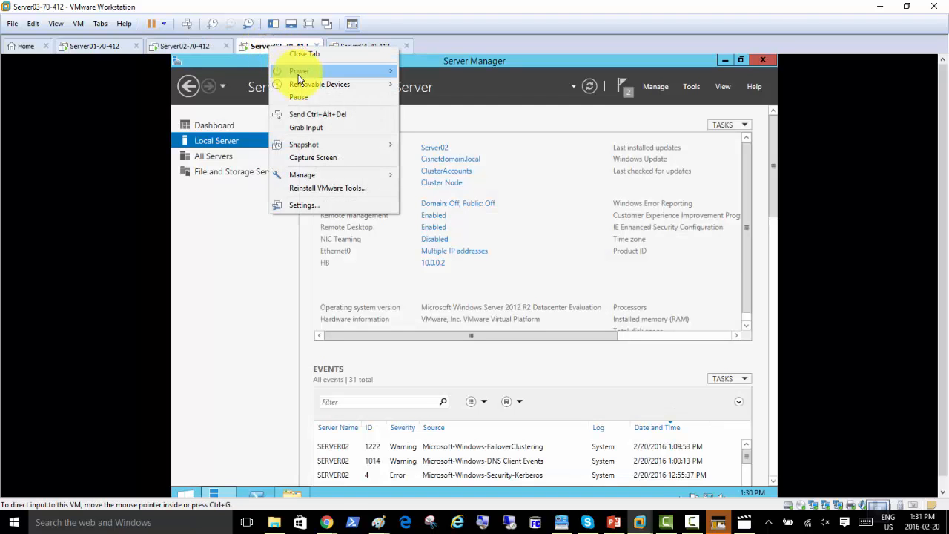
mouse_move(299, 77)
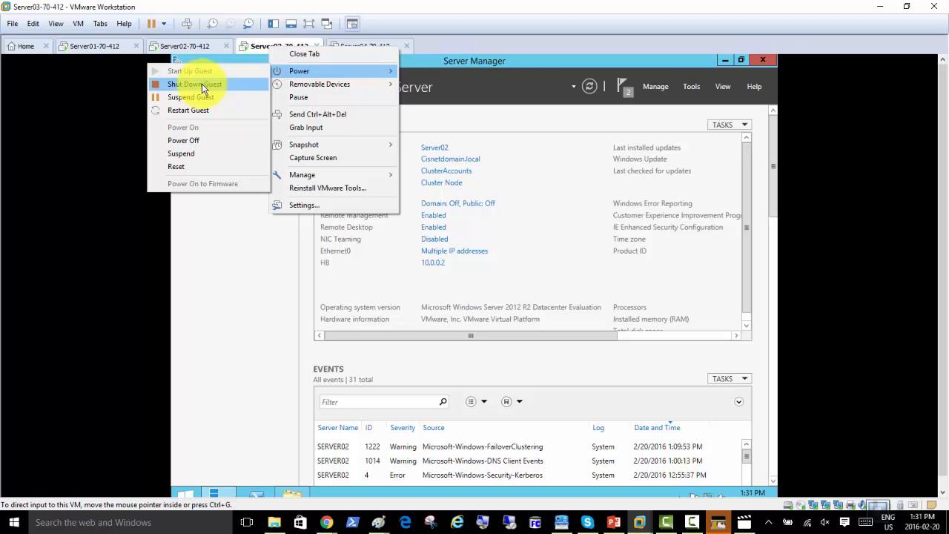
click(202, 86)
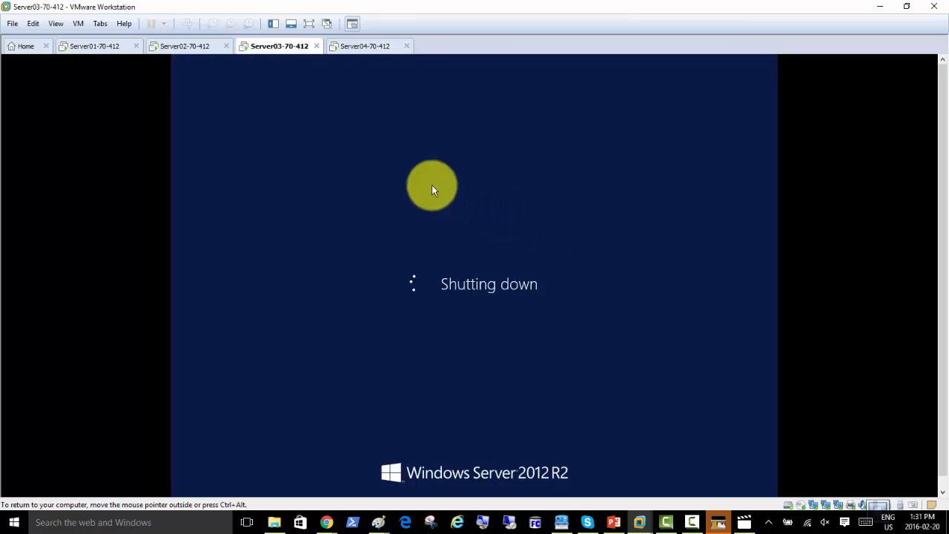
On Server01, add another line of test text to the Notepad document
click(101, 48)
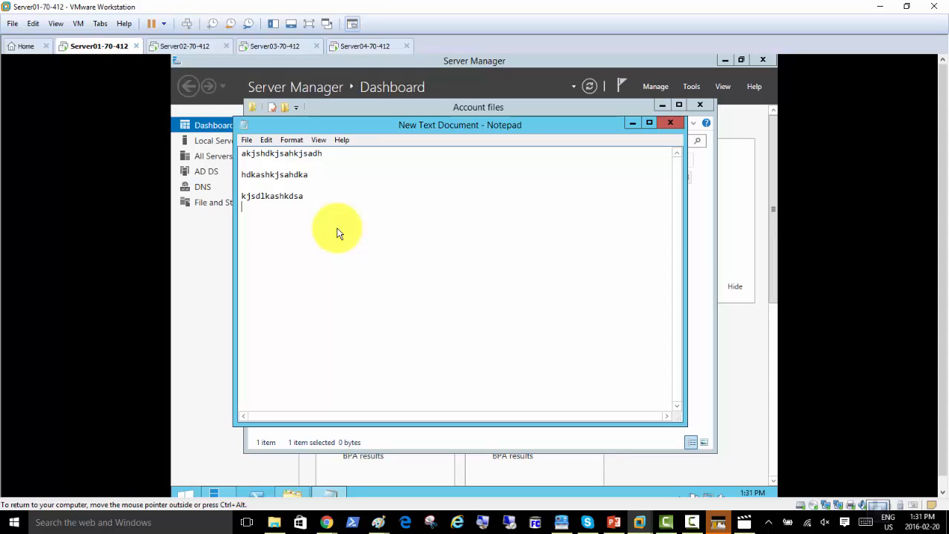
text(askjhadhsakjhdsk)
key(Return)
Type four more test lines into New Text Document, then close Notepad and save it
text(adksahkjsahdkj)
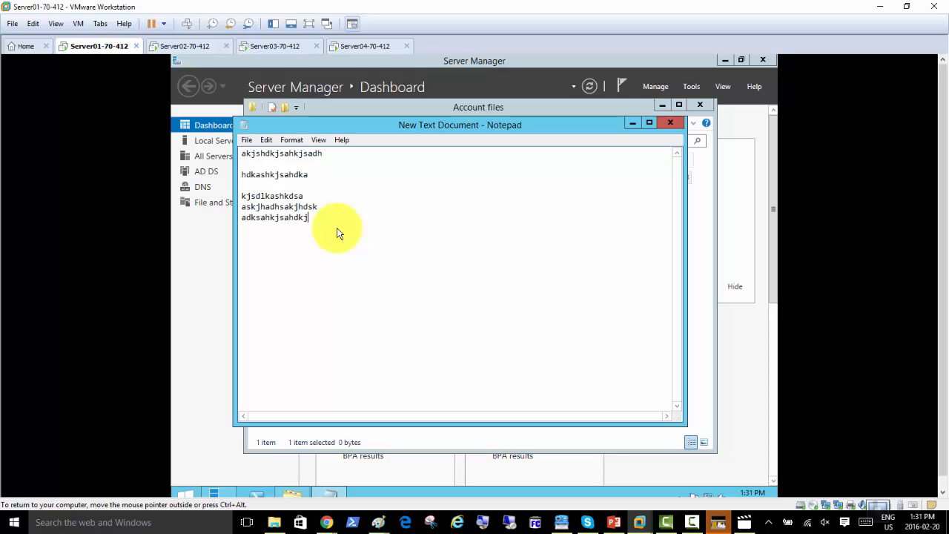
text(sad)
key(Return)
text(ajshdkashdkjsahdsa)
key(Return)
text(as)
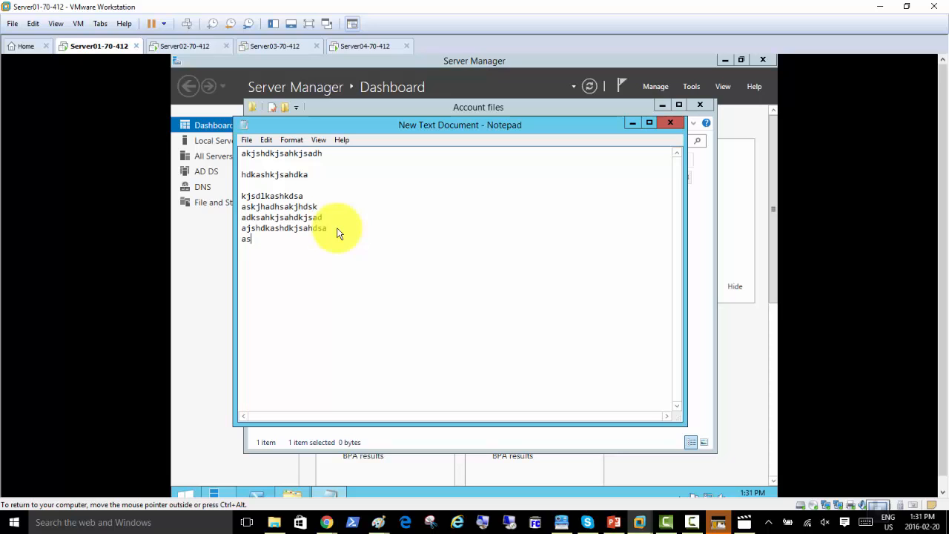
text(kjdhaskjdhsad)
key(Return)
text(adkjahdkjhkjdsa)
key(Return)
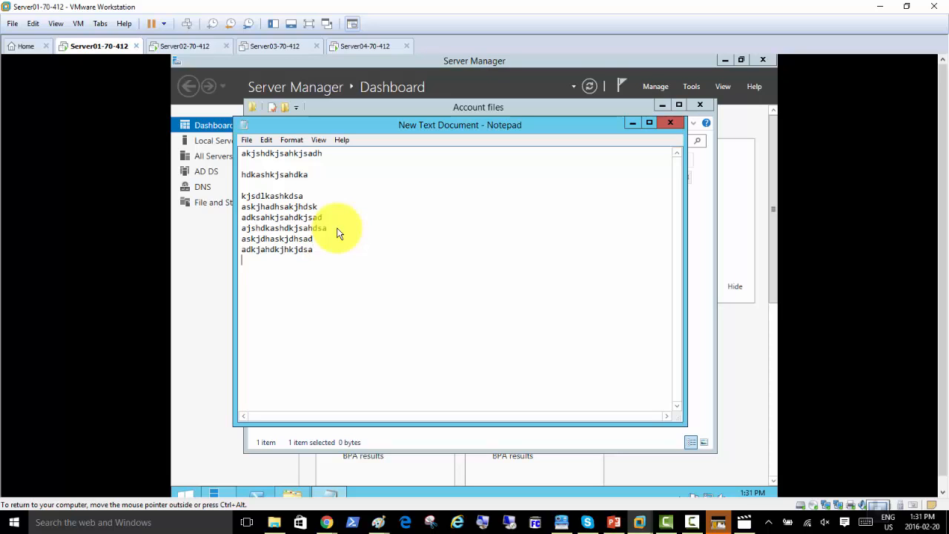
click(670, 122)
click(448, 286)
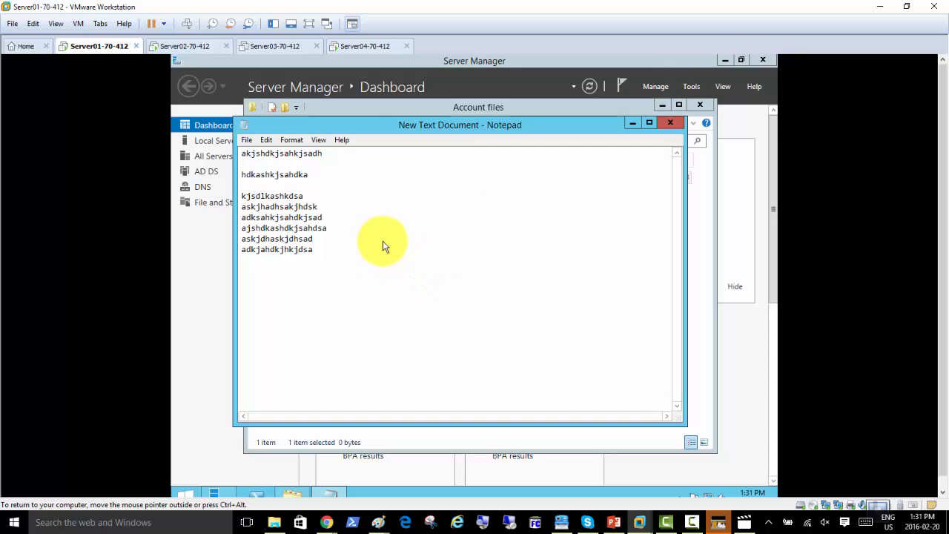
Create folders 'test' and 'New folder' in Account files, then check the cluster on Server02
right_click(397, 208)
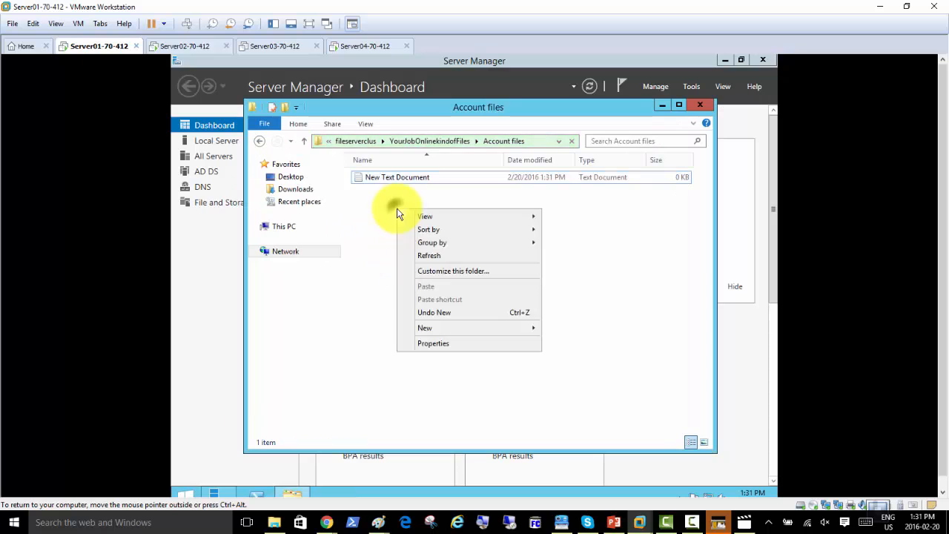
mouse_move(484, 332)
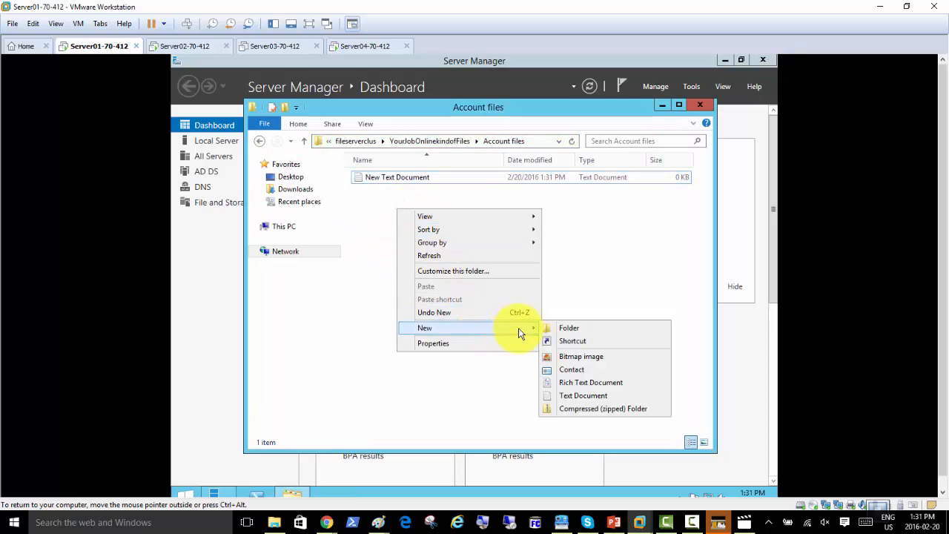
click(564, 327)
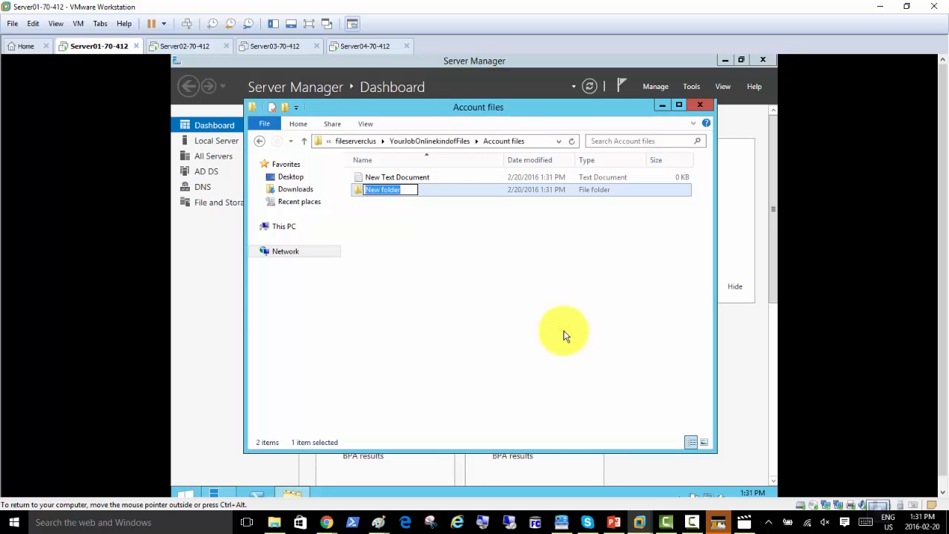
text(test)
key(Return)
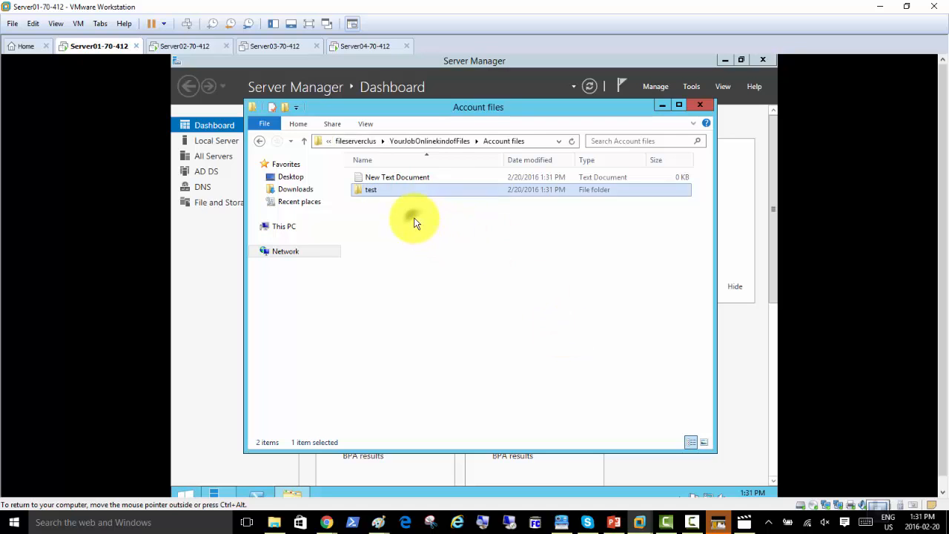
right_click(415, 223)
mouse_move(546, 340)
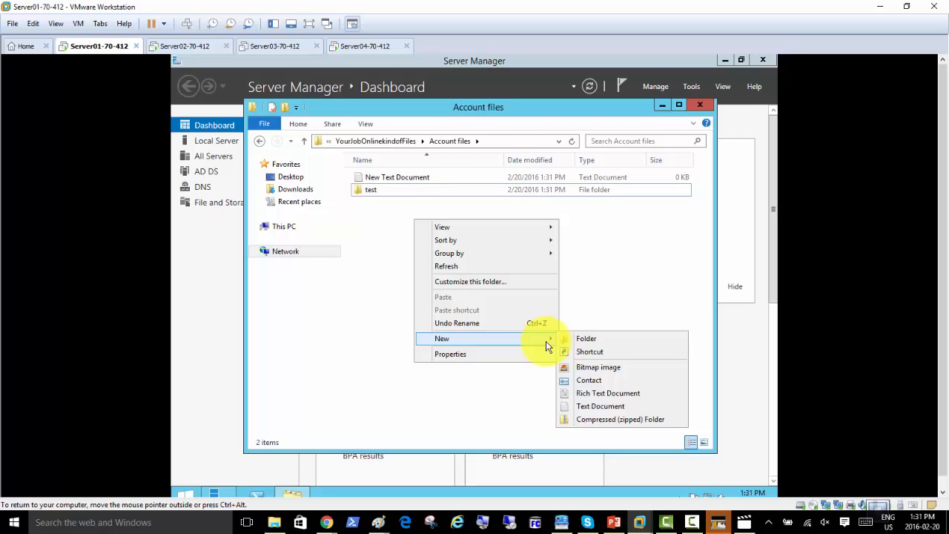
click(591, 346)
click(428, 280)
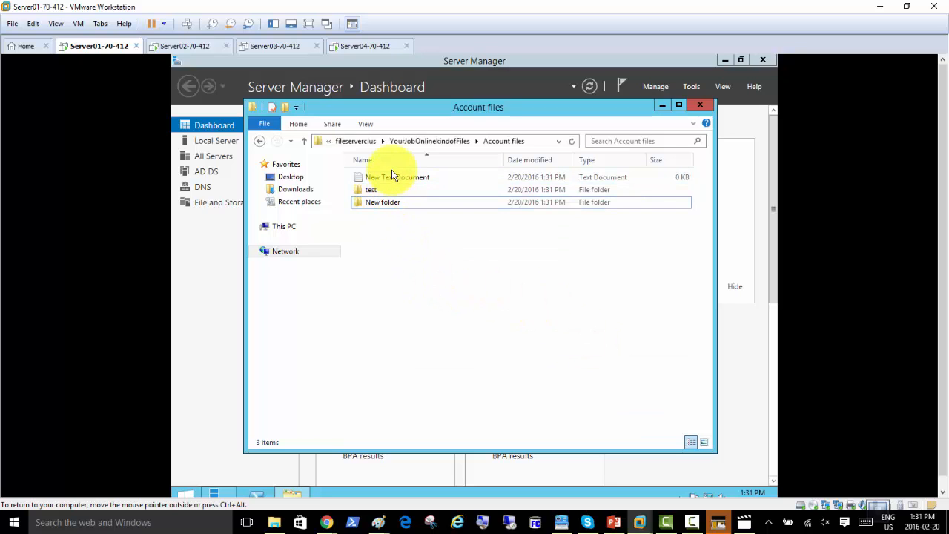
click(186, 45)
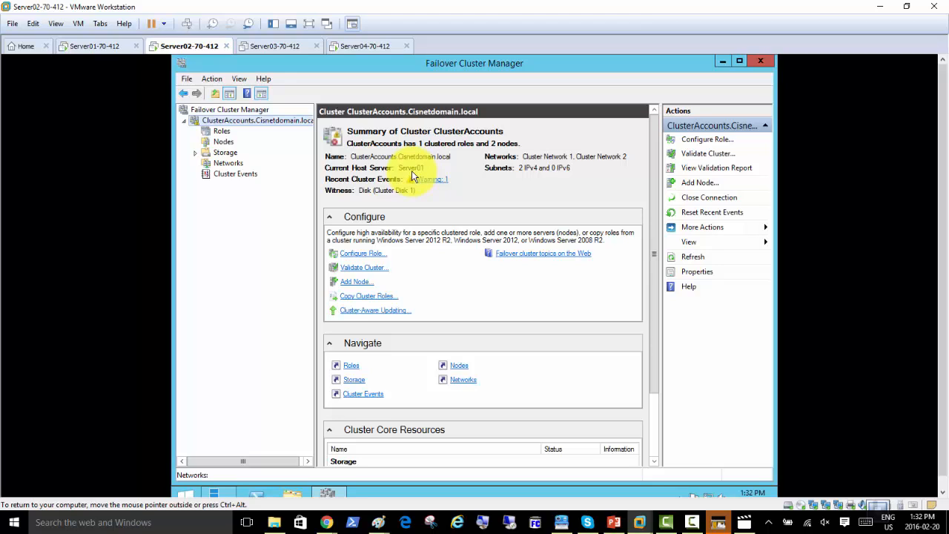
Restart the Server02 guest and confirm Account files on Server01 still lists its three items
click(276, 47)
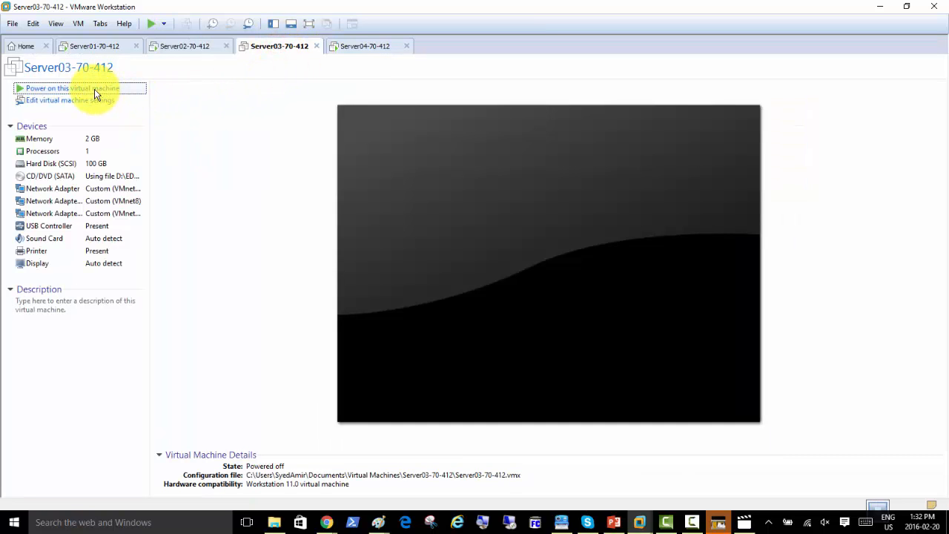
click(180, 47)
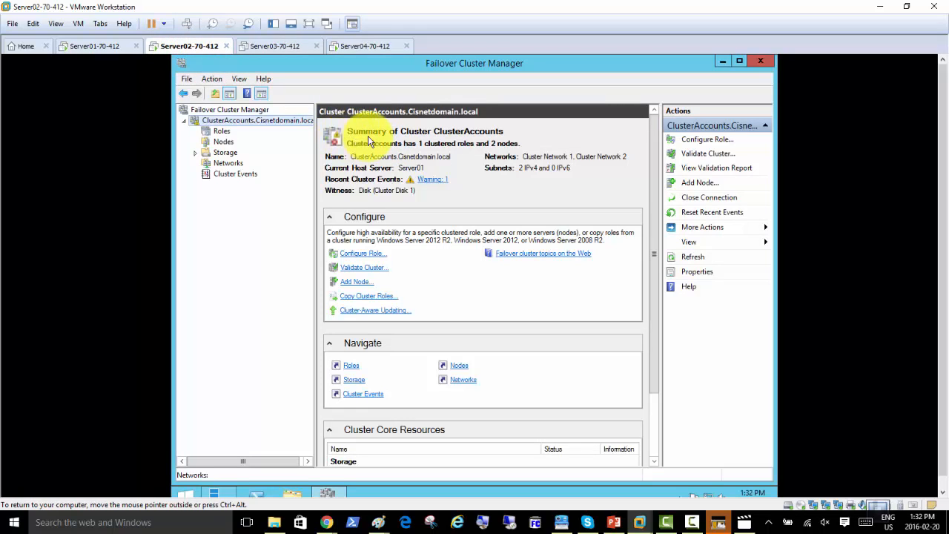
right_click(184, 49)
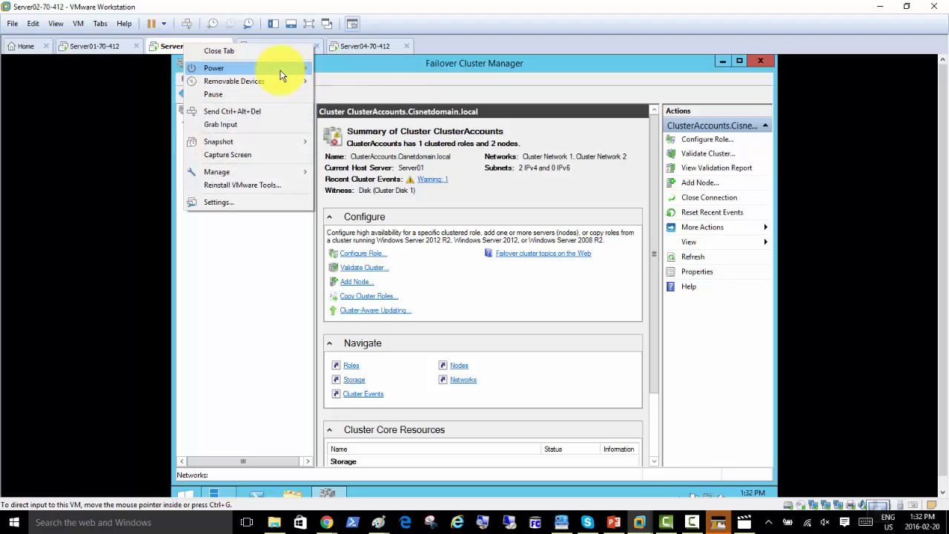
mouse_move(280, 74)
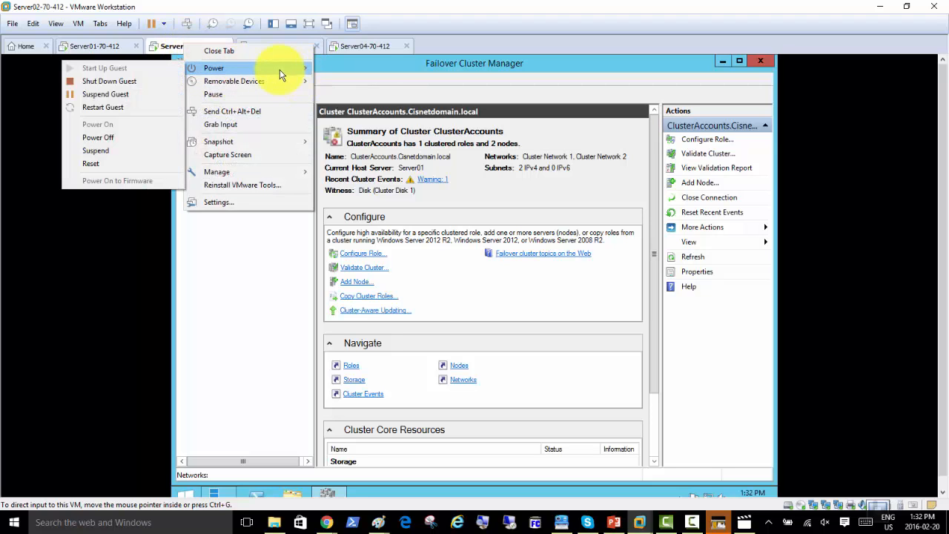
click(135, 108)
click(96, 46)
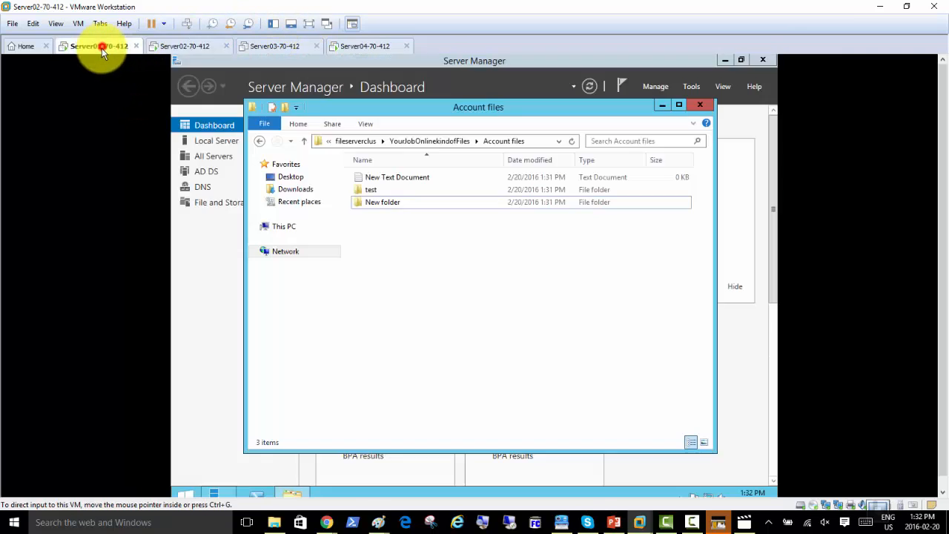
click(392, 181)
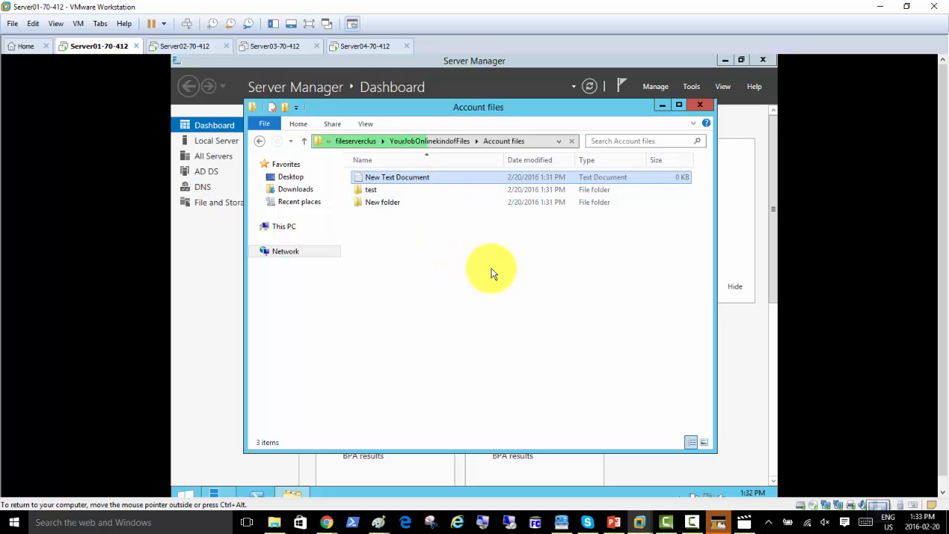
Sign in to Server03 with the domain administrator password via Ctrl+Alt+Del
click(197, 47)
click(263, 48)
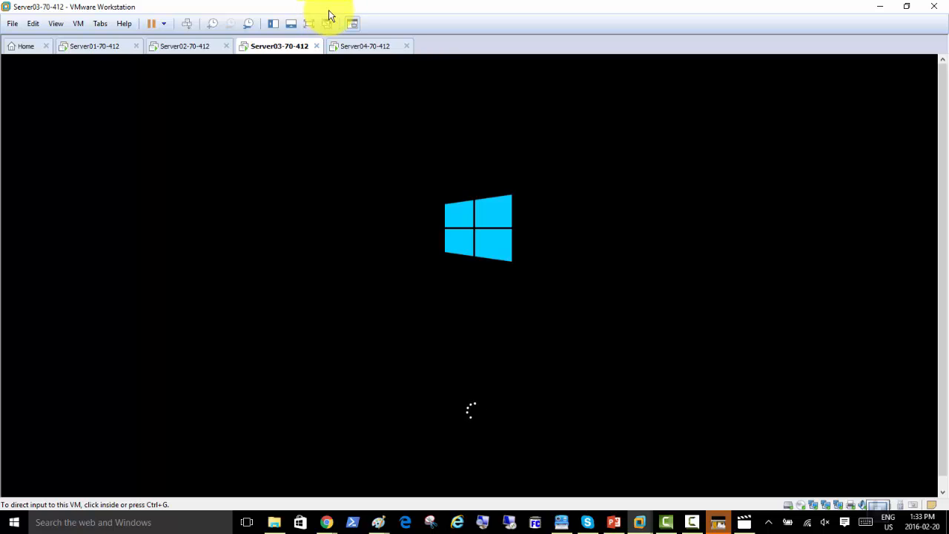
click(186, 47)
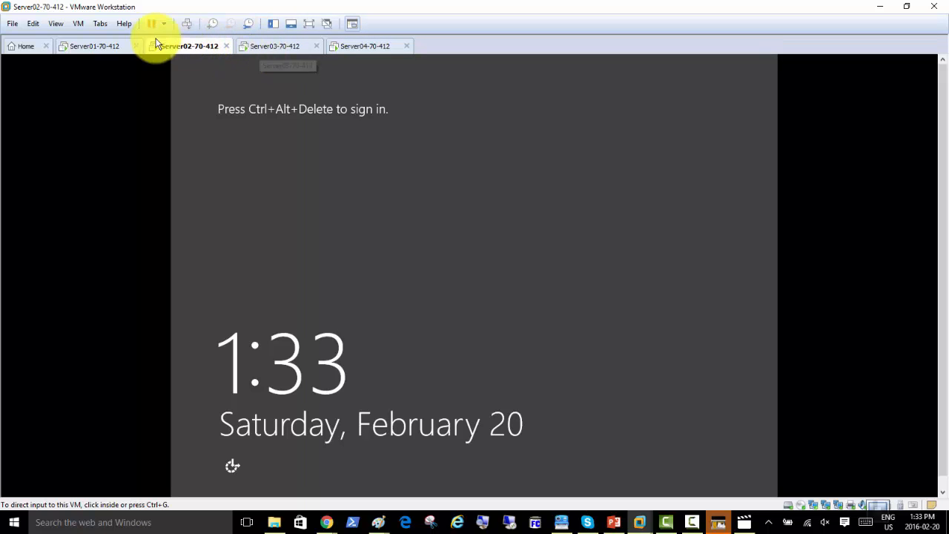
click(271, 48)
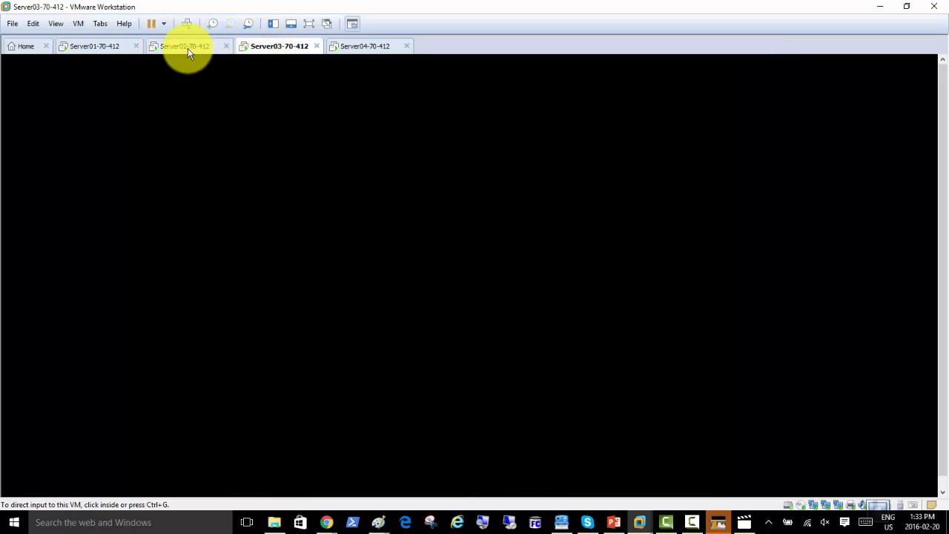
click(186, 24)
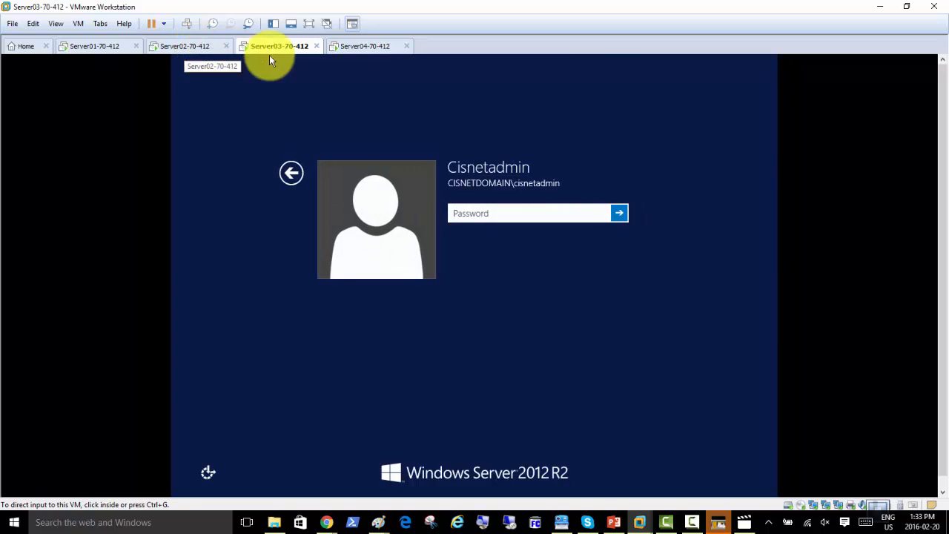
click(482, 212)
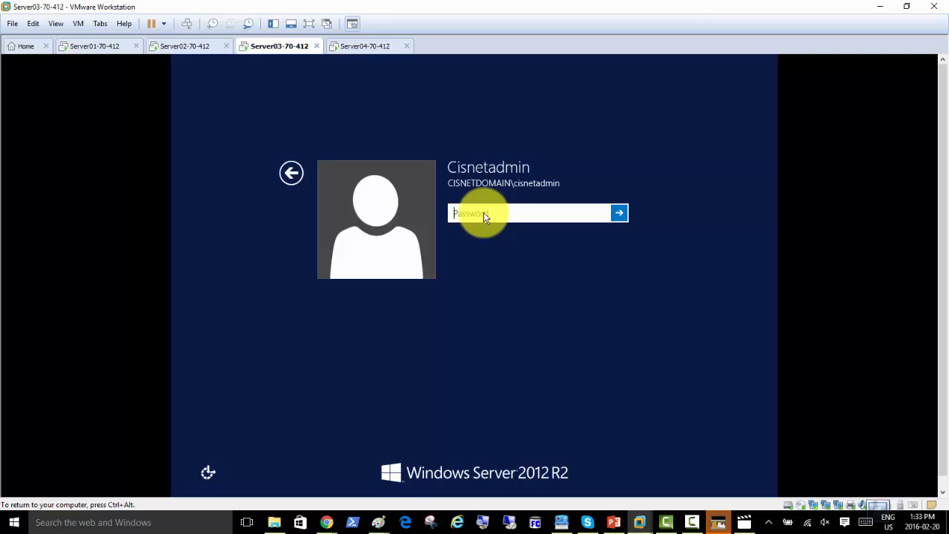
text(Pa)
key(Return)
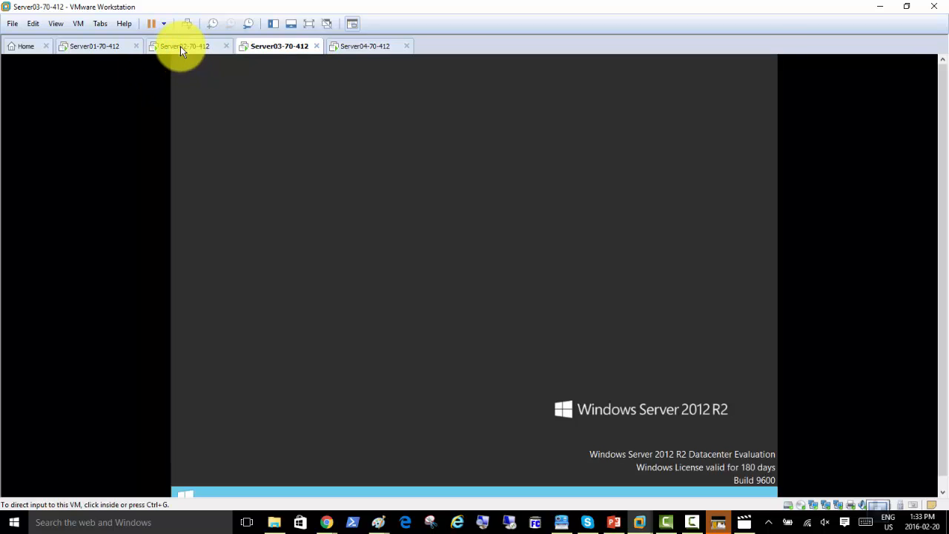
Sign in to the restarted Server02 with the domain administrator password
click(180, 46)
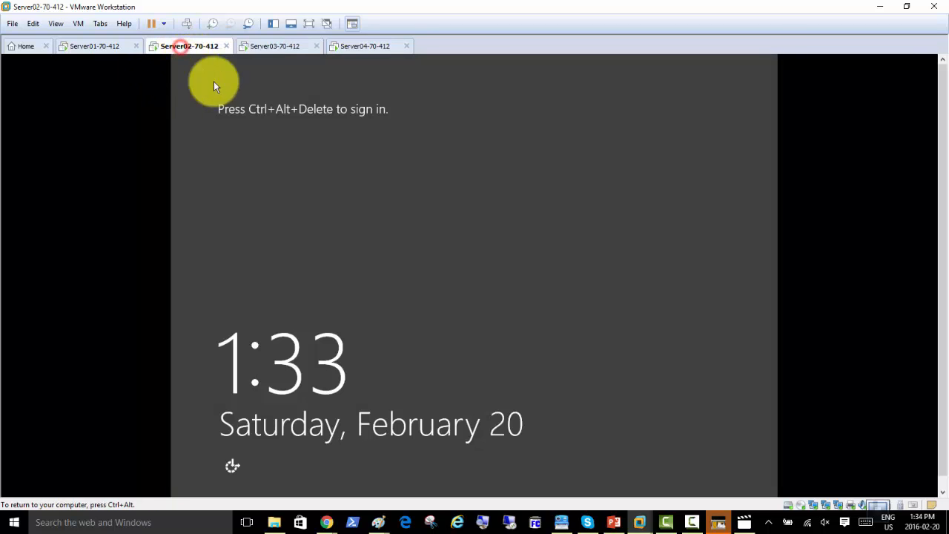
click(190, 25)
text(P)
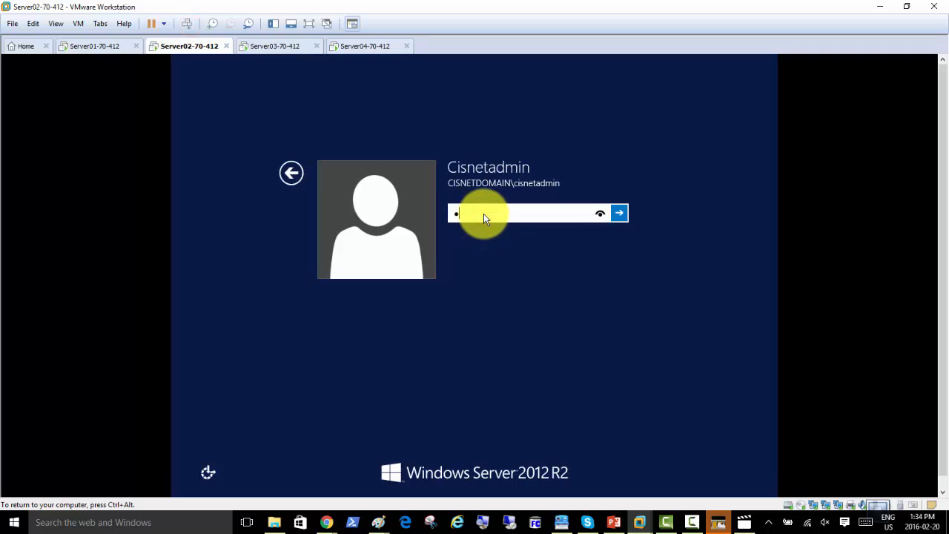
key(Return)
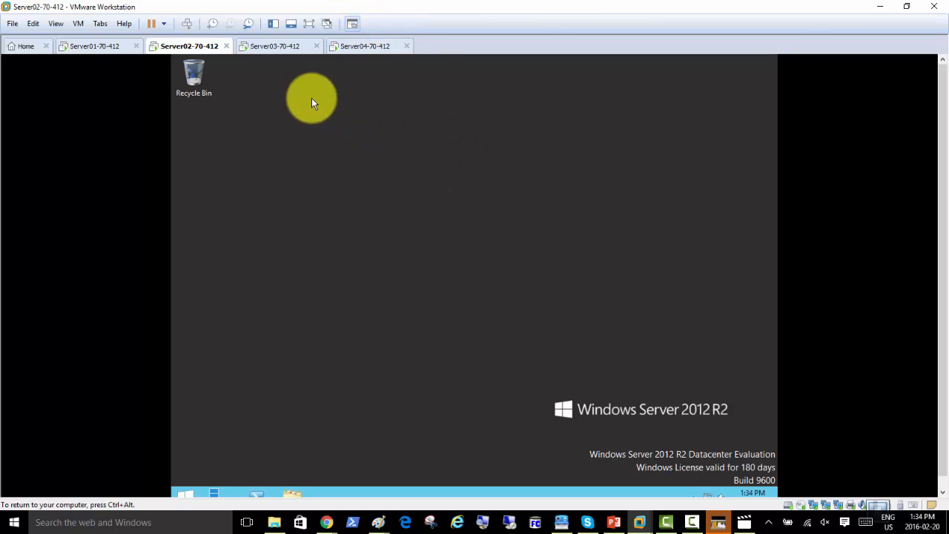
On Server01, close the test document and create 'New folder (2)' in Account files
click(85, 47)
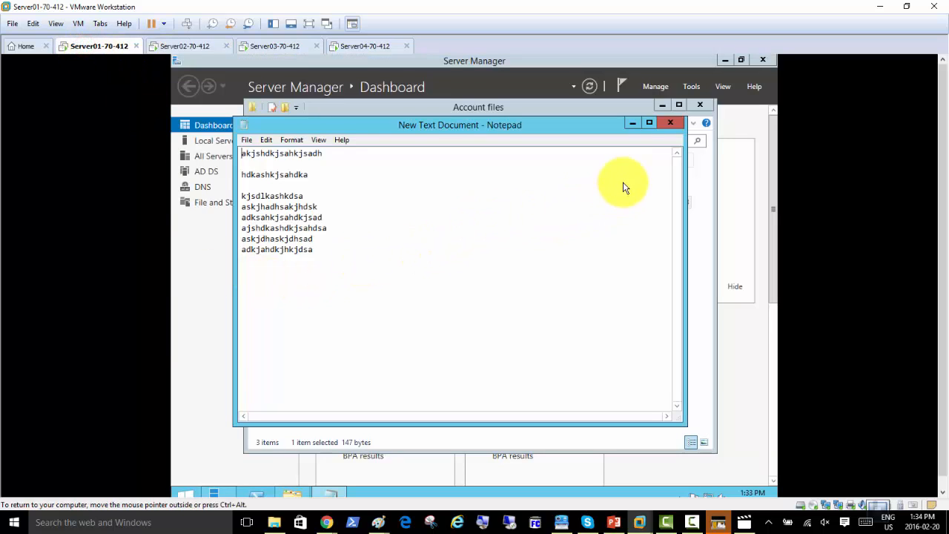
click(671, 124)
right_click(377, 228)
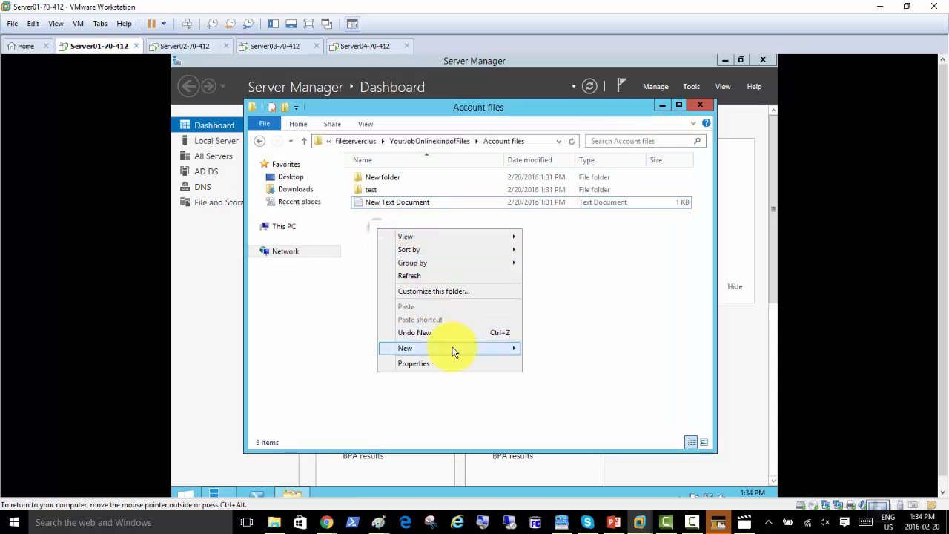
mouse_move(512, 348)
click(545, 349)
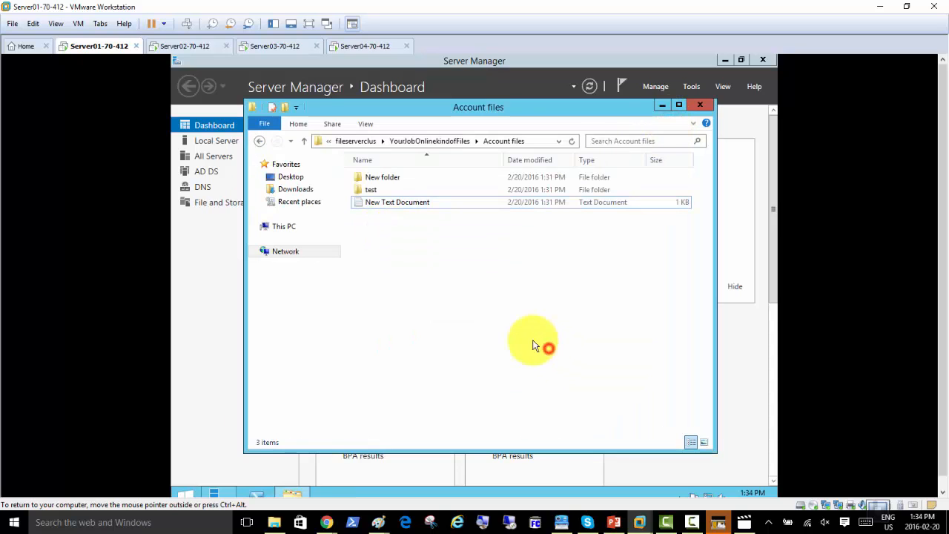
right_click(386, 244)
On Server03, open Failover Cluster Manager to the ClusterAccounts summary, then compare with the reference video
click(271, 48)
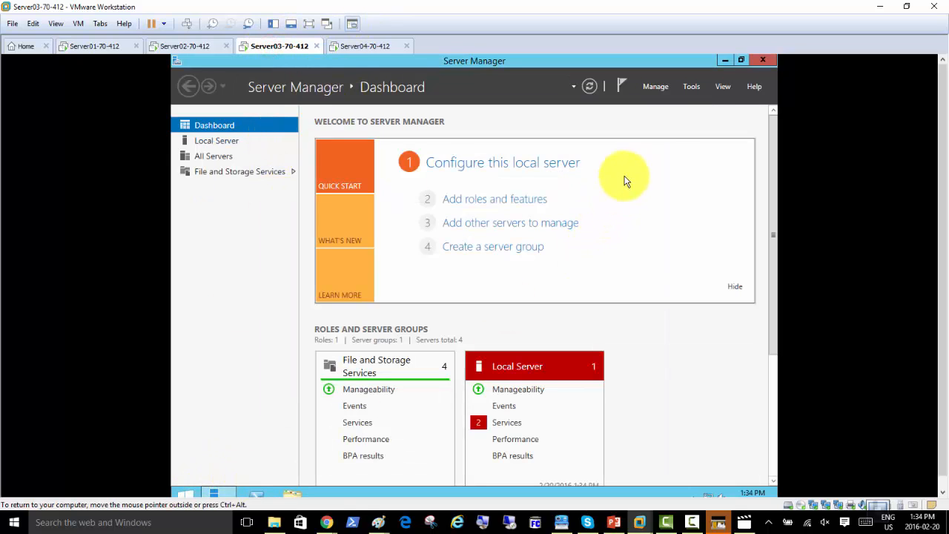
click(693, 87)
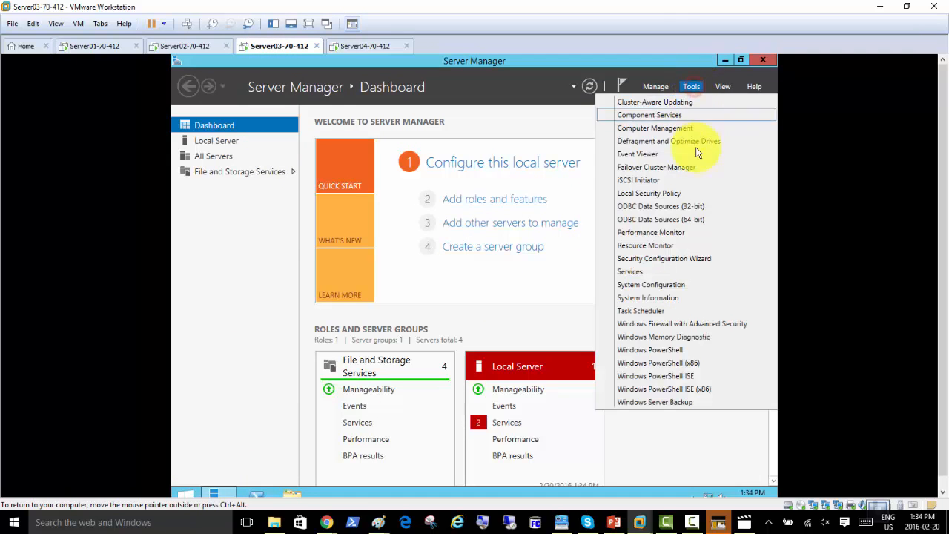
click(687, 171)
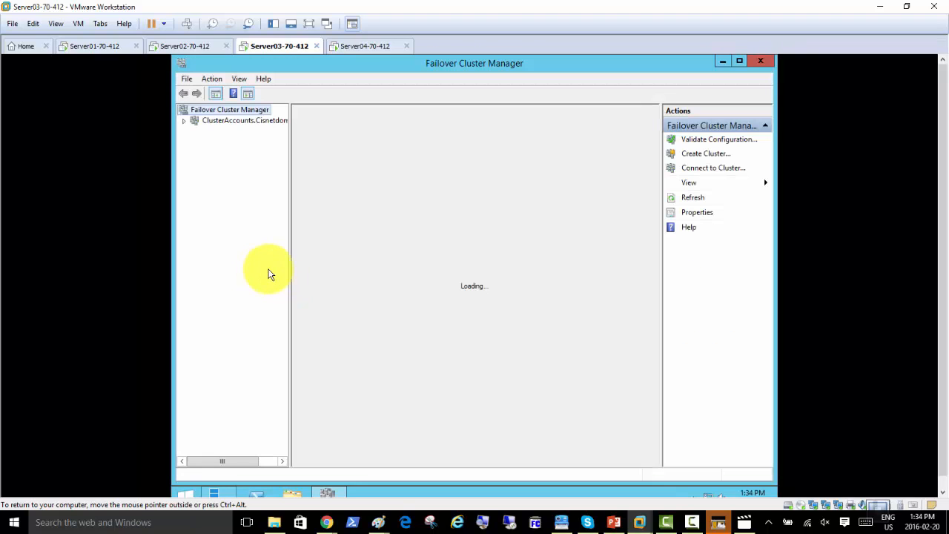
click(233, 122)
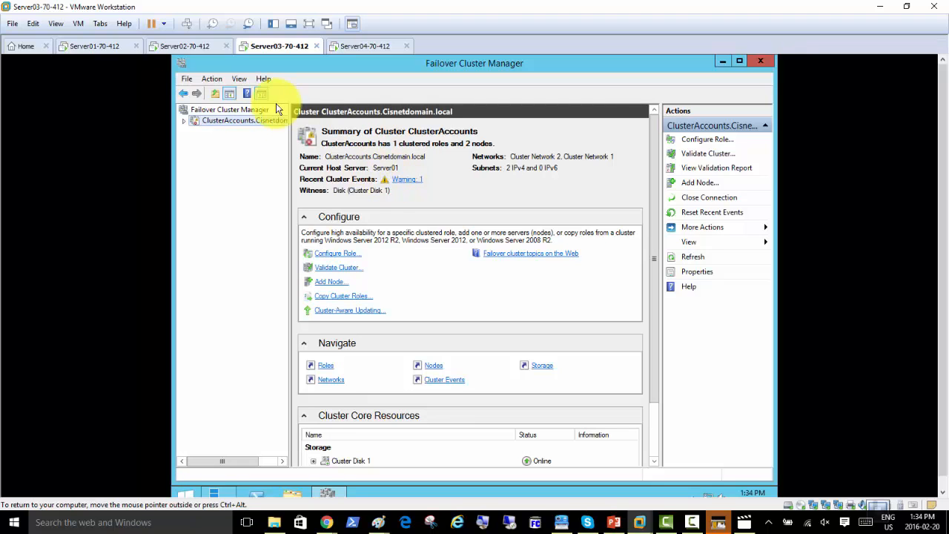
click(175, 47)
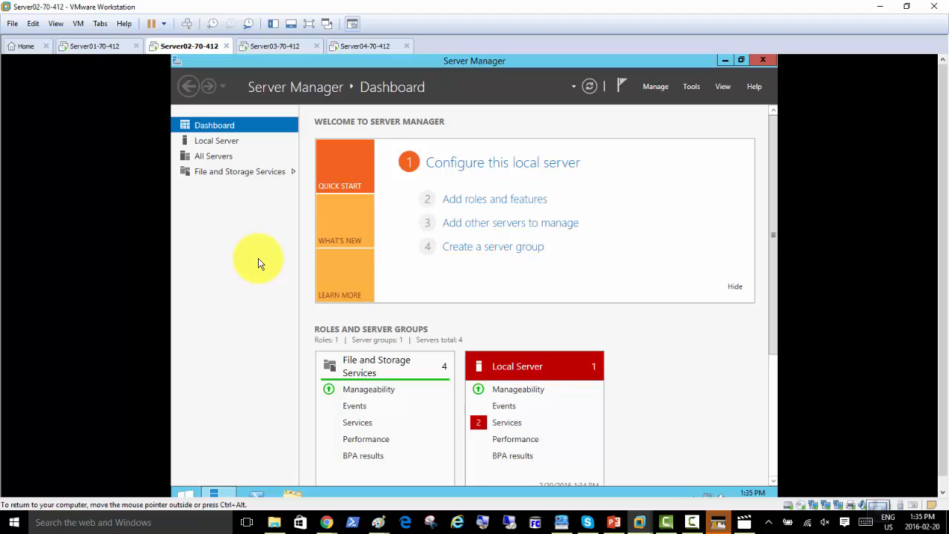
click(720, 523)
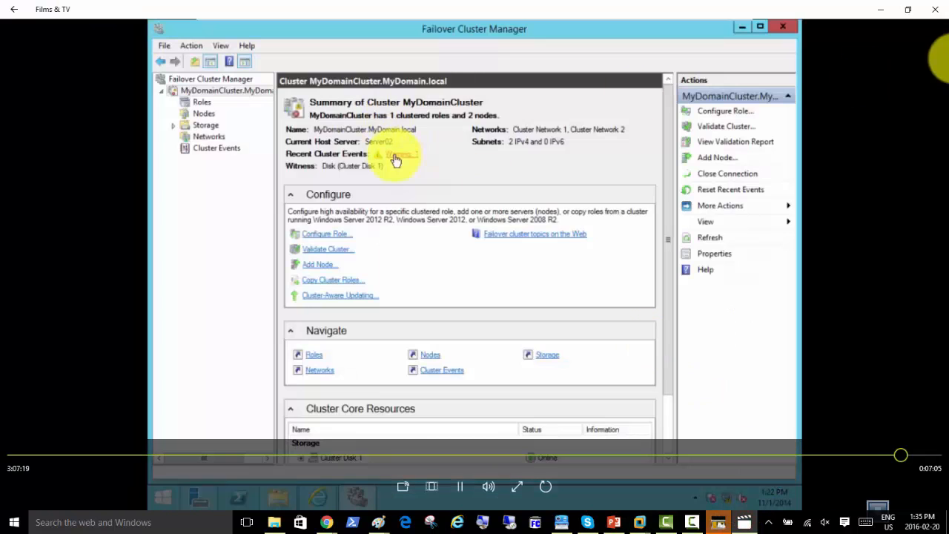
Close the Films & TV reference video to return to Server02's Server Manager dashboard
click(935, 8)
click(193, 258)
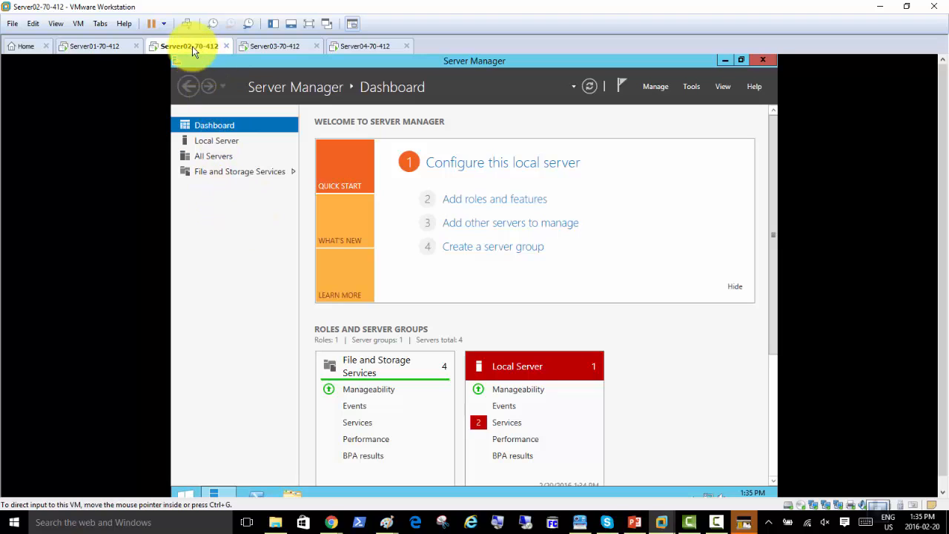
click(236, 221)
click(255, 240)
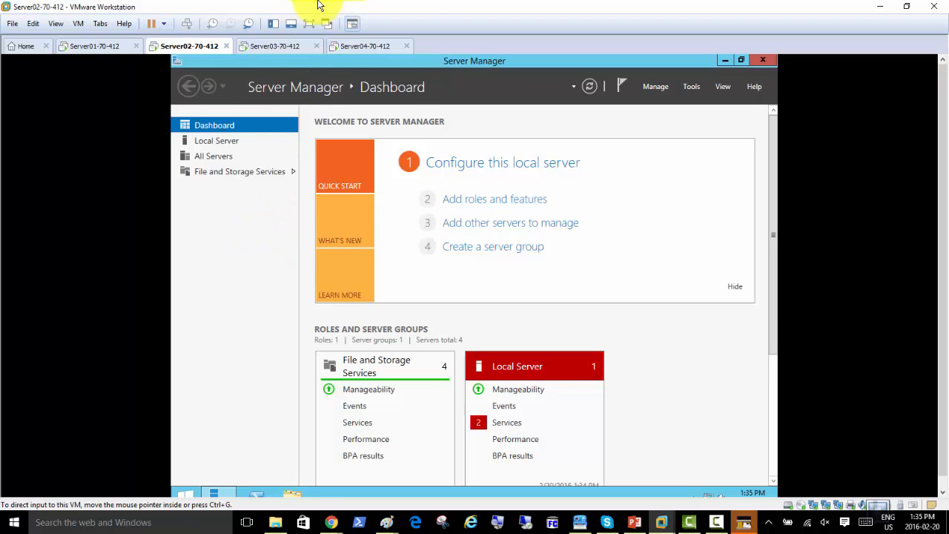
click(238, 305)
click(717, 522)
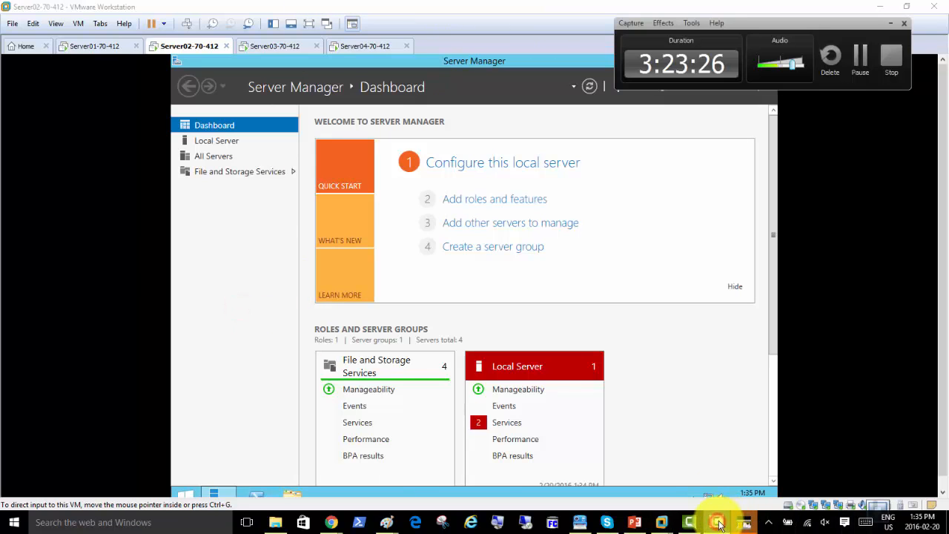